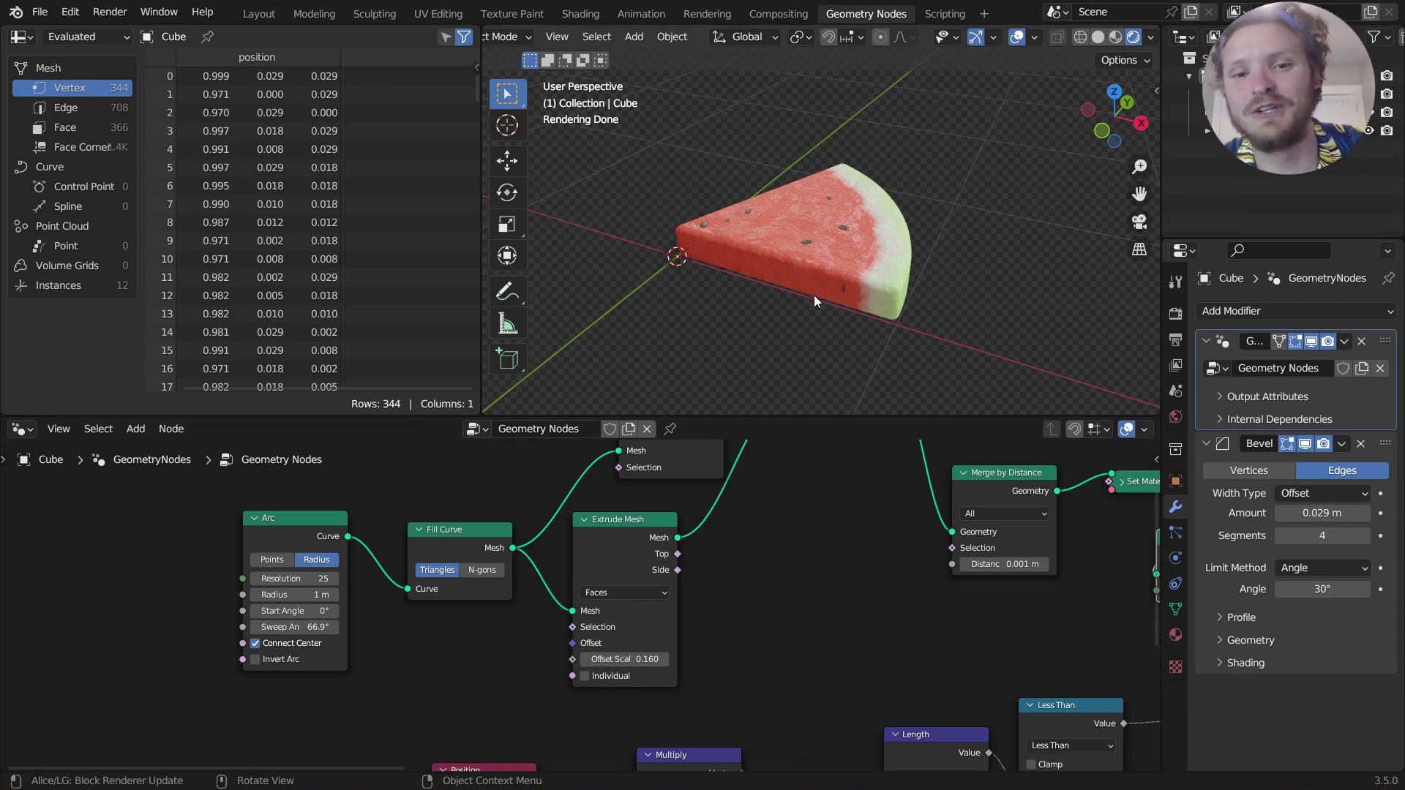
Look over the watermelon slice and its node tree, try another Extrude Mesh offset scale and undo it.
middle_click_drag(813, 296, 810, 253)
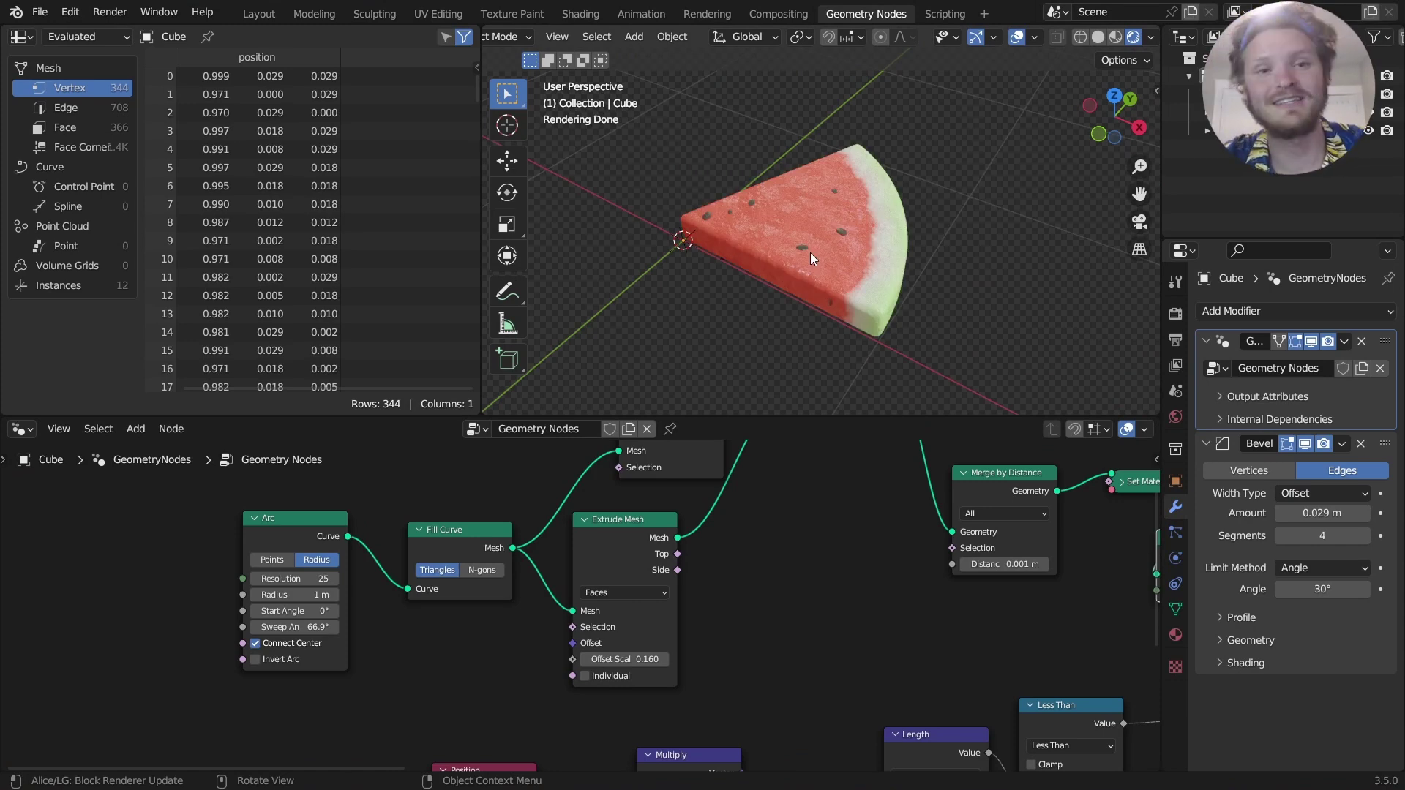
scroll(895, 600, "down", 5)
middle_click_drag(890, 600, 701, 579)
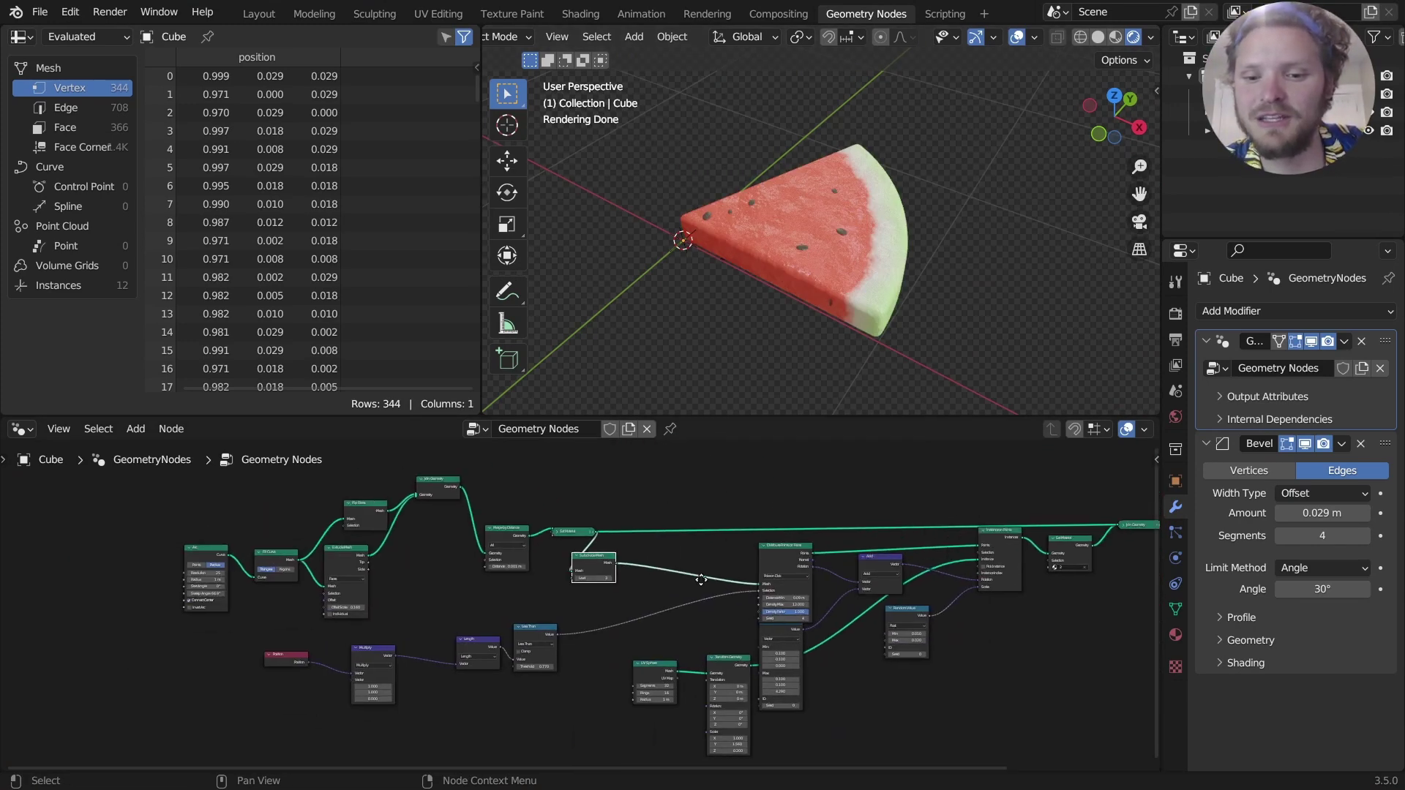
scroll(683, 616, "up", 5)
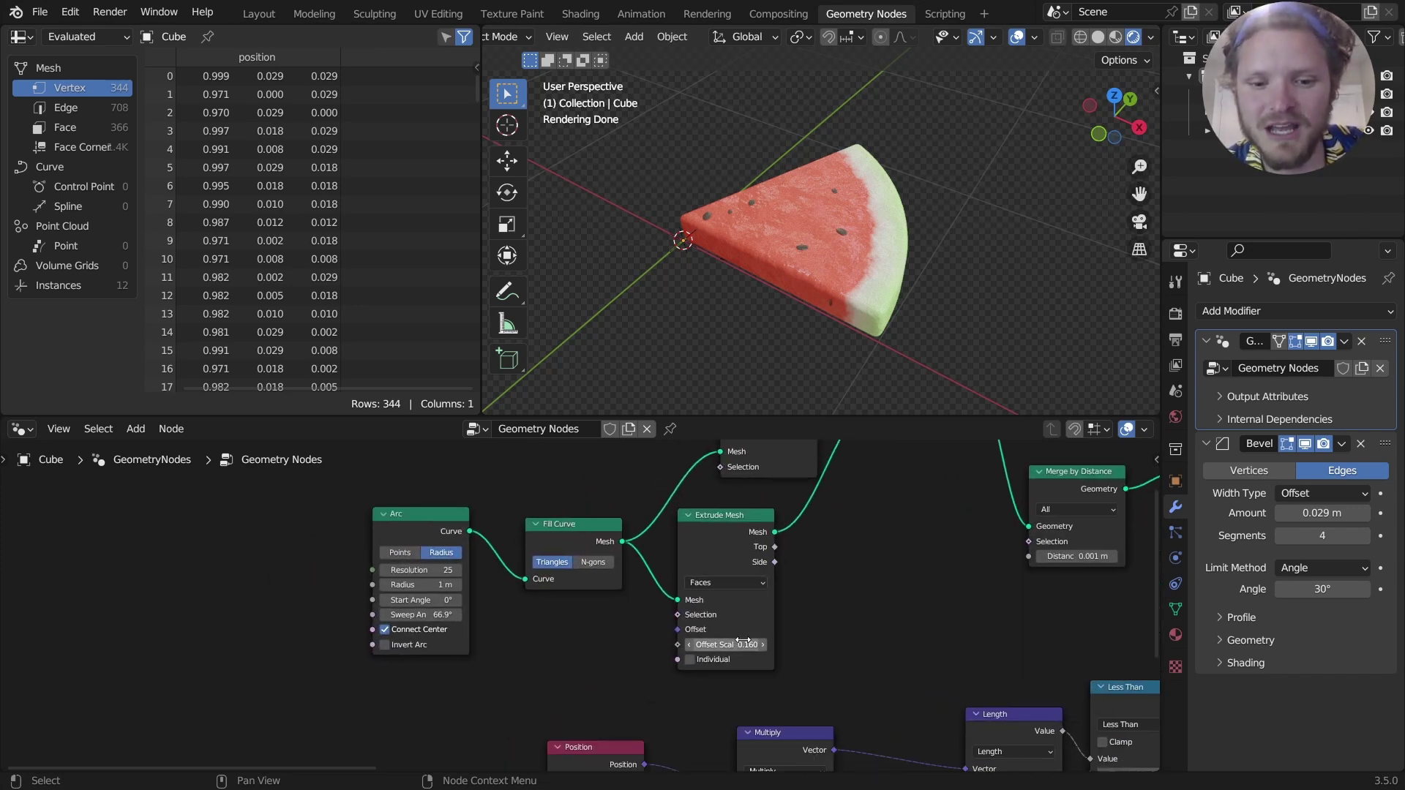
middle_click_drag(721, 326, 725, 308)
mouse_move(743, 644)
left_mouse_down("shift")
mouse_move(695, 644)
mouse_move(751, 644)
left_mouse_up("shift")
key("ctrl+z")
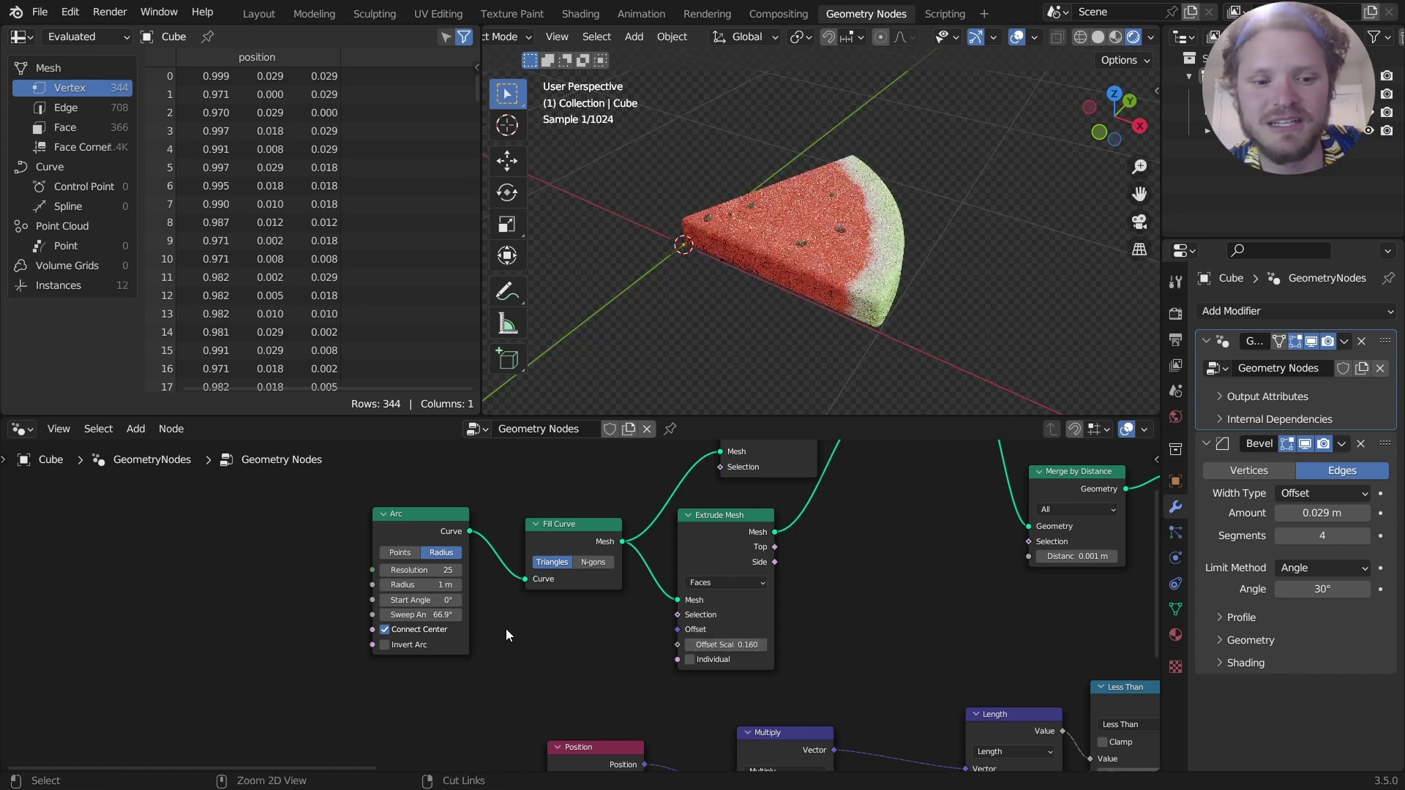
Try a wider sweep angle and a different radius on the watermelon's Arc node, reverting both changes.
middle_click_drag(454, 617, 633, 640)
left_click_drag(600, 638, 740, 638)
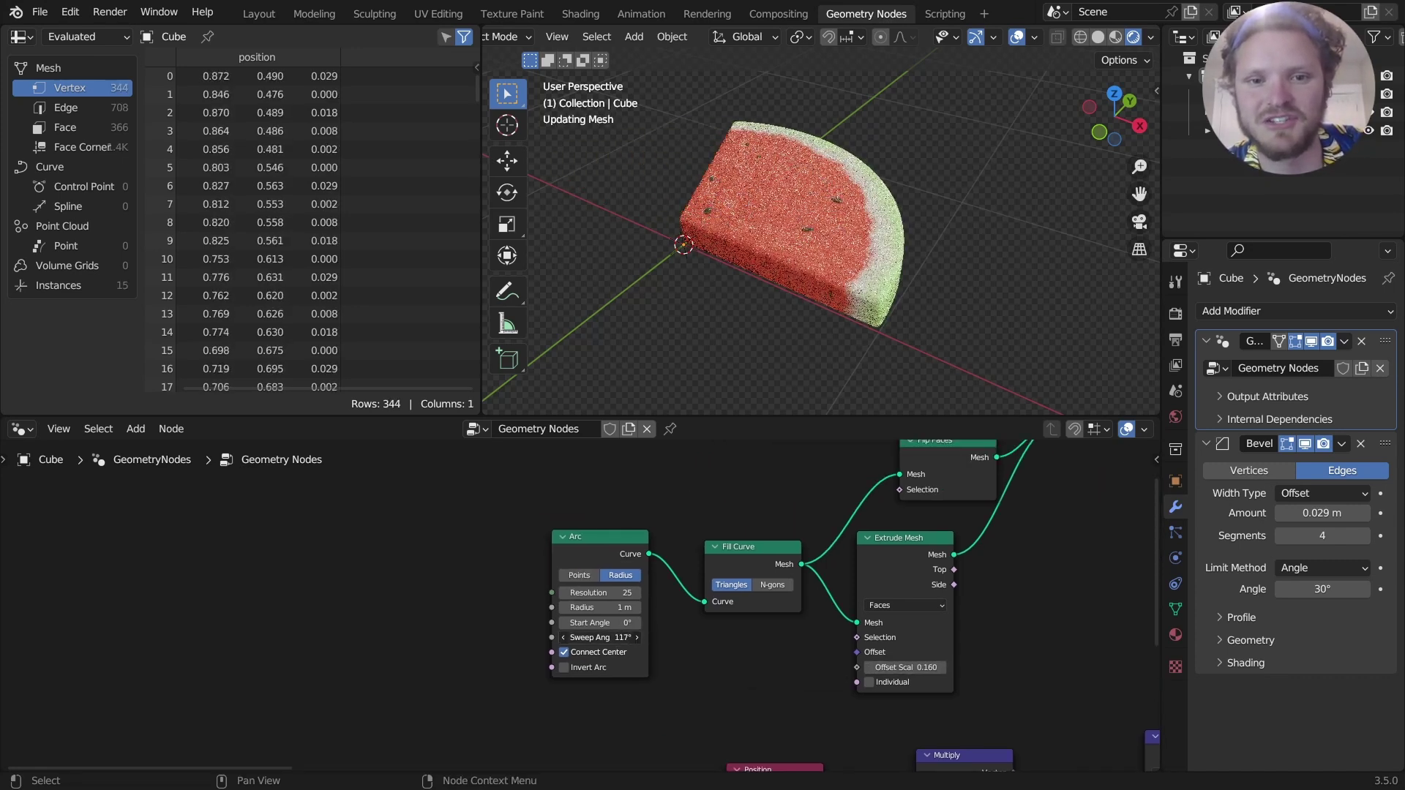
key("Escape")
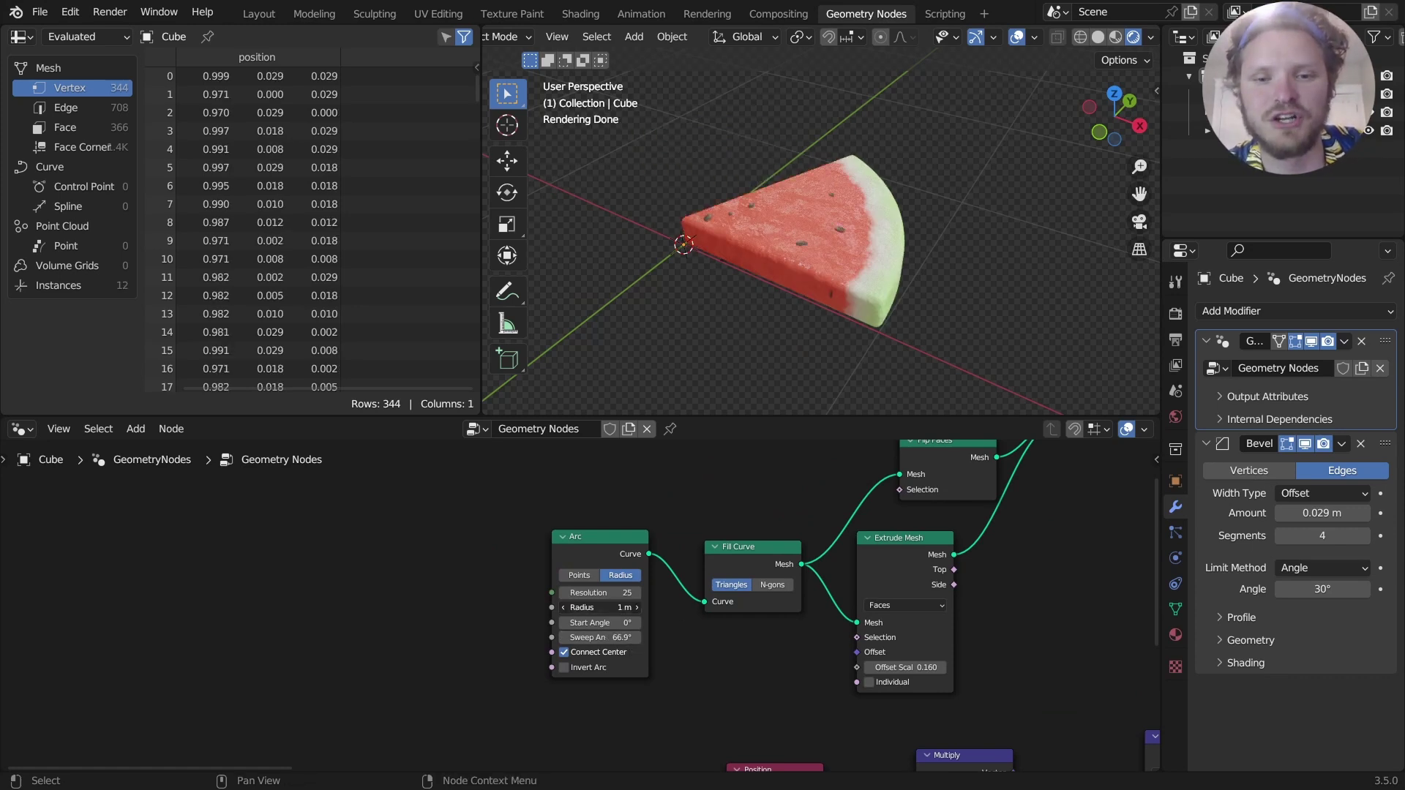
left_click_drag(628, 608, 725, 608)
key("ctrl+z")
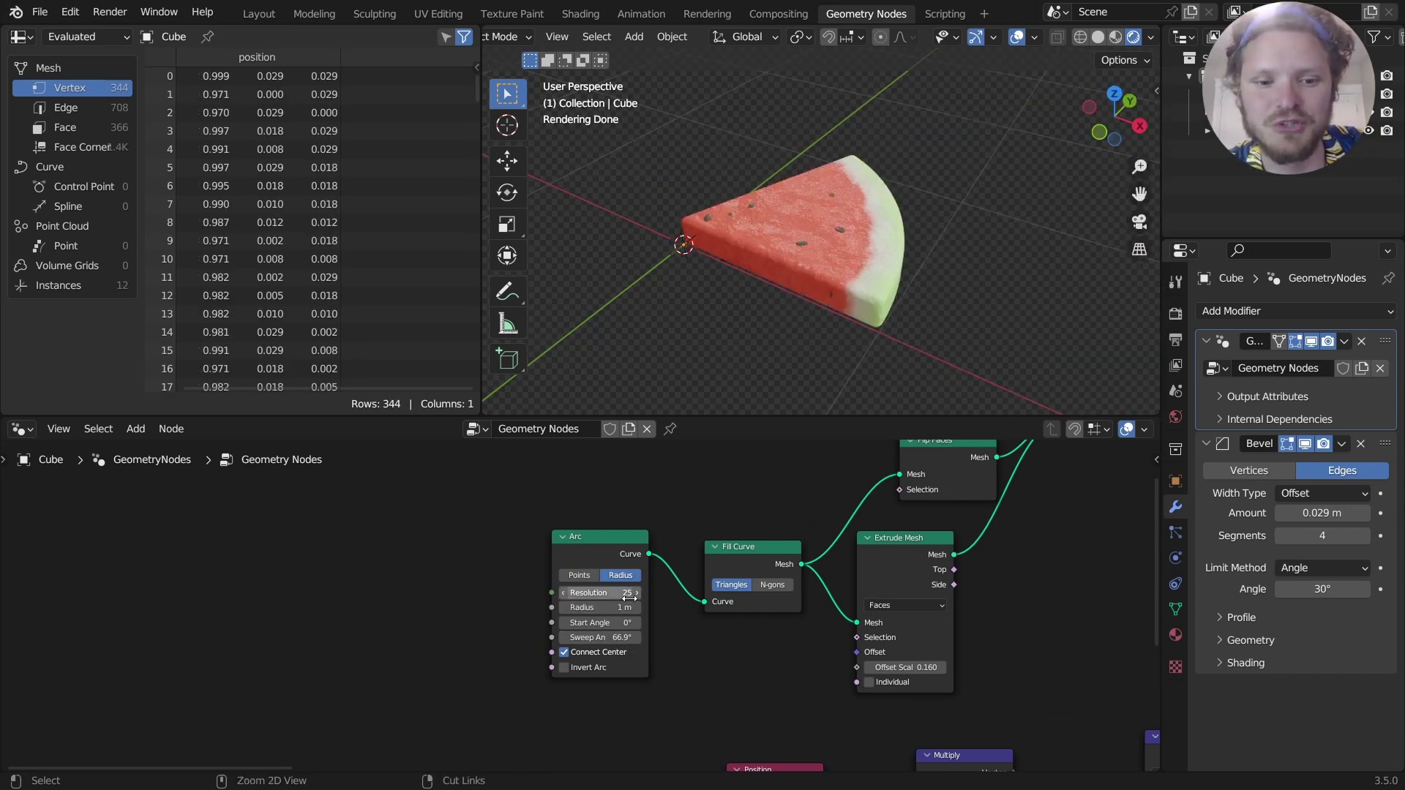
scroll(635, 586, "down", 4)
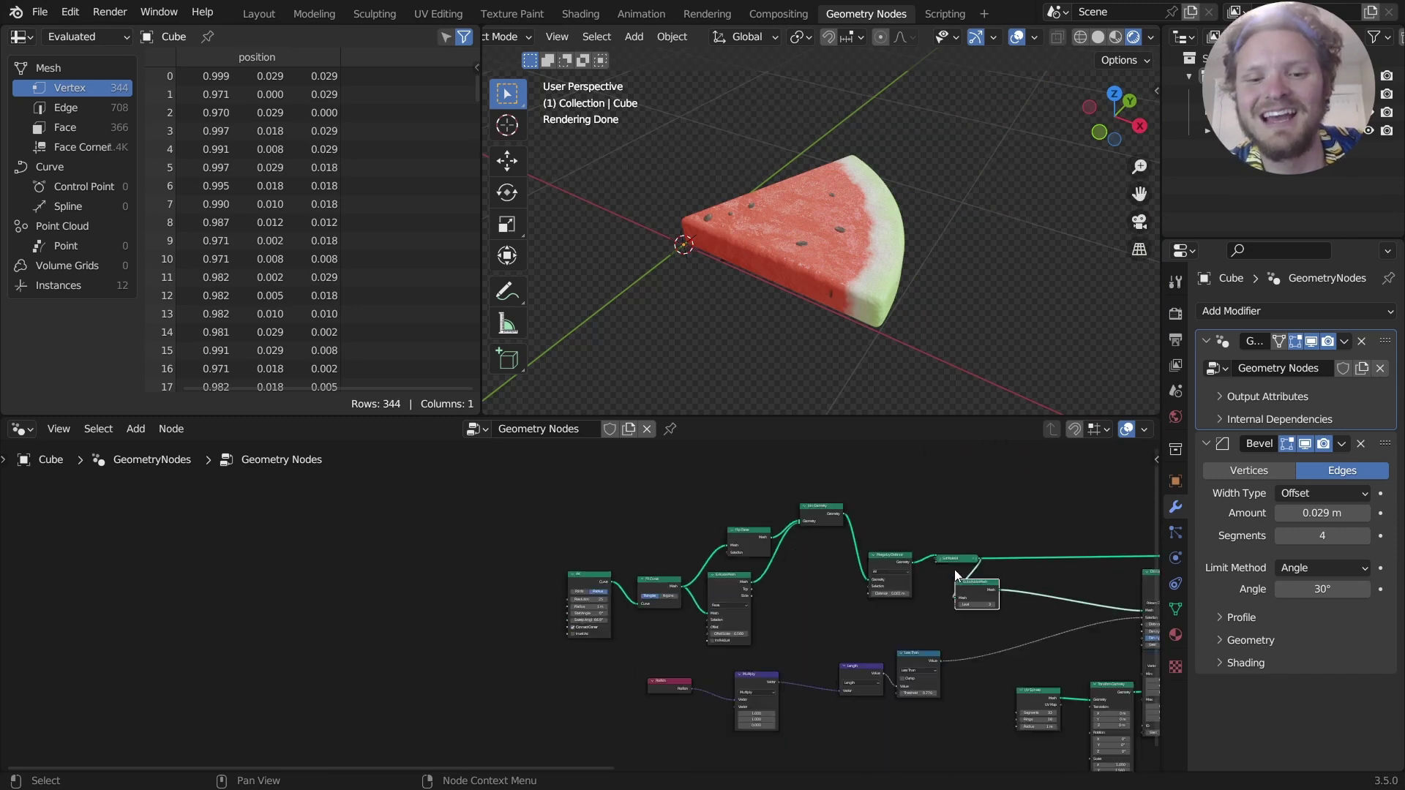
key("Home")
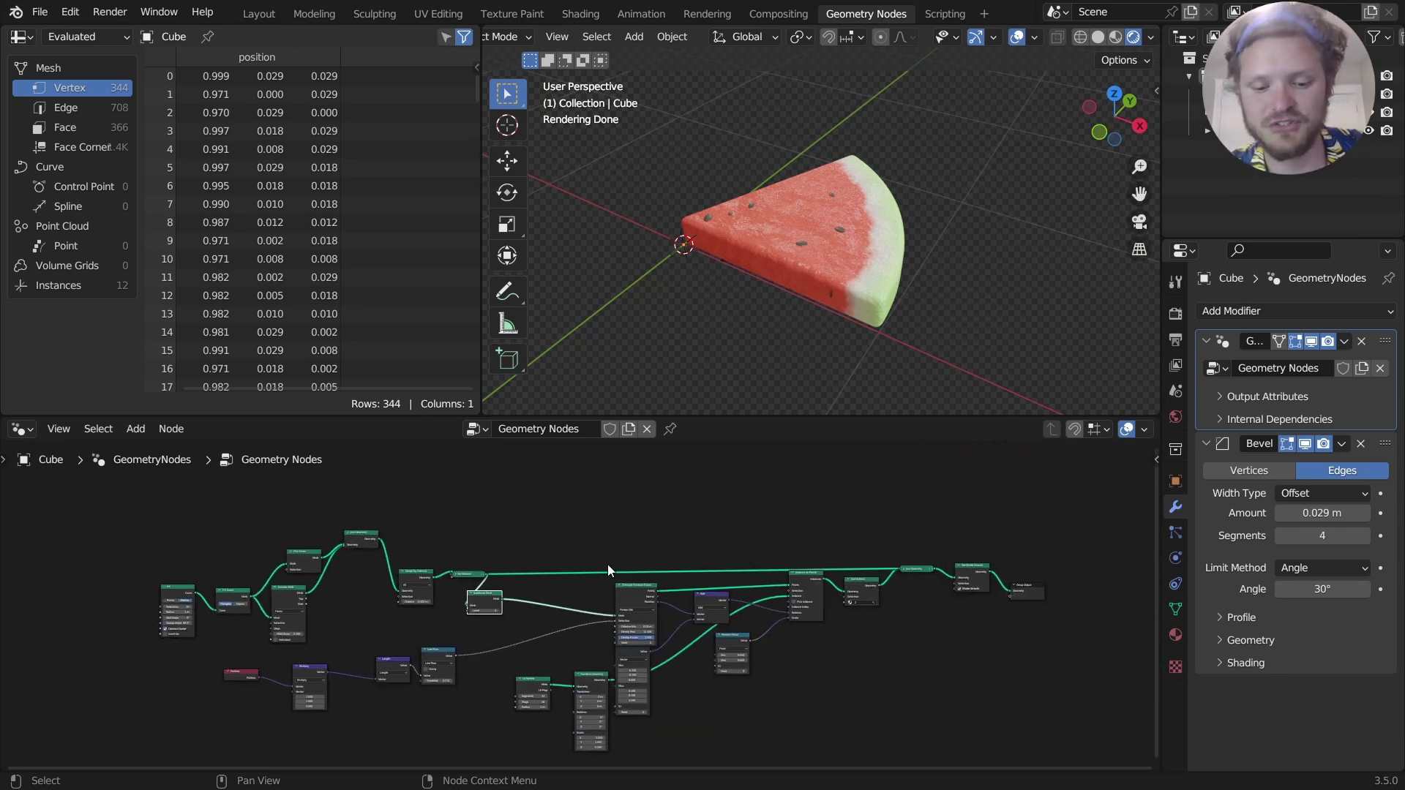
Start a new file, saving the changes to watermelon.blend, and switch to the Geometry Nodes workspace.
key("ctrl+n")
left_click(686, 314)
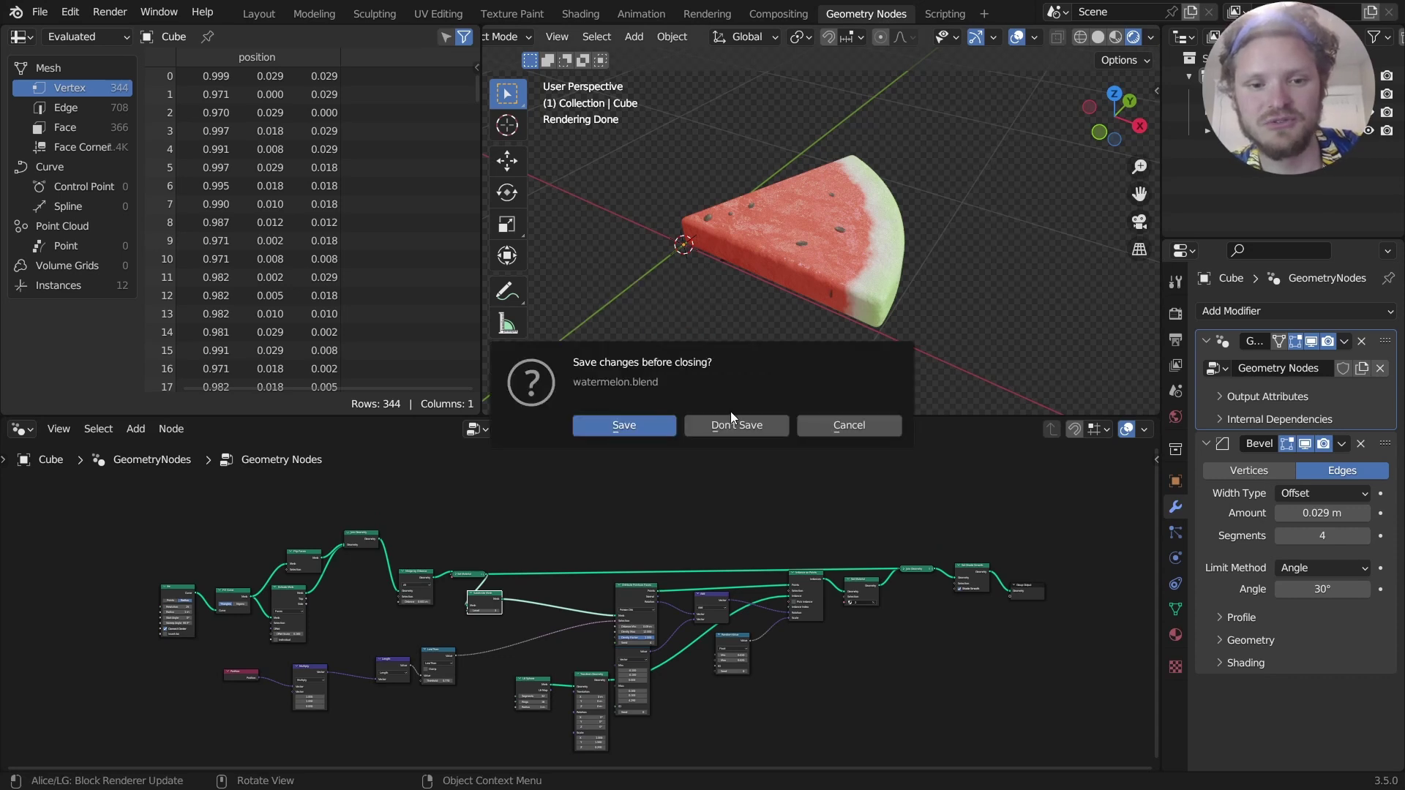
left_click(634, 426)
left_click(871, 10)
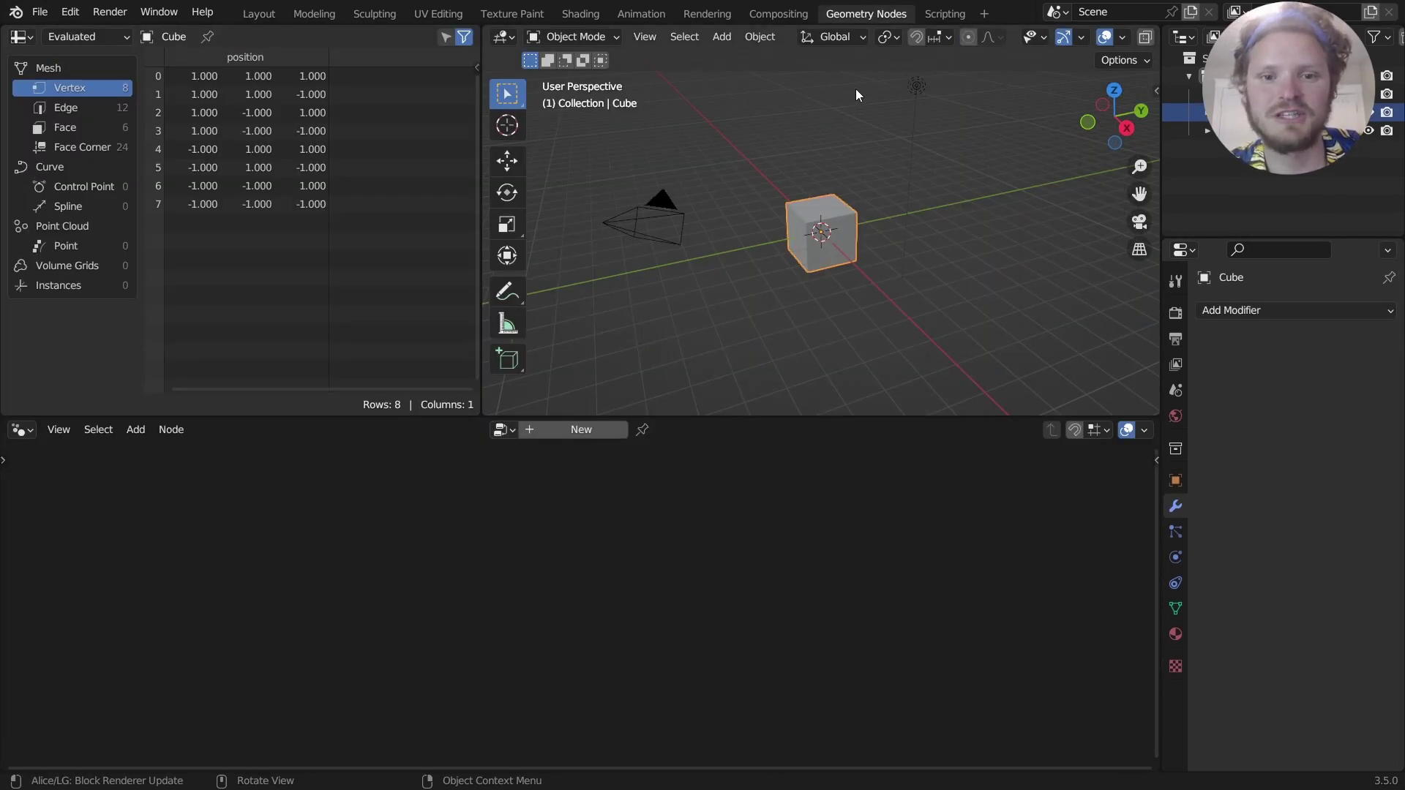
Delete all default objects from the scene and add a new mesh cube.
key("a")
key("Delete")
key("shift+a")
mouse_move(790, 175)
left_click(890, 194)
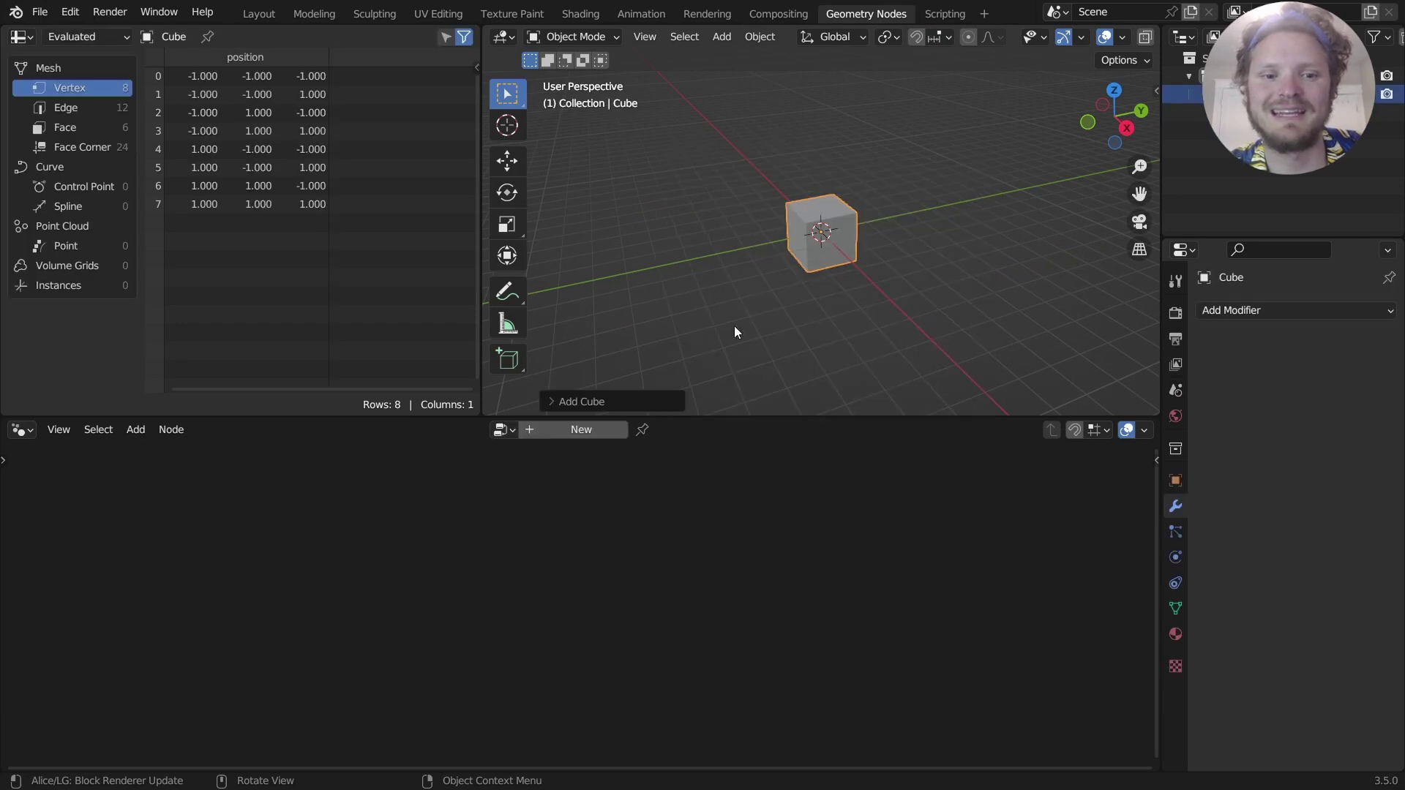
Create a new geometry node group on the cube and delete its Group Input node.
left_click(586, 431)
middle_click_drag(540, 617, 643, 607)
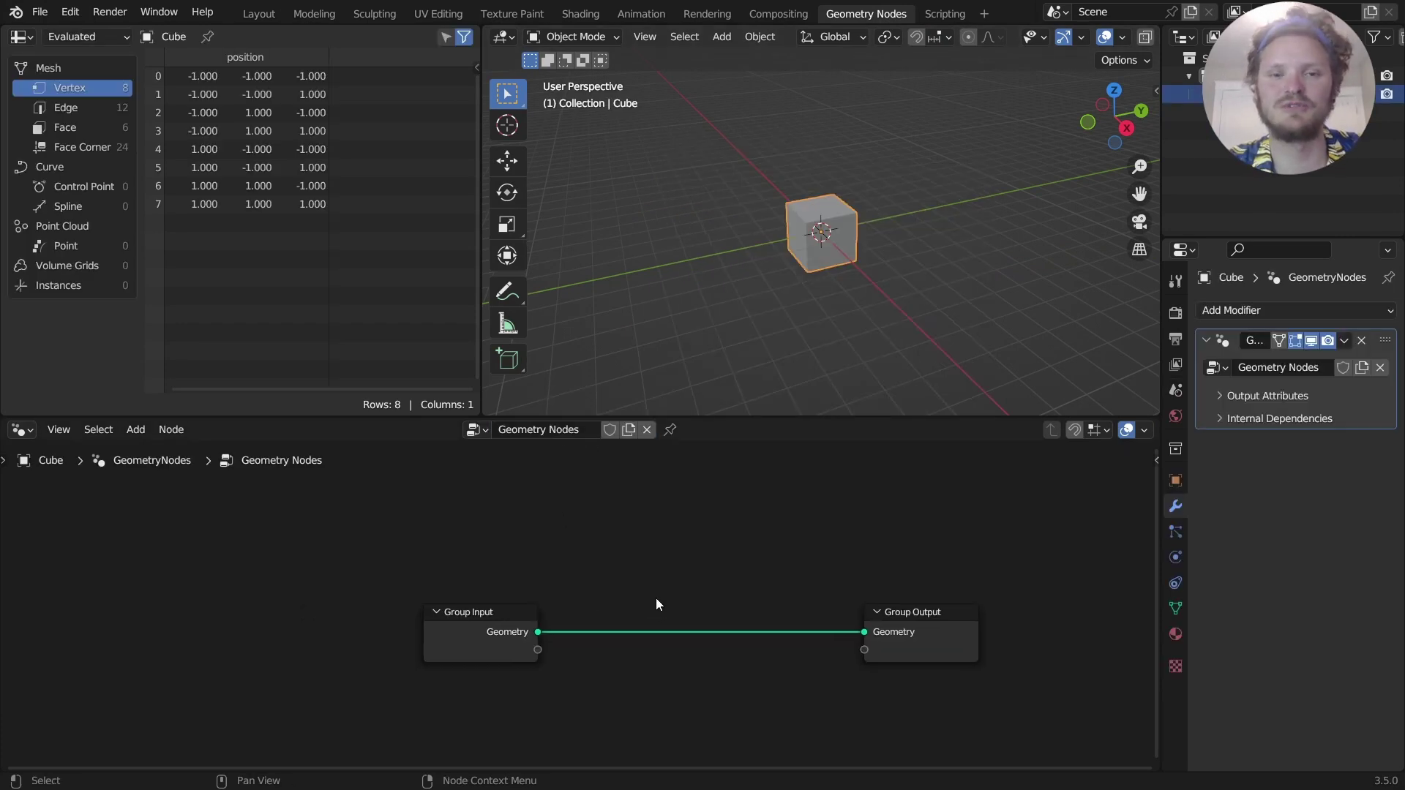
left_click_drag(642, 717, 402, 594)
key("Delete")
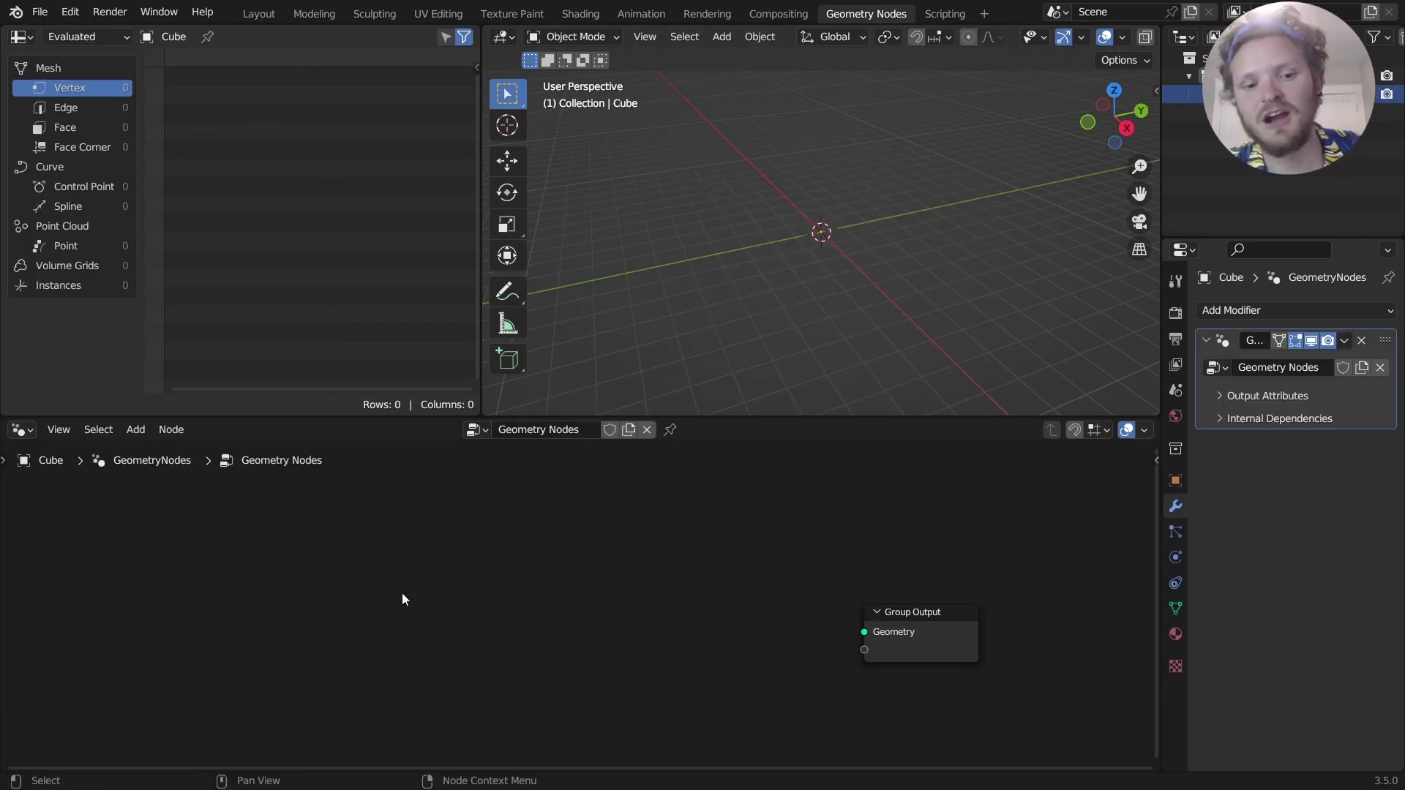
Add an Arc node to the node tree and preview its curve through a Viewer node in the top view.
left_click(1113, 90)
middle_click_drag(889, 223, 701, 301, "shift")
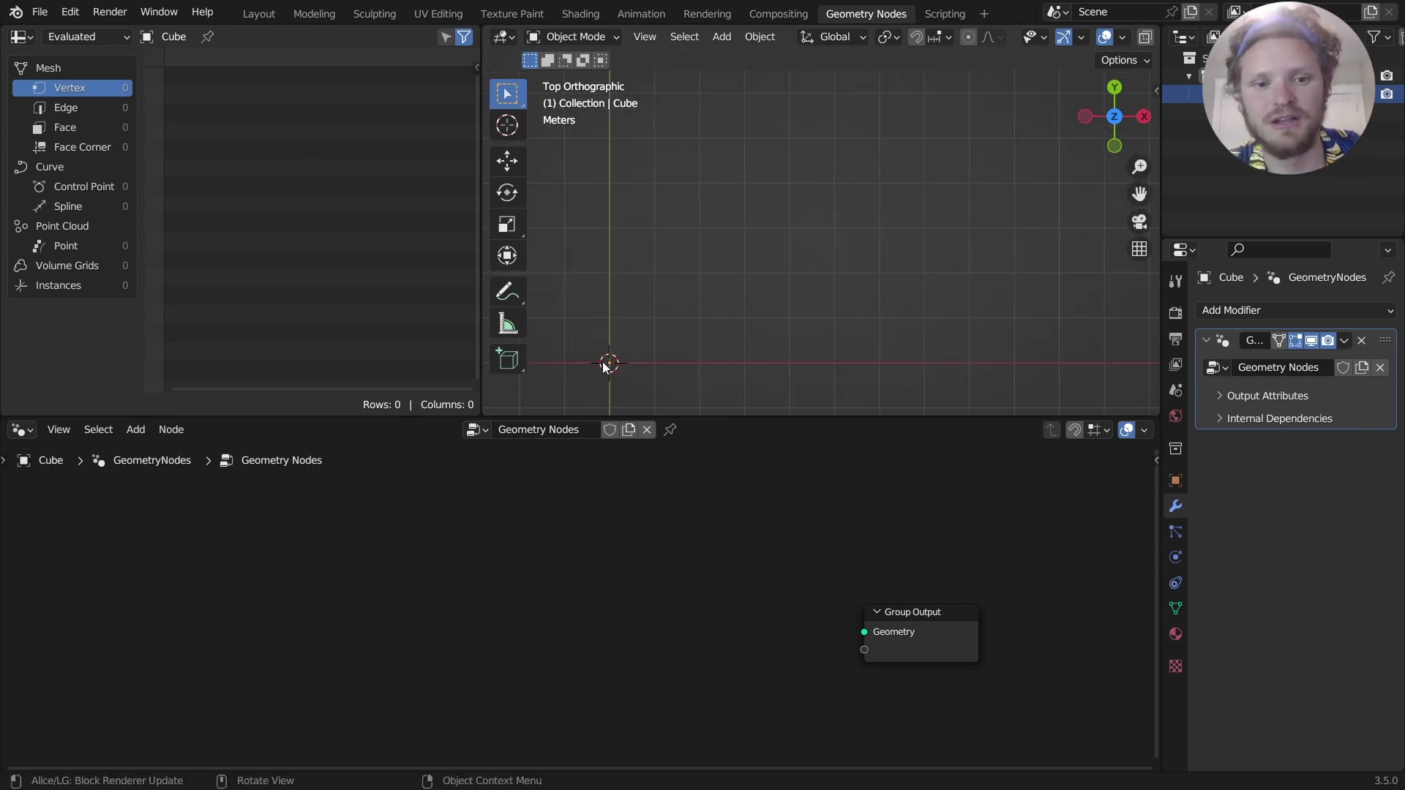
mouse_move(606, 360)
left_mouse_down()
mouse_move(695, 197)
mouse_move(749, 230)
mouse_move(765, 349)
mouse_move(570, 388)
mouse_move(743, 348)
mouse_move(762, 226)
mouse_move(680, 213)
mouse_move(594, 371)
left_mouse_up()
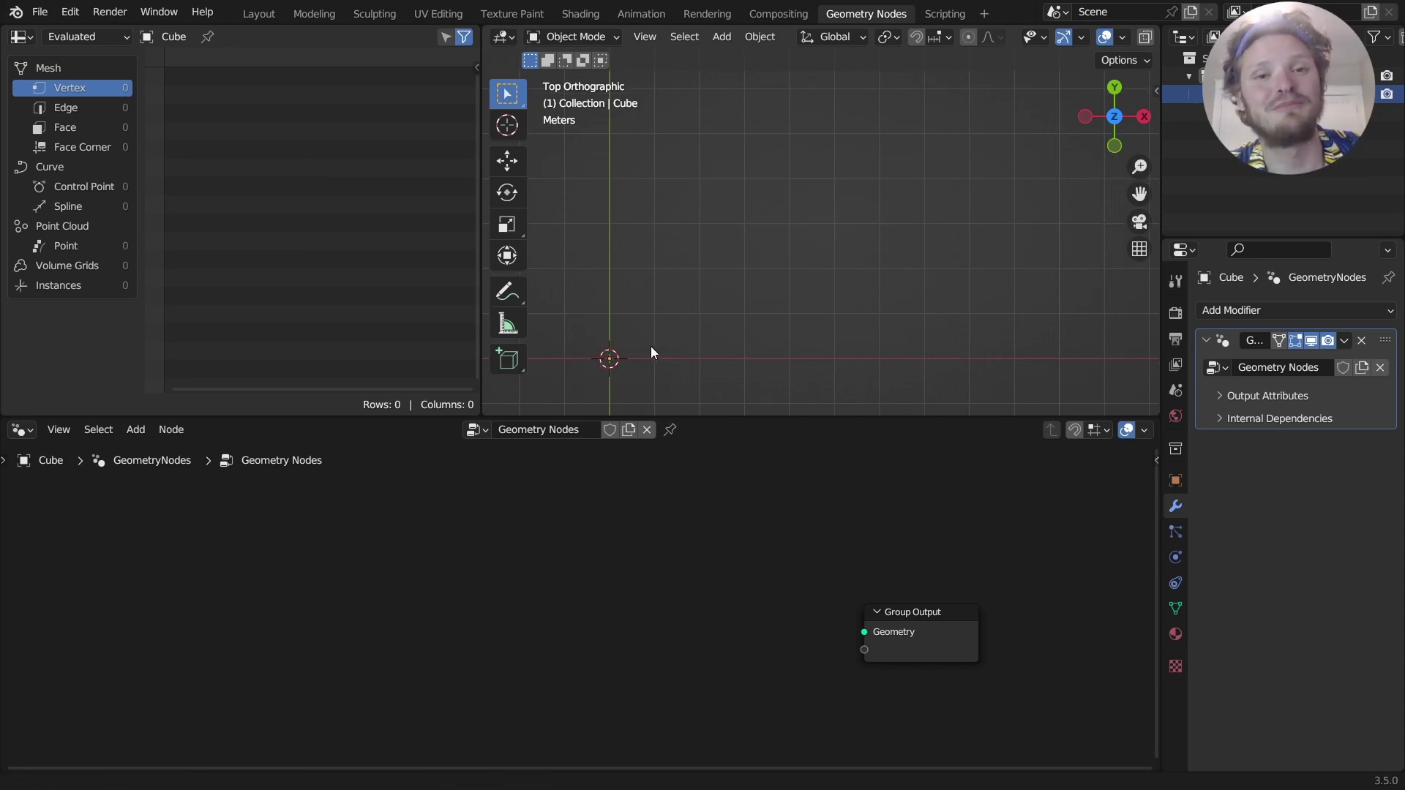
middle_click_drag(651, 348, 691, 311, "shift")
key("shift+a")
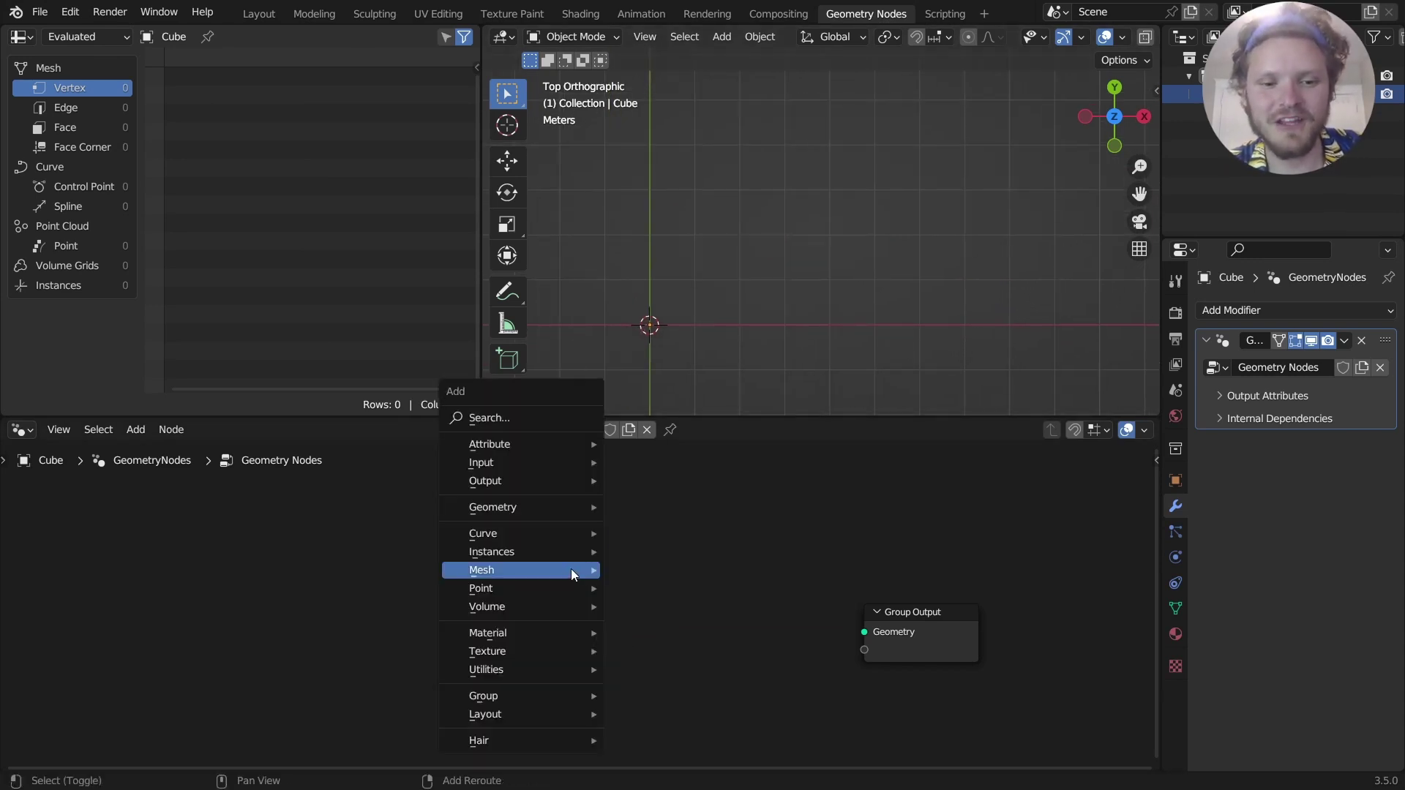
left_click(516, 416)
type("arc")
key("Return")
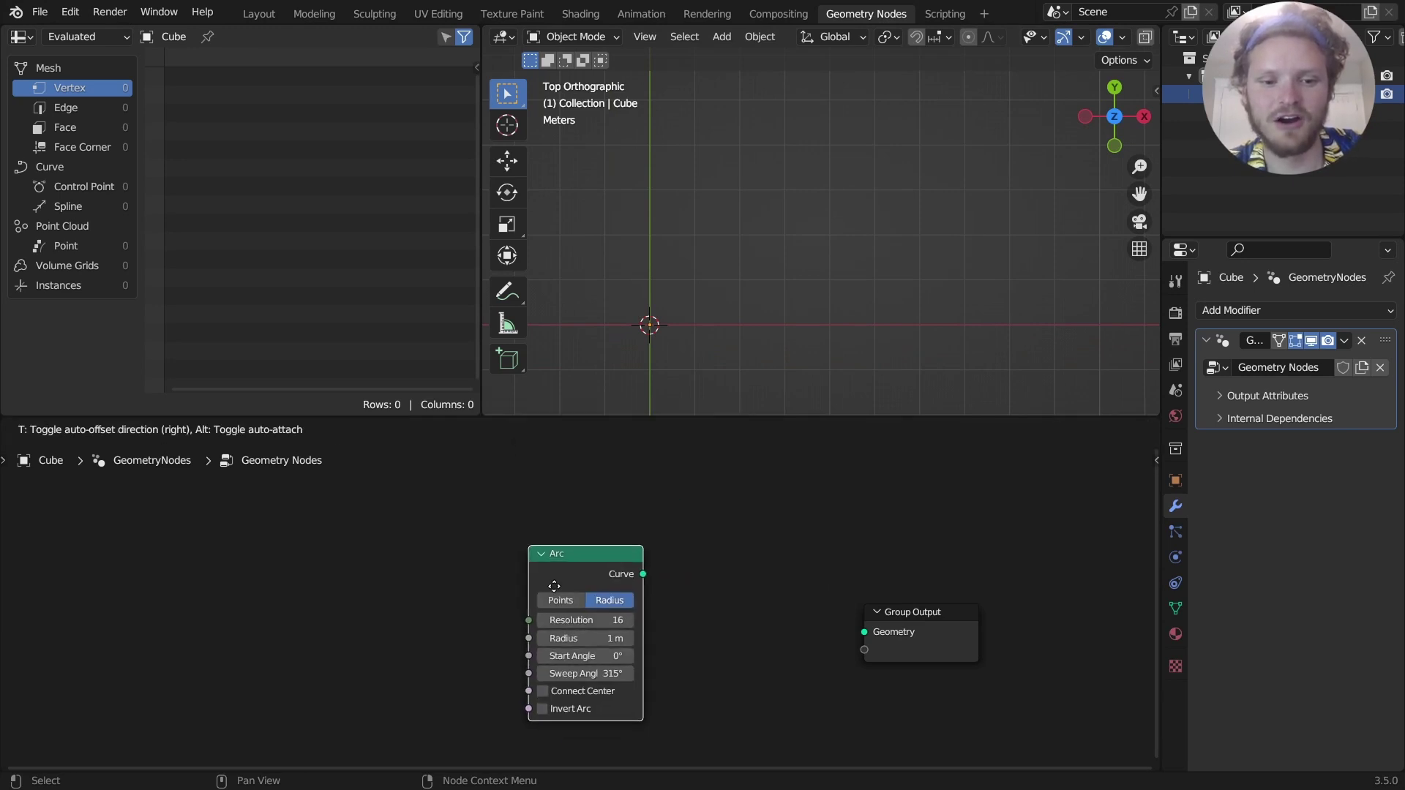
left_click(510, 525)
left_click(578, 568, "ctrl+shift")
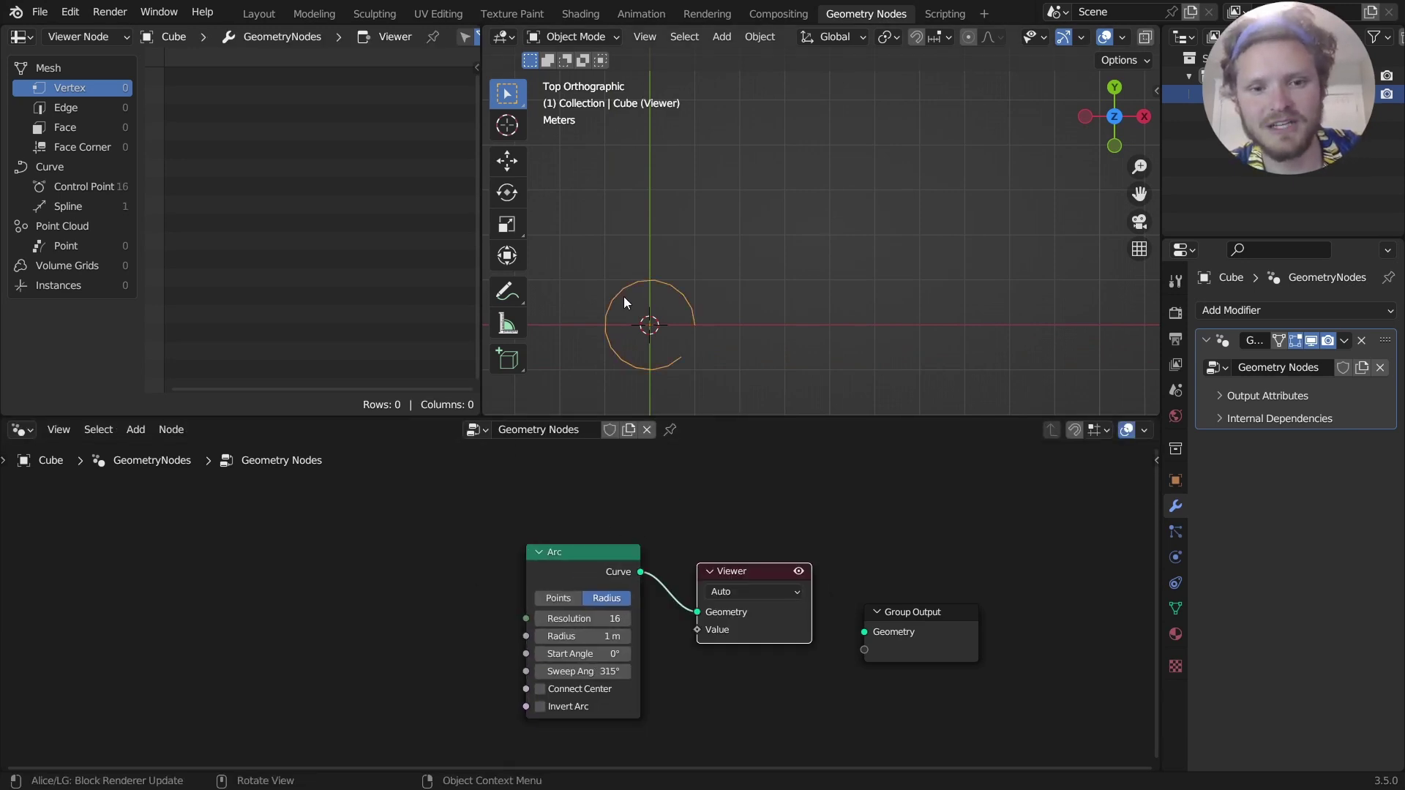
Reduce the Arc node's sweep angle to about 65.6°.
scroll(623, 296, "up", 8)
scroll(638, 296, "down", 3)
middle_click_drag(647, 293, 701, 269, "shift")
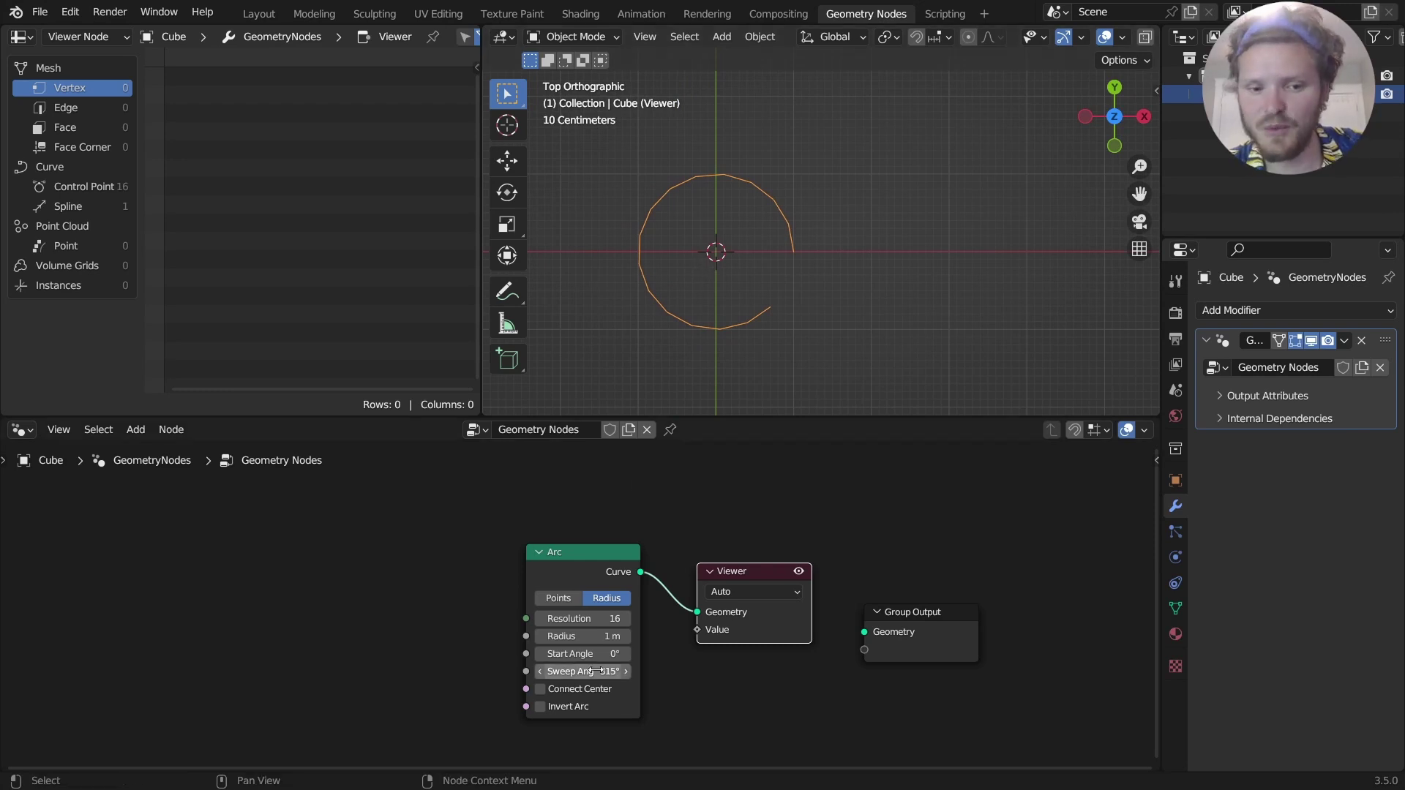
left_click_drag(586, 671, 514, 671)
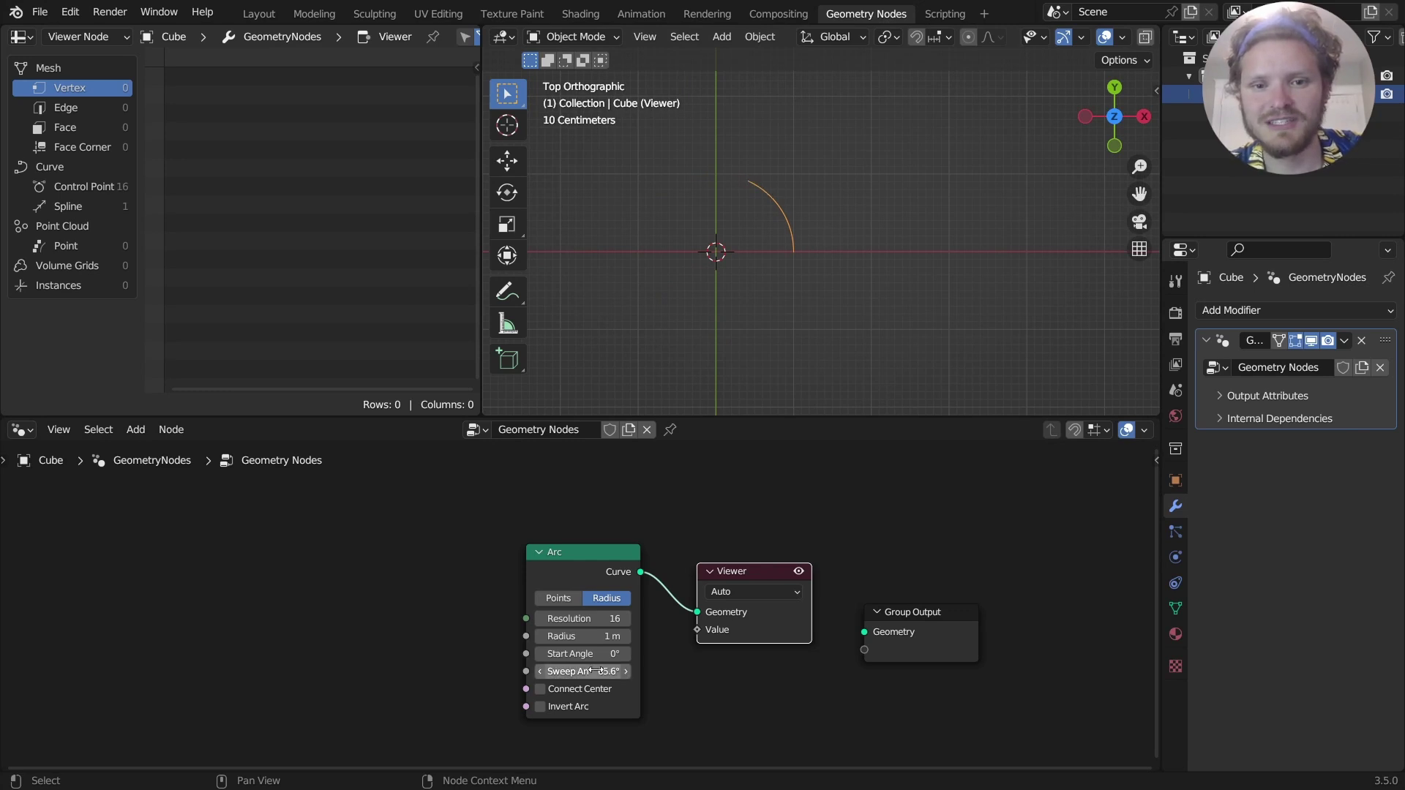
Sketch two temporary annotation lines from the arc's ends to the origin and erase them.
scroll(808, 278, "up", 3)
middle_click_drag(709, 223, 799, 243, "shift")
left_click_drag(788, 165, 724, 285)
left_click_drag(862, 284, 722, 285)
mouse_move(721, 285)
right_mouse_down()
mouse_move(668, 277)
mouse_move(815, 131)
right_mouse_up()
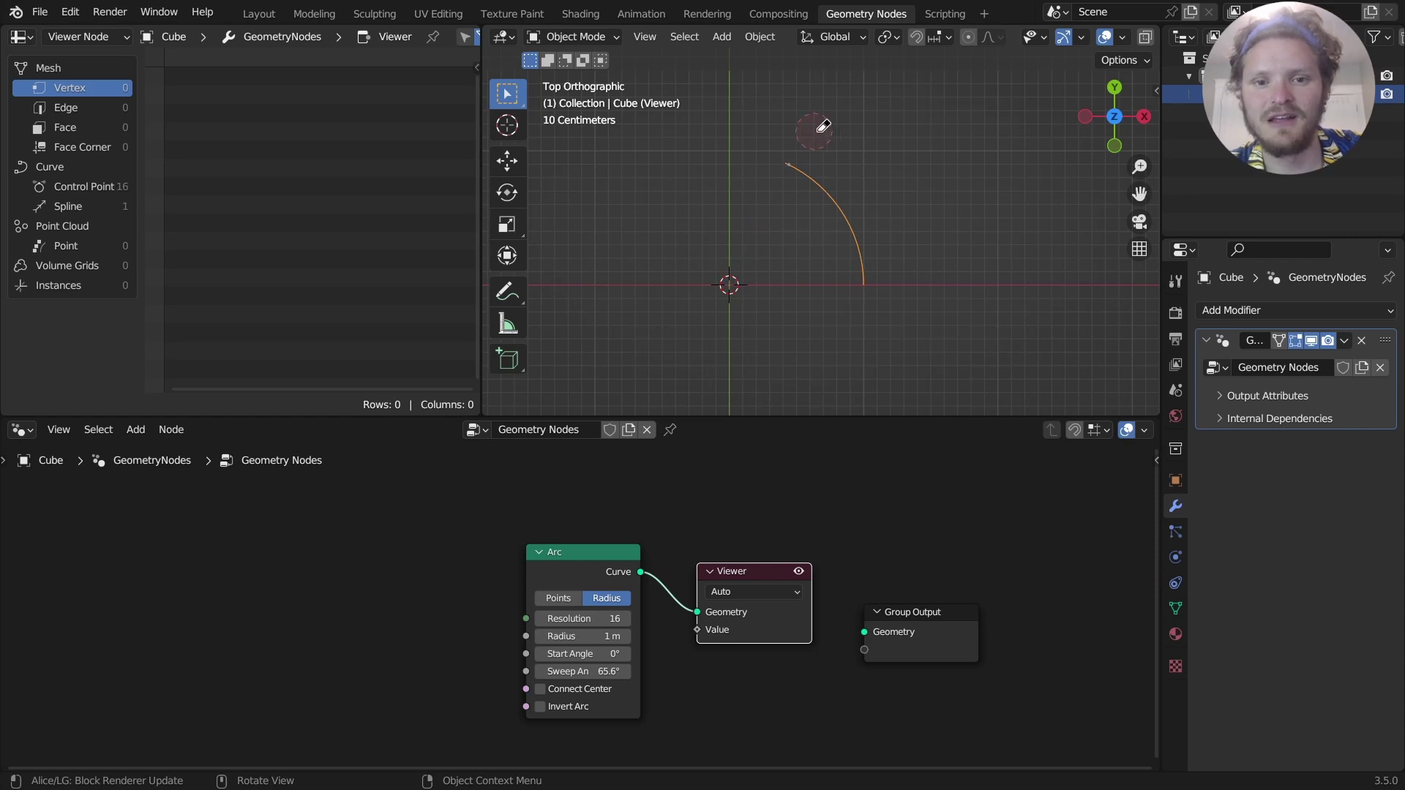
Enable Connect Center on the Arc node and set its resolution to 20.
left_click(540, 690)
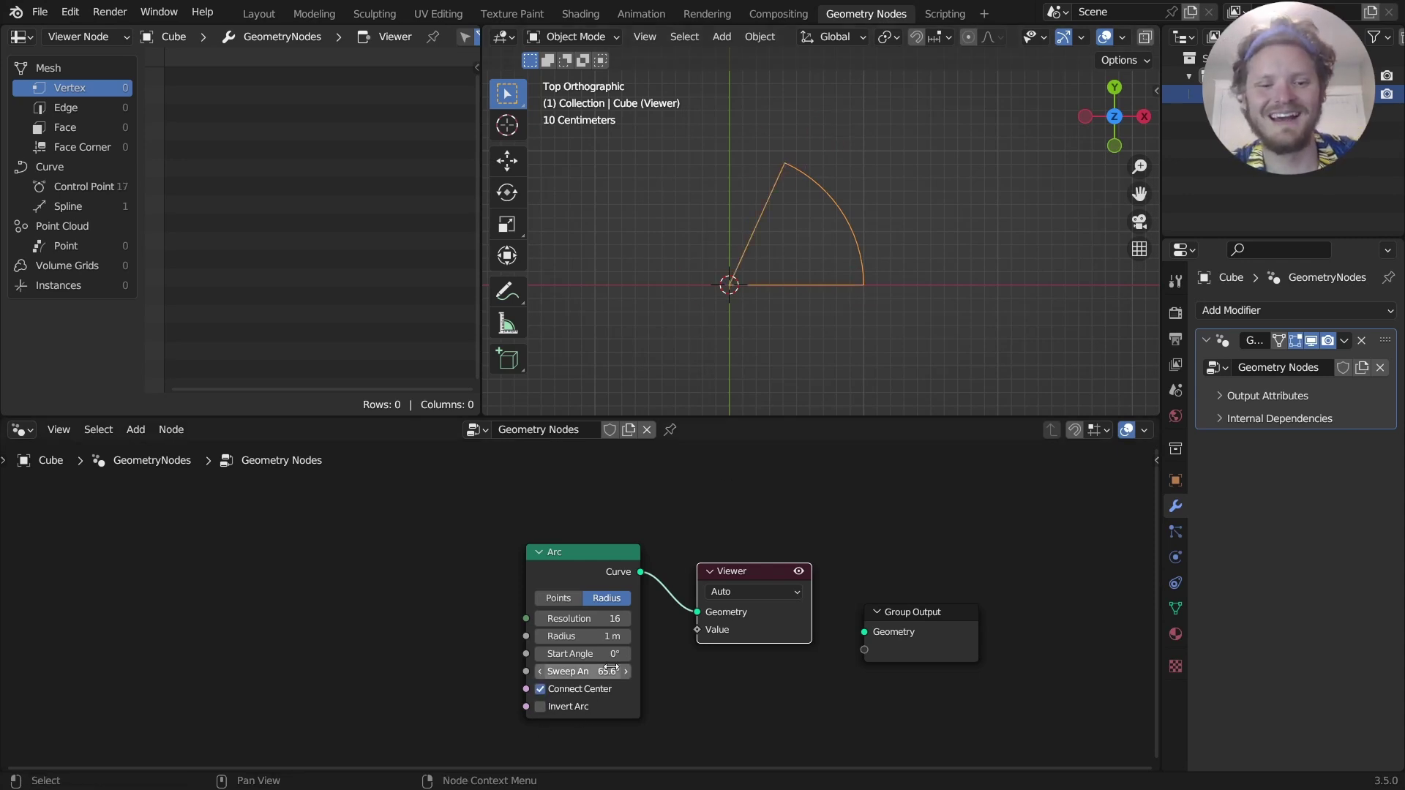
left_click_drag(589, 672, 599, 615)
key("ctrl+z")
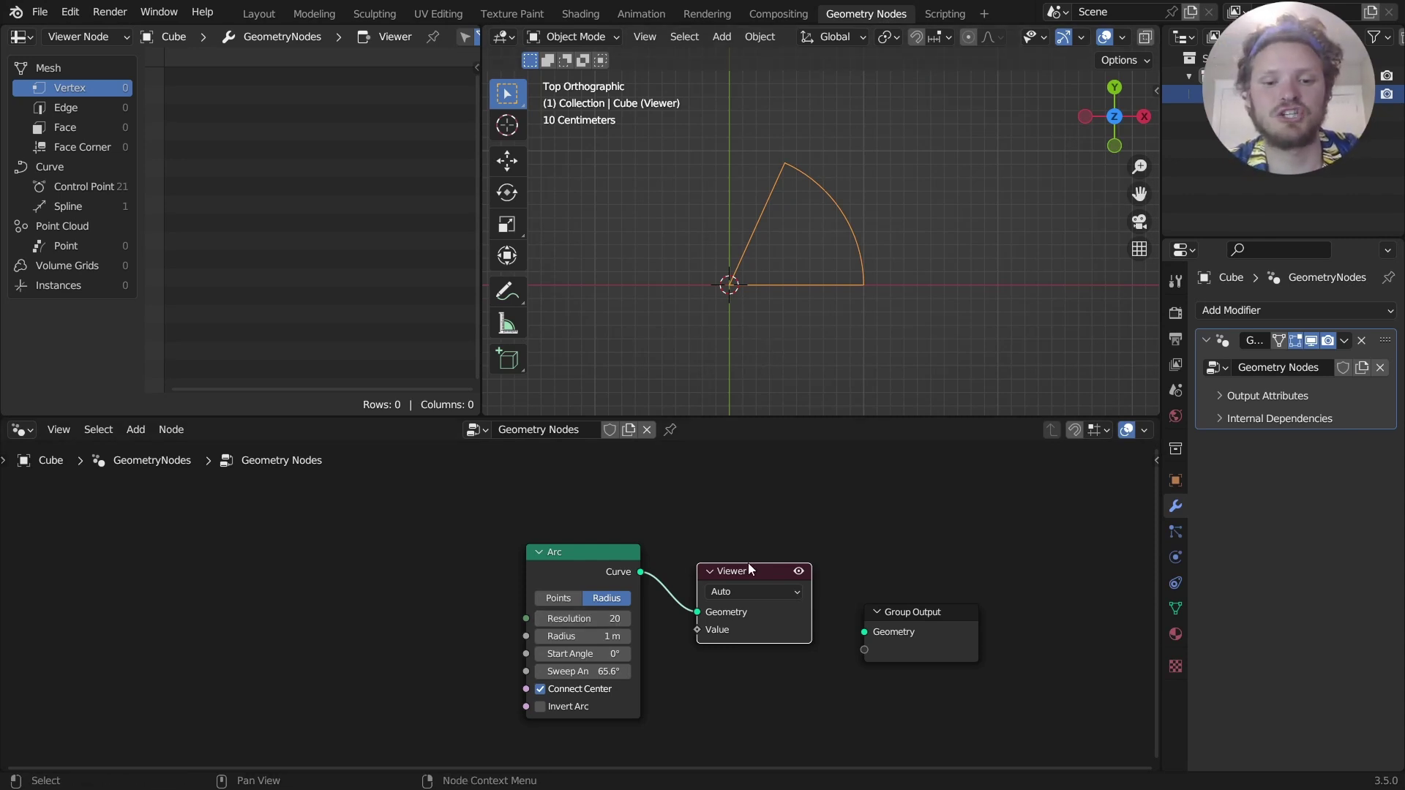
Remove the Viewer node, and move the Arc node away from the Group Output with its curve connected to it.
key("x")
key("ctrl+z")
left_click_drag(587, 561, 276, 539)
key("x")
Insert a Fill Curve node between the Arc and Group Output nodes.
key("shift+a")
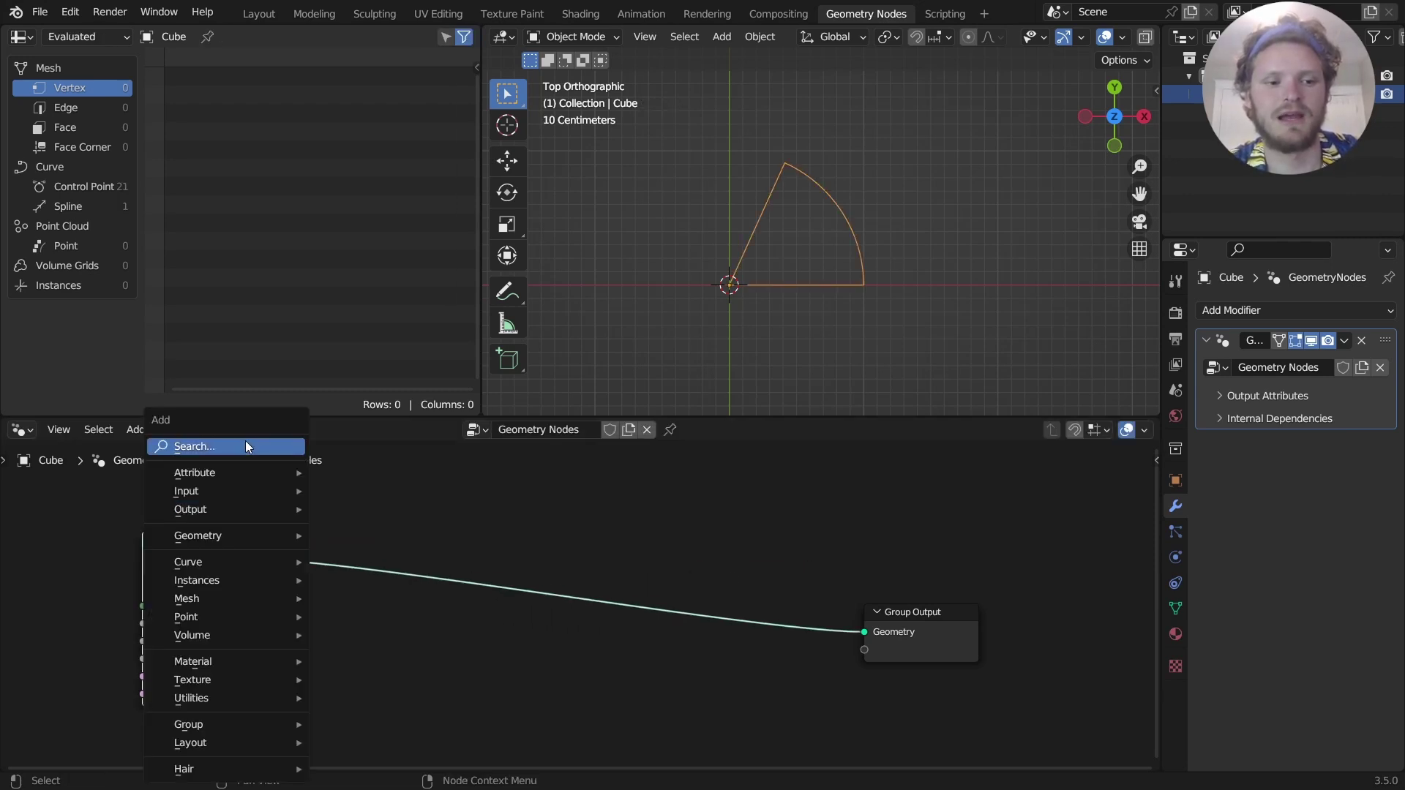
left_click(246, 447)
type("fill")
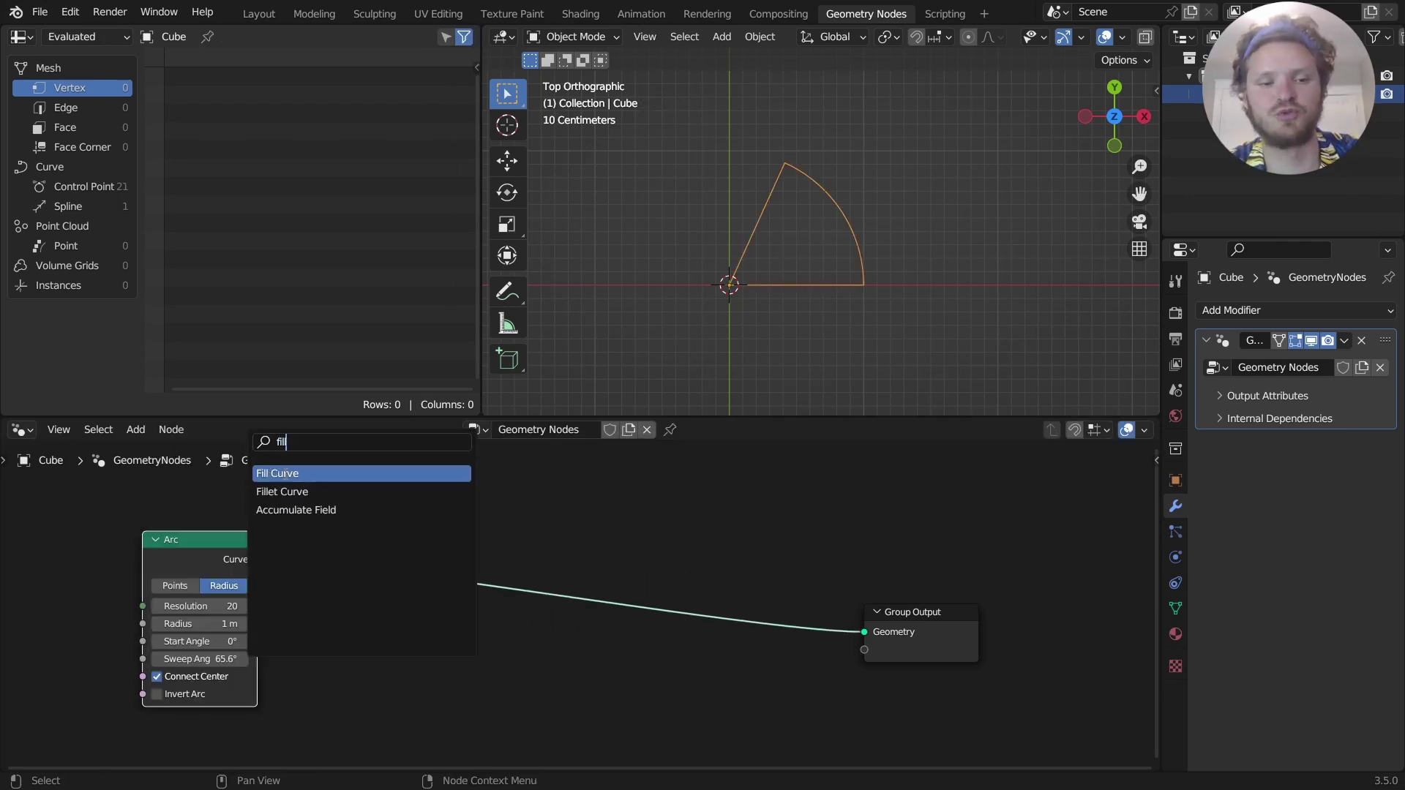
left_click(284, 474)
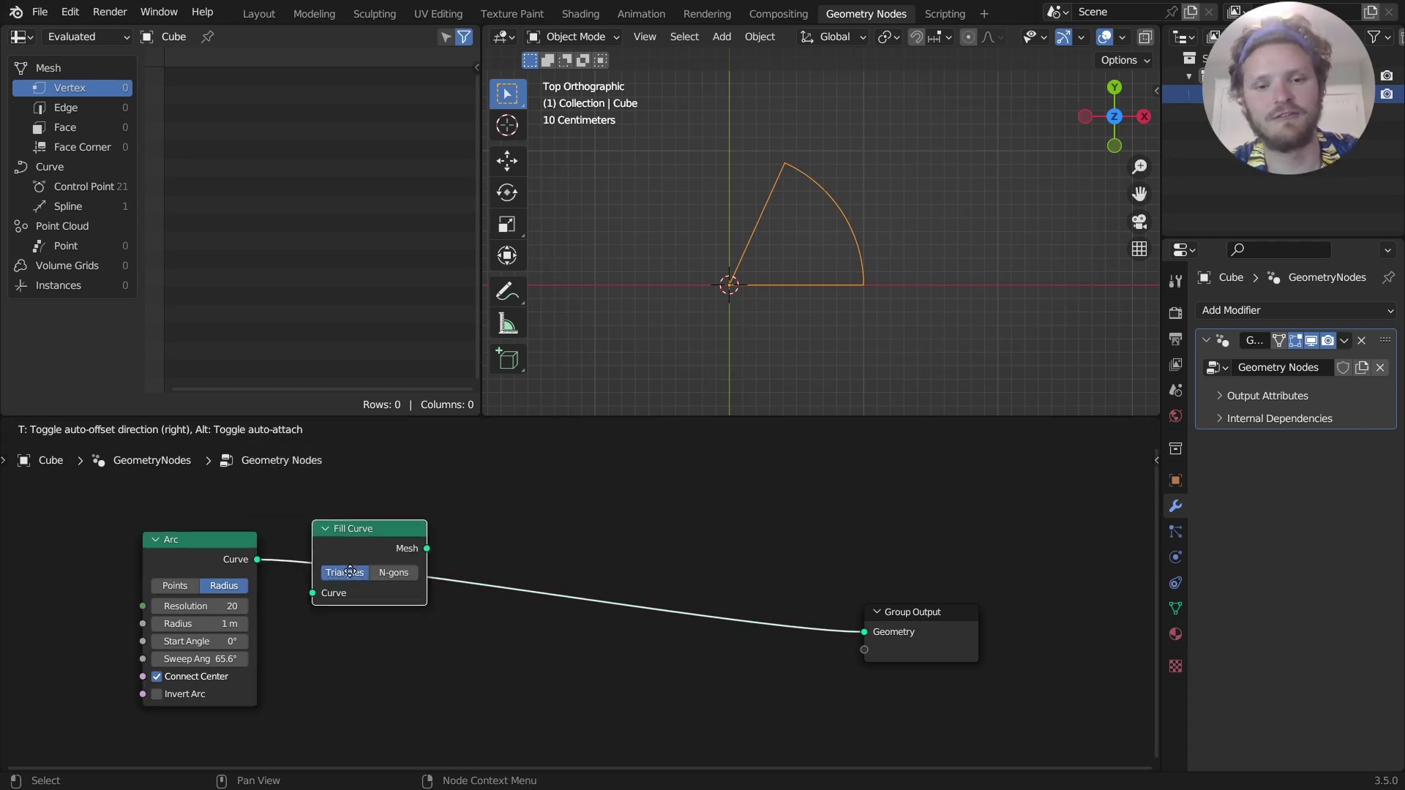
left_click(379, 564)
Examine the filled slice's triangulation in wireframe display and return to solid shading.
middle_click_drag(701, 275, 814, 217)
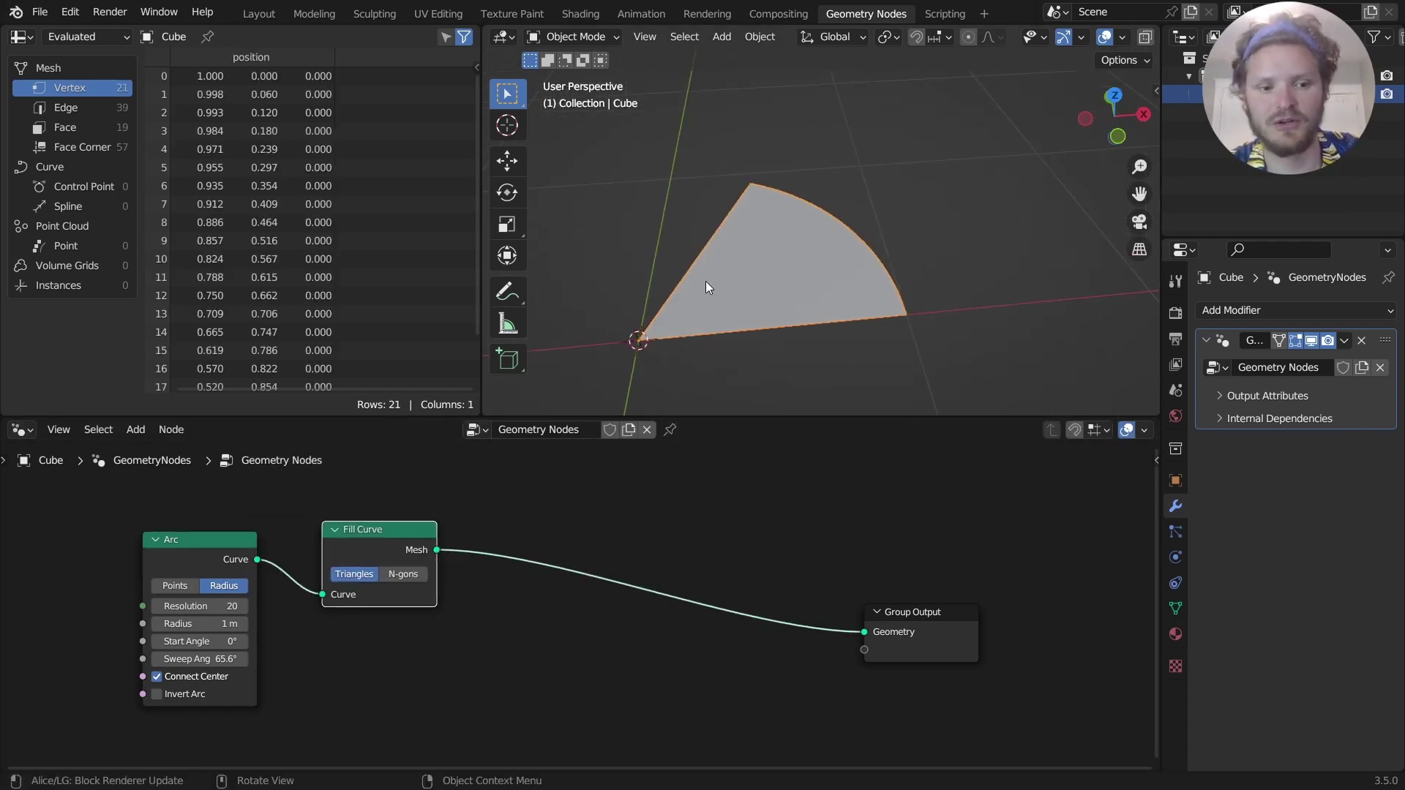
scroll(1088, 41, "down", 4)
left_click(1022, 38)
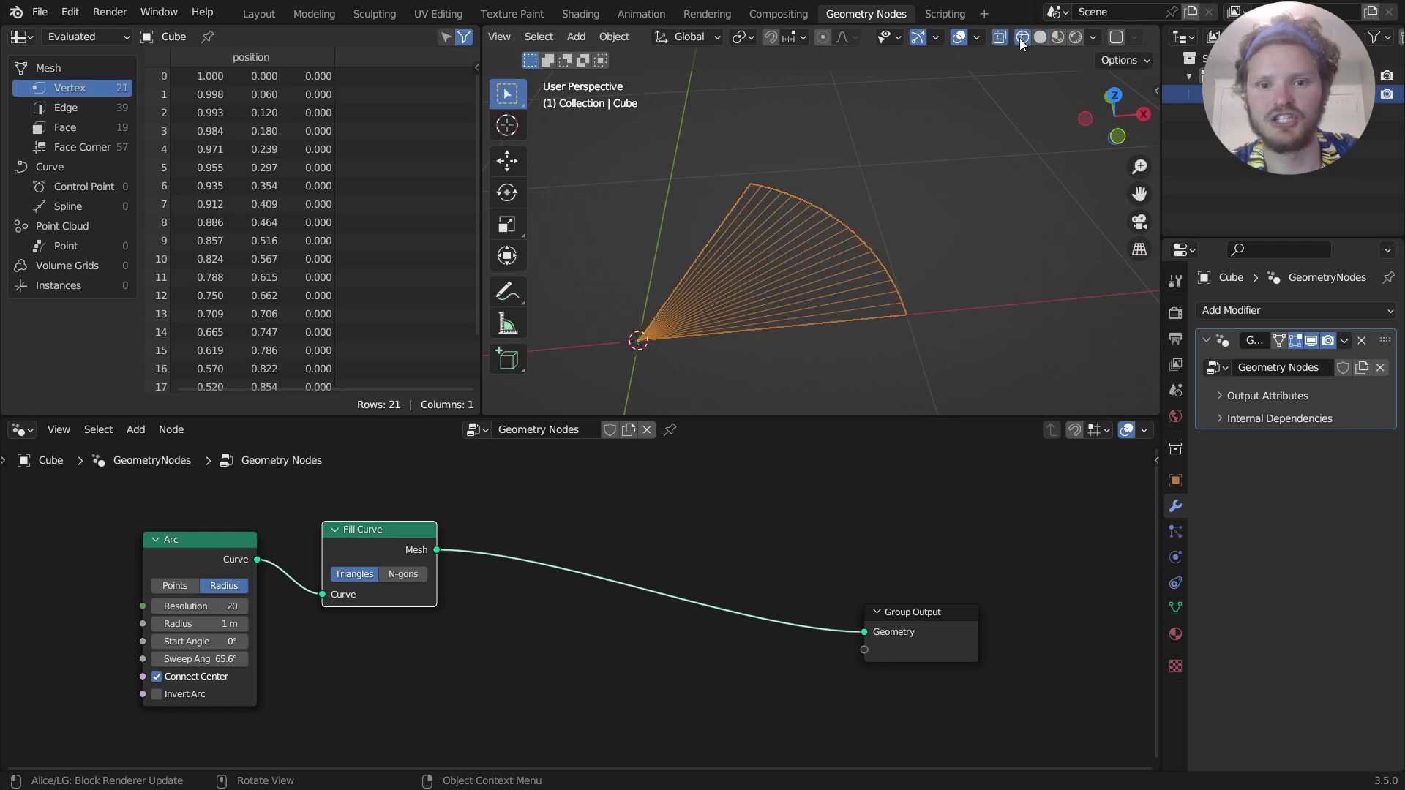
left_click(1041, 38)
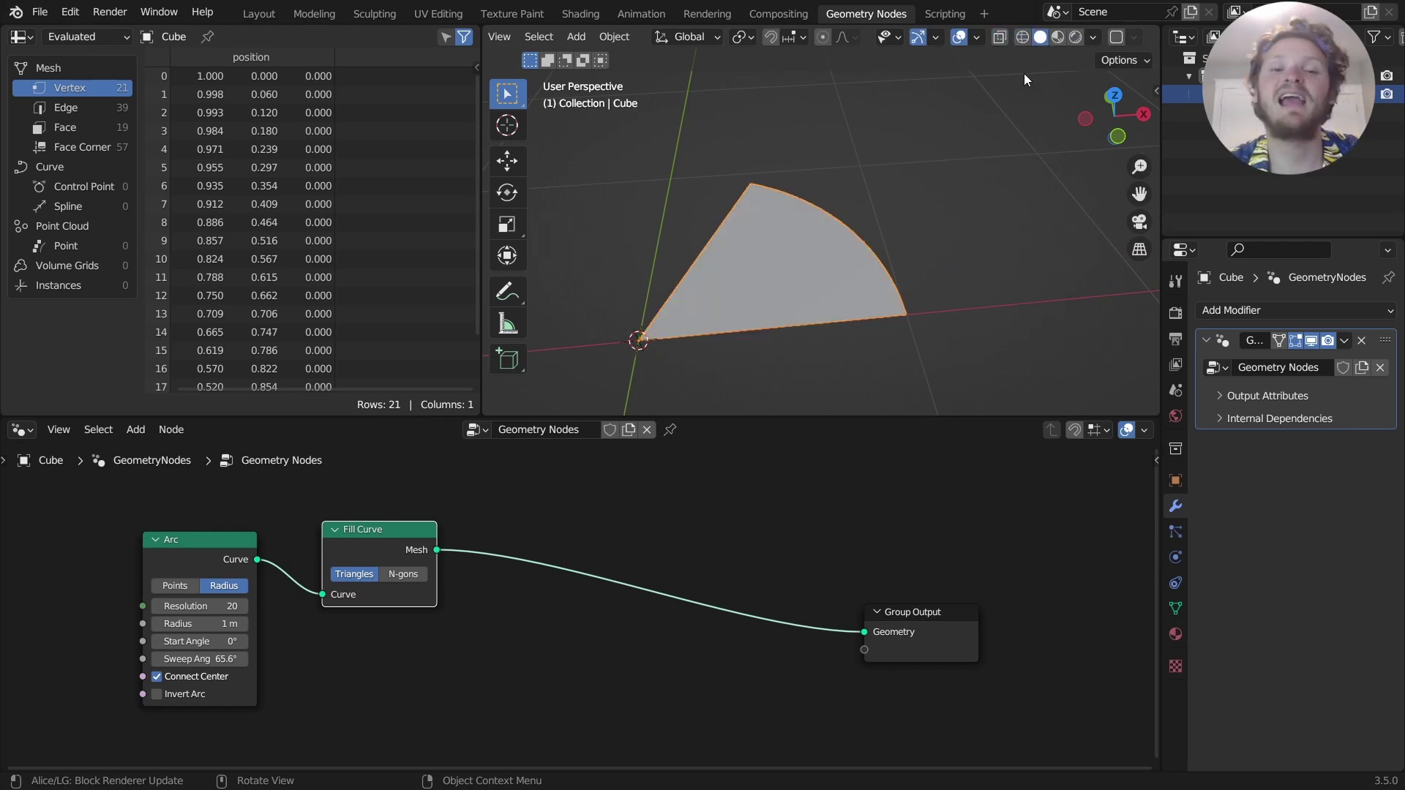
Insert an Extrude Mesh node between the Fill Curve and Group Output nodes.
key("shift+a")
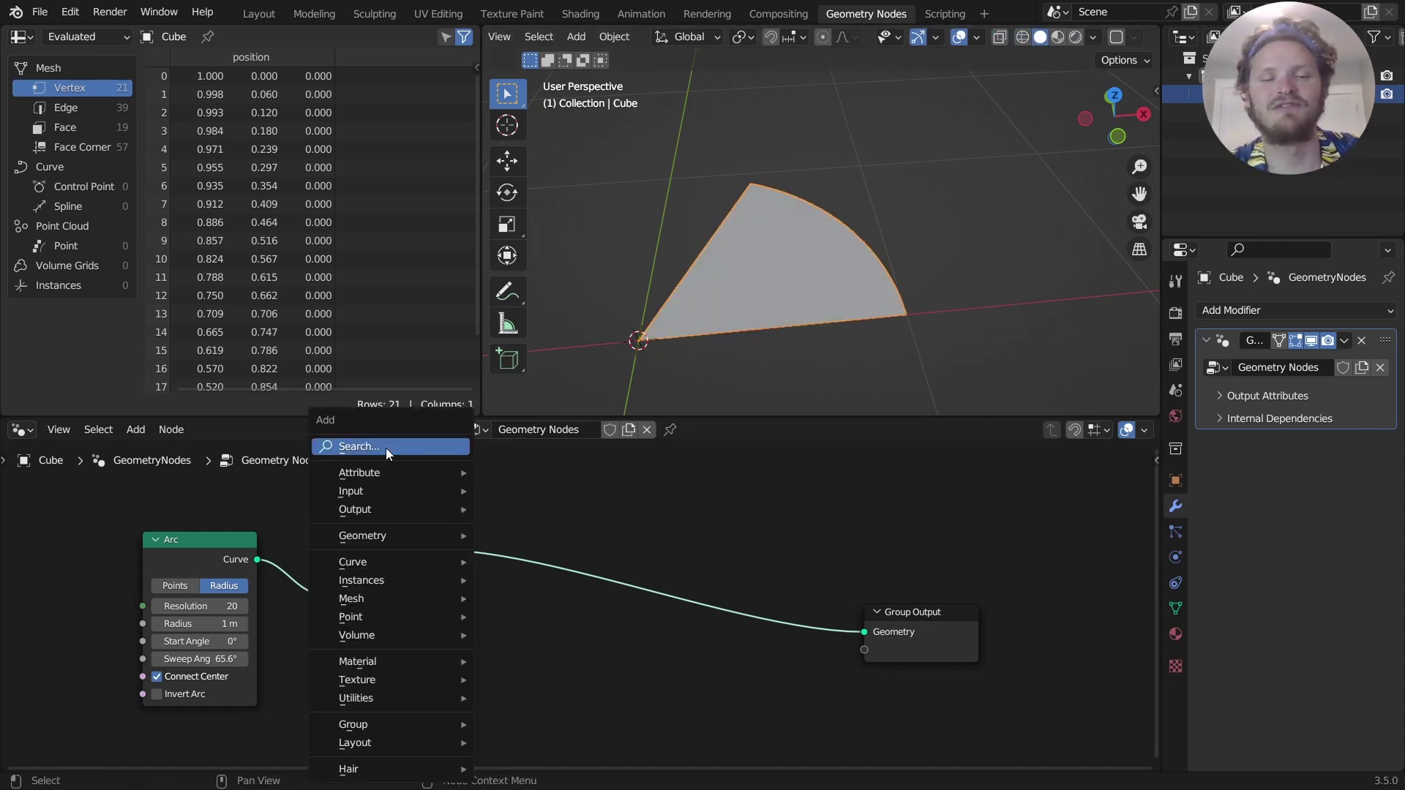
left_click(385, 448)
type("ext")
key("Return")
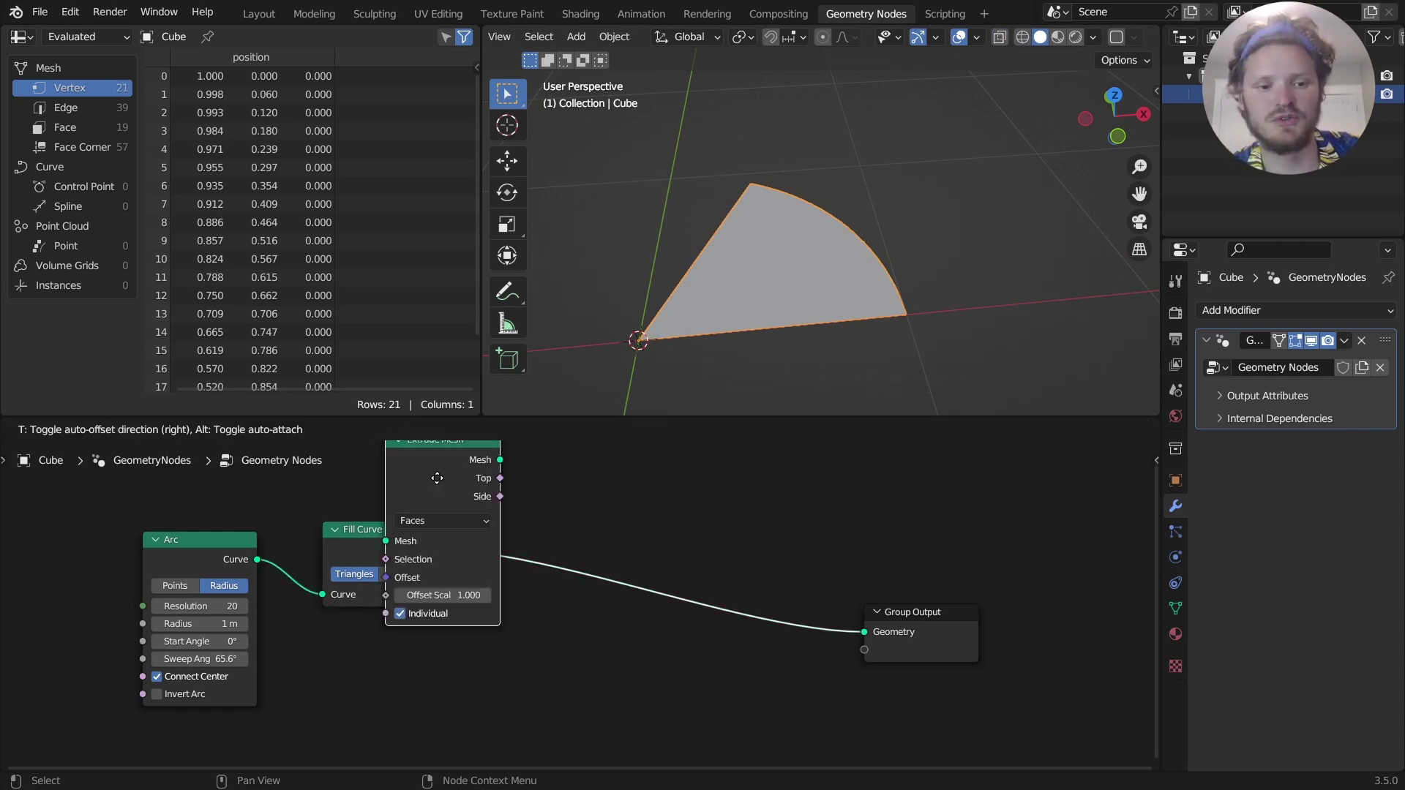
left_click(498, 547)
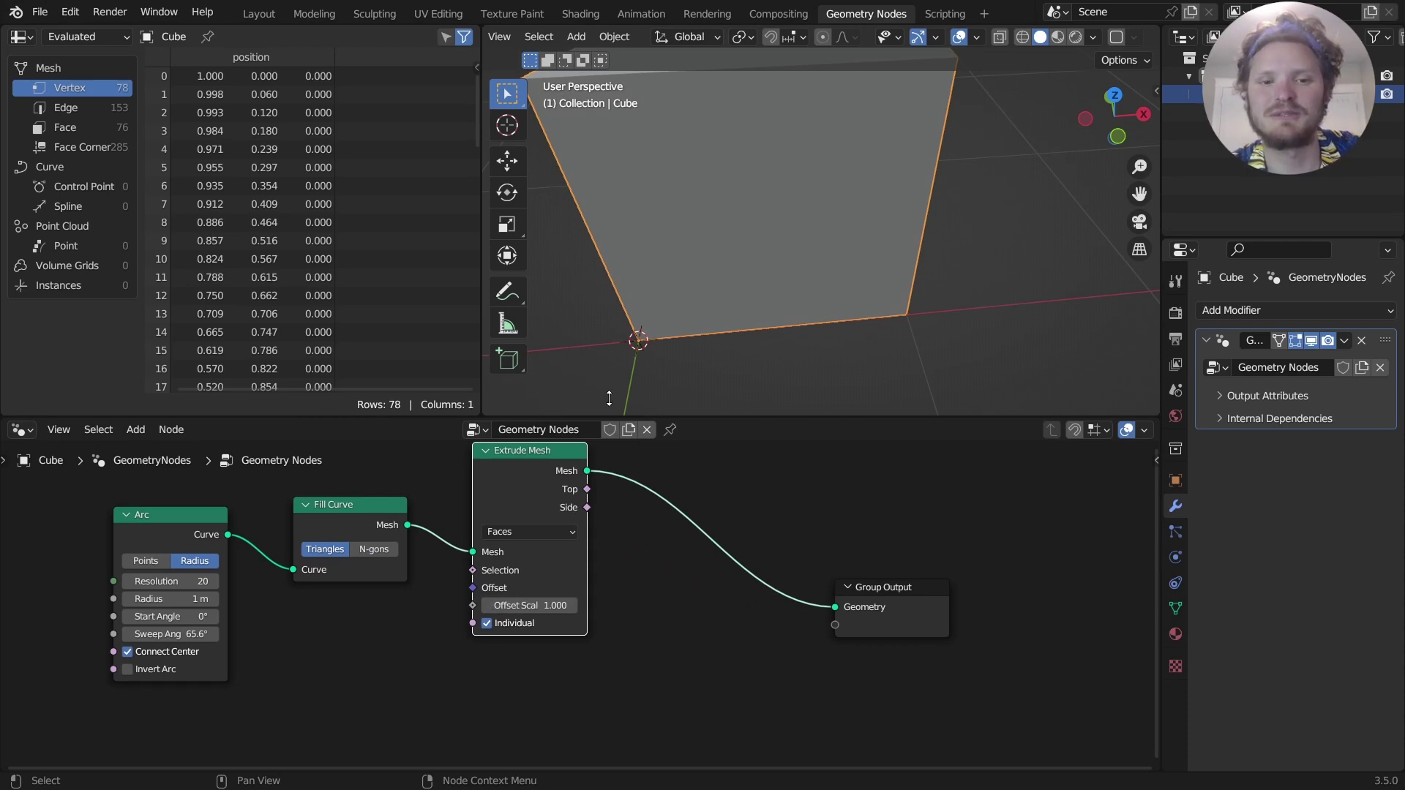
Disable individual face extrusion on the Extrude Mesh node so the slice's faces extrude together.
middle_click_drag(611, 380, 690, 123)
middle_click_drag(685, 314, 684, 238, "shift")
left_click(487, 623)
middle_click_drag(691, 388, 735, 231)
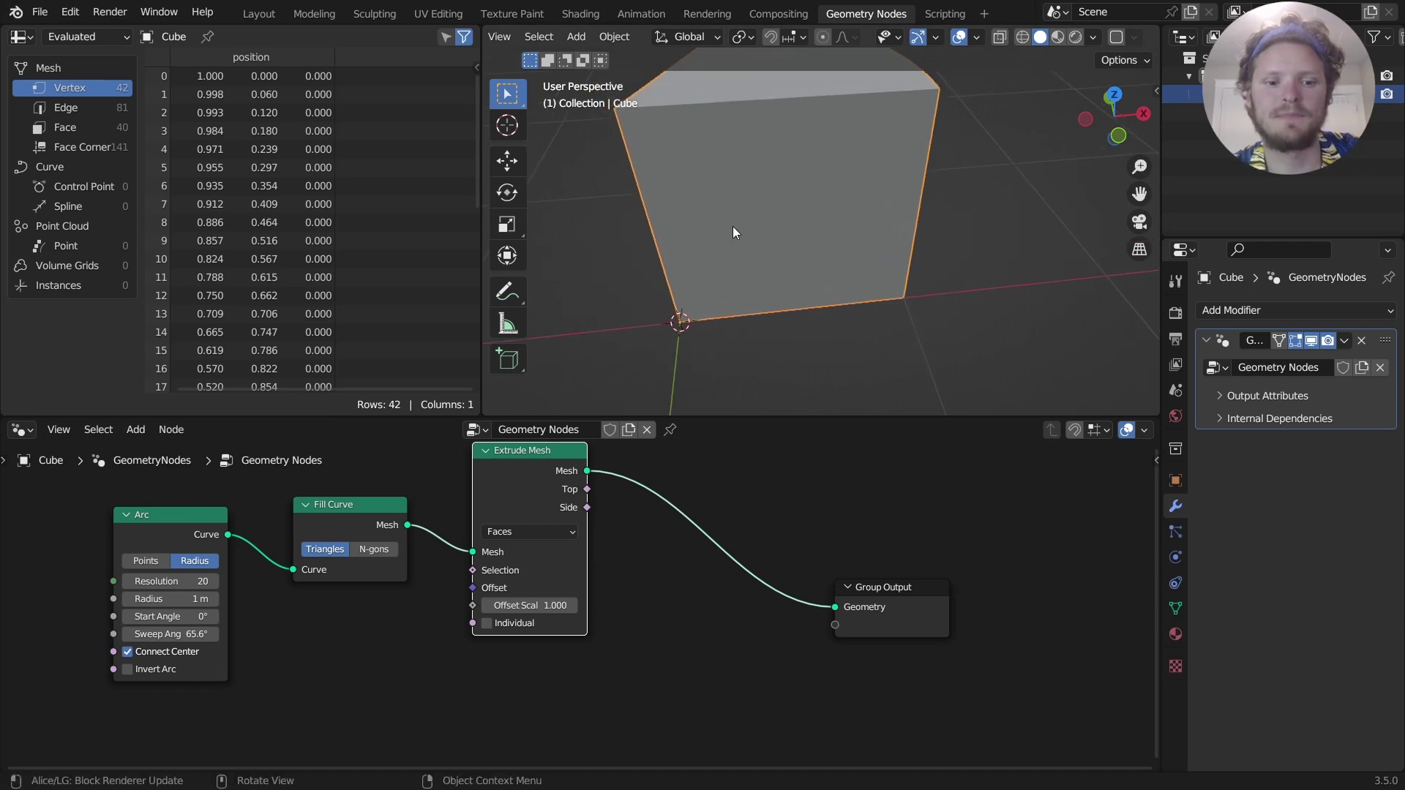
Set the Extrude Mesh node's offset scale to 0.12.
left_click(528, 606)
type("0.1")
key("Return")
left_click(528, 608)
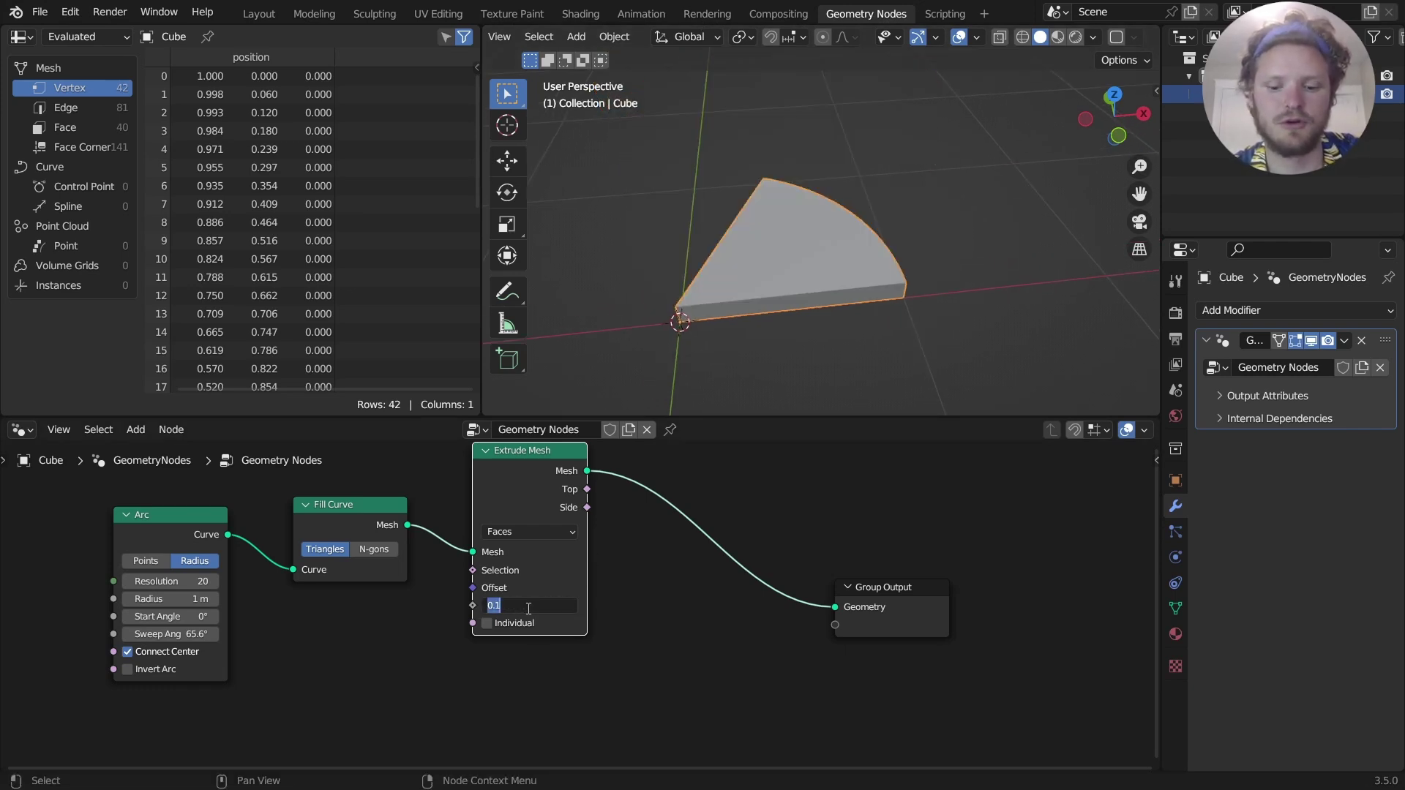
type("0.12")
key("Return")
scroll(757, 253, "up", 4)
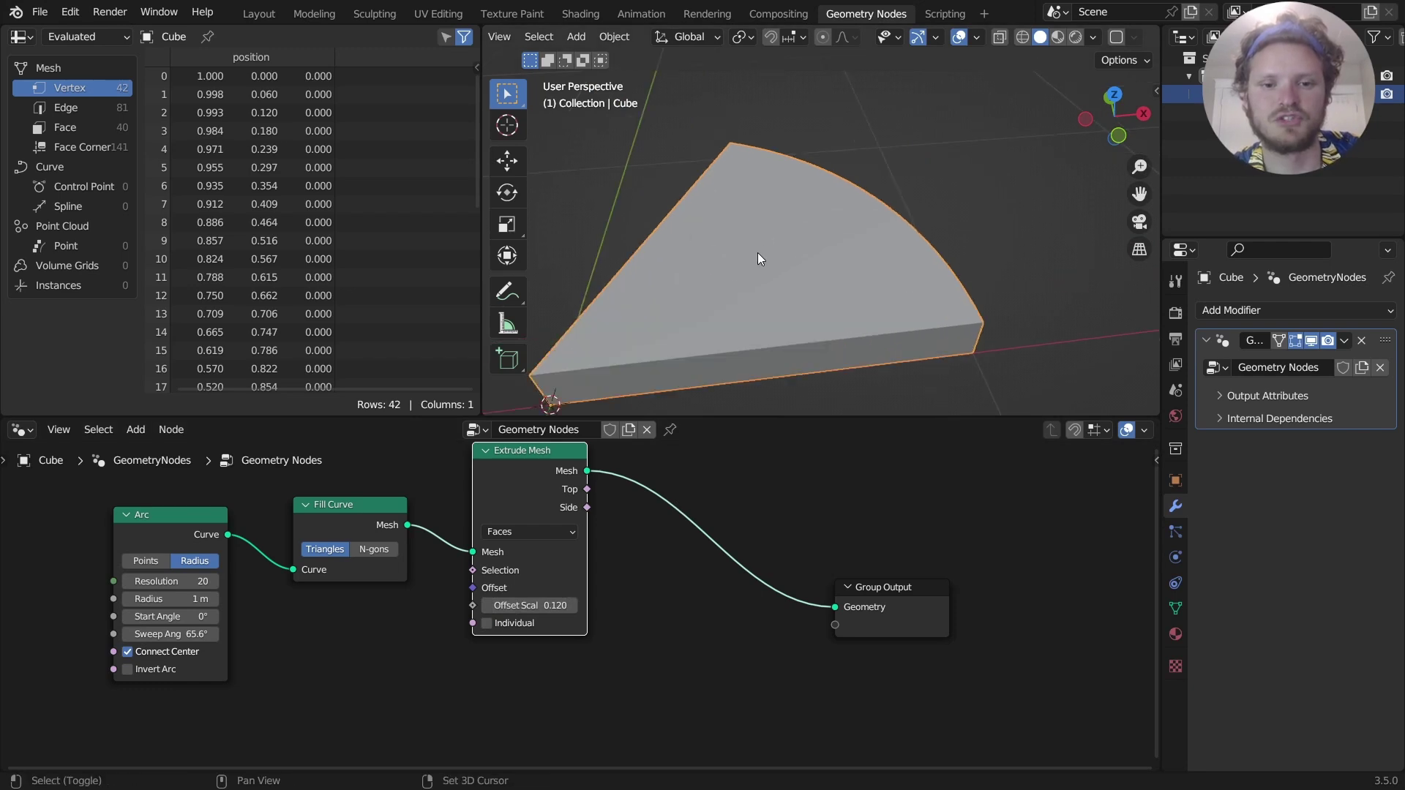
middle_click_drag(778, 271, 811, 217)
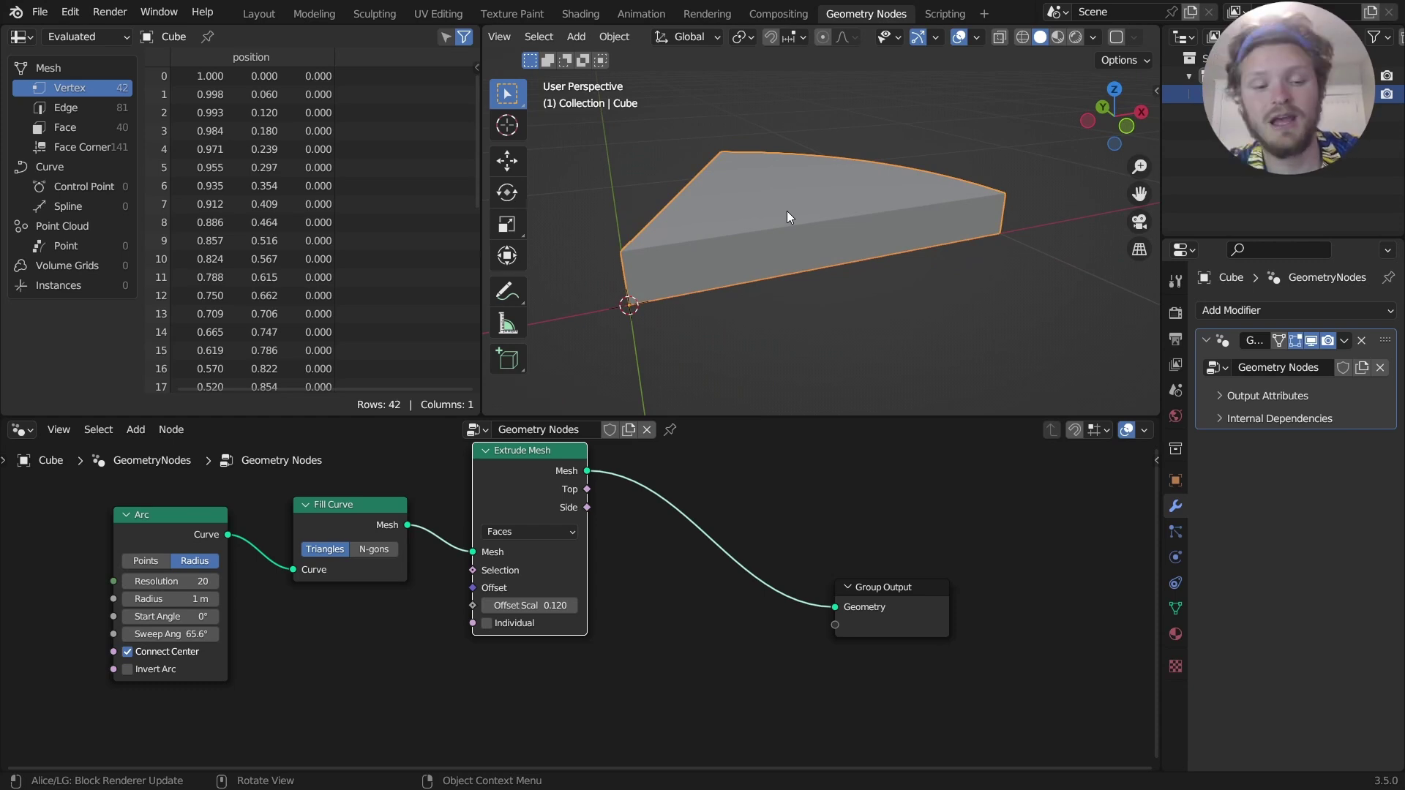
Space the Extrude Mesh and Group Output nodes further along and combine the Fill Curve and Extrude Mesh meshes through a Join Geometry node.
middle_click_drag(379, 466, 597, 581)
left_click_drag(242, 736, 564, 640)
key("g")
left_click(267, 557)
right_click_drag(763, 579, 372, 575, "ctrl+shift")
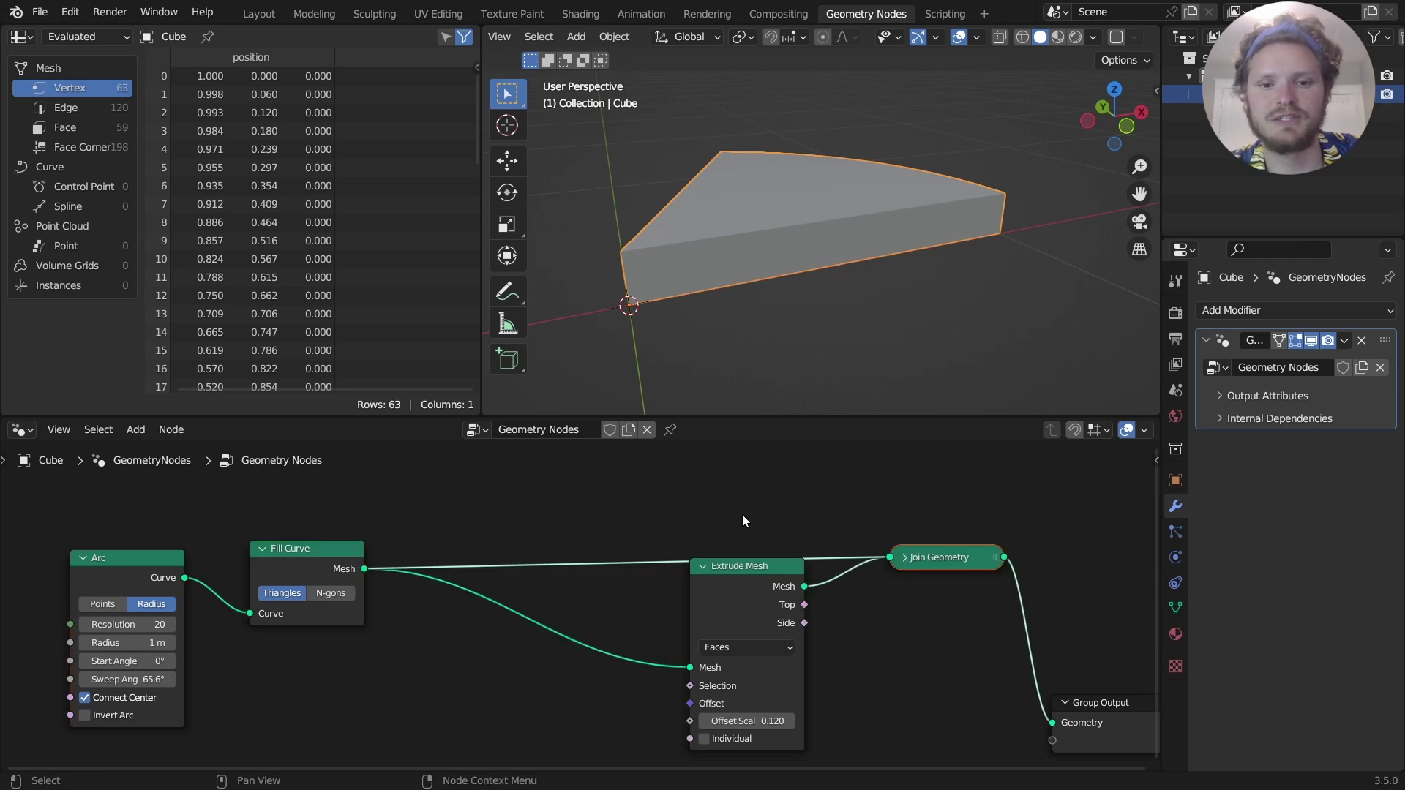
Preview the Fill Curve and Extrude Mesh outputs separately, and return the output to the Join Geometry result.
middle_click_drag(700, 253, 658, 307)
left_click(315, 565, "ctrl+shift")
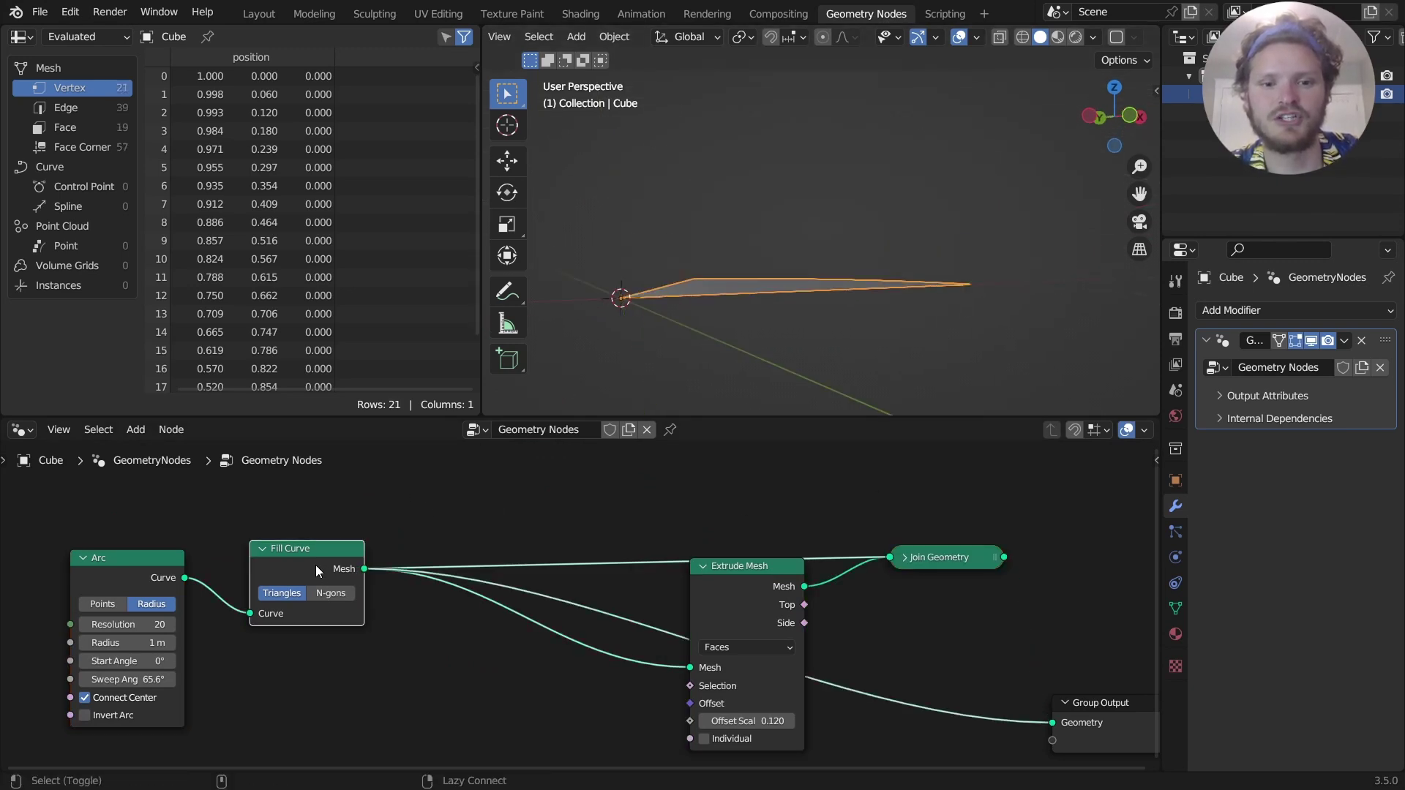
left_click(748, 573, "ctrl+shift")
left_click(959, 564, "ctrl+shift")
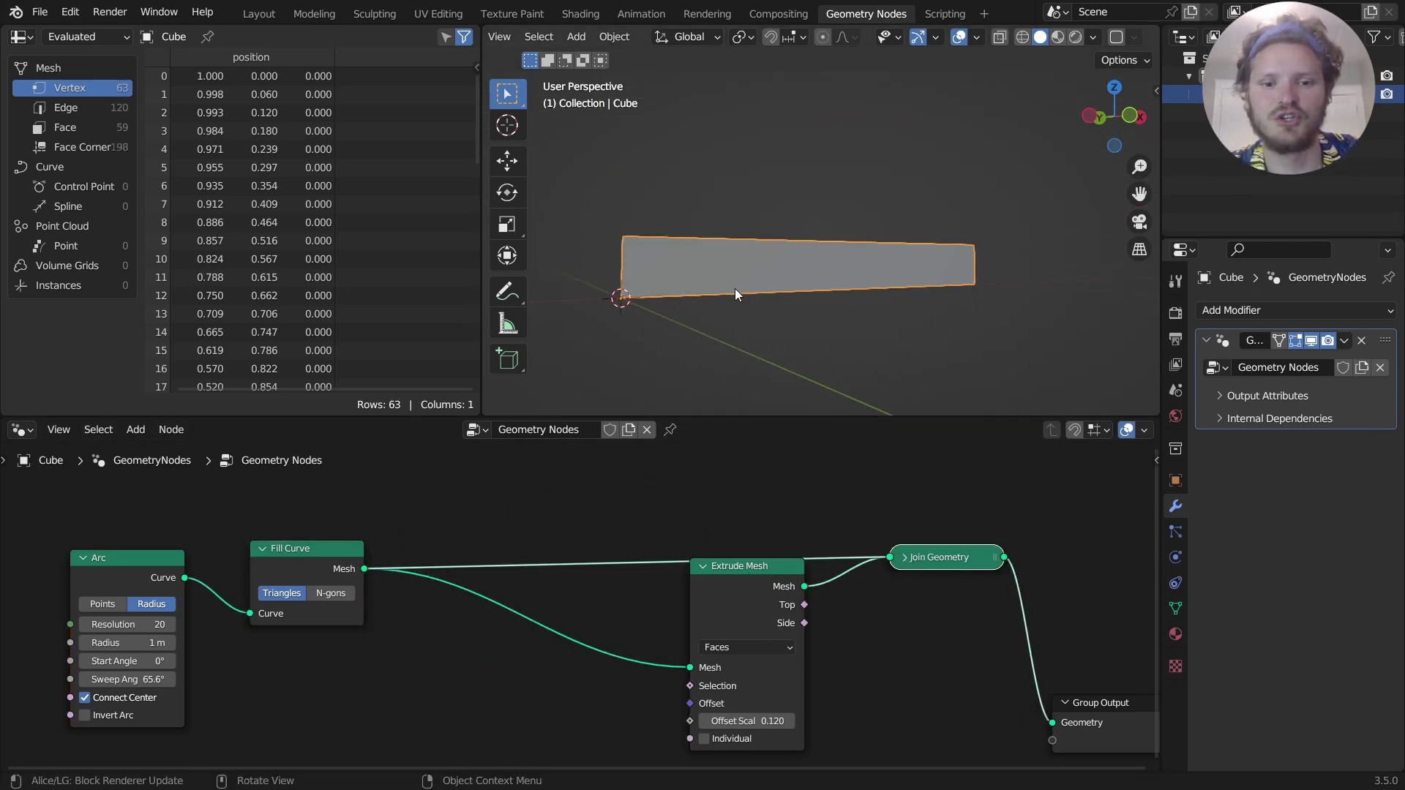
mouse_move(819, 278)
middle_mouse_down()
mouse_move(766, 243)
mouse_move(747, 88)
mouse_move(762, 327)
middle_mouse_up()
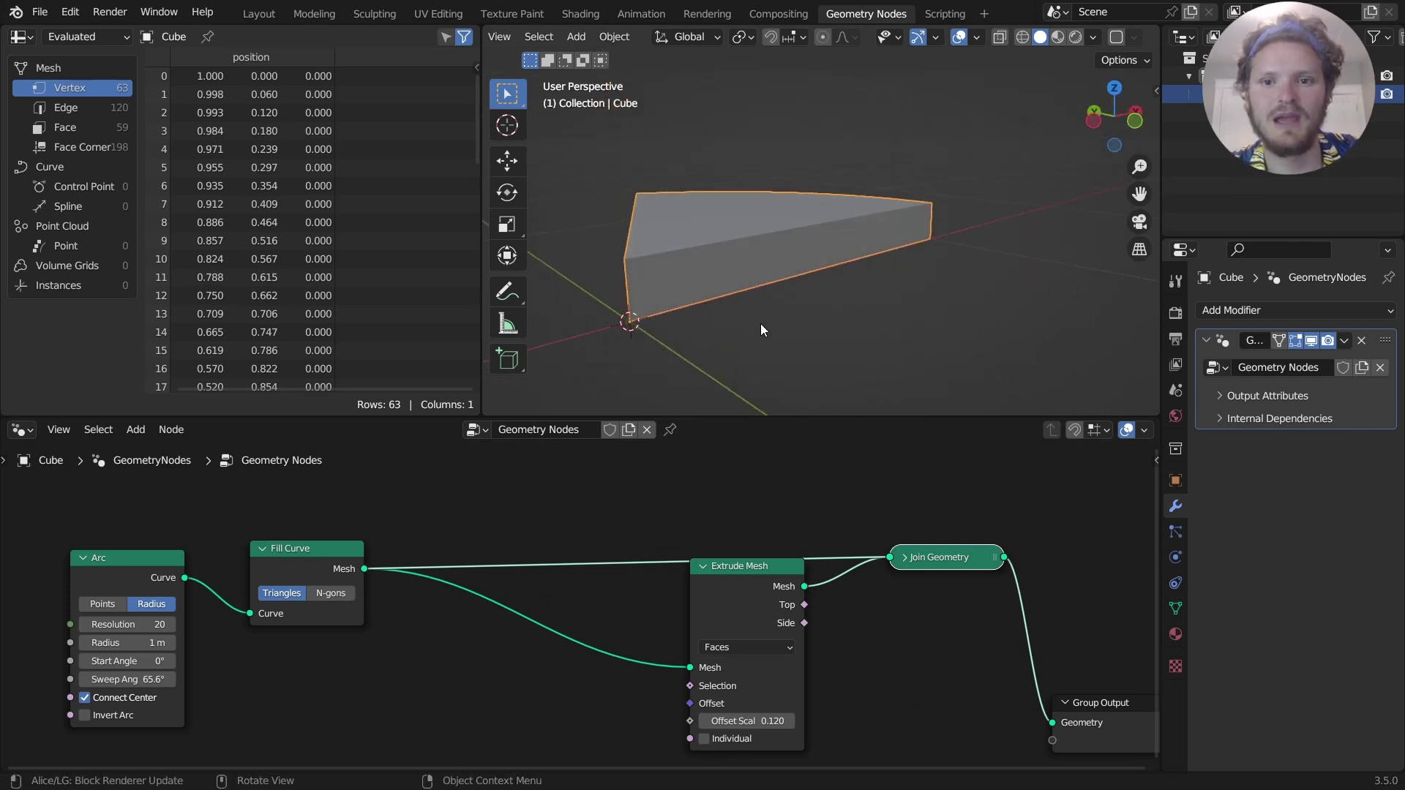
Enter Edit Mode, enable the Face Orientation overlay and examine the normals on the slice's underside.
left_click(1095, 37)
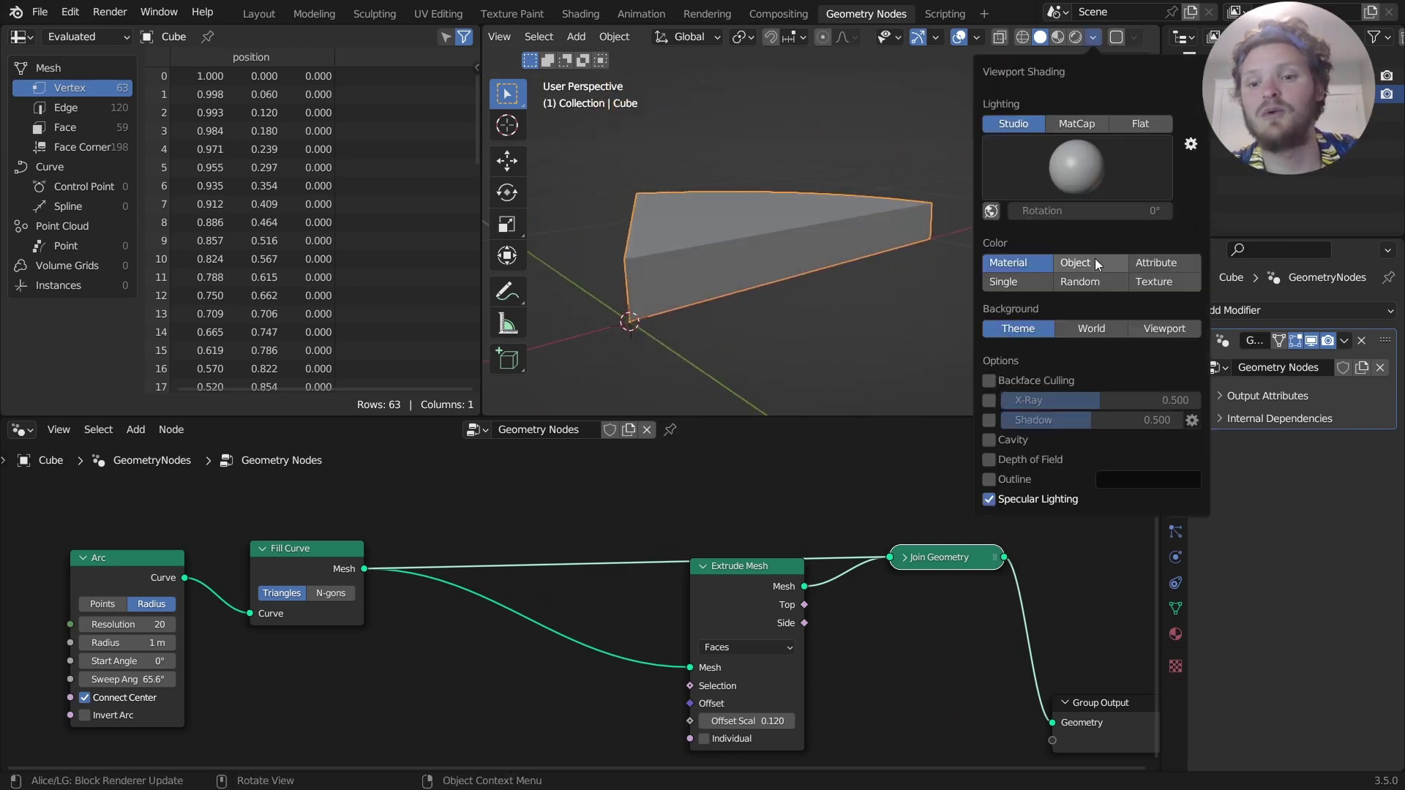
left_click(974, 38)
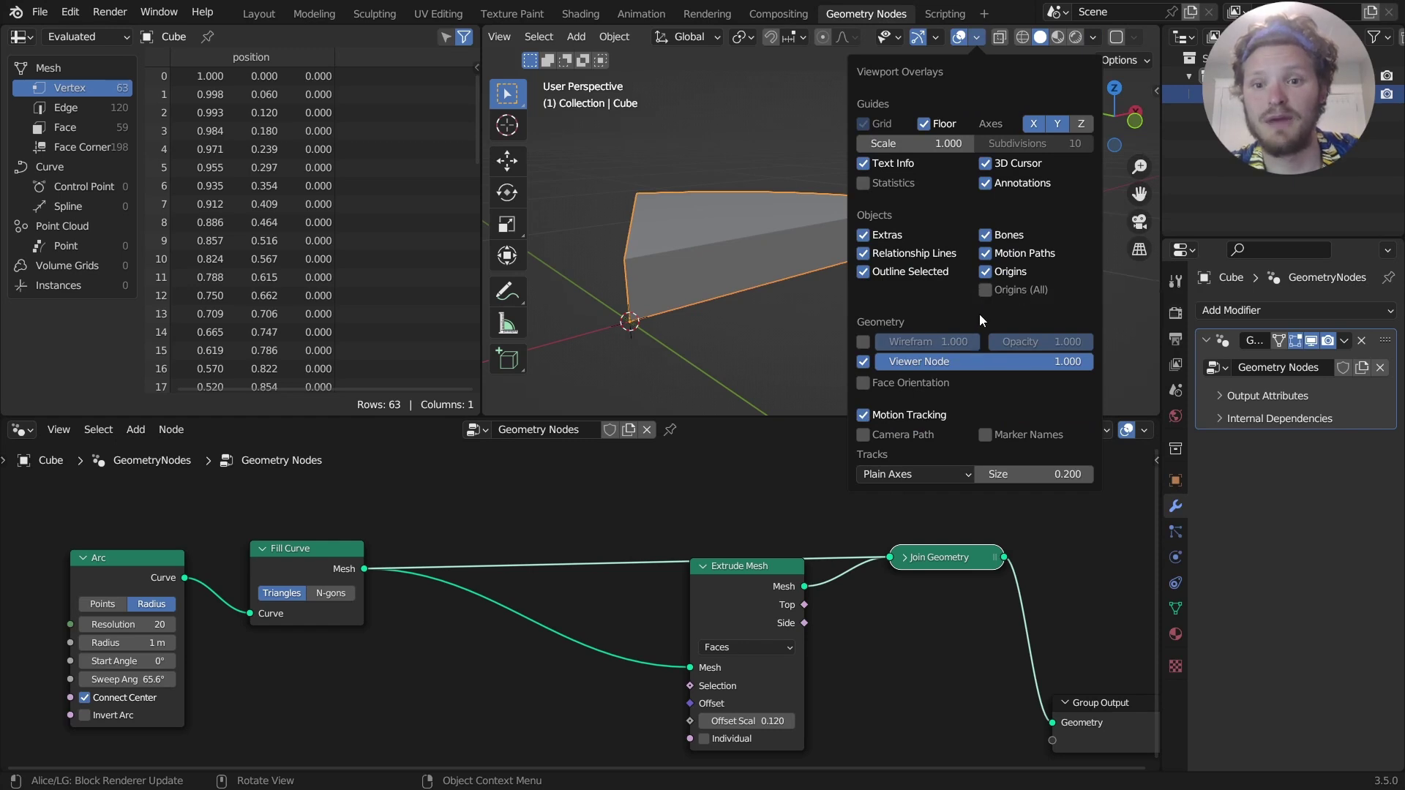
key("Tab")
left_click(950, 315)
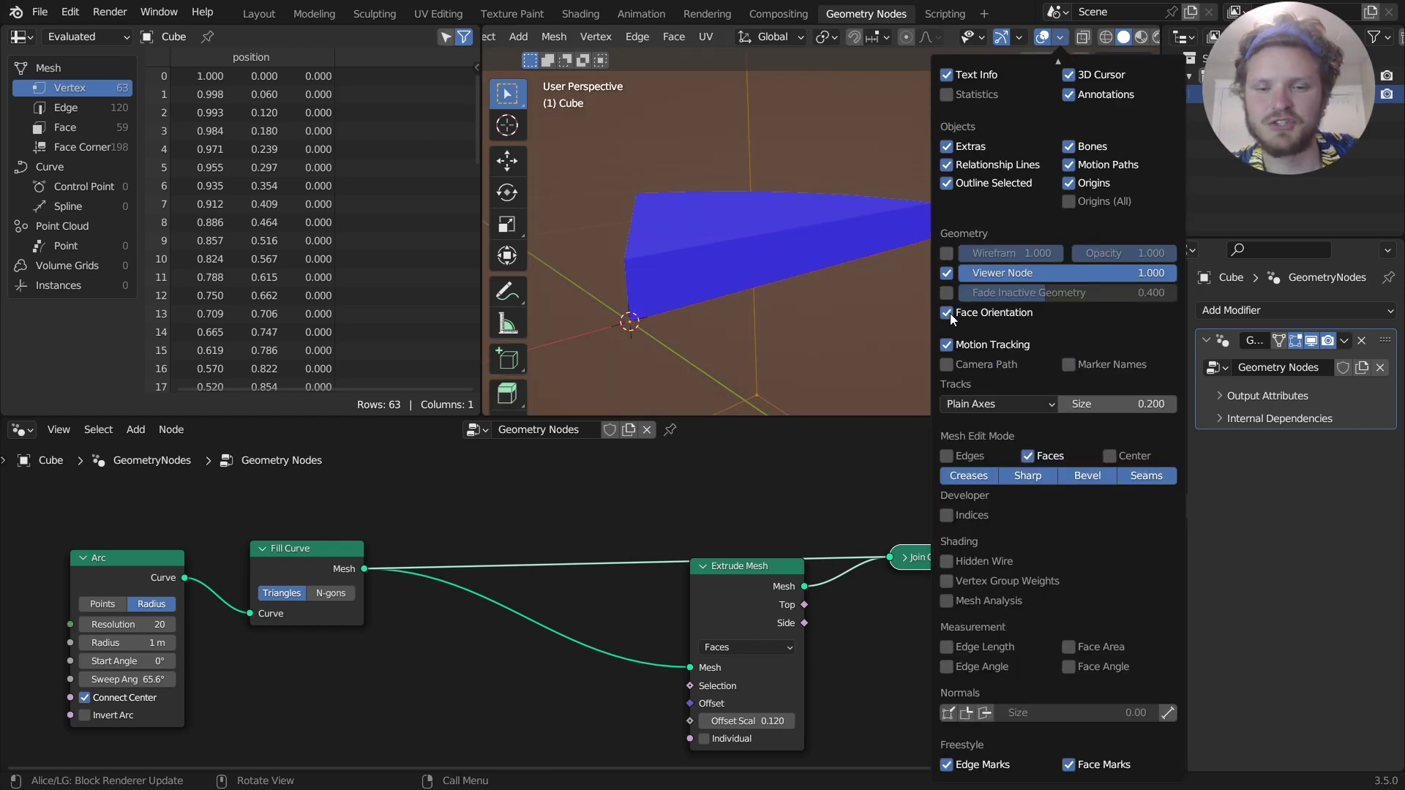
middle_click_drag(732, 219, 732, 147)
Insert a Flip Faces node on the link between Fill Curve and Join Geometry.
middle_click_drag(487, 537, 633, 557)
key("shift+a")
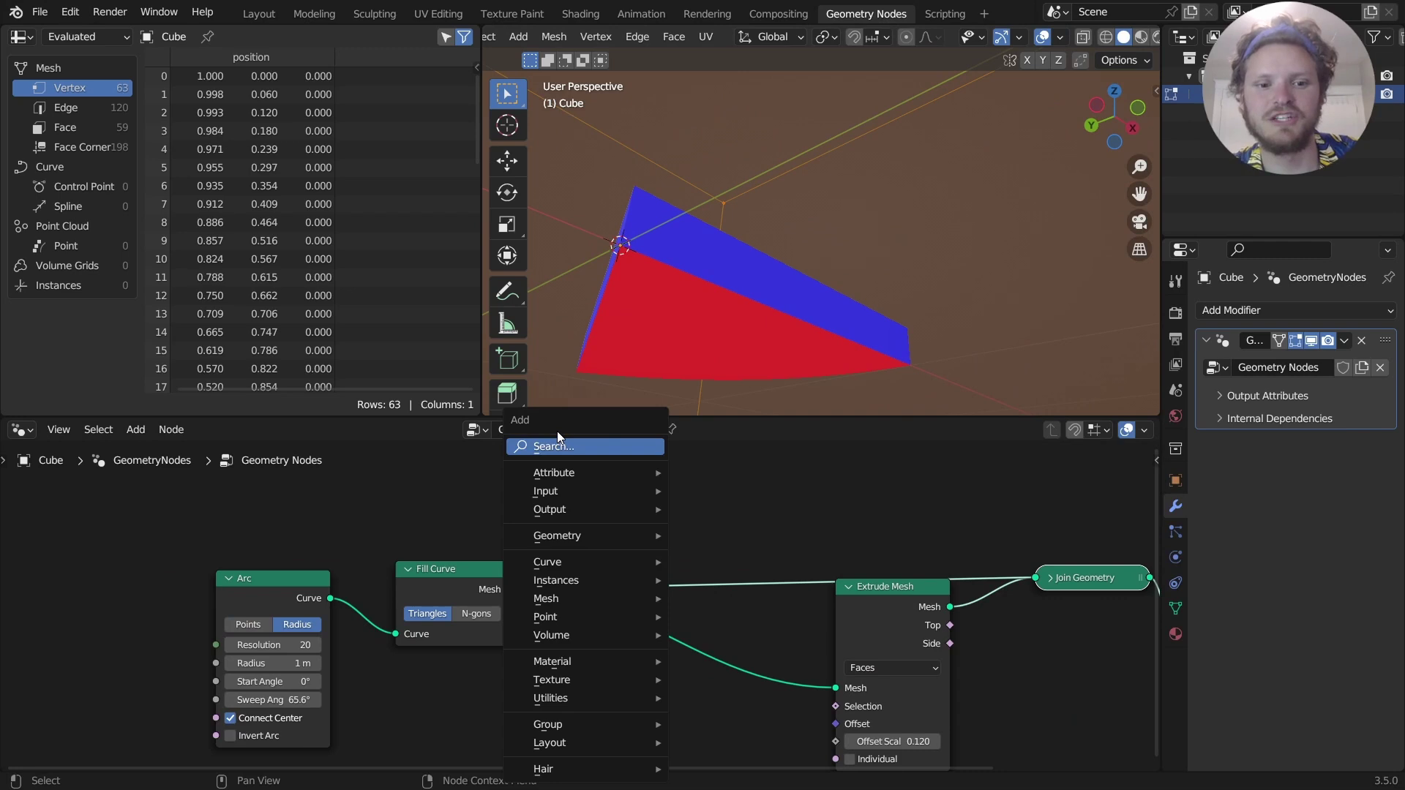
left_click(556, 434)
type("flip")
key("Return")
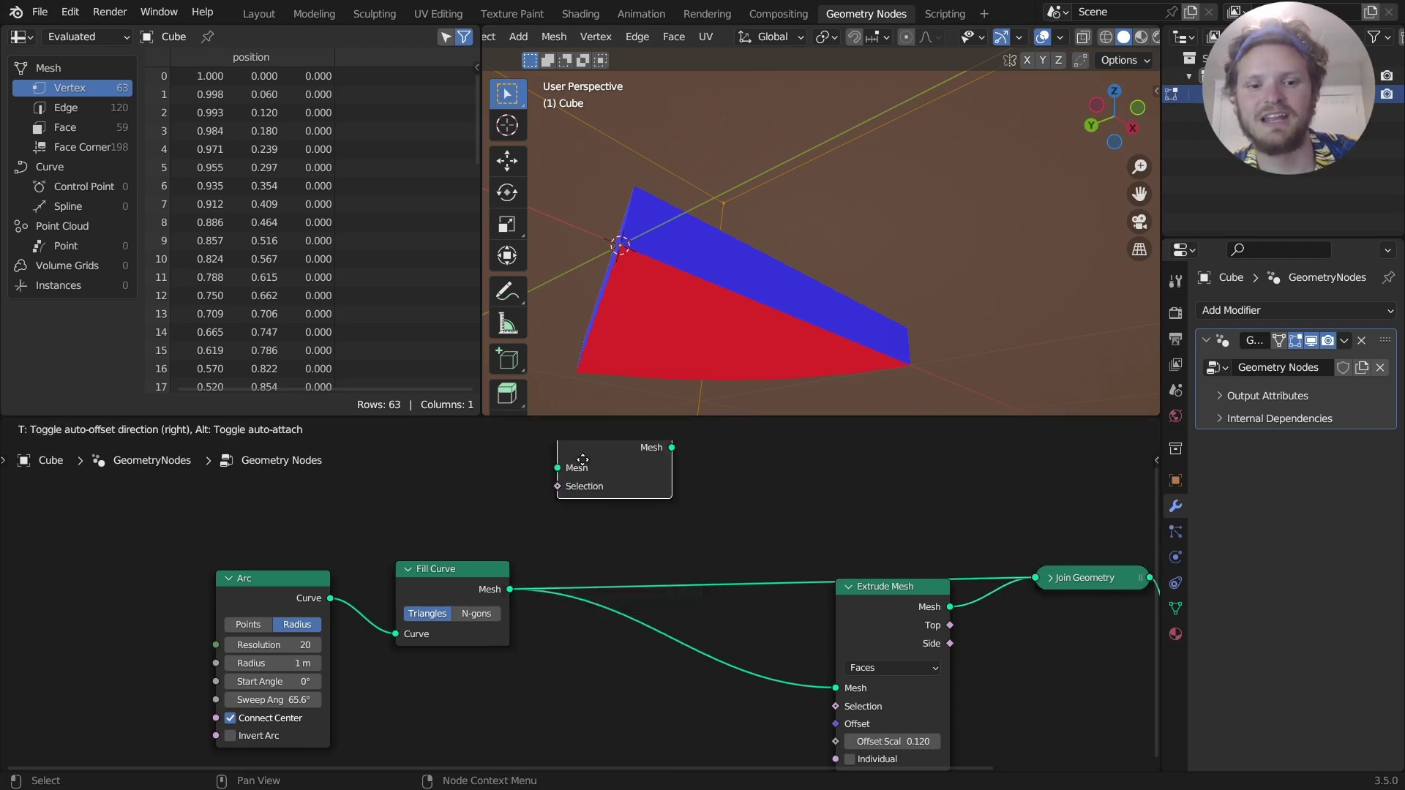
left_click(685, 554)
Disable the Face Orientation overlay and return to Object Mode.
left_click(1059, 38)
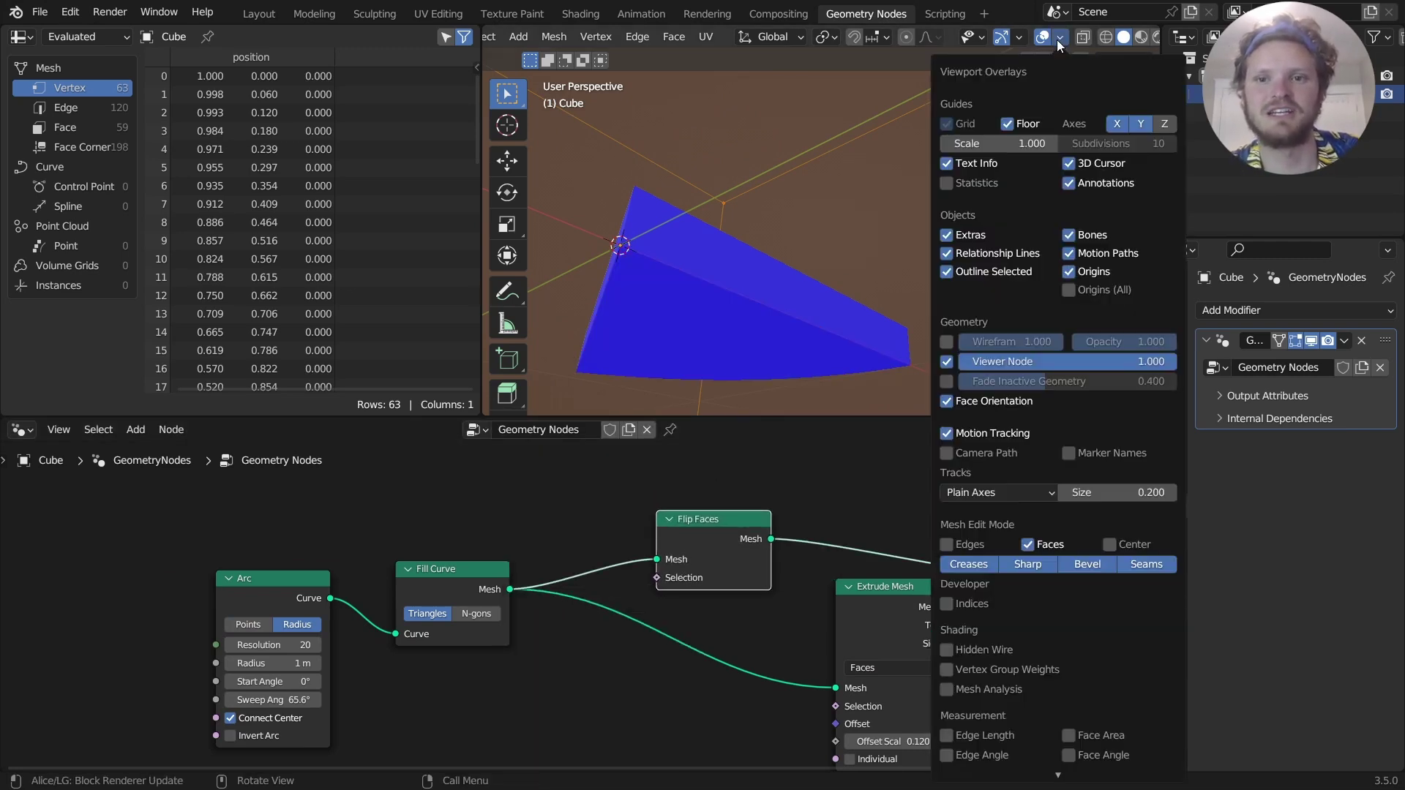
left_click(951, 401)
key("Tab")
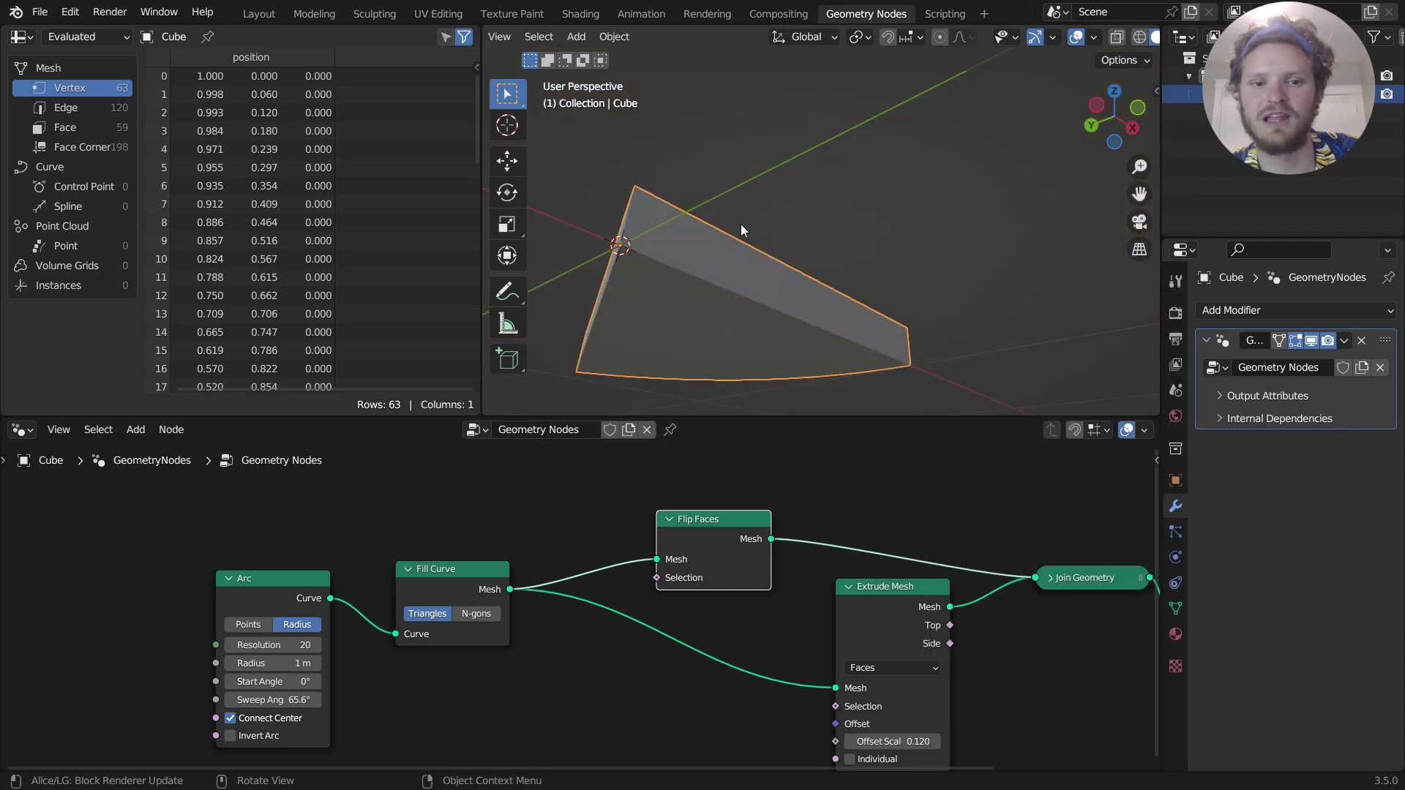
middle_click_drag(740, 224, 726, 349)
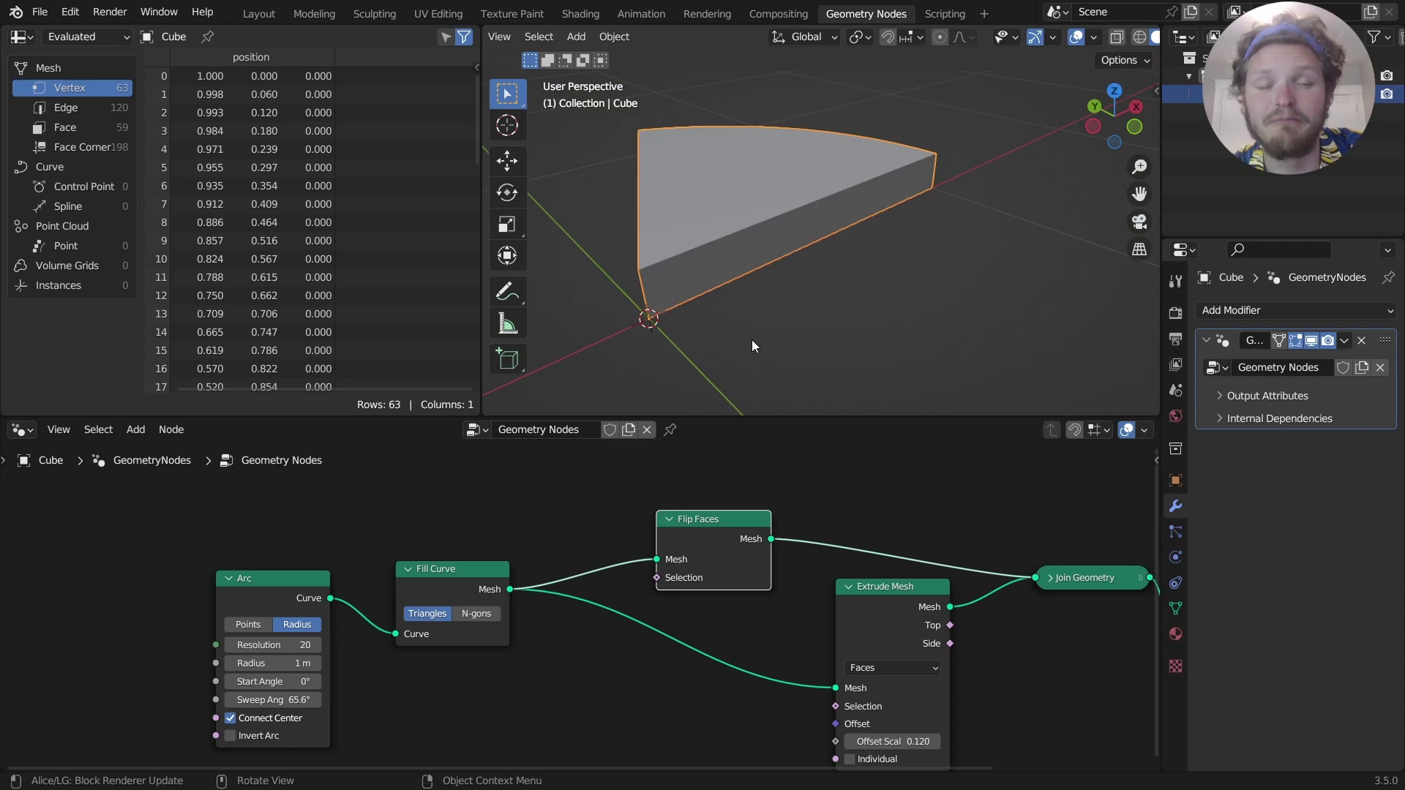
Move the Group Output node further along and insert a Merge by Distance node between it and Join Geometry.
middle_click_drag(822, 537, 467, 533)
middle_click_drag(757, 581, 574, 468)
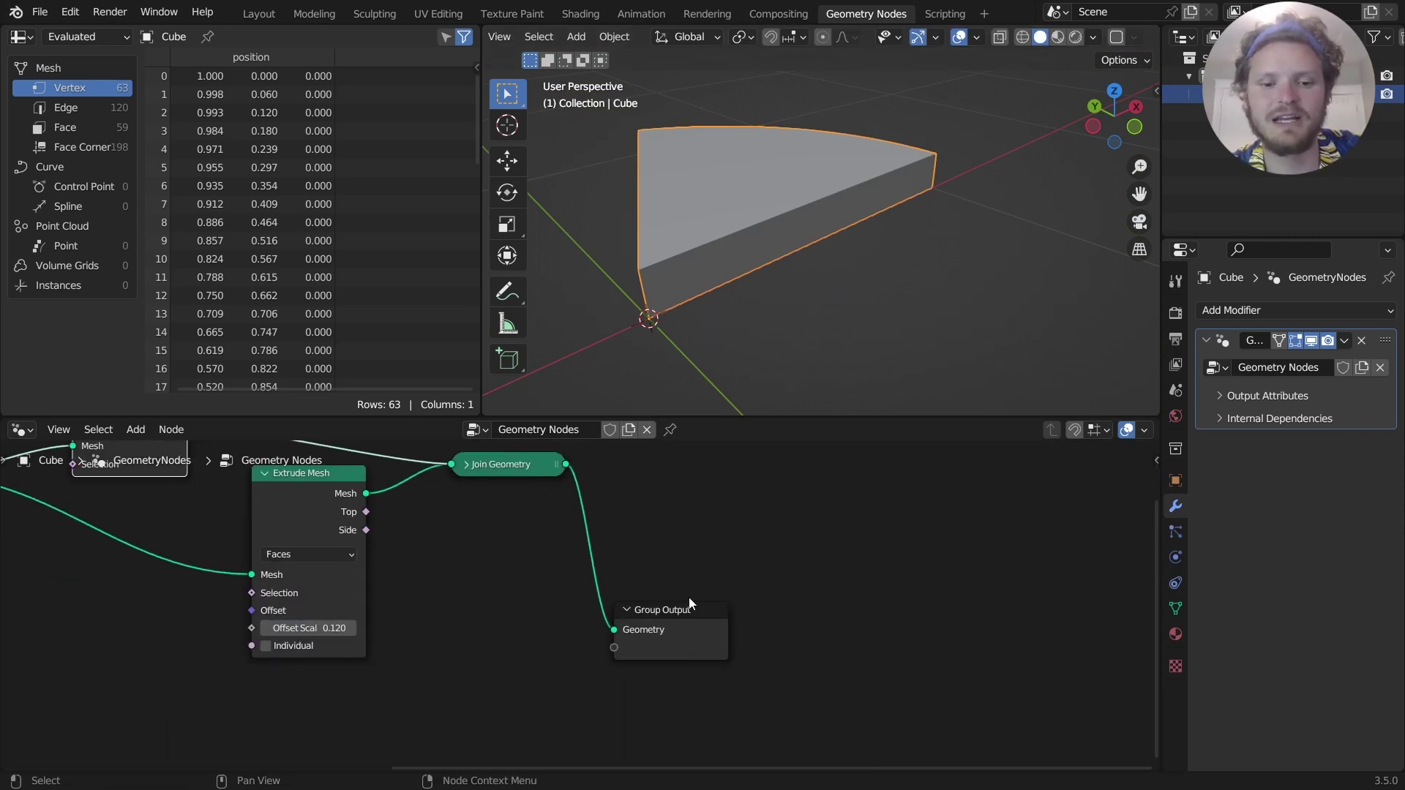
left_click_drag(678, 611, 888, 546)
middle_click_drag(580, 443, 631, 533)
key("shift+a")
left_click(586, 447)
type("m")
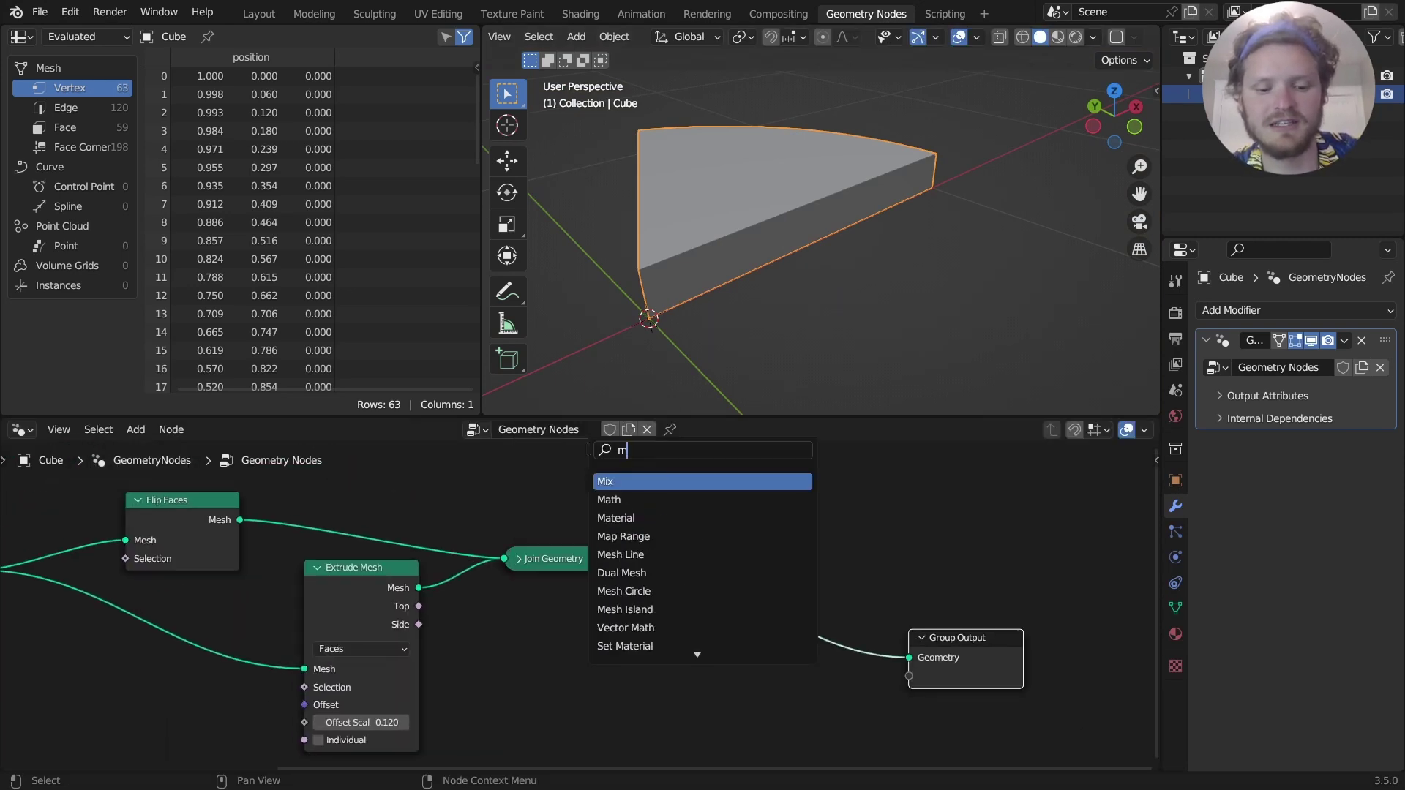
type("erge")
key("Return")
left_click(715, 562)
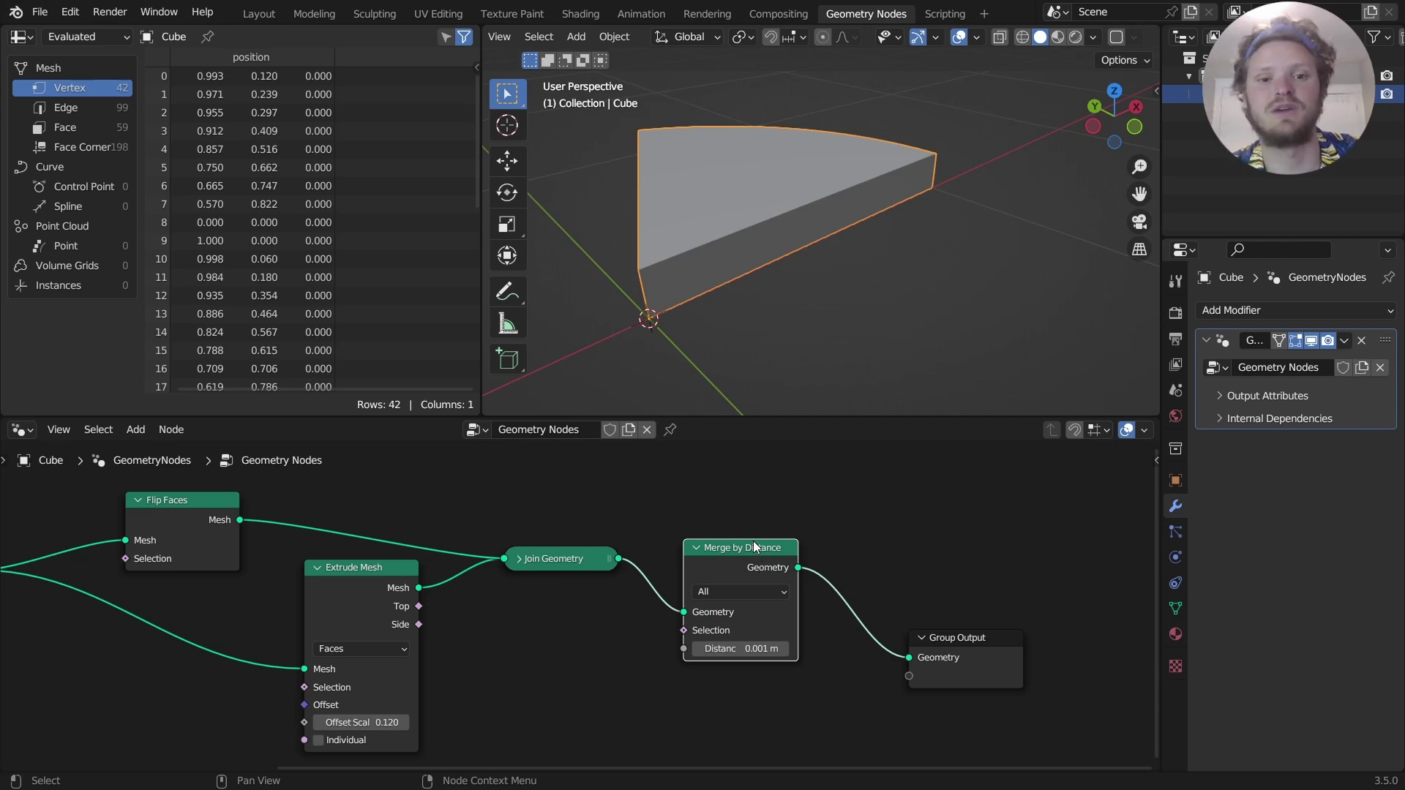
left_click_drag(652, 309, 934, 186)
mouse_move(933, 187)
right_mouse_down()
mouse_move(906, 218)
mouse_move(648, 316)
right_mouse_up()
mouse_move(833, 195)
middle_mouse_down()
mouse_move(910, 224)
mouse_move(804, 254)
mouse_move(950, 209)
mouse_move(855, 269)
mouse_move(869, 278)
middle_mouse_up()
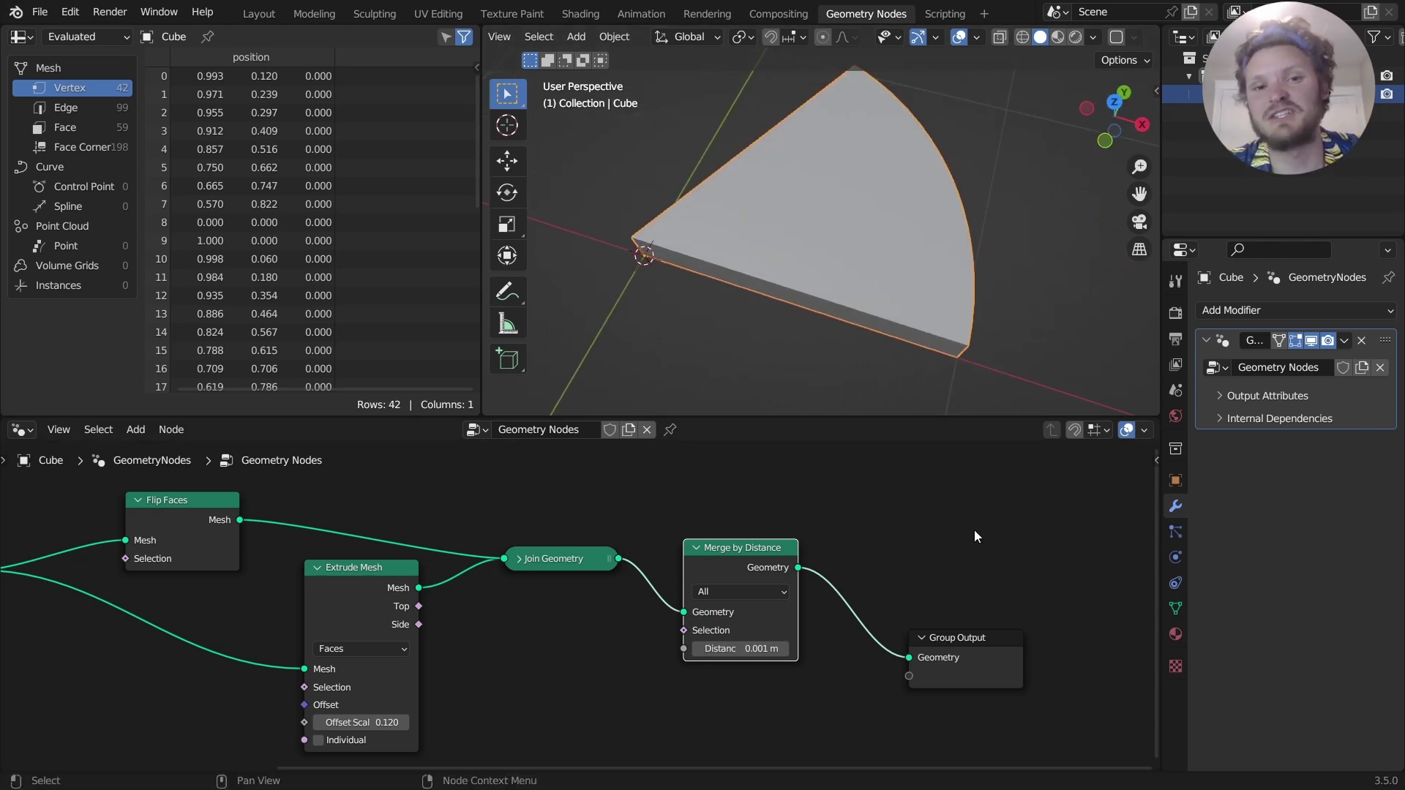
Insert a Set Material node between Merge by Distance and a shifted Group Output, and assign it the material named Material.
middle_click_drag(973, 530, 855, 555)
left_click_drag(899, 704, 735, 613)
key("g")
left_click(966, 607)
middle_click_drag(1000, 604, 787, 591)
key("shift+a")
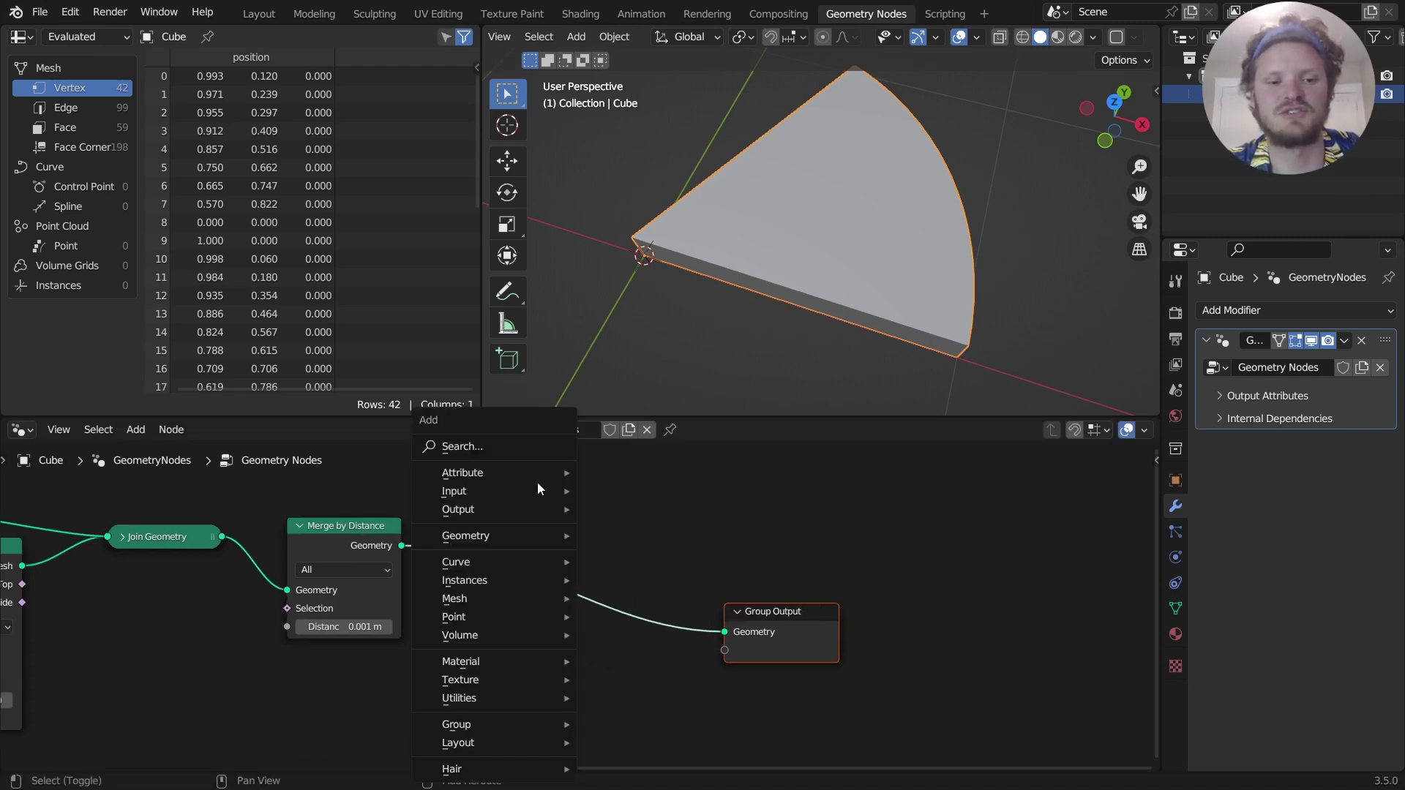
left_click(495, 443)
type("set")
left_click(533, 494)
left_click(520, 608)
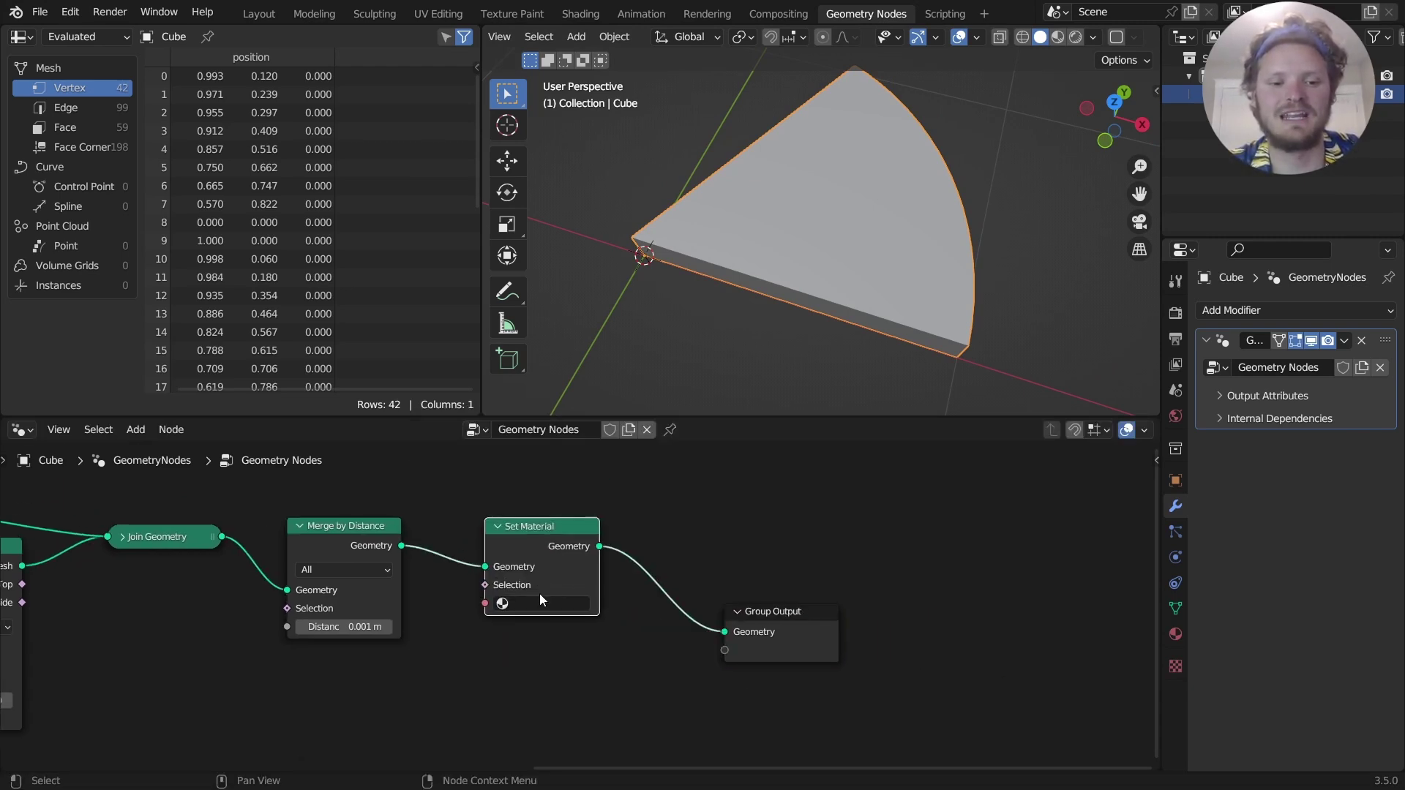
middle_click_drag(520, 608, 677, 608)
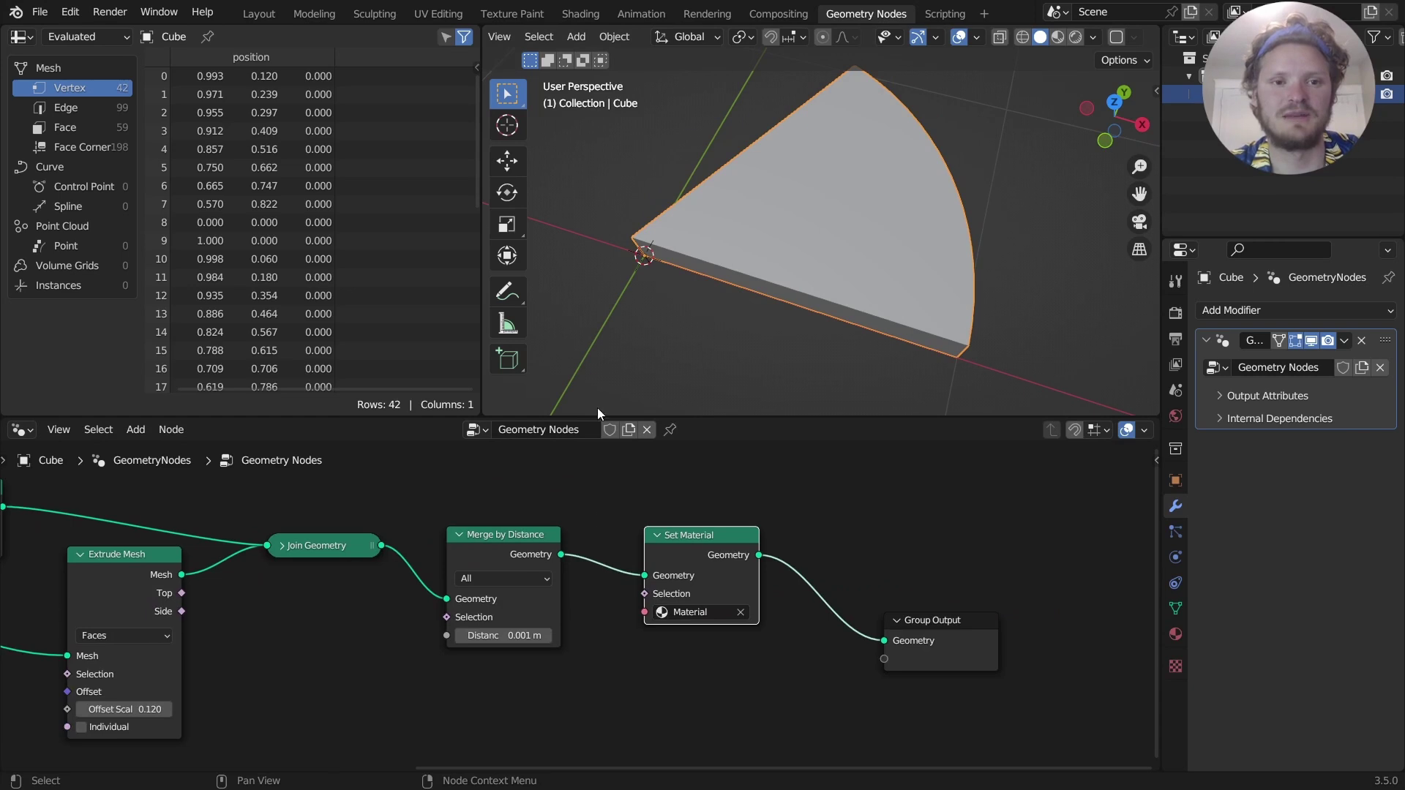
In the Shading workspace, give the slice the existing material named Material and display it from the top with rendered shading.
left_click(596, 14)
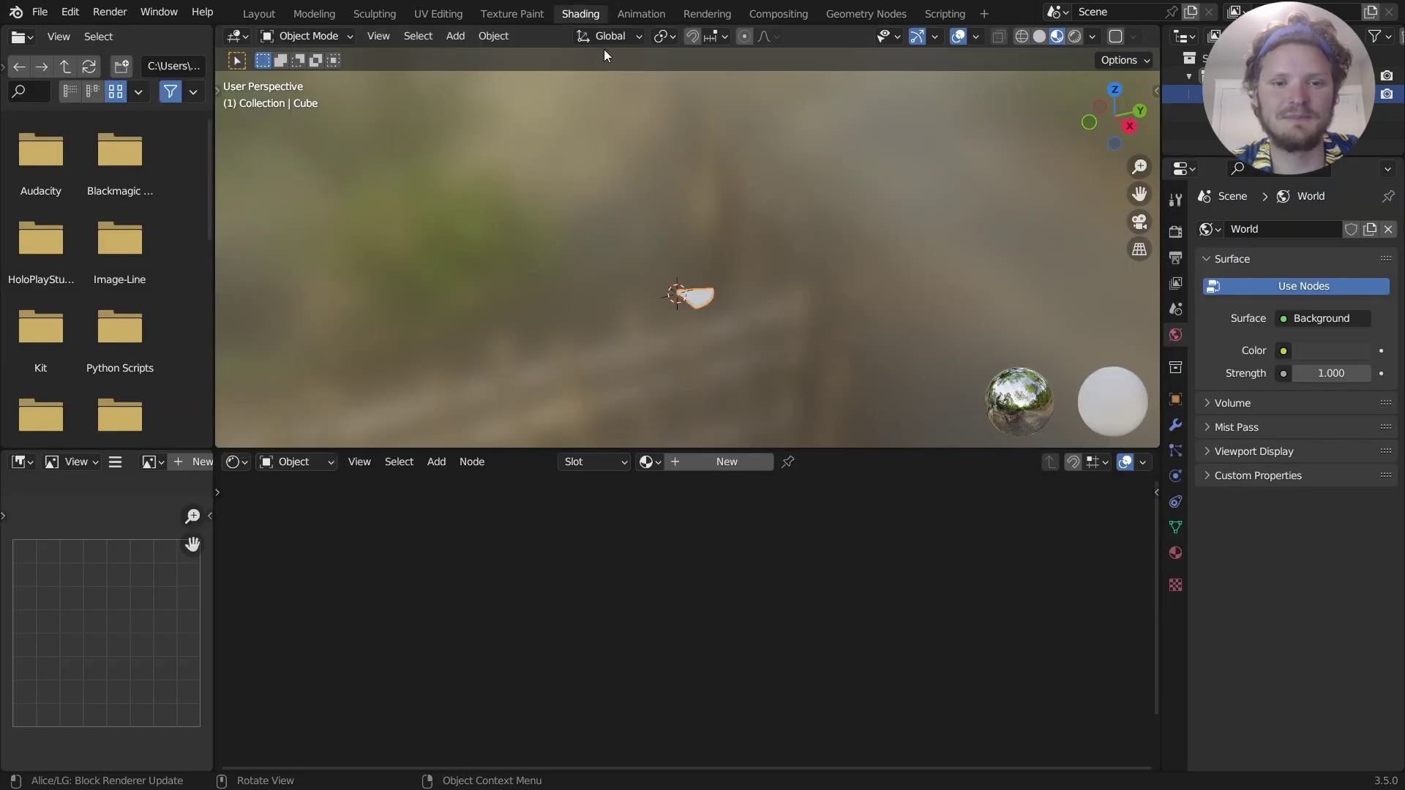
left_click(1115, 89)
middle_click_drag(925, 270, 671, 298, "shift")
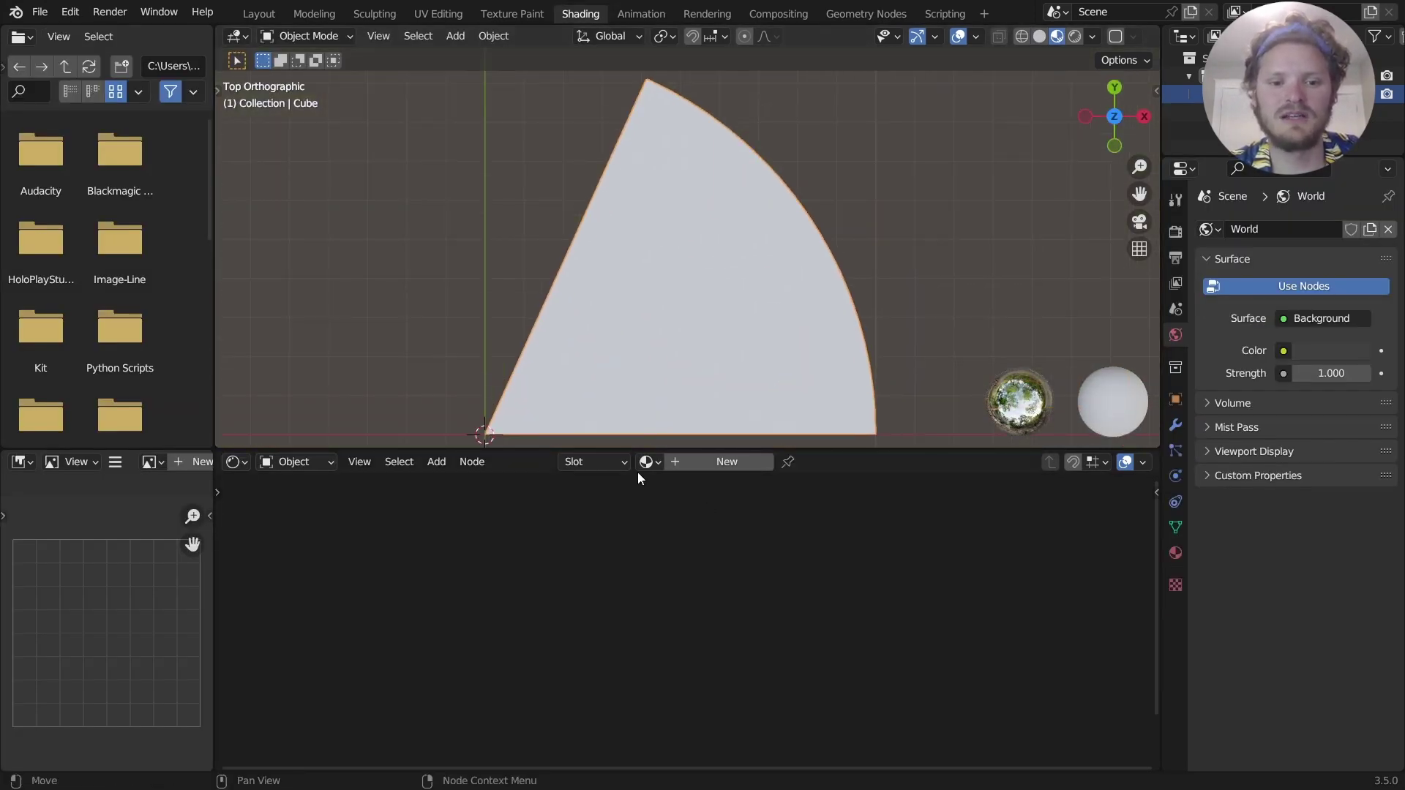
left_click(647, 463)
left_click(683, 490)
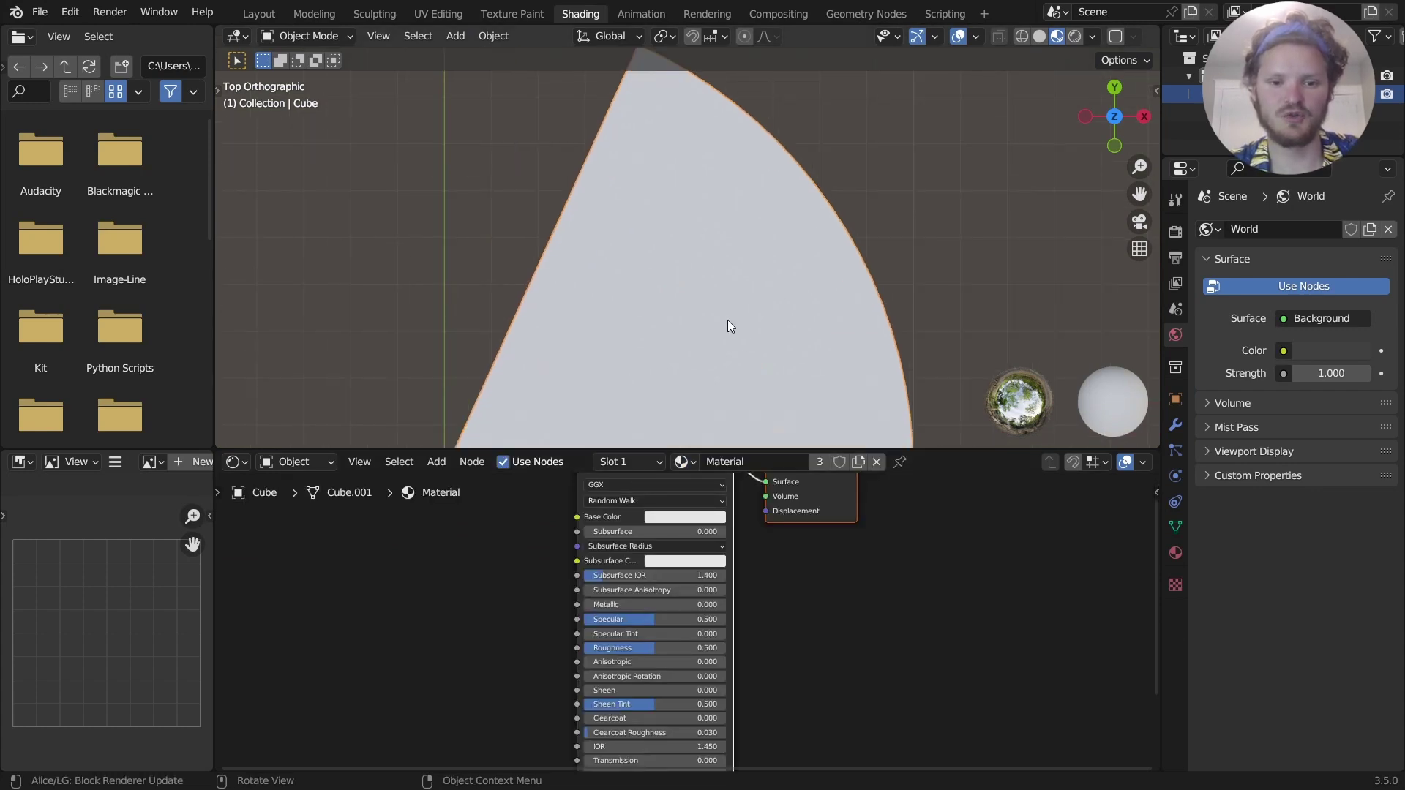
left_click(1074, 40)
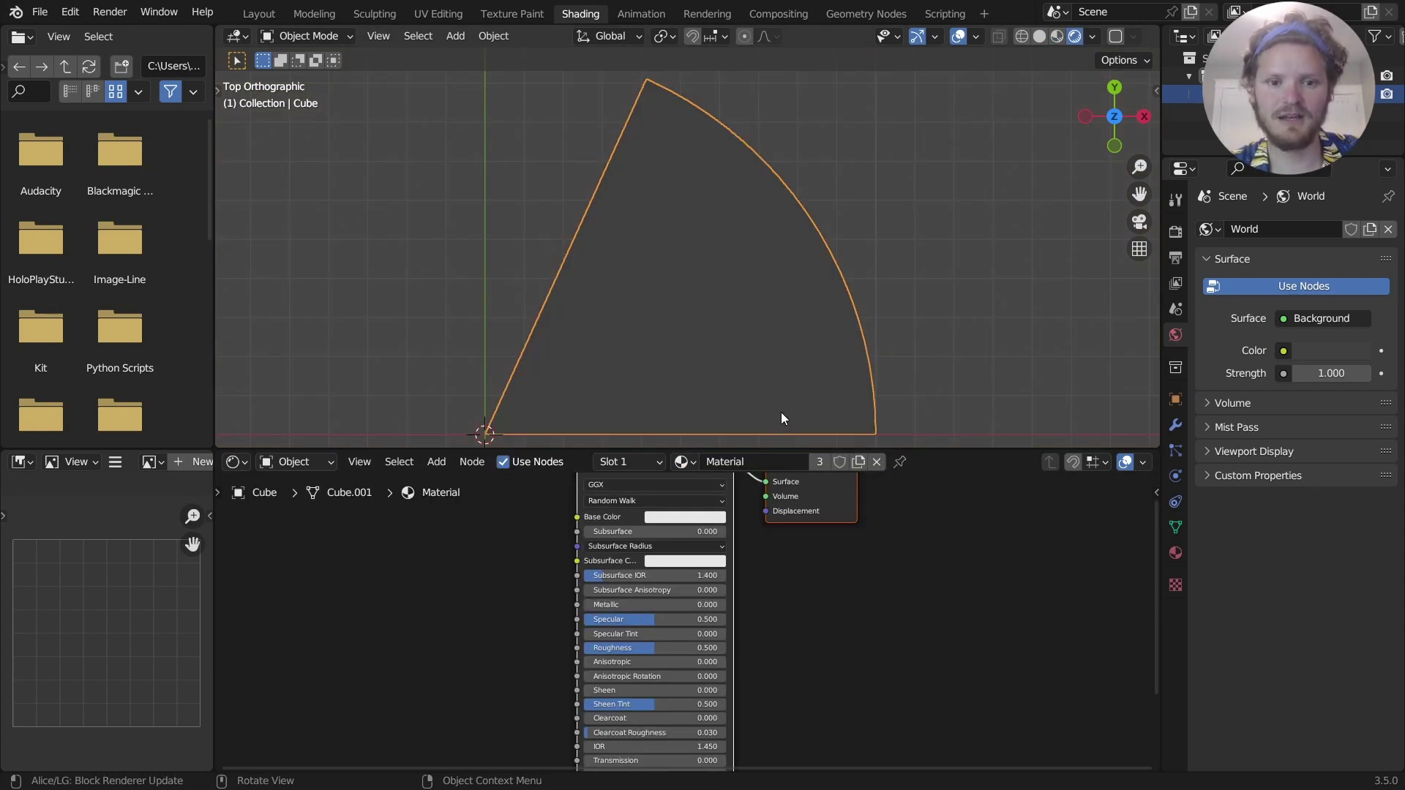
left_click_drag(783, 411, 664, 181)
key("ctrl+z")
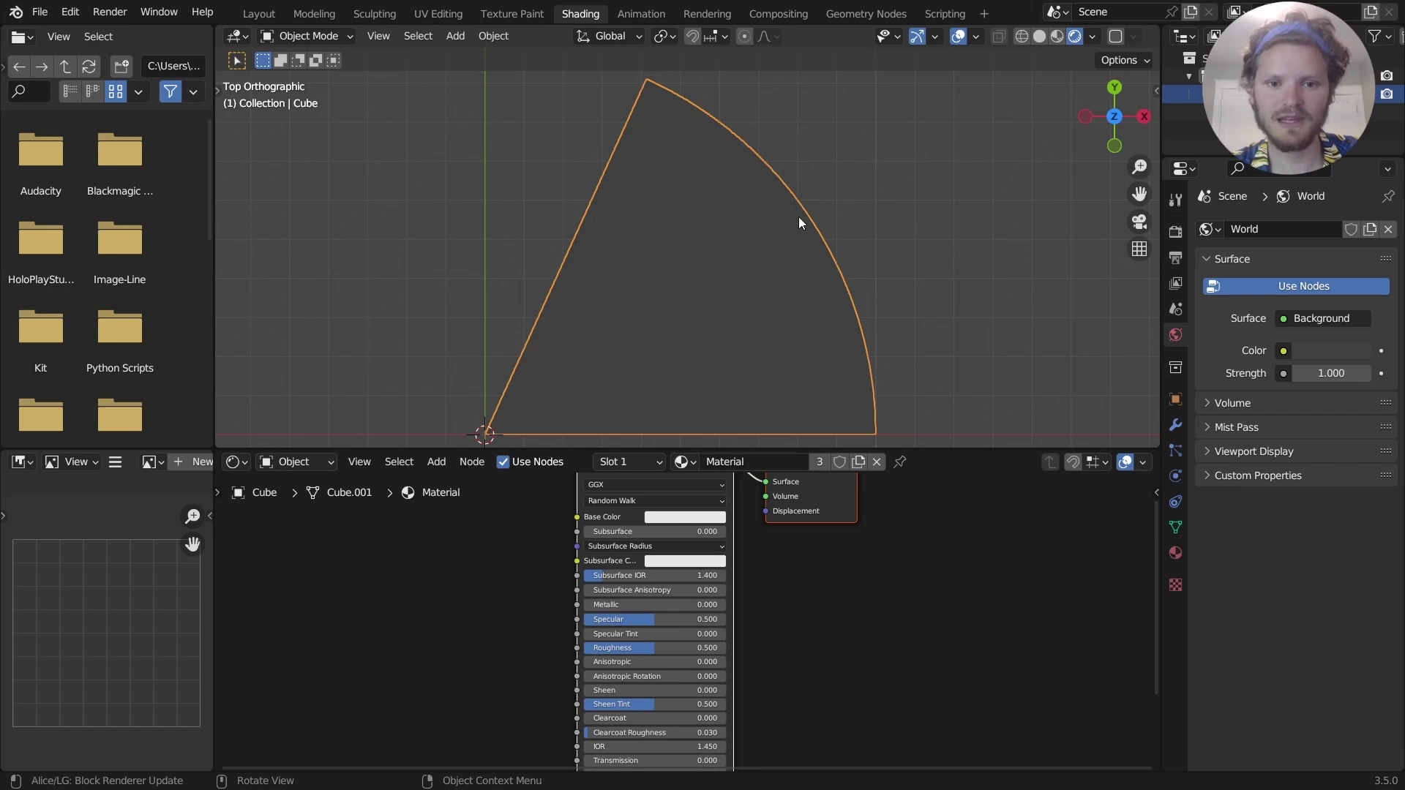
left_click_drag(803, 214, 753, 175)
mouse_move(864, 299)
right_mouse_down()
mouse_move(780, 187)
mouse_move(817, 263)
right_mouse_up()
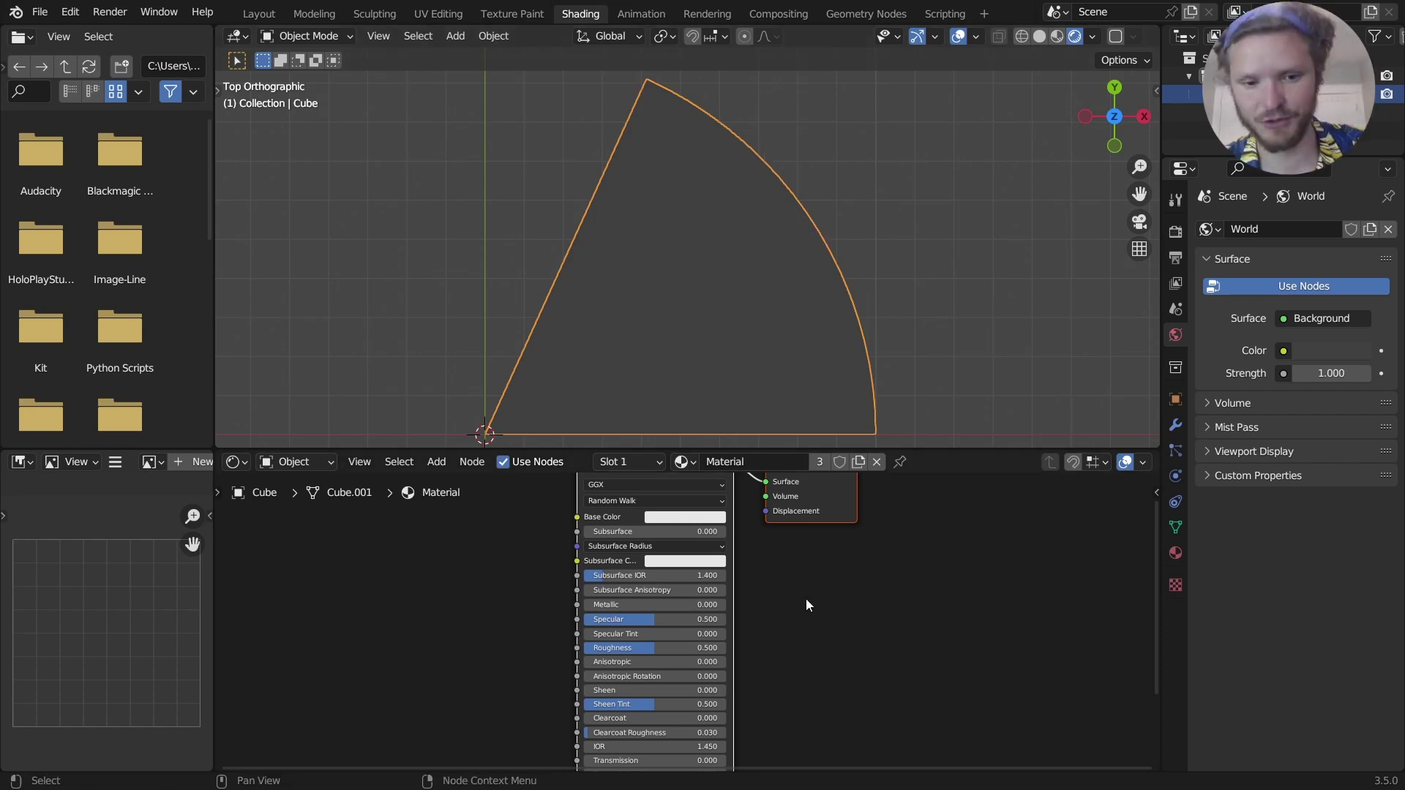
Add a Texture Coordinate node ahead of the Principled BSDF in the slice's material.
key("Home")
key("shift+a")
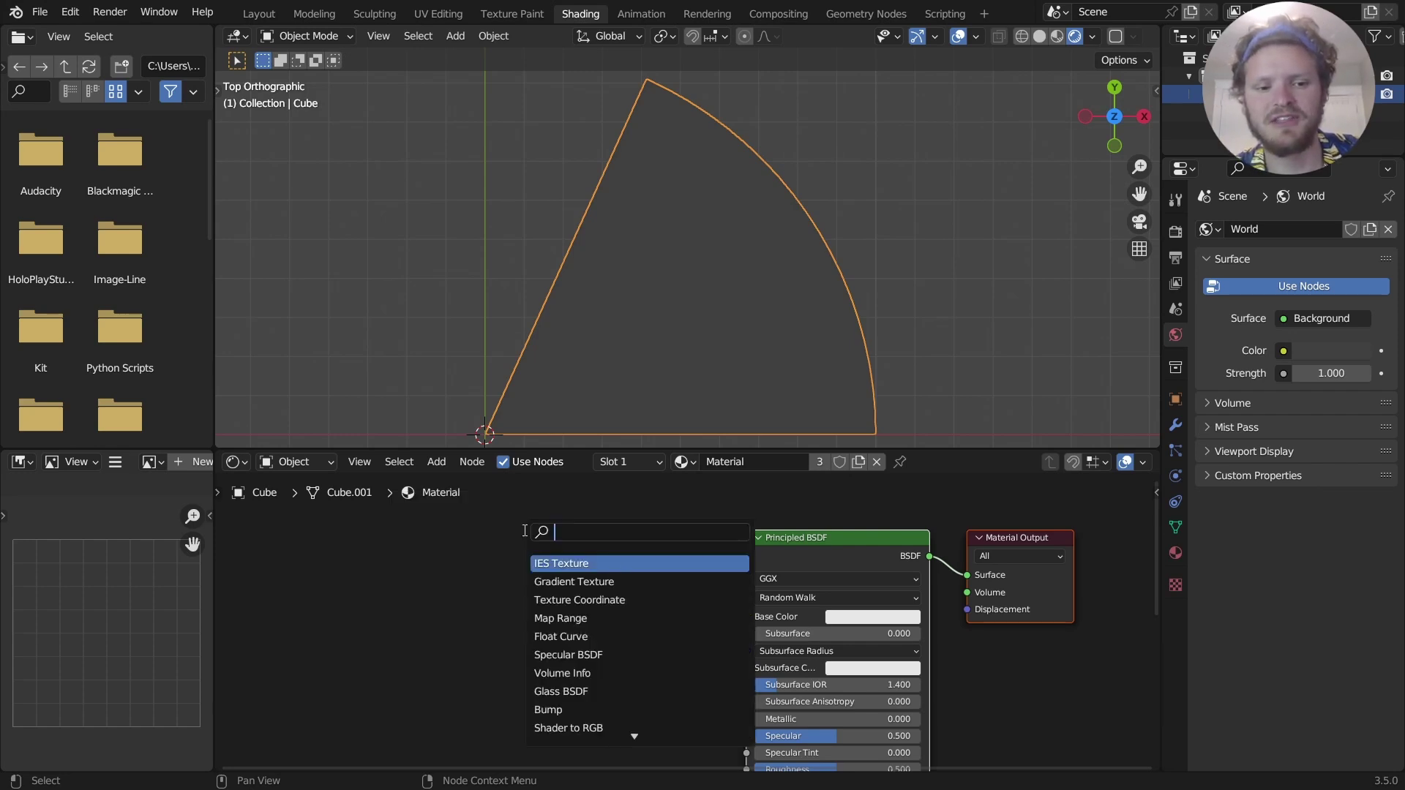
type("obj")
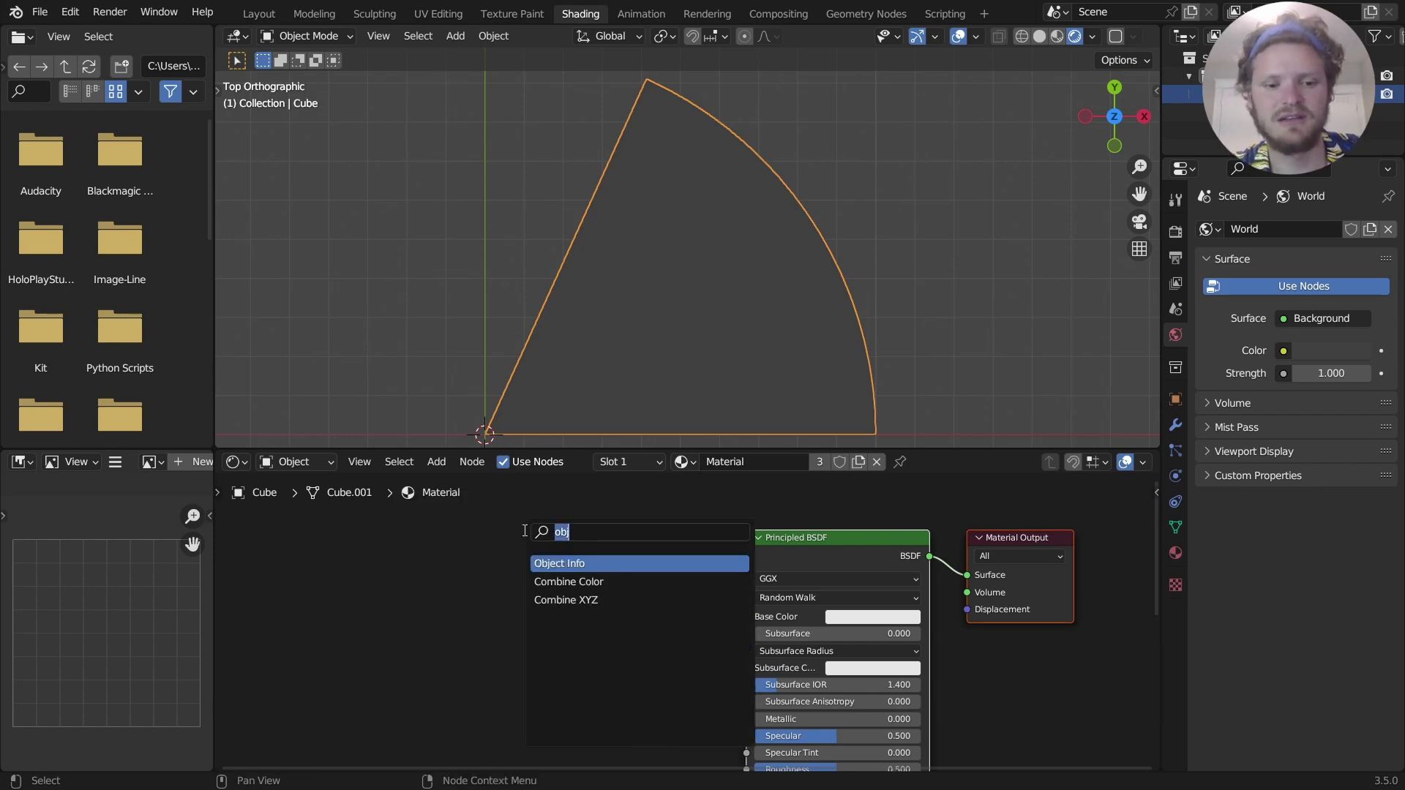
type("coo")
key("Return")
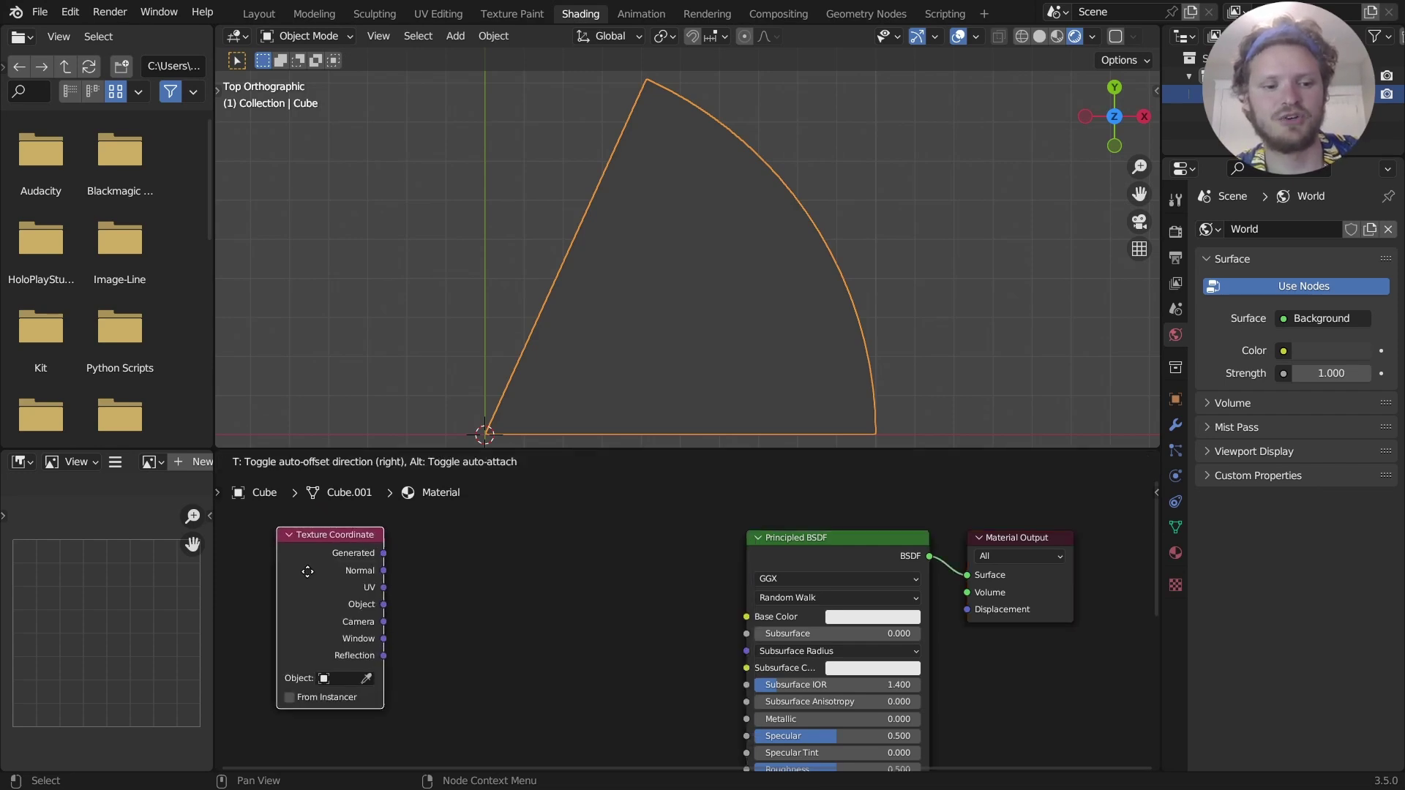
left_click(307, 571)
Preview the Texture Coordinate node's Object output on the slice's surface and move the node further from the Principled BSDF.
left_click(326, 567, "ctrl+shift")
left_click(326, 567, "ctrl+shift")
left_click(327, 567, "ctrl+shift")
left_click(327, 567, "ctrl+shift")
left_click_drag(325, 566, 272, 567)
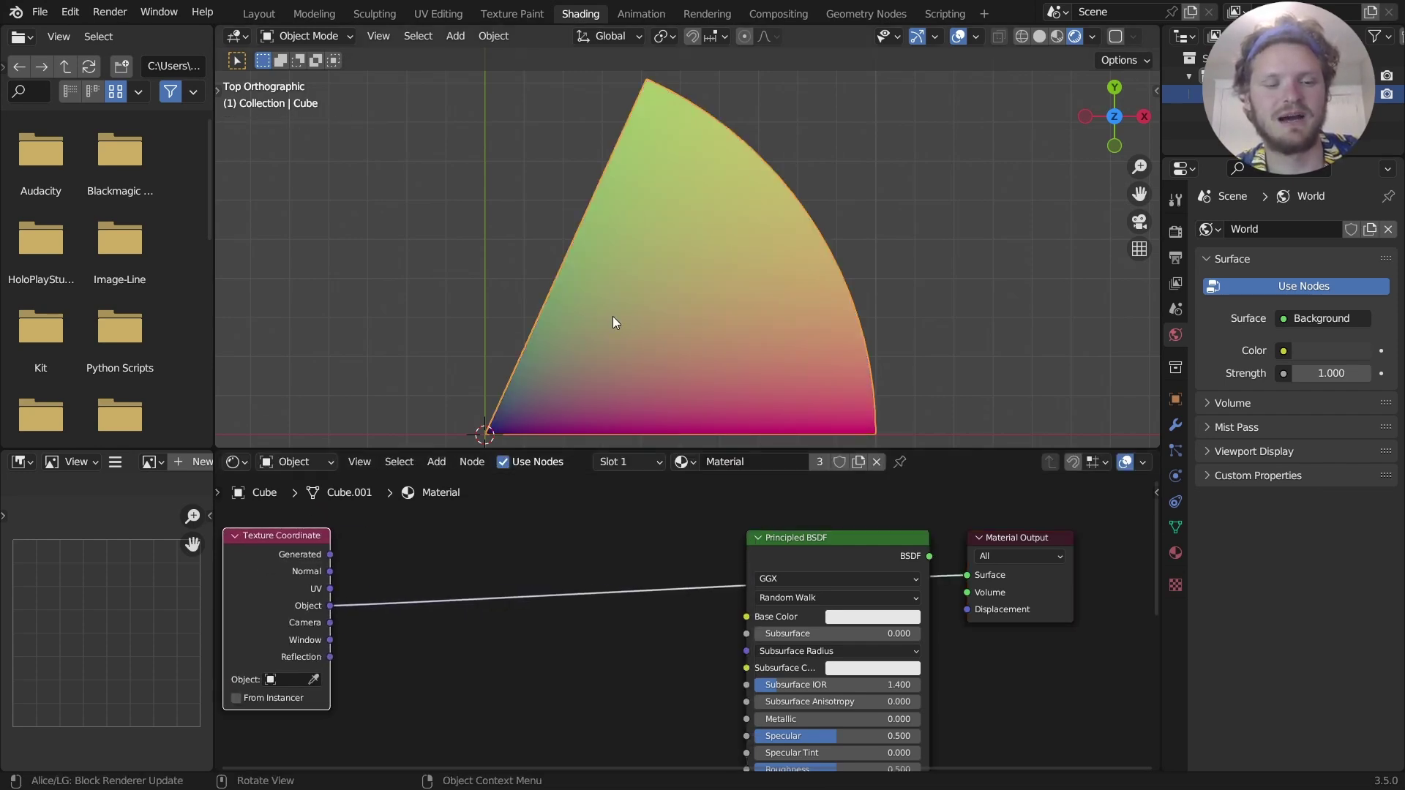
mouse_move(612, 322)
middle_mouse_down()
mouse_move(592, 297)
mouse_move(602, 213)
middle_mouse_up()
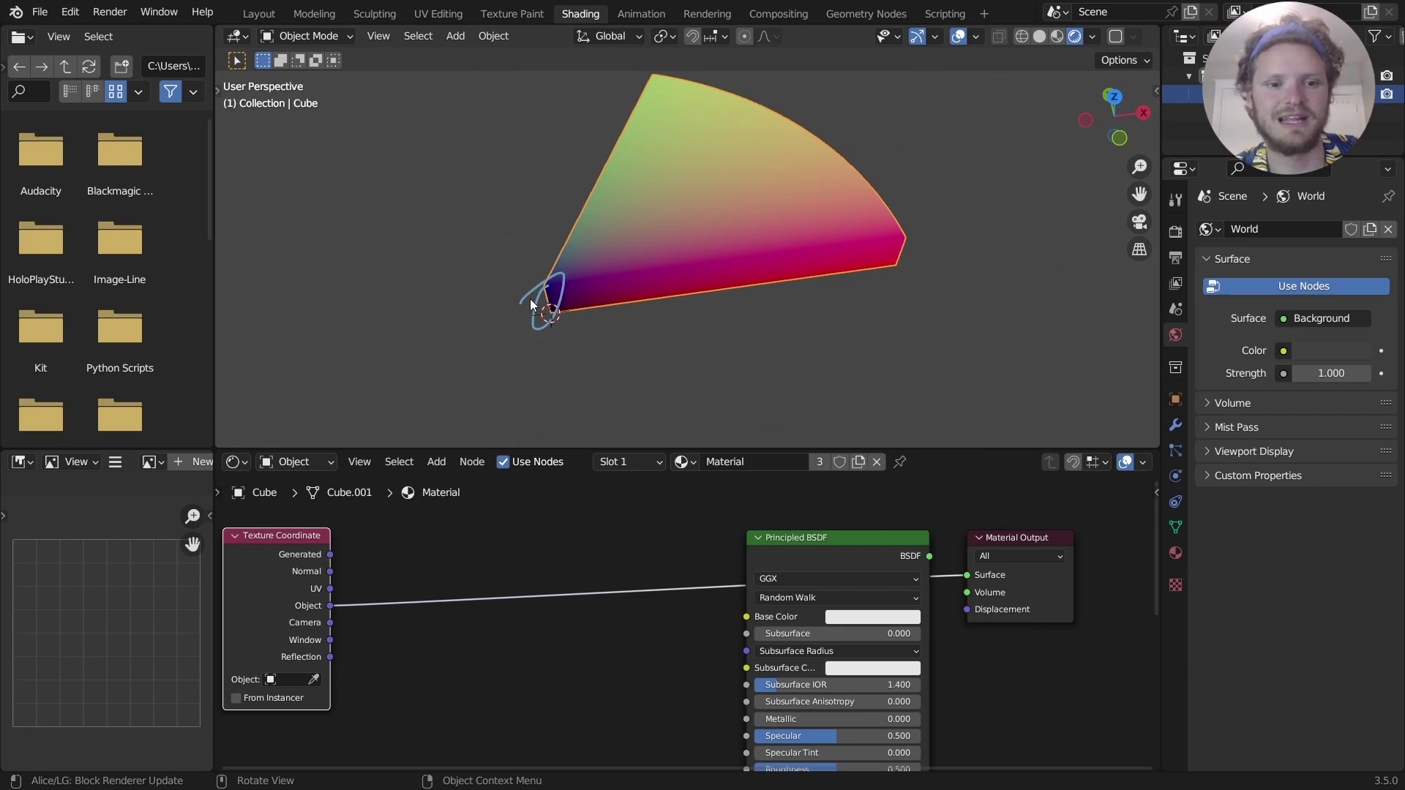
Add a Vector Math node set to Length after the Texture Coordinate's Object output and preview its value on the slice.
left_click(1113, 103)
key("shift+a")
type("v")
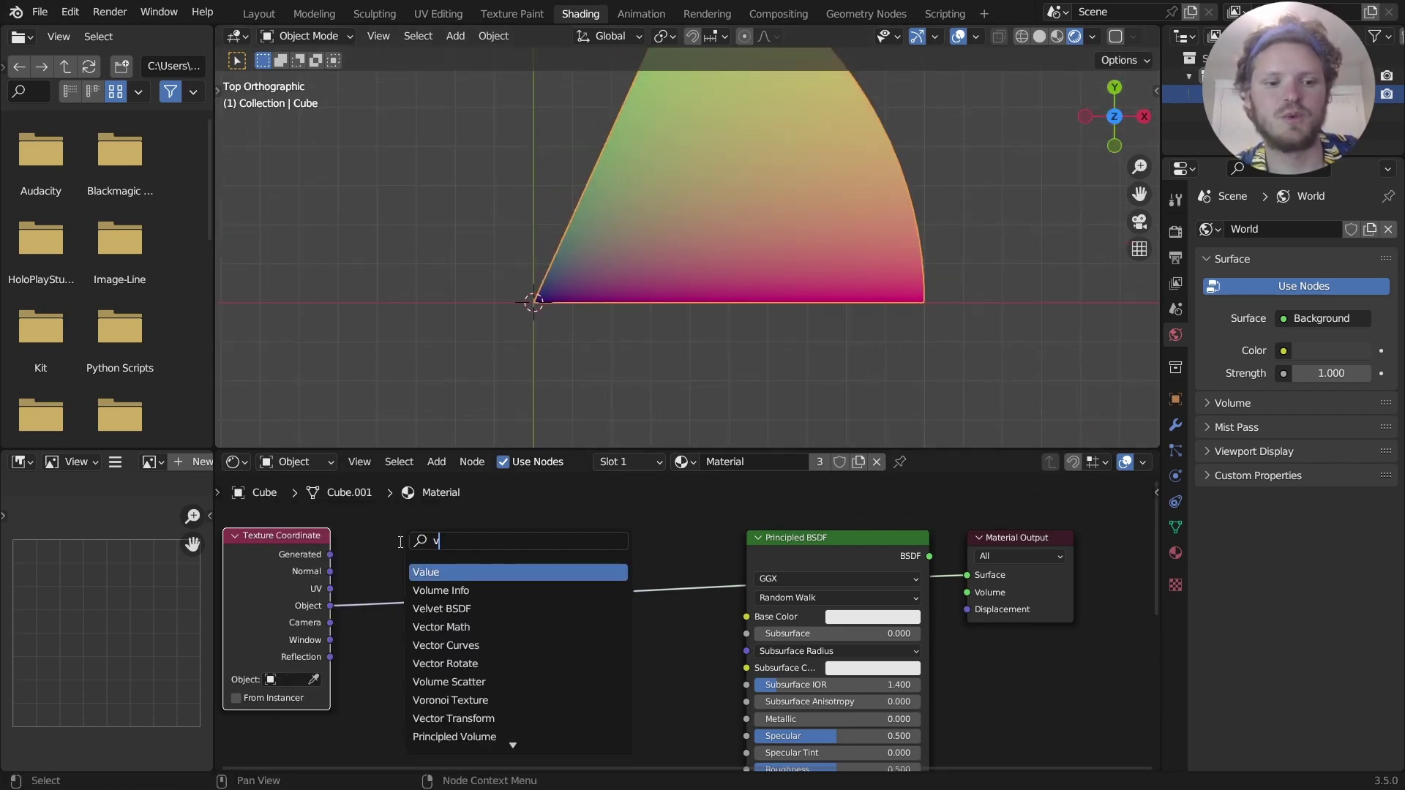
type("ec")
key("Return")
left_click(433, 601)
left_click(437, 605)
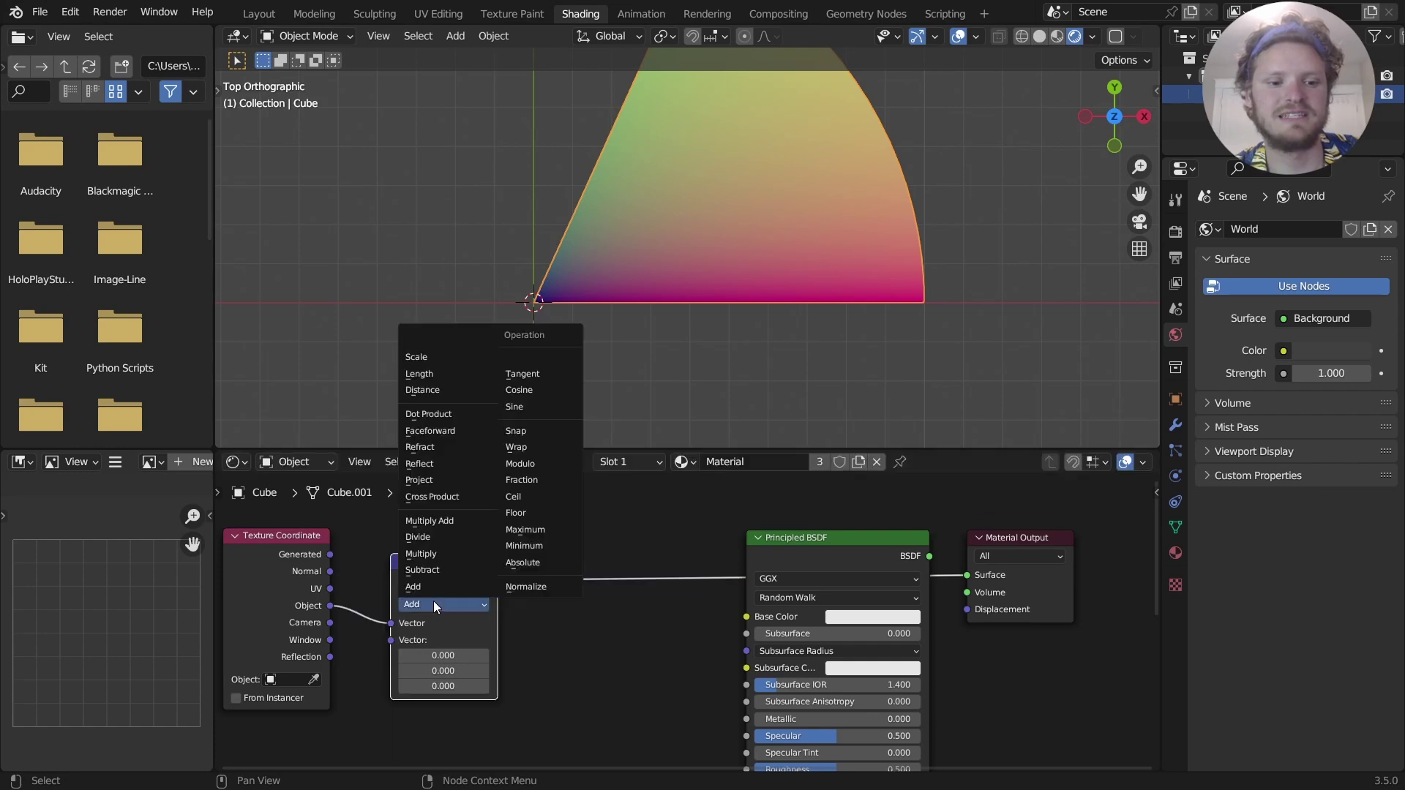
left_click(428, 371)
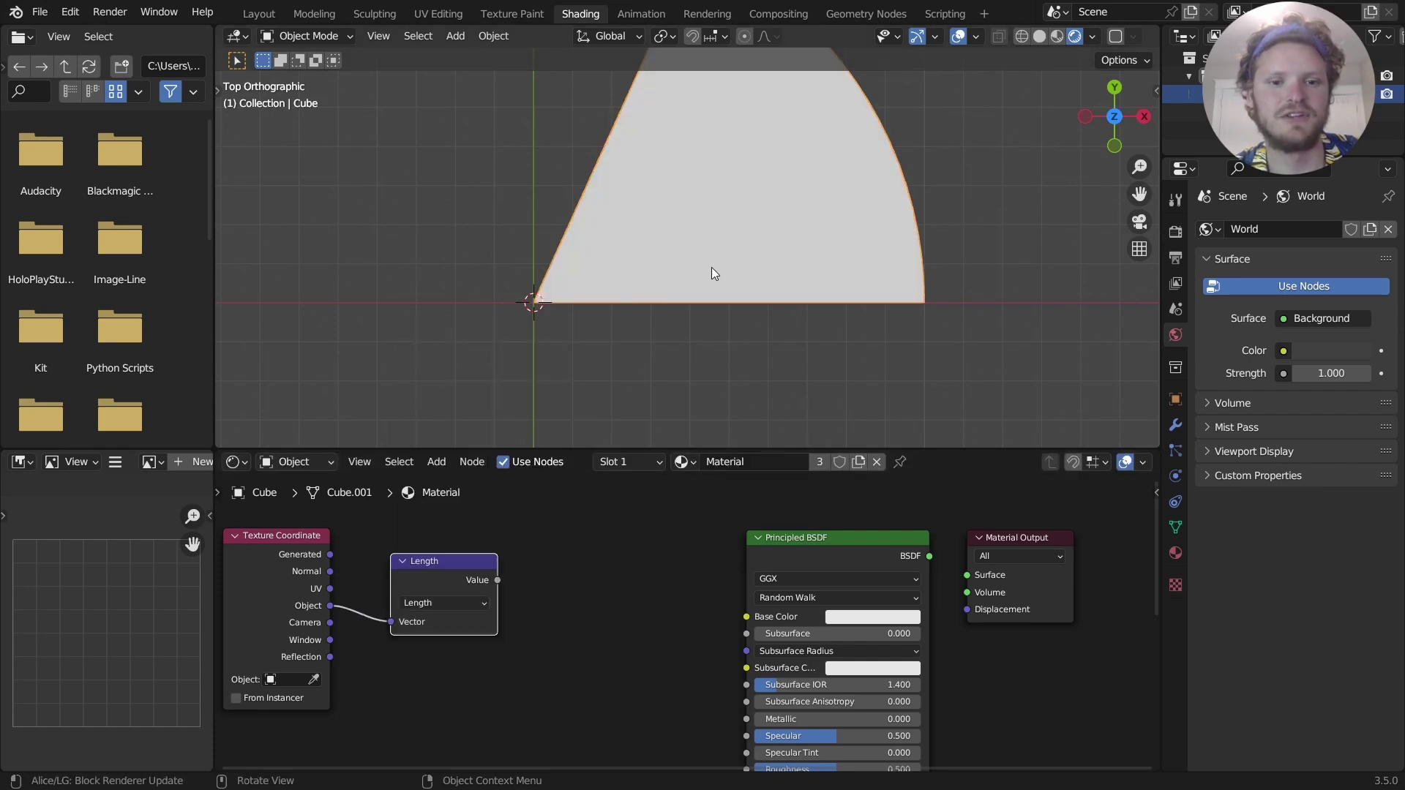
left_click(443, 576, "ctrl+shift")
Examine how the Length gradient spreads from the slice's tip, both in perspective and from the top.
middle_click_drag(607, 276, 481, 309)
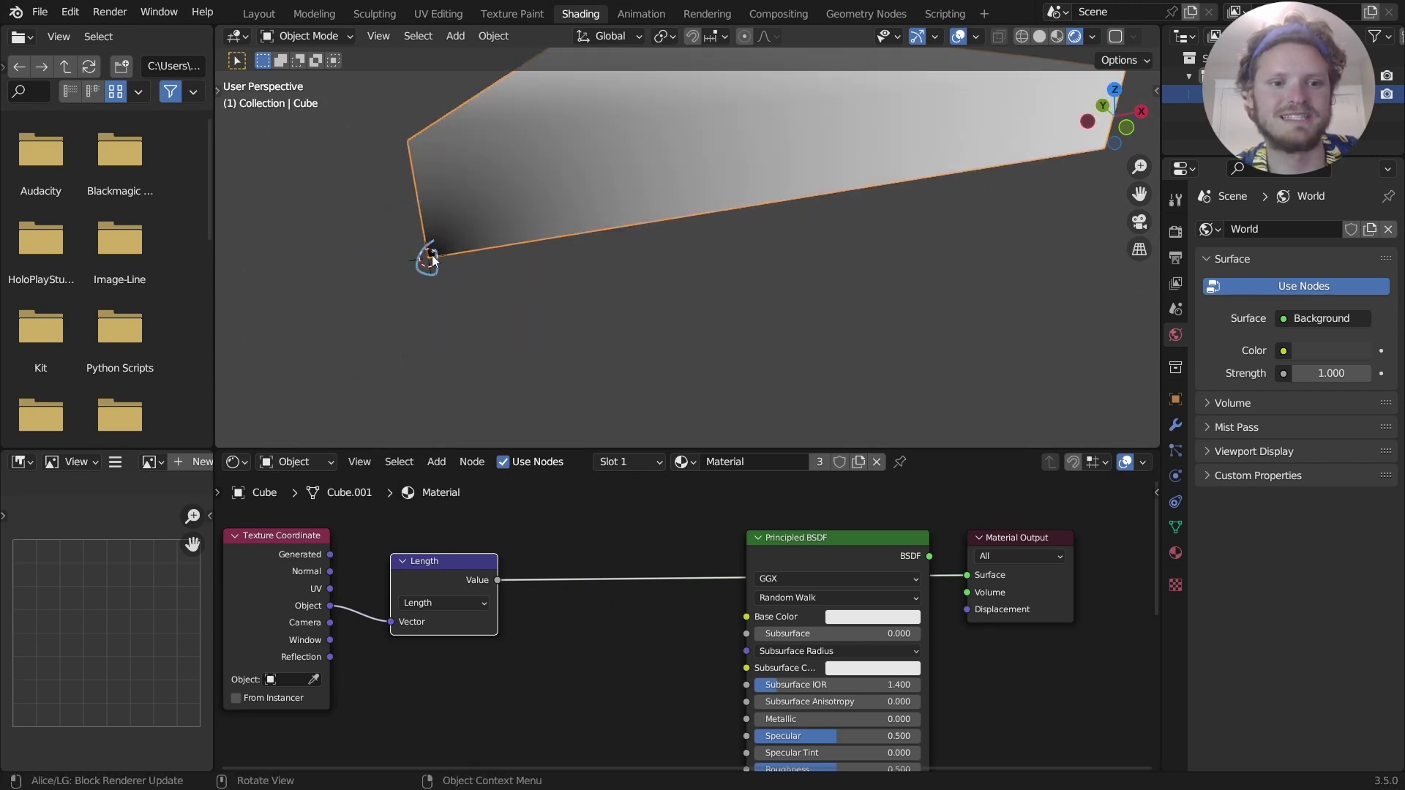
right_click_drag(431, 260, 438, 242)
middle_click_drag(475, 215, 502, 234, "shift")
left_click_drag(466, 251, 456, 163)
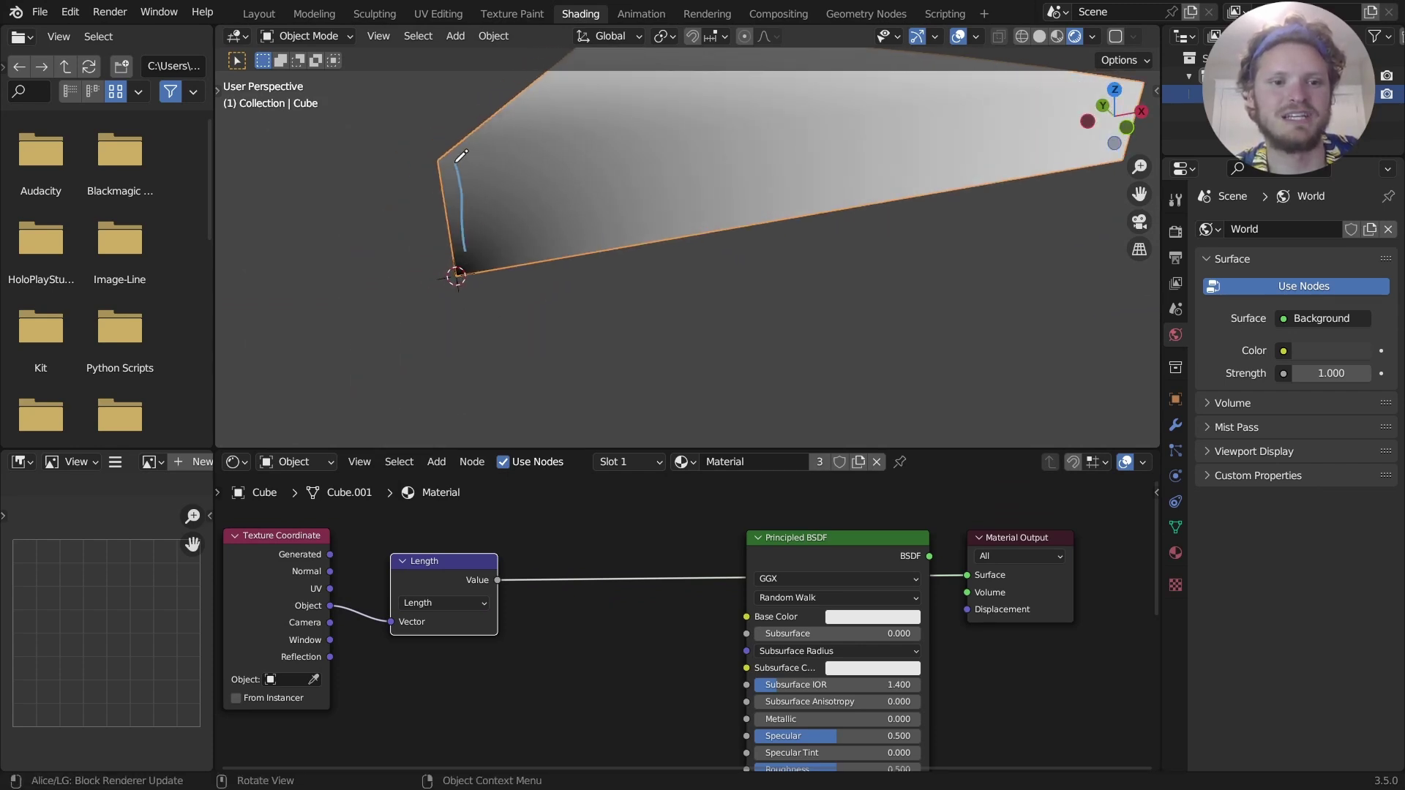
left_click(1115, 90)
scroll(952, 175, "down", 3)
middle_click_drag(832, 161, 593, 305, "shift")
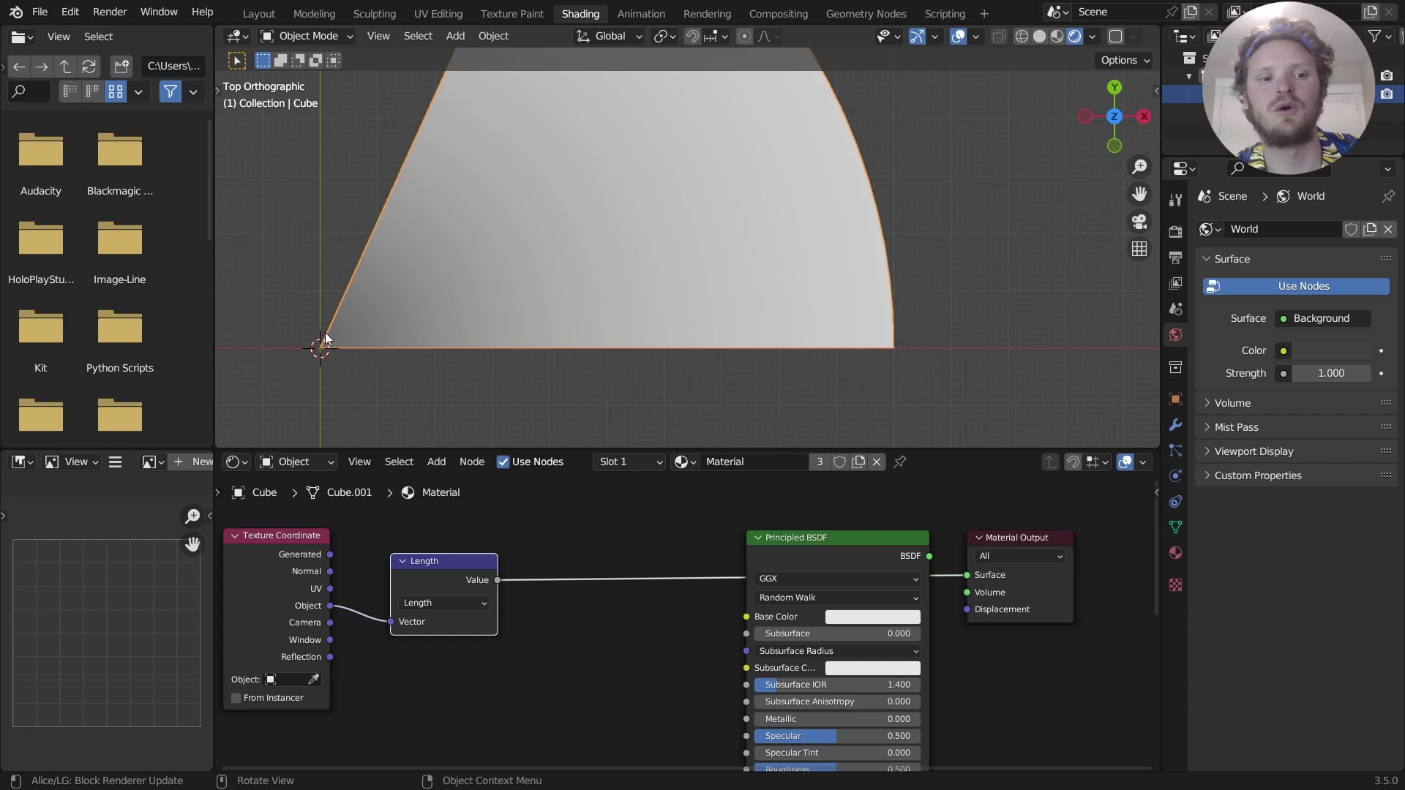
left_click_drag(325, 333, 320, 327)
mouse_move(366, 338)
middle_mouse_down()
mouse_move(397, 372)
mouse_move(472, 278)
middle_mouse_up()
Insert a copy of the Length node between Texture Coordinate and Length, set to Multiply with vector 1, 1, 0.
middle_click_drag(279, 550, 573, 570)
left_click_drag(565, 564, 359, 556)
left_click(738, 586)
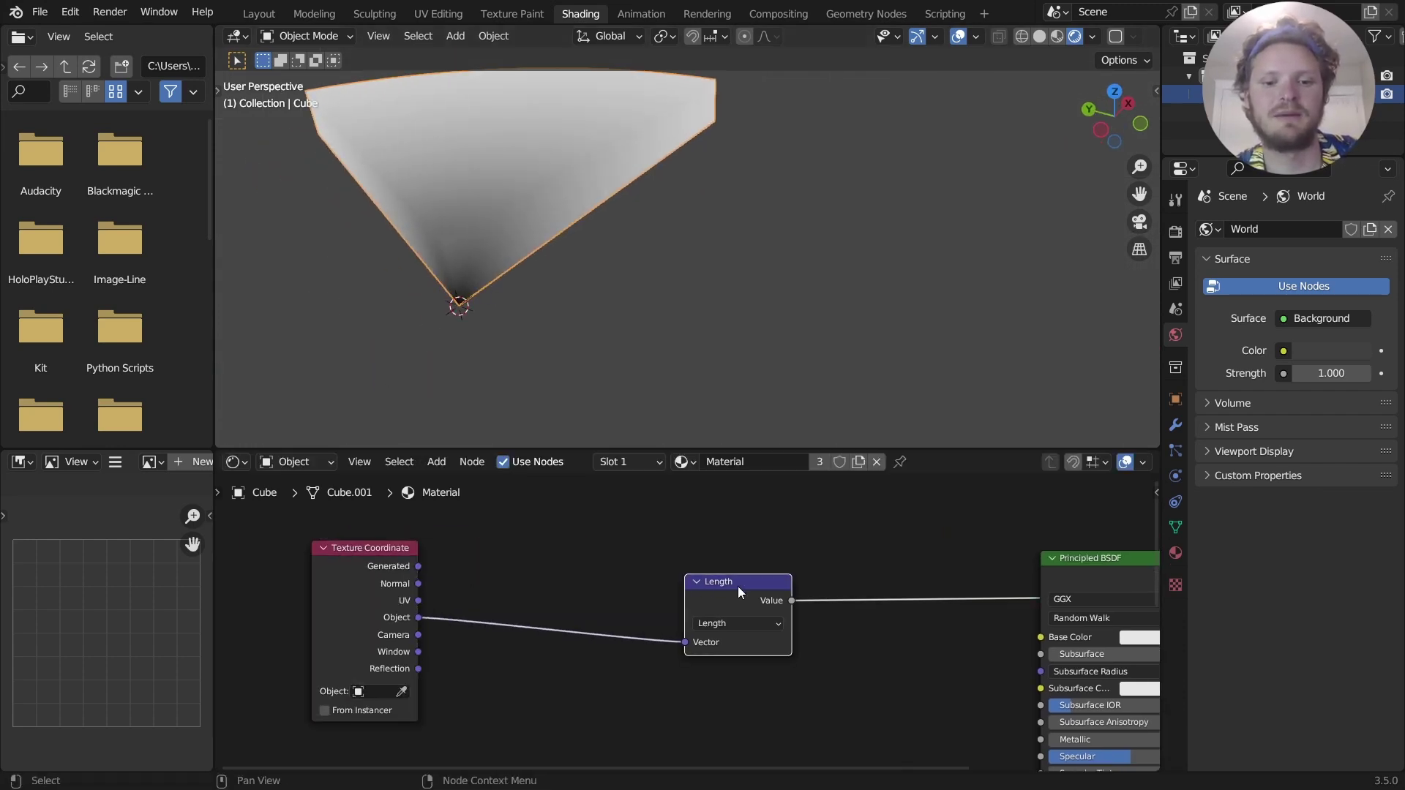
key("shift+d")
left_click(538, 604)
left_click(543, 614)
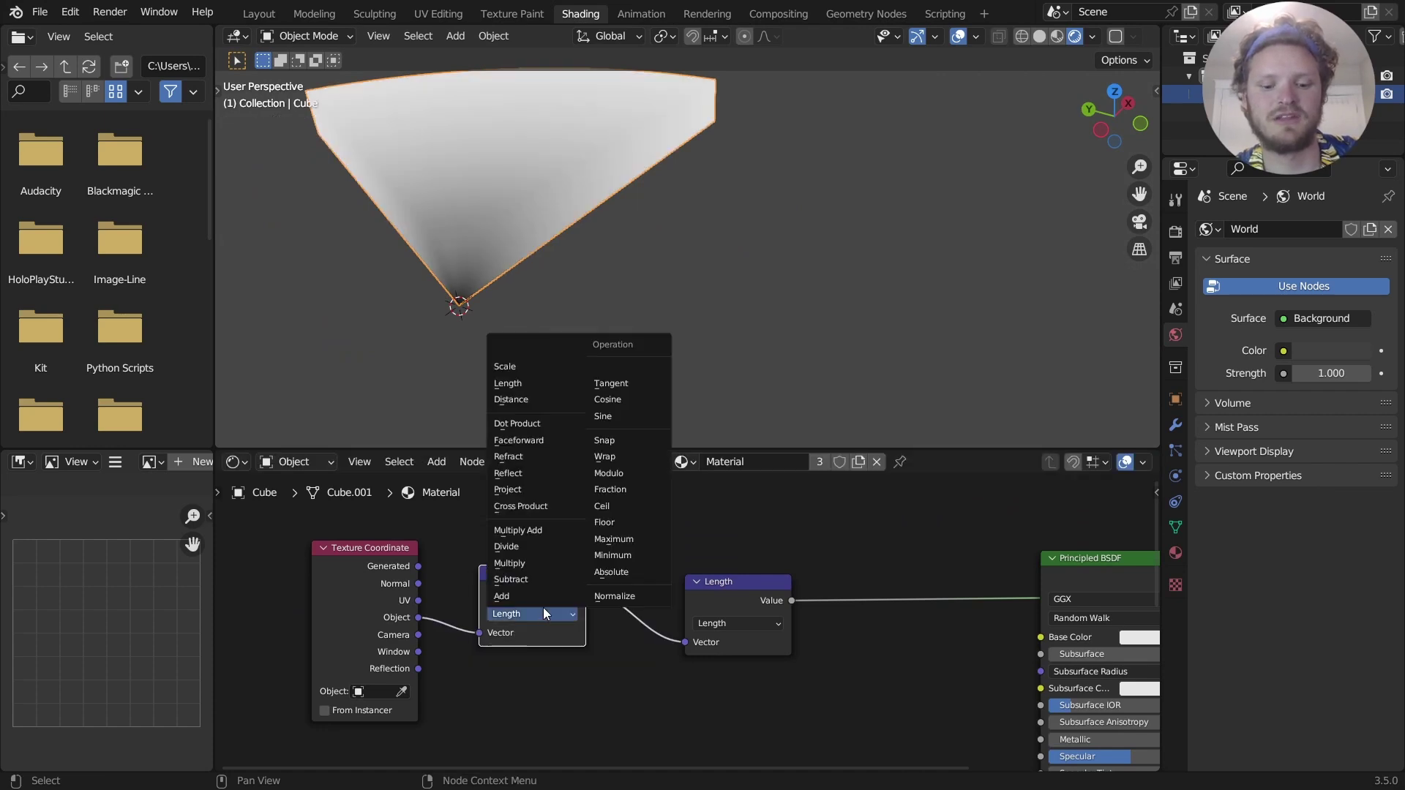
left_click(543, 562)
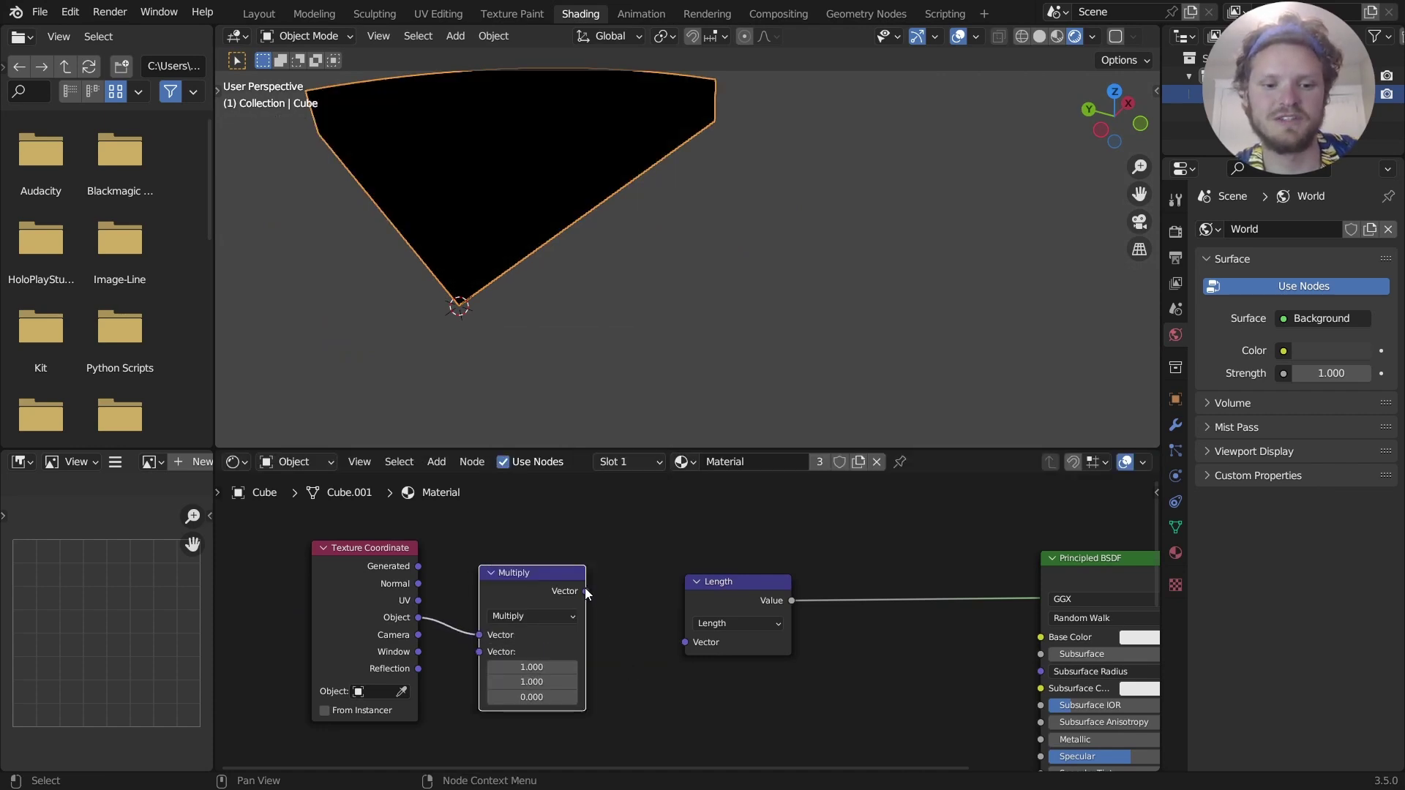
left_click_drag(586, 591, 688, 642)
middle_click_drag(494, 288, 376, 259)
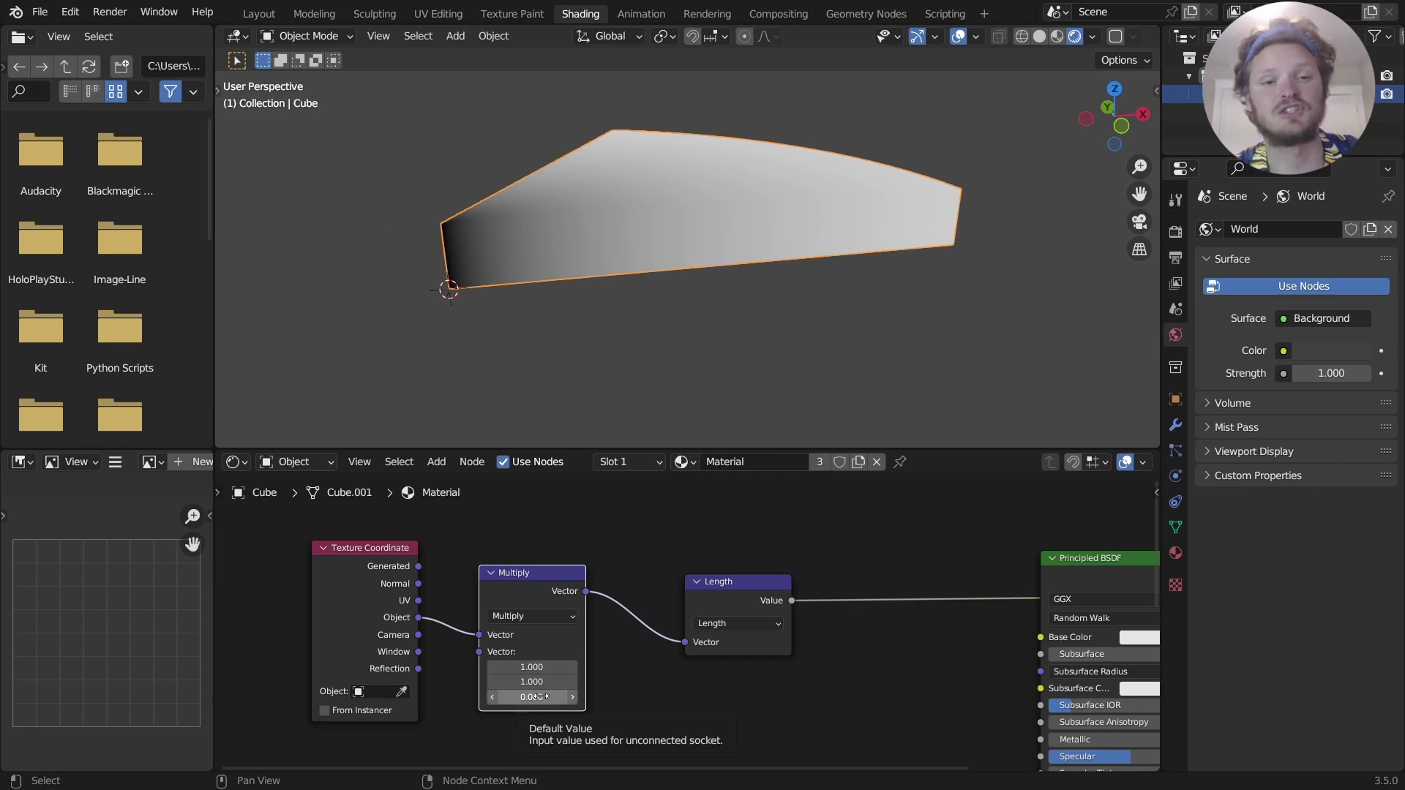
middle_click_drag(511, 239, 435, 202)
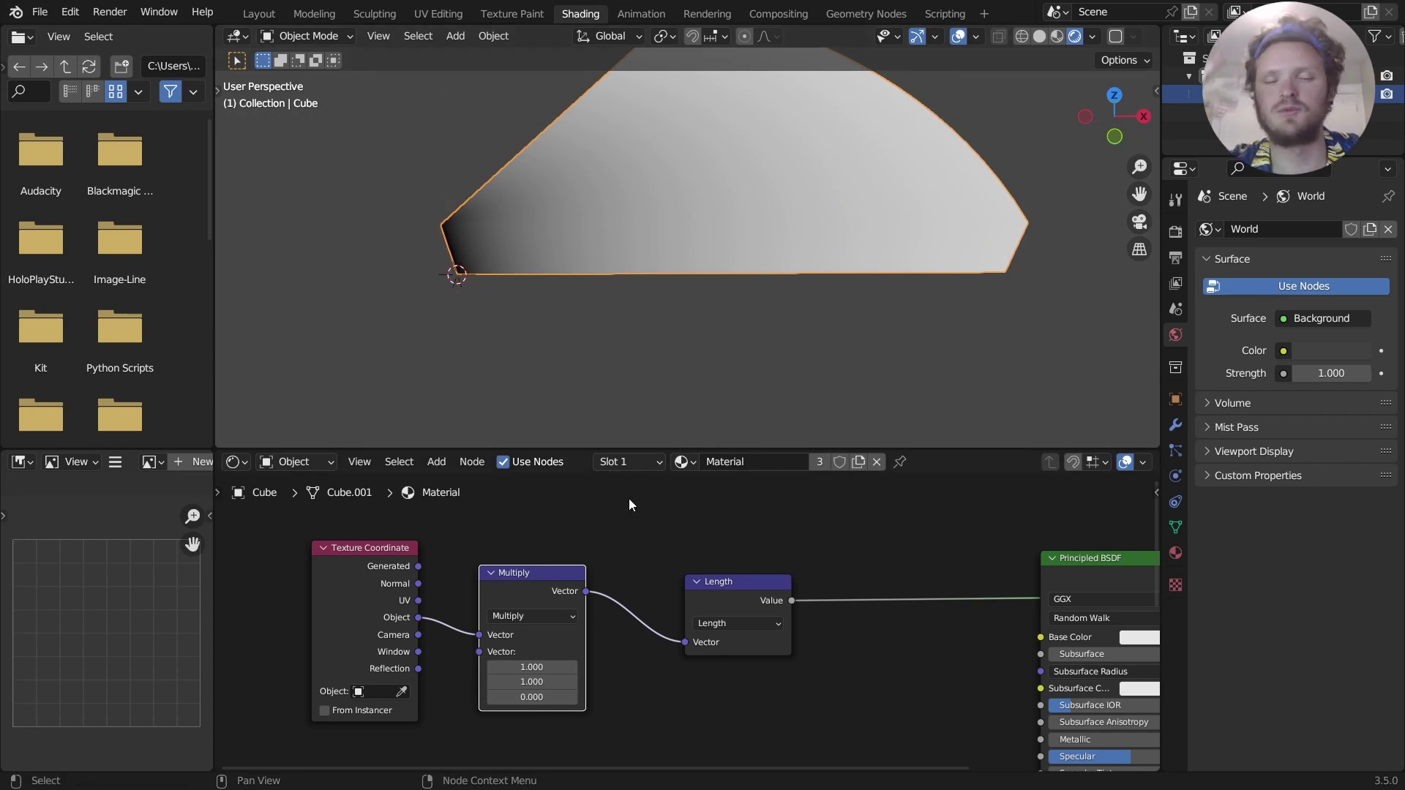
Move the Texture Coordinate, Multiply and Length nodes further from the Principled BSDF to make room between them.
middle_click_drag(816, 574, 806, 542)
scroll(761, 571, "down", 3)
left_click_drag(378, 652, 735, 564)
key("g")
left_click(484, 568)
middle_click_drag(635, 562, 708, 575)
scroll(690, 568, "up", 9)
scroll(688, 559, "down", 5)
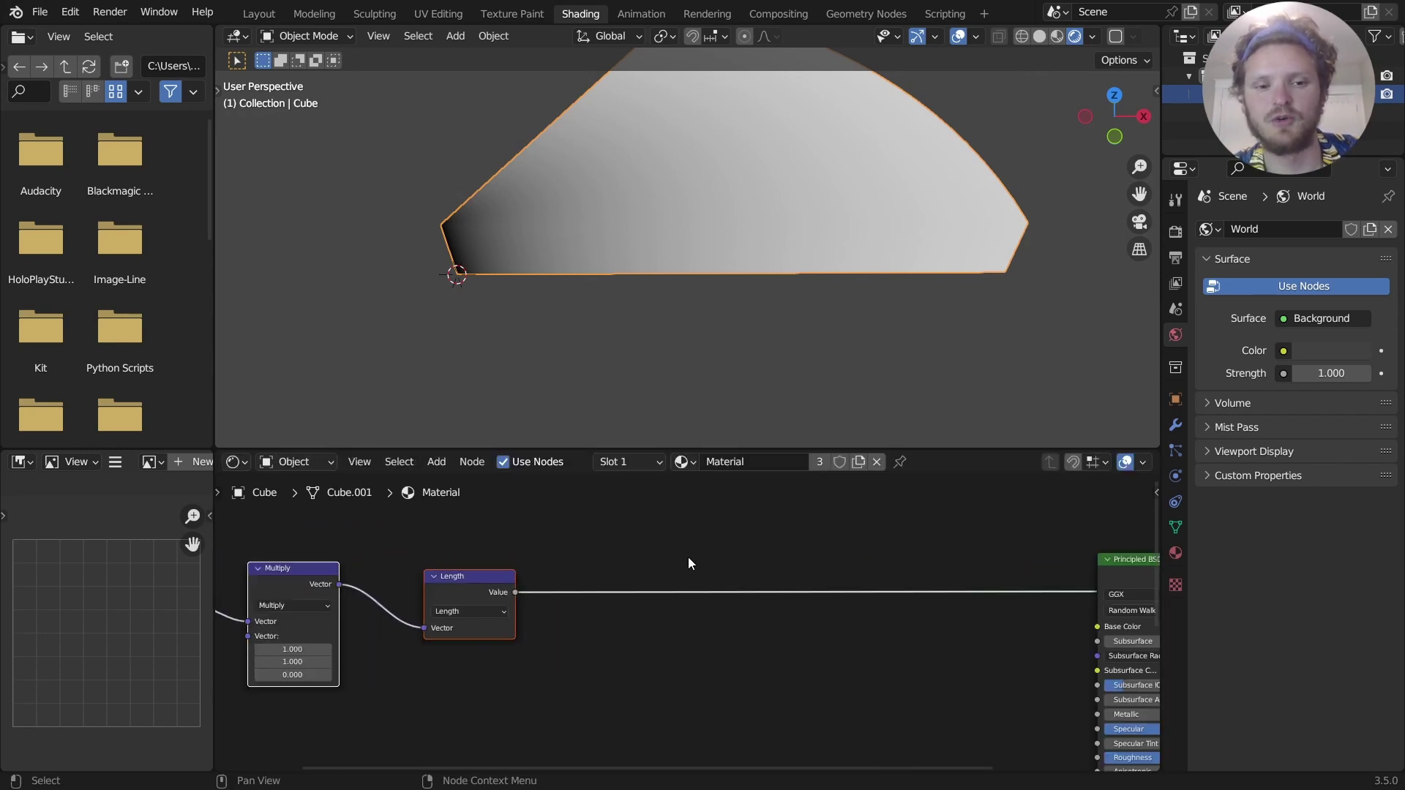
scroll(605, 308, "down", 4)
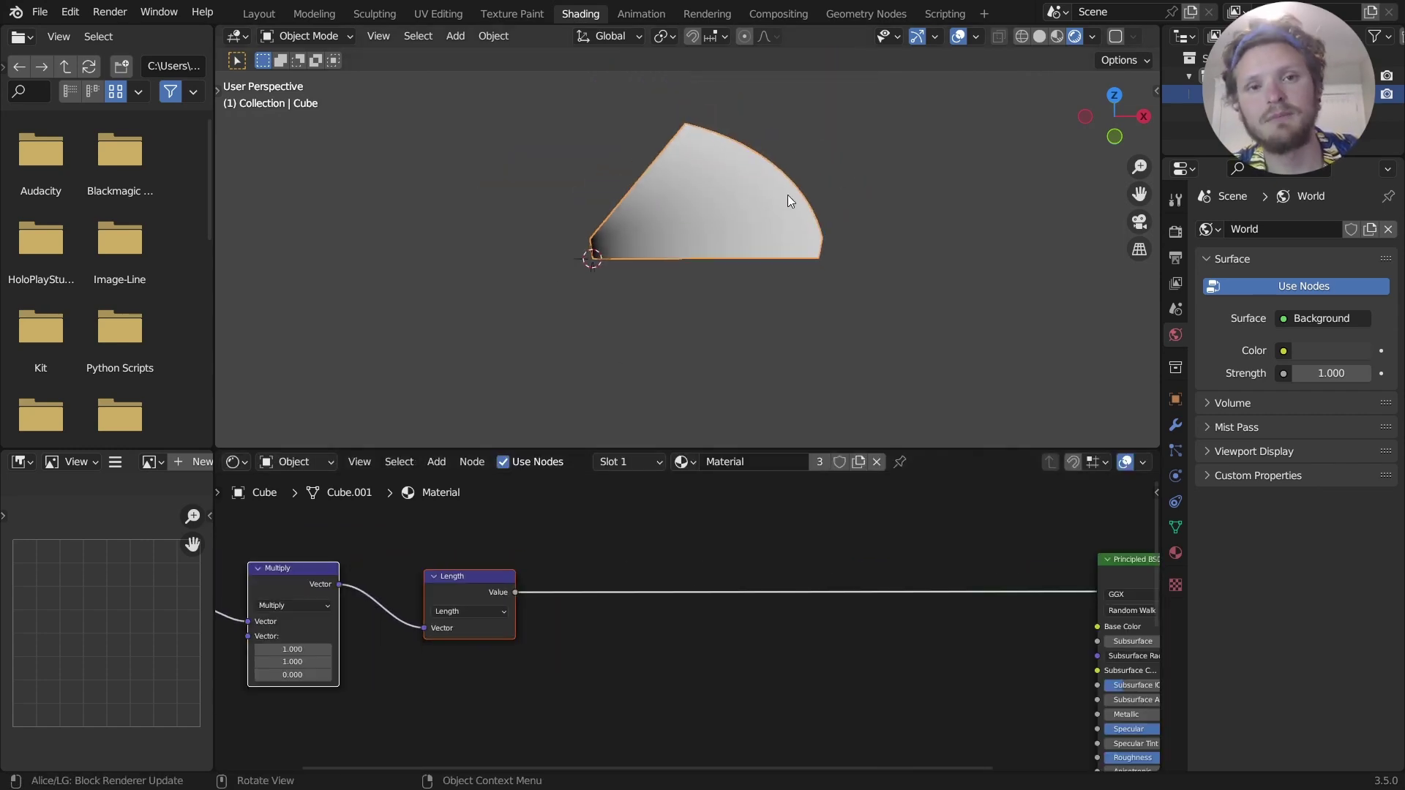
scroll(650, 562, "up", 2)
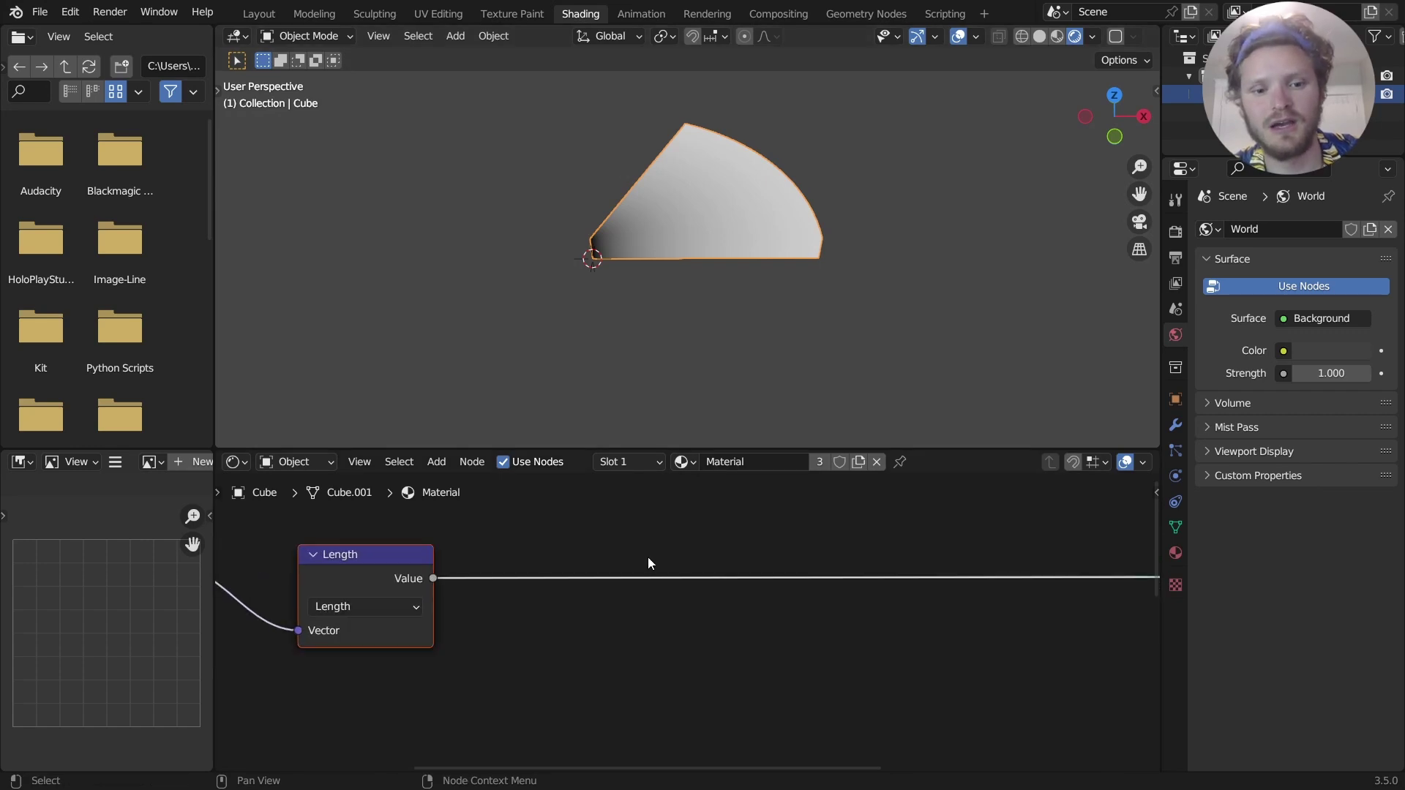
Try an Arc radius of 5.9 m in the Geometry Nodes workspace, and undo it.
left_click(865, 15)
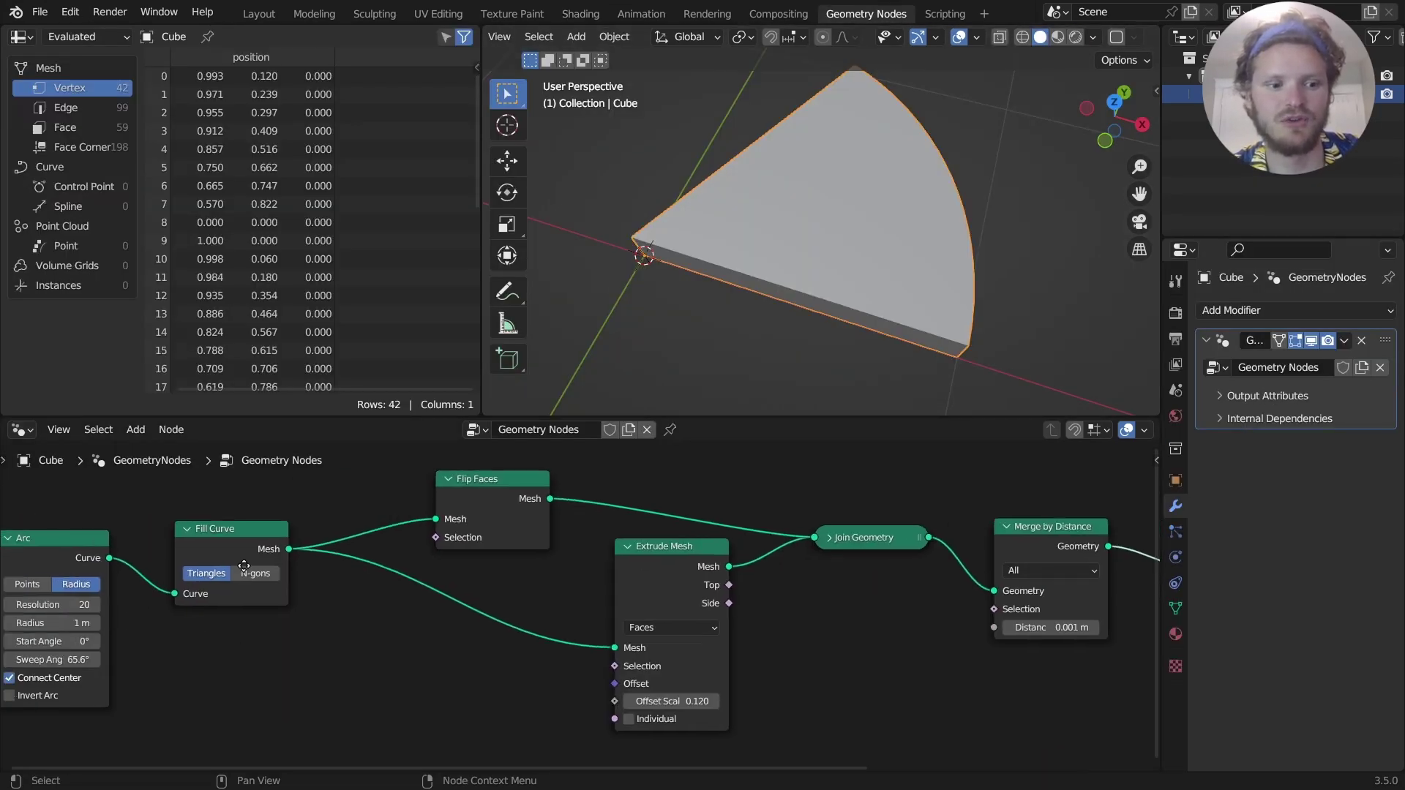
left_click_drag(375, 577, 398, 578)
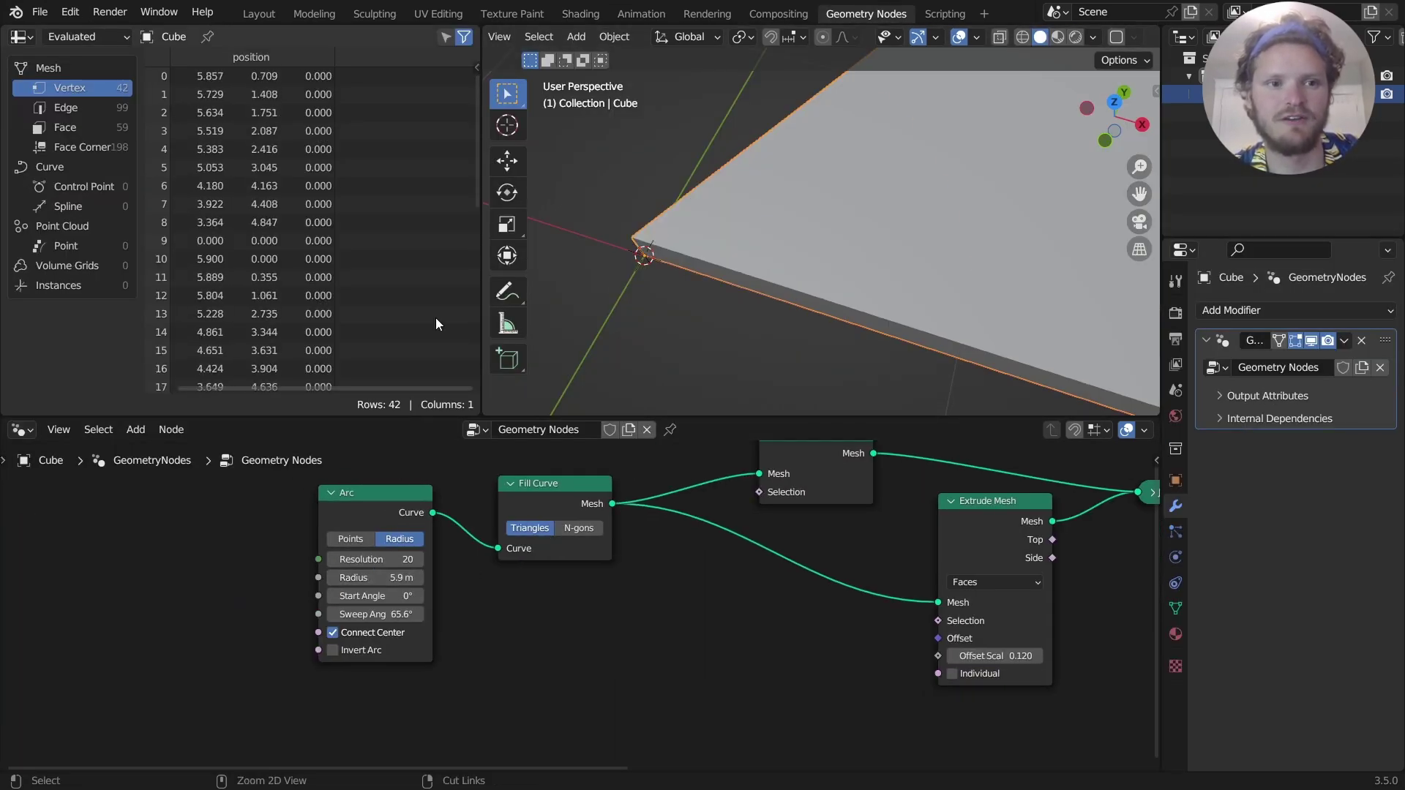
key("ctrl+z")
left_click(585, 12)
Insert a ColorRamp node on the link that leaves the Length node's Value output.
middle_click_drag(606, 599, 402, 569)
key("shift+a")
left_click(473, 503)
type("colo")
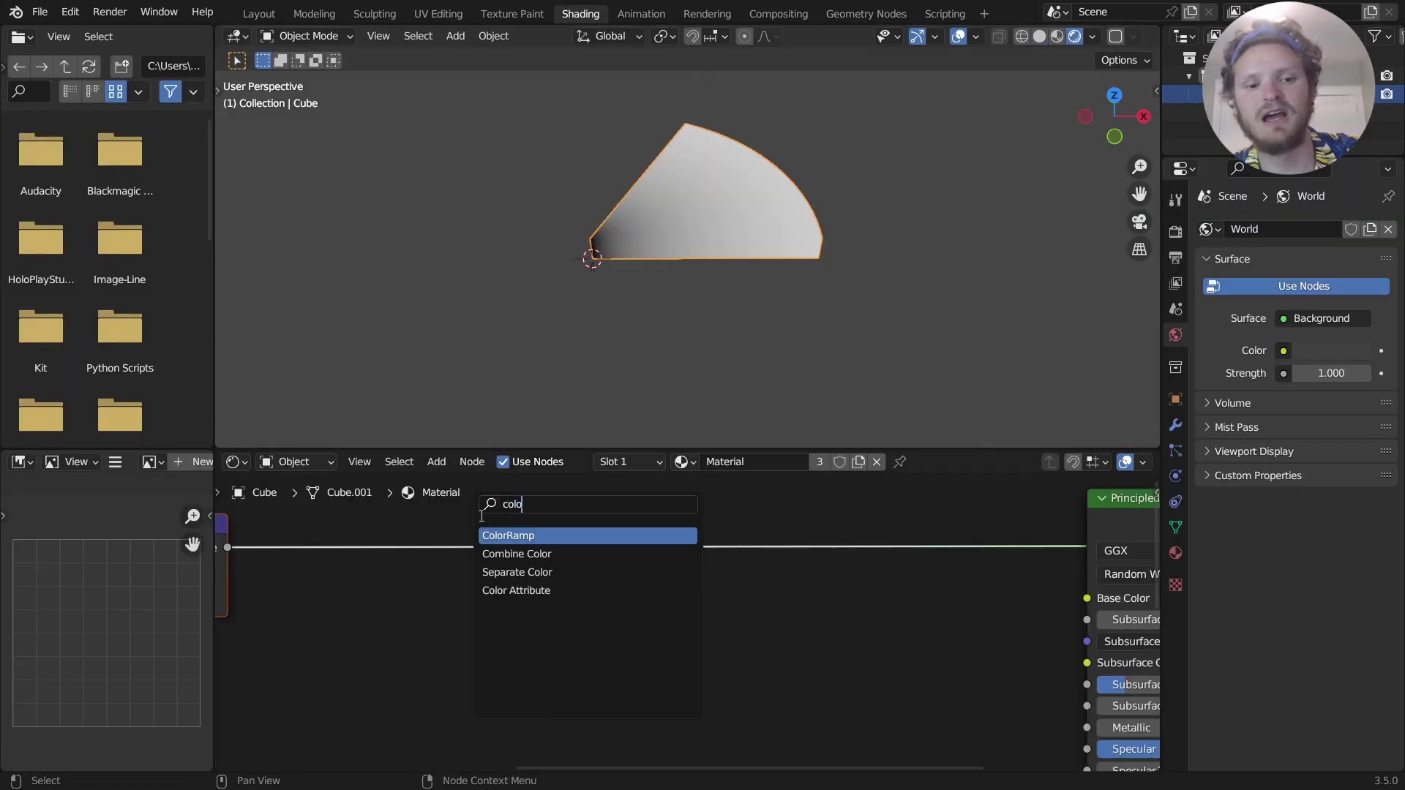
left_click(508, 536)
left_click(598, 543)
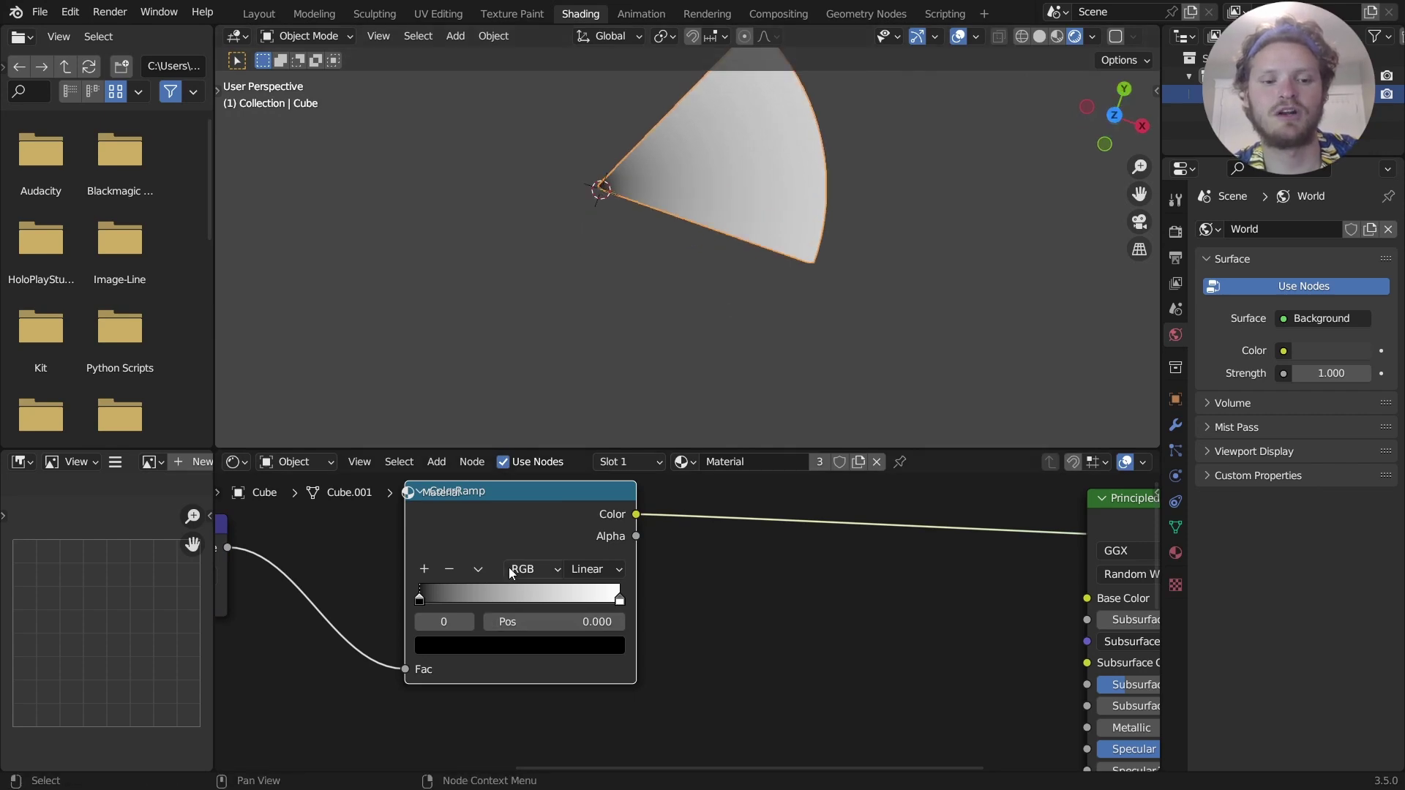
middle_click_drag(498, 575, 670, 634)
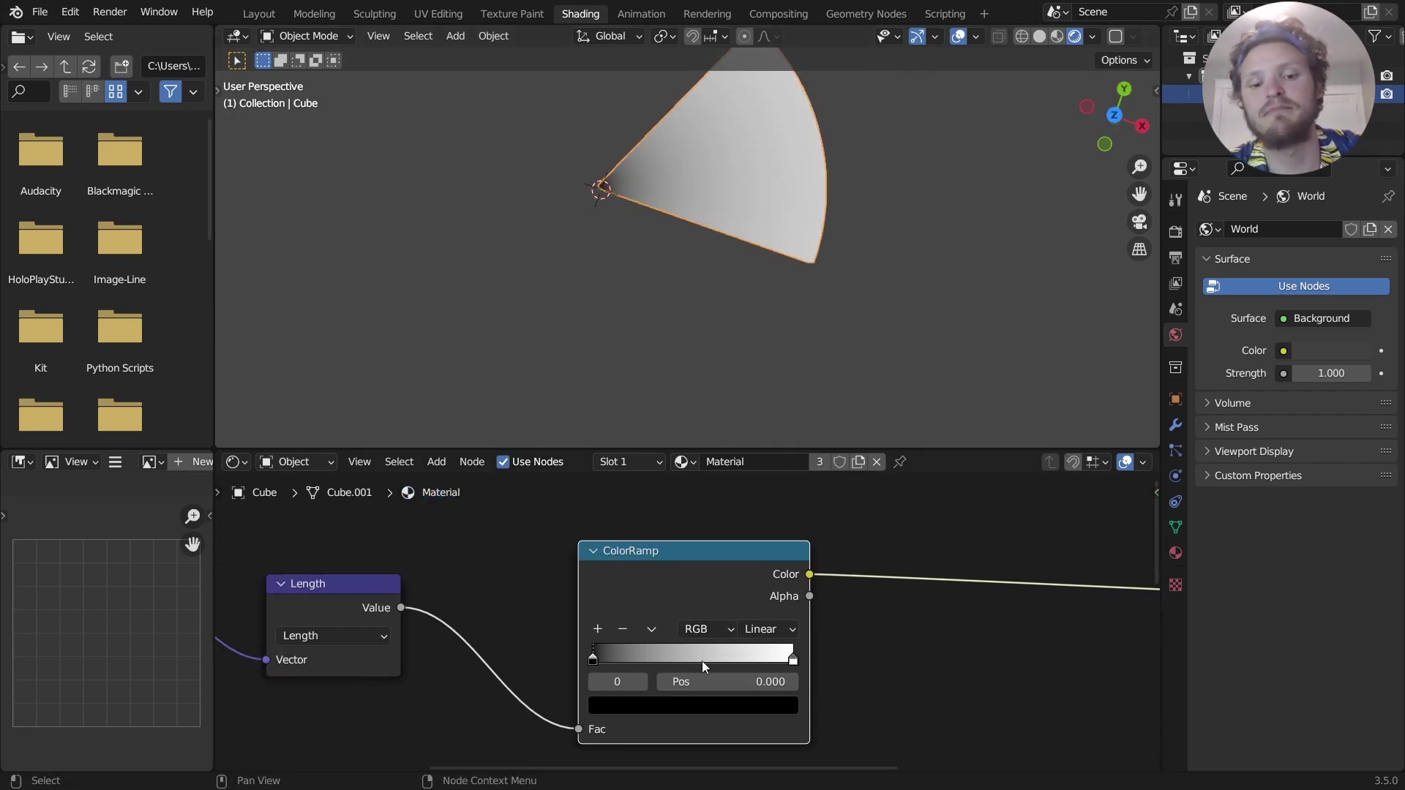
Color the ramp's first stop salmon (hue 0.018, saturation 0.864, value 1) and its last stop light green (hue 0.273, saturation 0.629, value 0.625).
left_click(643, 707)
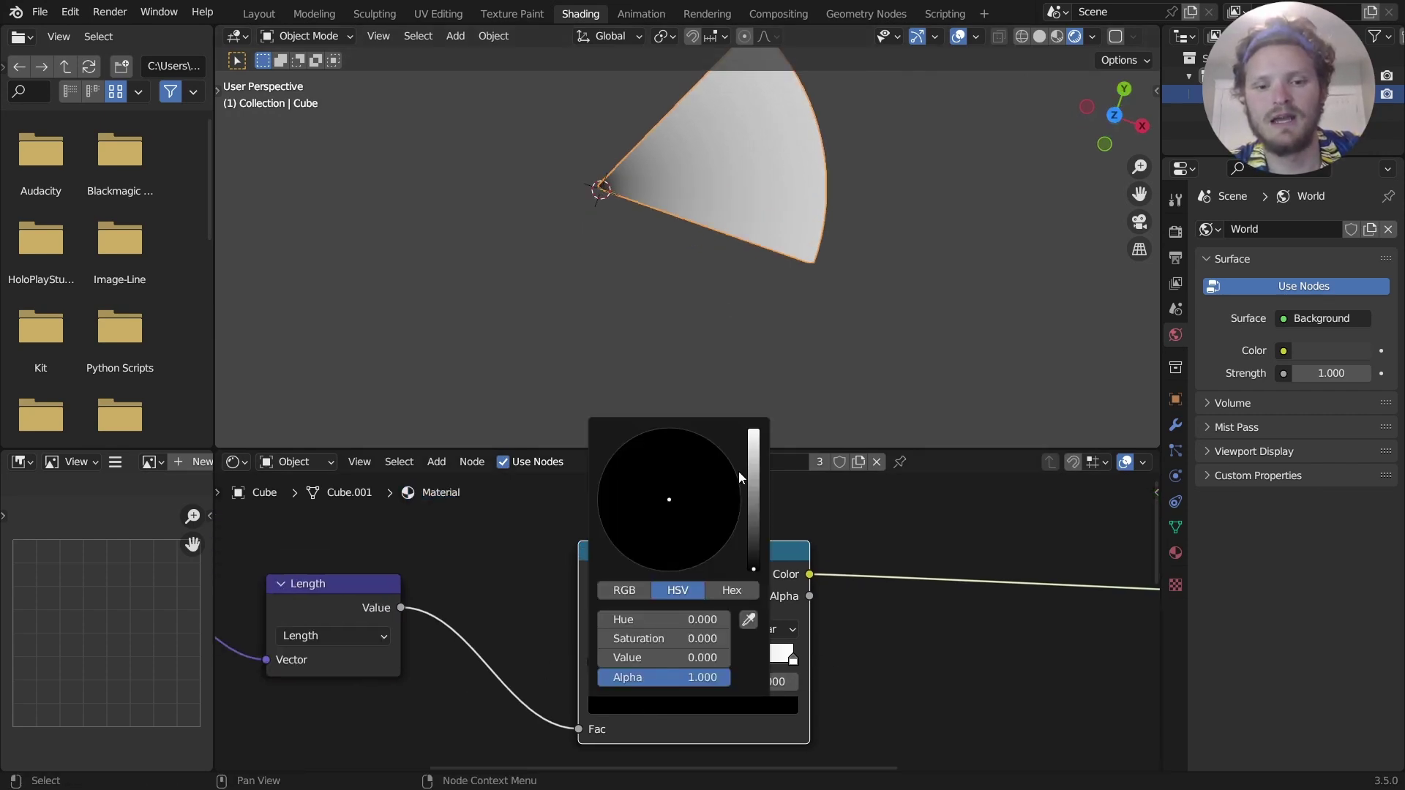
left_click_drag(753, 474, 753, 429)
left_click_drag(664, 544, 660, 539)
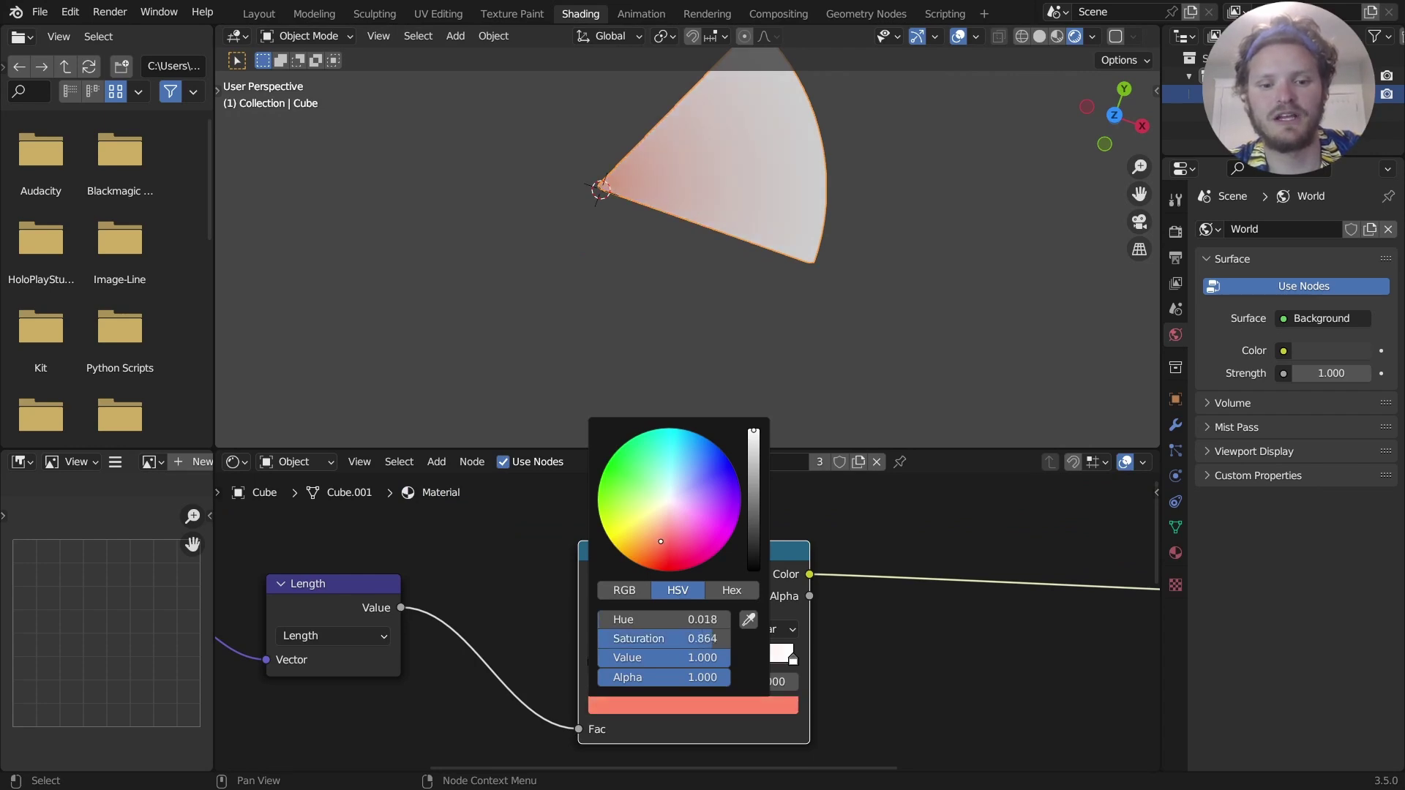
left_click(645, 680)
left_click(668, 703)
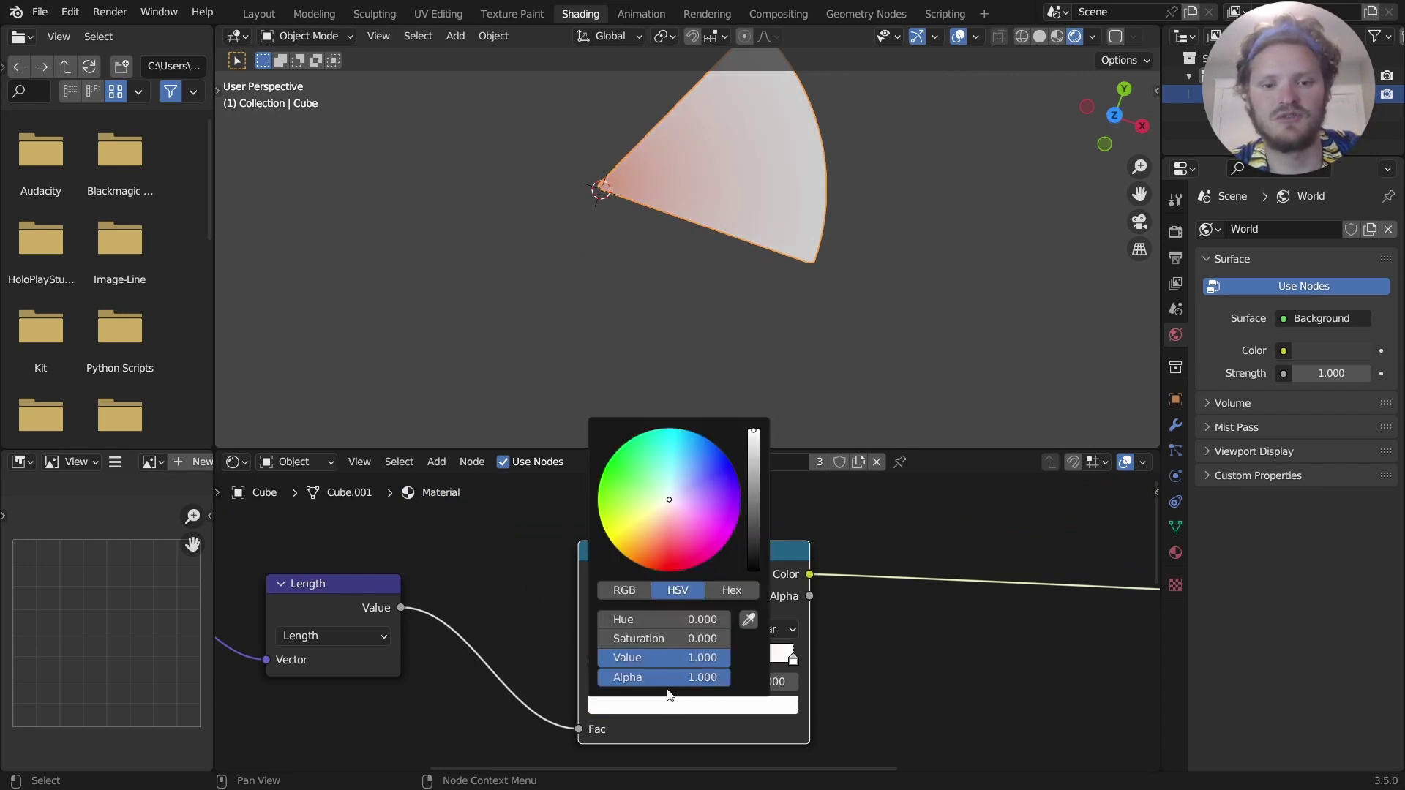
left_click_drag(655, 503, 643, 498)
left_click_drag(755, 458, 755, 465)
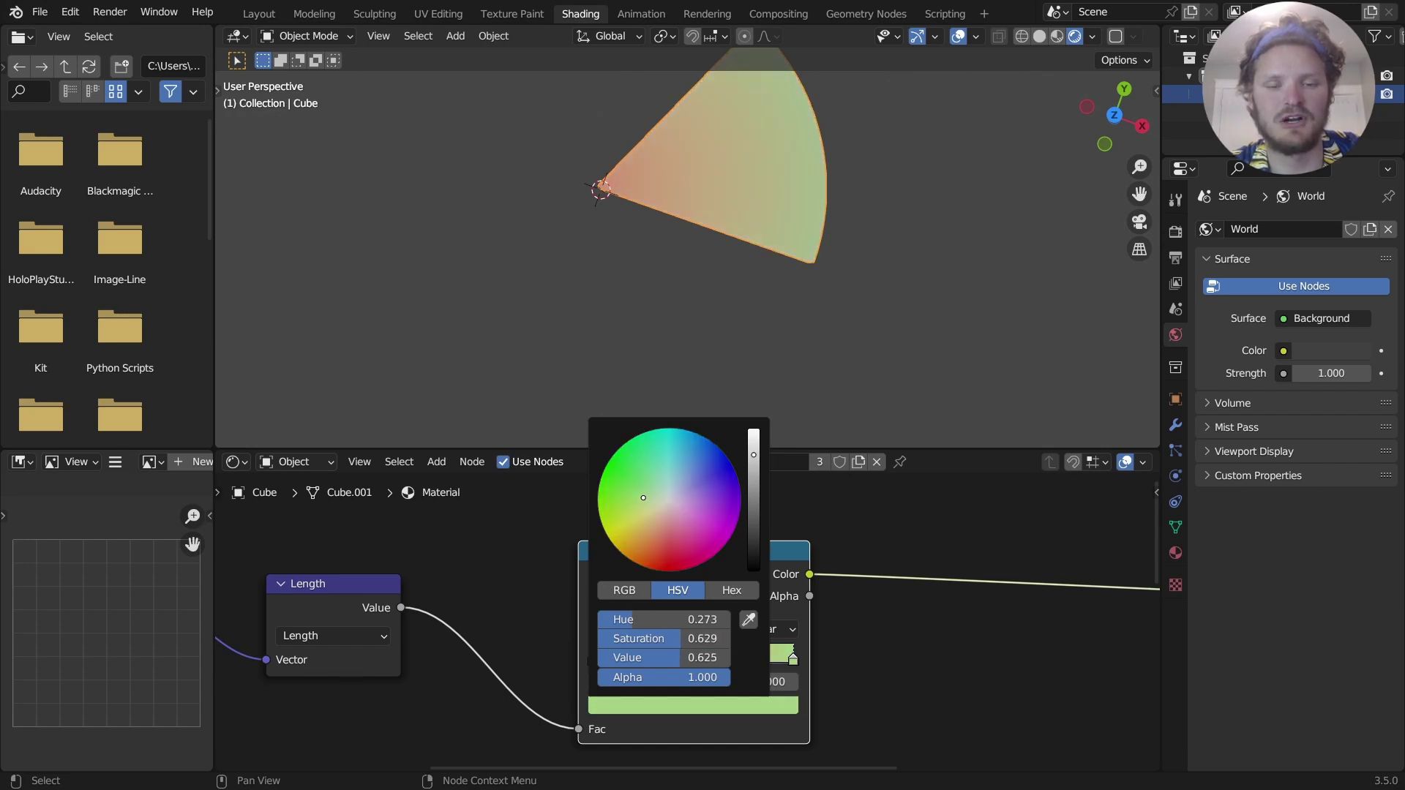
Add a third ramp stop near the green end, colored pale green with hue 0.287, saturation 0.251 and value 1.
left_click(598, 631)
left_click_drag(693, 681, 775, 681)
left_click(731, 701)
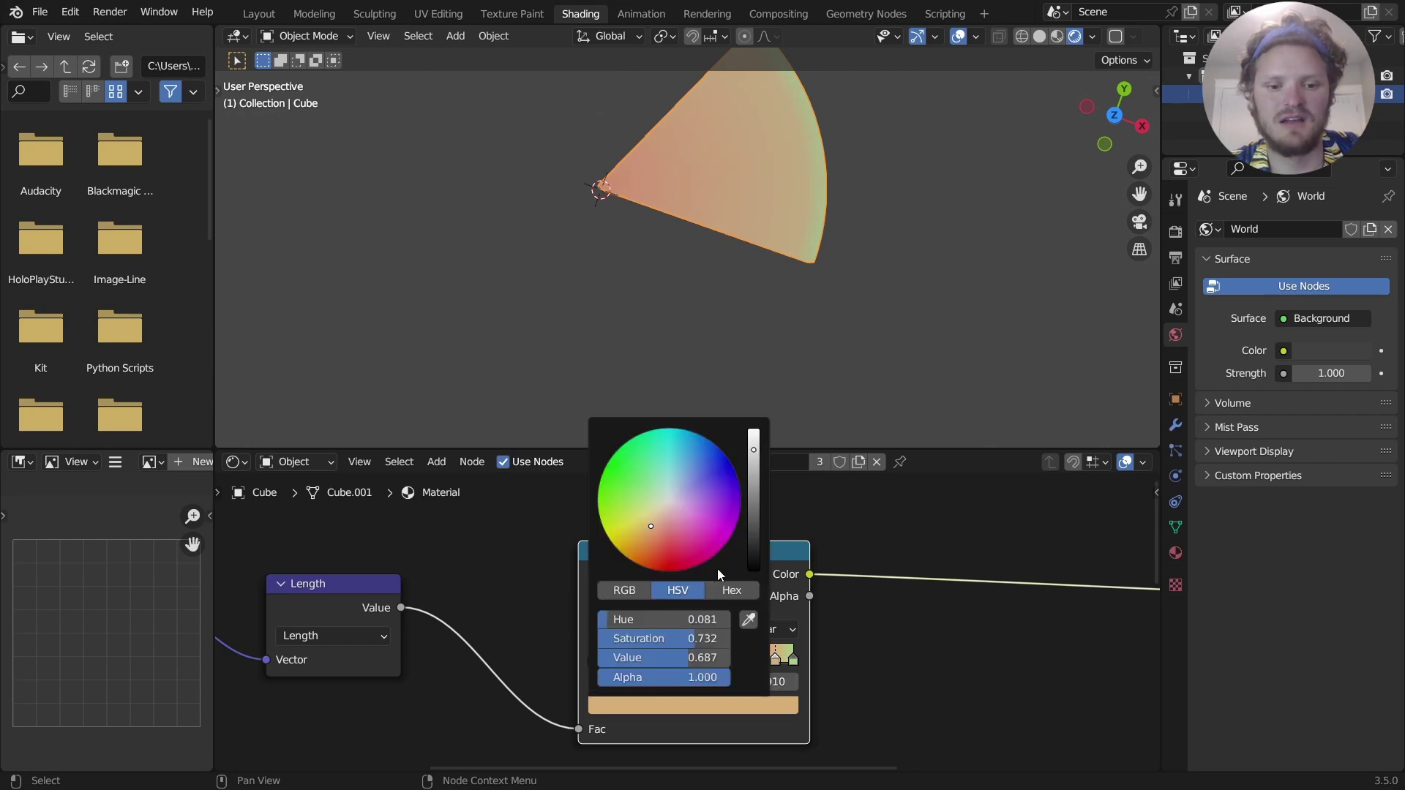
left_click_drag(678, 632, 637, 638)
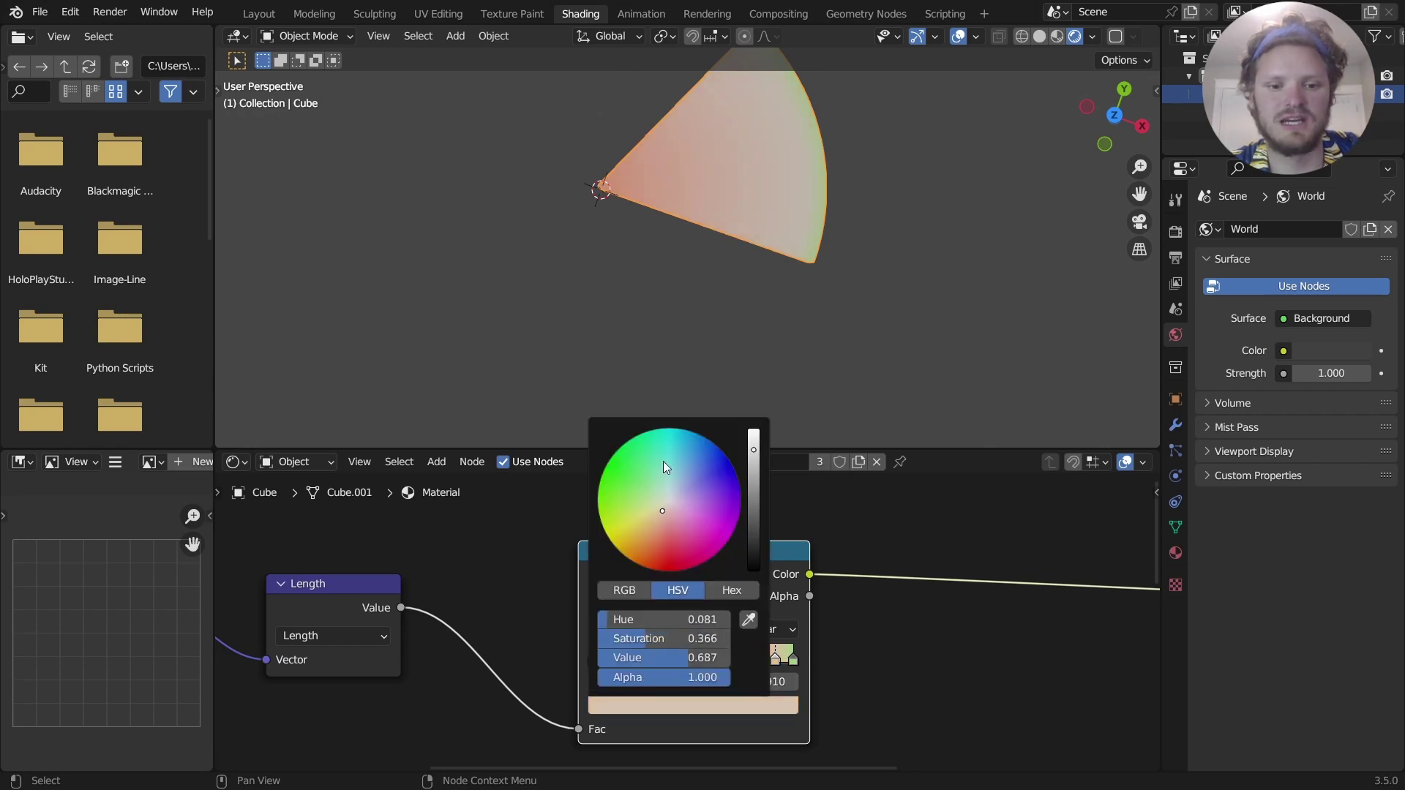
left_click(661, 497)
left_click_drag(753, 449, 753, 429)
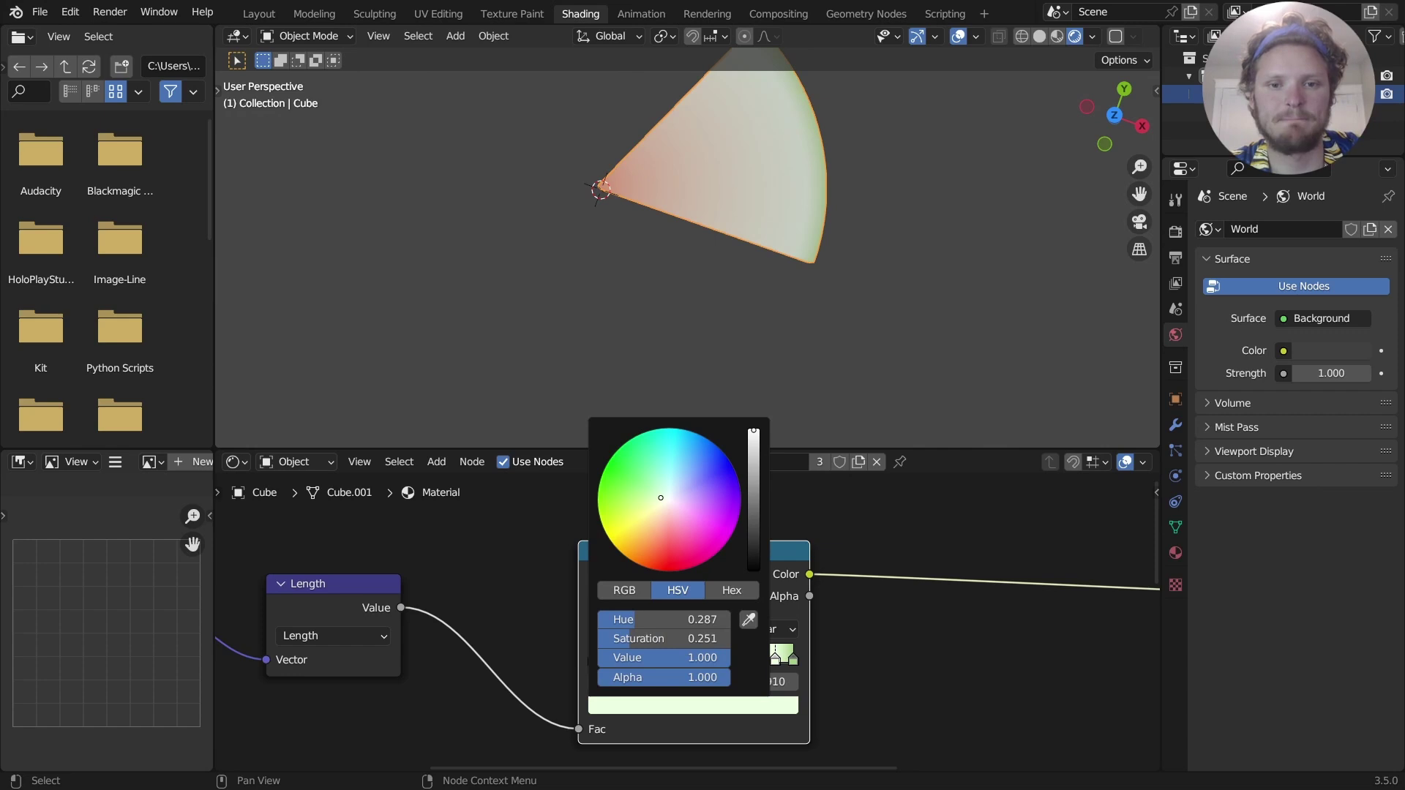
Move the ramp's salmon stop close to the pale stop and set the green stop's position to 0.947.
scroll(630, 672, "up", 4)
left_click(558, 703)
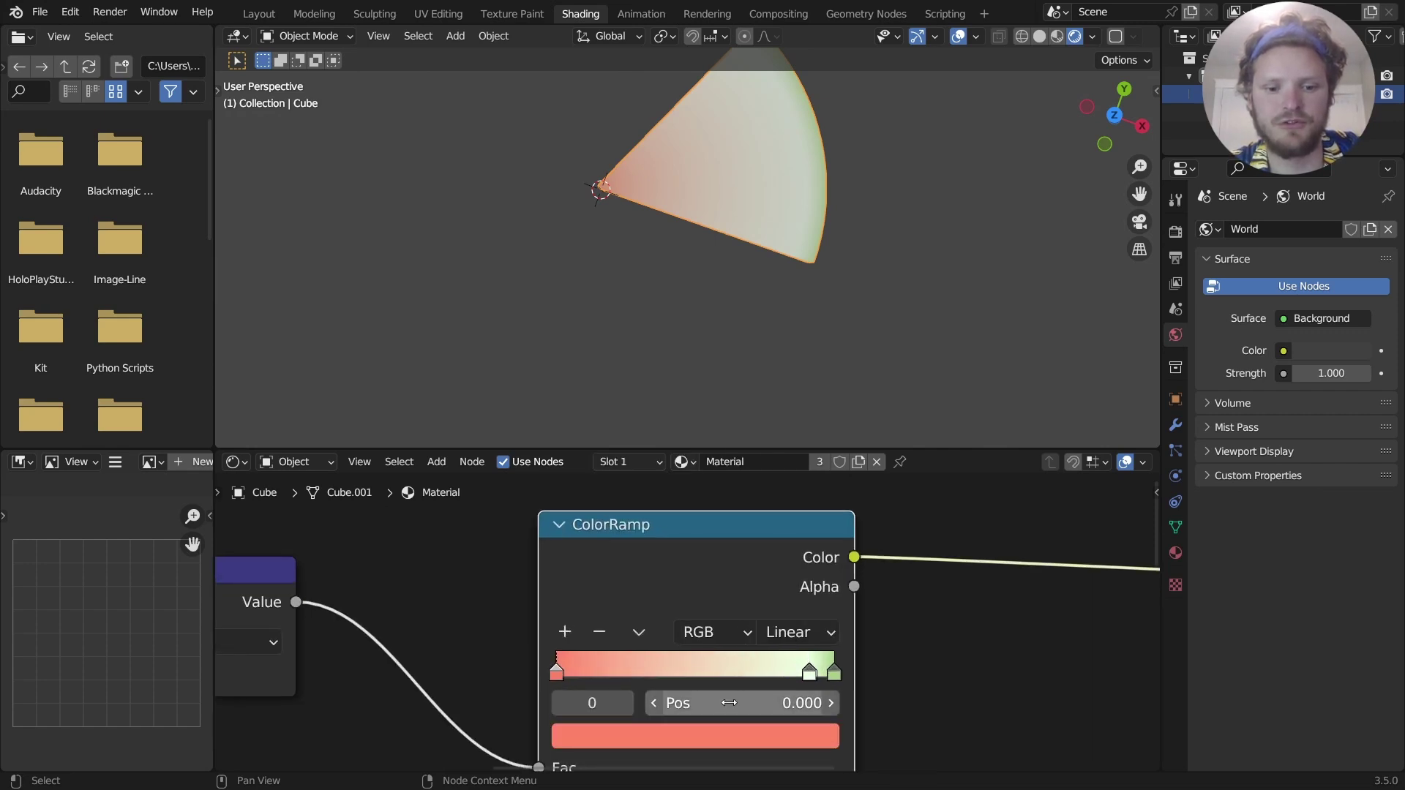
left_click_drag(680, 703, 820, 703)
left_click(624, 708)
left_click(624, 709)
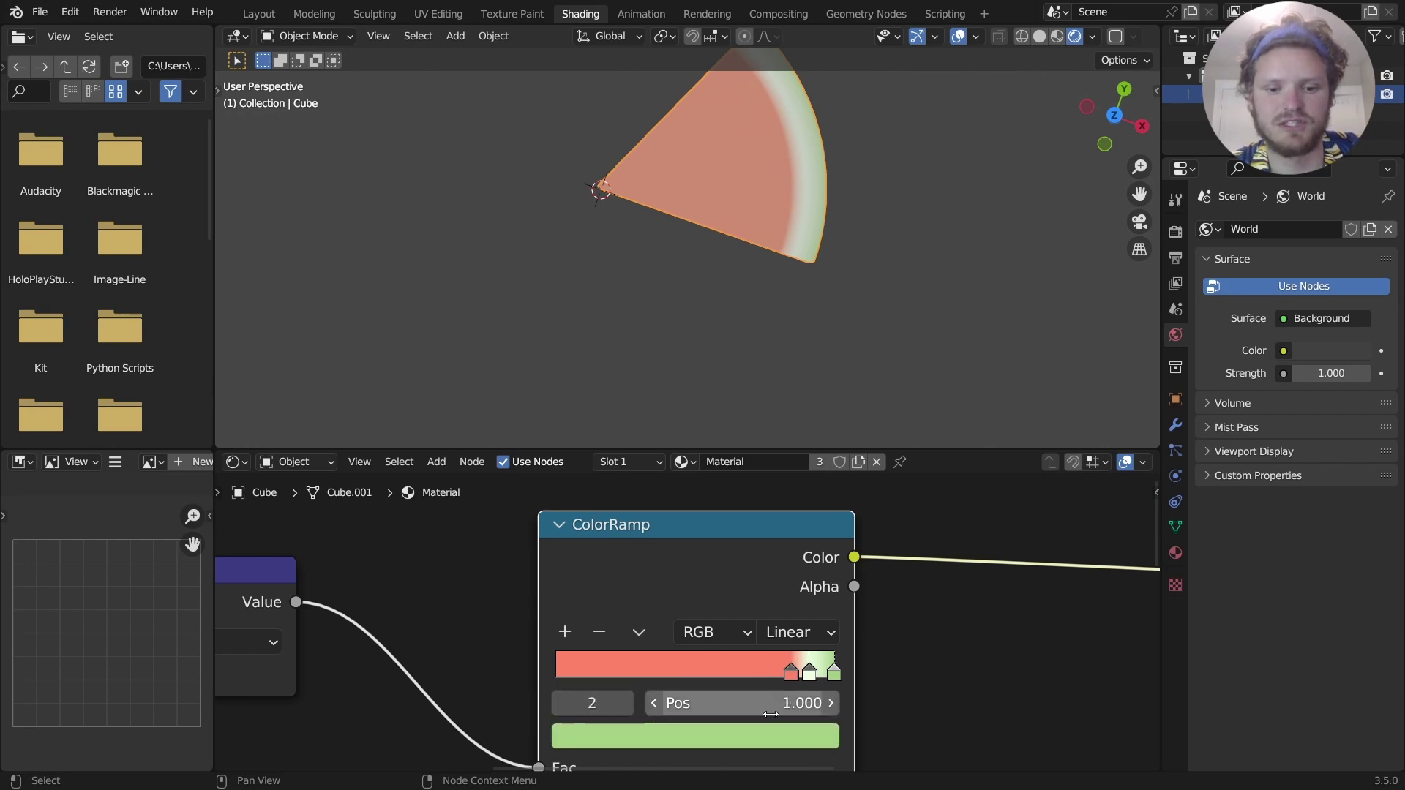
left_click_drag(731, 704, 698, 703)
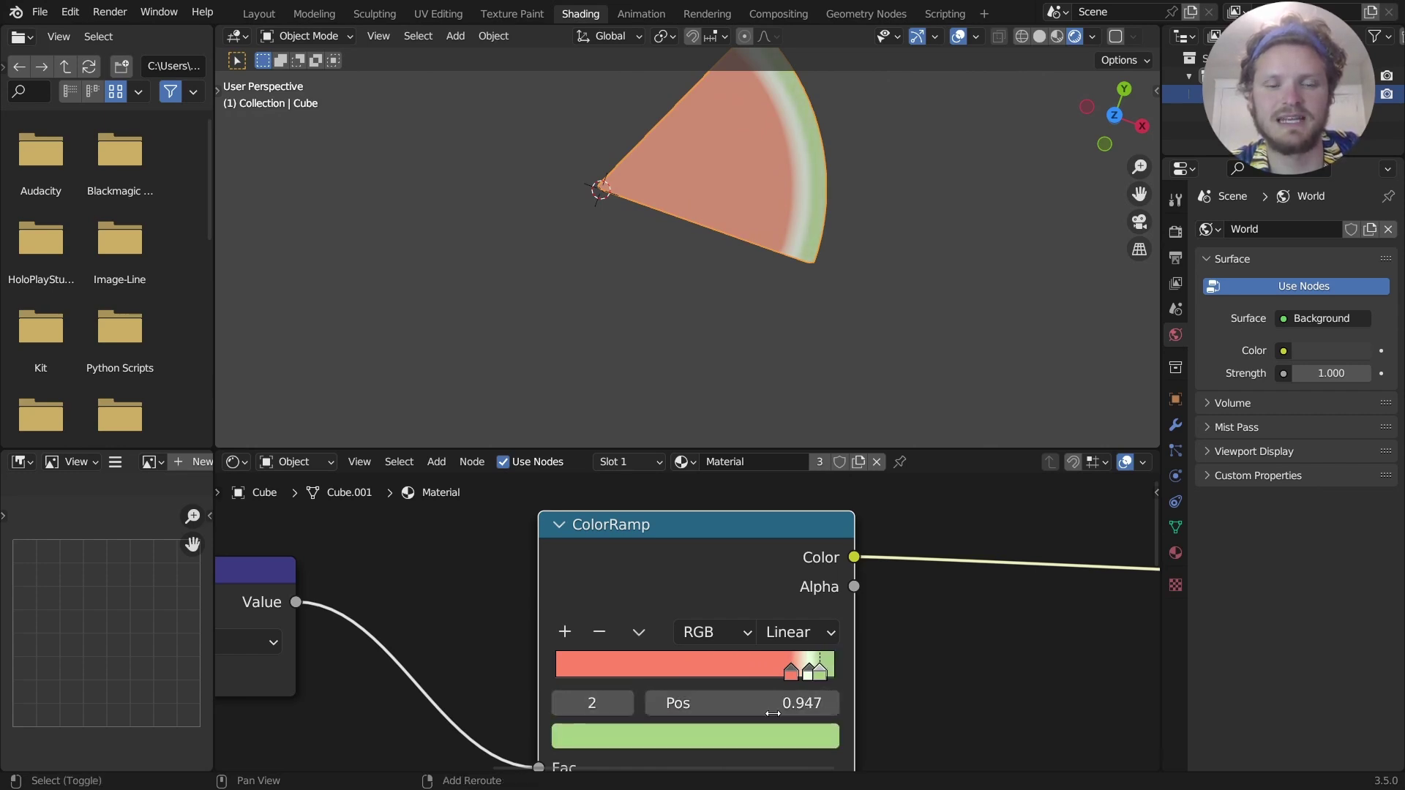
scroll(799, 217, "up", 2)
middle_click_drag(799, 216, 712, 284, "shift")
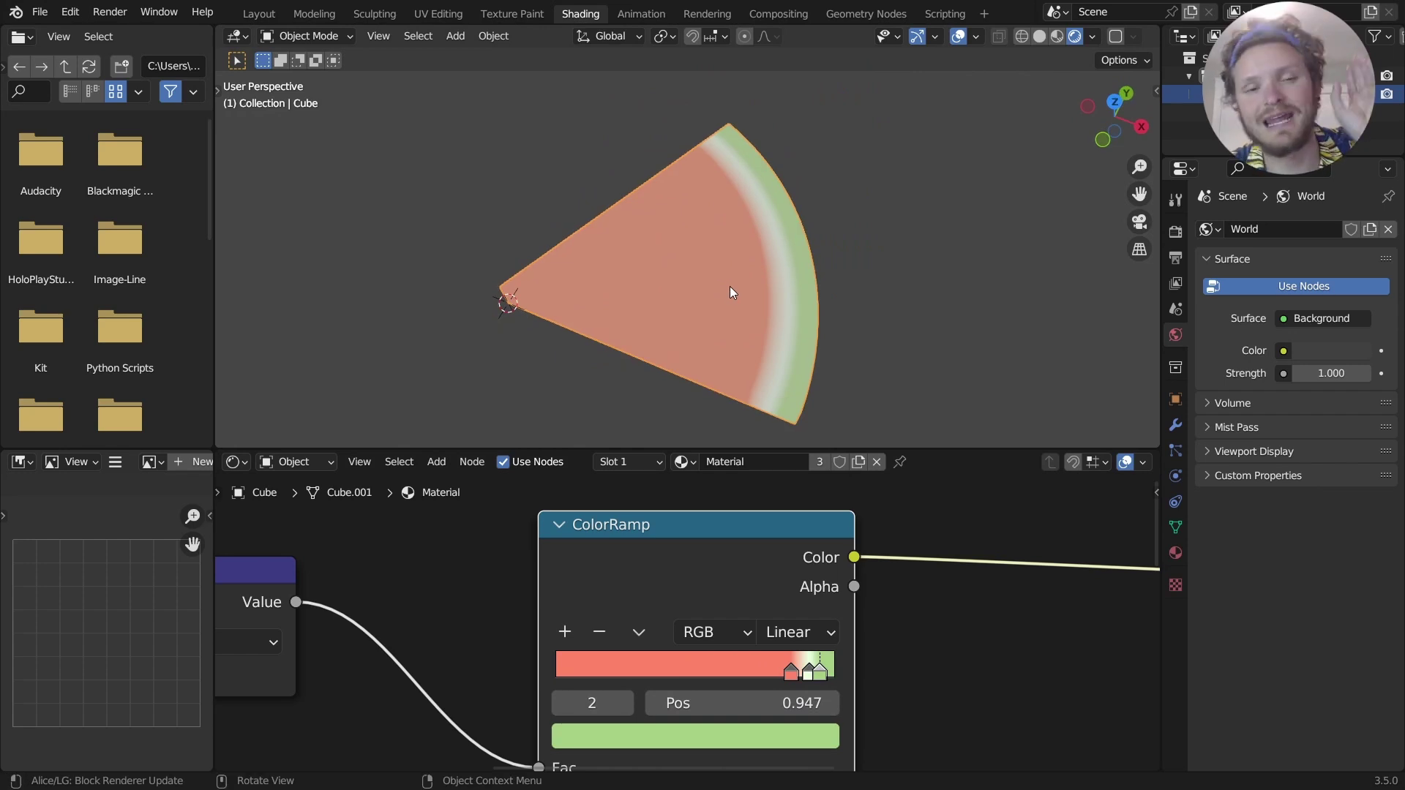
Connect the ColorRamp's color to the Principled BSDF's Base Color, output the BSDF to the surface, and move it closer to the ramp.
scroll(823, 605, "down", 2)
scroll(897, 599, "down", 1)
middle_click_drag(897, 599, 652, 578)
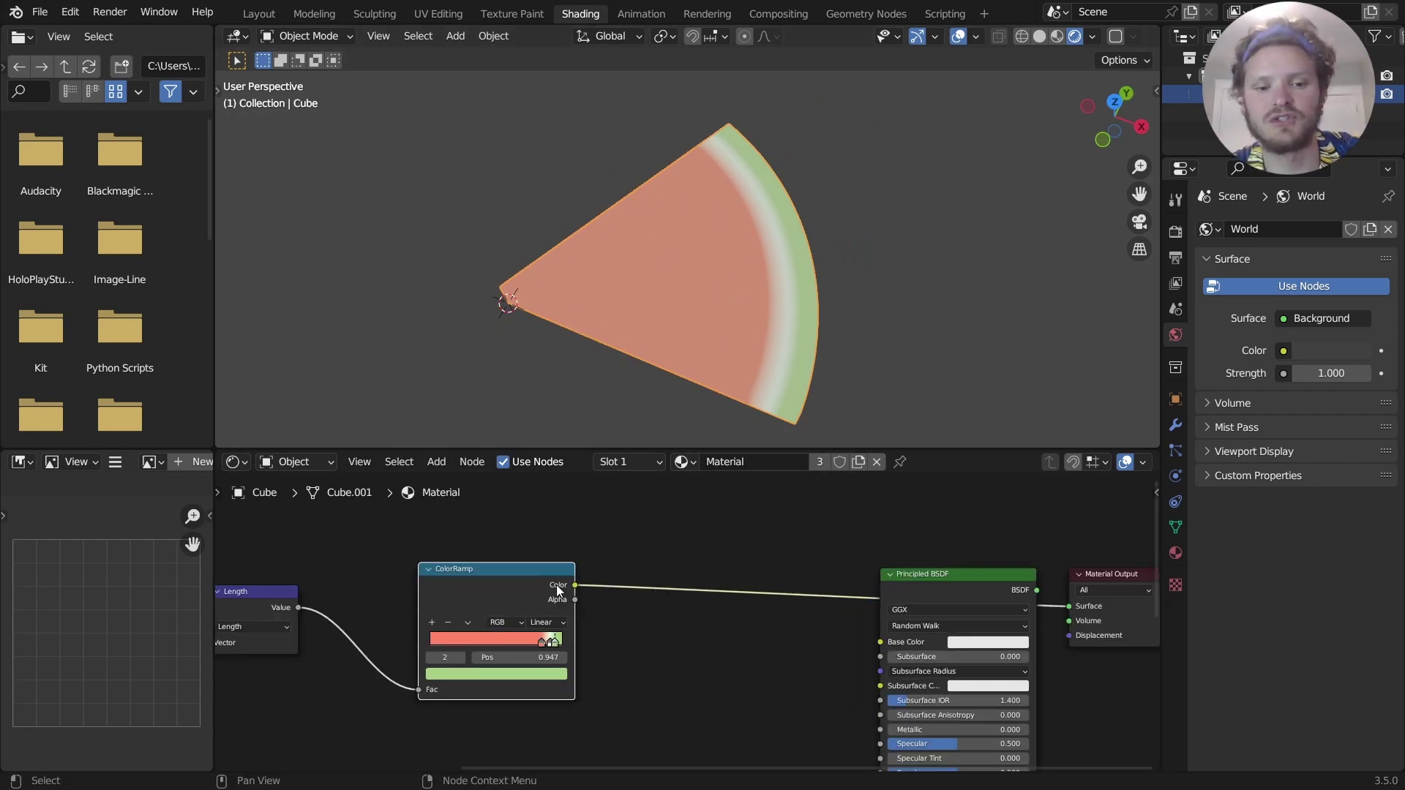
left_click_drag(574, 585, 882, 641)
left_click(915, 583, "ctrl+shift")
left_click_drag(914, 582, 821, 567)
Set the render engine to Cycles with GPU Compute as the device.
left_click(1175, 238)
left_click(1324, 231)
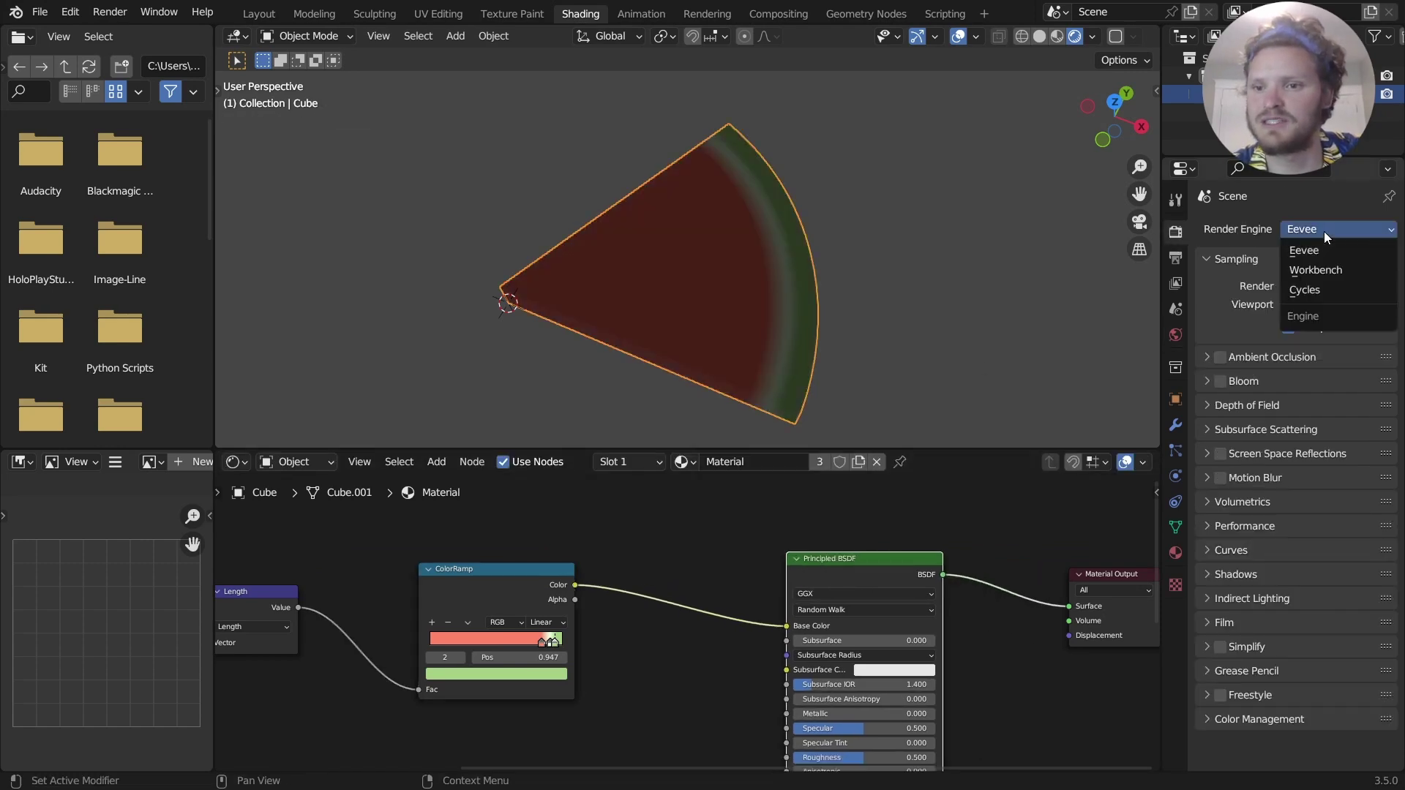
left_click(1322, 287)
left_click(1309, 274)
left_click(1319, 319)
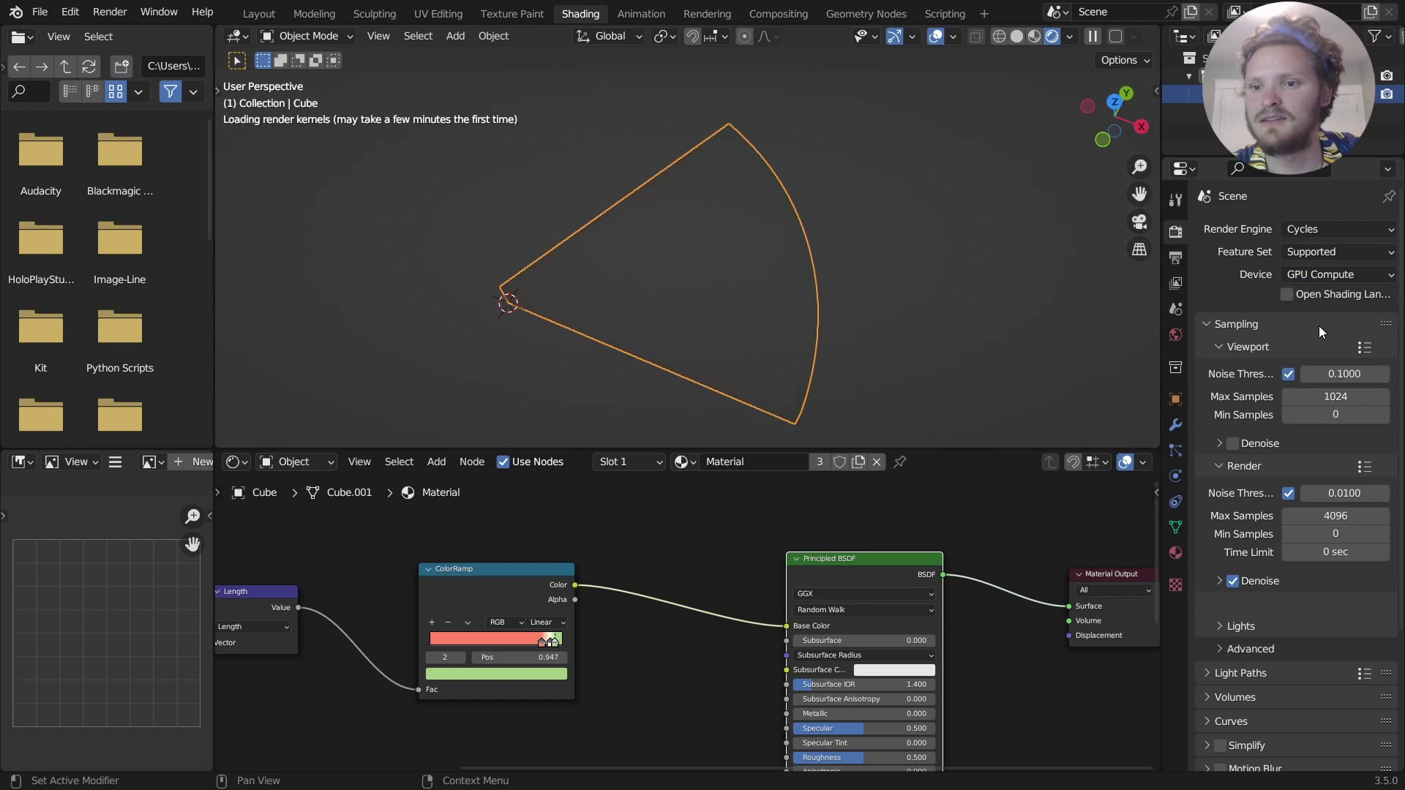
Use an Environment Texture as the World background's color.
left_click(1176, 334)
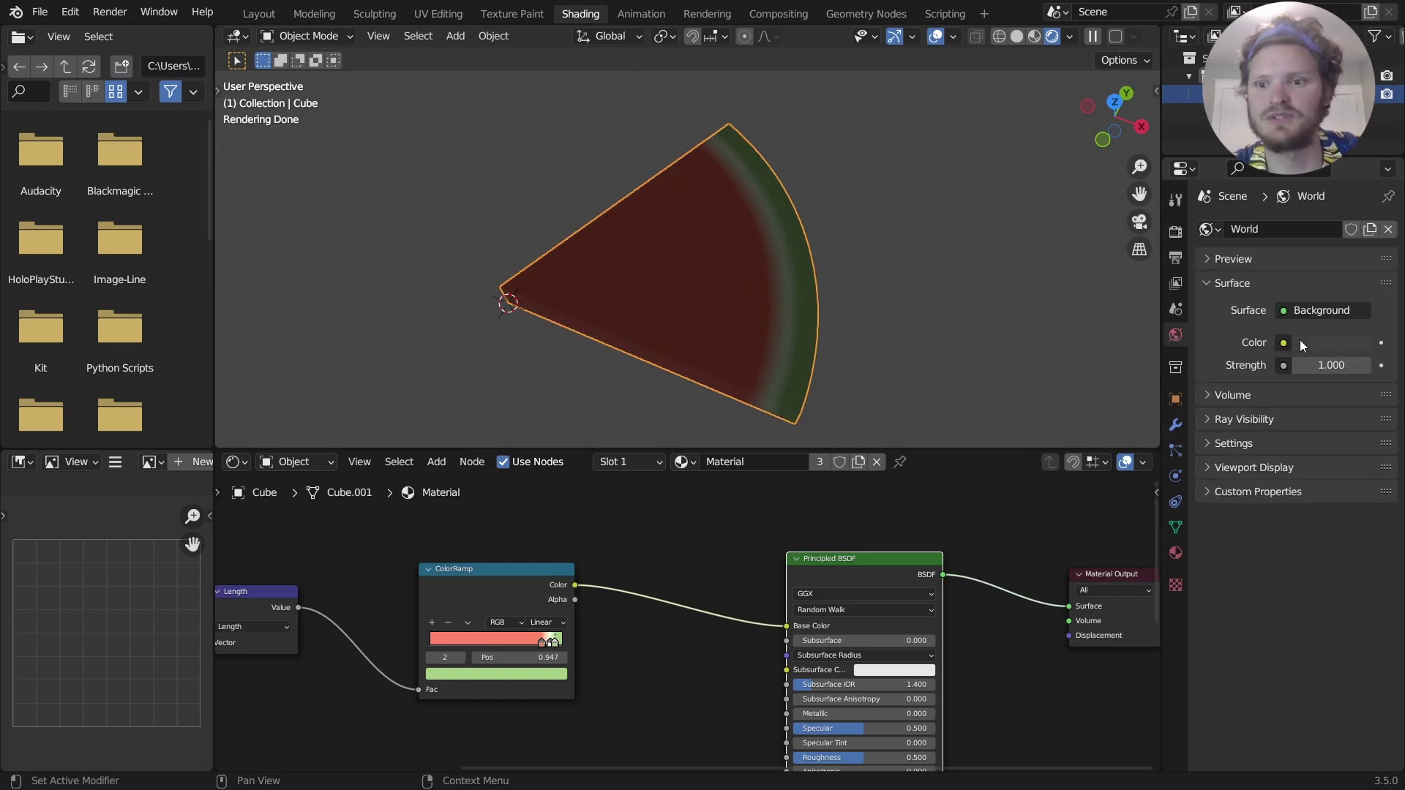
left_click(1284, 343)
left_click(896, 428)
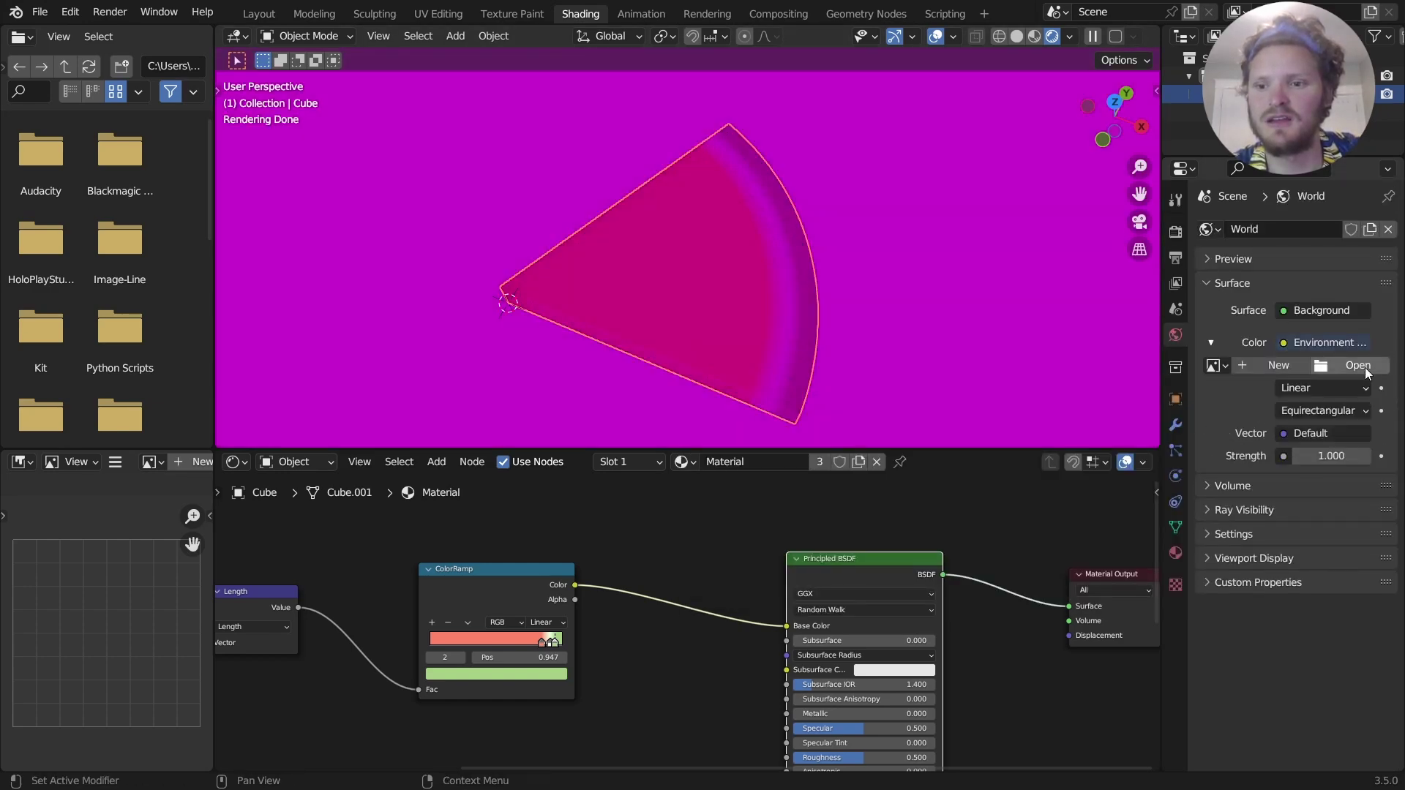
Load bathroom_2k.exr from the HDRIs folder as the World's environment texture image.
left_click(1362, 367)
scroll(322, 396, "down", 6)
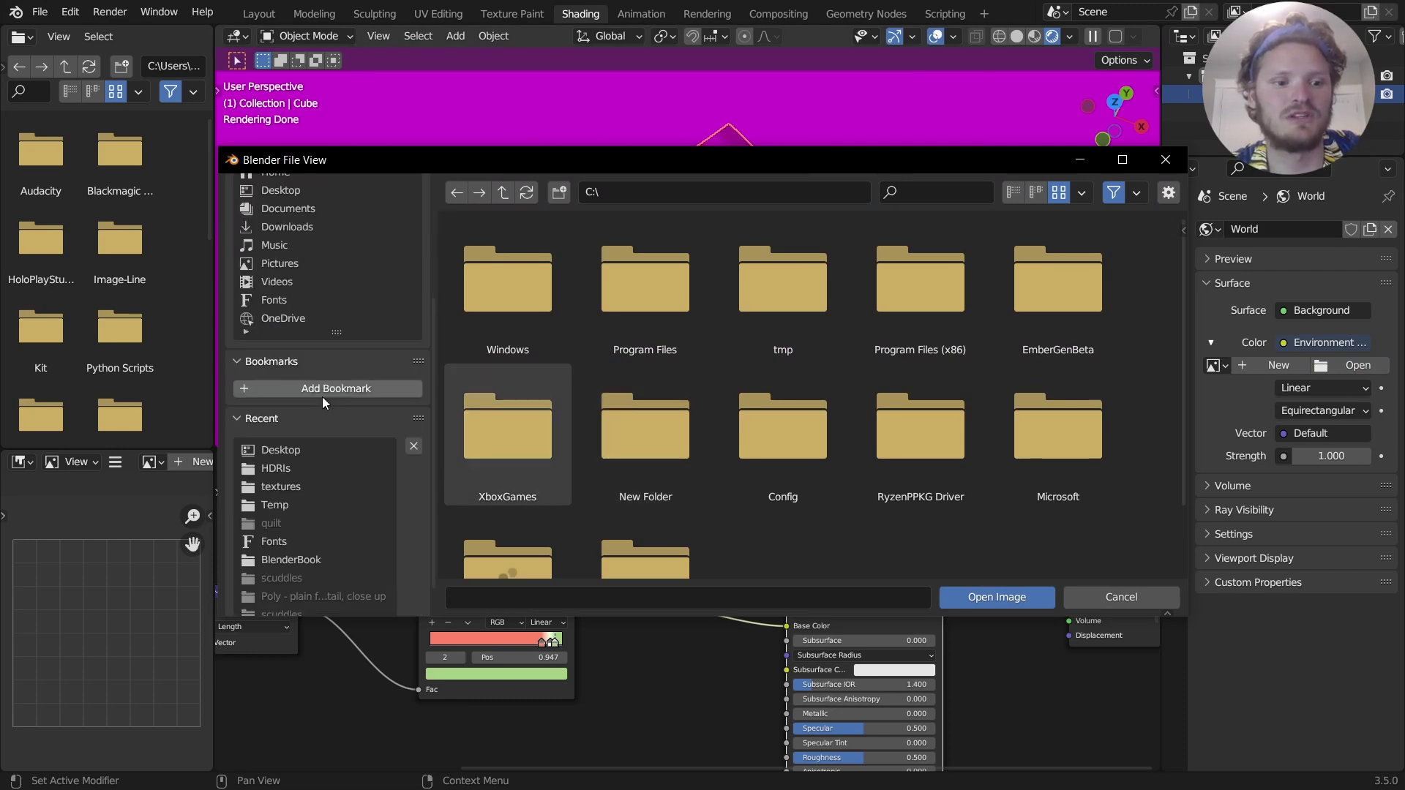
left_click(292, 438)
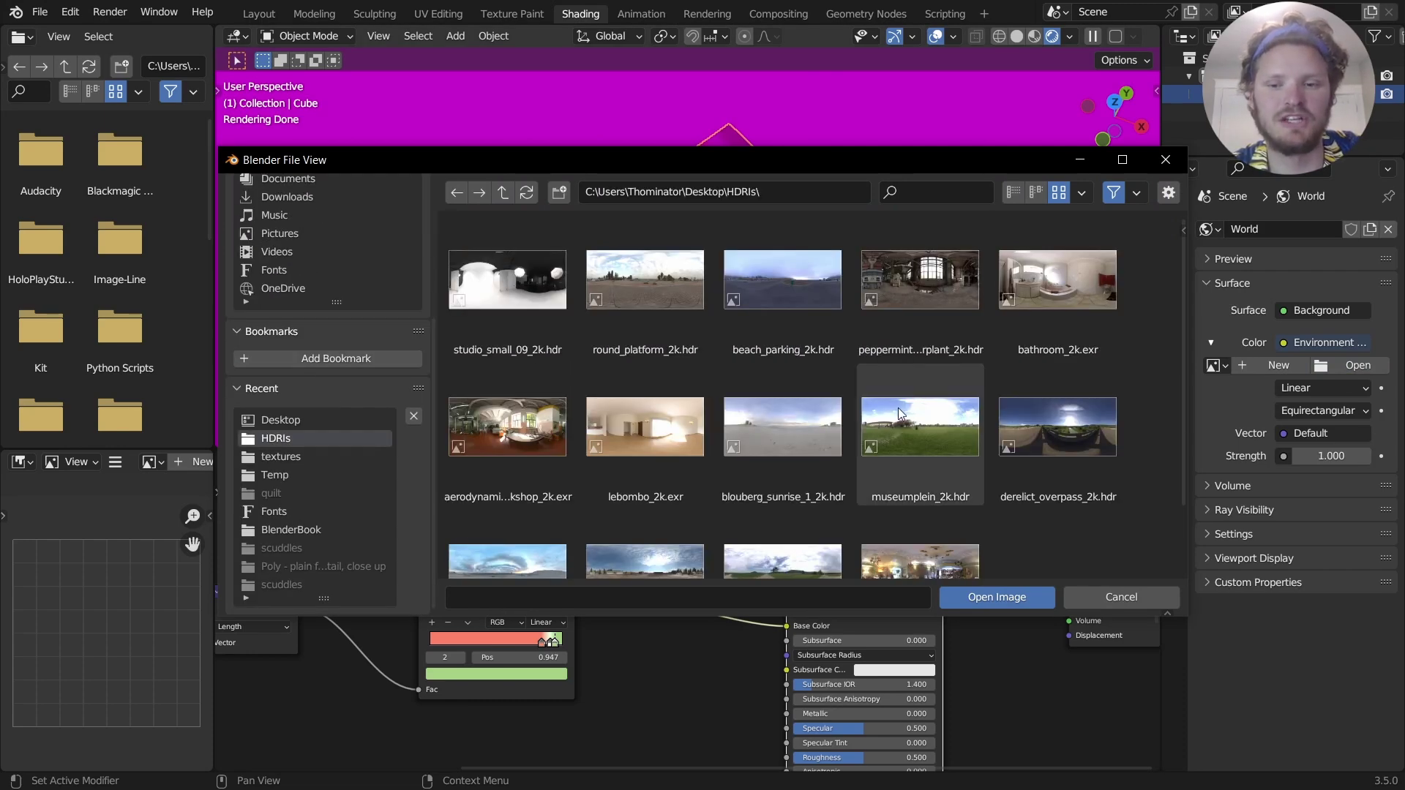
double_click(1056, 293)
middle_click_drag(745, 261, 878, 220)
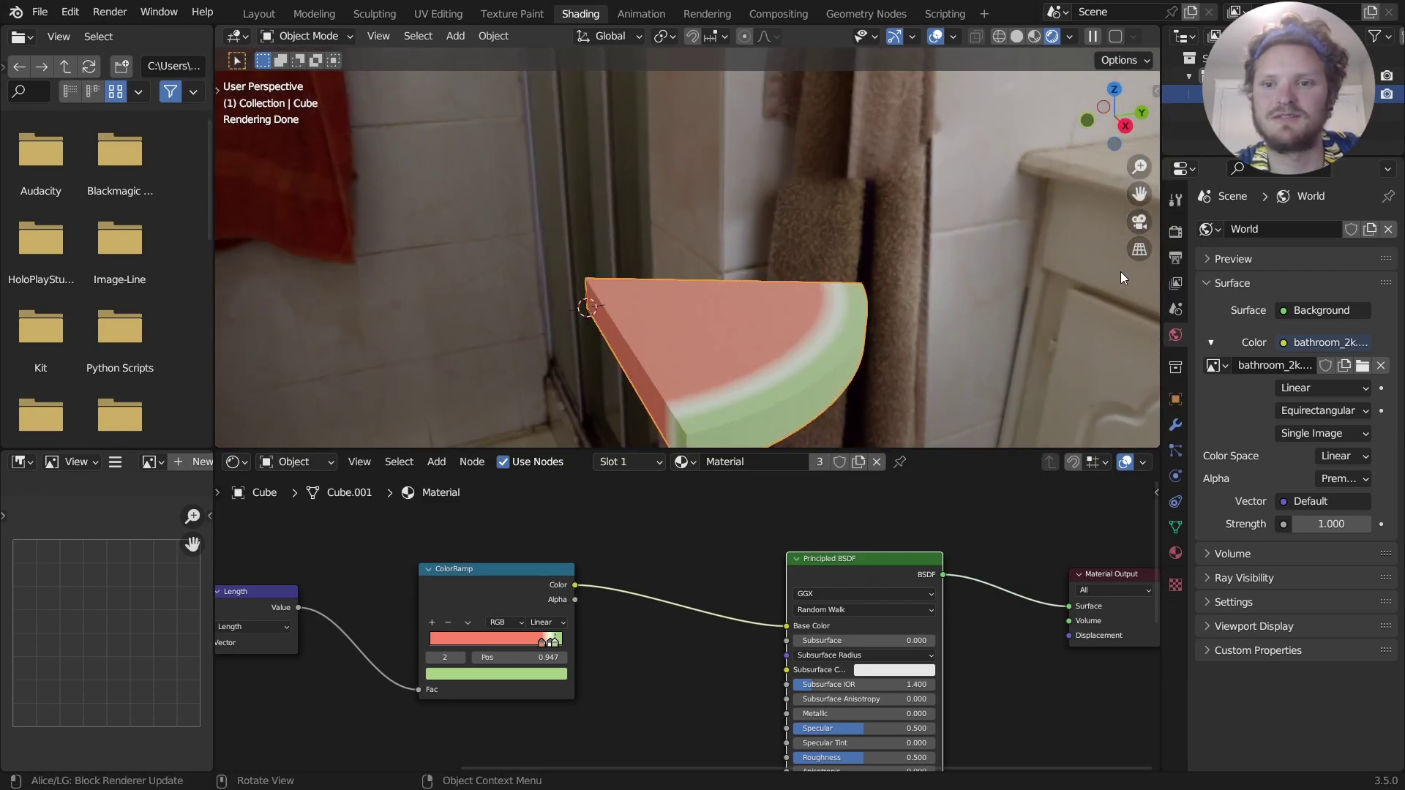
Make the render's film background transparent.
left_click(1175, 232)
scroll(1310, 593, "down", 3)
left_click(1244, 657)
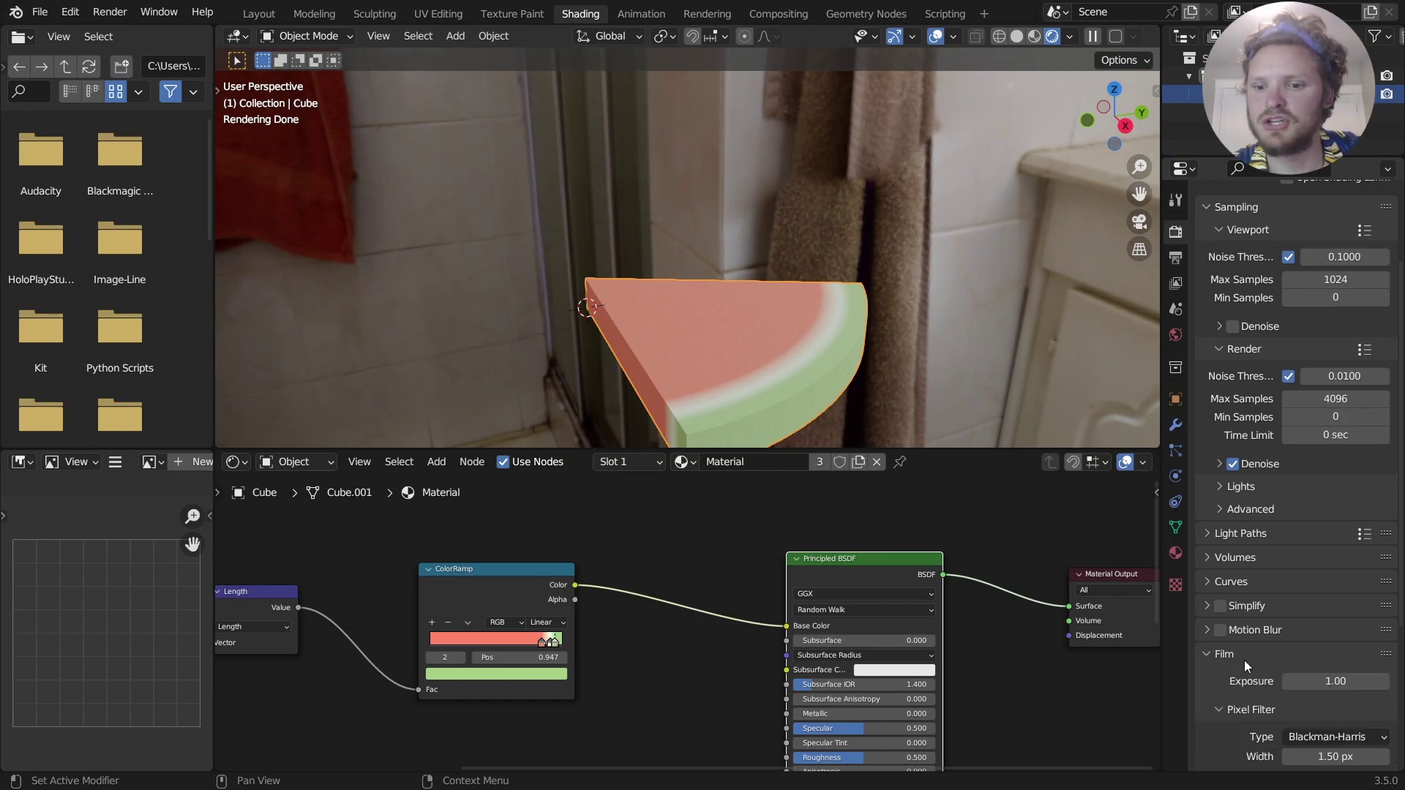
scroll(1237, 680, "down", 6)
left_click(1233, 562)
Draw a small annotation circle on the slice's red flesh and undo it.
middle_click_drag(703, 344, 643, 240)
key("d")
left_click_drag(617, 257, 608, 277)
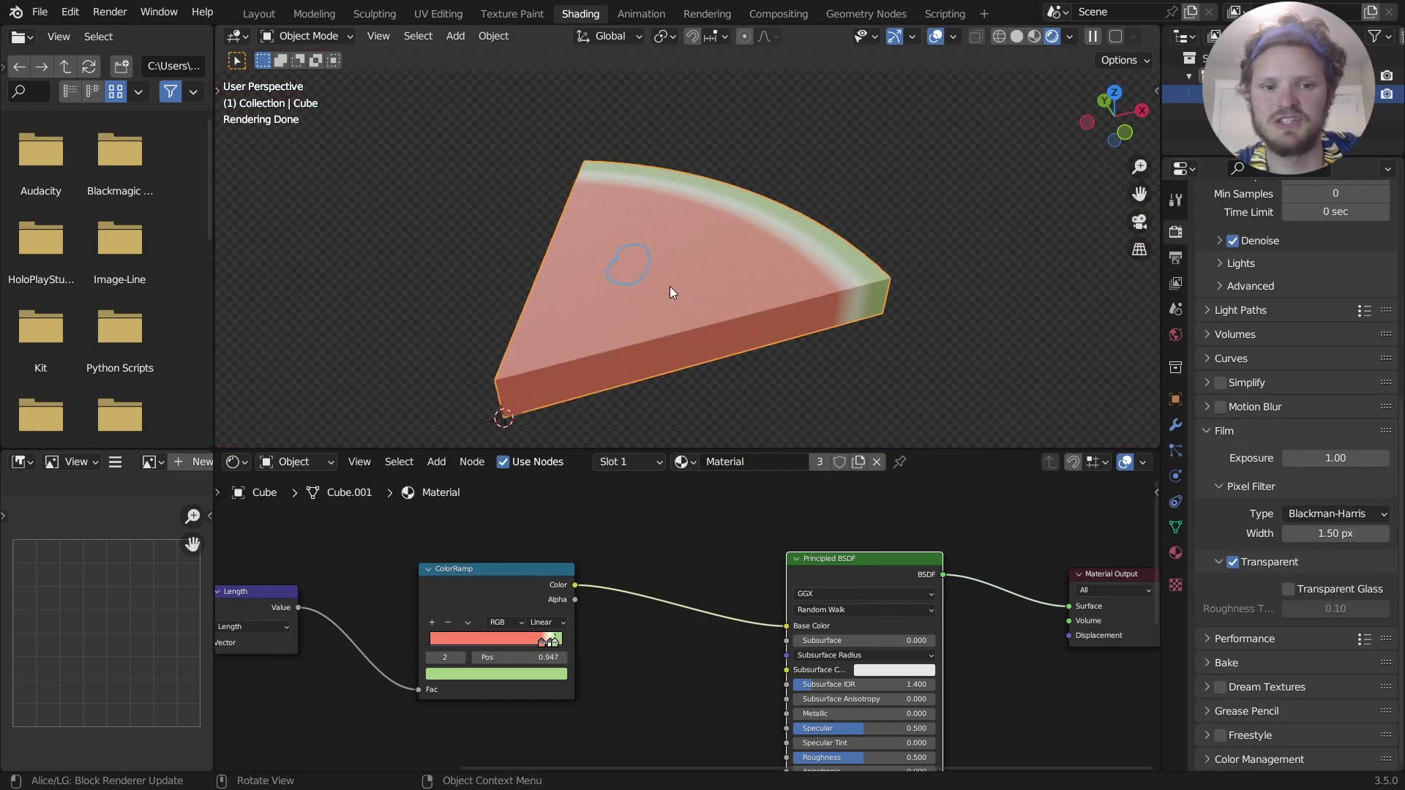
key("ctrl+z")
Raise the saturation of the ColorRamp's salmon stop, index 0, to 0.914.
middle_click_drag(586, 573, 781, 556)
scroll(688, 626, "up", 6)
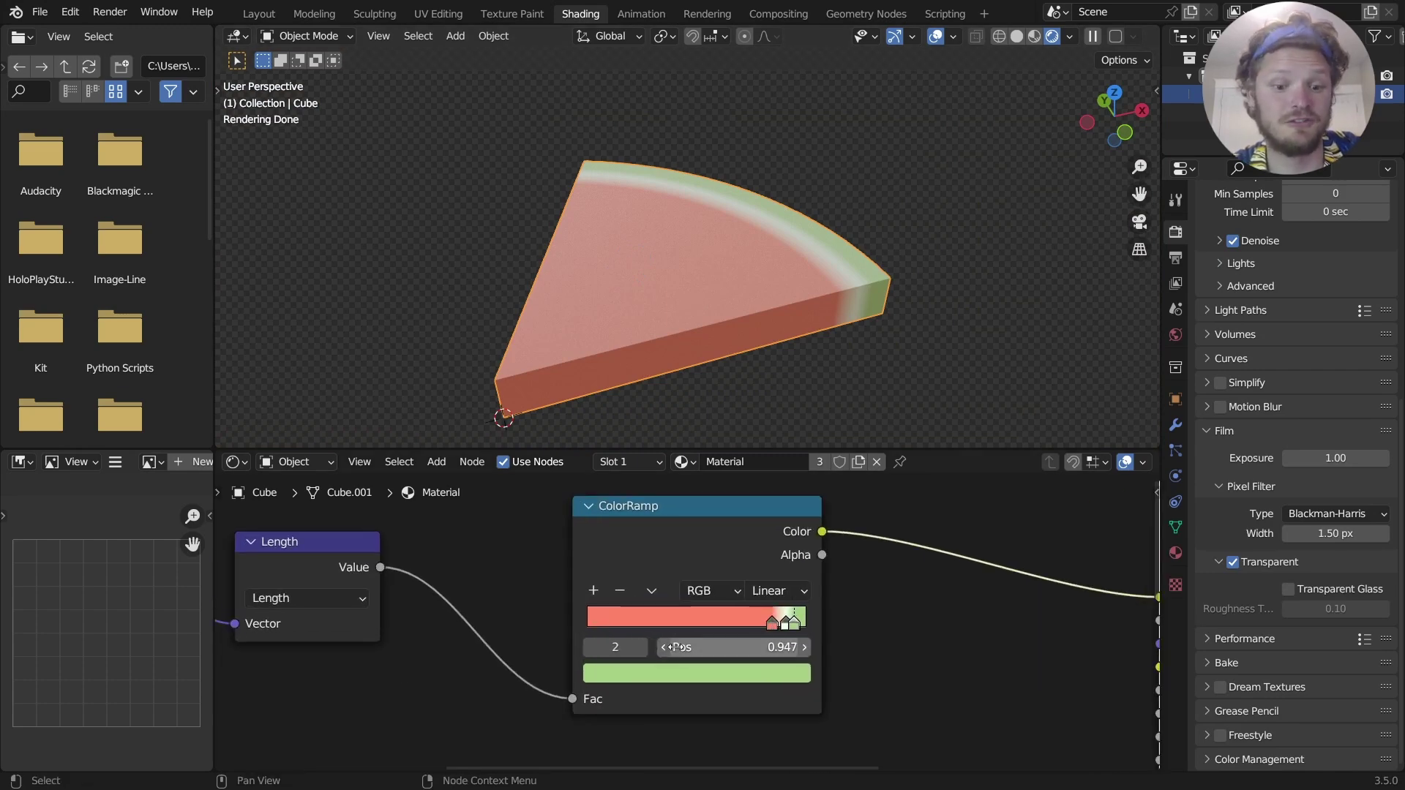
left_click(596, 648)
left_click(683, 673)
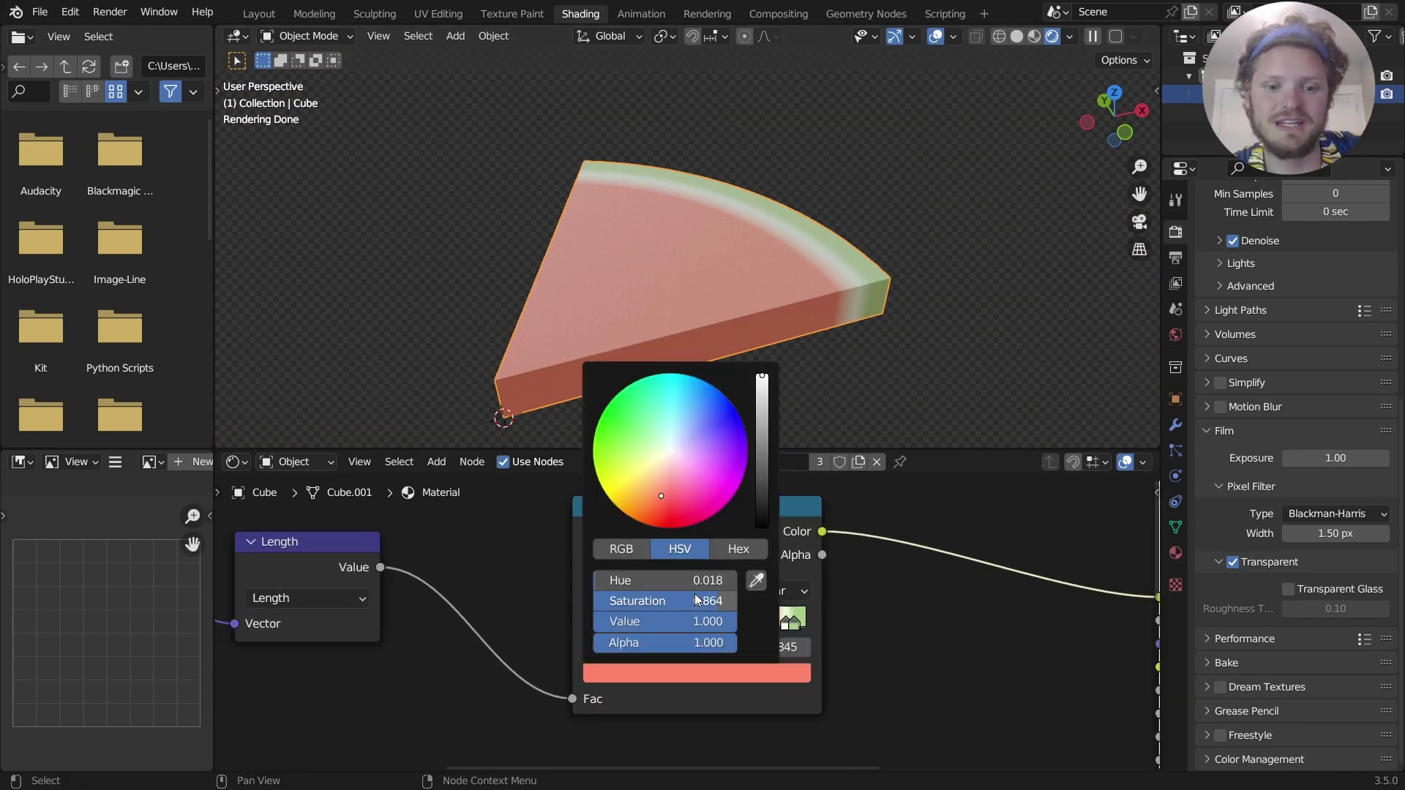
left_click_drag(696, 600, 713, 600)
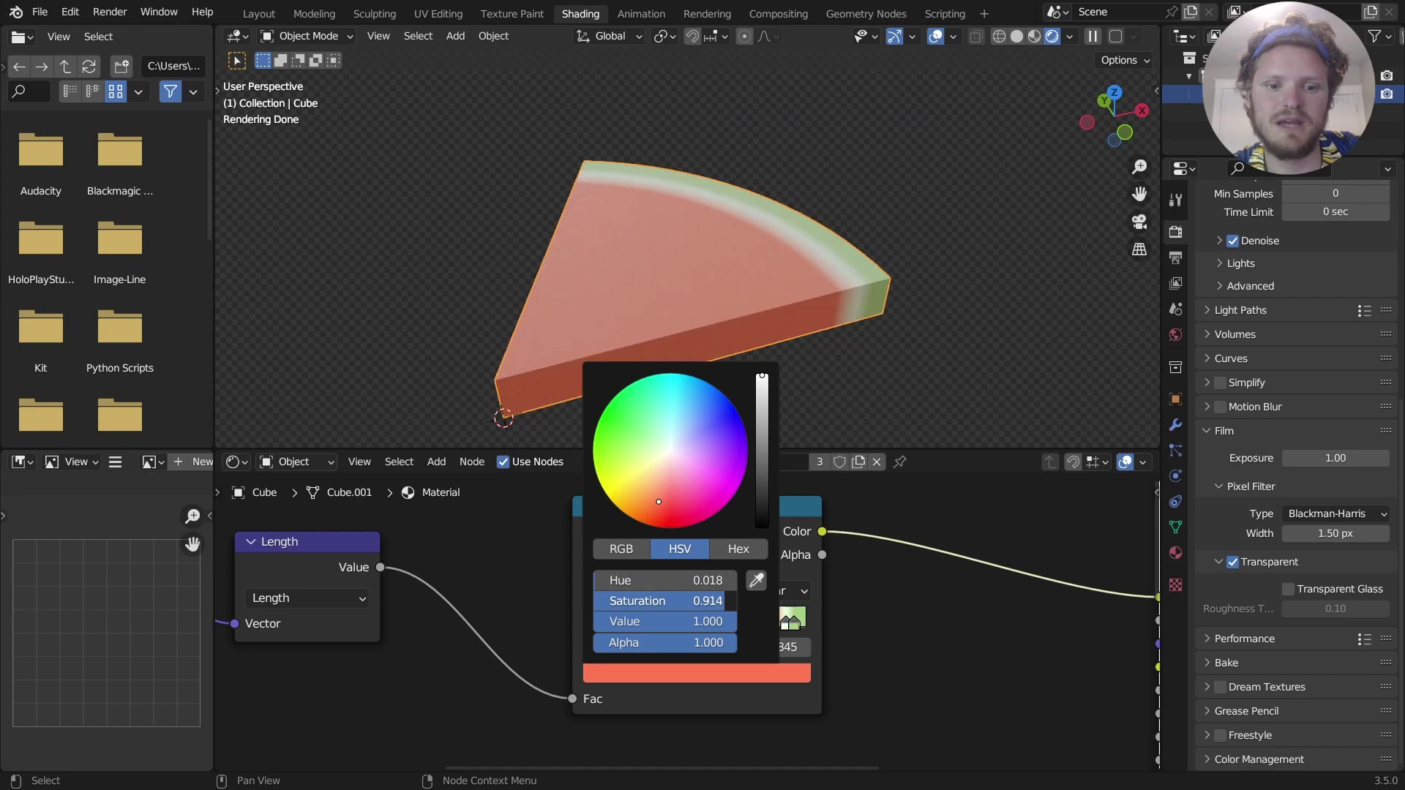
middle_click_drag(724, 257, 657, 293)
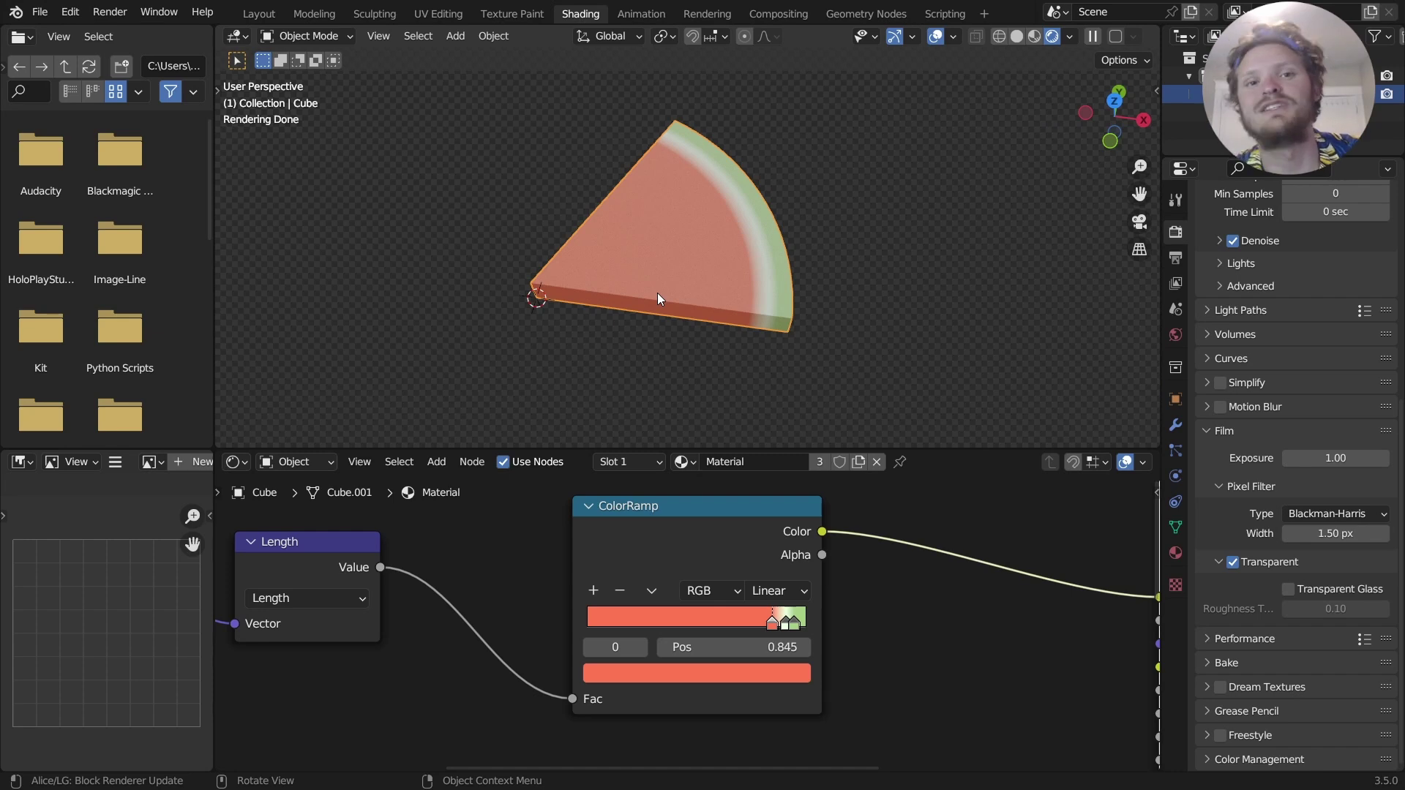
Add a Noise Texture node below the Multiply and Length nodes and preview its Fac output on the slice.
scroll(568, 552, "down", 4)
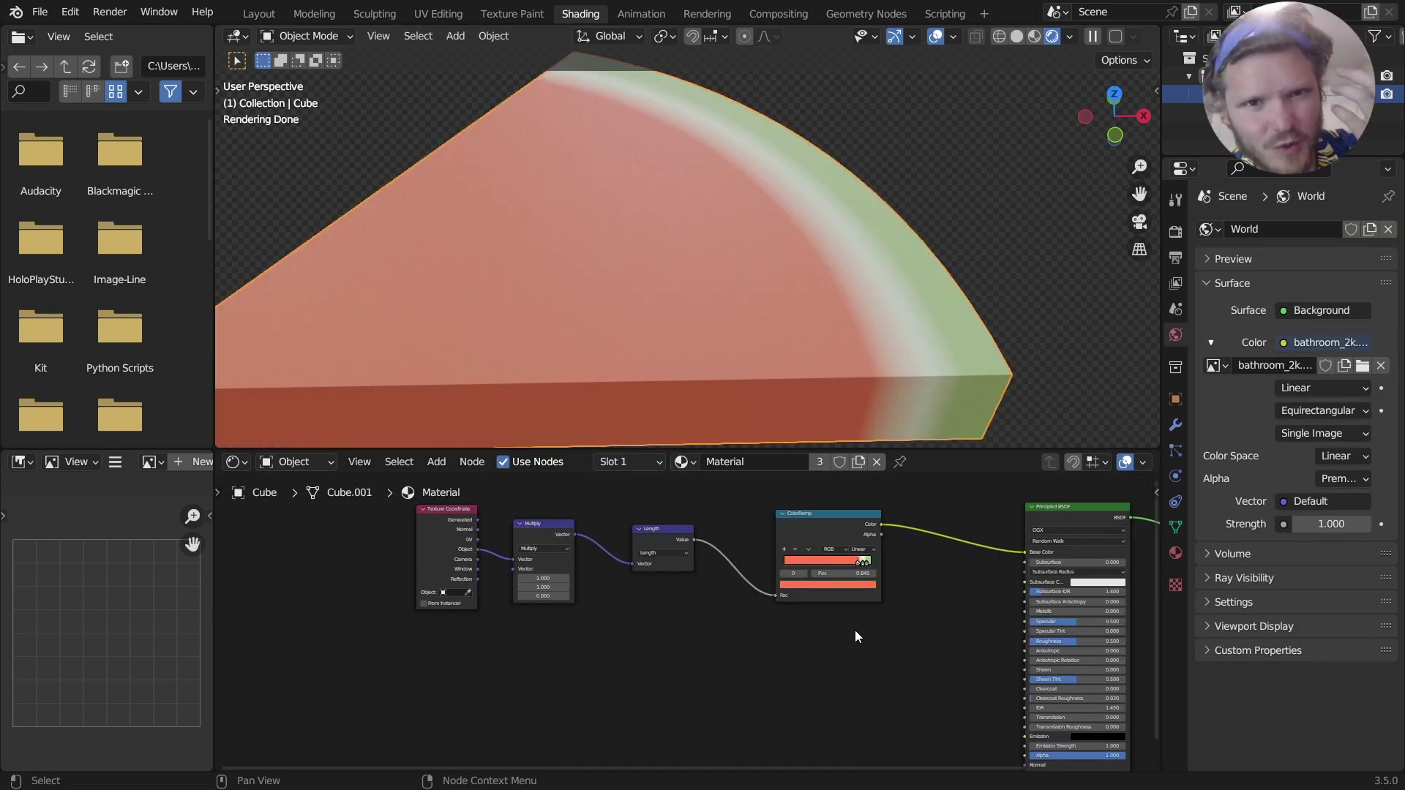
scroll(664, 615, "up", 2)
key("shift+a")
left_click(637, 575)
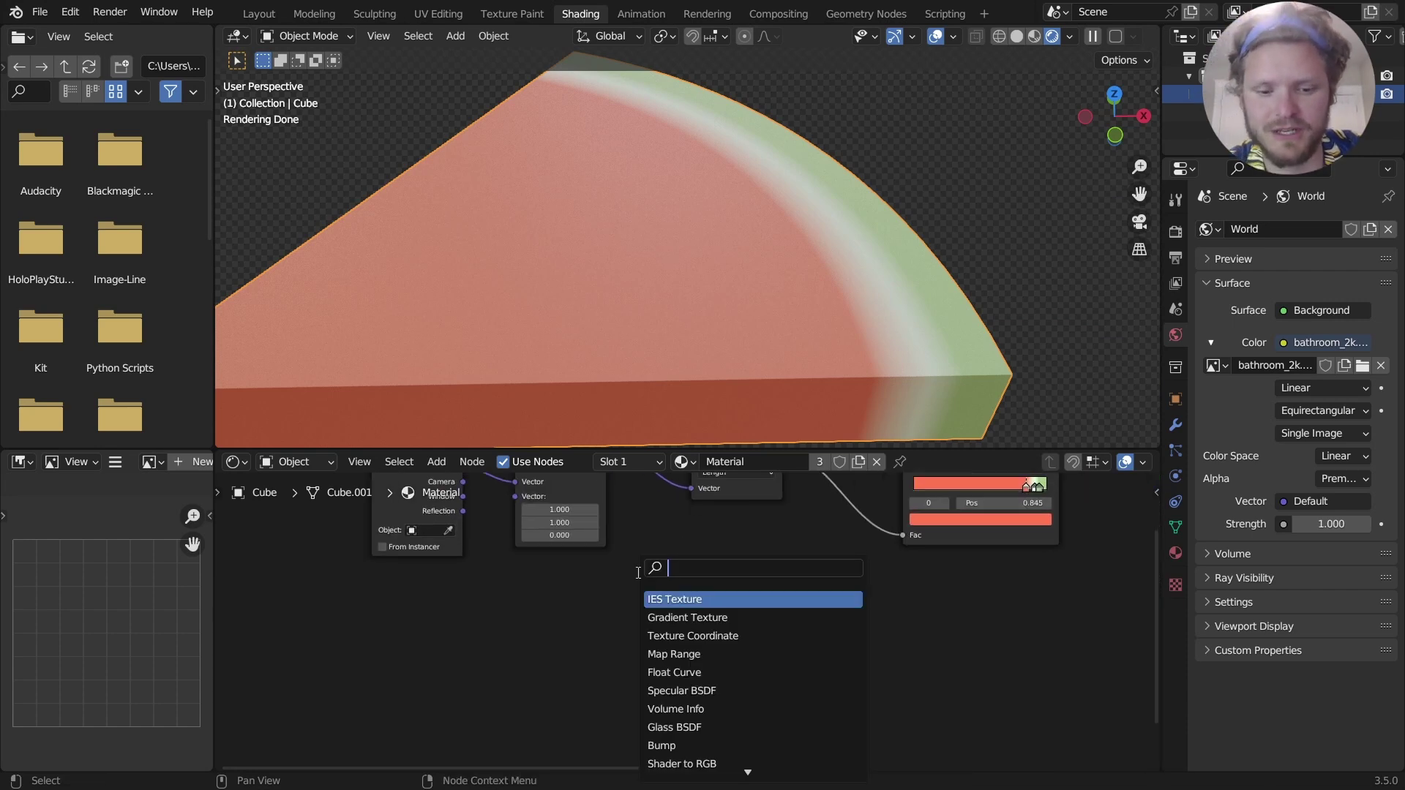
type("noise")
key("Return")
left_click(628, 590)
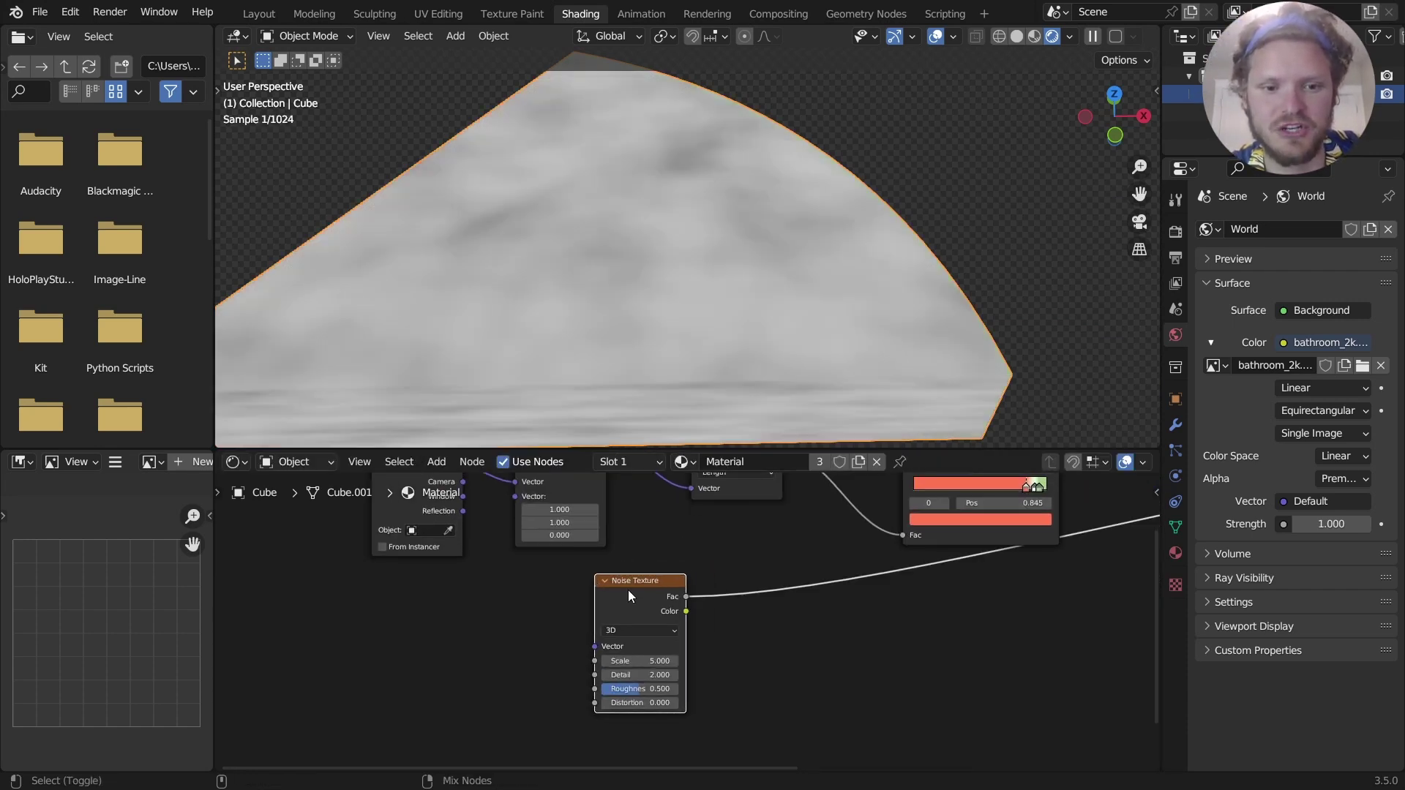
Mark the stretched noise on the slice's side with an annotation stroke and undo it.
scroll(643, 302, "down", 4)
middle_click_drag(643, 301, 663, 253)
mouse_move(540, 331)
left_mouse_down()
mouse_move(735, 334)
mouse_move(593, 333)
left_mouse_up()
key("ctrl+z")
Connect Texture Coordinate's Object output to the Noise Texture's Vector, space the coordinate node out, and add a reroute on both links.
middle_click_drag(499, 612, 612, 646)
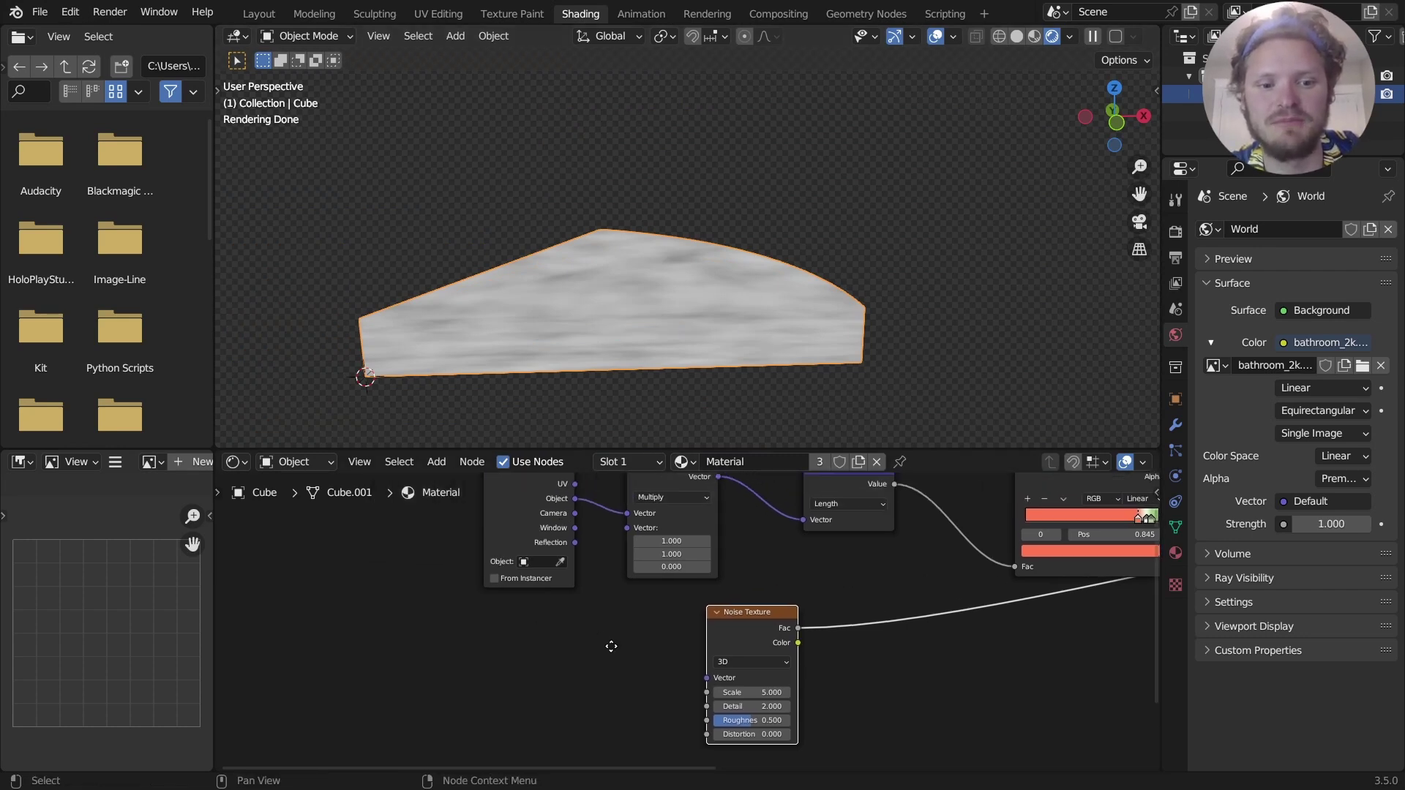
left_click_drag(575, 501, 708, 680)
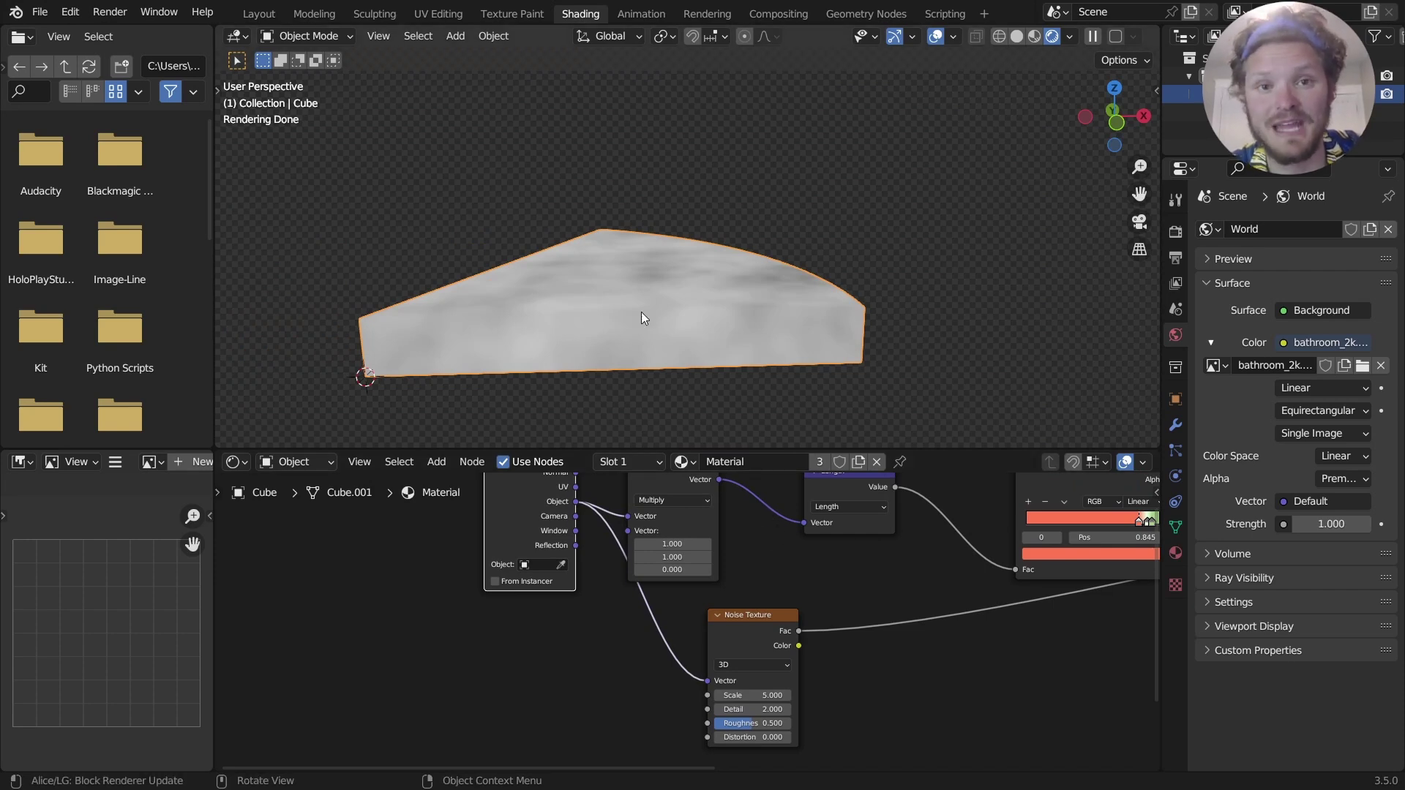
middle_click_drag(562, 480, 630, 541)
left_click_drag(631, 541, 493, 535)
right_click_drag(562, 532, 625, 642, "shift")
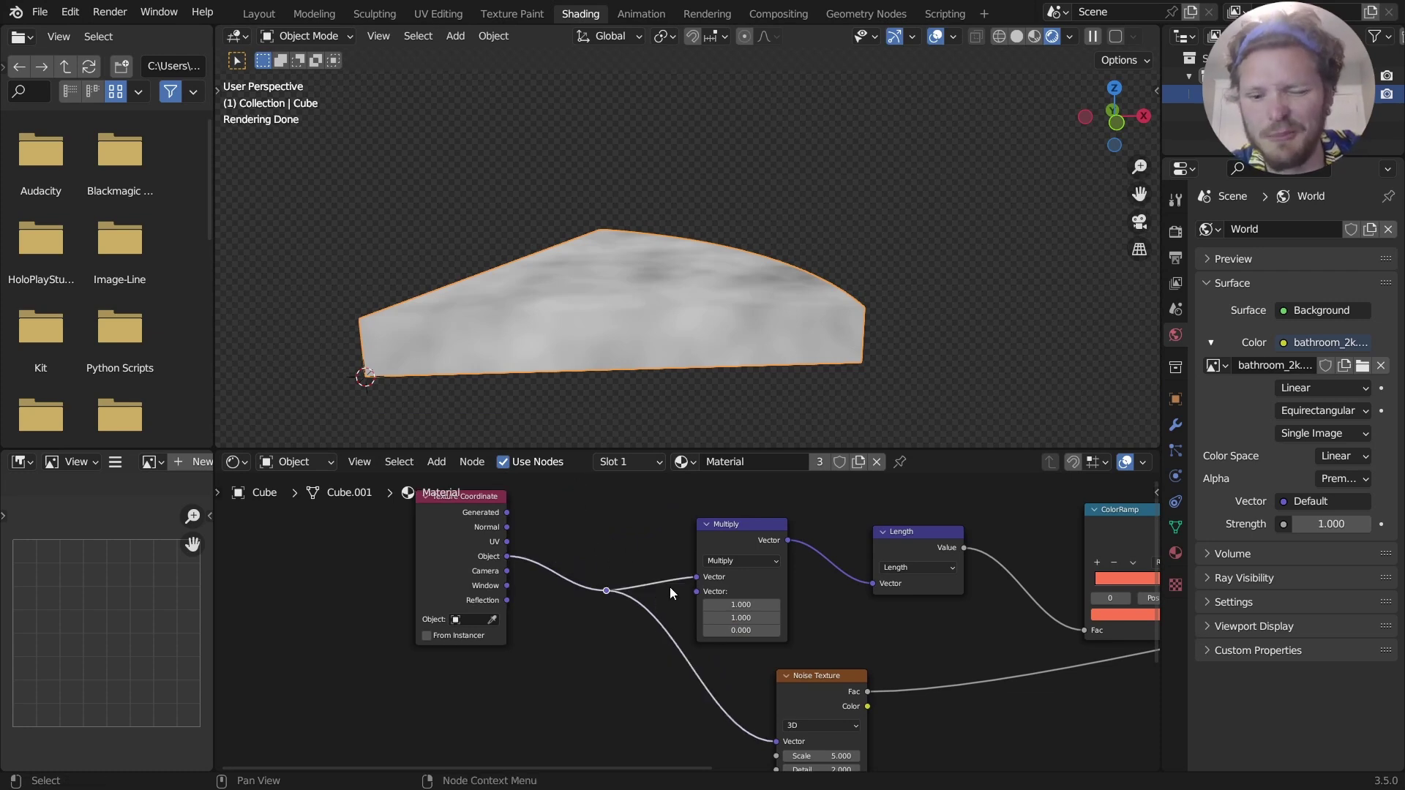
Set the Noise Texture's Scale to 25.
middle_click_drag(670, 592, 370, 540)
double_click(533, 707)
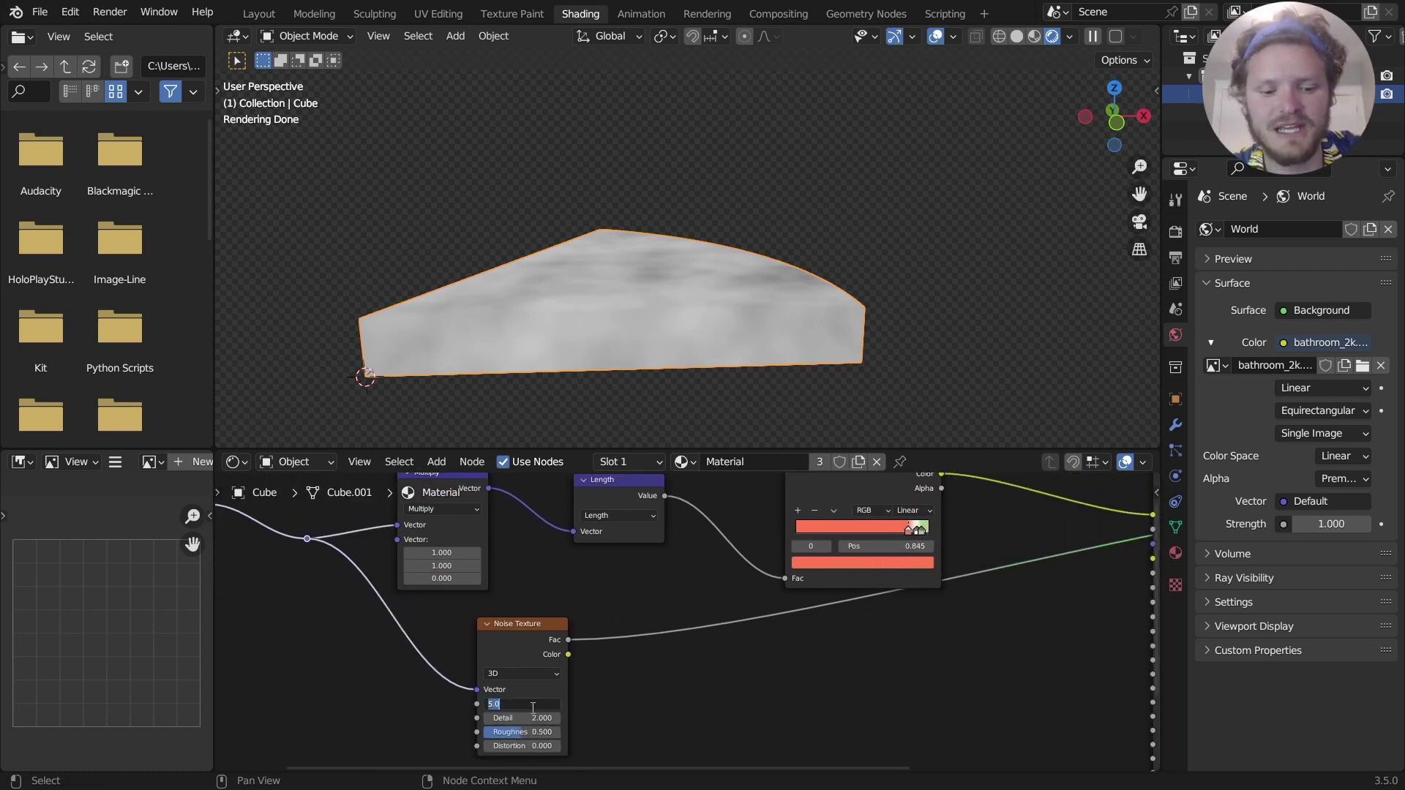
type("25")
key("Return")
Insert a Bump node after the Noise Texture and feed the noise Fac into its Height input.
key("shift+a")
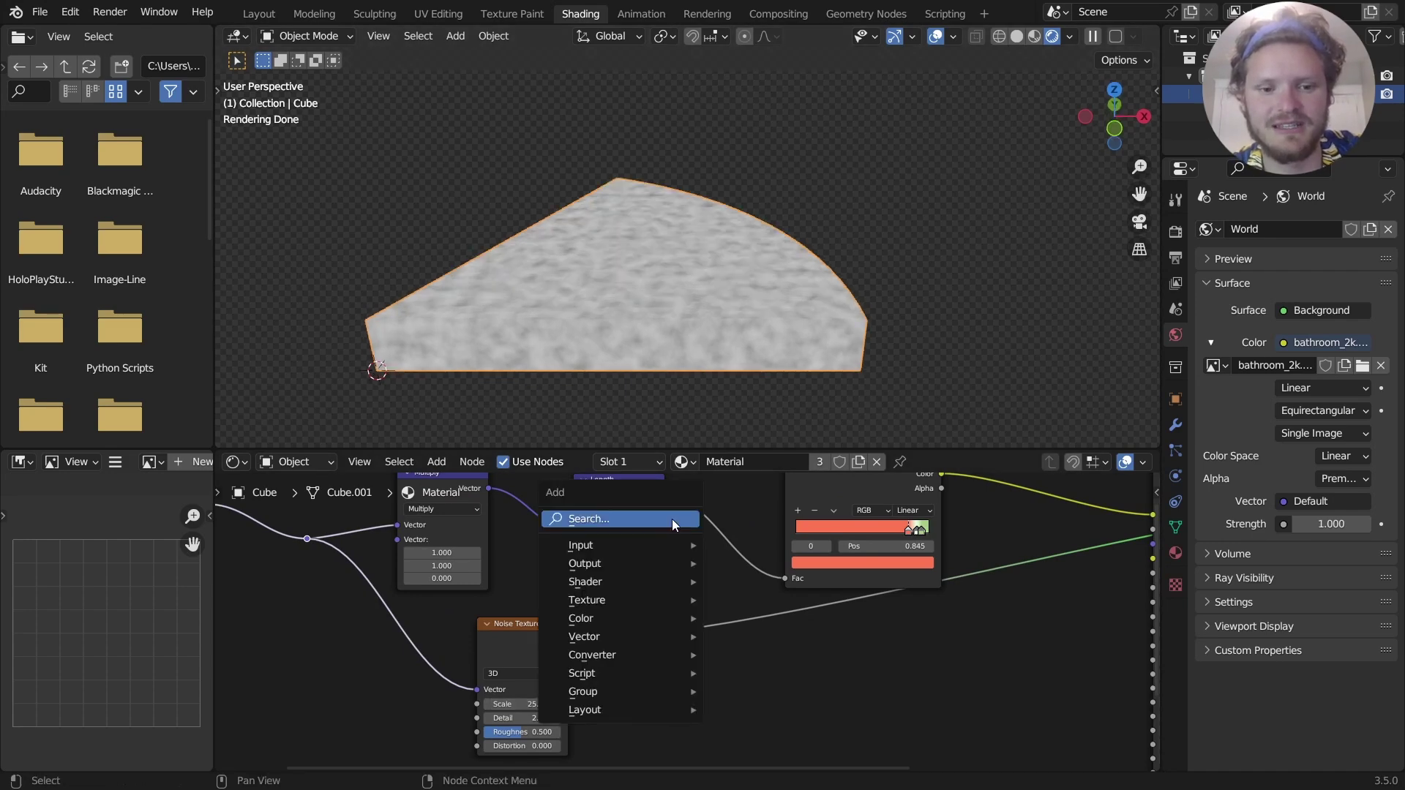
type("bump")
key("Return")
left_click(680, 648)
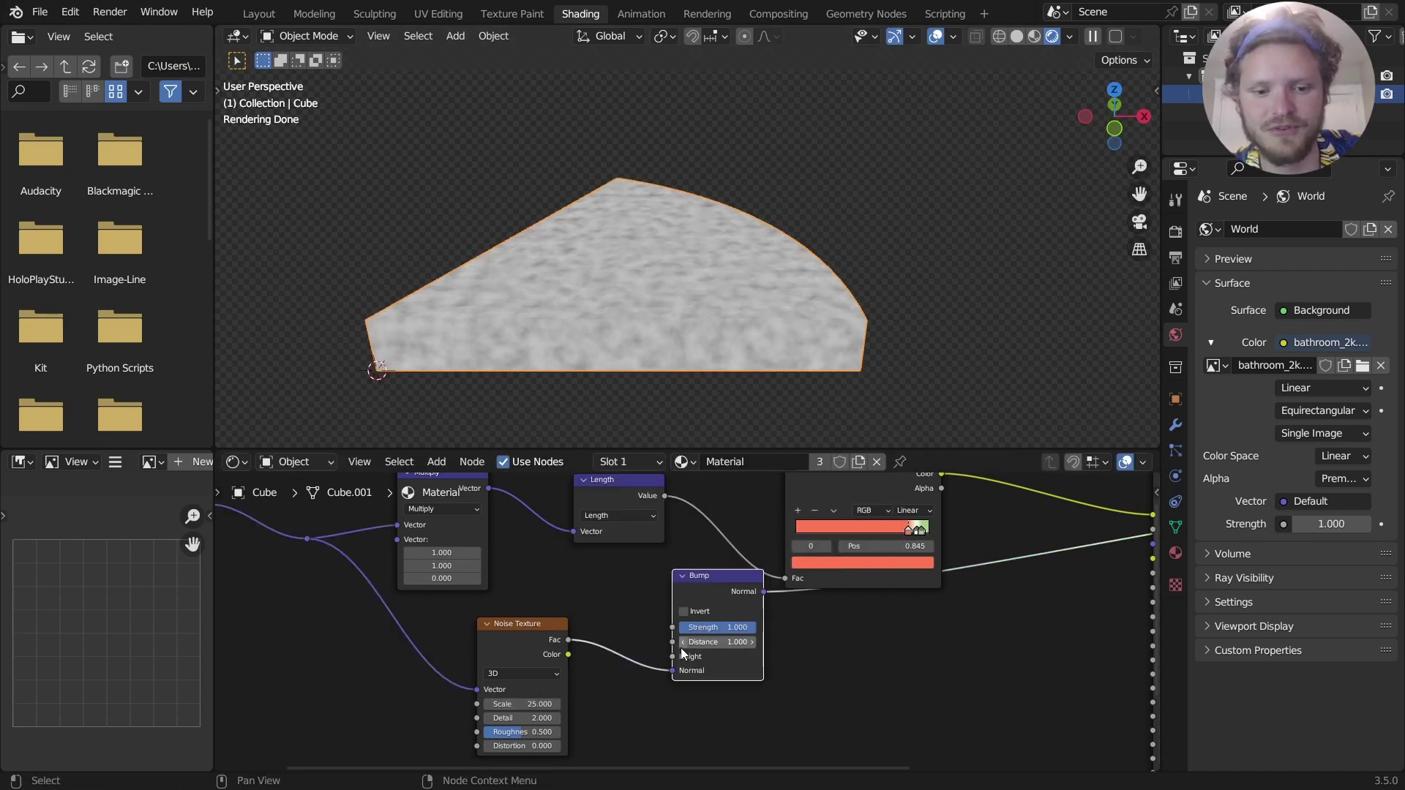
left_click_drag(672, 671, 673, 656)
Connect the Bump's Normal to the Principled BSDF's Normal and output the BSDF to the surface again.
middle_click_drag(798, 635, 564, 599)
right_click_drag(531, 577, 912, 722, "alt")
scroll(944, 559, "down", 2)
middle_click_drag(678, 296, 648, 335)
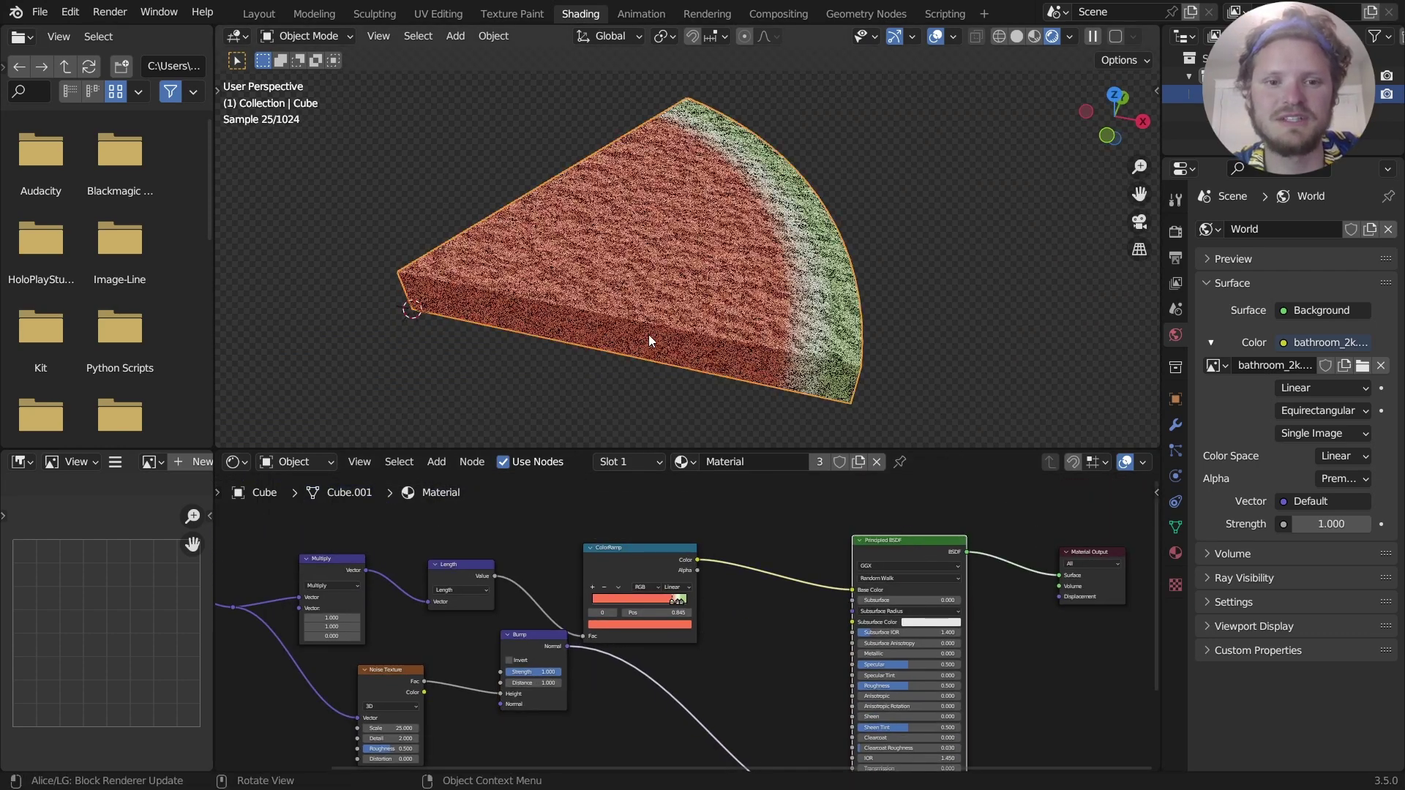
Set the Noise Texture's Detail to 4.
scroll(666, 278, "up", 2)
middle_click_drag(561, 633, 752, 575)
scroll(614, 641, "up", 3)
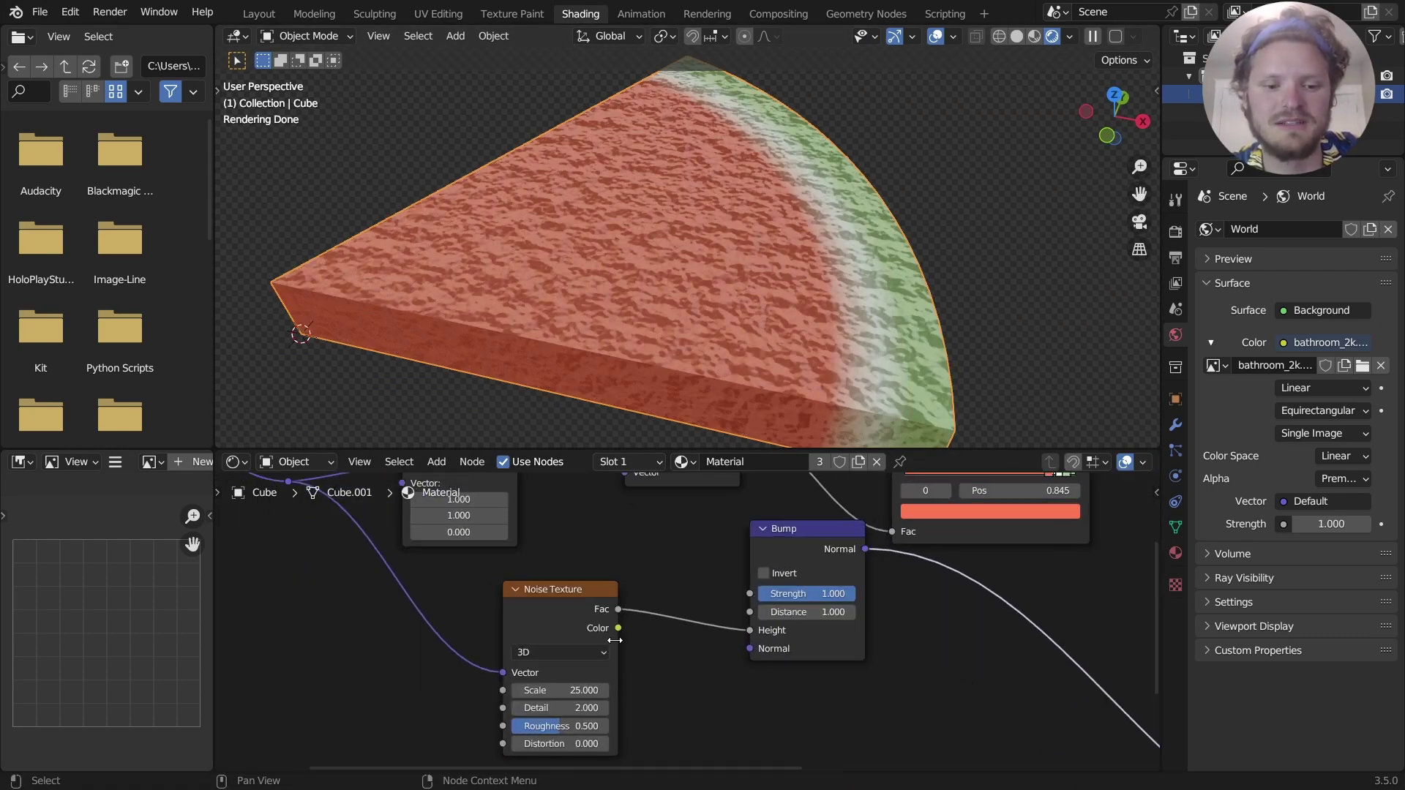
middle_click_drag(620, 694, 678, 652)
scroll(678, 652, "up", 3)
left_click(611, 677)
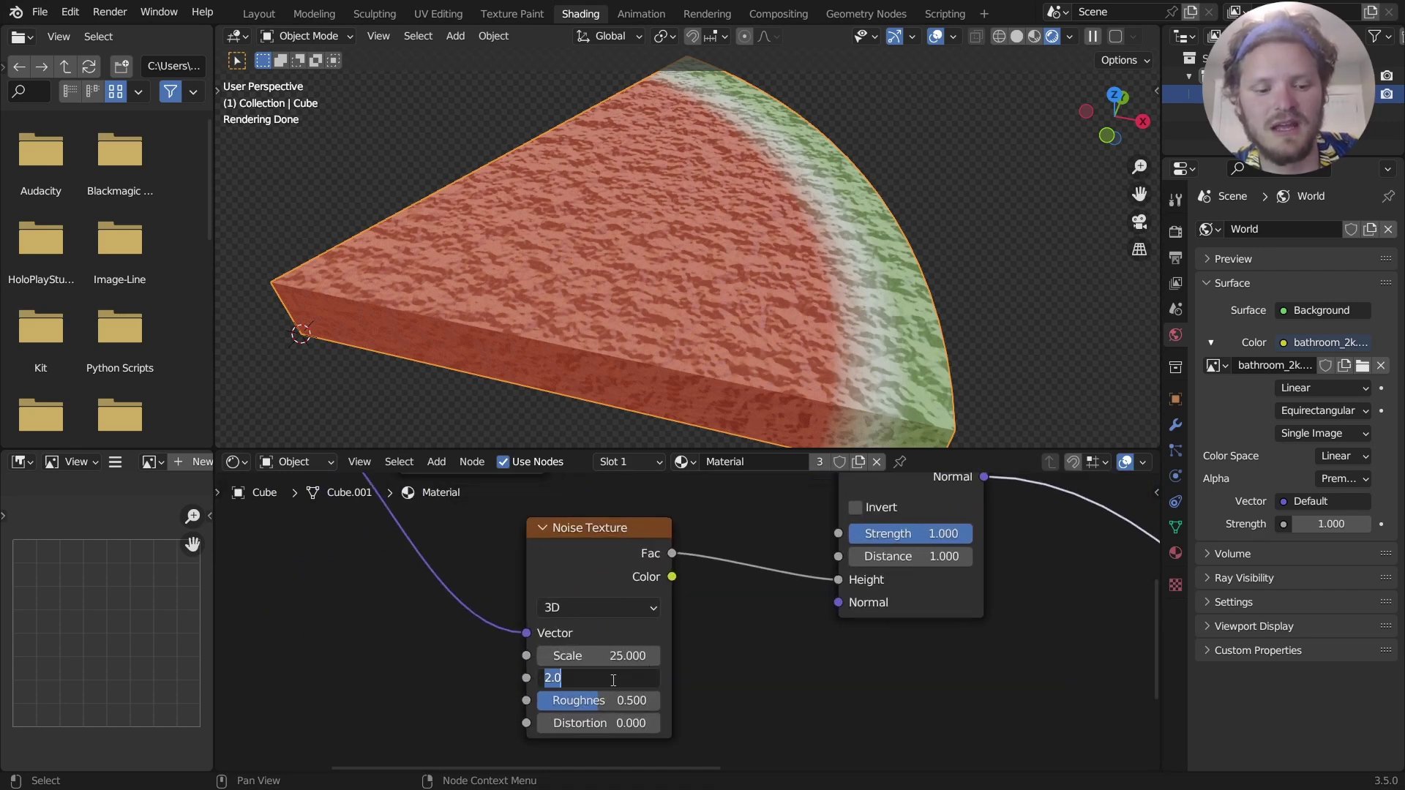
type("4")
key("Return")
Set the Noise Texture's Detail to 3 and its Roughness to 0.680.
double_click(631, 678)
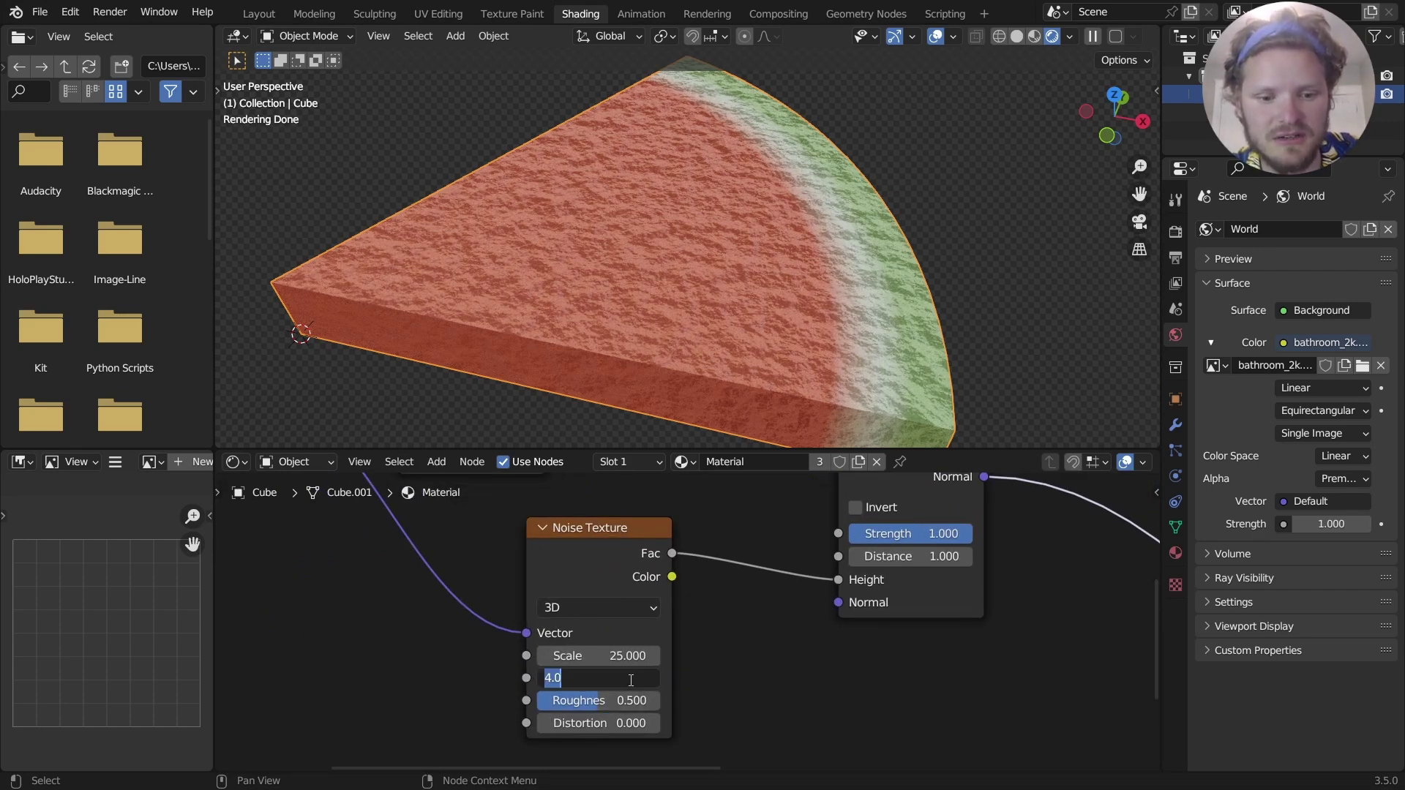
type("3")
key("Return")
left_click_drag(635, 704, 654, 704)
Set the Bump node's Strength to 0.15.
left_click(911, 534)
type("0.15")
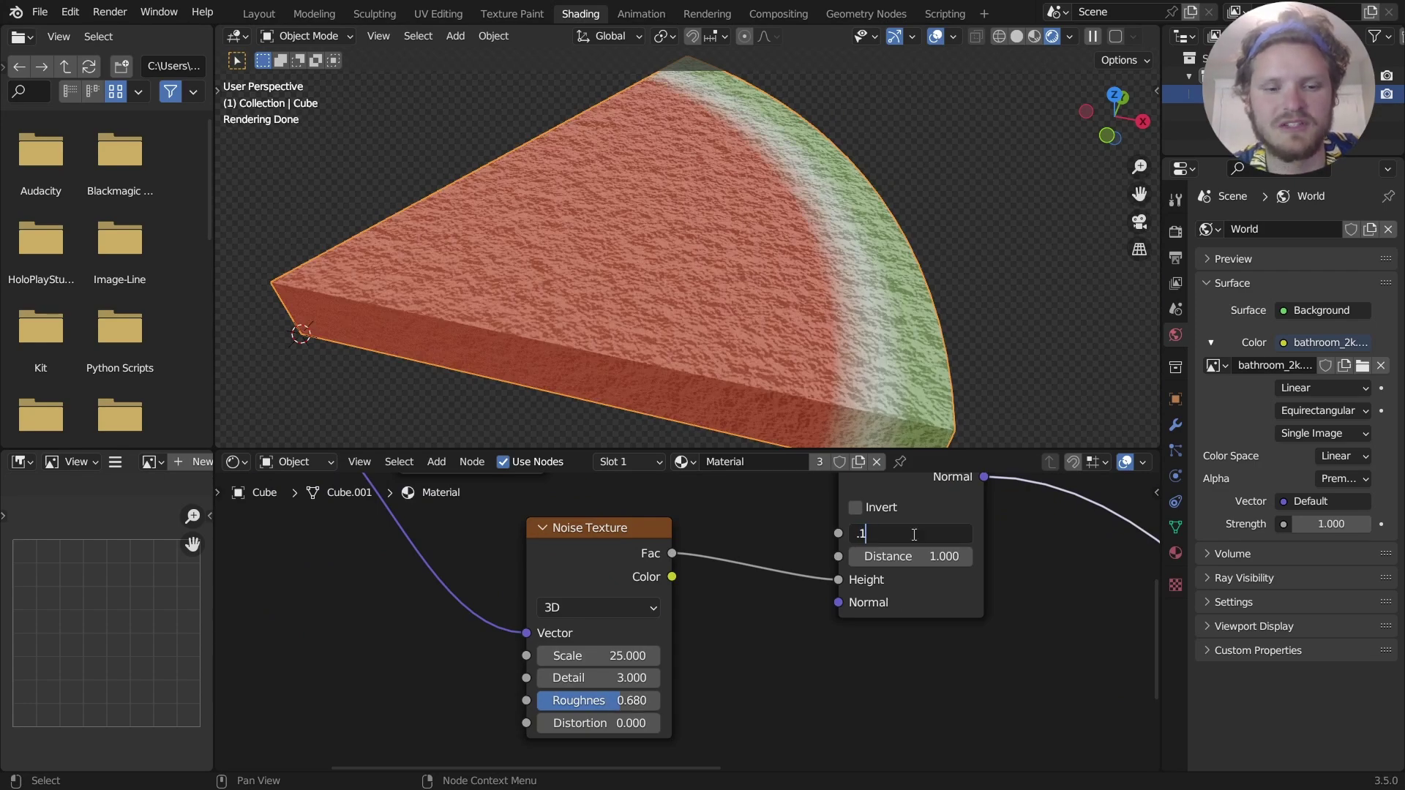
key("Return")
scroll(658, 242, "up", 5)
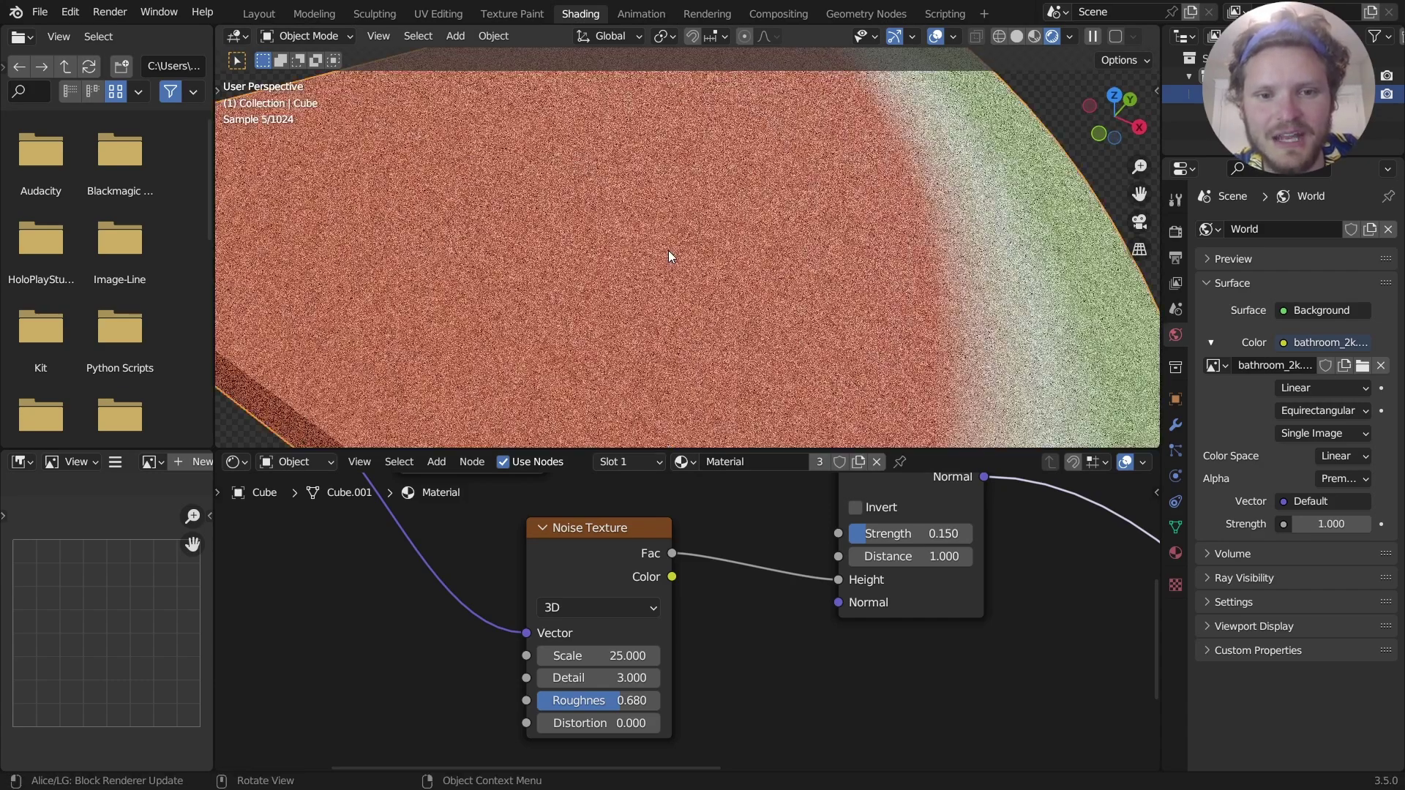
Lower the Principled BSDF's Roughness to 0.107 to make the slice glossier.
middle_click_drag(992, 615, 819, 656)
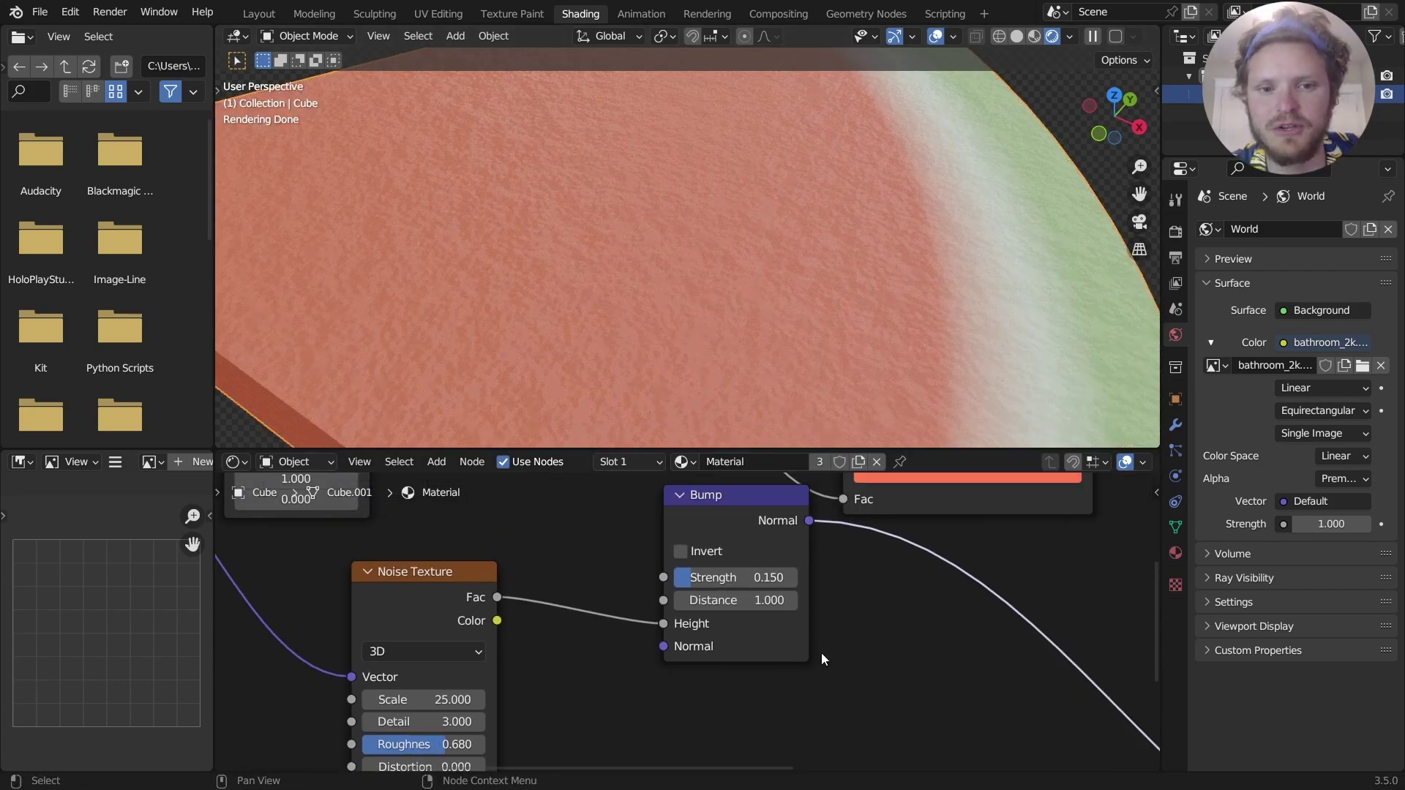
scroll(843, 631, "down", 4)
middle_click_drag(1008, 629, 938, 647)
scroll(937, 647, "down", 2)
scroll(745, 630, "up", 7)
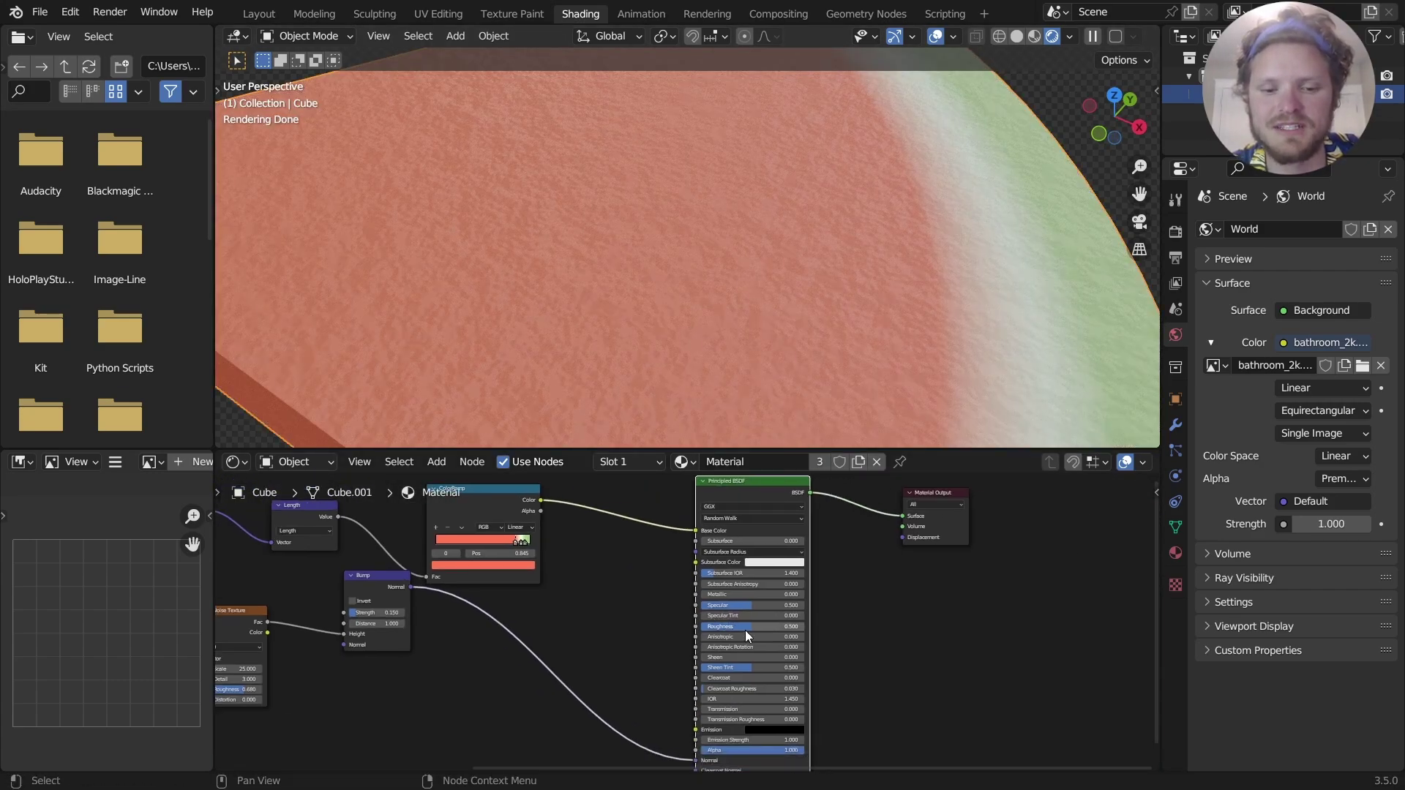
left_click_drag(787, 631, 734, 631)
scroll(688, 298, "down", 5)
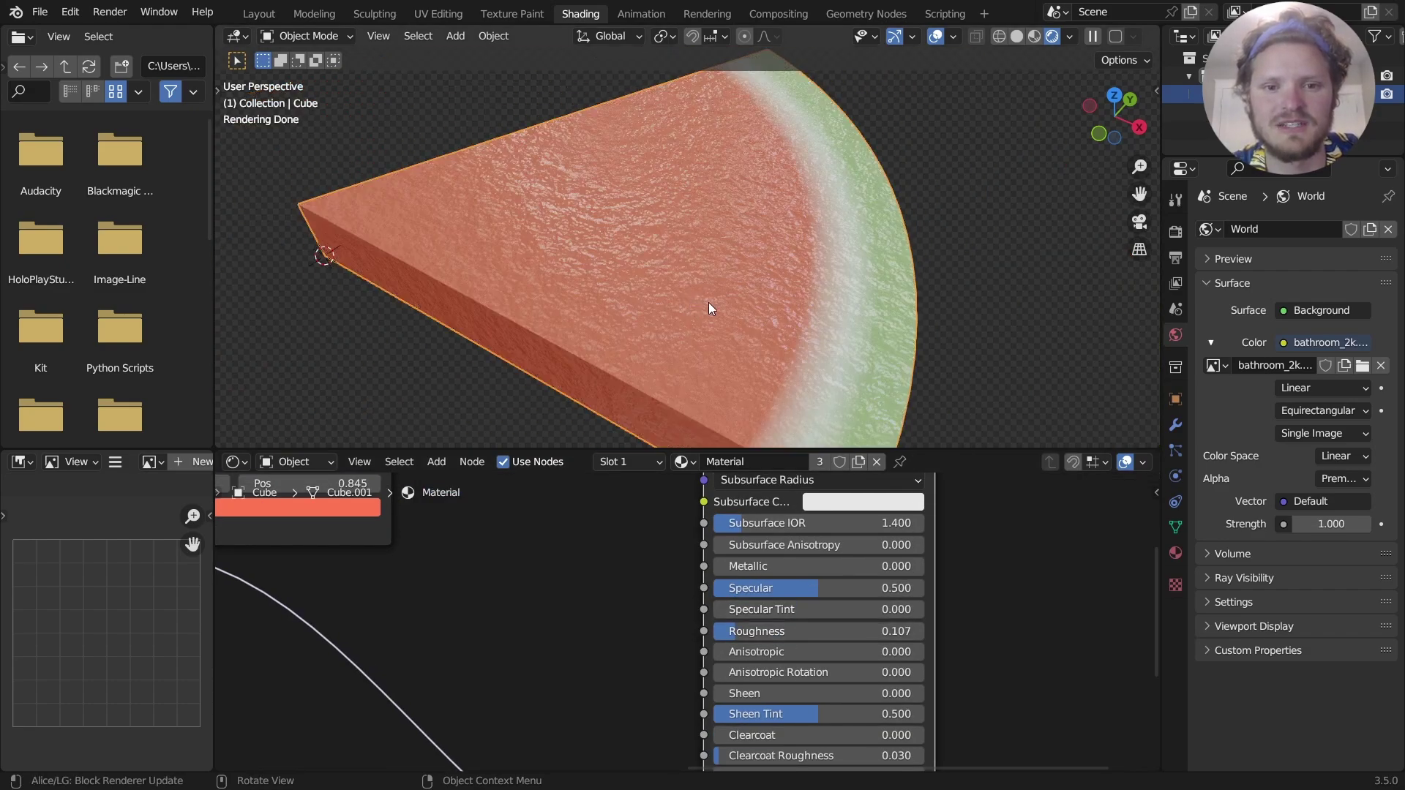
middle_click_drag(709, 302, 753, 376)
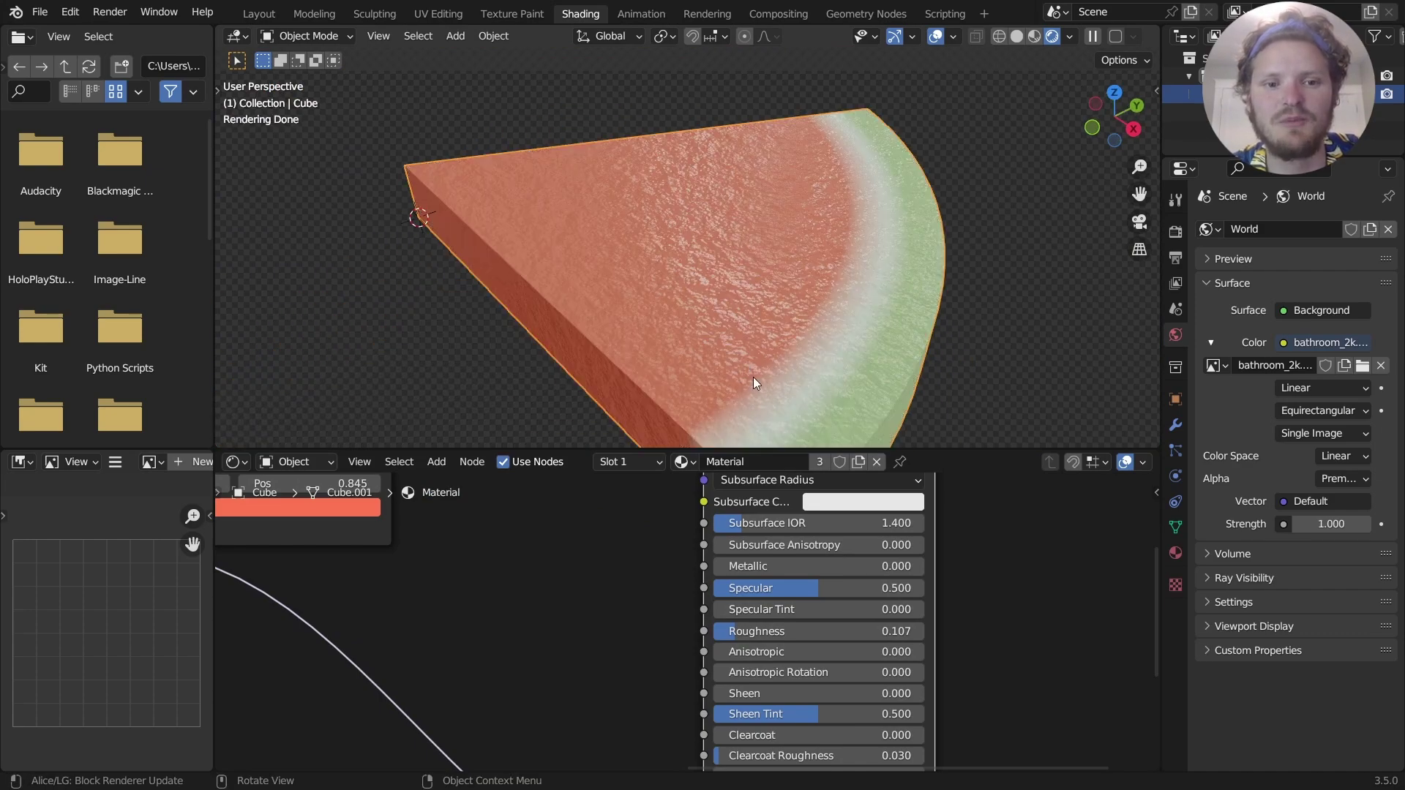
Add a Musgrave Texture node directly below the Noise Texture.
scroll(565, 609, "down", 1)
middle_click_drag(417, 637, 715, 607)
scroll(715, 608, "down", 5)
middle_click_drag(505, 604, 727, 578)
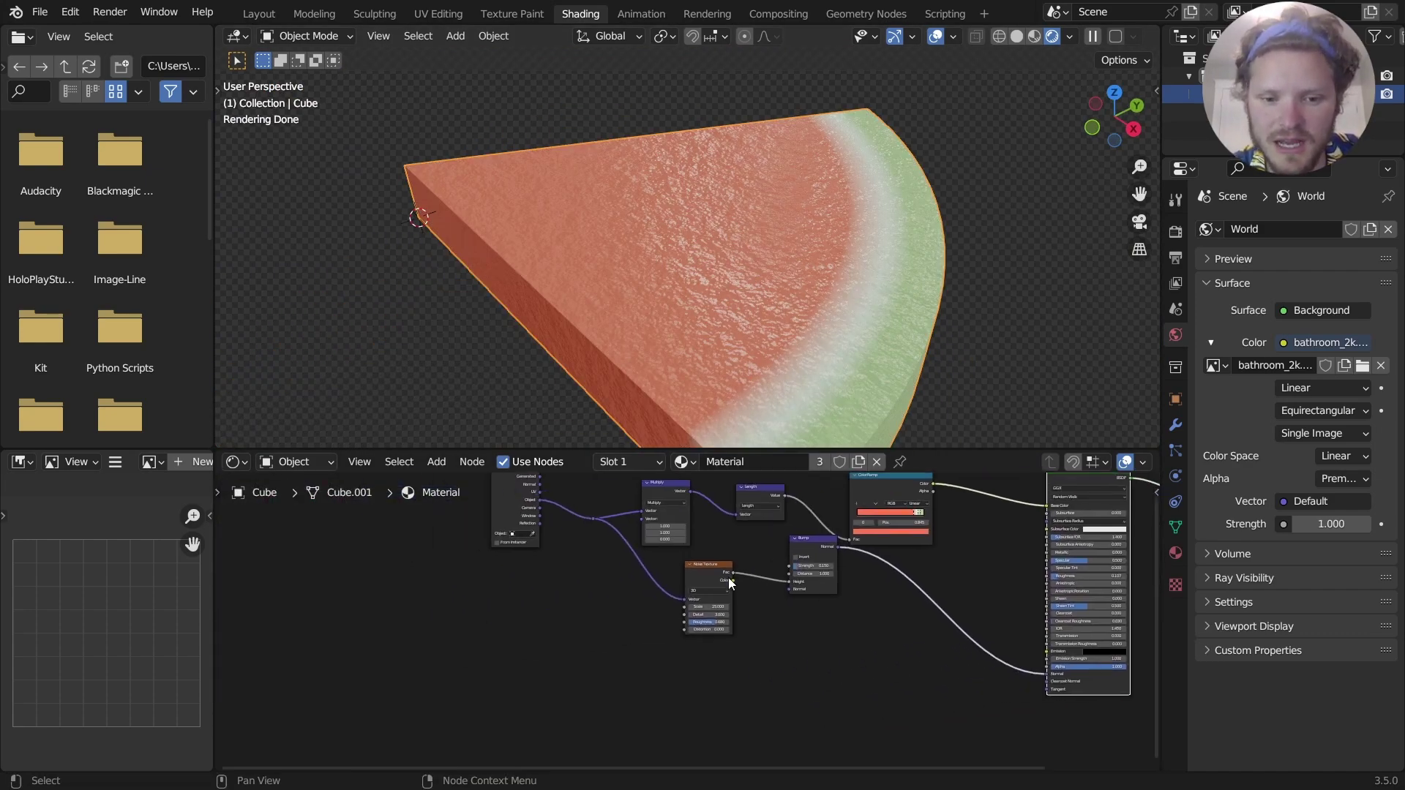
scroll(726, 575, "up", 3)
key("shift+a")
left_click(698, 543)
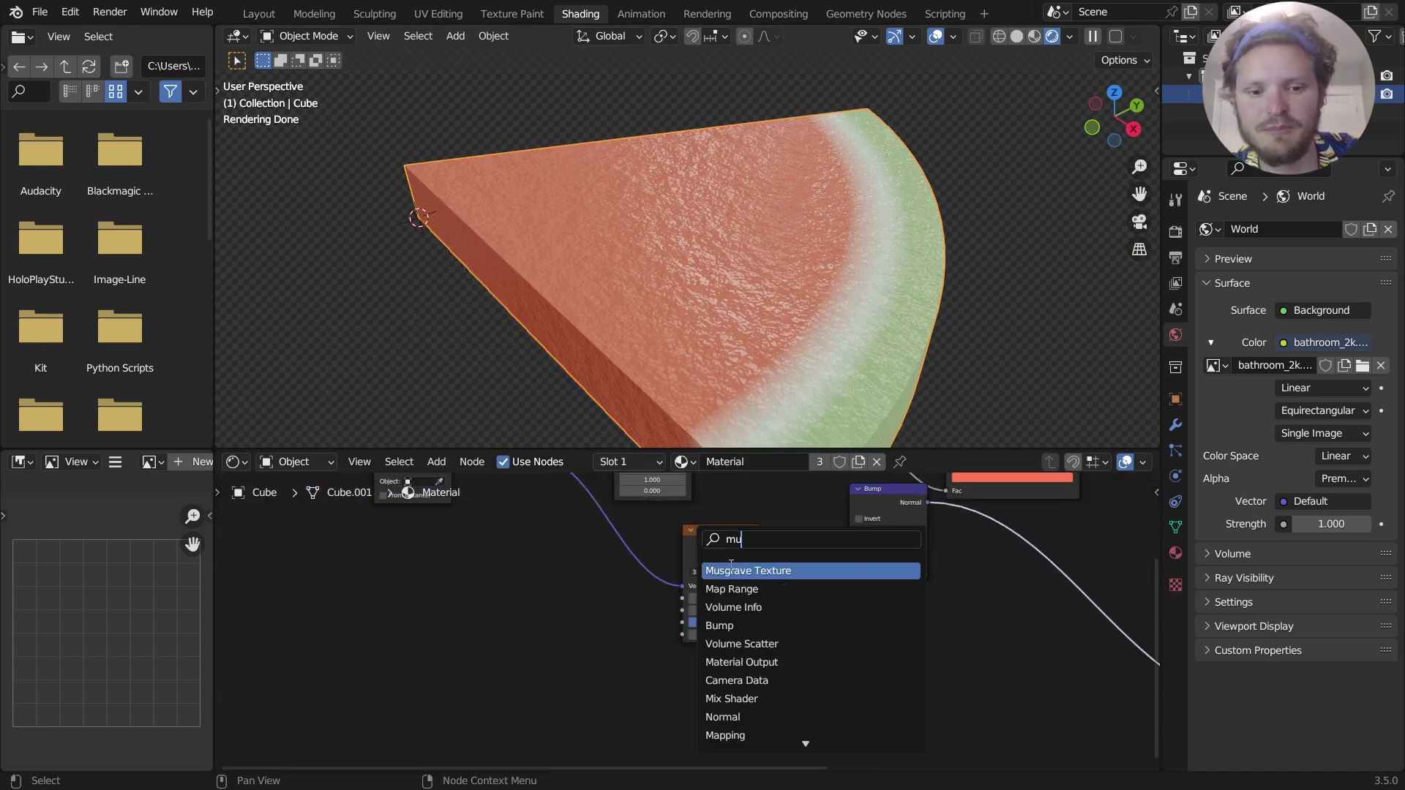
left_click(731, 568)
left_click(728, 688)
Connect the coordinate reroute to the Musgrave Texture's Vector and preview its Height on the slice.
scroll(645, 667, "down", 3)
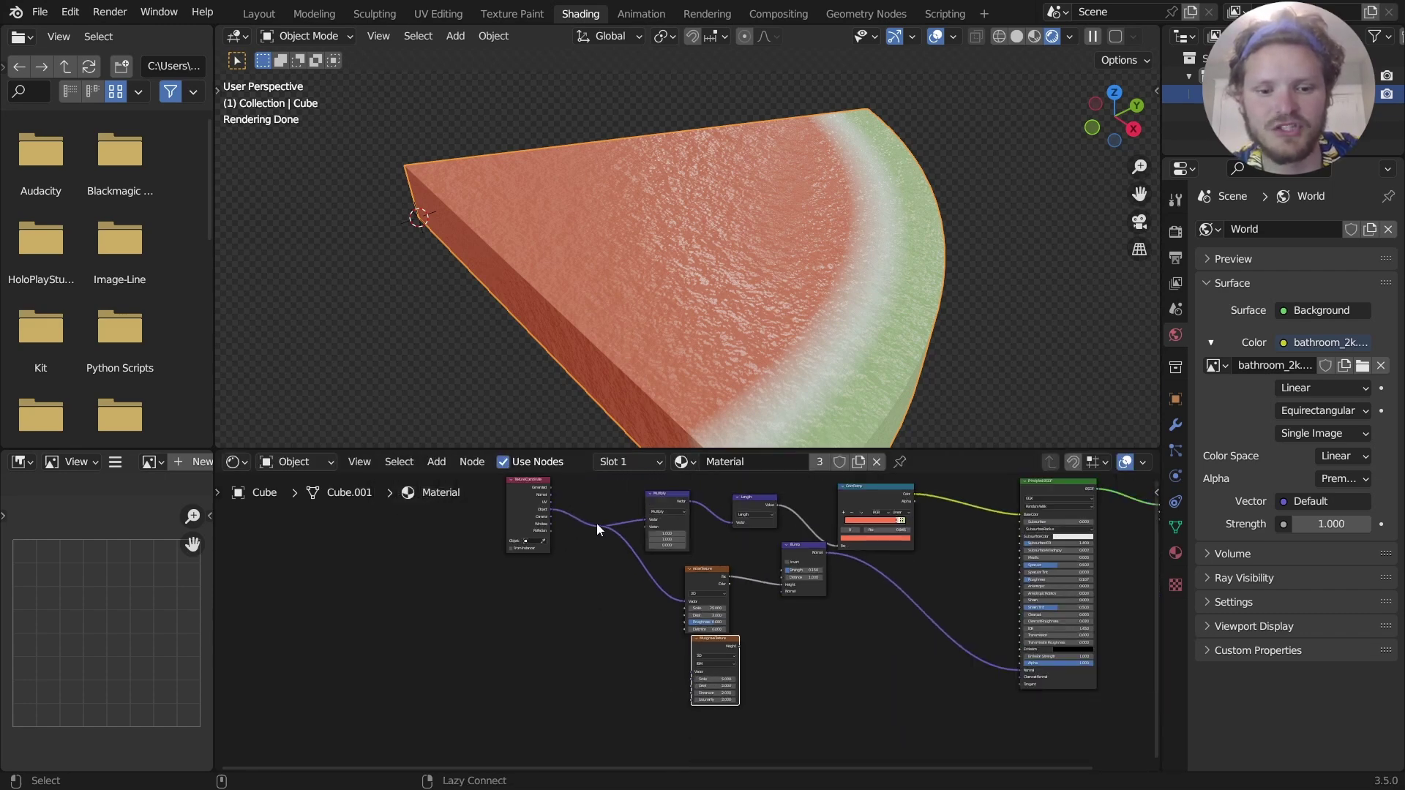
scroll(702, 666, "up", 3)
left_click(731, 657, "ctrl+shift")
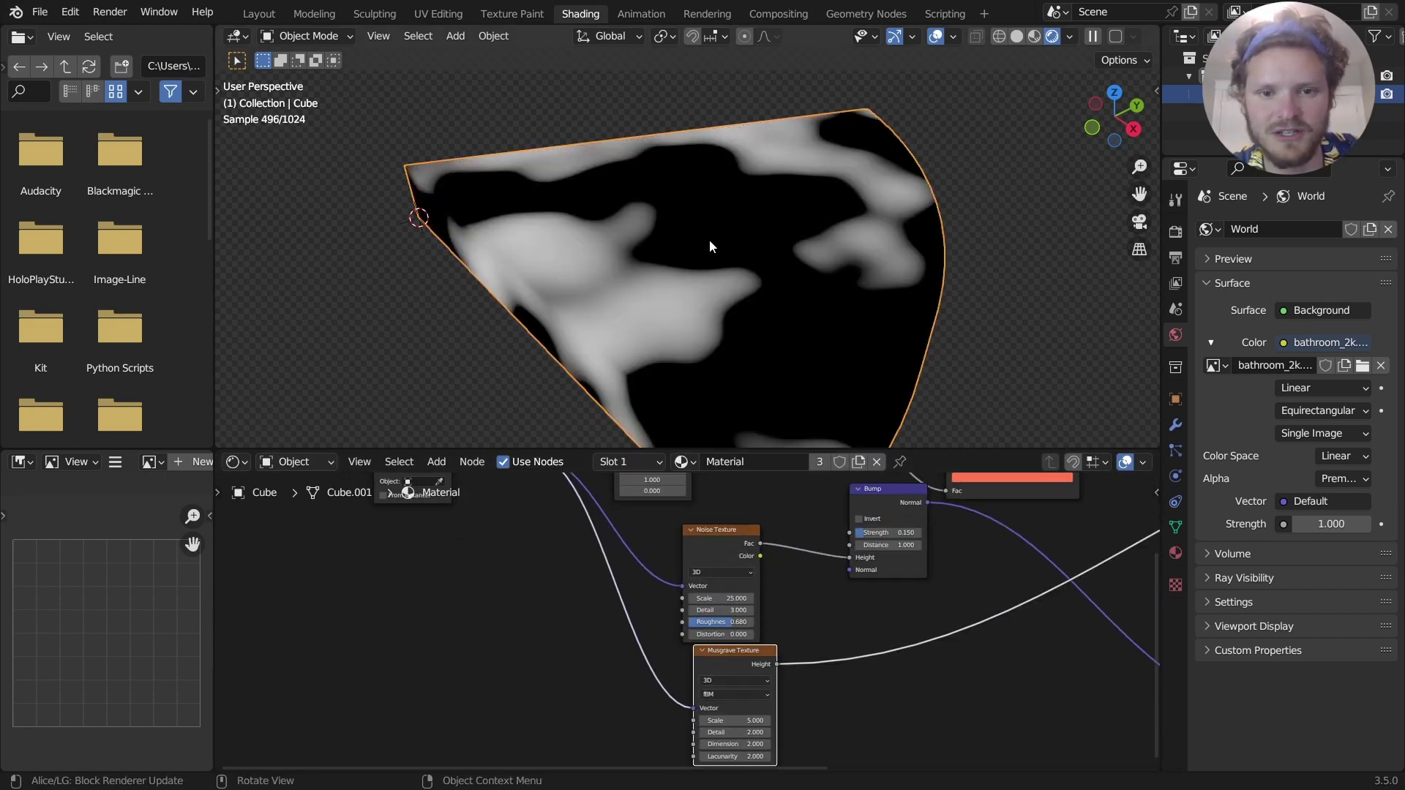
middle_click_drag(710, 240, 698, 323)
Make room before the Bump, insert an Add math node on its Height link, and connect the Musgrave Height to the second value.
middle_click_drag(886, 628, 692, 627)
left_click_drag(691, 500, 854, 546)
key("shift+a")
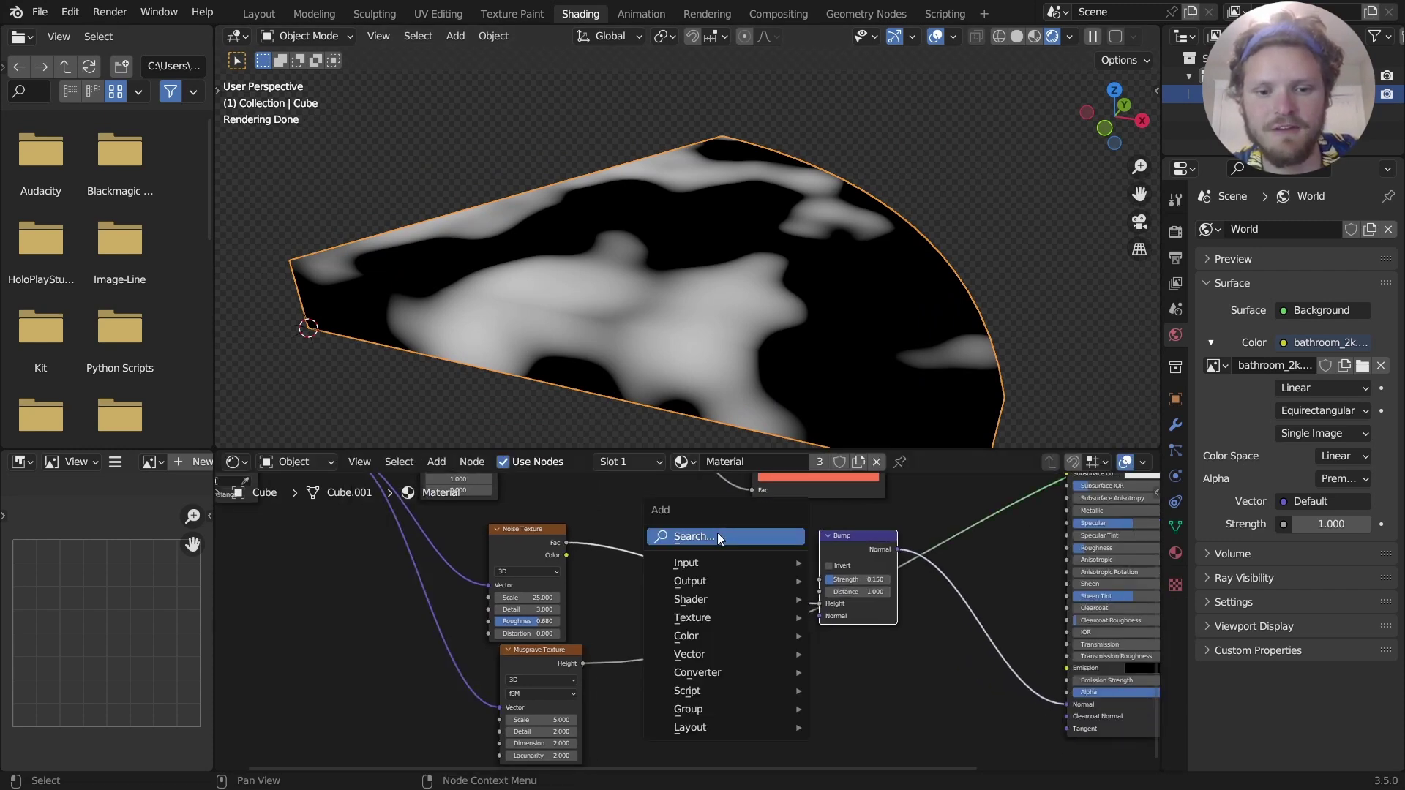
type("add")
key("Return")
left_click(701, 567)
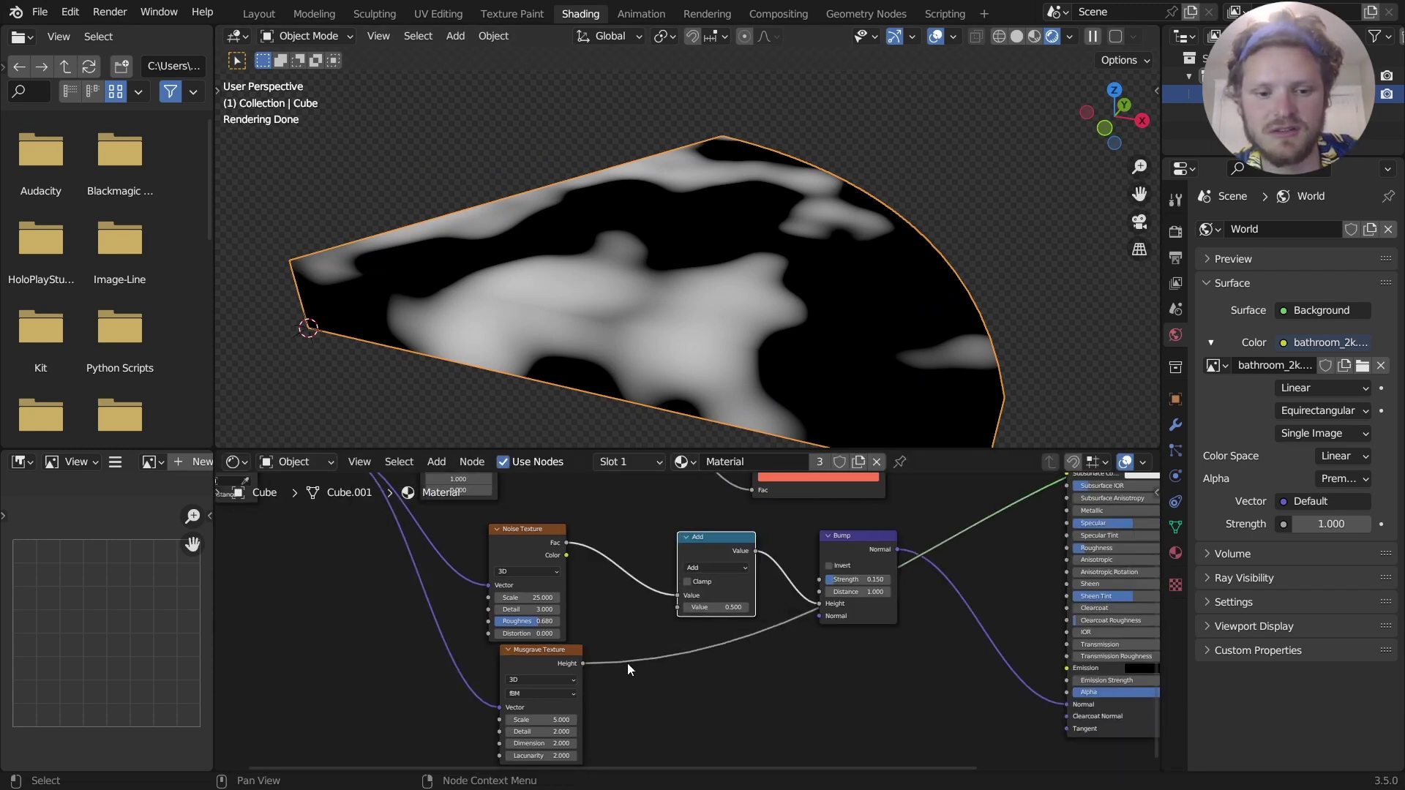
left_click_drag(582, 665, 678, 607)
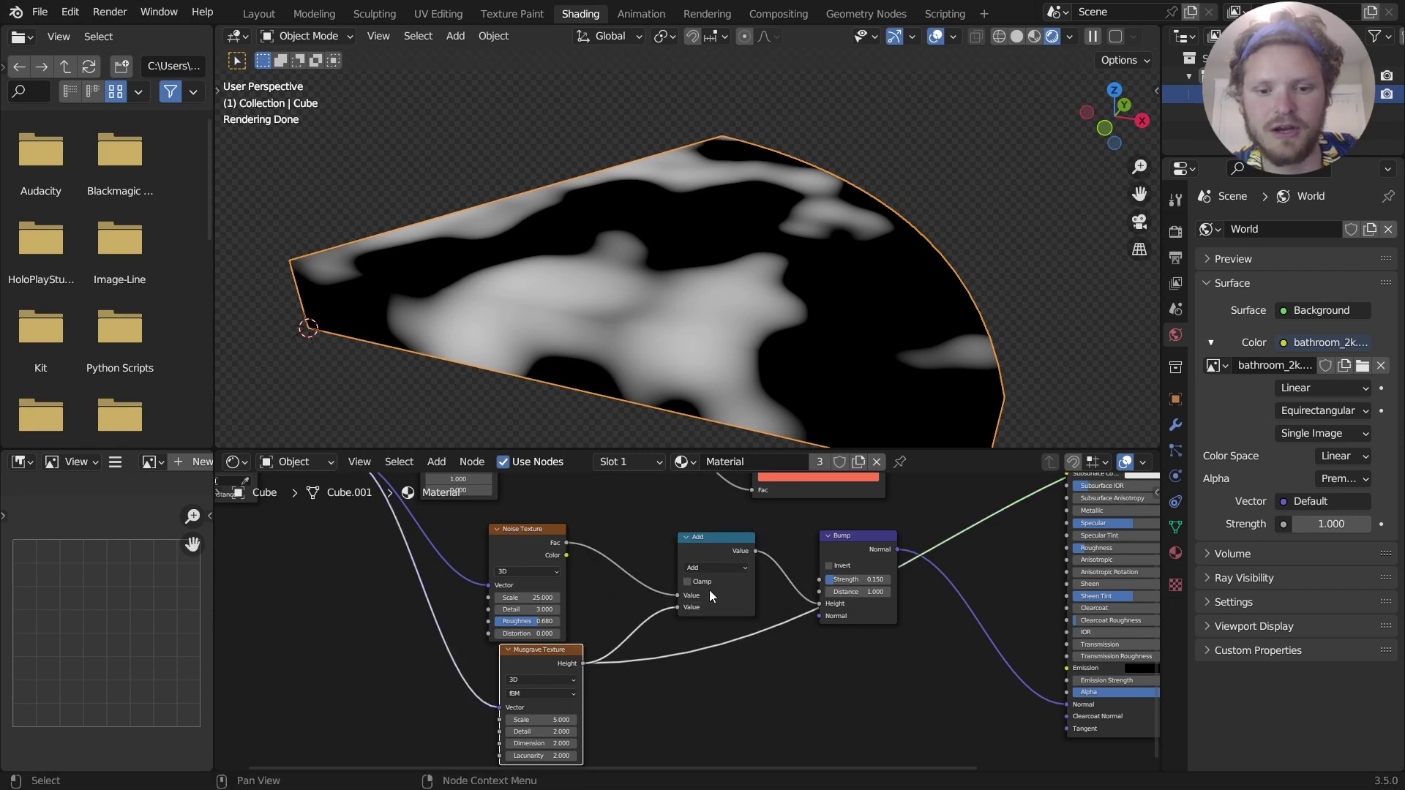
Return the slice preview to the full Principled BSDF shading and move the Musgrave Texture away from the Noise Texture.
middle_click_drag(1025, 533, 739, 648)
left_click(855, 506, "ctrl+shift")
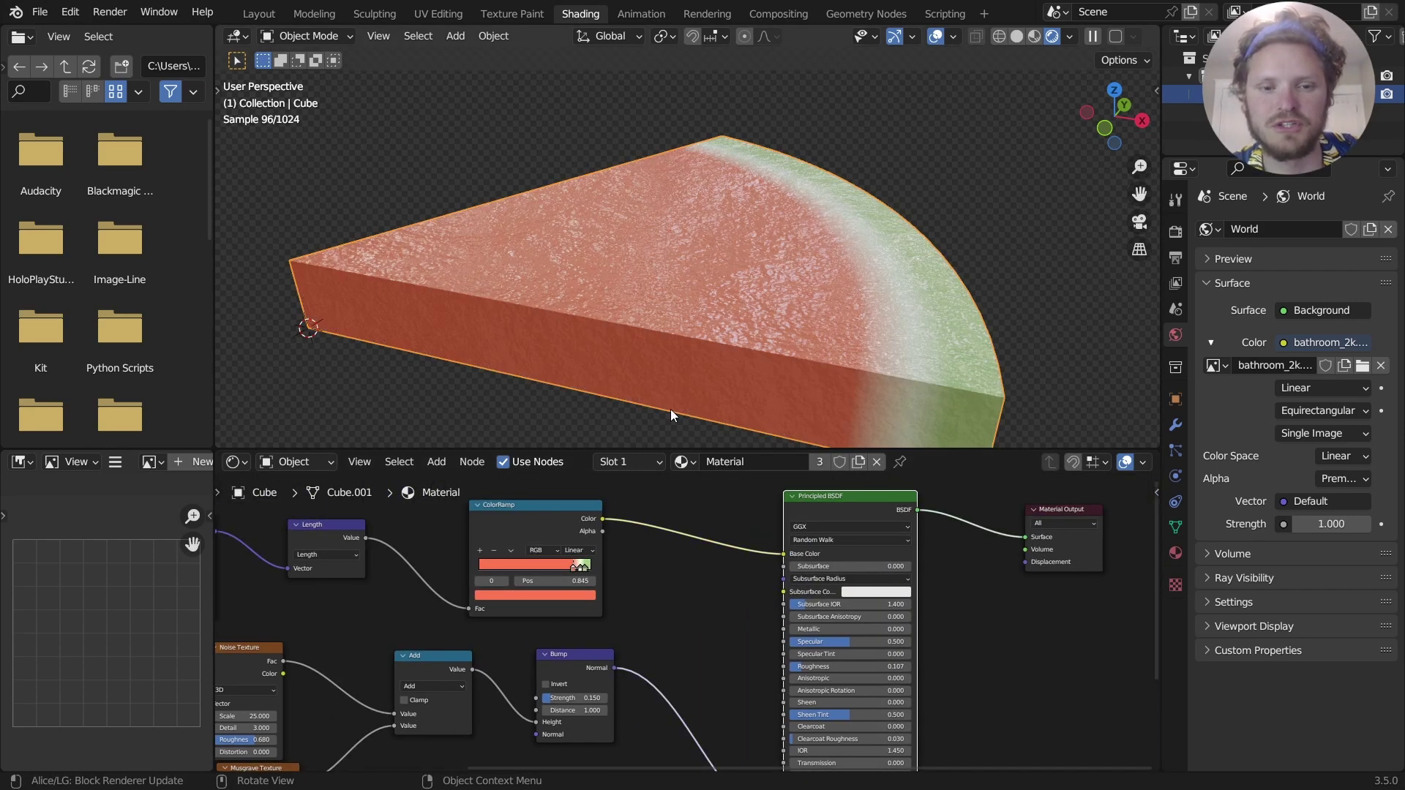
scroll(503, 628, "up", 1)
middle_click_drag(503, 628, 827, 484)
left_click_drag(547, 637, 428, 657)
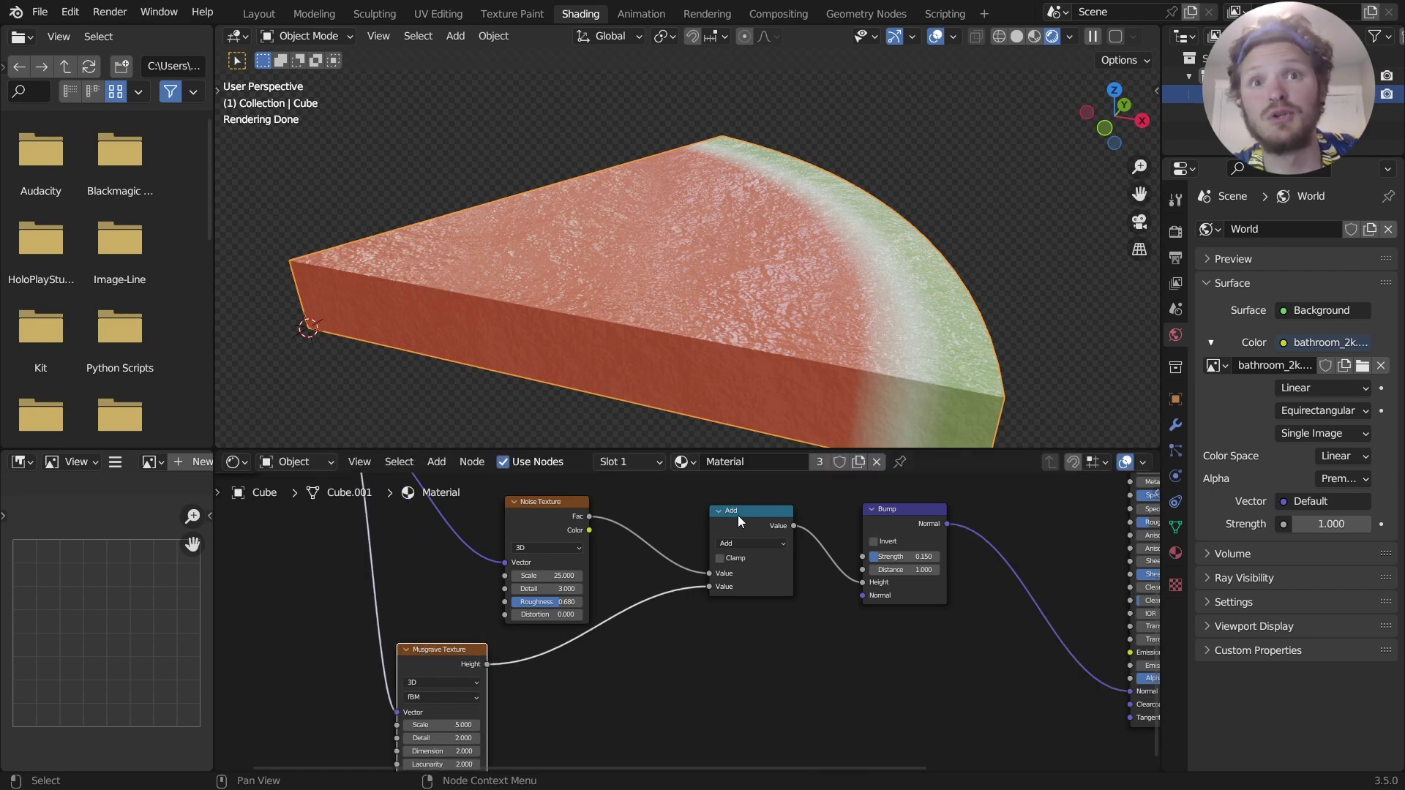
Insert a Multiply math node between the Musgrave Height and the Add node, with a multiplier of 10.
left_click_drag(737, 515, 604, 600)
left_click(626, 635)
left_click(600, 503)
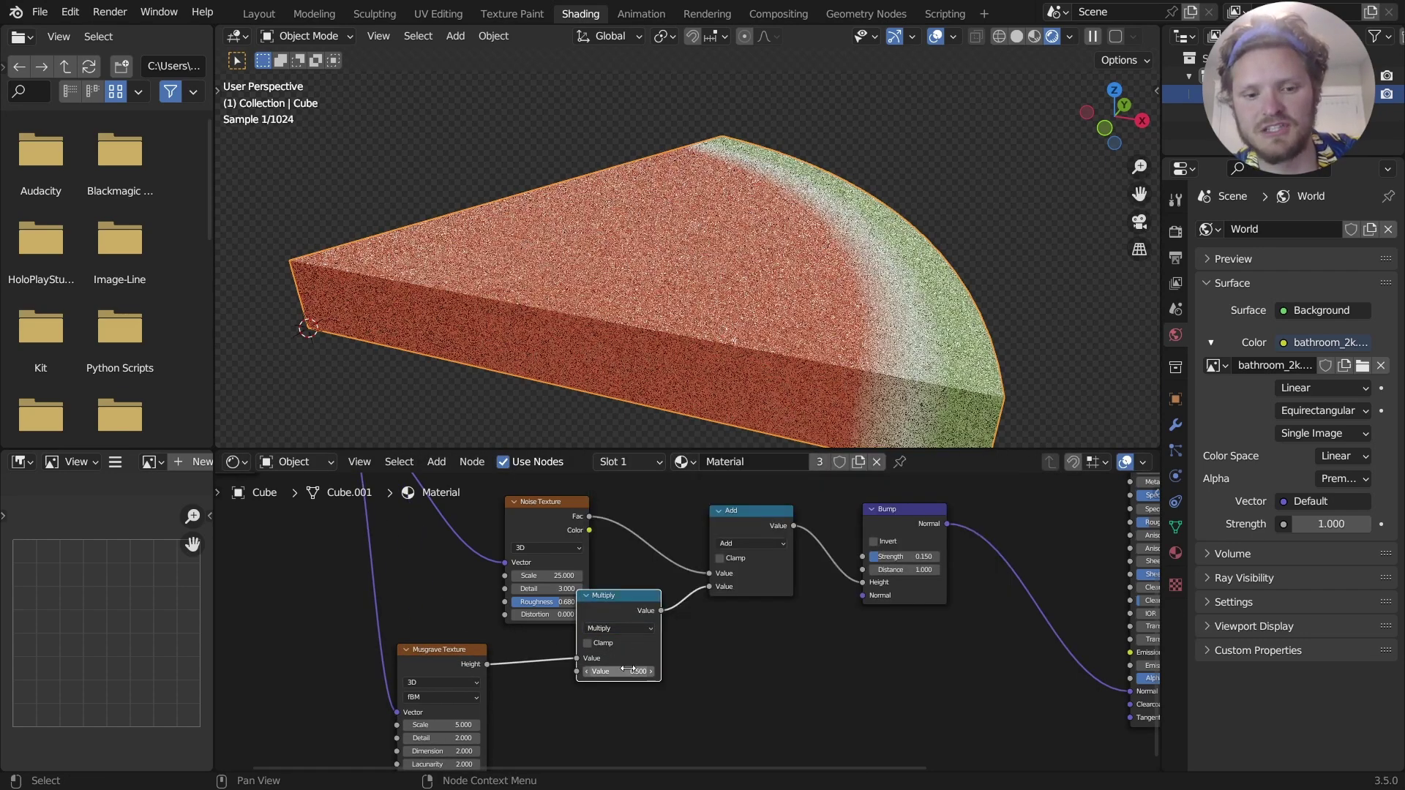
left_click(622, 671)
type("10")
key("Return")
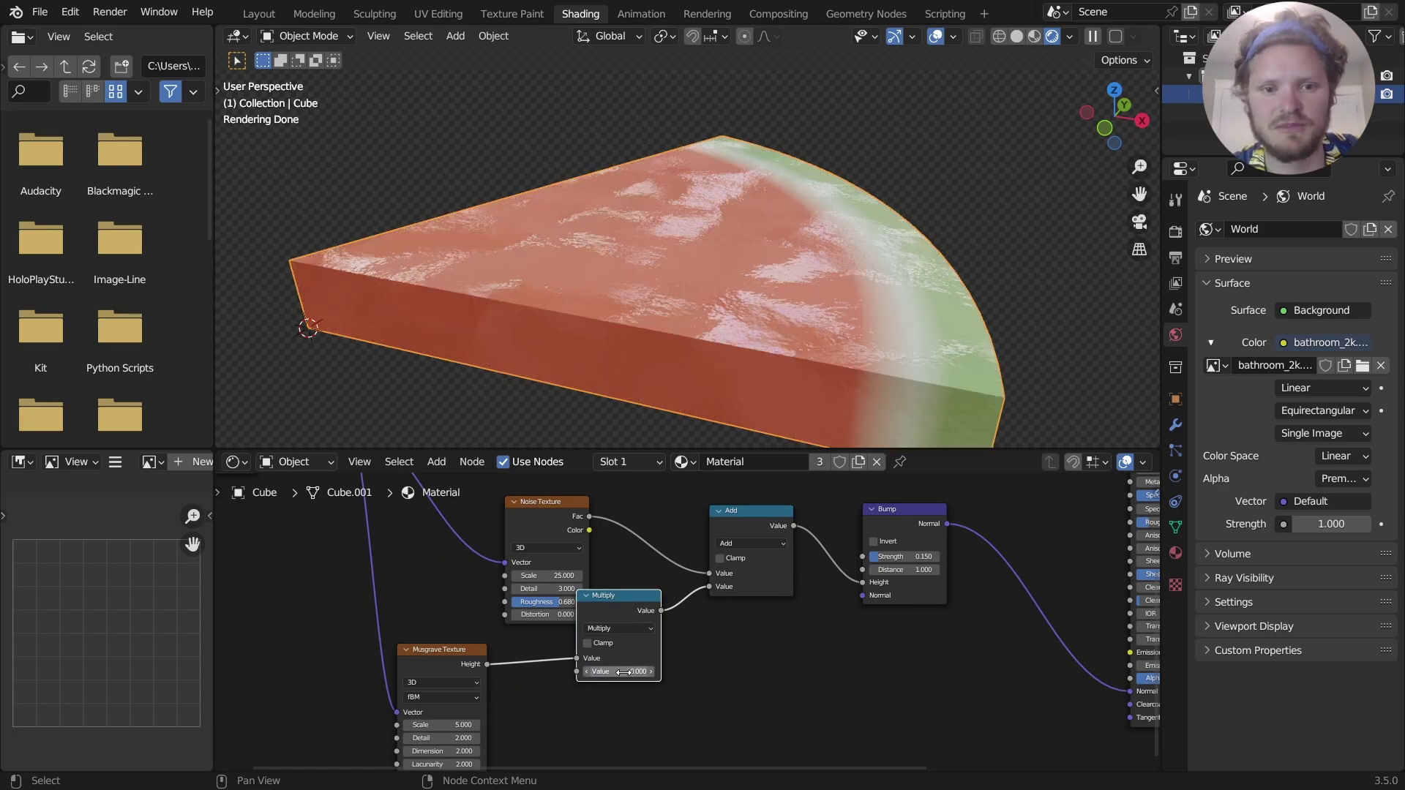
Reduce the Multiply node's value to 4 to soften the Musgrave bump on the slice.
middle_click_drag(761, 260, 766, 332)
scroll(766, 332, "up", 5)
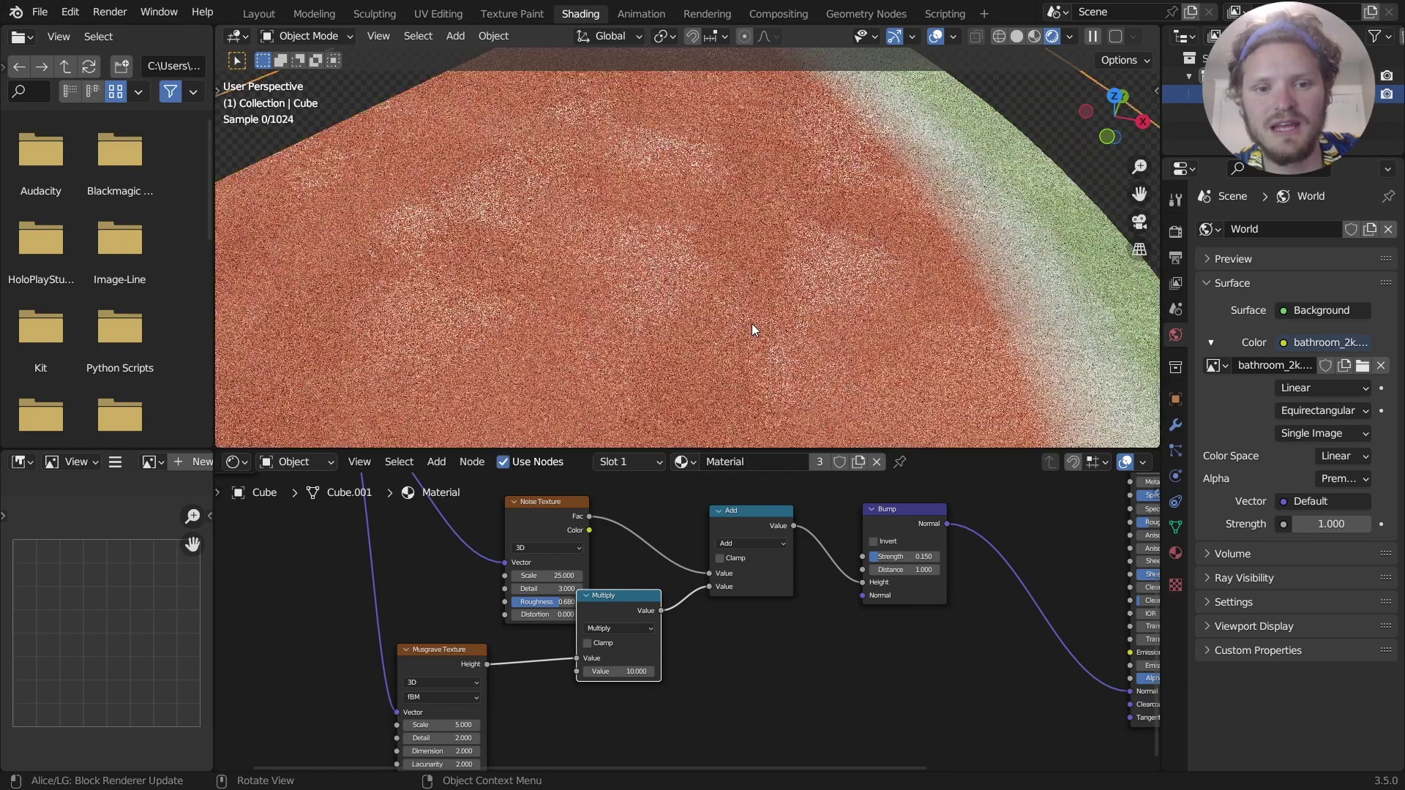
scroll(688, 292, "down", 8)
middle_click_drag(482, 743, 555, 666)
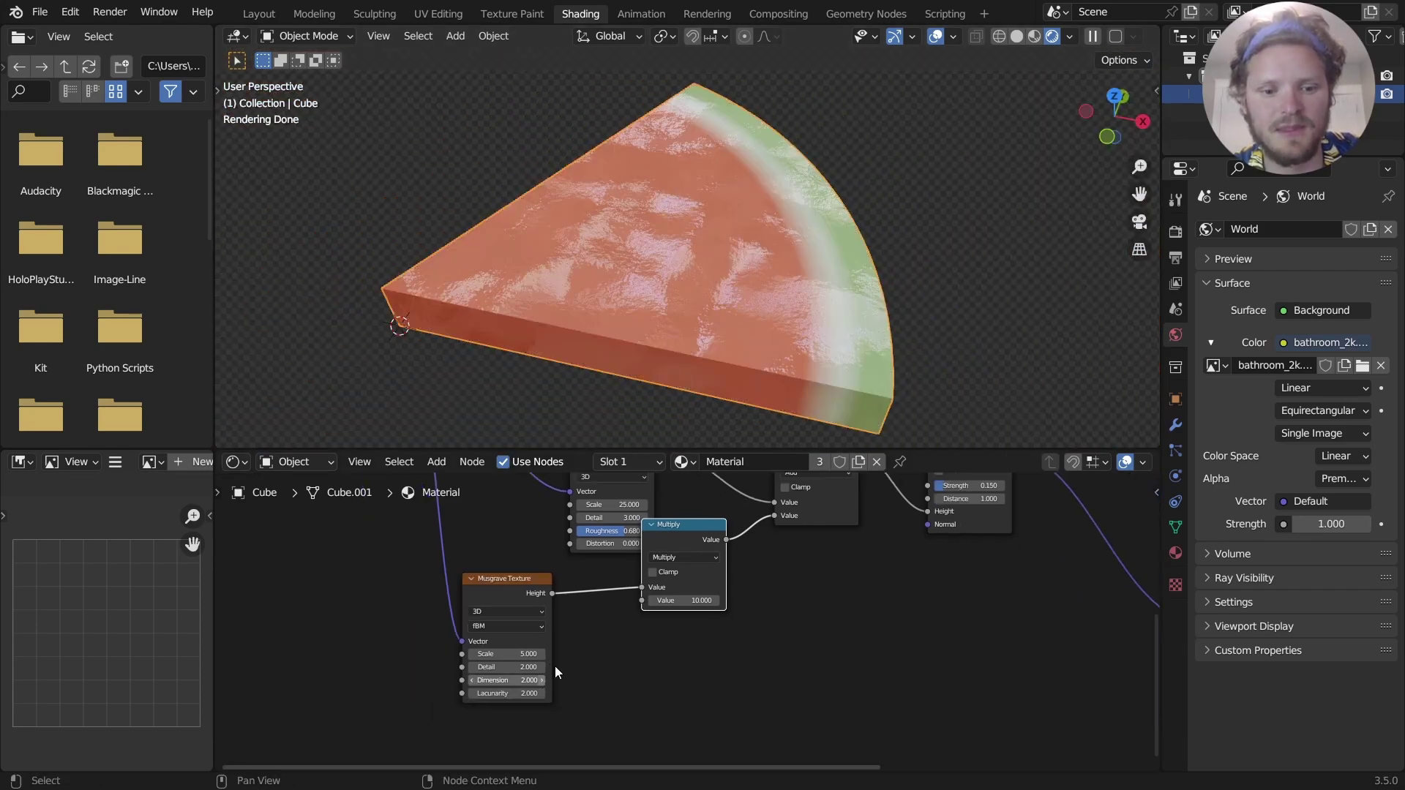
double_click(706, 595)
type("4")
key("Return")
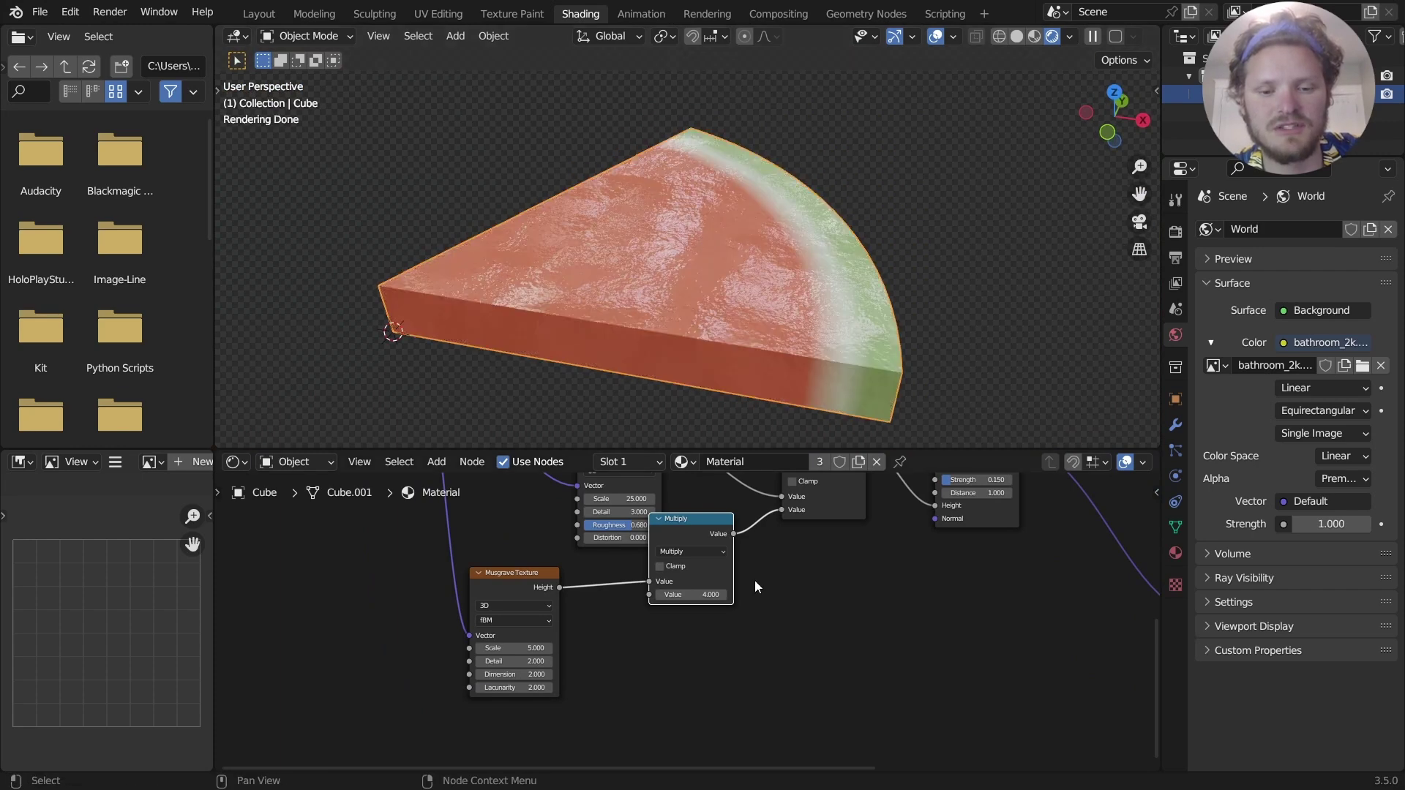
Mute and unmute the Add node to compare the slice's surface with and without the combined bump.
middle_click_drag(754, 581, 652, 638)
left_click(655, 557)
key("m")
key("m")
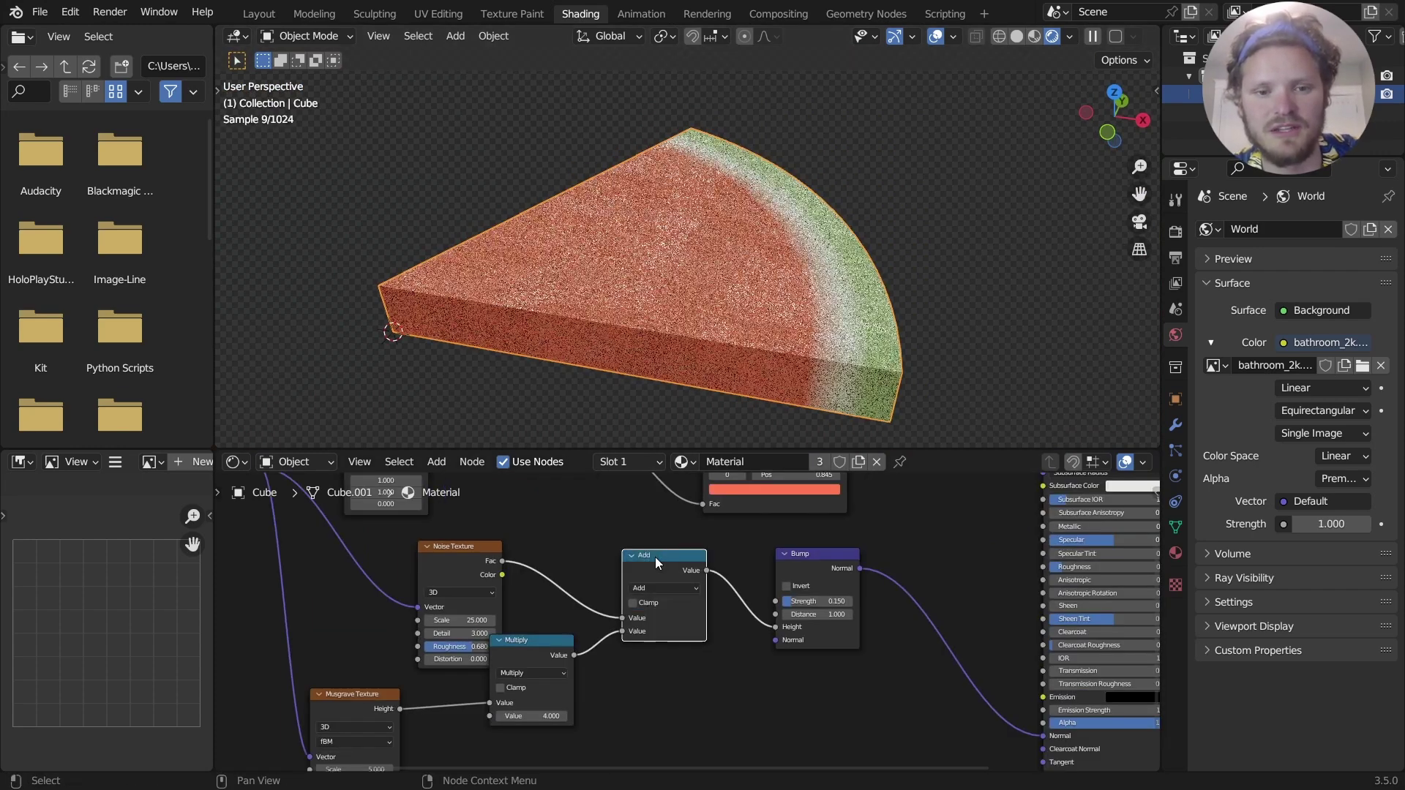
mouse_move(705, 262)
middle_mouse_down()
mouse_move(720, 318)
mouse_move(702, 239)
middle_mouse_up()
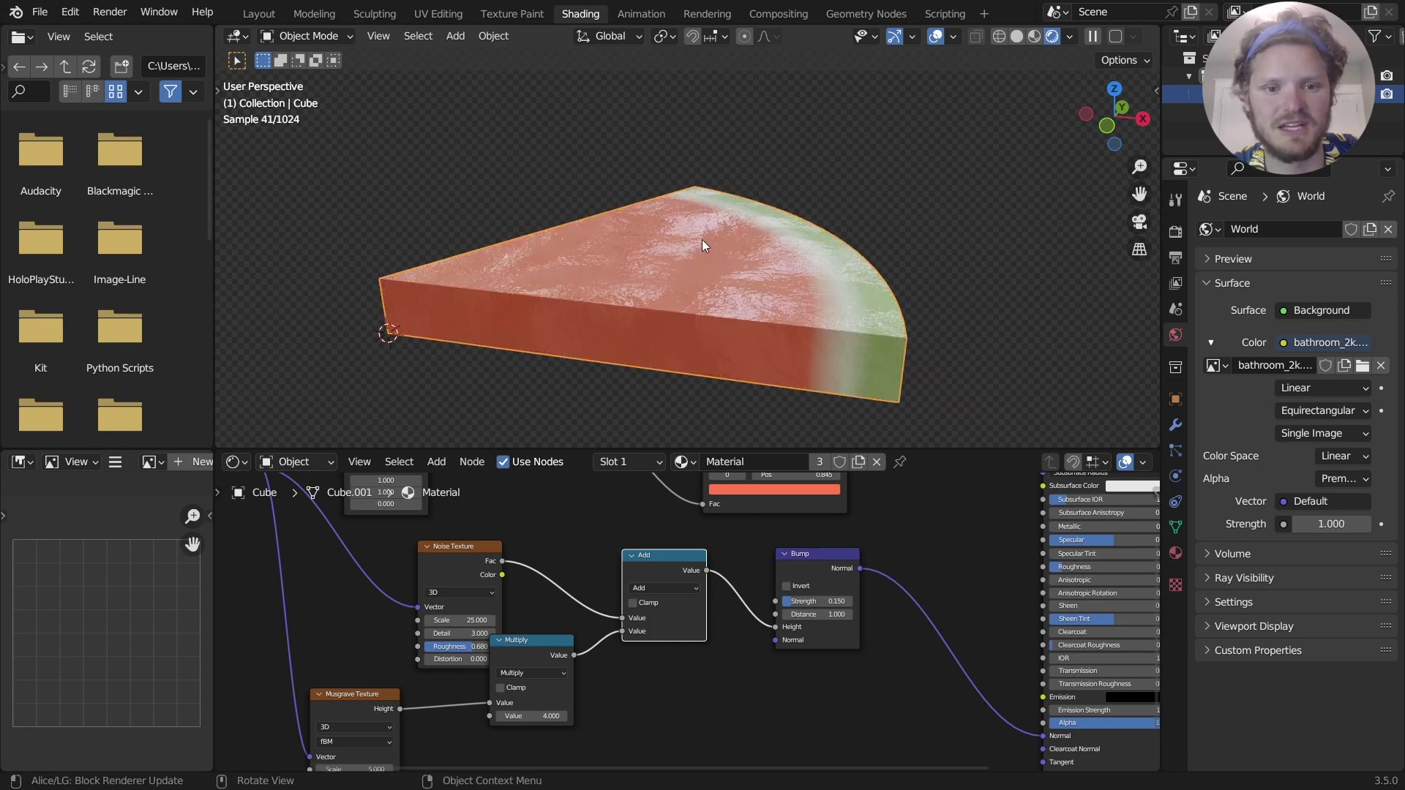
Switch to the Geometry Nodes workspace and add a Bevel modifier to the slice.
left_click(886, 12)
middle_click_drag(742, 283, 729, 249)
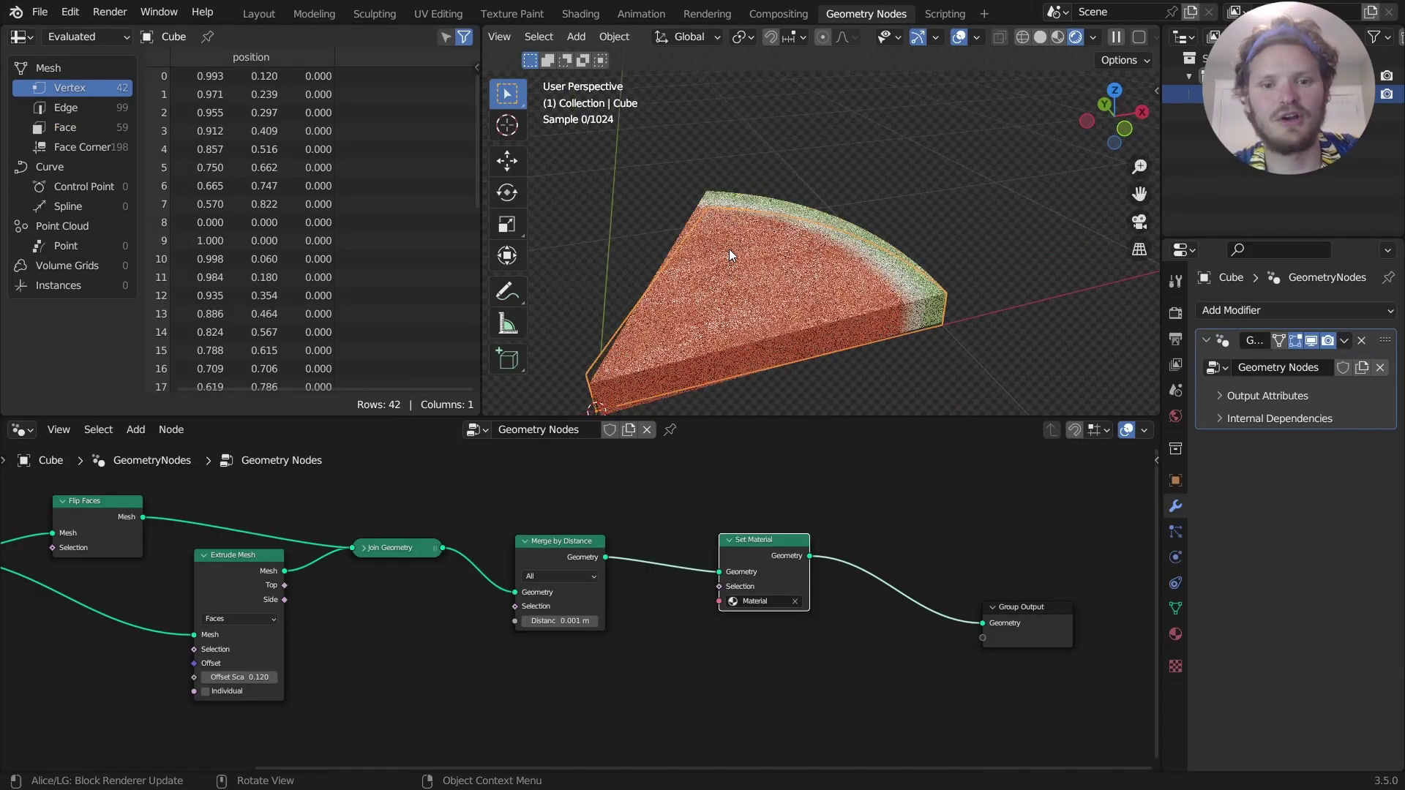
middle_click_drag(680, 309, 778, 243, "shift")
left_click(1253, 309)
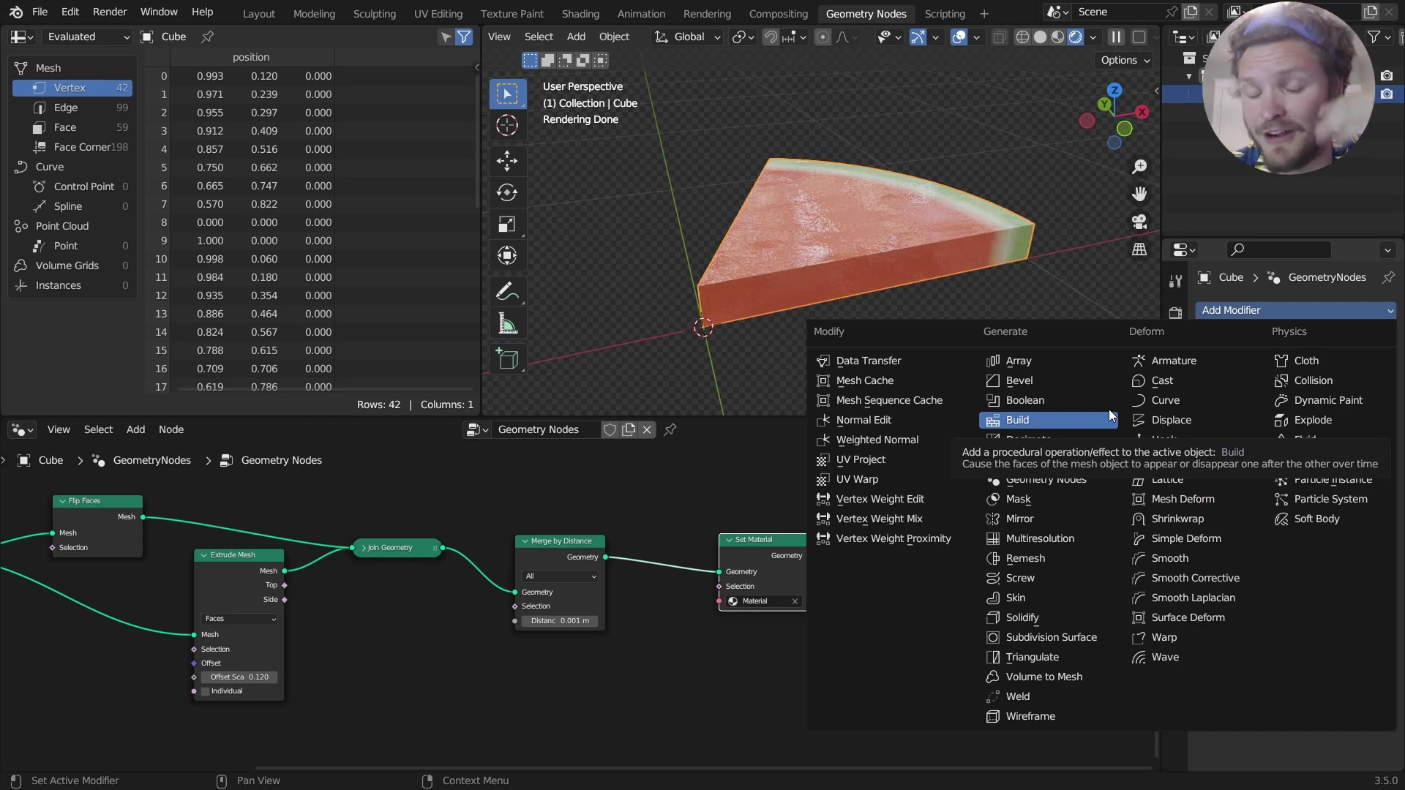
left_click(1030, 382)
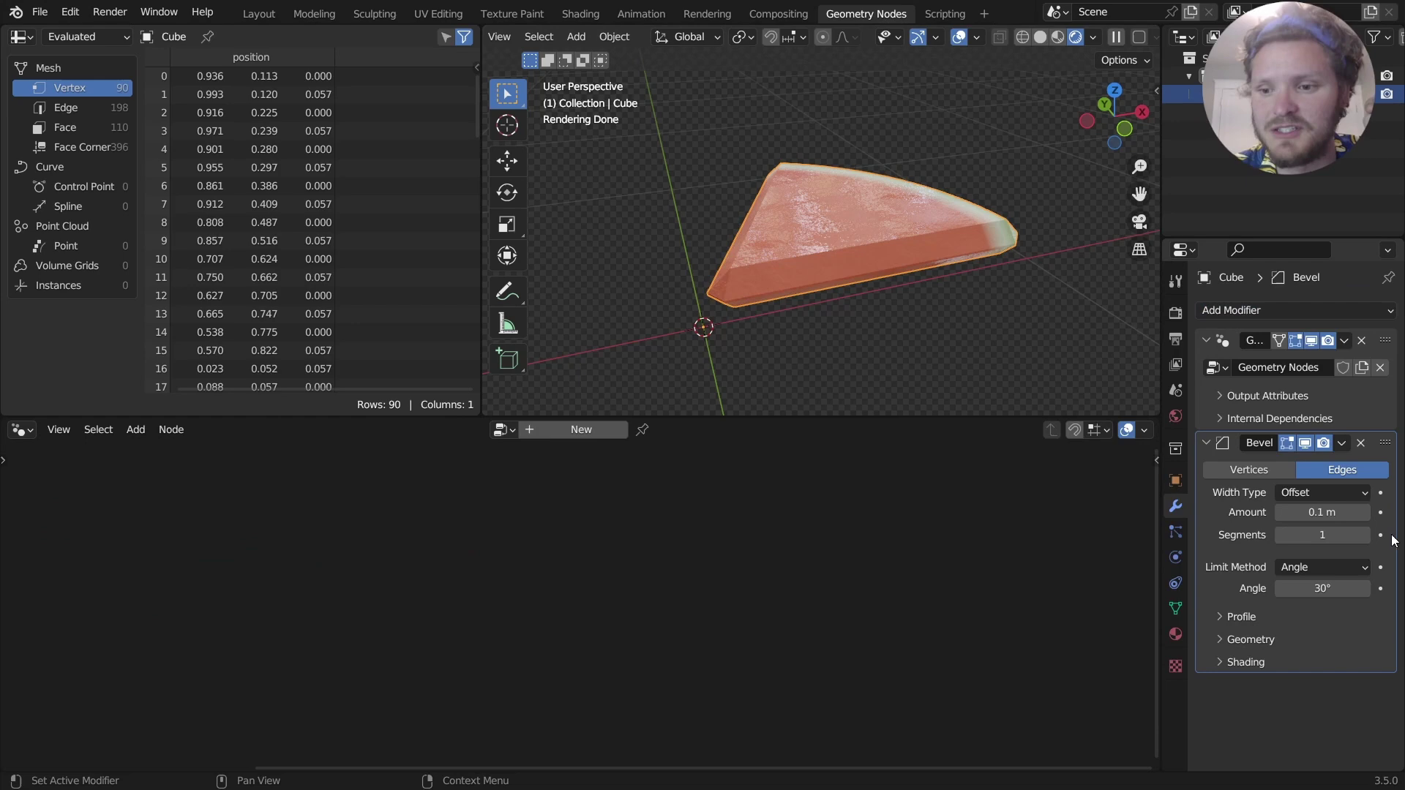
Set the Bevel modifier to 4 segments with an amount of 0.027 m and check the rounded edges.
left_click(1362, 535)
left_click(1362, 535)
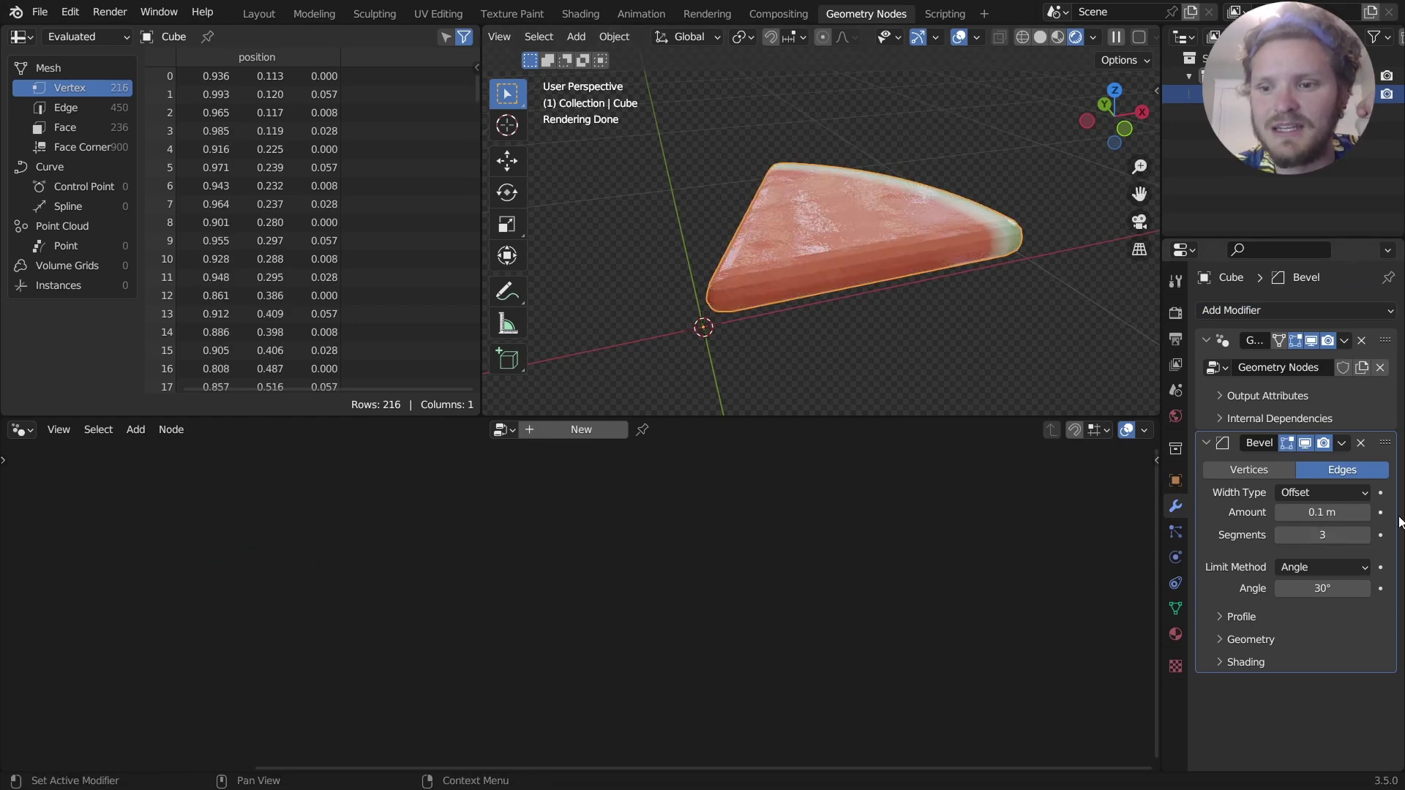
left_click(1365, 536)
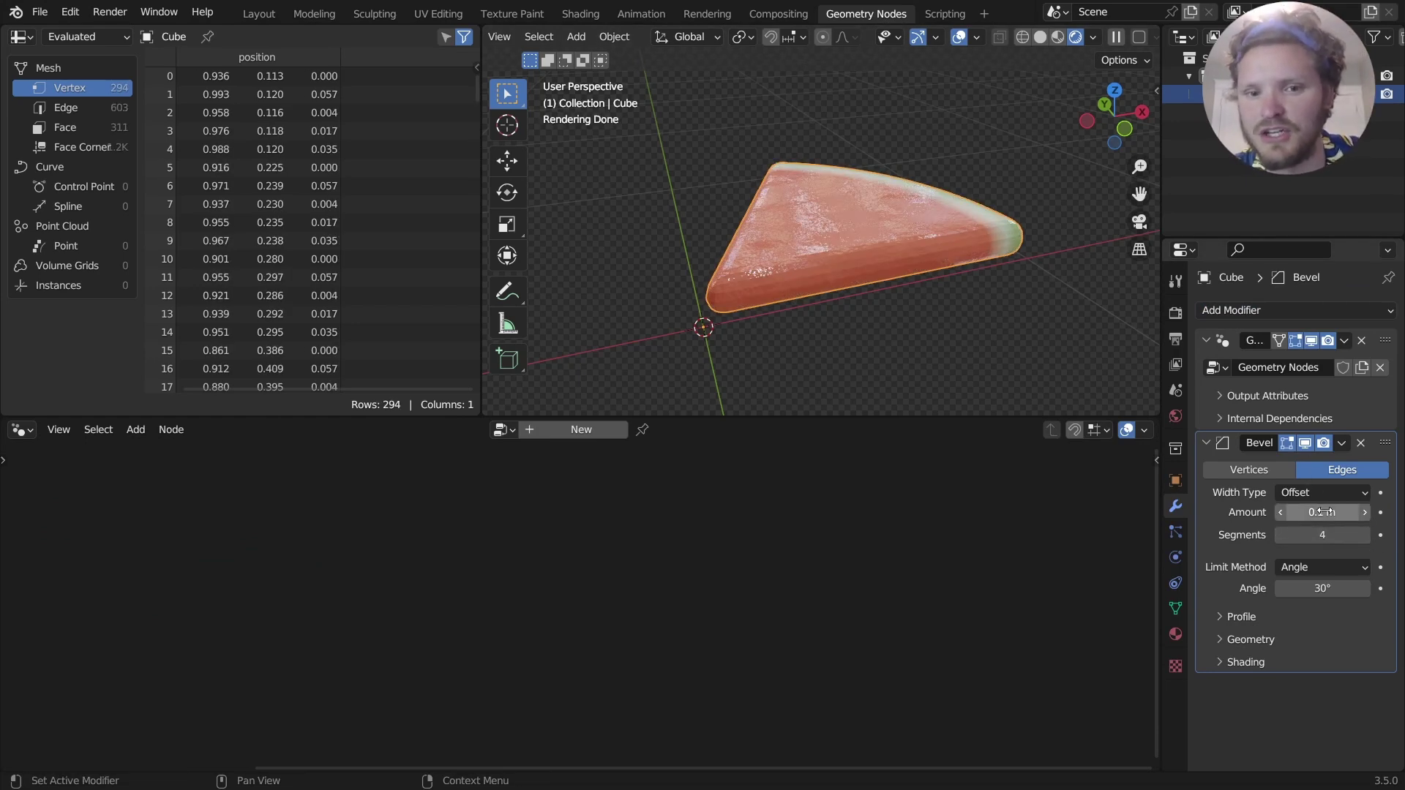
left_click_drag(1322, 512, 1294, 512)
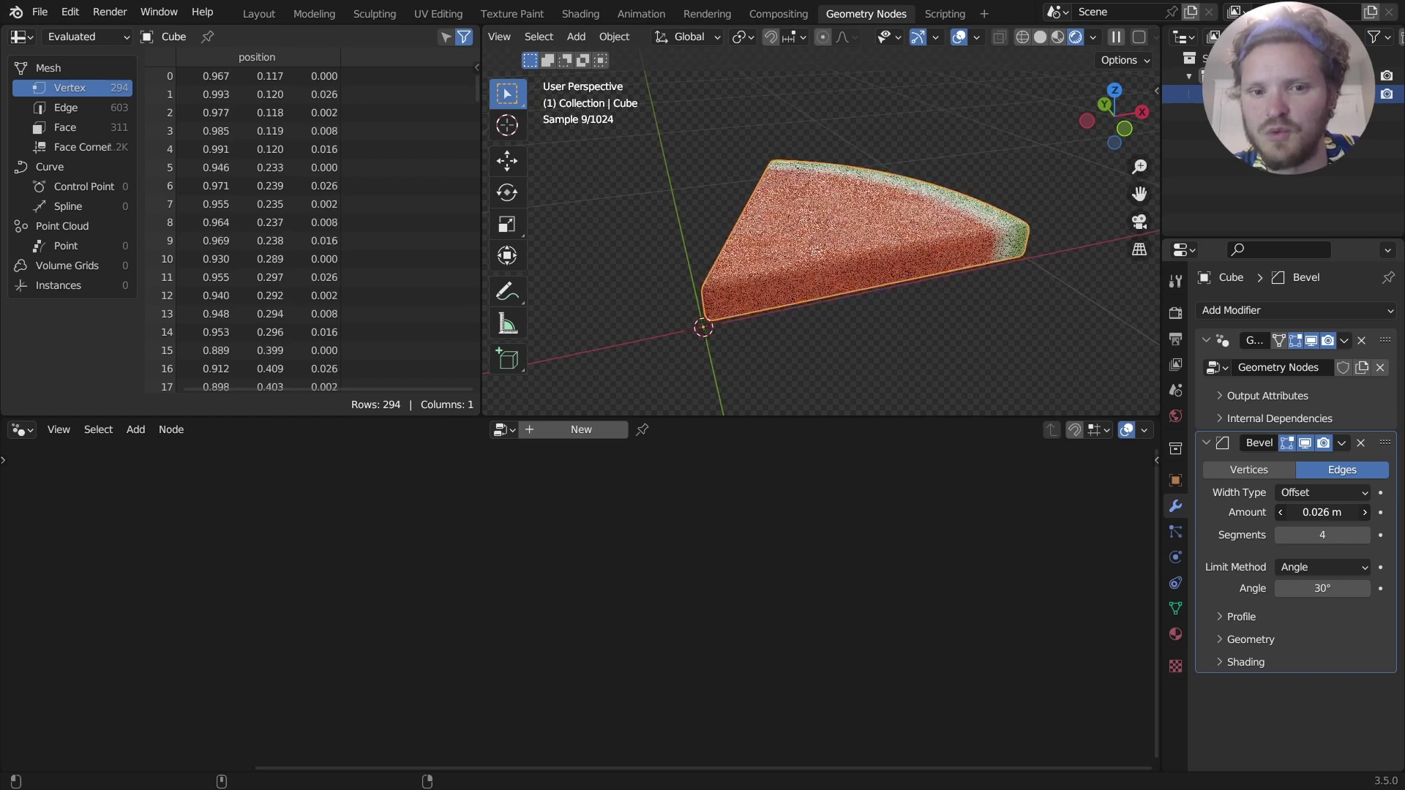
middle_click_drag(974, 273, 900, 310)
middle_click_drag(960, 248, 887, 288)
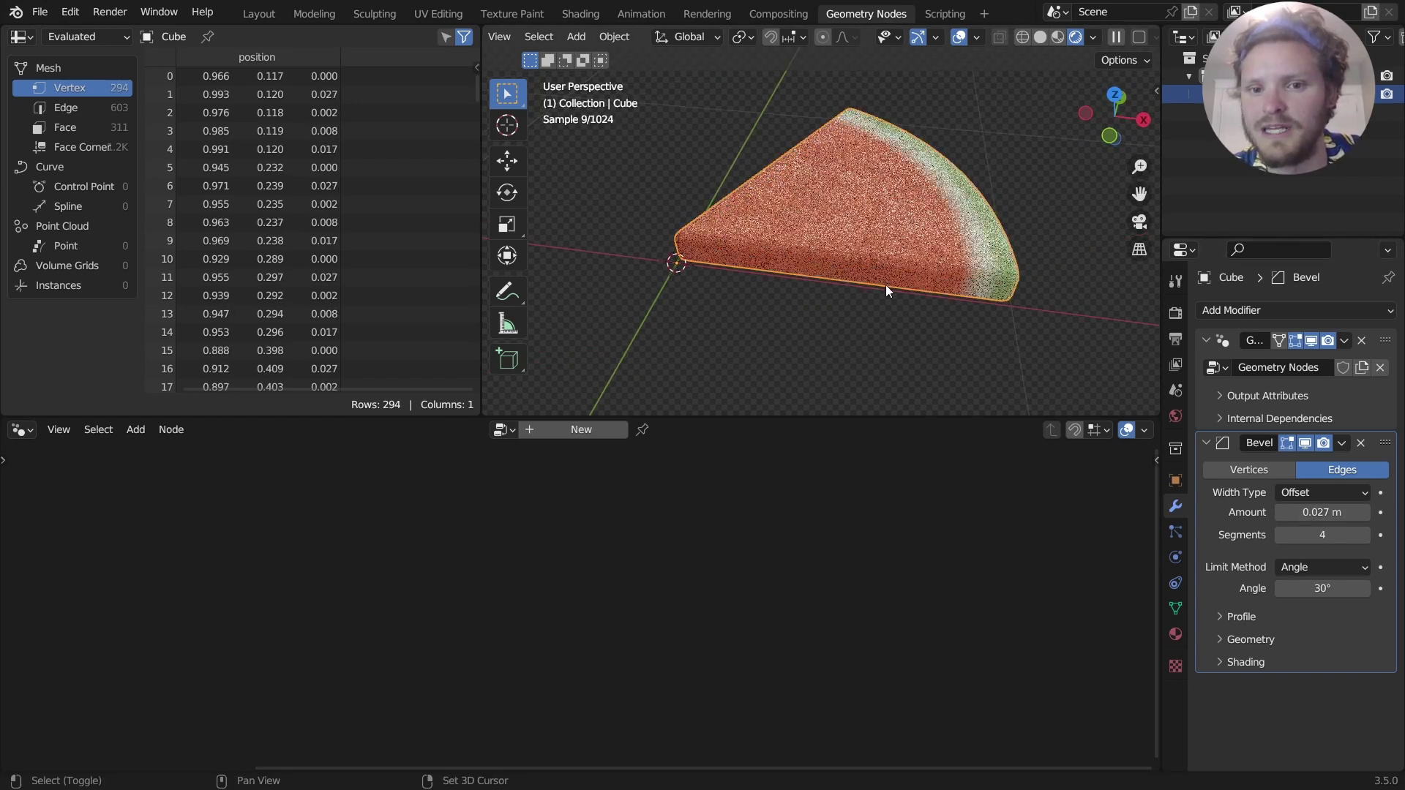
scroll(915, 248, "up", 6)
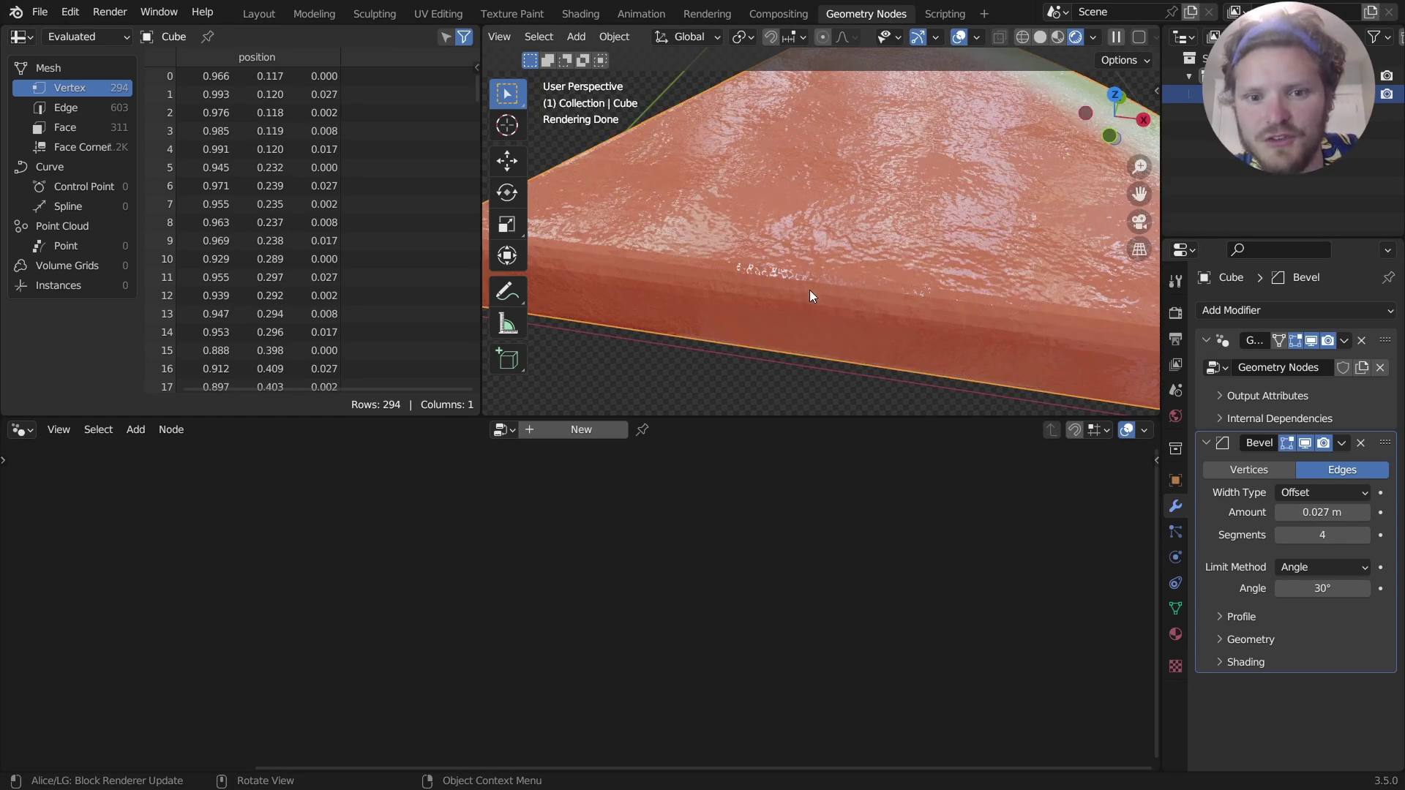
scroll(809, 290, "down", 3)
Try to apply Shade Smooth directly to the slice object.
left_click(569, 15)
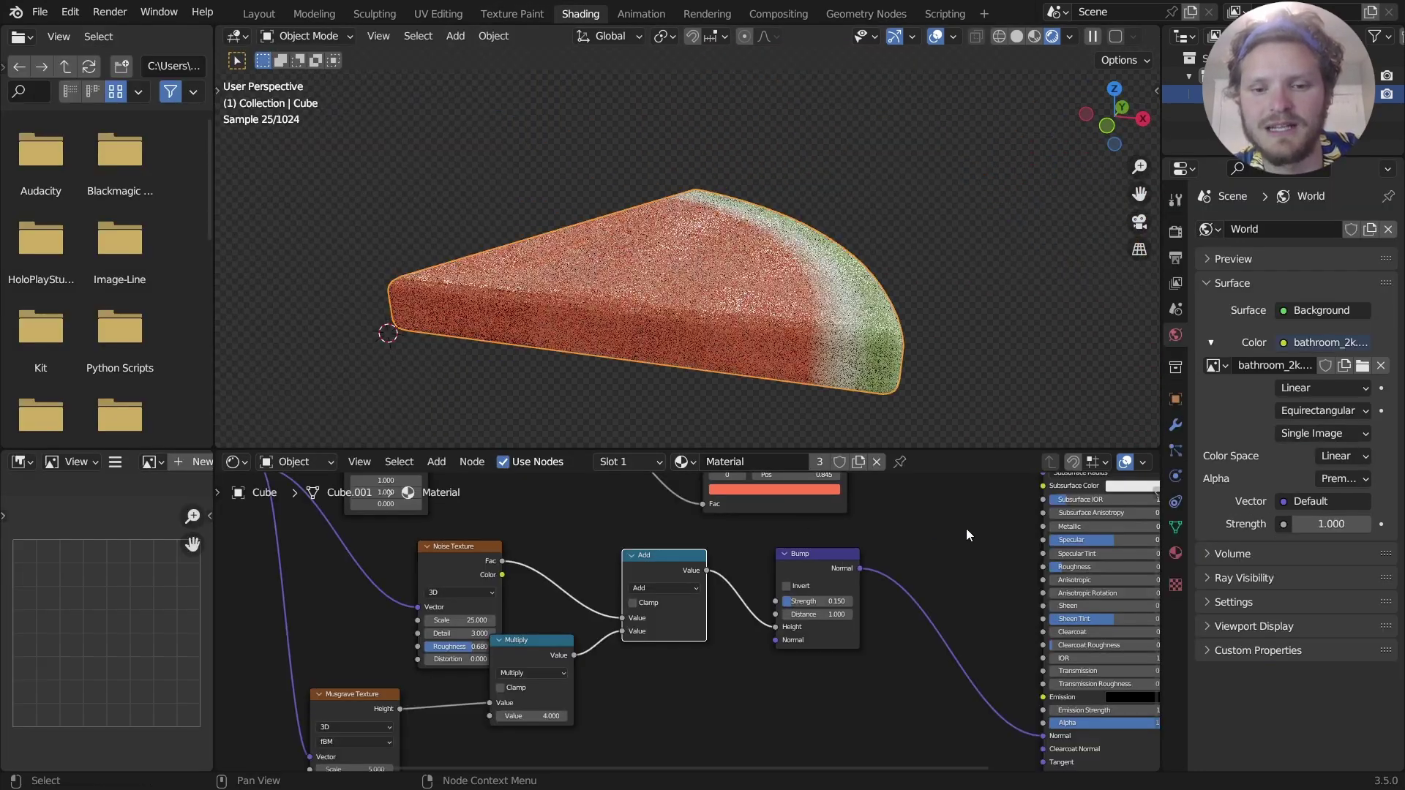
scroll(966, 528, "up", 2)
left_click(866, 13)
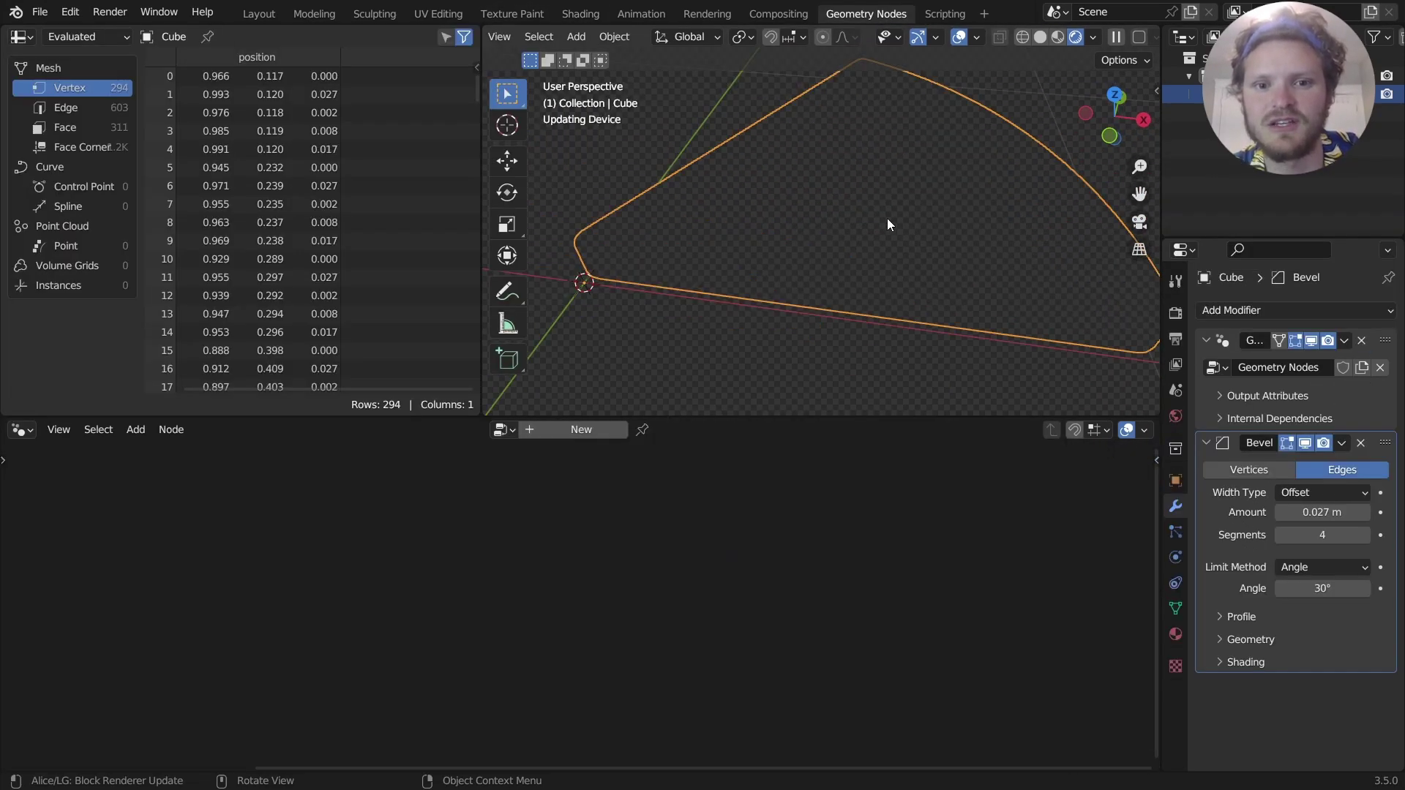
right_click(853, 212)
left_click(853, 212)
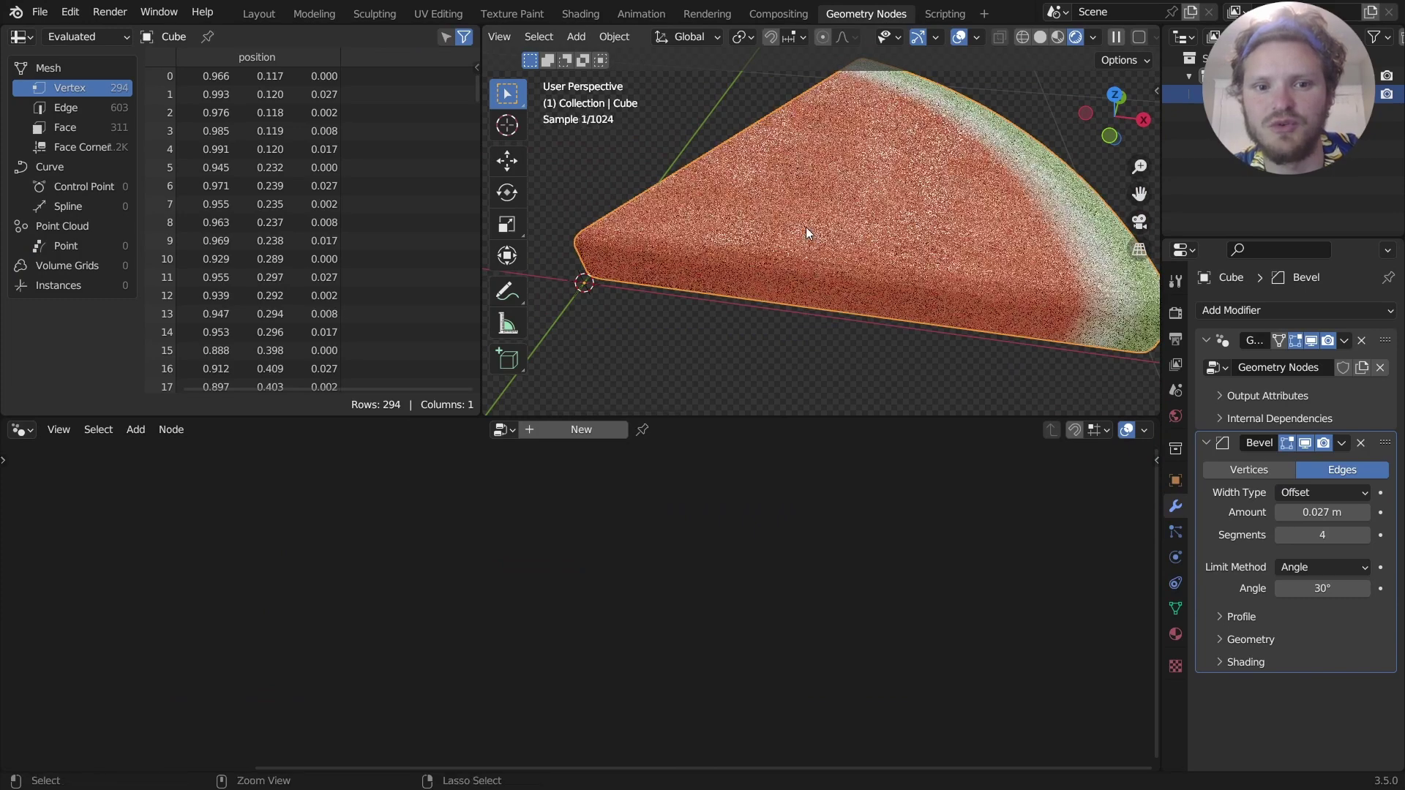
Insert a Set Shade Smooth node between Set Material and the Group Output in the slice's geometry nodes.
left_click(1217, 339)
key("shift+a")
type("set sh")
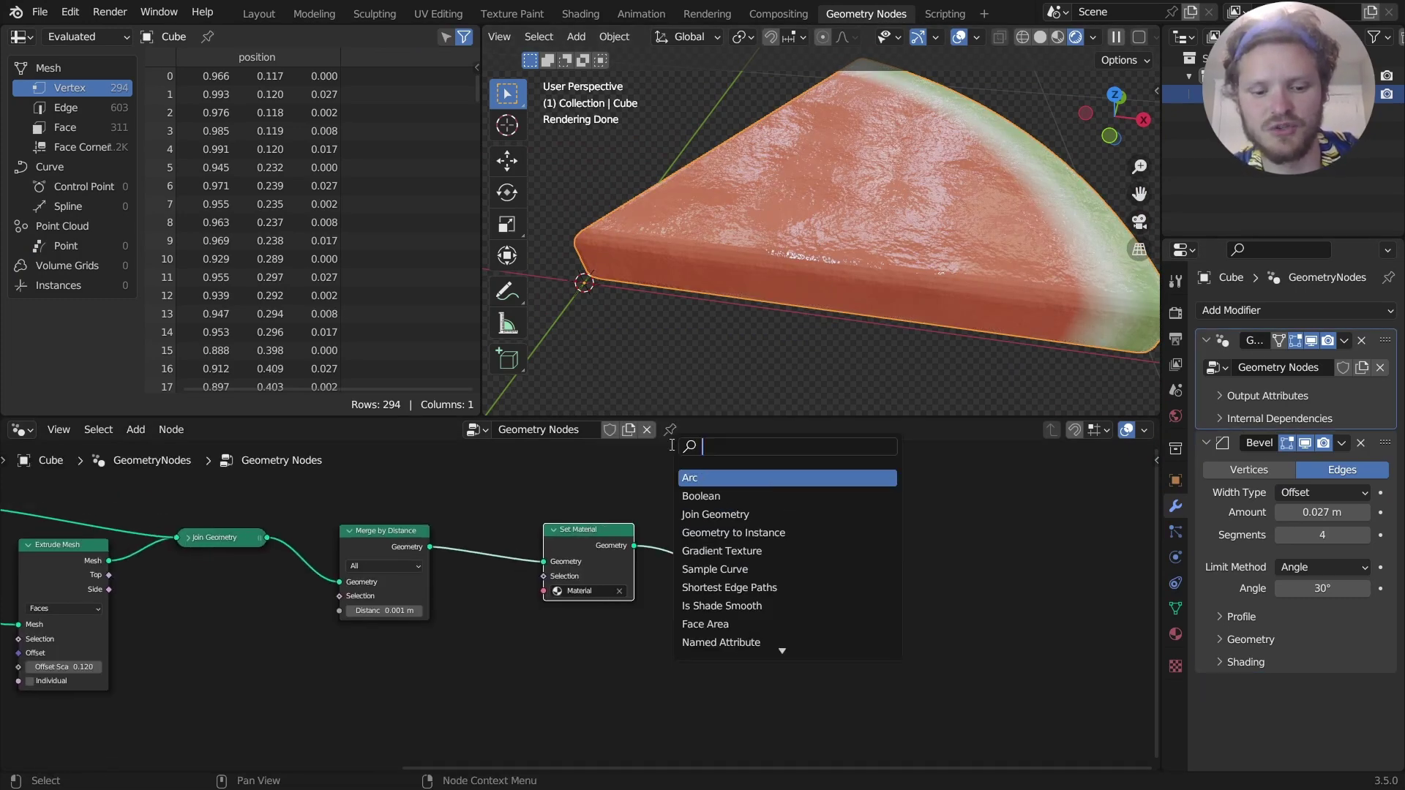
key("Return")
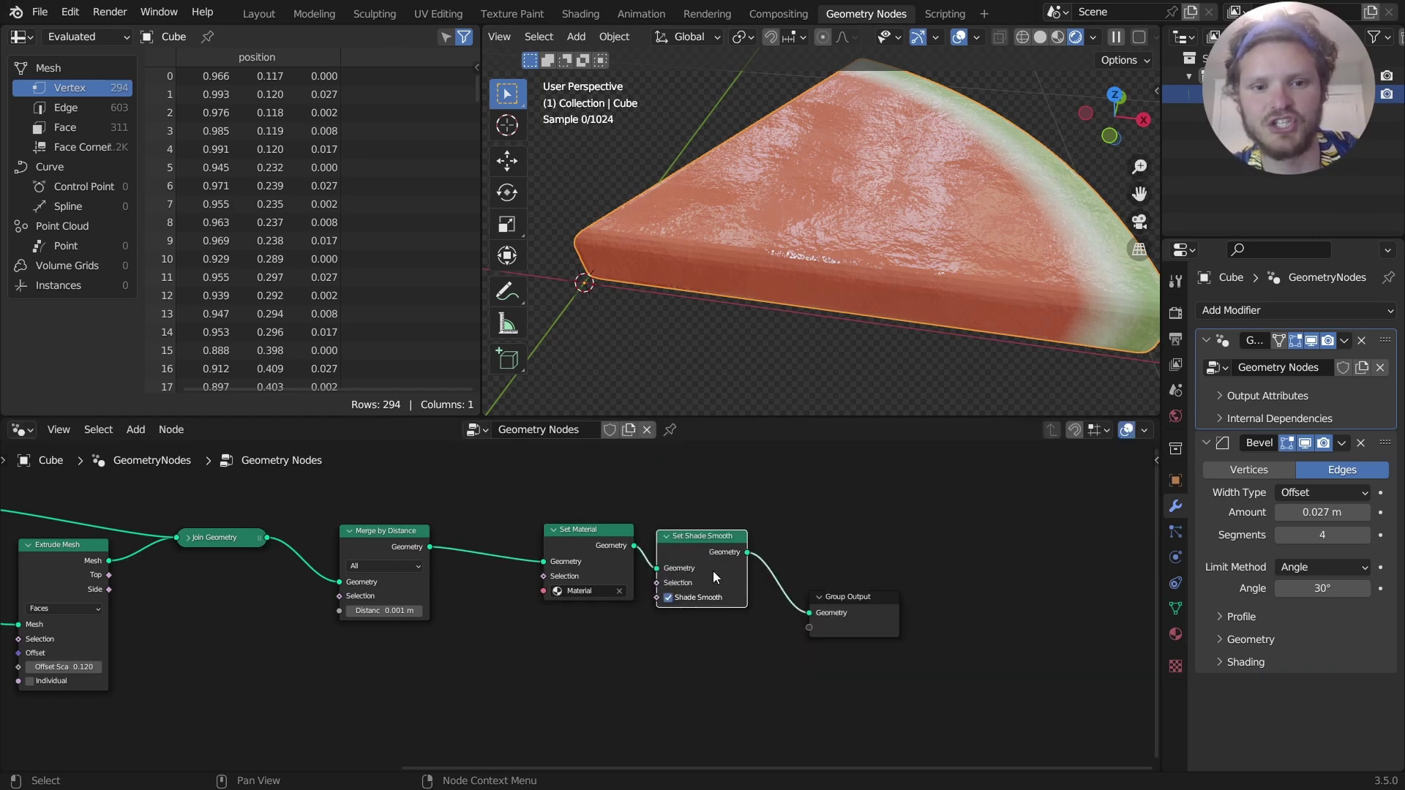
left_click(713, 571)
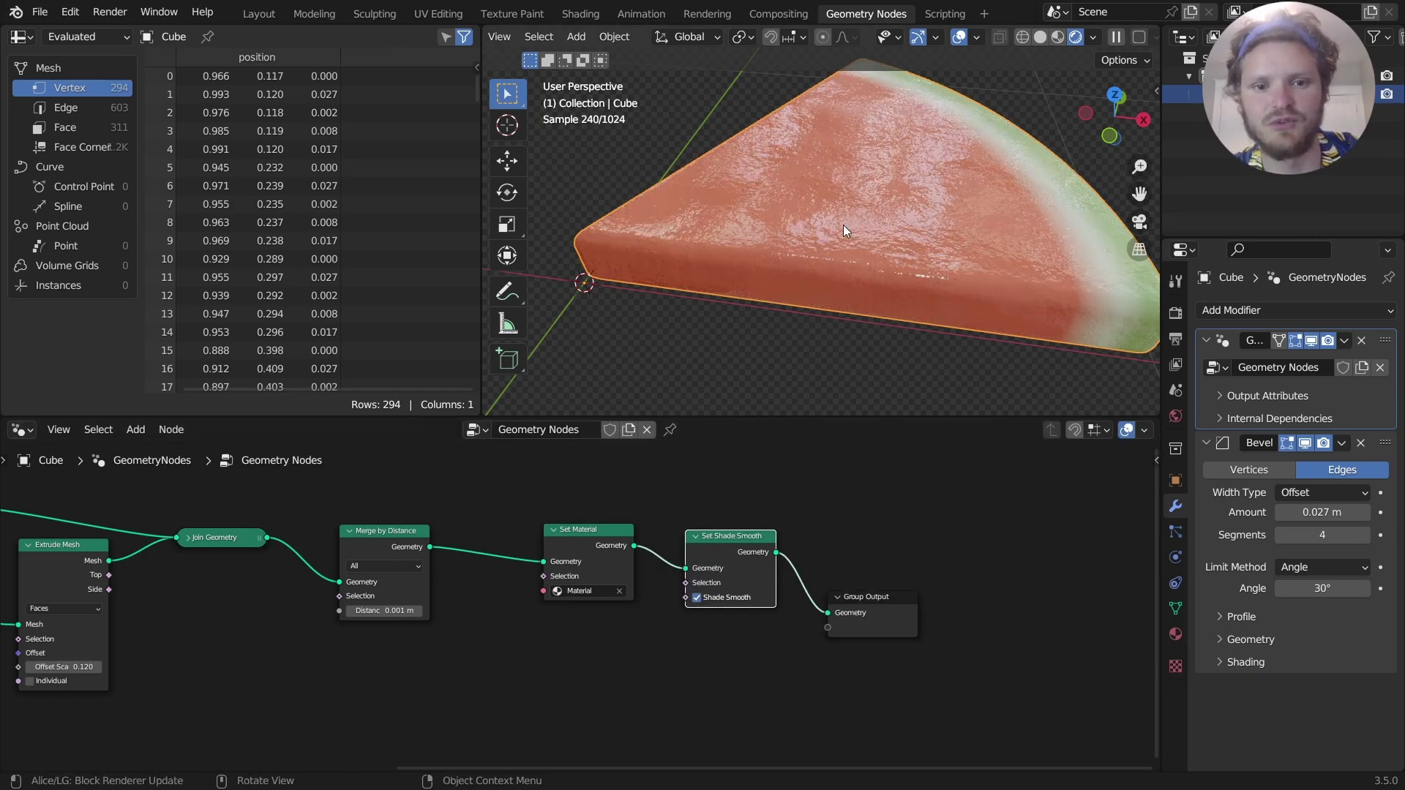
Switch the Bevel modifier's viewport display off and on again to compare the smoothed slice.
left_click(1304, 442)
left_click(1304, 442)
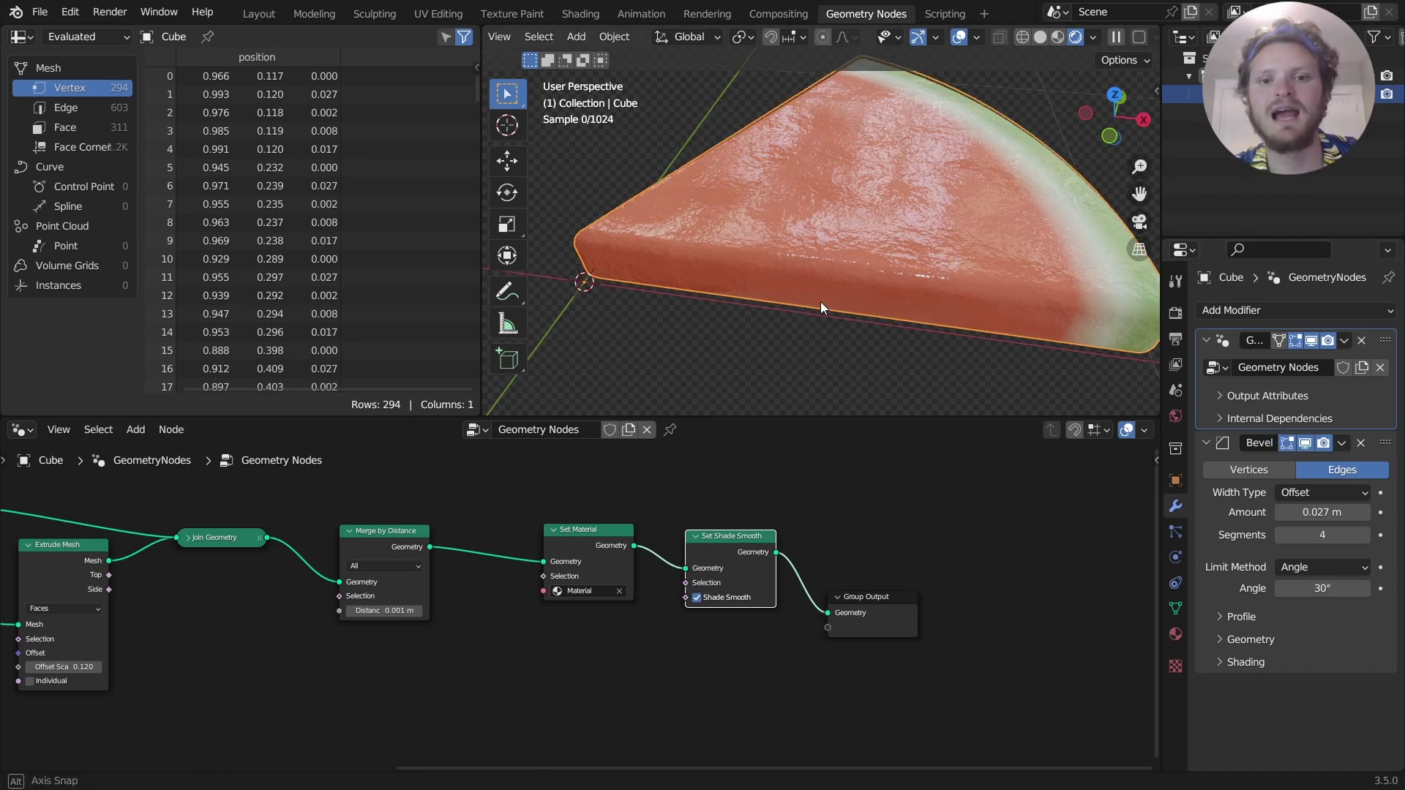
middle_click_drag(819, 302, 798, 252)
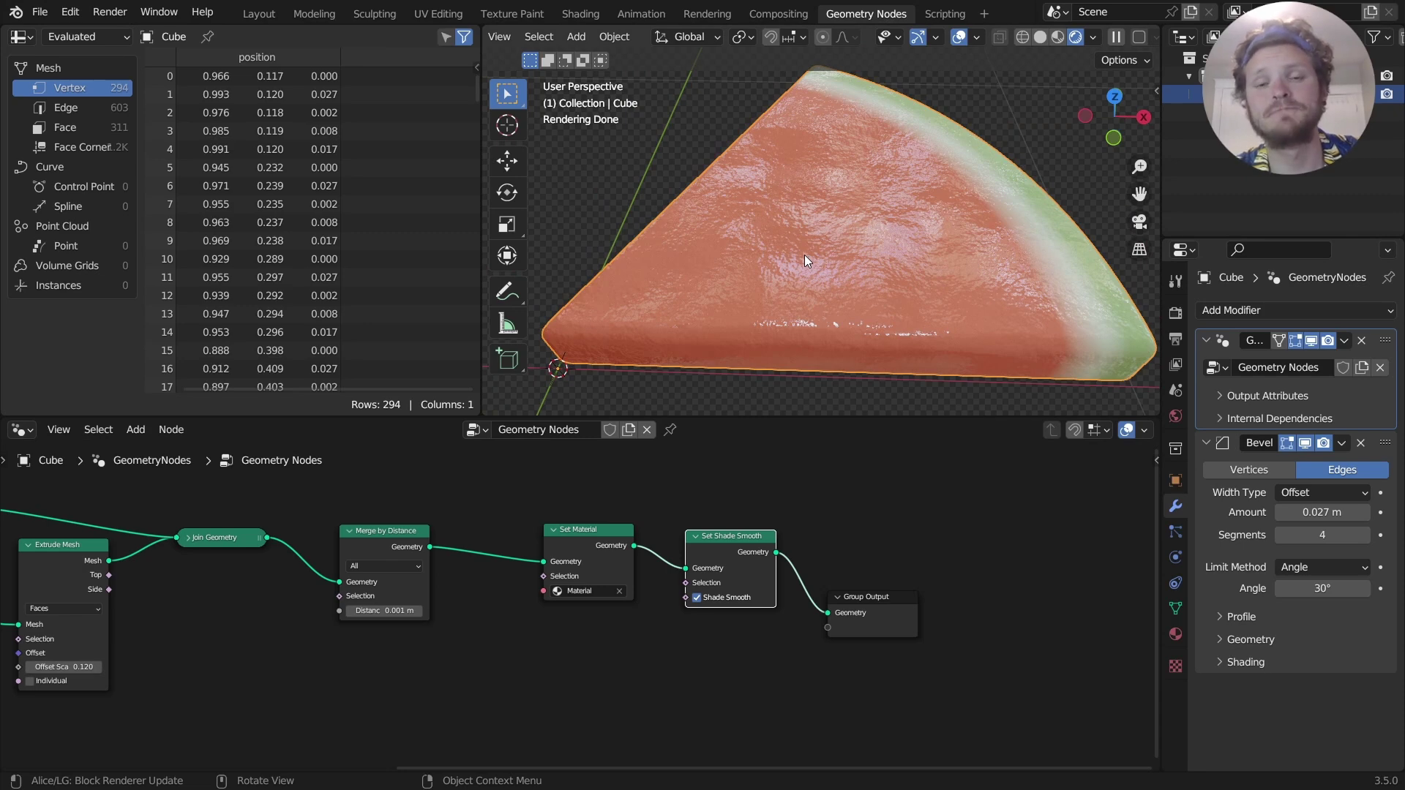
Add a Distribute Points on Faces node below Join Geometry and feed its Mesh input from the joined geometry.
middle_click_drag(775, 502, 1211, 462)
key("shift+a")
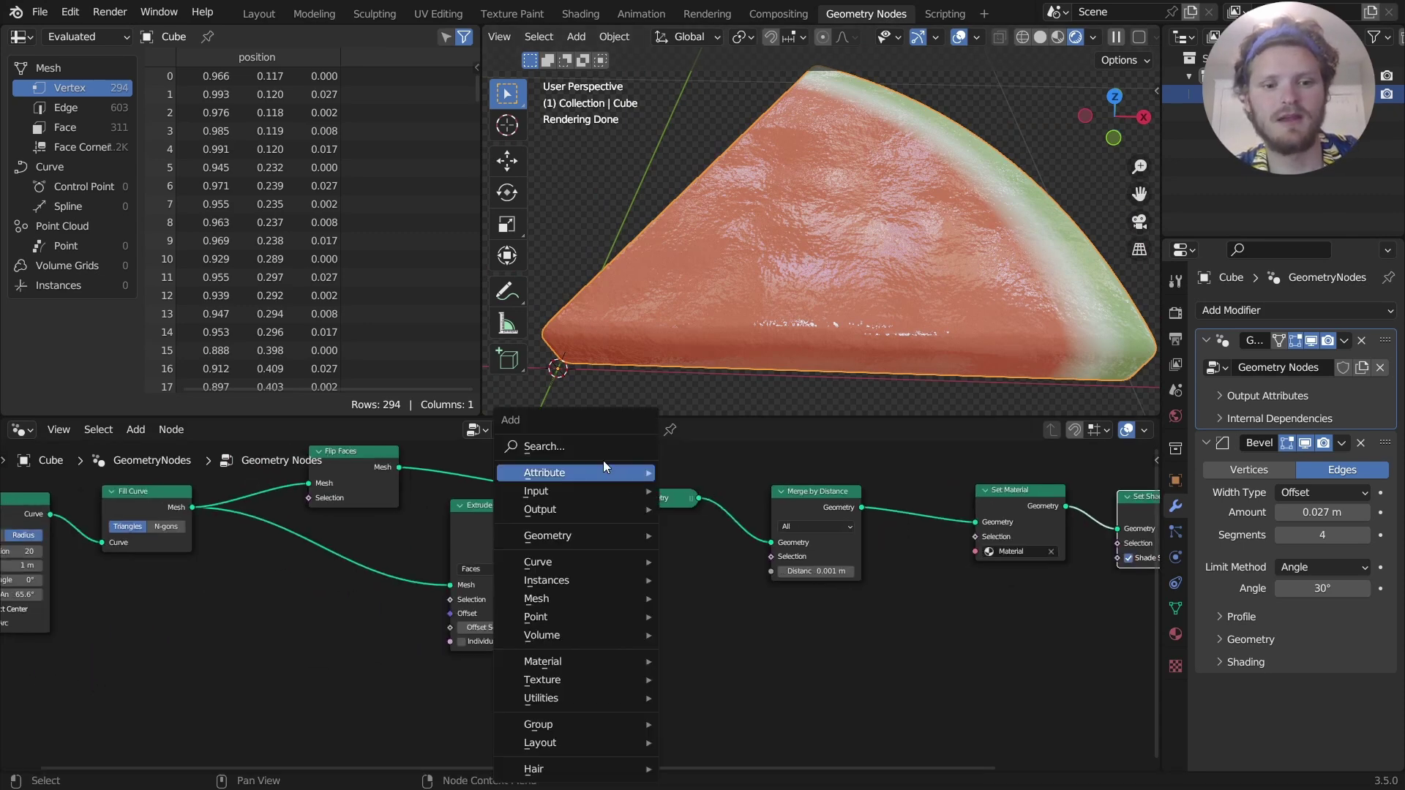
left_click(594, 448)
type("distr")
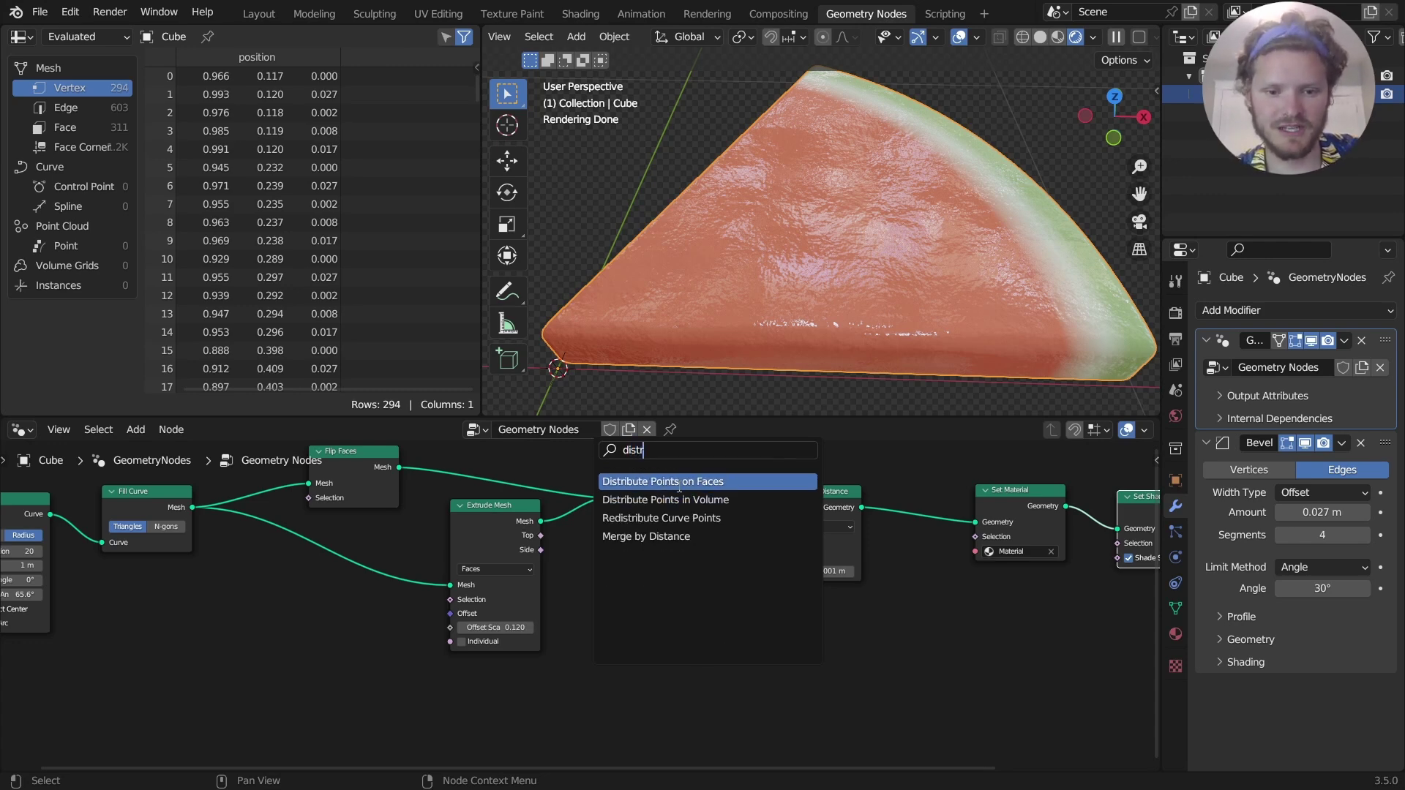
left_click(680, 481)
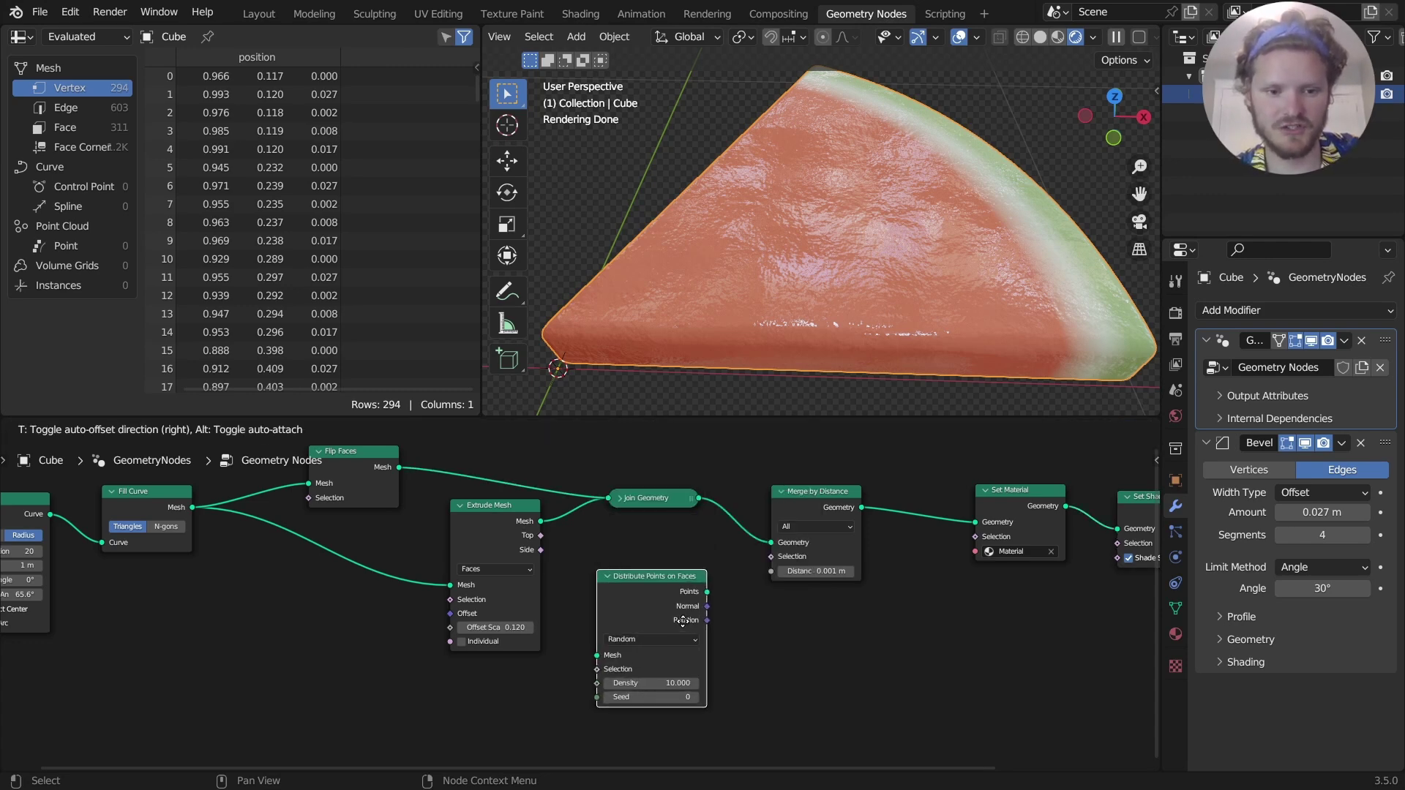
left_click(663, 600)
right_click_drag(654, 508, 633, 613, "alt")
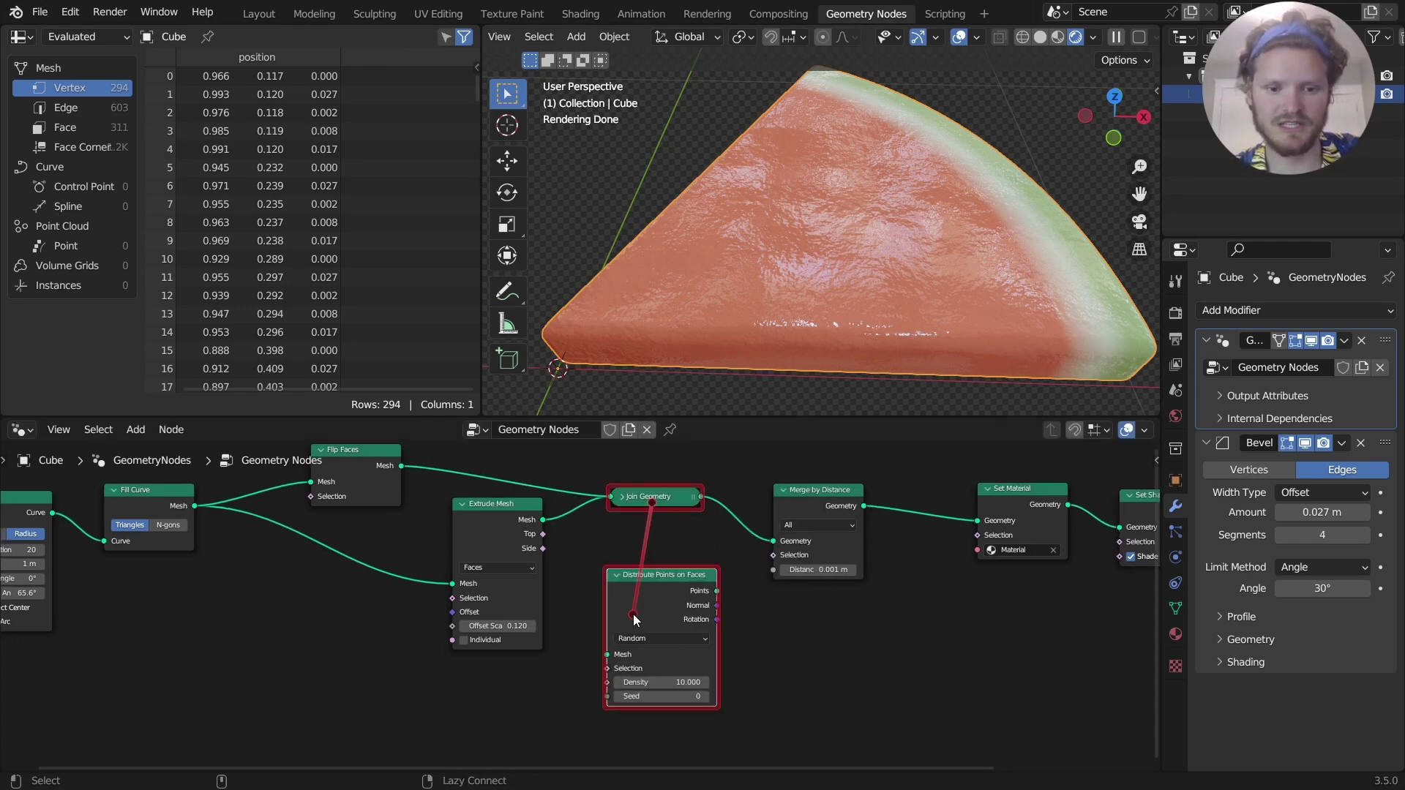
Preview the distributed points through the Group Output, and restore Set Shade Smooth as the output's source.
left_click(665, 495, "ctrl+shift")
middle_click_drag(660, 583, 483, 550)
left_click(483, 550, "ctrl+shift")
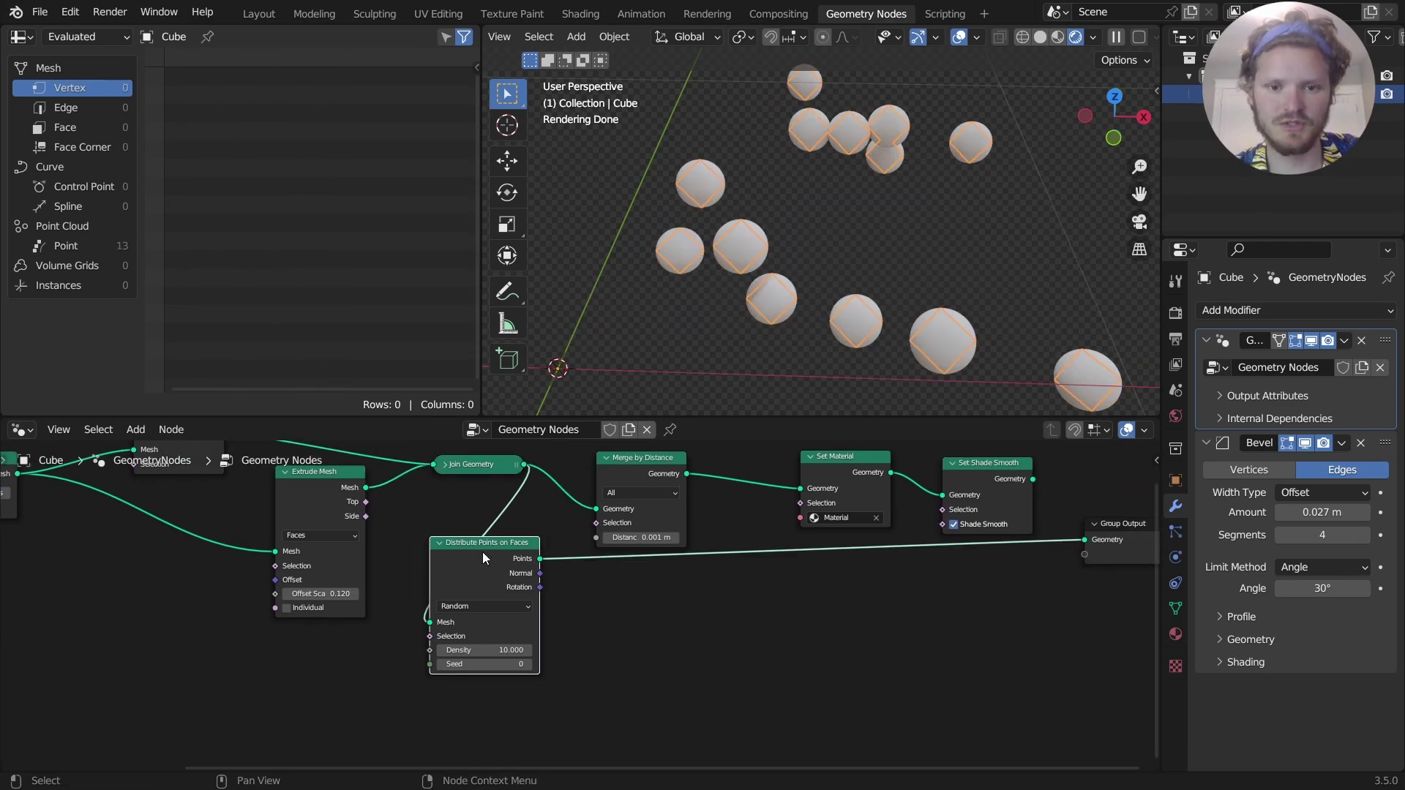
middle_click_drag(732, 476, 468, 486)
left_click(716, 486, "ctrl+shift")
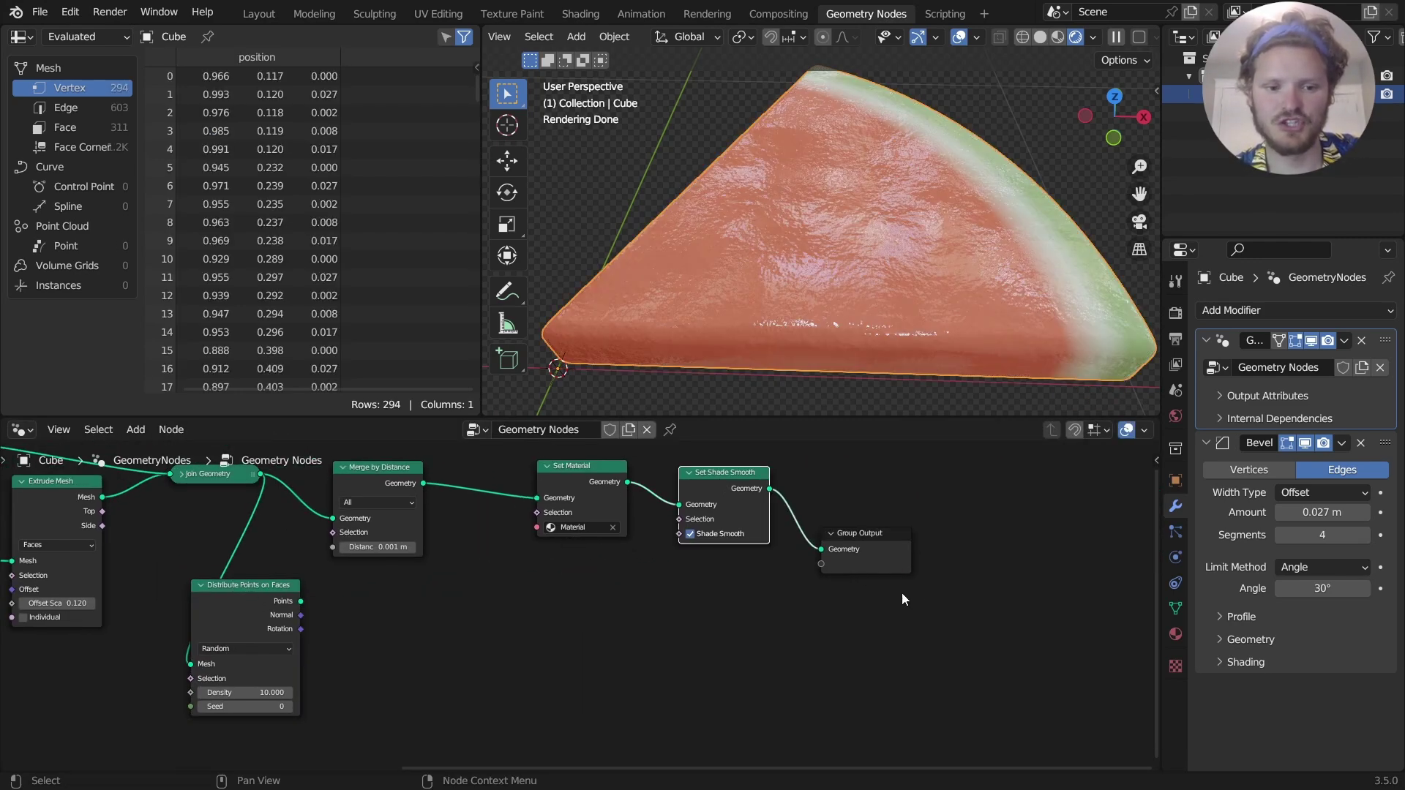
Attach a Viewer node to the distributed Points output, move it clear of the nodes, and inspect the points on the slice.
middle_click_drag(457, 582, 544, 578)
left_click(296, 592, "ctrl+shift")
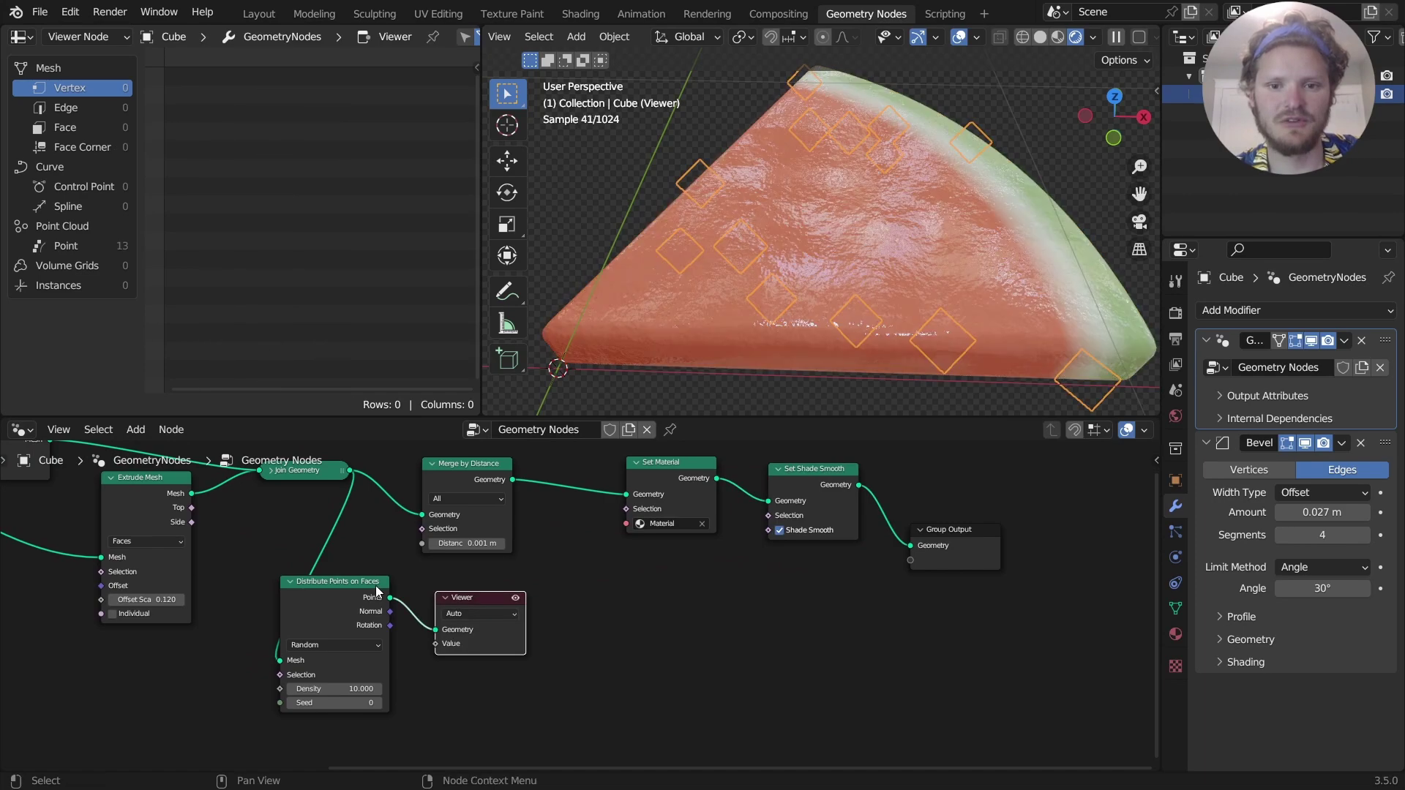
left_click_drag(474, 591, 715, 594)
middle_click_drag(834, 219, 779, 237)
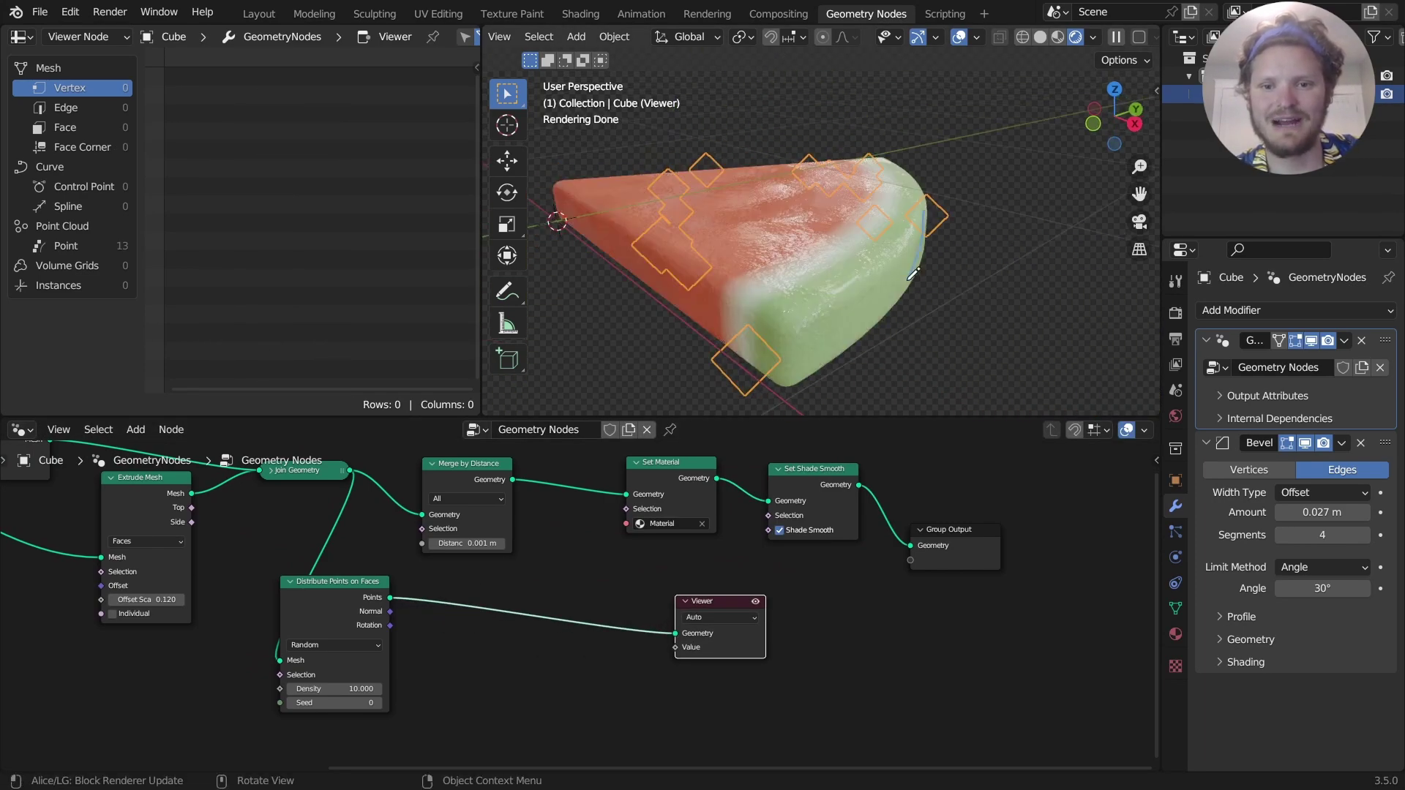
middle_click_drag(921, 276, 928, 174)
Delete the Viewer node and turn off the Bevel modifier's viewport display.
left_click(719, 616)
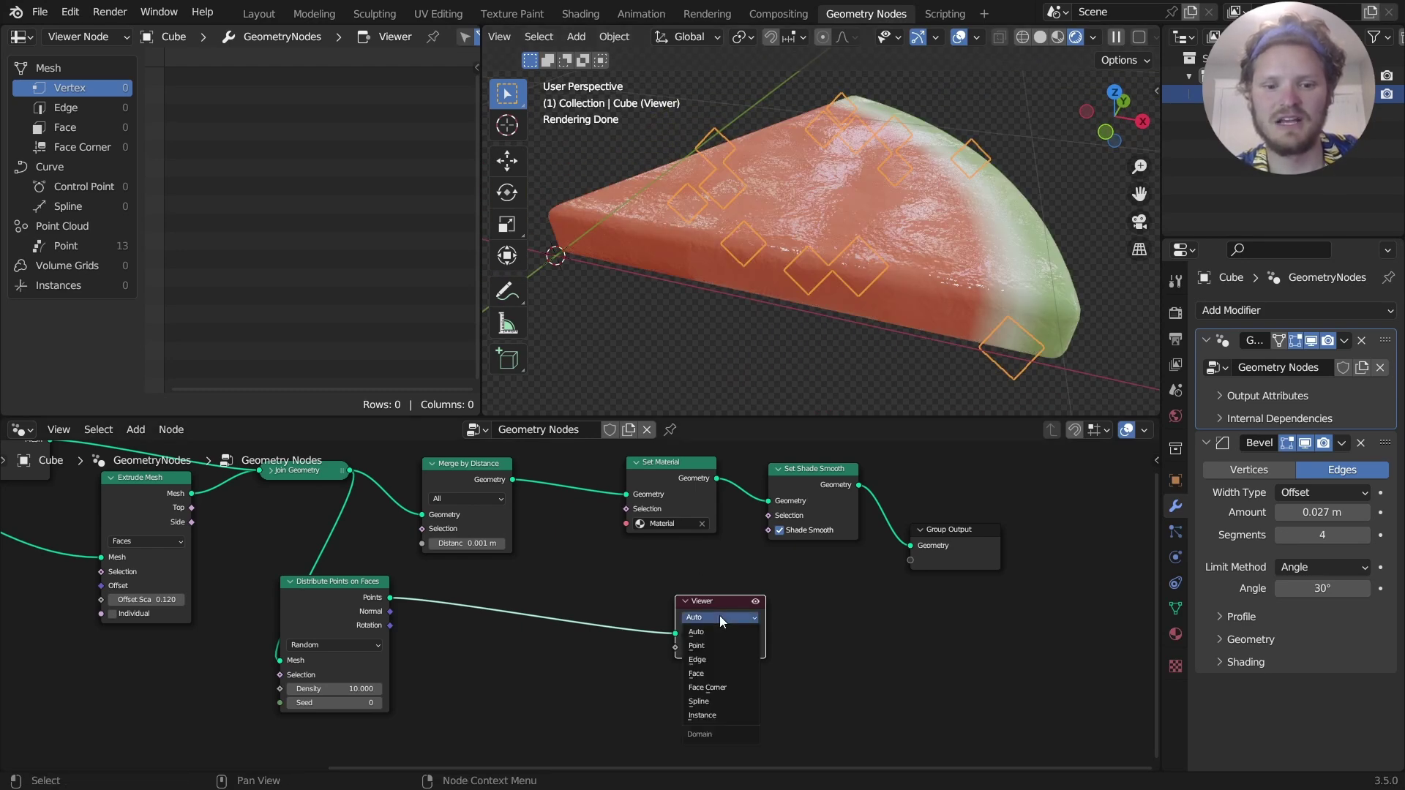
left_click(719, 616)
key("x")
left_click(1307, 444)
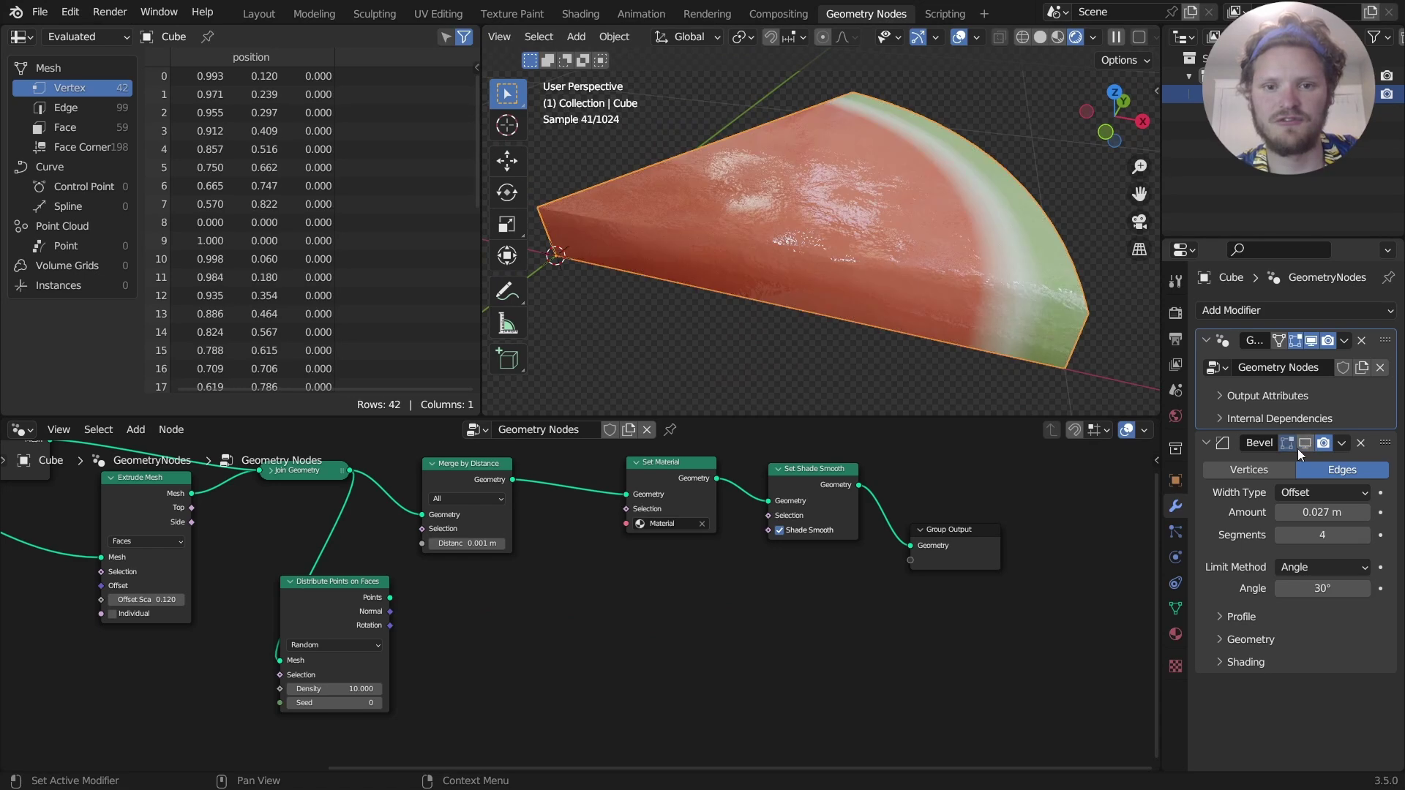
Send the distributed points to the Group Output, move Distribute Points on Faces aside, and show the viewport in solid shading.
left_click(313, 595, "alt+shift")
left_click_drag(319, 597, 384, 604)
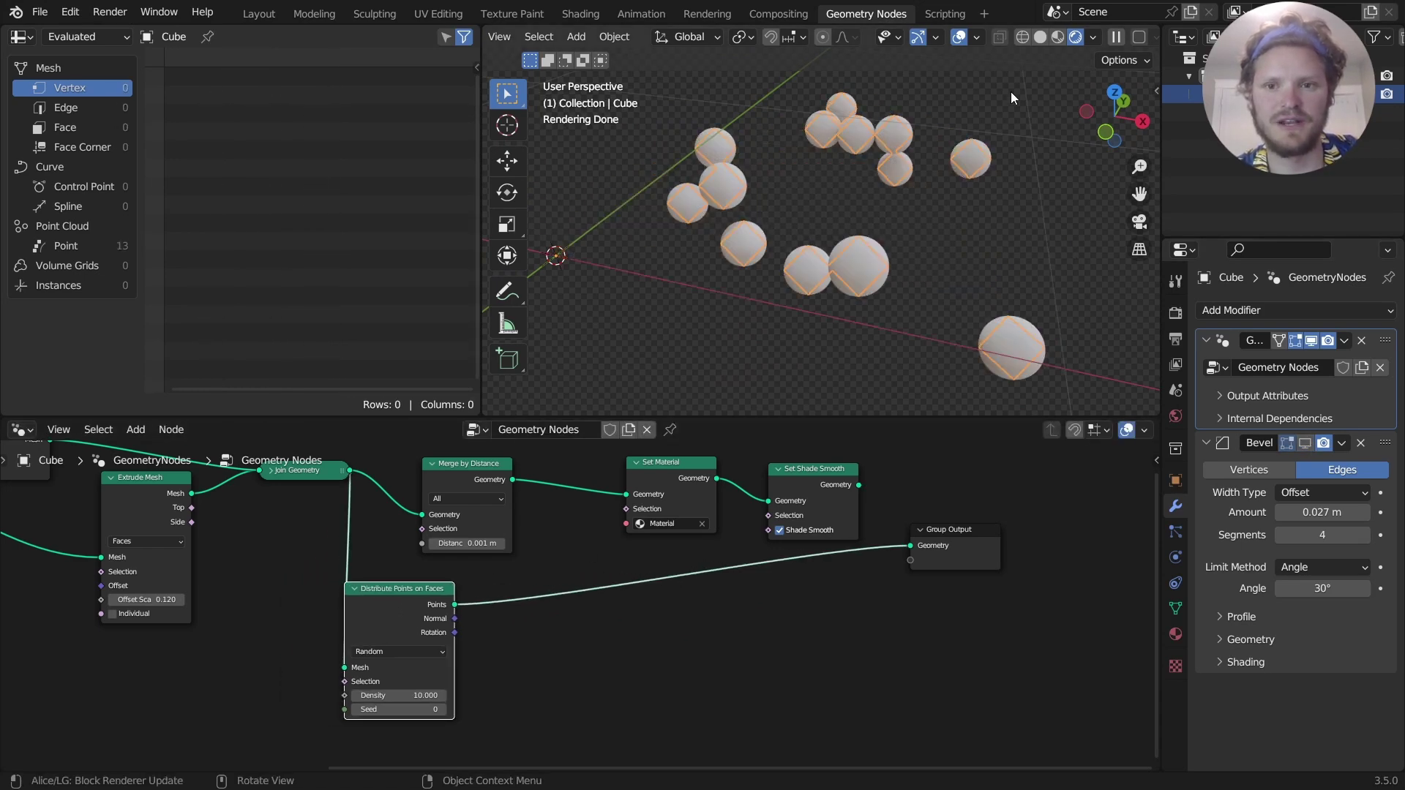
left_click(1038, 36)
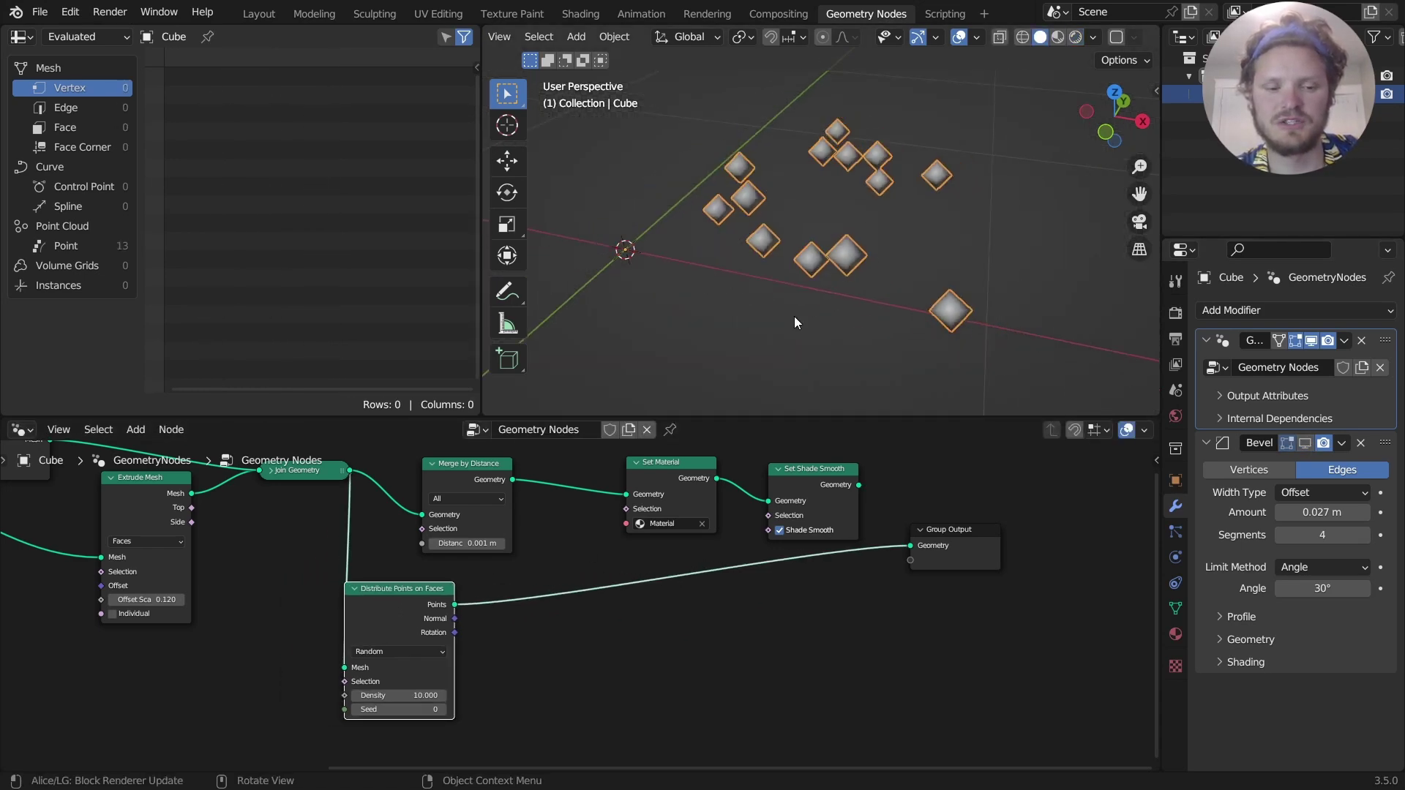
Feed the Mesh input of Distribute Points on Faces from Merge by Distance instead of Join Geometry, and reposition the node.
middle_click_drag(511, 512, 683, 553)
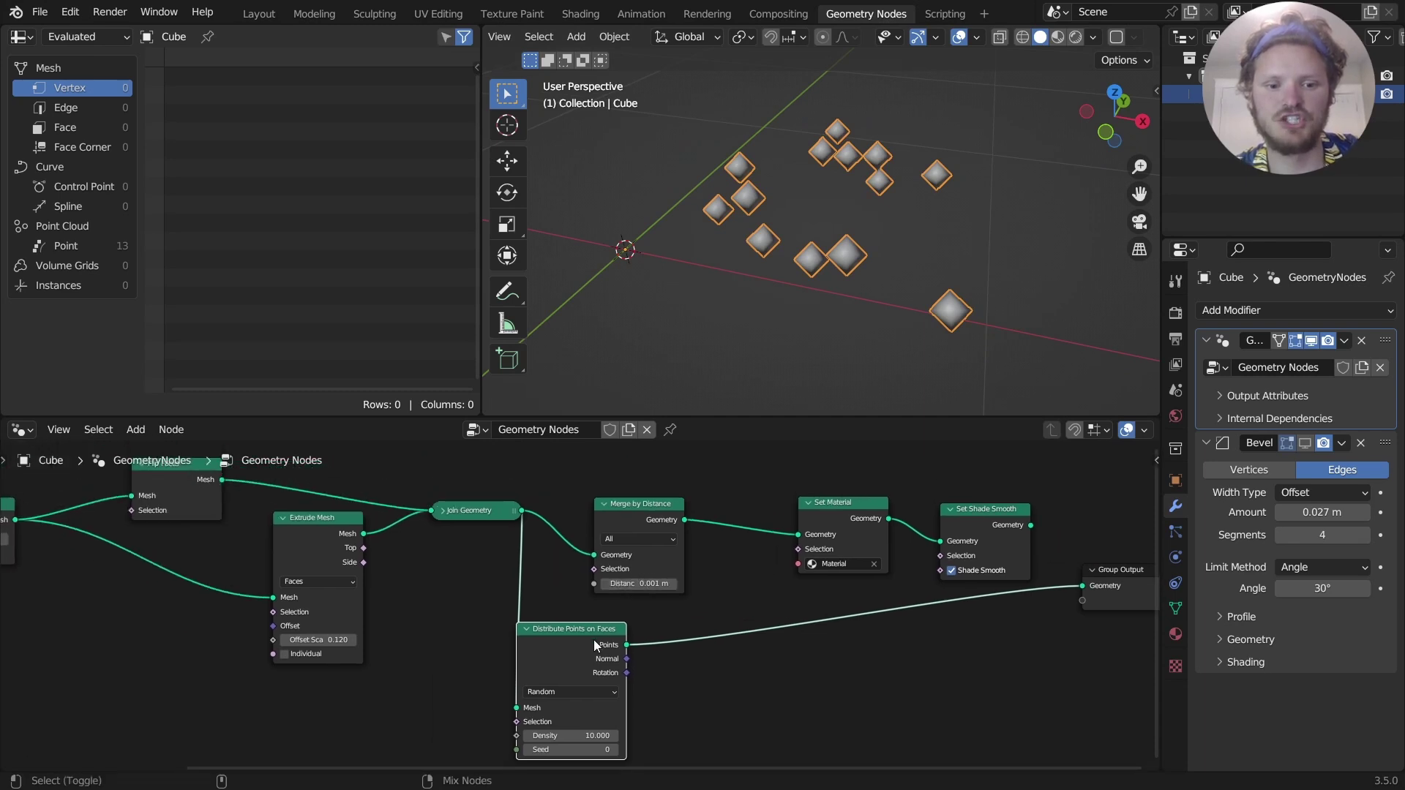
right_click_drag(510, 591, 530, 586, "ctrl")
left_click_drag(685, 520, 517, 709)
left_click_drag(585, 634, 708, 658)
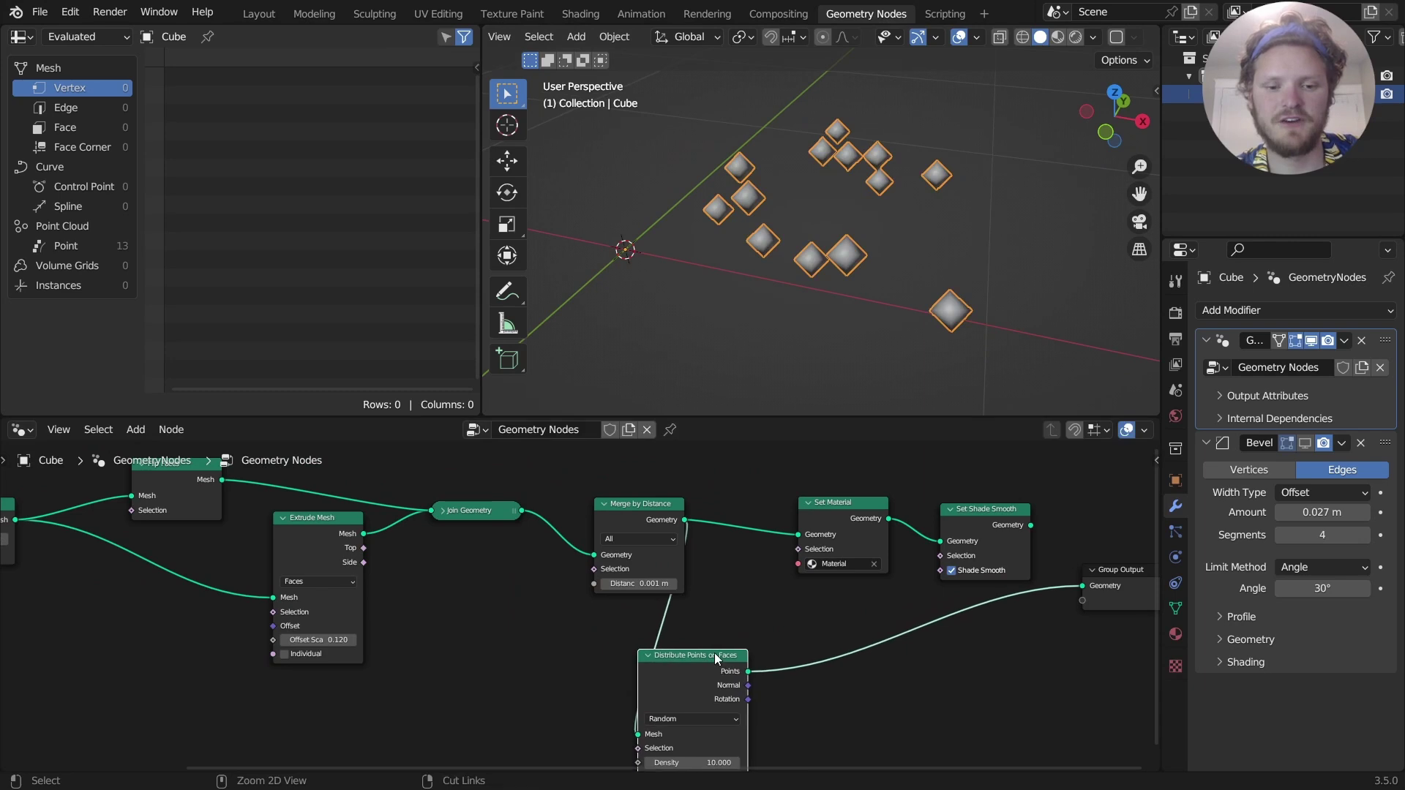
Join the distributed points with the Merge by Distance geometry through a new Join Geometry node placed beside the Points output.
right_click_drag(707, 694, 660, 551, "ctrl+shift")
left_click(877, 579, "alt+shift")
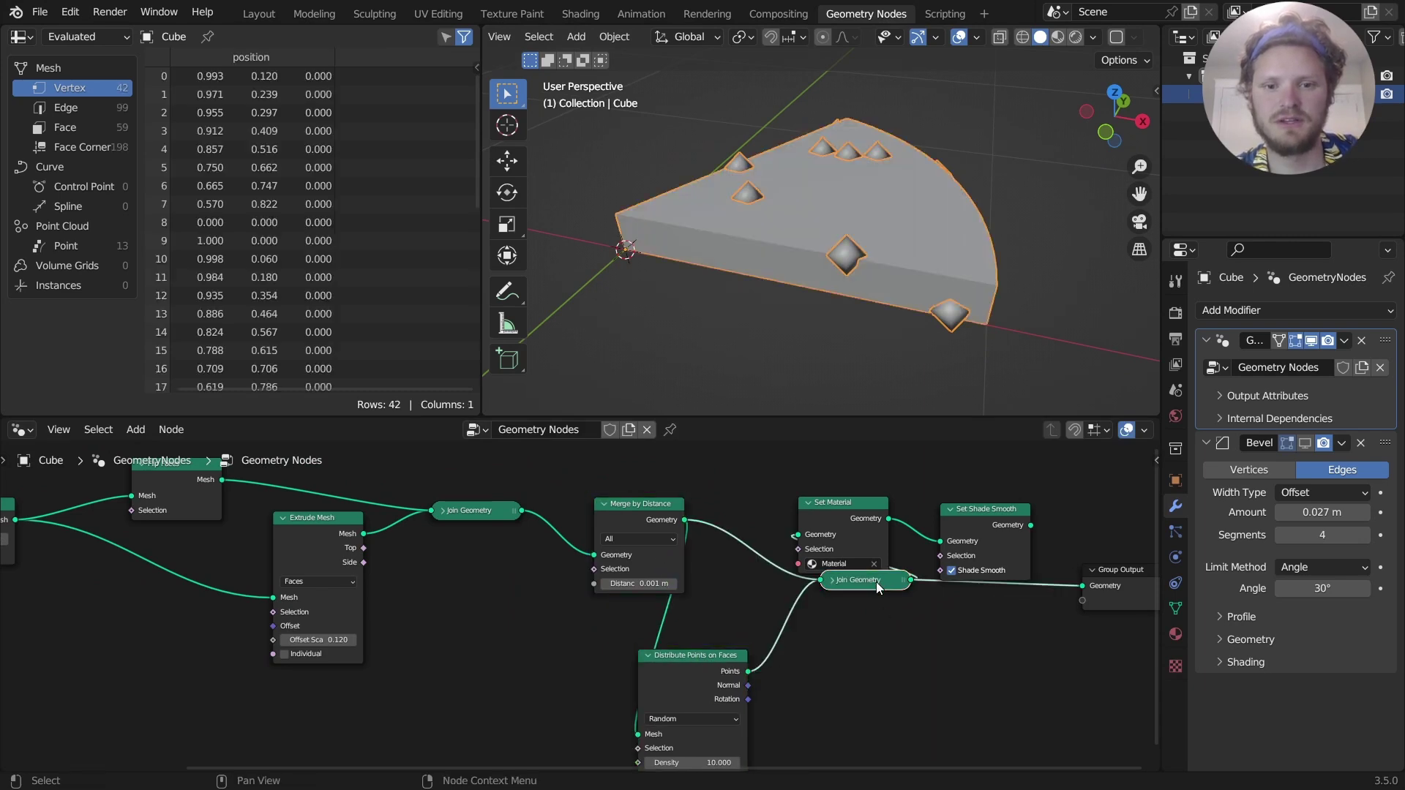
left_click_drag(876, 582, 887, 669)
Add a Position node in the empty space below Extrude Mesh.
middle_click_drag(880, 512, 774, 565)
middle_click_drag(739, 336, 837, 234)
middle_click_drag(624, 689, 961, 556)
scroll(808, 604, "up", 3)
key("shift+a")
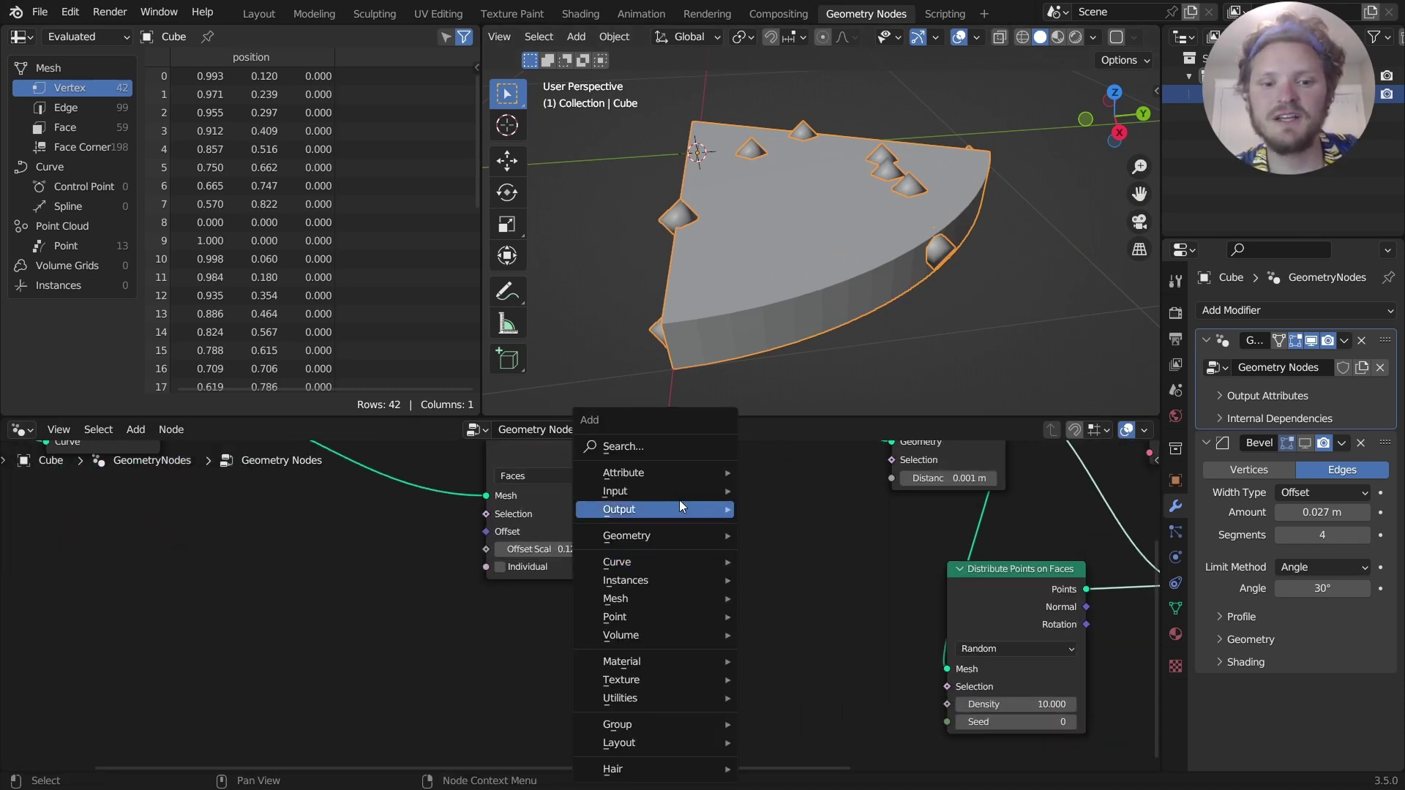
left_click(669, 447)
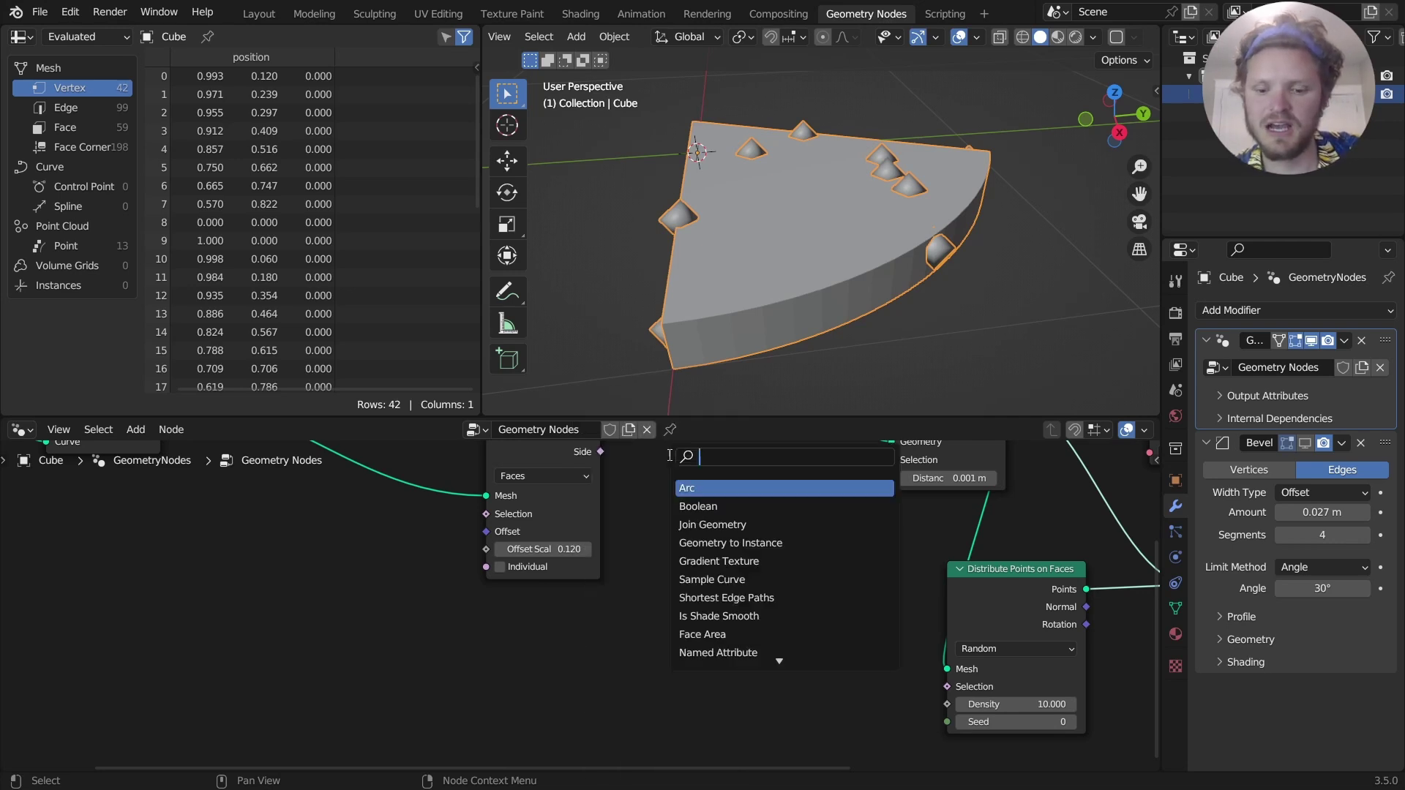
type("position")
key("Return")
left_click(537, 619)
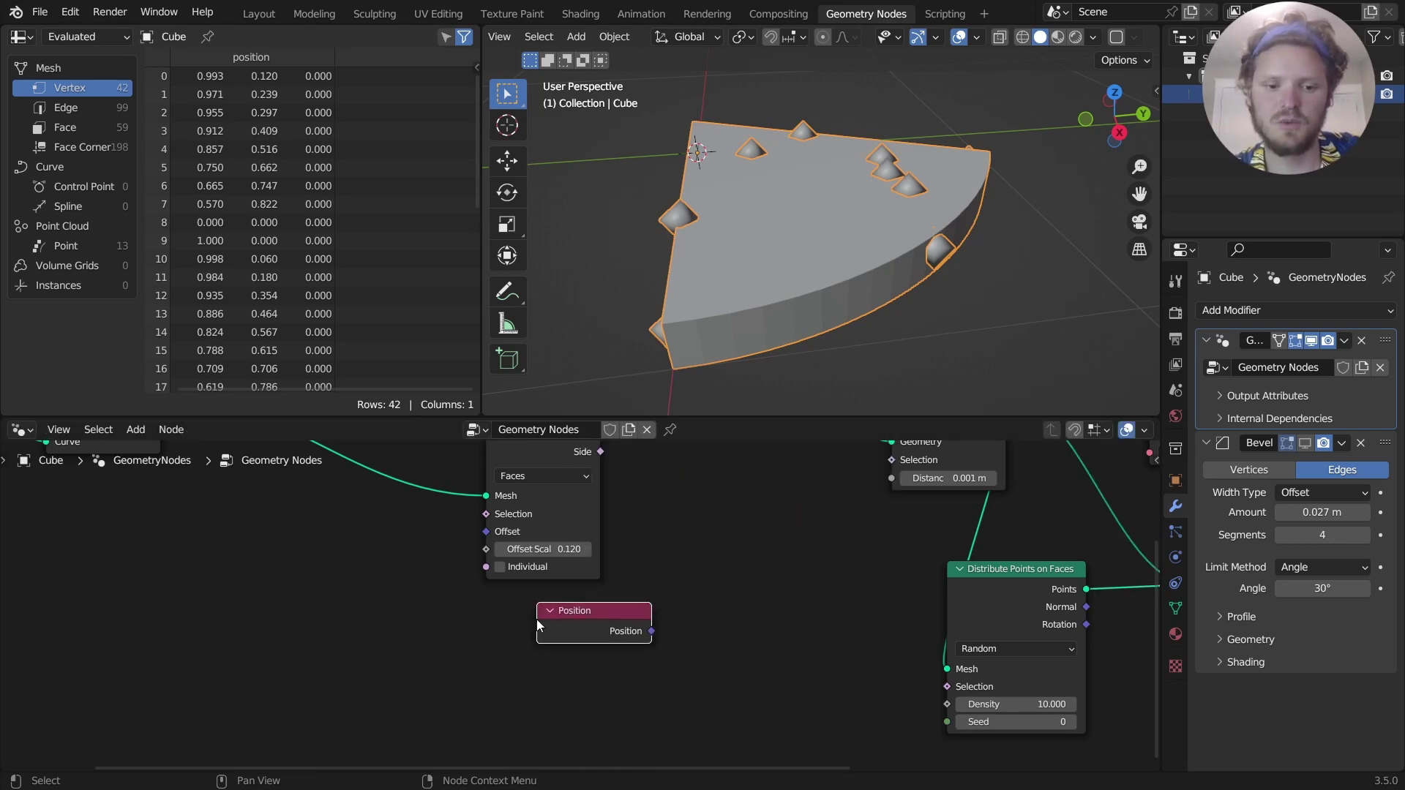
Attach a Viewer to the Position output, feed its Geometry from Merge by Distance, and inspect the colours on the slice.
left_click(619, 617, "ctrl+shift")
scroll(771, 644, "down", 2)
middle_click_drag(741, 622, 745, 640)
right_click_drag(854, 503, 708, 637, "alt")
middle_click_drag(688, 264, 936, 252)
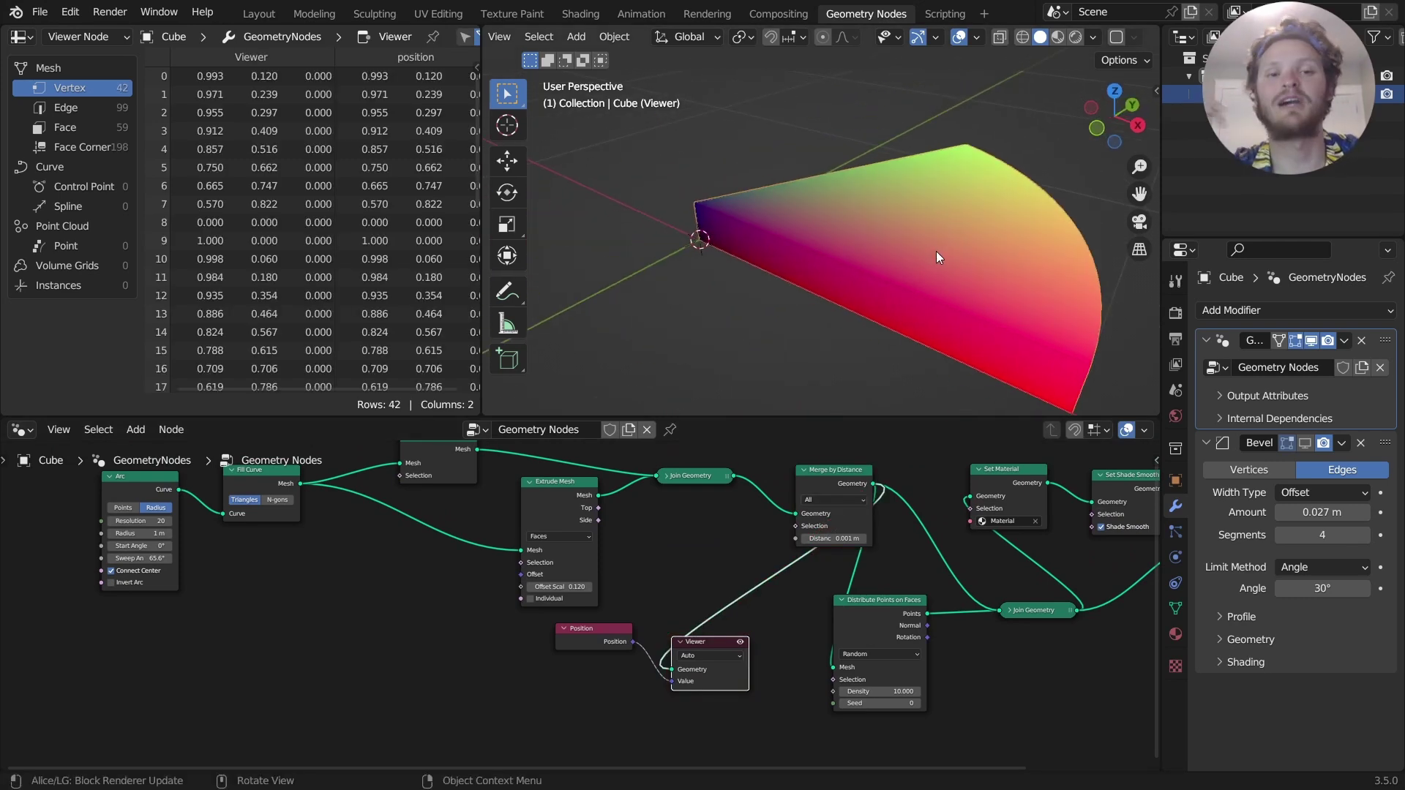
Move the Position node away from the Viewer and insert a Vector Math node on the link between them.
left_click_drag(585, 631, 388, 659)
scroll(500, 631, "up", 1)
middle_click_drag(500, 631, 578, 508)
scroll(559, 543, "up", 4)
key("shift+a")
left_click(507, 446)
type("vec")
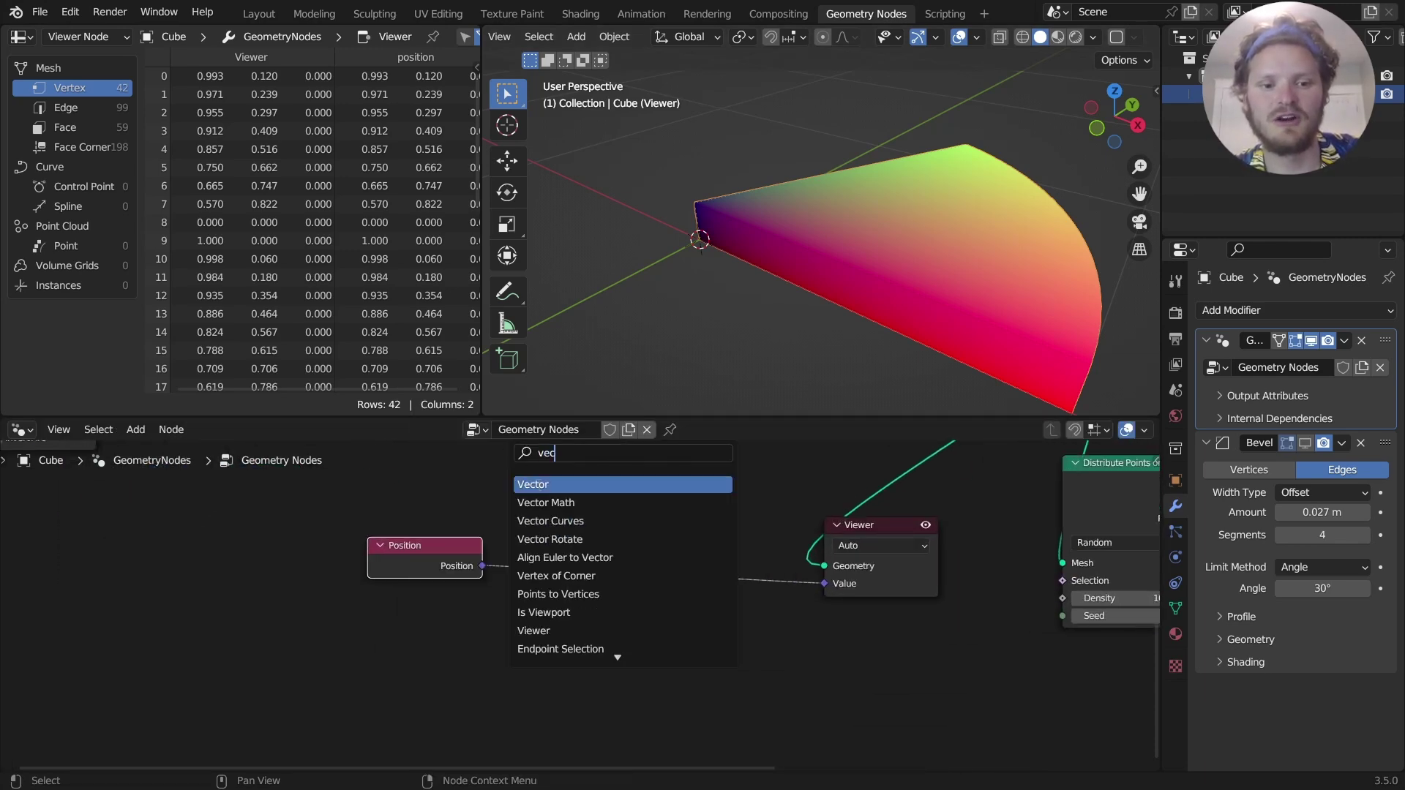
left_click(548, 503)
left_click(583, 560)
Set the Vector Math node to Multiply with vector values 1, 1 and 0, and inspect the colours on the slice.
left_click(583, 555)
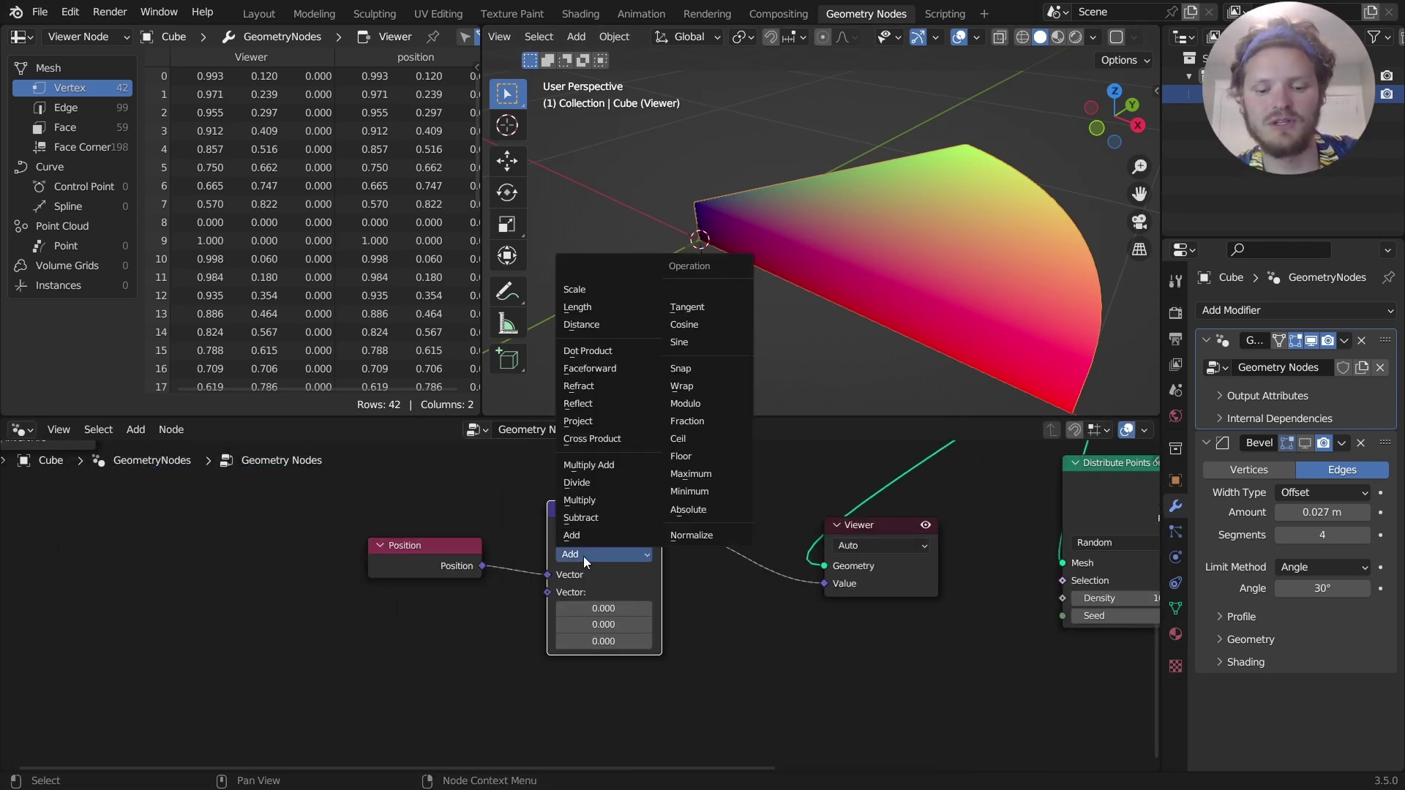
left_click(586, 571)
left_click_drag(603, 609, 603, 624)
type("1")
key("Return")
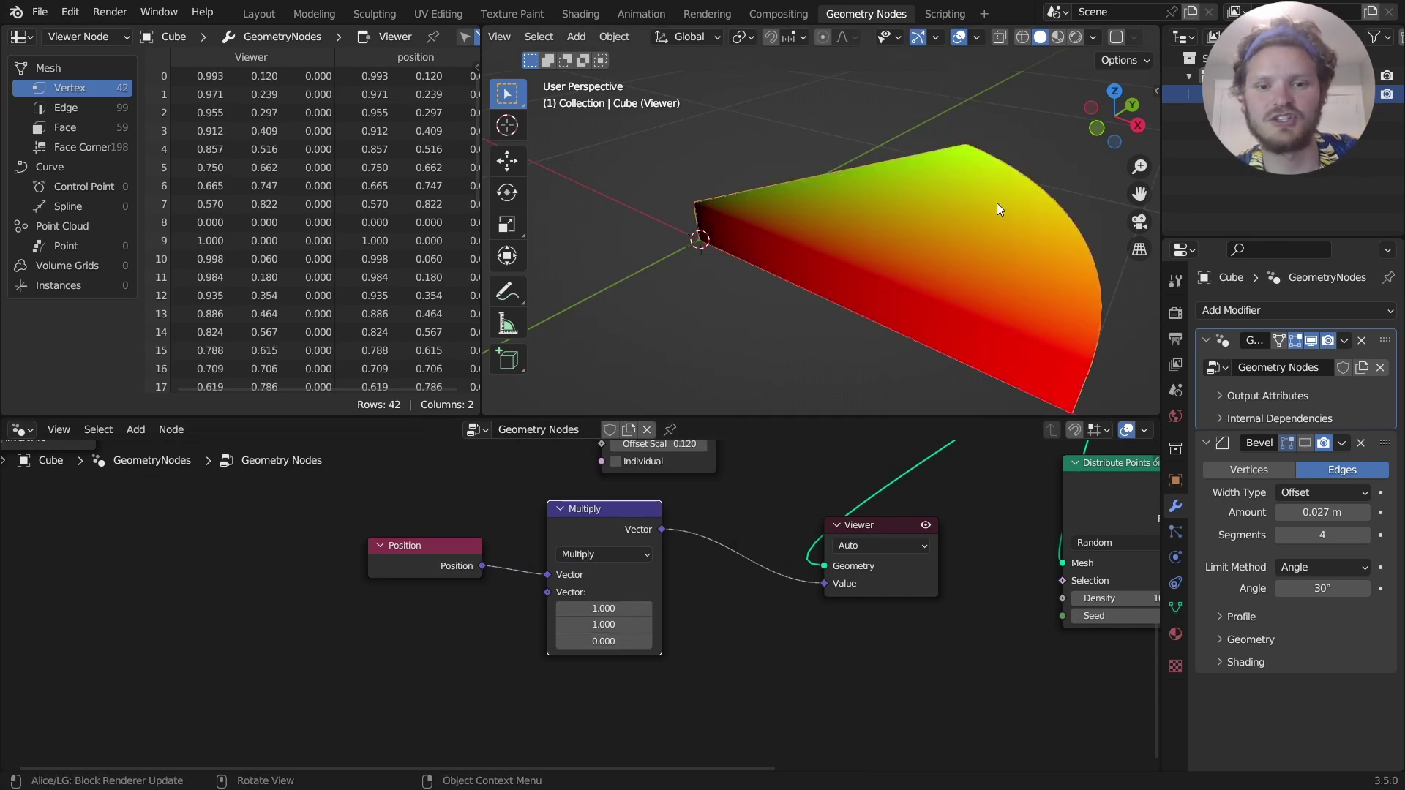
middle_click_drag(998, 210, 878, 254)
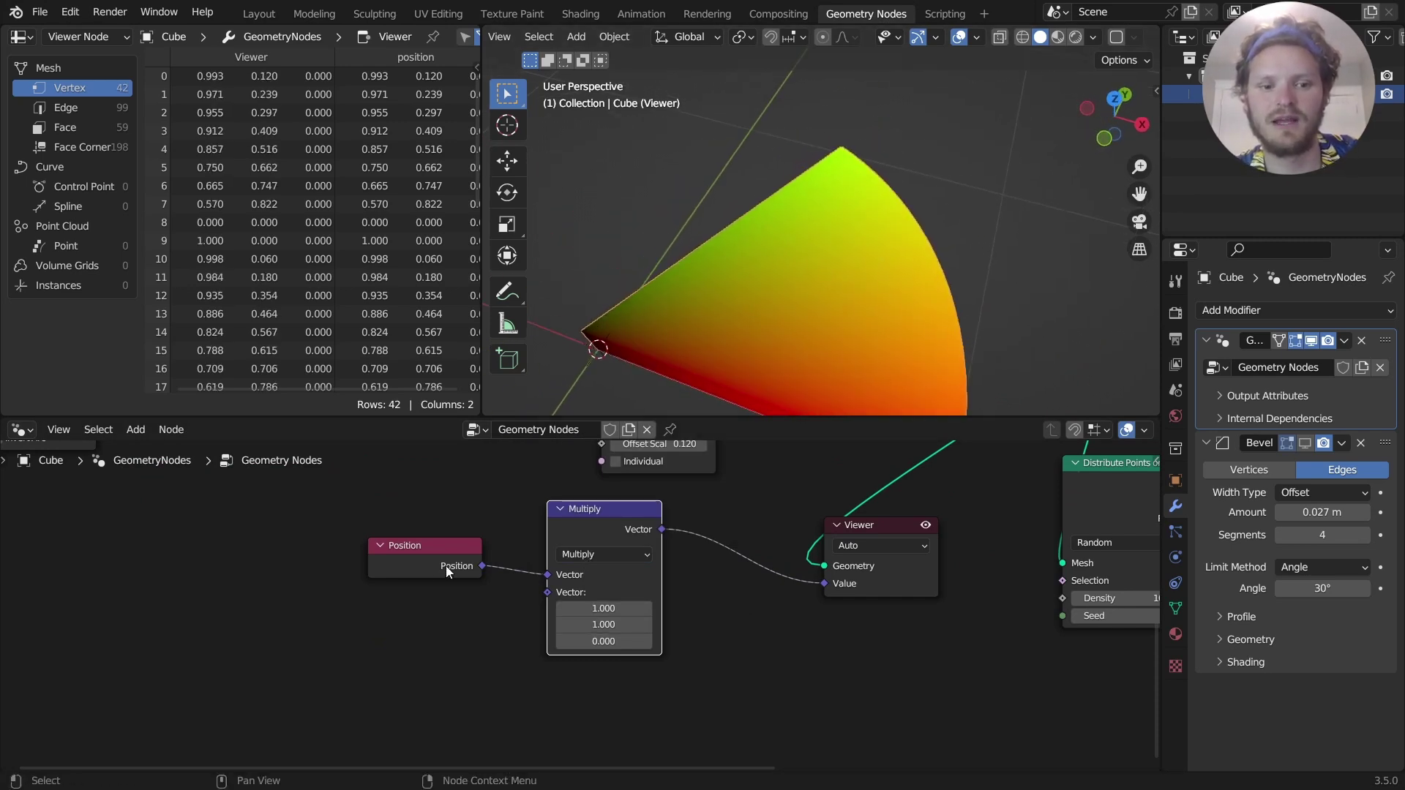
Move the Position and Multiply nodes together farther from the Viewer to make room between them.
left_click_drag(389, 609, 665, 501)
key("g")
left_click(400, 511)
left_click(401, 507)
Duplicate the Multiply node onto the link to the Viewer, change the copy to Length, and inspect the gradient.
left_click(343, 545)
key("shift+d")
left_click(500, 565)
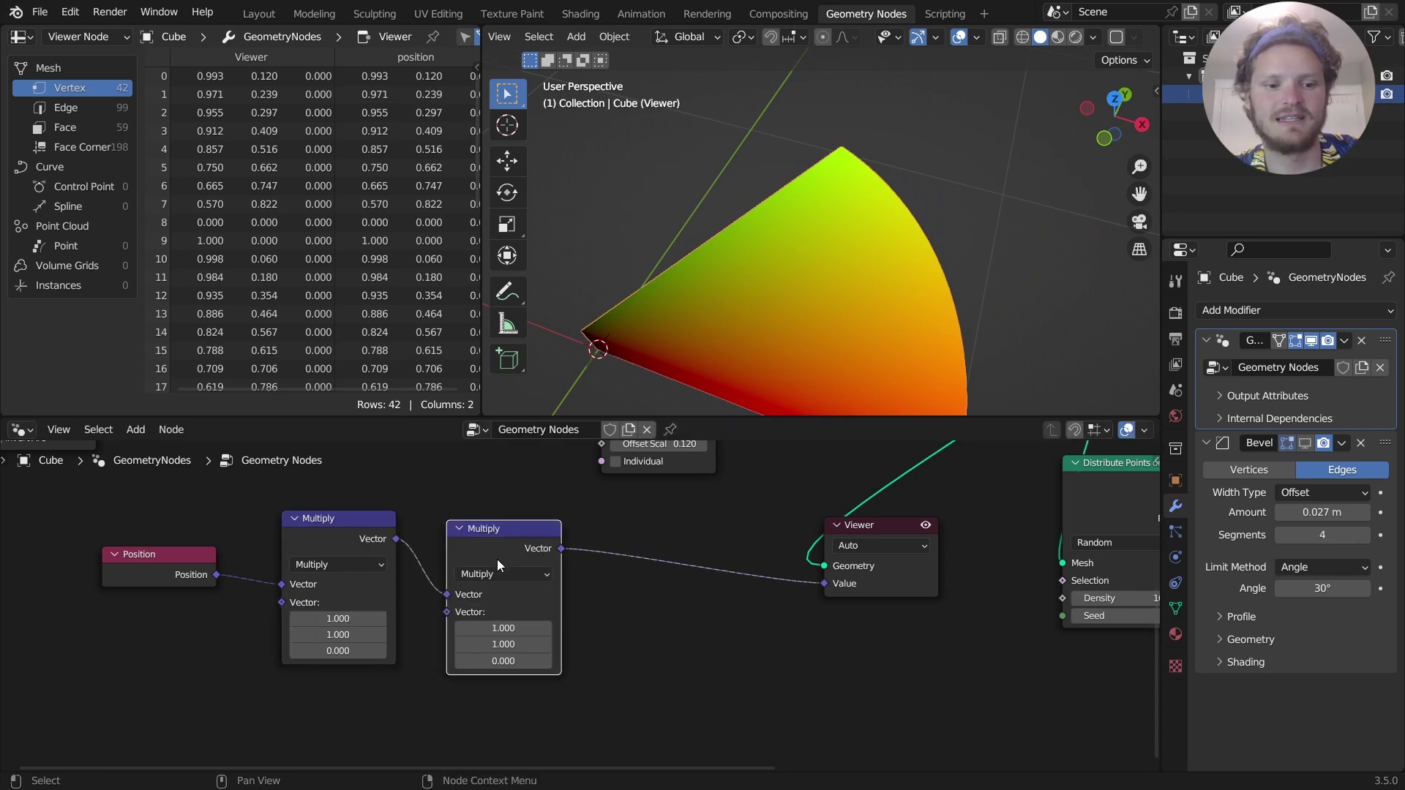
left_click(500, 571)
left_click(514, 327)
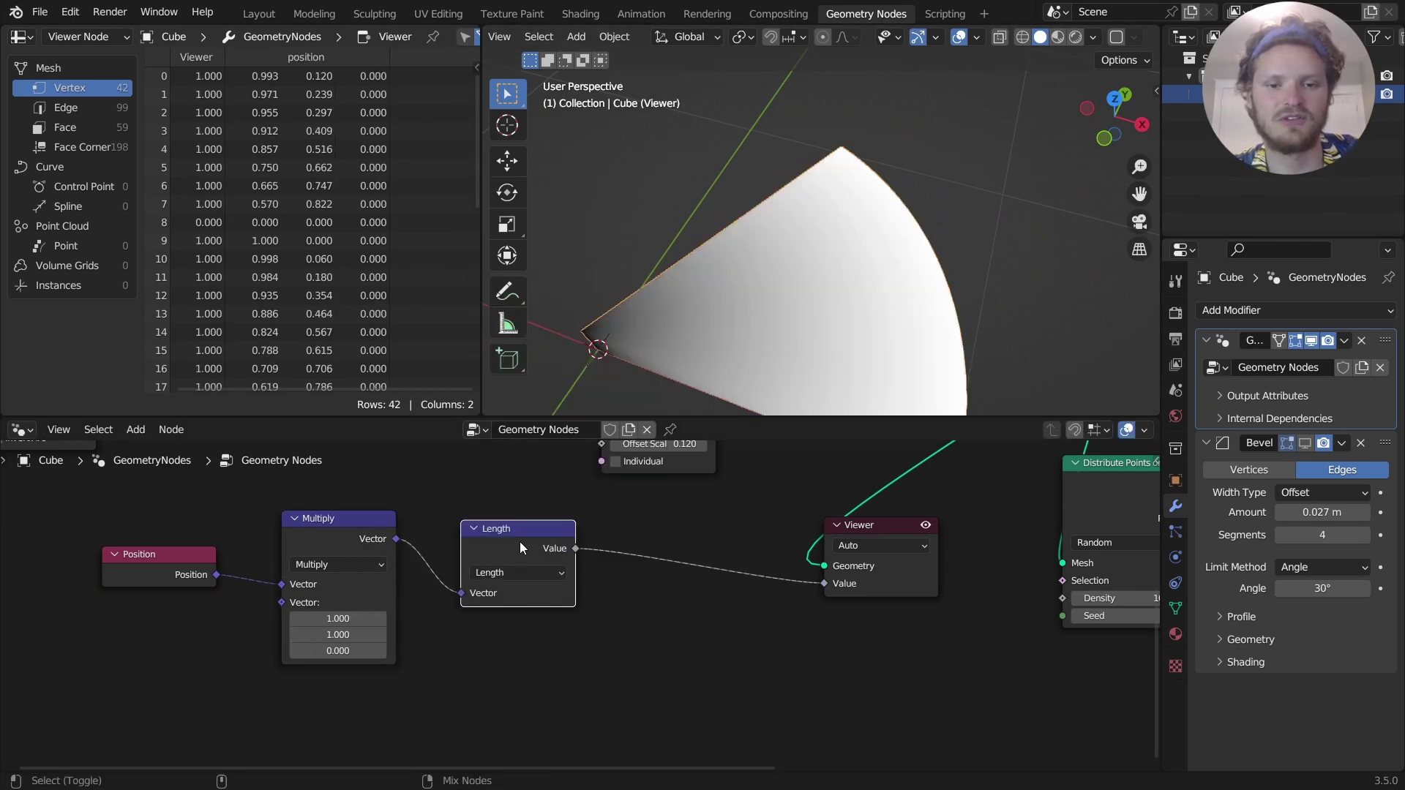
middle_click_drag(771, 235, 763, 275, "shift")
middle_click_drag(650, 379, 675, 300, "shift")
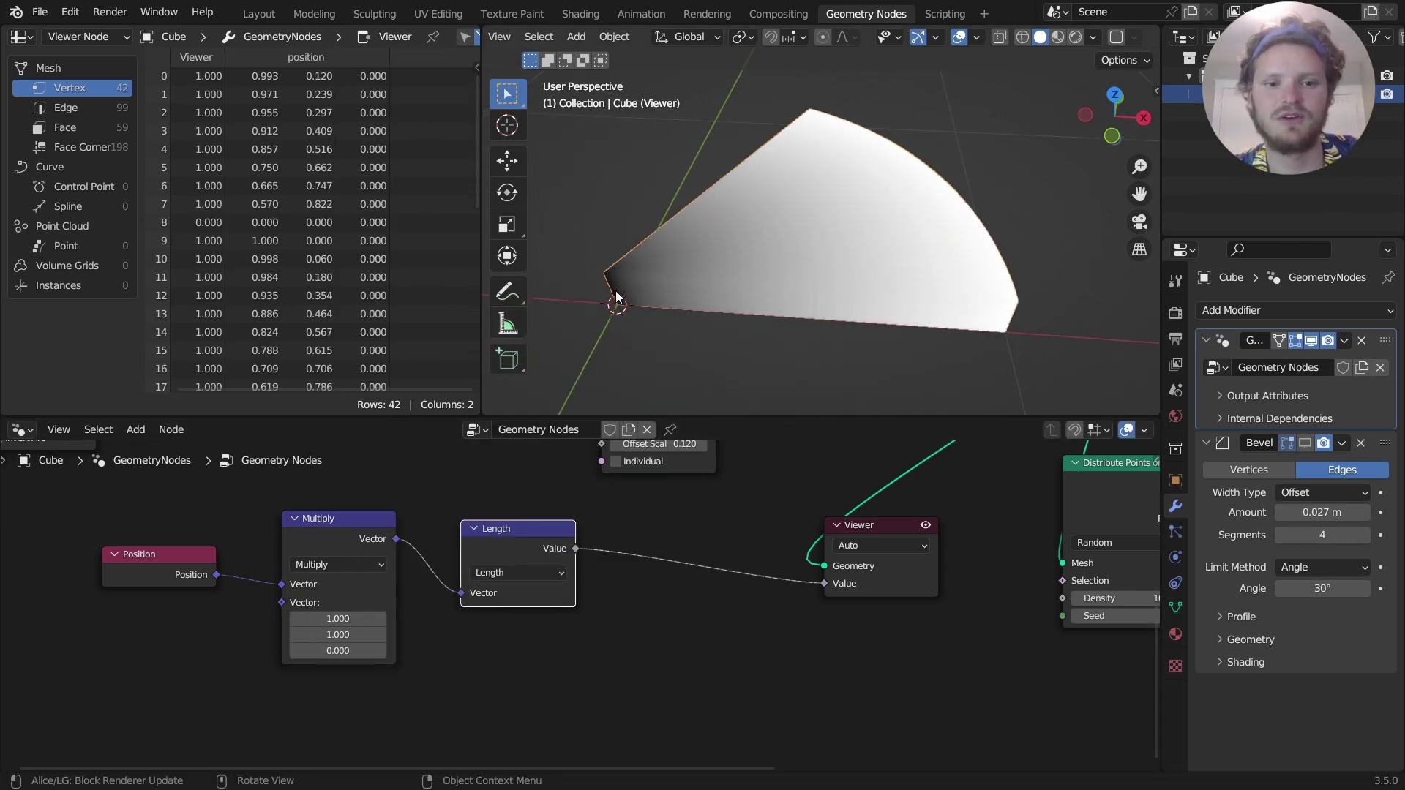
Draw an annotation stroke from the slice's tip toward the rind and erase it.
key("d")
mouse_move(616, 292)
left_mouse_down()
mouse_move(956, 197)
mouse_move(949, 225)
mouse_move(910, 191)
left_mouse_up()
mouse_move(944, 201)
right_mouse_down()
mouse_move(776, 229)
mouse_move(833, 259)
right_mouse_up()
Move the Position, Multiply and Length nodes together to open space before the Viewer.
scroll(823, 547, "down", 3)
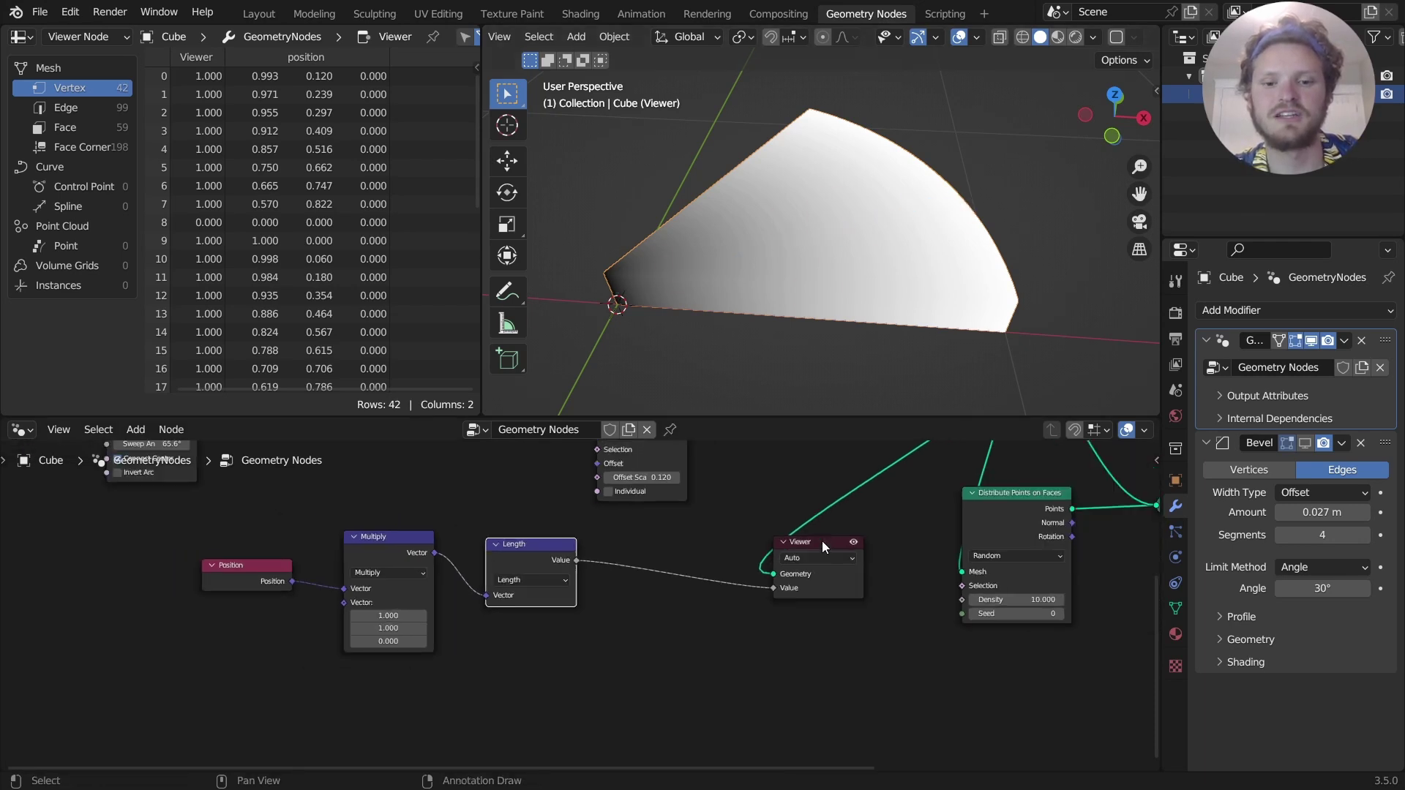
scroll(823, 541, "down", 1)
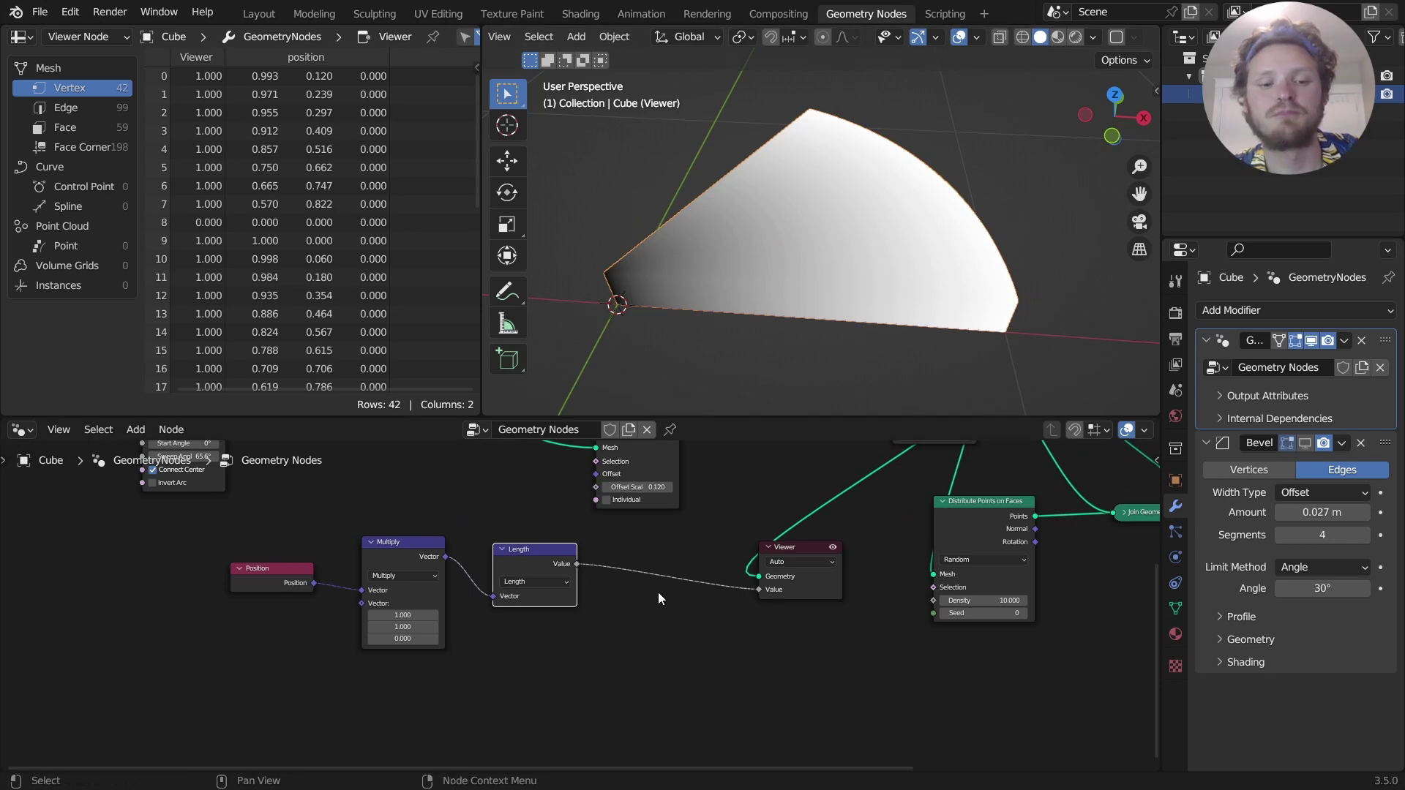
middle_click_drag(553, 592, 661, 592)
left_click_drag(346, 666, 631, 557)
key("g")
left_click(510, 574)
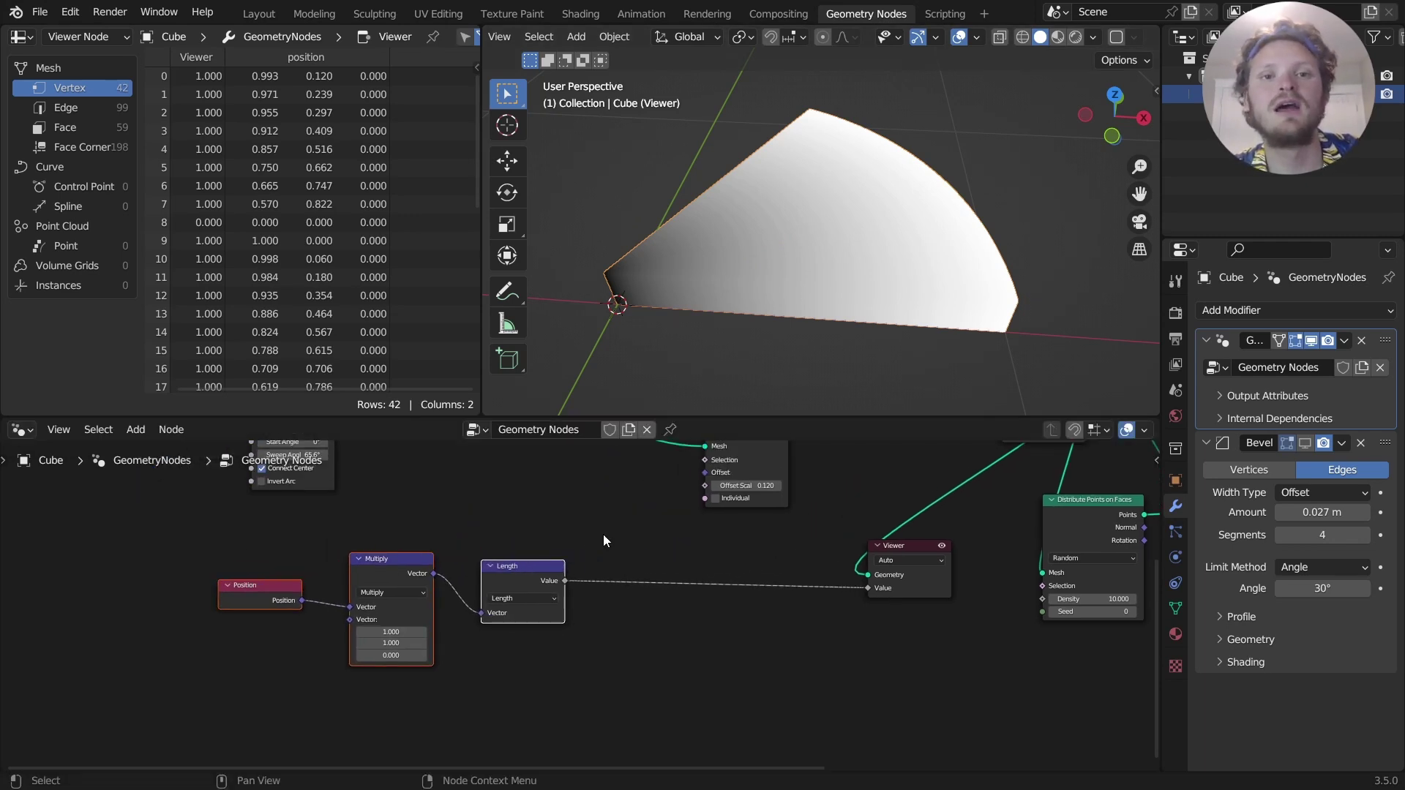
Insert a Math node between Length and the Viewer and set its operation to Less Than with a 0.5 threshold.
left_click(604, 534)
key("shift+a")
type("add")
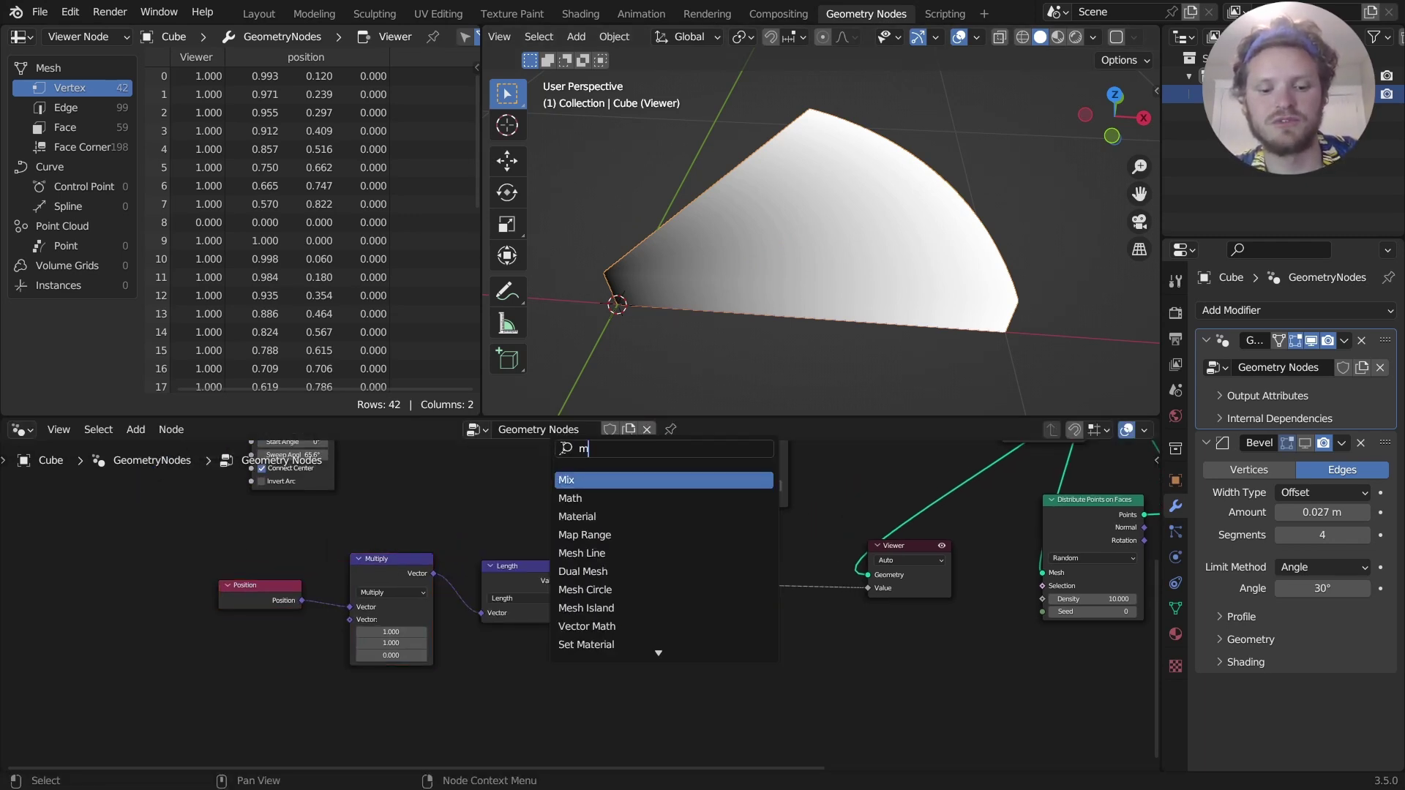
key("Return")
left_click(689, 601)
scroll(687, 605, "up", 2)
left_click(683, 591)
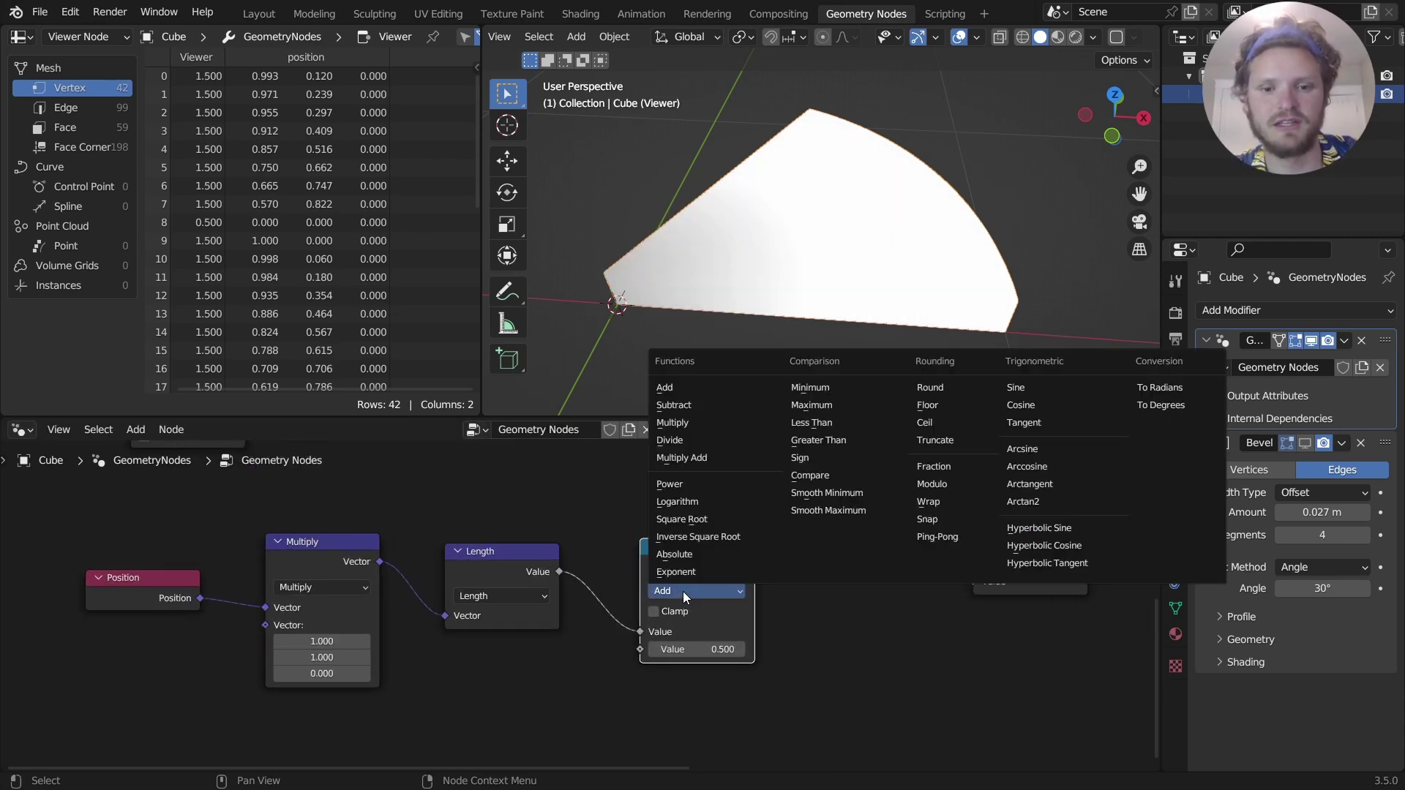
left_click(809, 430)
mouse_move(714, 649)
left_mouse_down("shift")
mouse_move(659, 649)
mouse_move(729, 649)
left_mouse_up("shift")
key("ctrl+z")
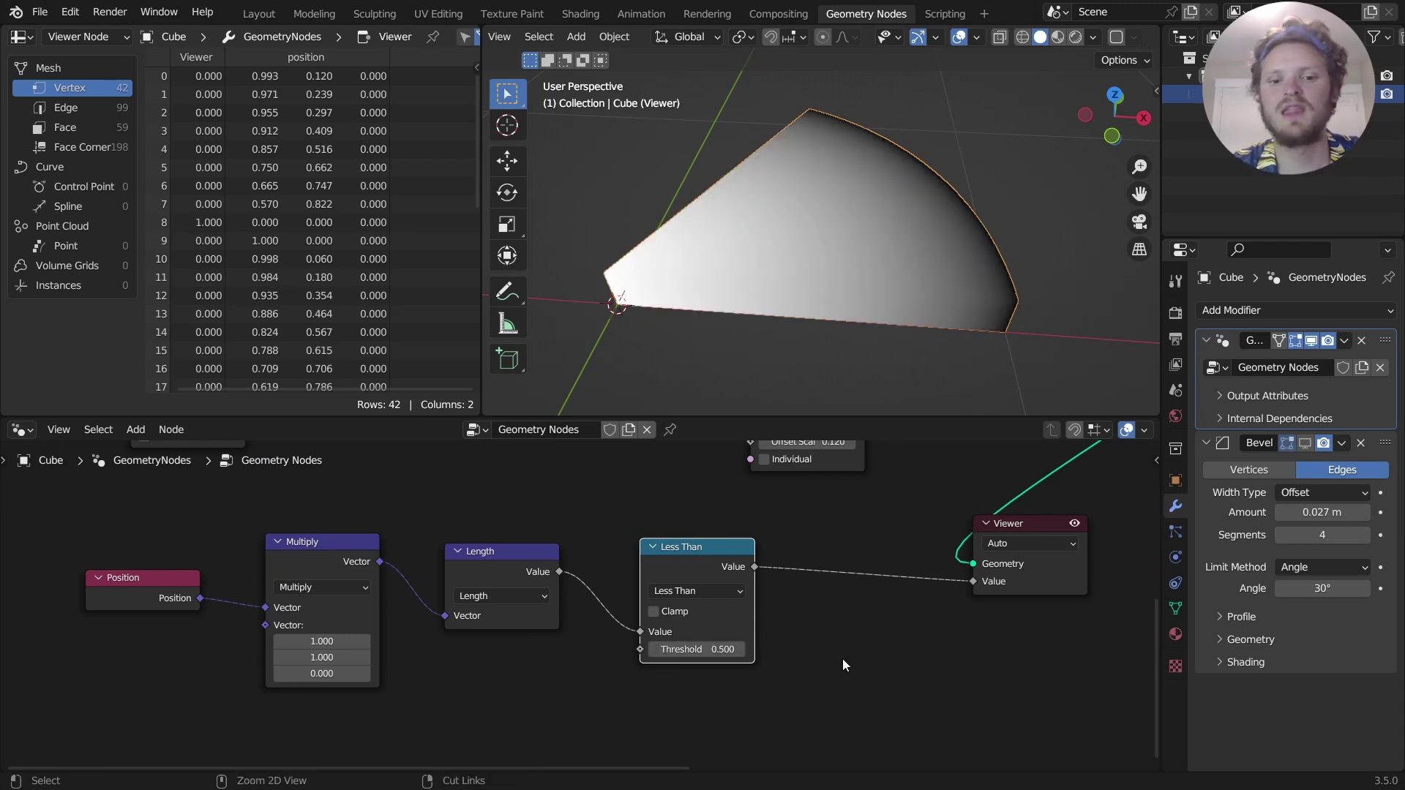
Move the node chain from Arc to Merge by Distance away from Distribute Points on Faces, and delete the Viewer node.
scroll(999, 542, "down", 1)
scroll(999, 543, "down", 2)
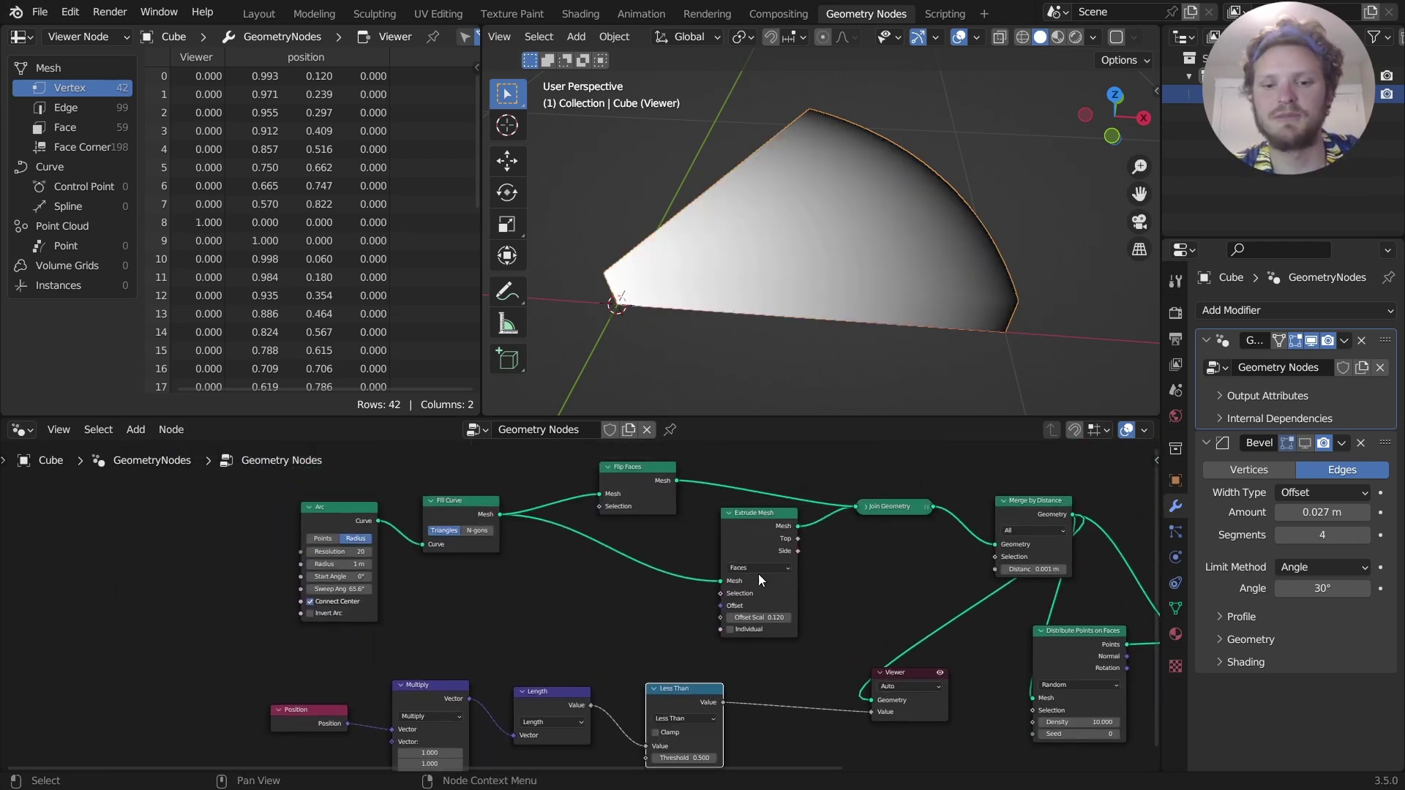
left_click_drag(251, 608, 1028, 455)
key("g")
left_click(515, 467)
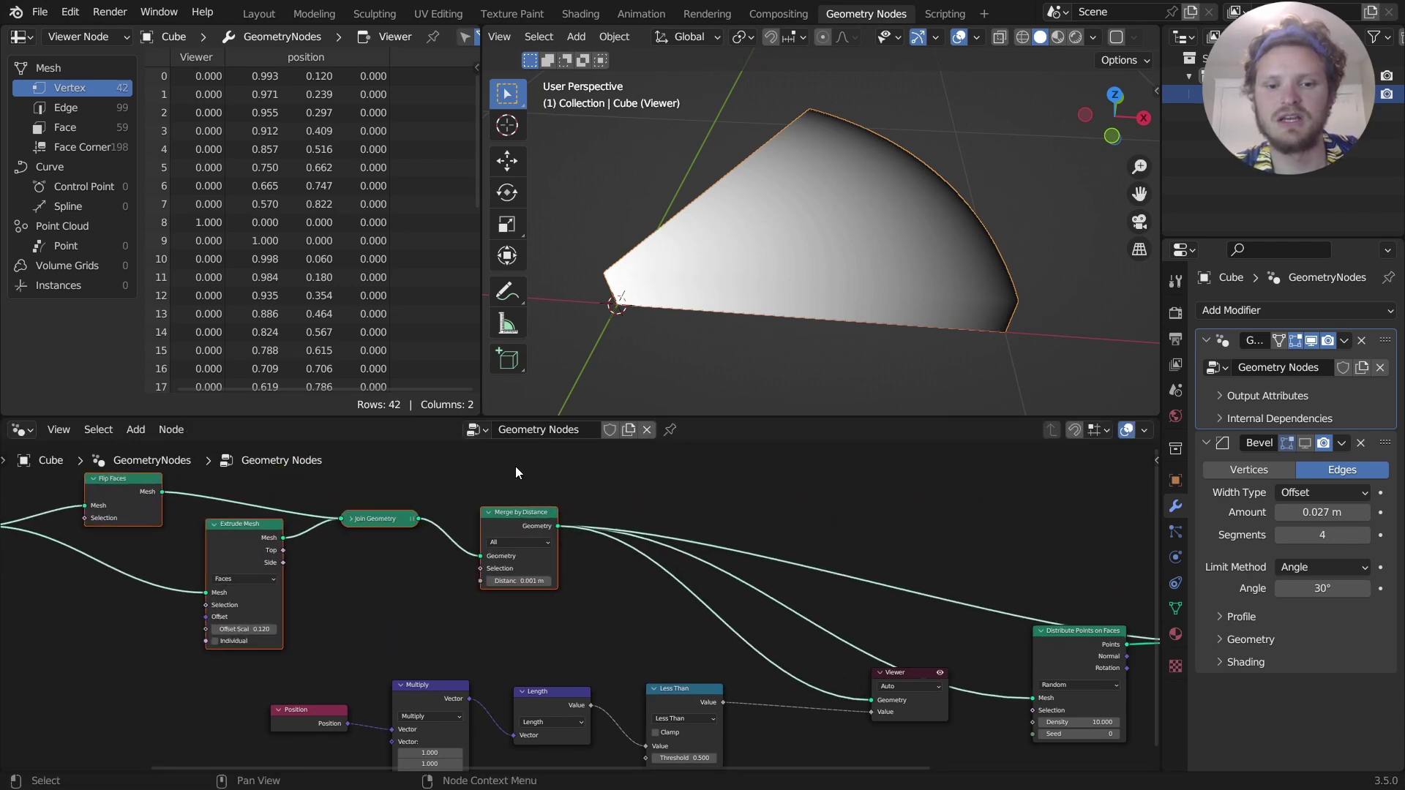
middle_click_drag(742, 512, 544, 477)
key("x")
Insert a Subdivide Mesh node on the link from Merge by Distance to Distribute Points on Faces.
scroll(700, 641, "left", 1, "ctrl")
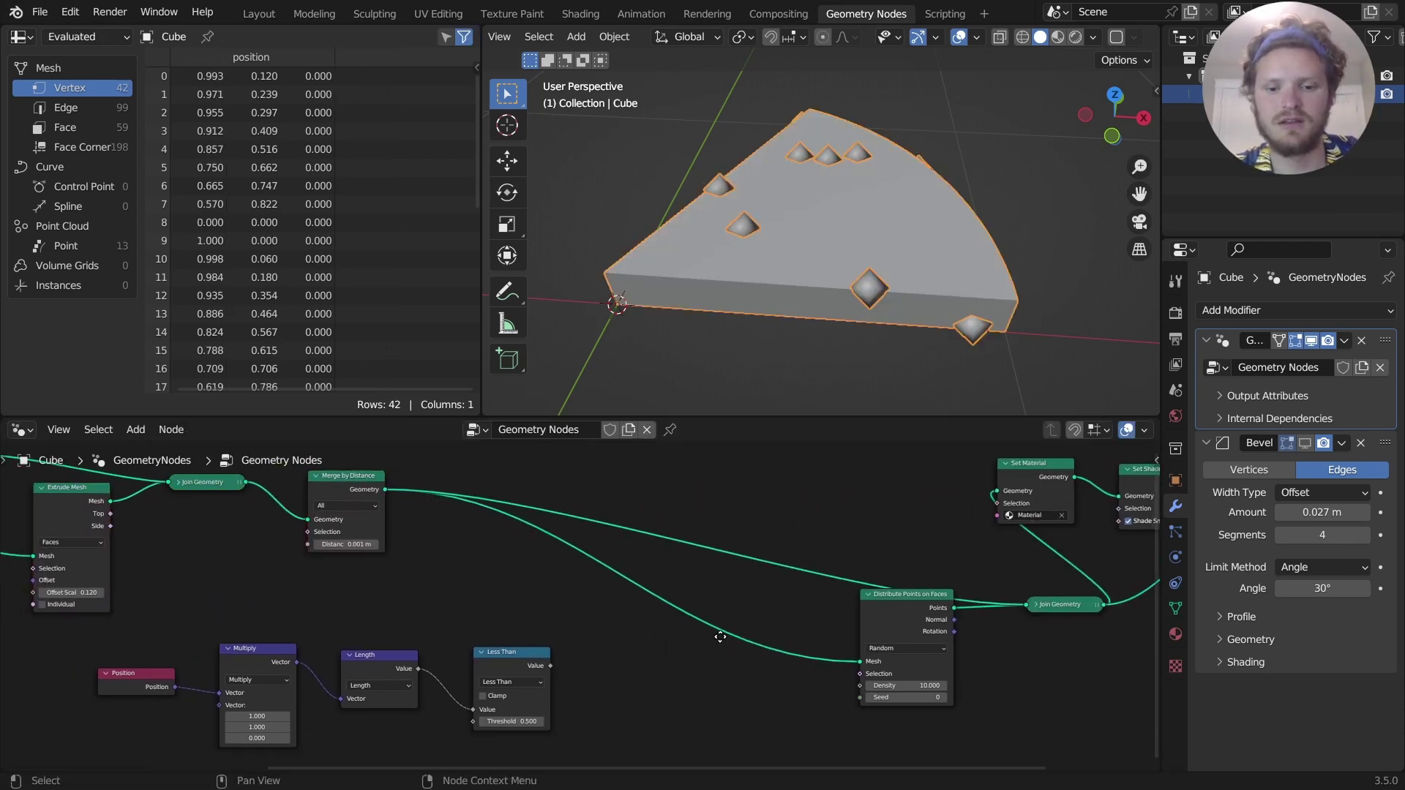
key("shift+a")
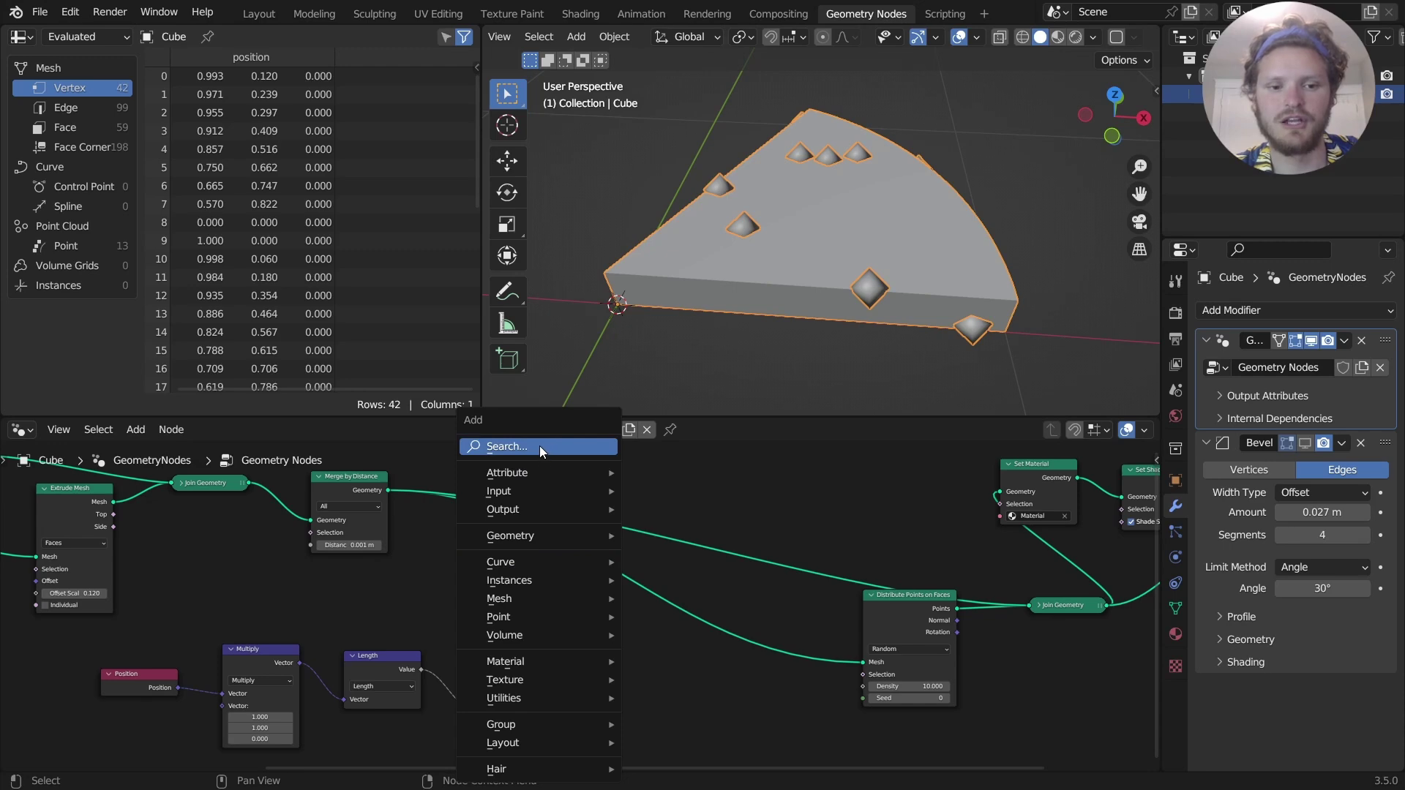
left_click(538, 446)
type("subd")
key("Return")
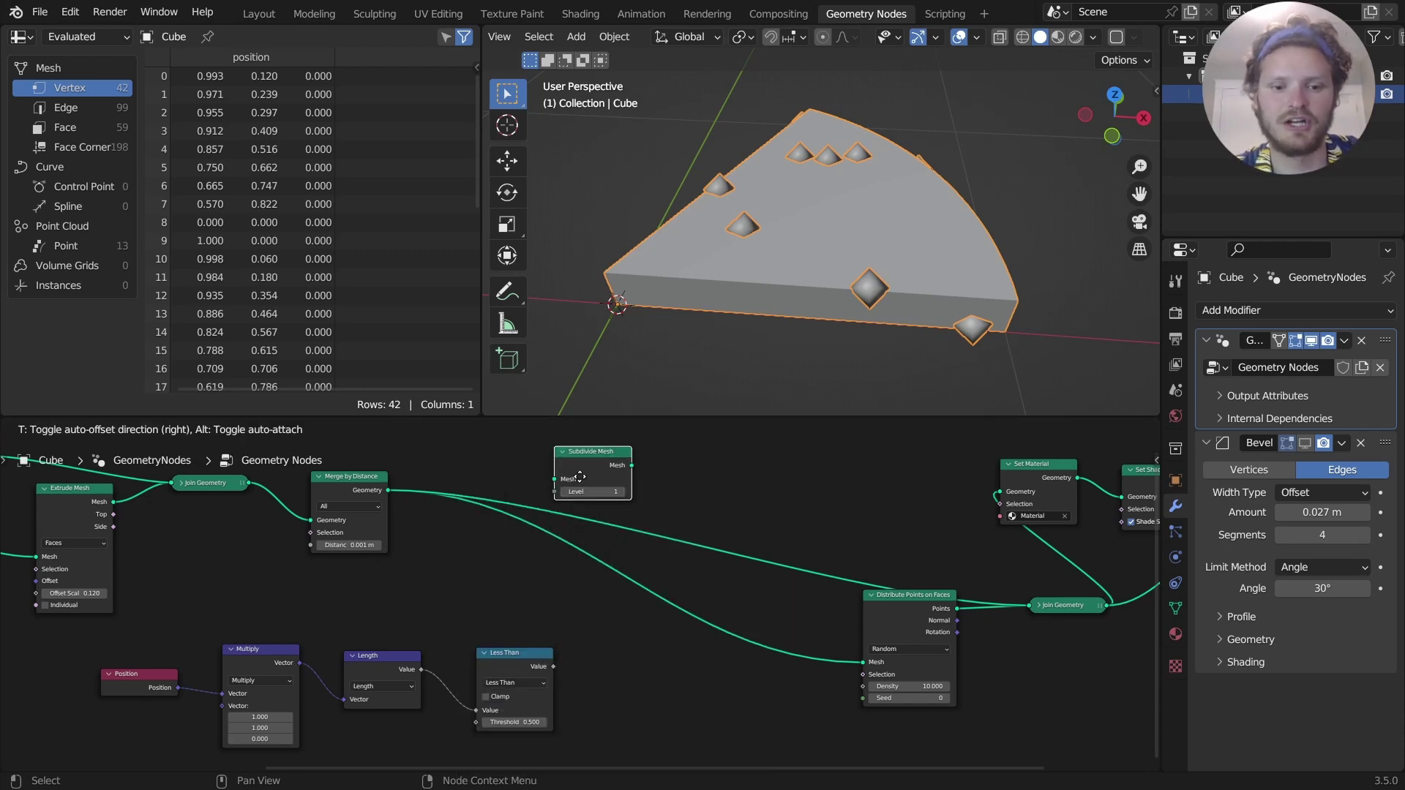
left_click(636, 591)
Set the Subdivide Mesh level to 3 while checking the mesh in wireframe, and return to solid shading.
left_click(1022, 36)
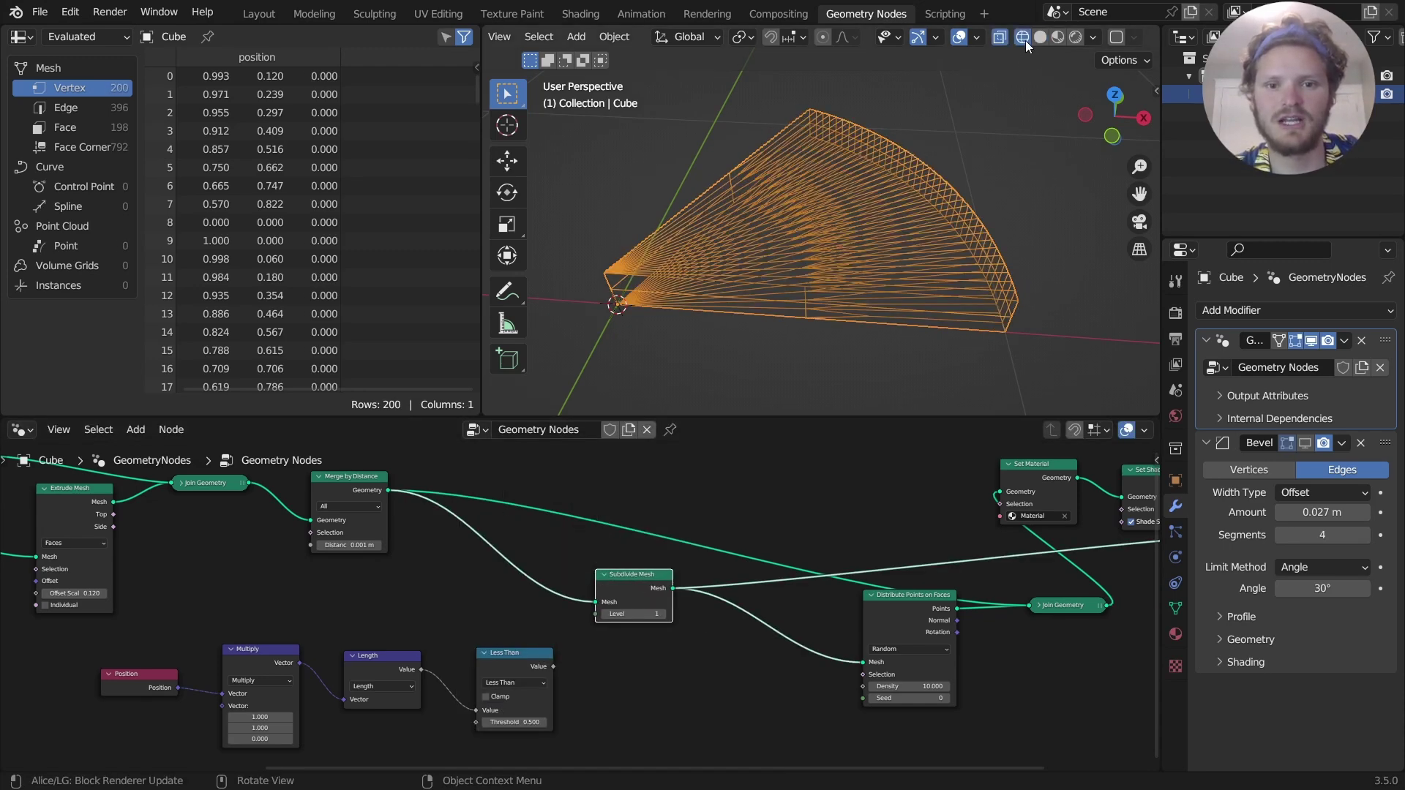
scroll(722, 589, "up", 2)
left_click(693, 617)
left_click(693, 617)
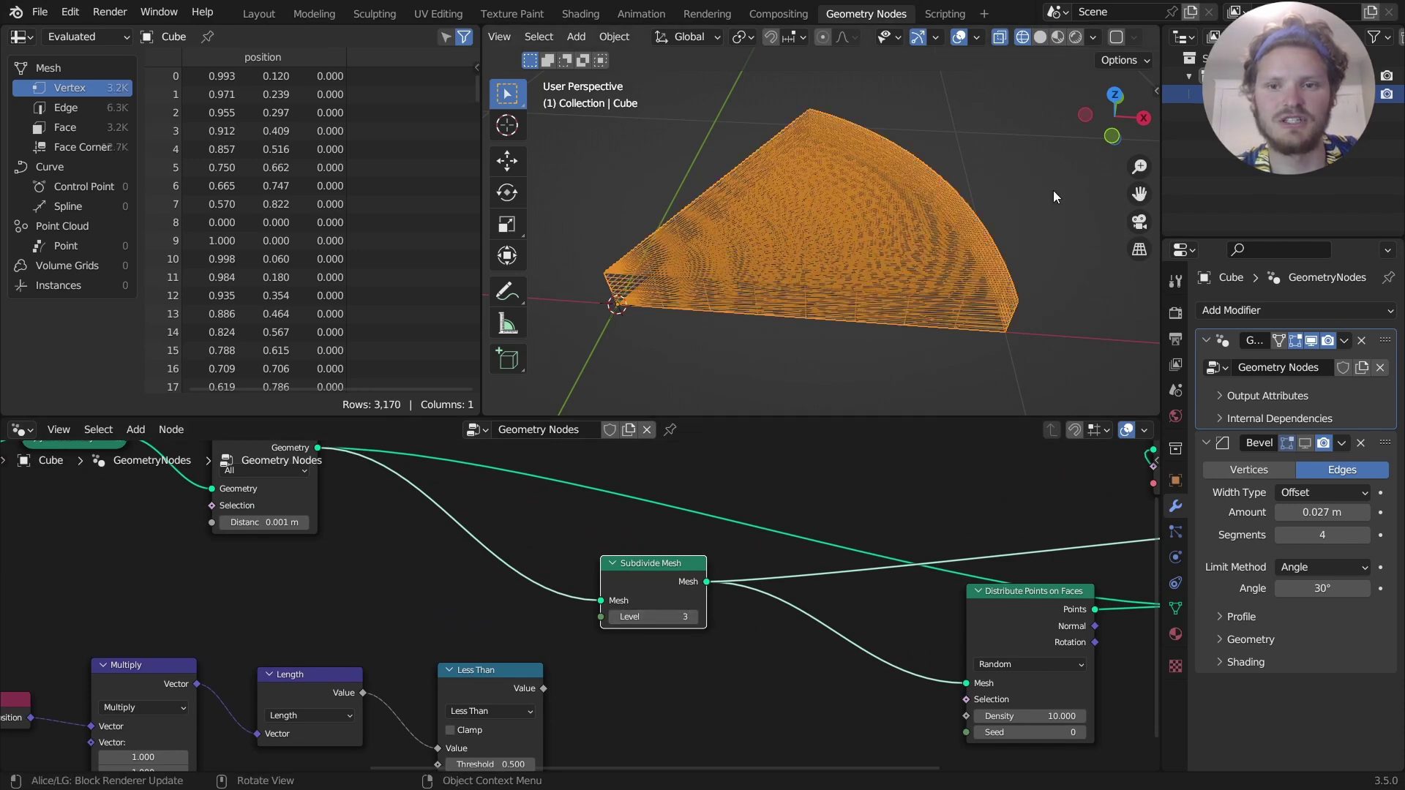
left_click(1040, 36)
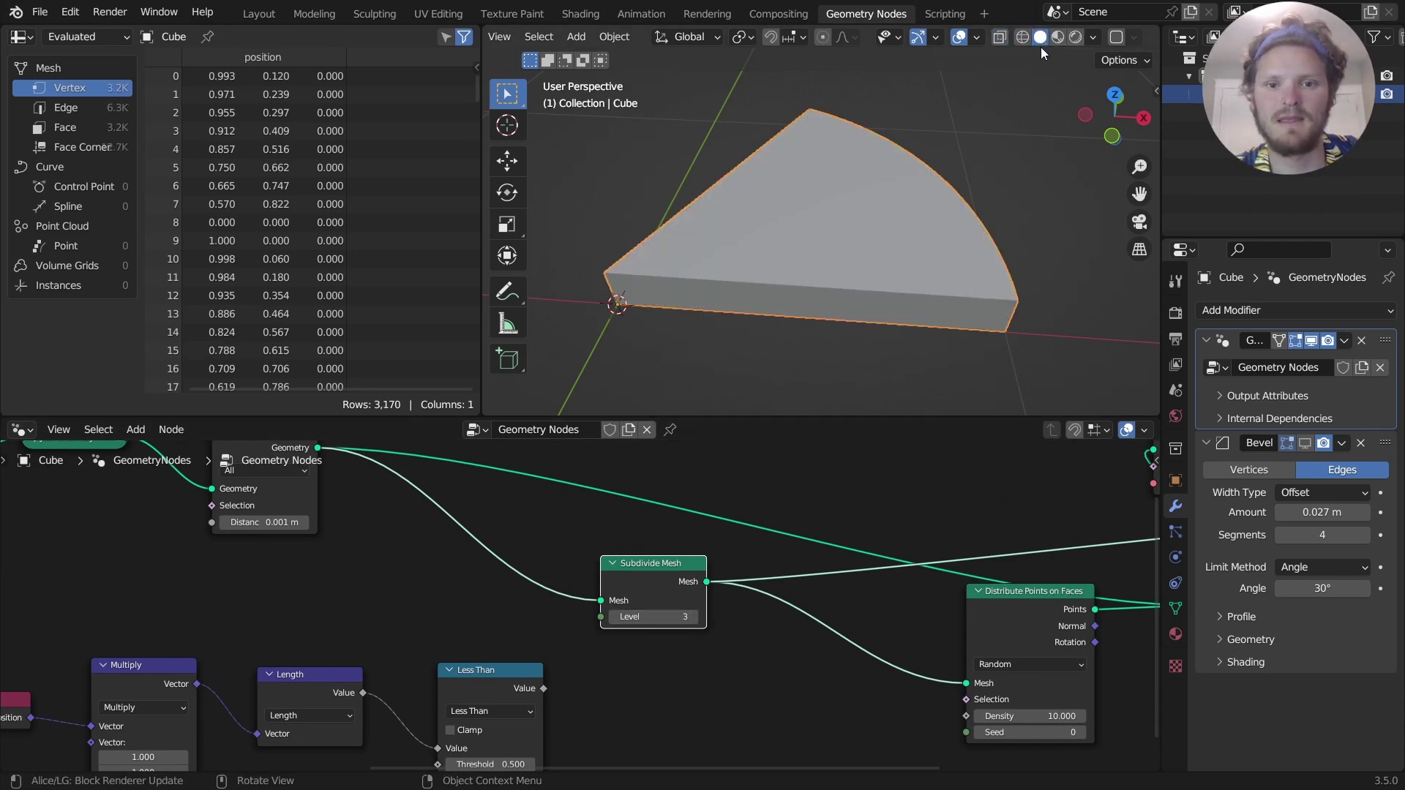
Attach a Viewer to the Less Than output and feed its Geometry from Subdivide Mesh to preview the mask.
scroll(679, 534, "down", 2)
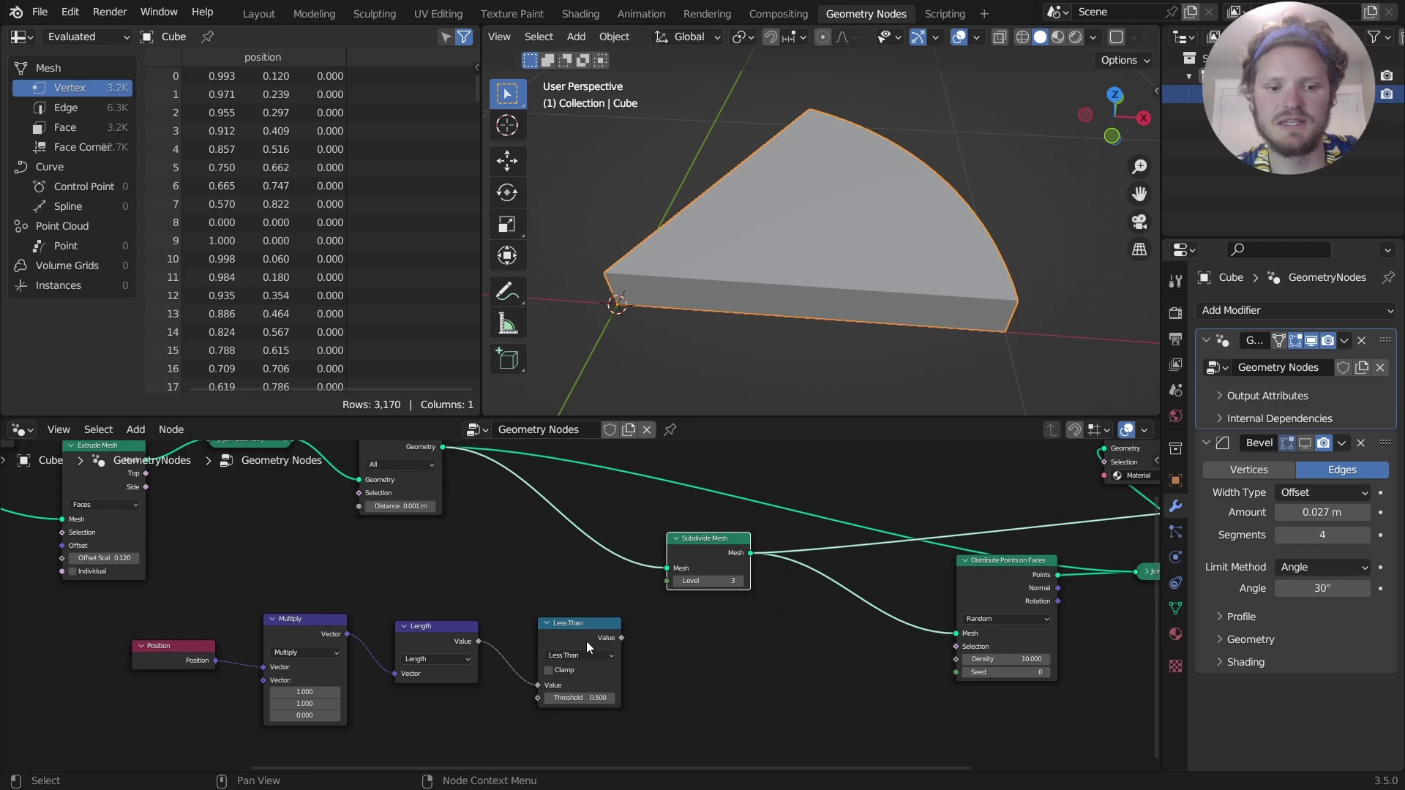
left_click(586, 641, "ctrl+shift")
left_click_drag(682, 643, 789, 643)
right_click_drag(731, 567, 779, 657, "alt")
middle_click_drag(581, 654, 664, 633)
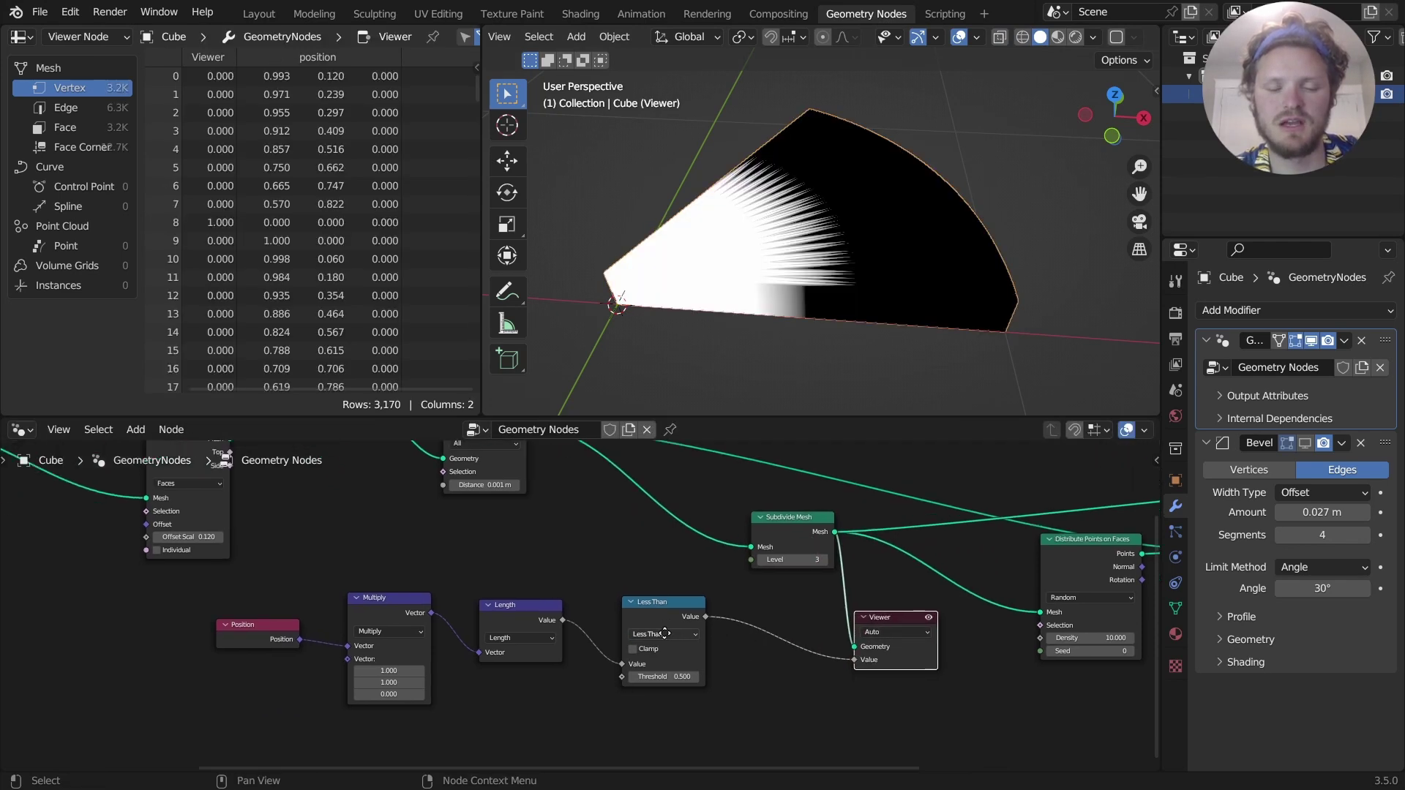
Set the Less Than threshold to 0.6, checking the mask's extent on the slice.
scroll(664, 634, "up", 2)
left_click(662, 676)
type("1")
key("Return")
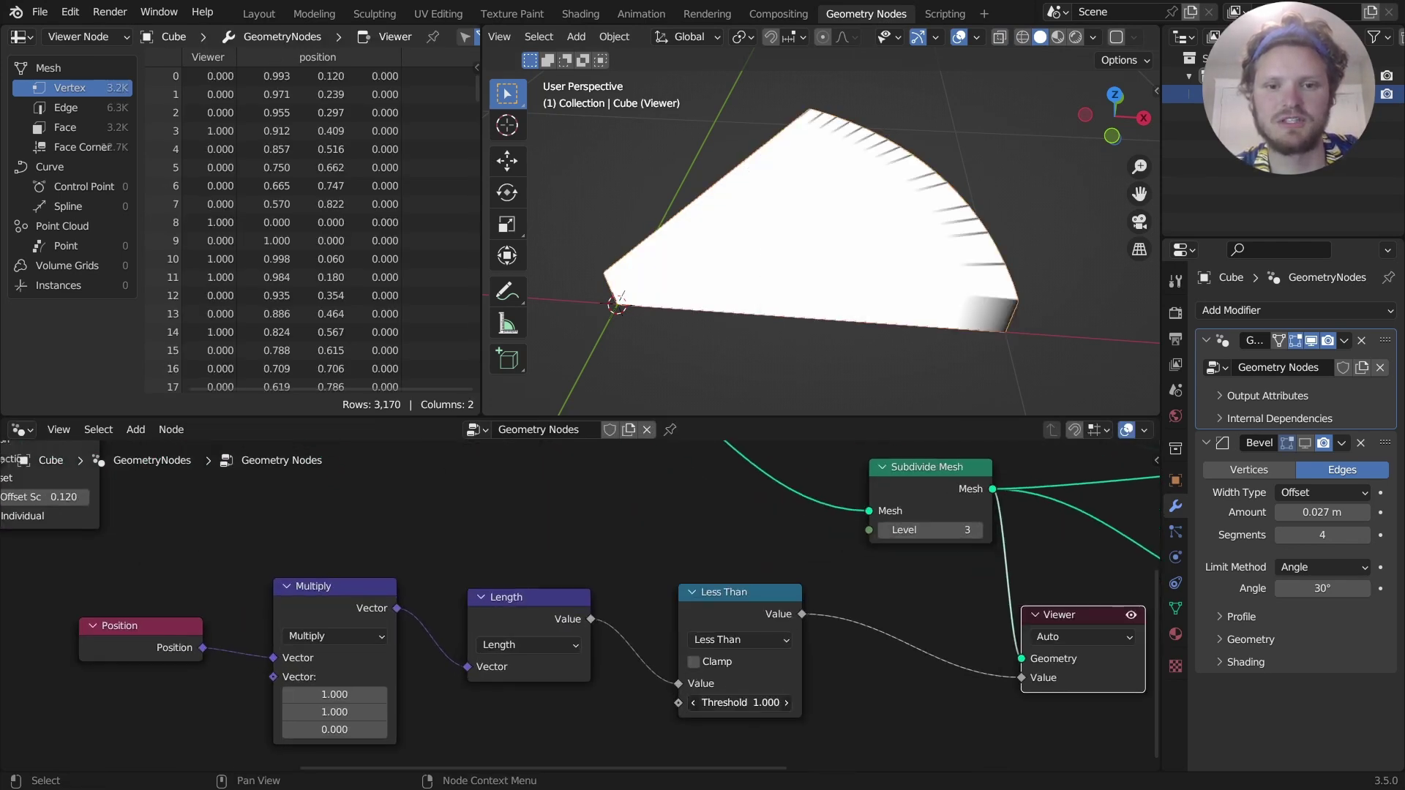
left_click_drag(740, 703, 703, 702)
scroll(665, 683, "up", 1)
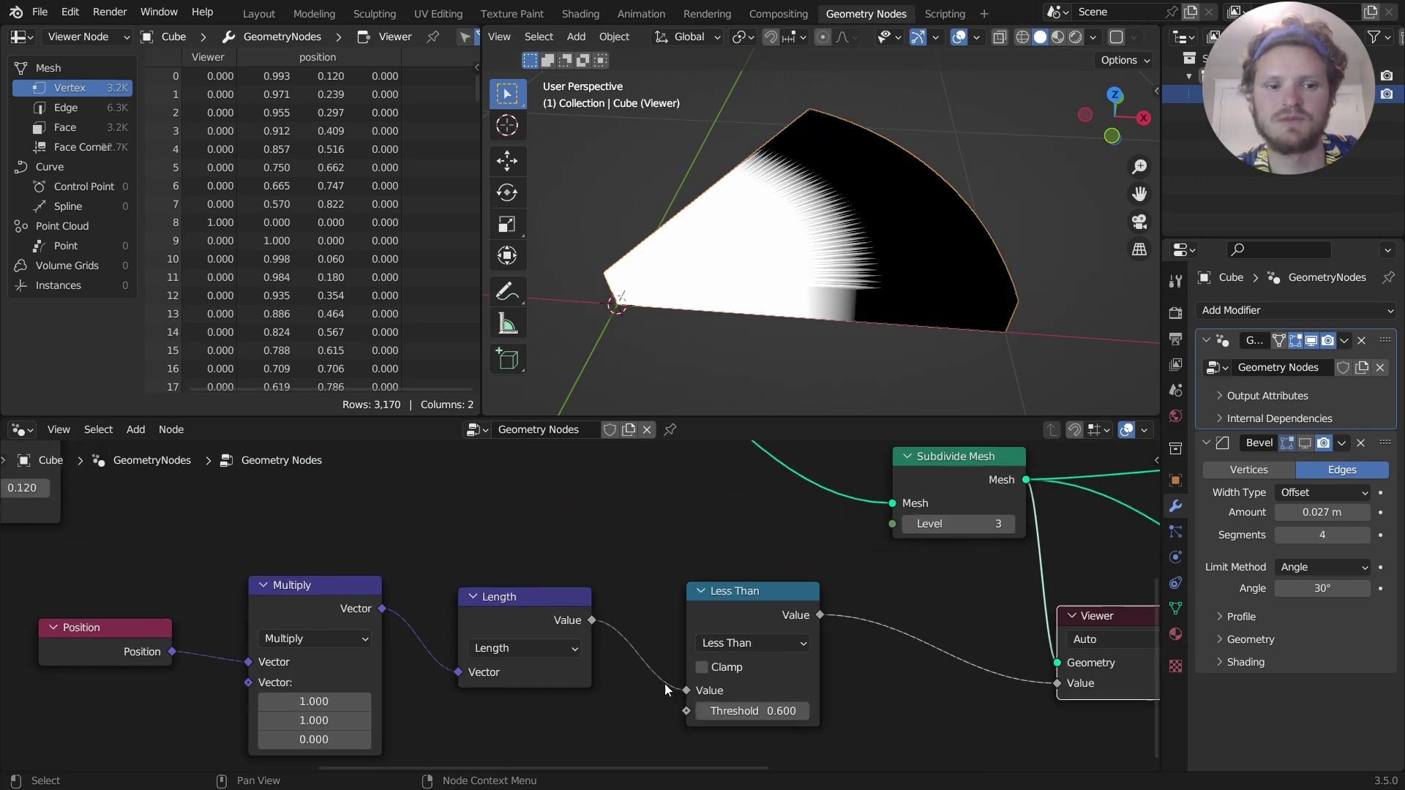
Switch the Fill Curve node from triangles to N-gons.
scroll(664, 683, "down", 5)
middle_click_drag(352, 559, 705, 687)
middle_click_drag(372, 580, 661, 568)
scroll(460, 520, "up", 7)
left_click(430, 490)
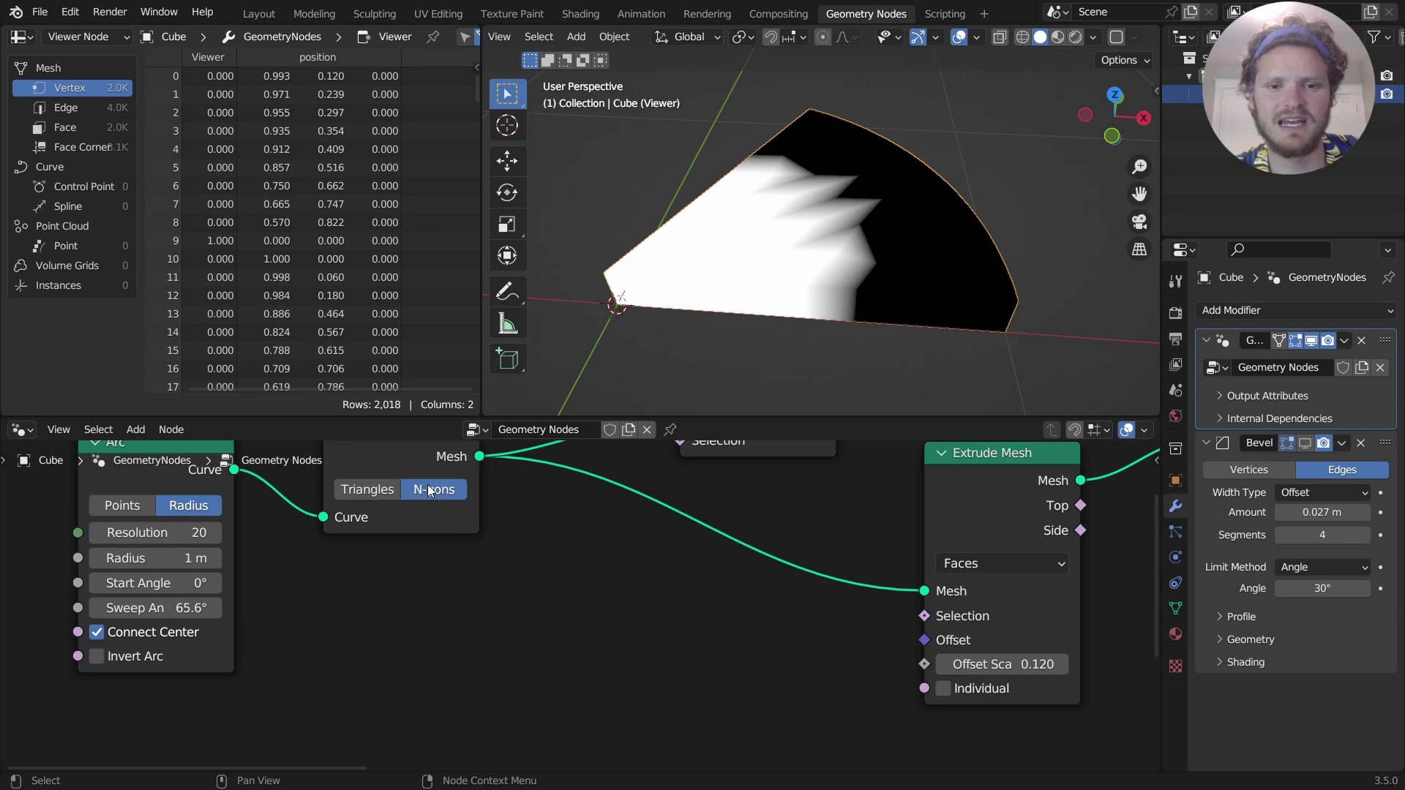
Switch the Fill Curve node back to triangles and delete the Viewer node.
left_click(358, 489)
scroll(656, 577, "down", 3)
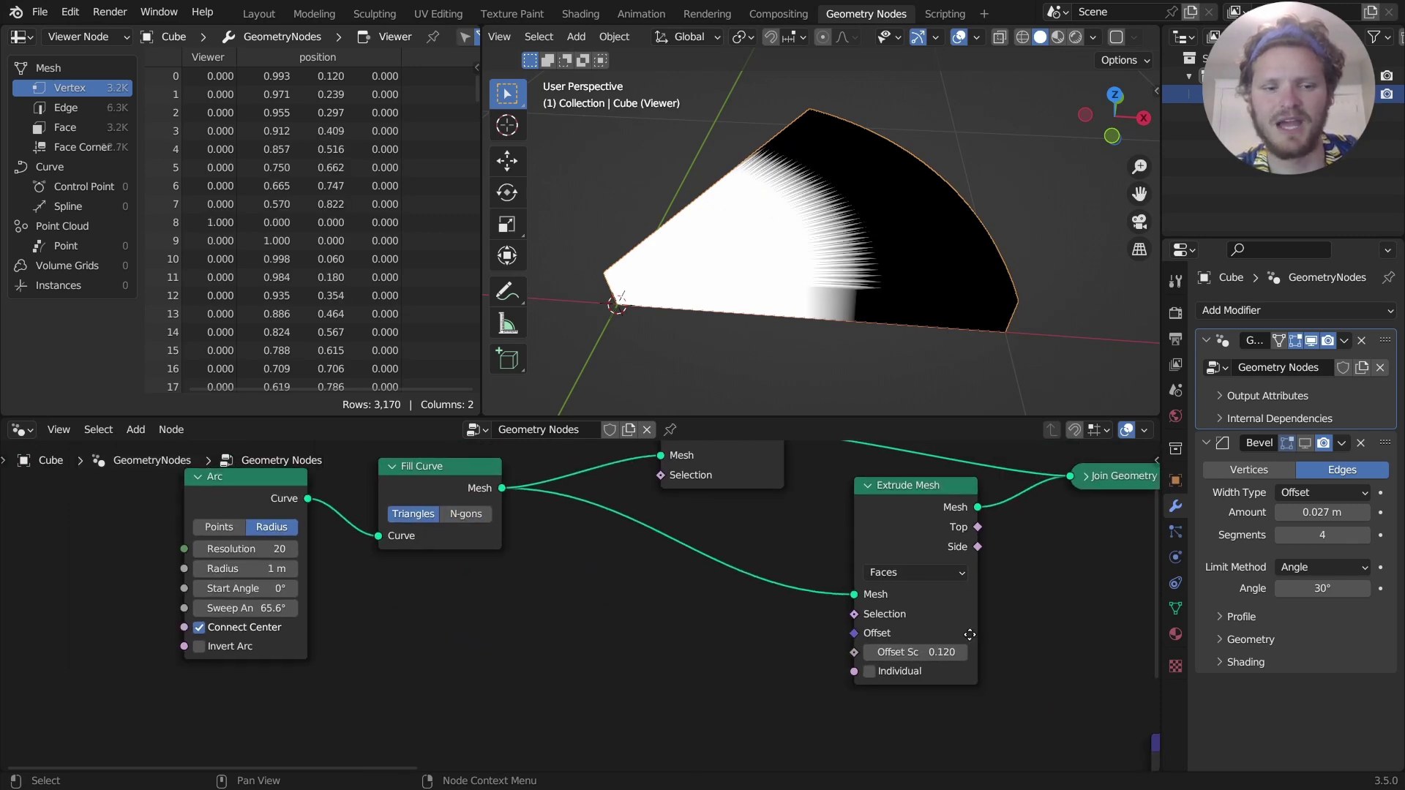
scroll(813, 616, "down", 2)
middle_click_drag(969, 634, 562, 611)
scroll(562, 610, "down", 10, "ctrl")
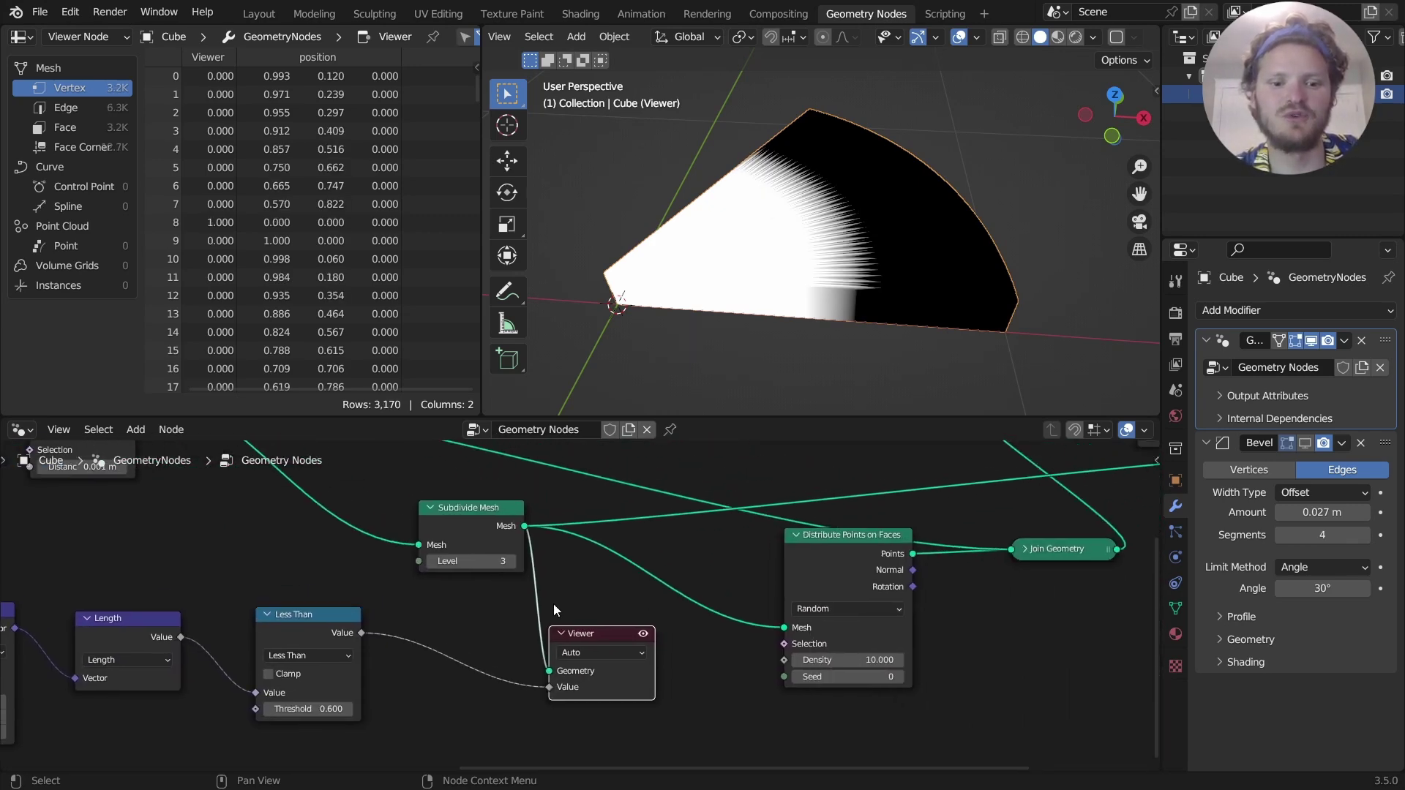
key("x")
Reconnect the Set Shade Smooth node to the Group Output.
scroll(605, 639, "down", 7)
middle_click_drag(942, 538, 797, 567)
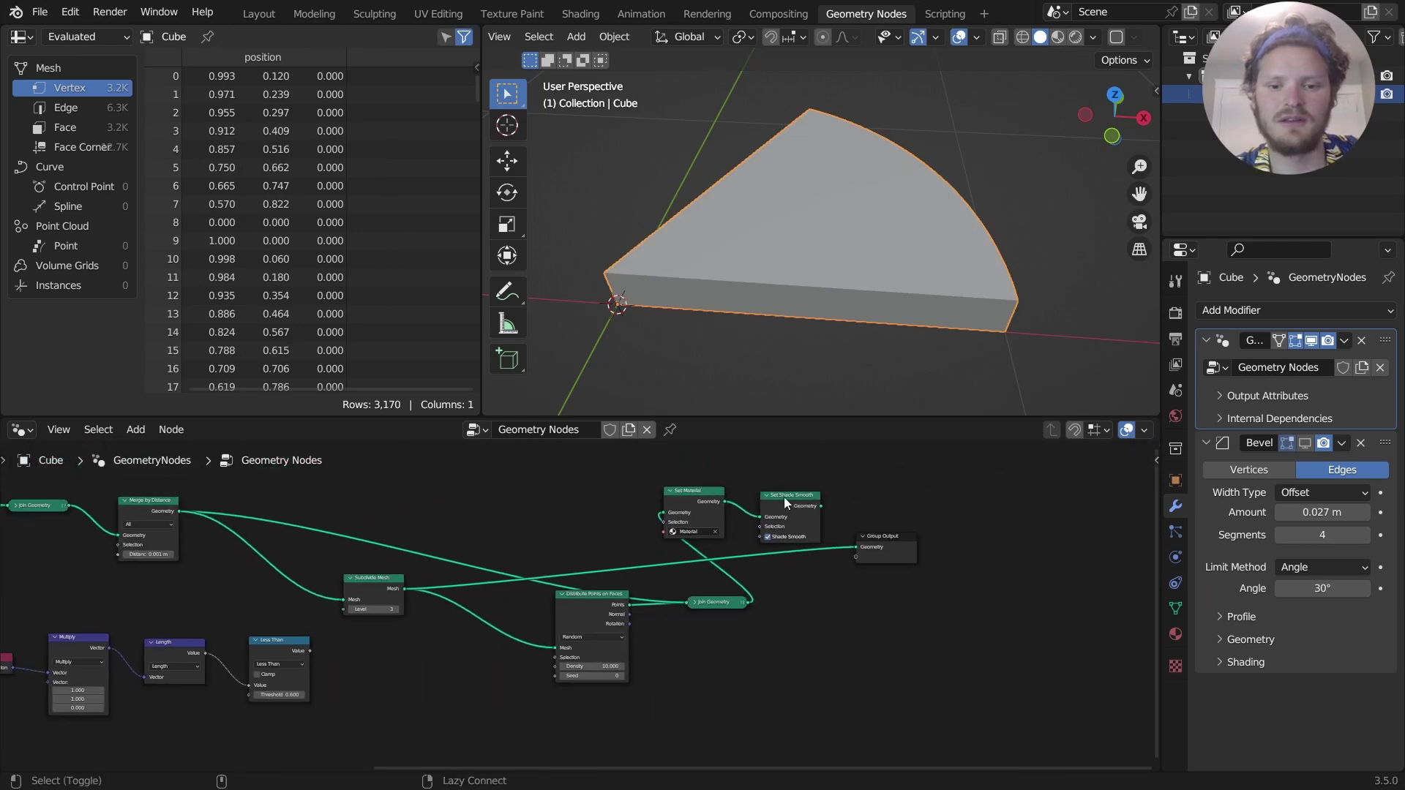
left_click(784, 497, "alt+shift")
Connect the Less Than value to the Selection input of Distribute Points on Faces.
middle_click_drag(690, 655, 887, 577)
scroll(731, 607, "up", 8)
middle_click_drag(472, 576, 488, 691)
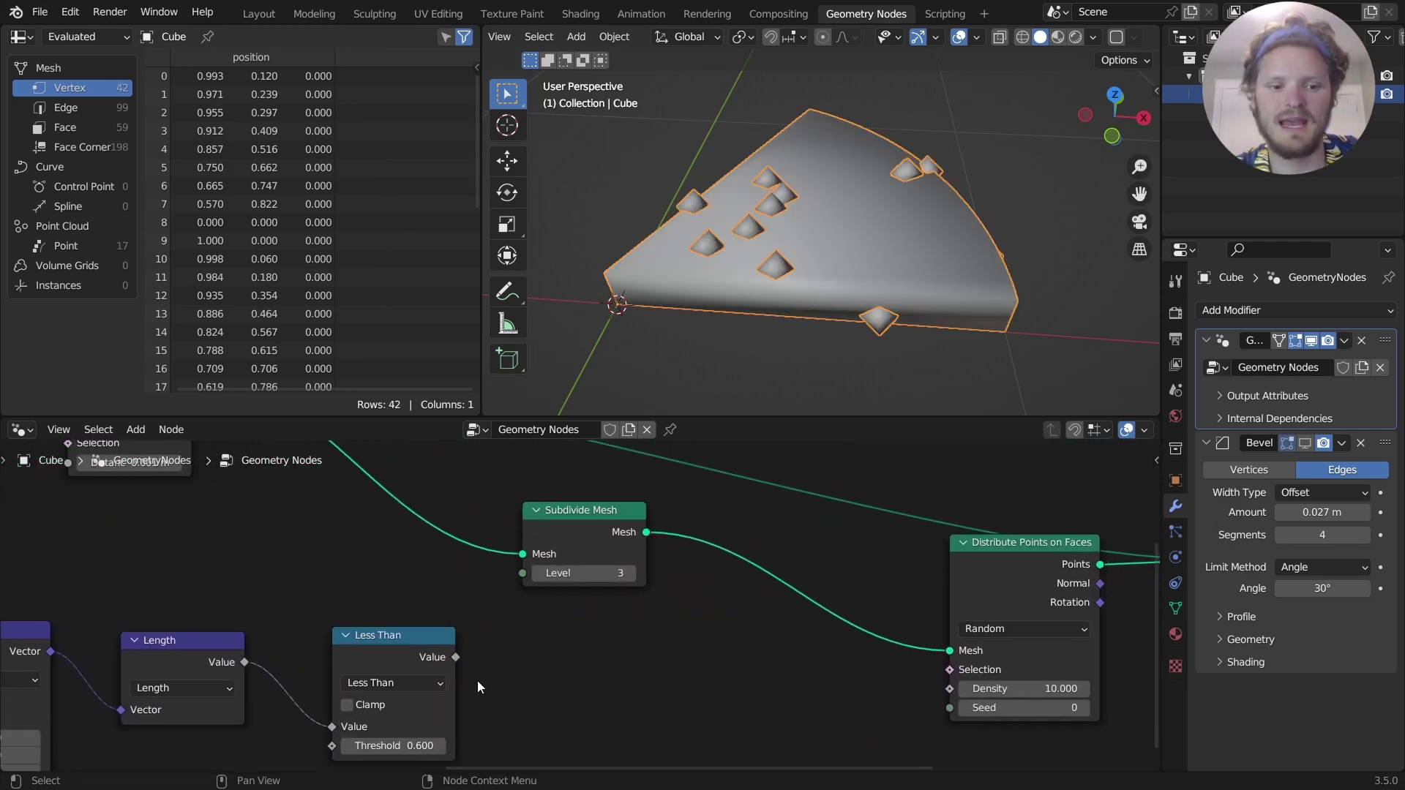
left_click_drag(455, 658, 662, 710)
left_click_drag(948, 674, 949, 671)
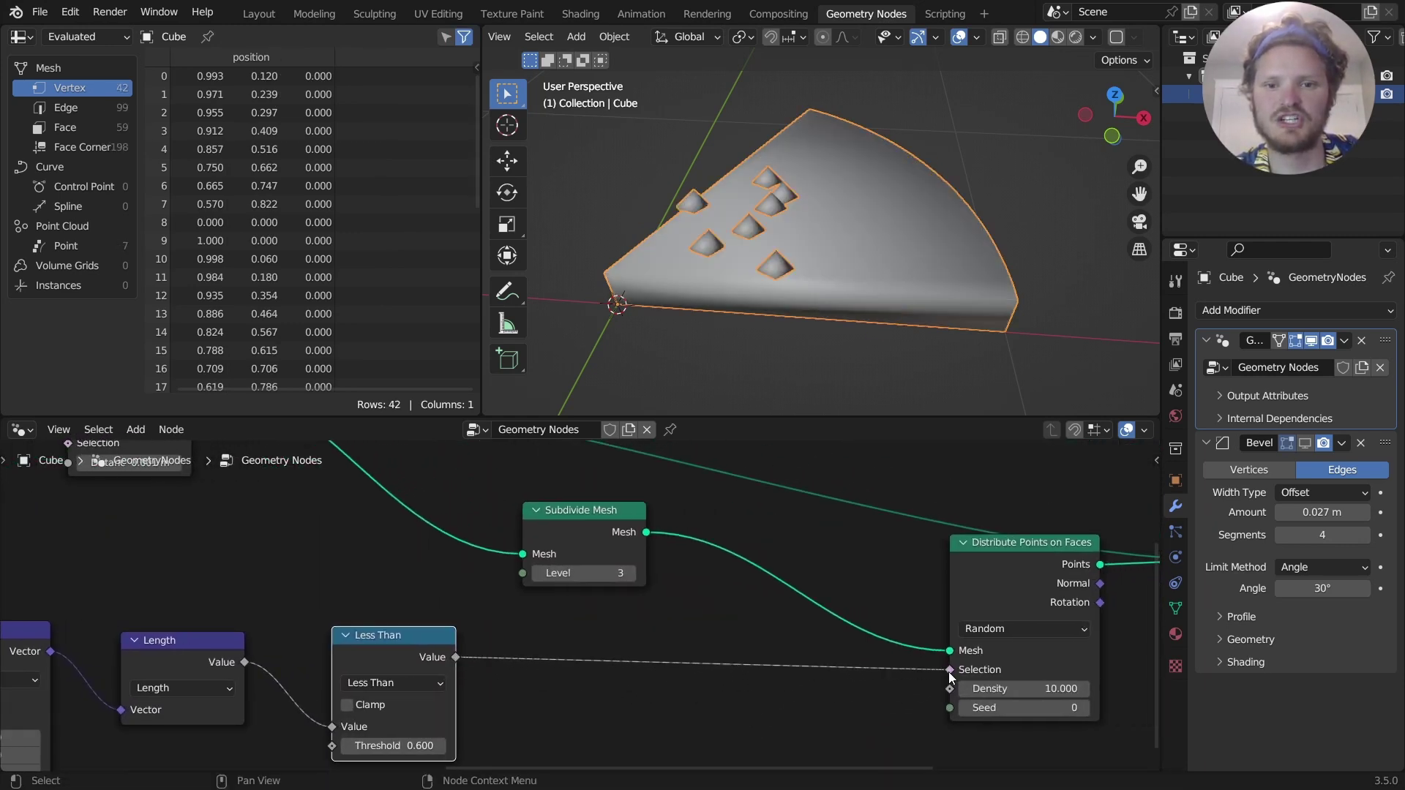
Set the Less Than threshold to 0.870.
middle_click_drag(455, 549, 662, 465)
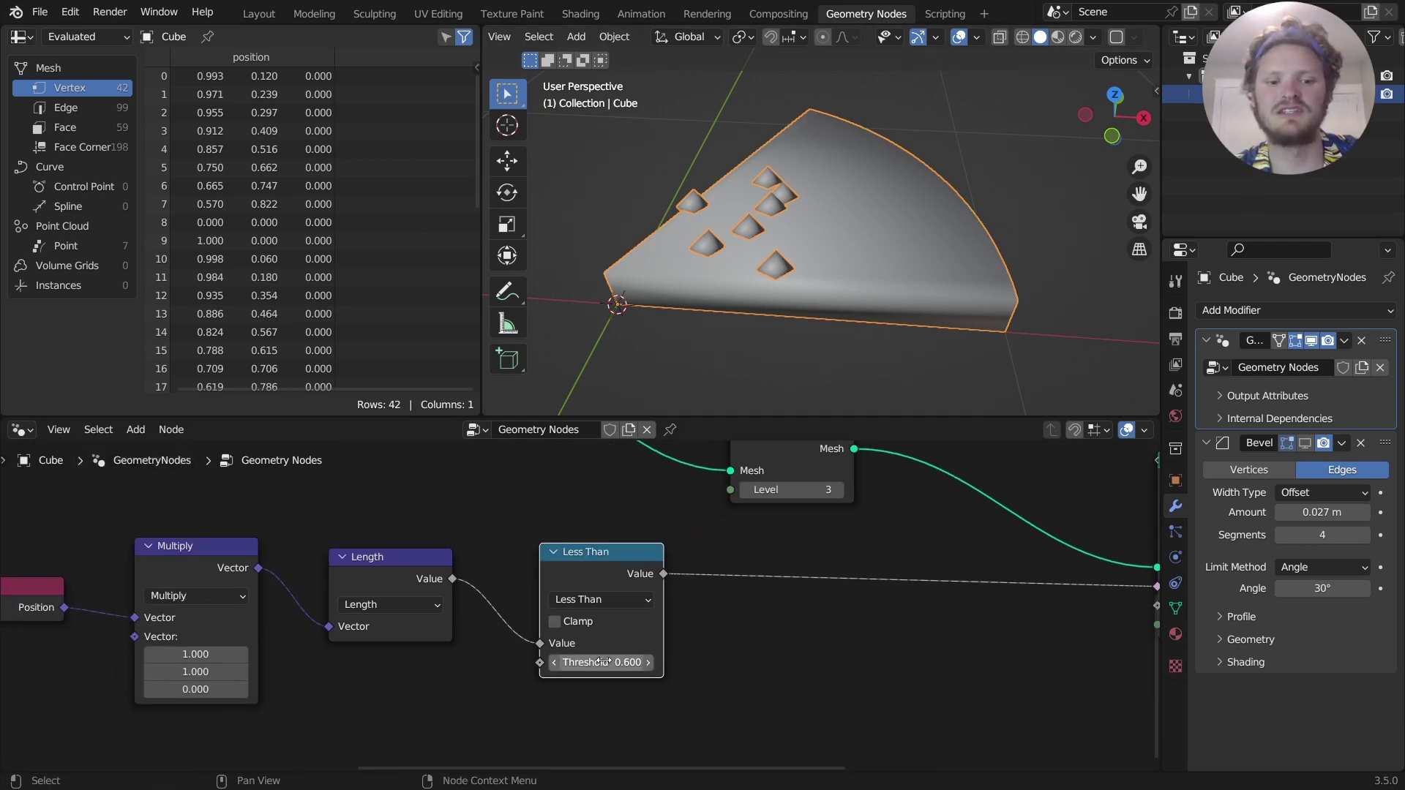
left_click_drag(603, 661, 630, 662, "shift")
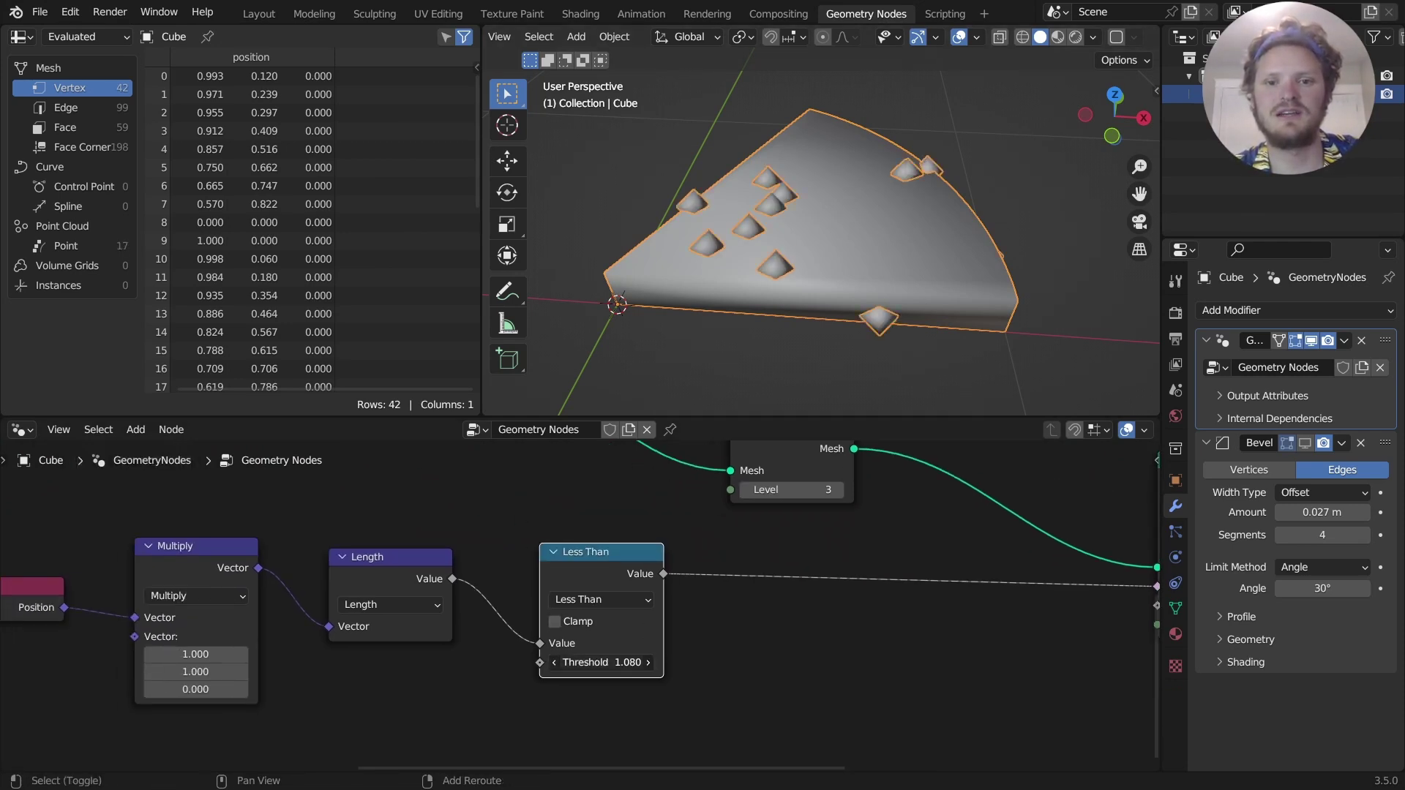
scroll(603, 663, "down", 4)
Move the Distribute Points on Faces node closer to the Subdivide Mesh and Less Than nodes.
middle_click_drag(829, 658, 591, 665)
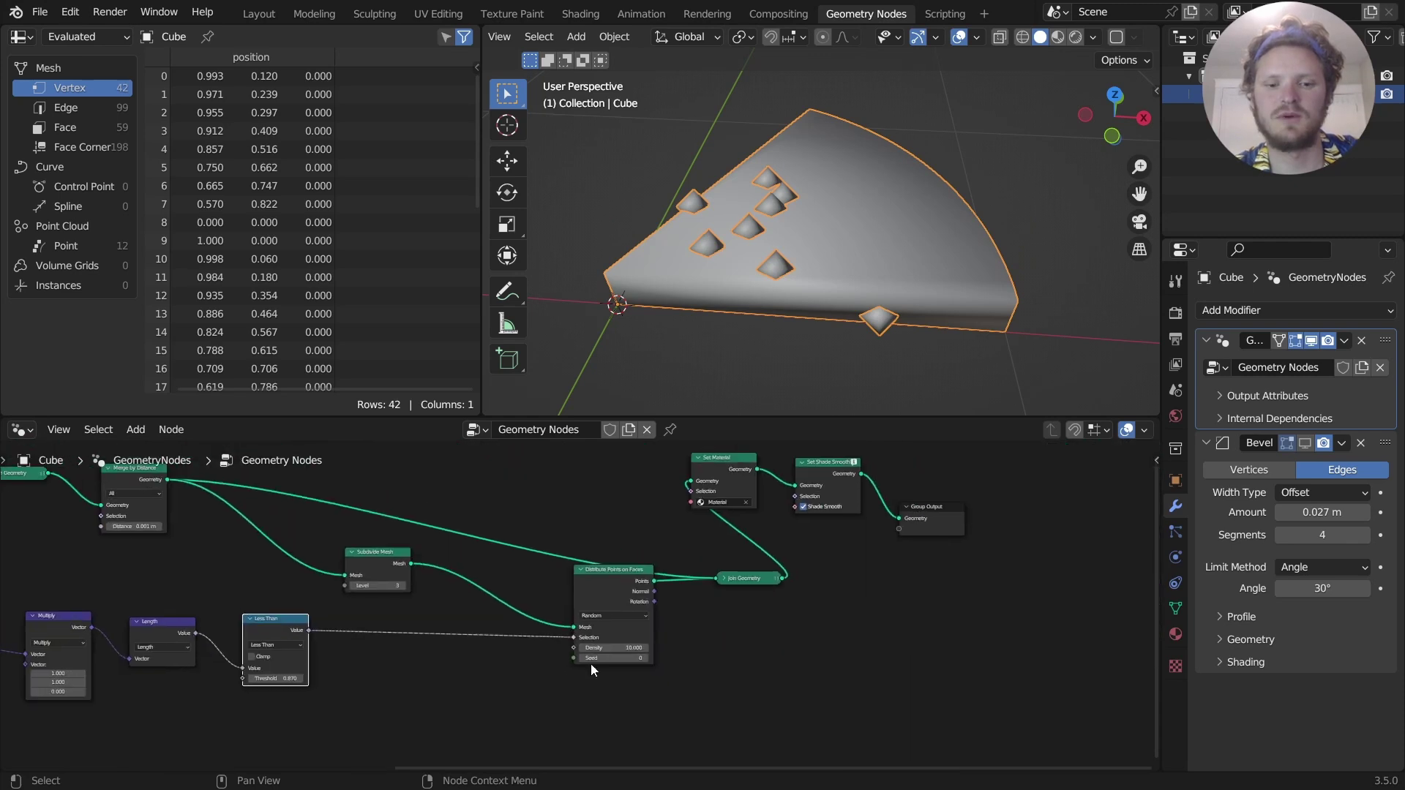
left_click_drag(618, 575, 491, 612)
middle_click_drag(616, 607, 627, 547)
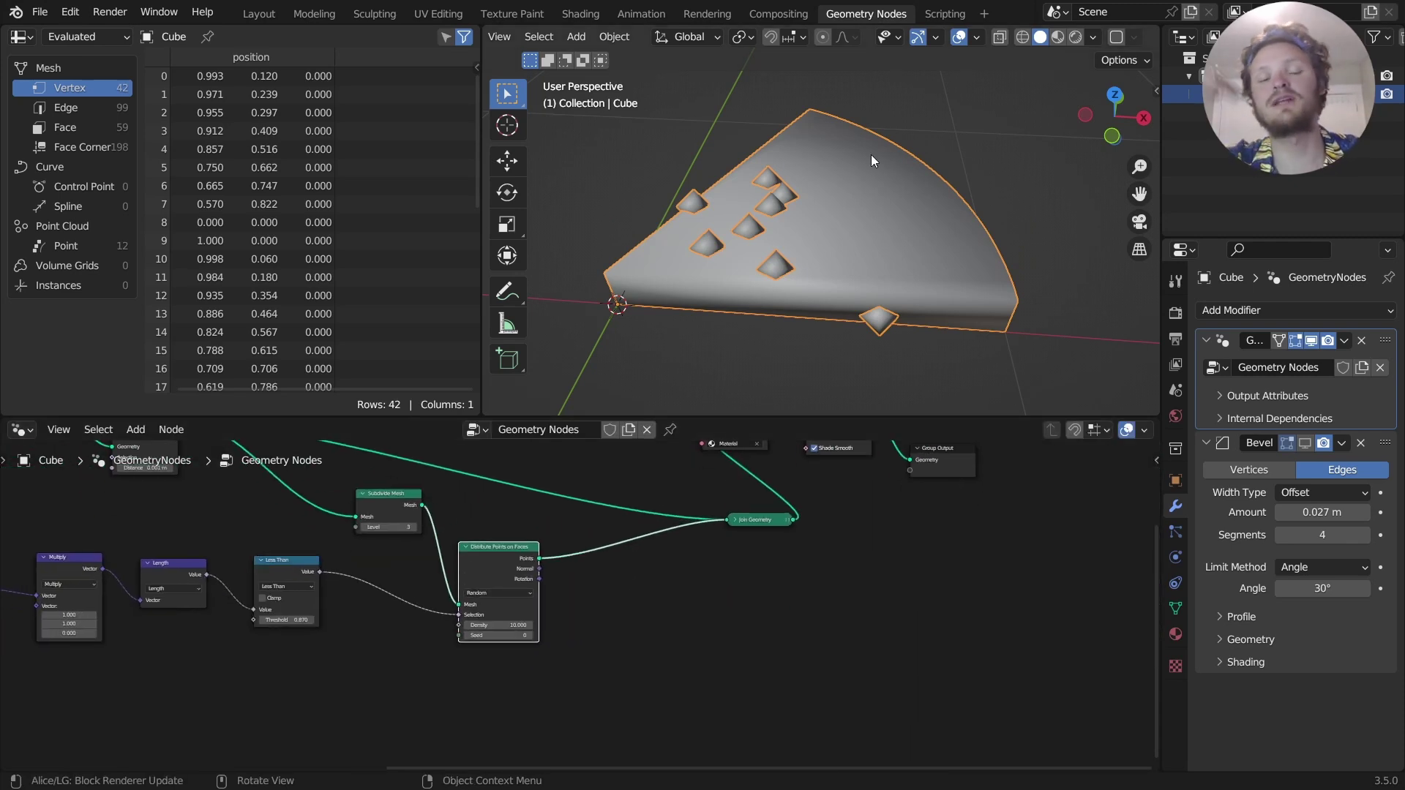
Dissolve the Join Geometry node ahead of Set Material, and join the distributed points with the Set Material output through a new Join Geometry node.
middle_click_drag(893, 533, 696, 633)
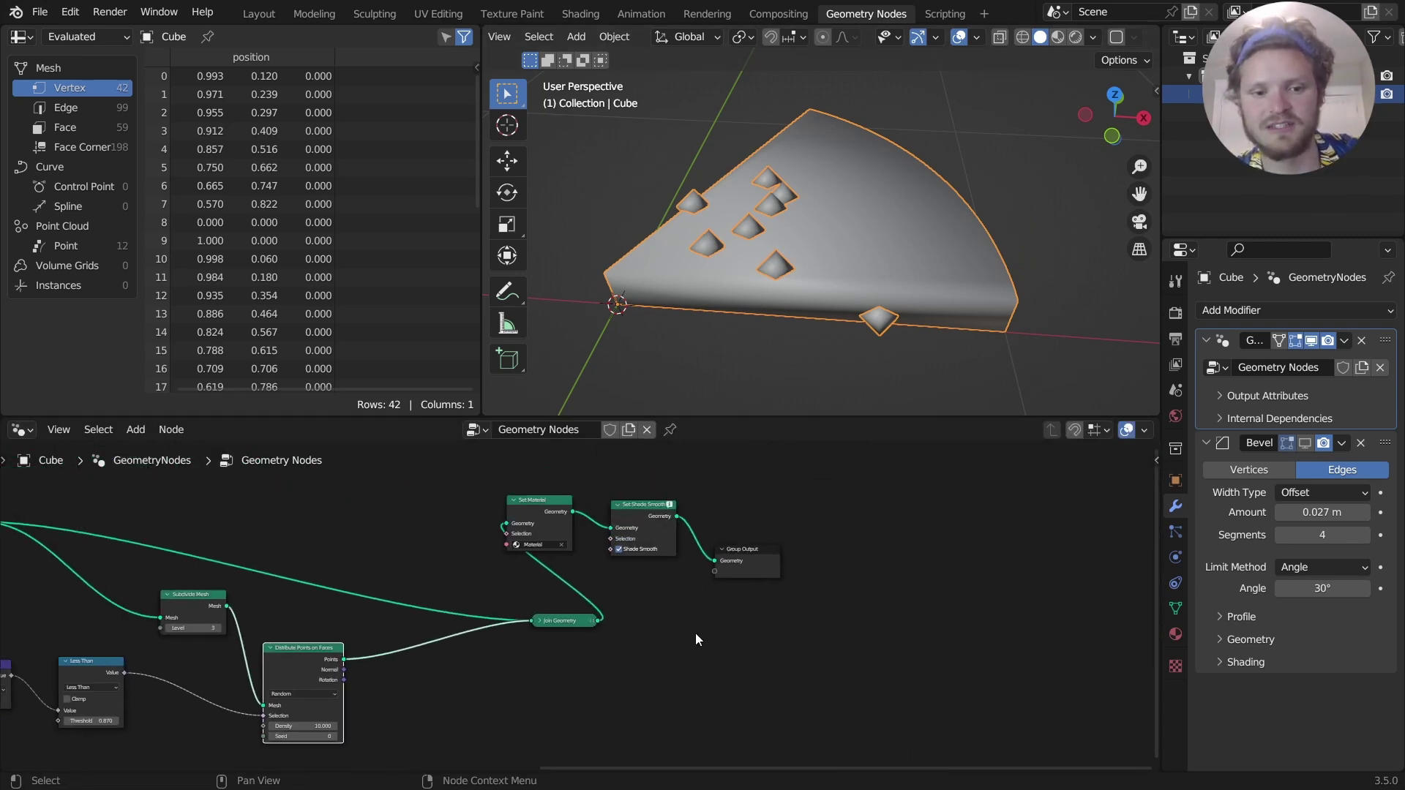
left_click(564, 622)
key("ctrl+x")
middle_click_drag(446, 600, 757, 630)
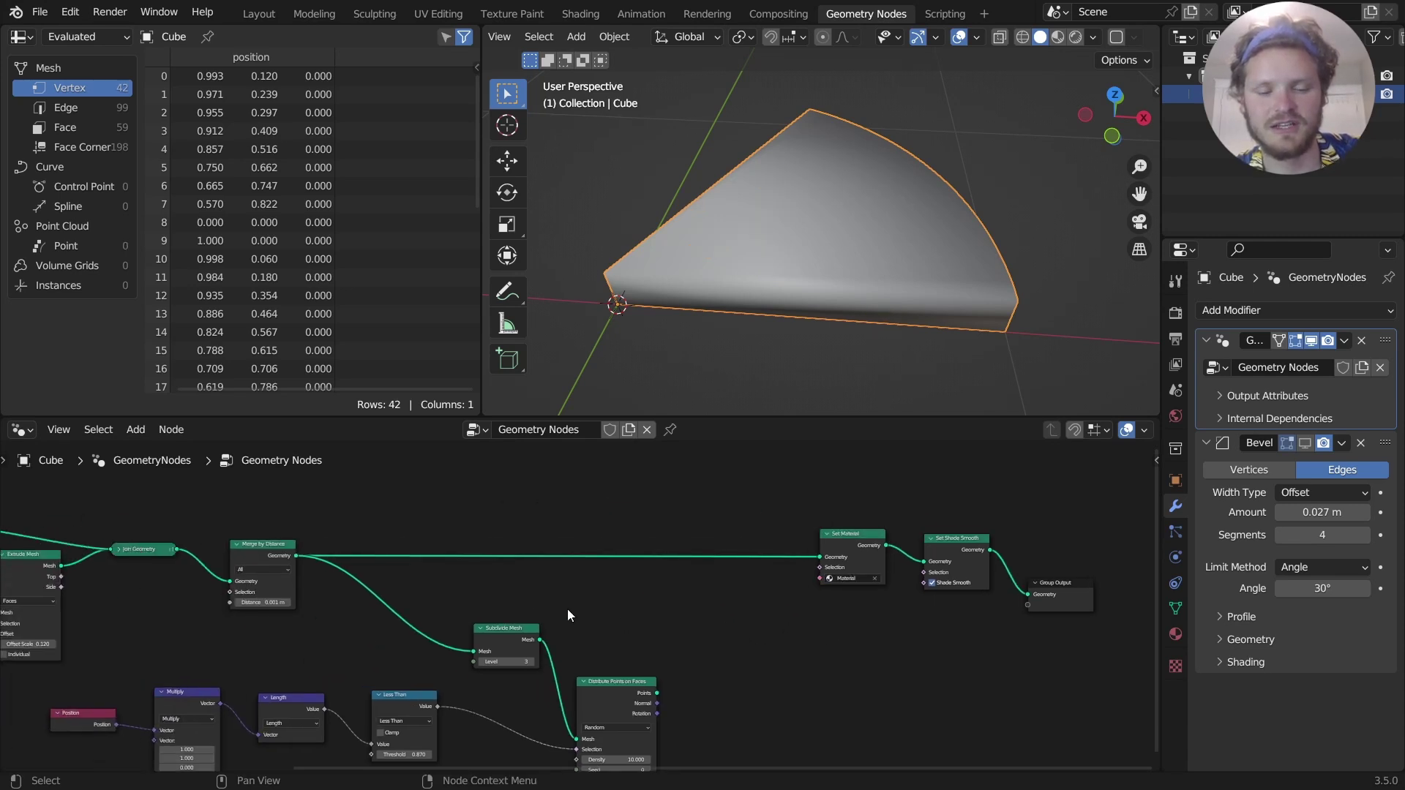
middle_click_drag(573, 668, 535, 603)
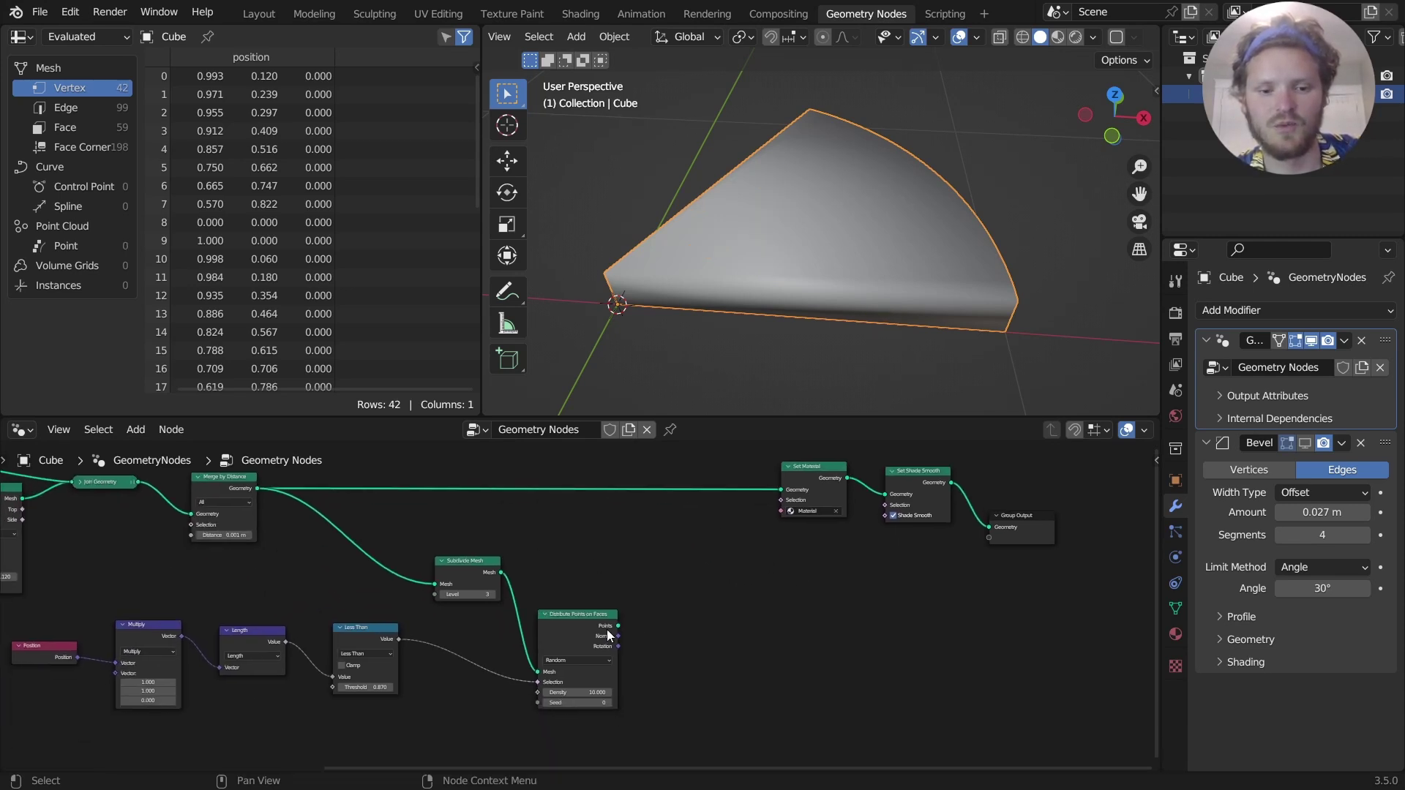
right_click_drag(607, 635, 821, 507, "ctrl+shift")
Move Set Shade Smooth and Group Output farther along the chain to make room after Join Geometry.
middle_click_drag(945, 522, 727, 562)
left_click_drag(871, 599, 886, 549)
key("g")
left_click(1010, 544)
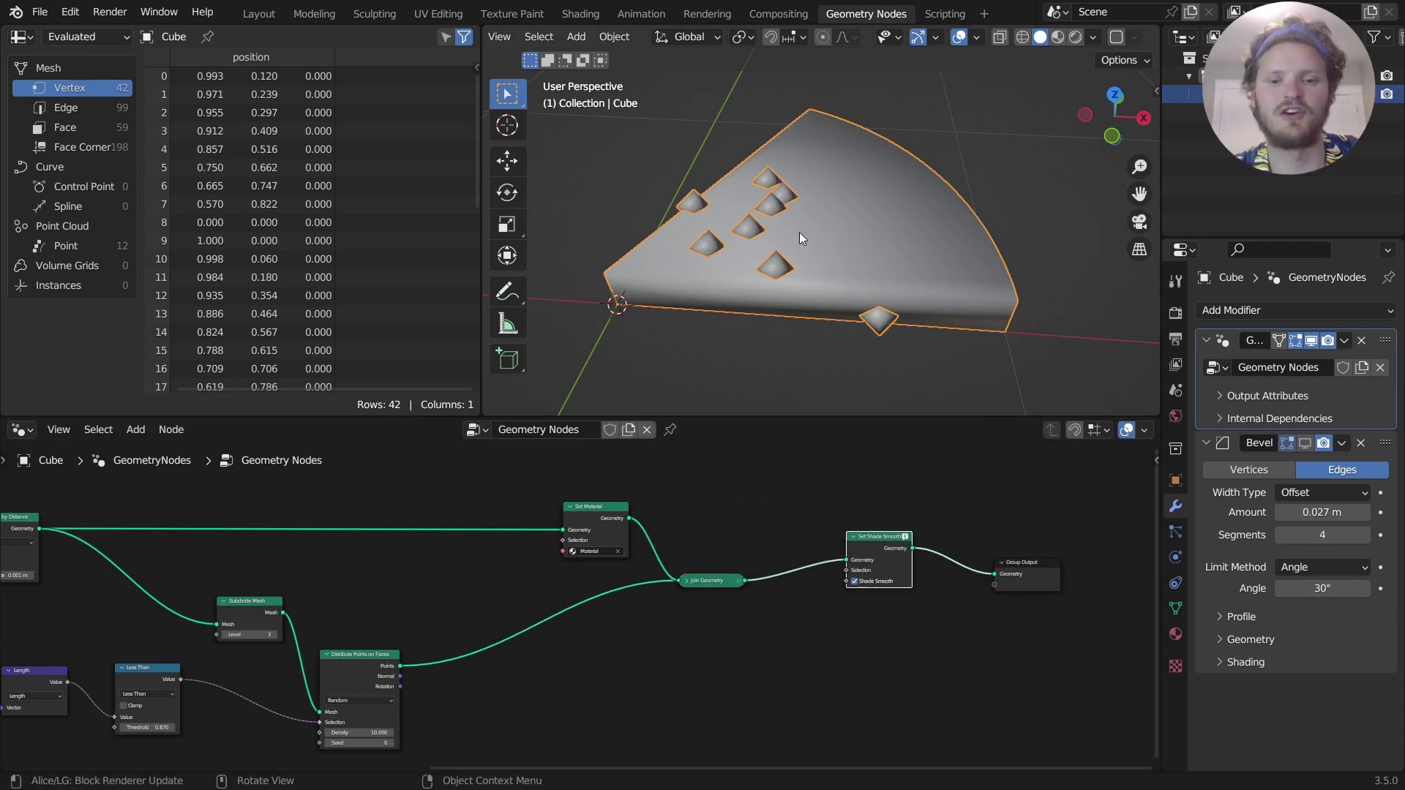
middle_click_drag(799, 231, 850, 213)
middle_click_drag(436, 673, 612, 563)
key("shift+a")
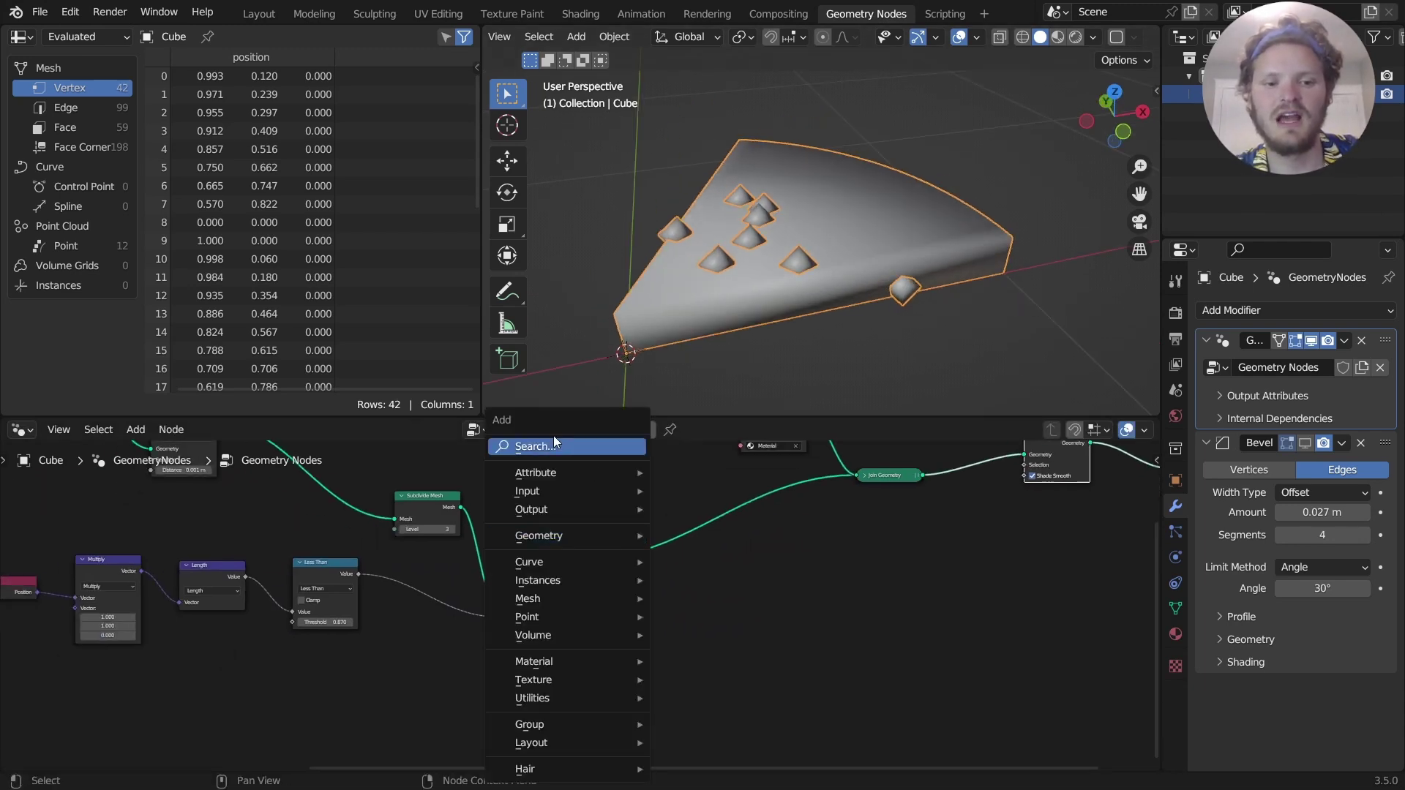
type("instance o")
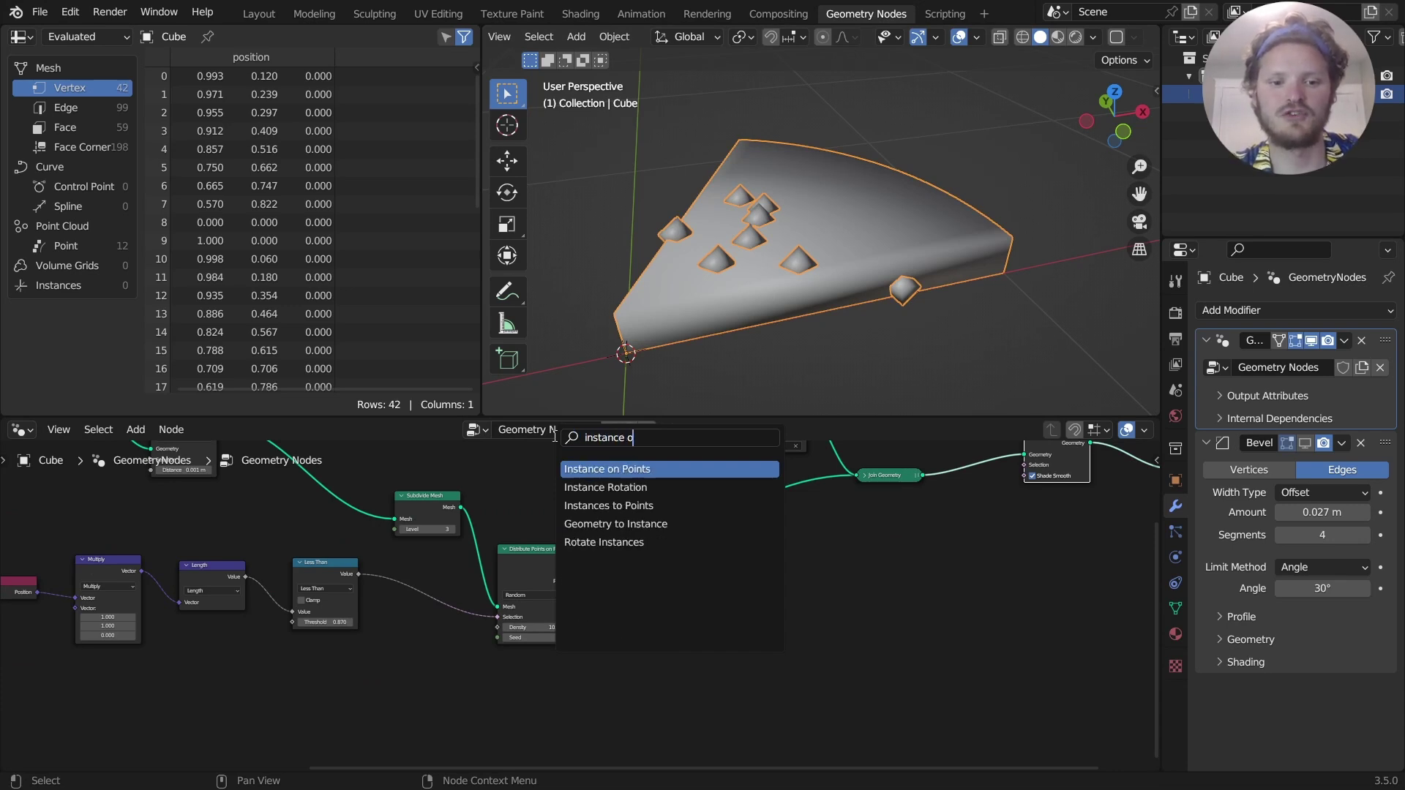
key("Return")
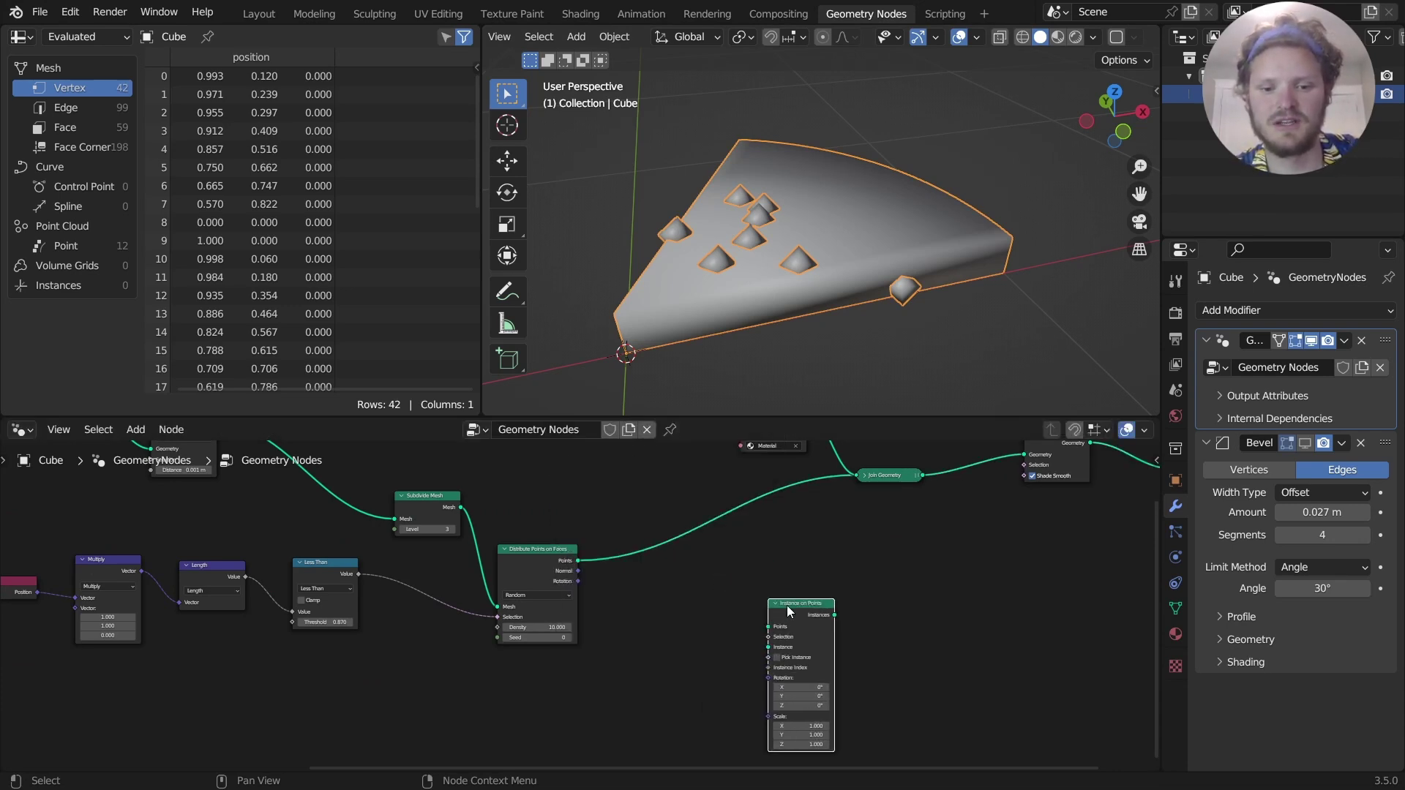
key("Escape")
Add a UV Sphere node, link it to the Group Output, and preview the sphere in the viewport.
key("shift+a")
left_click(624, 445)
type("uv sph")
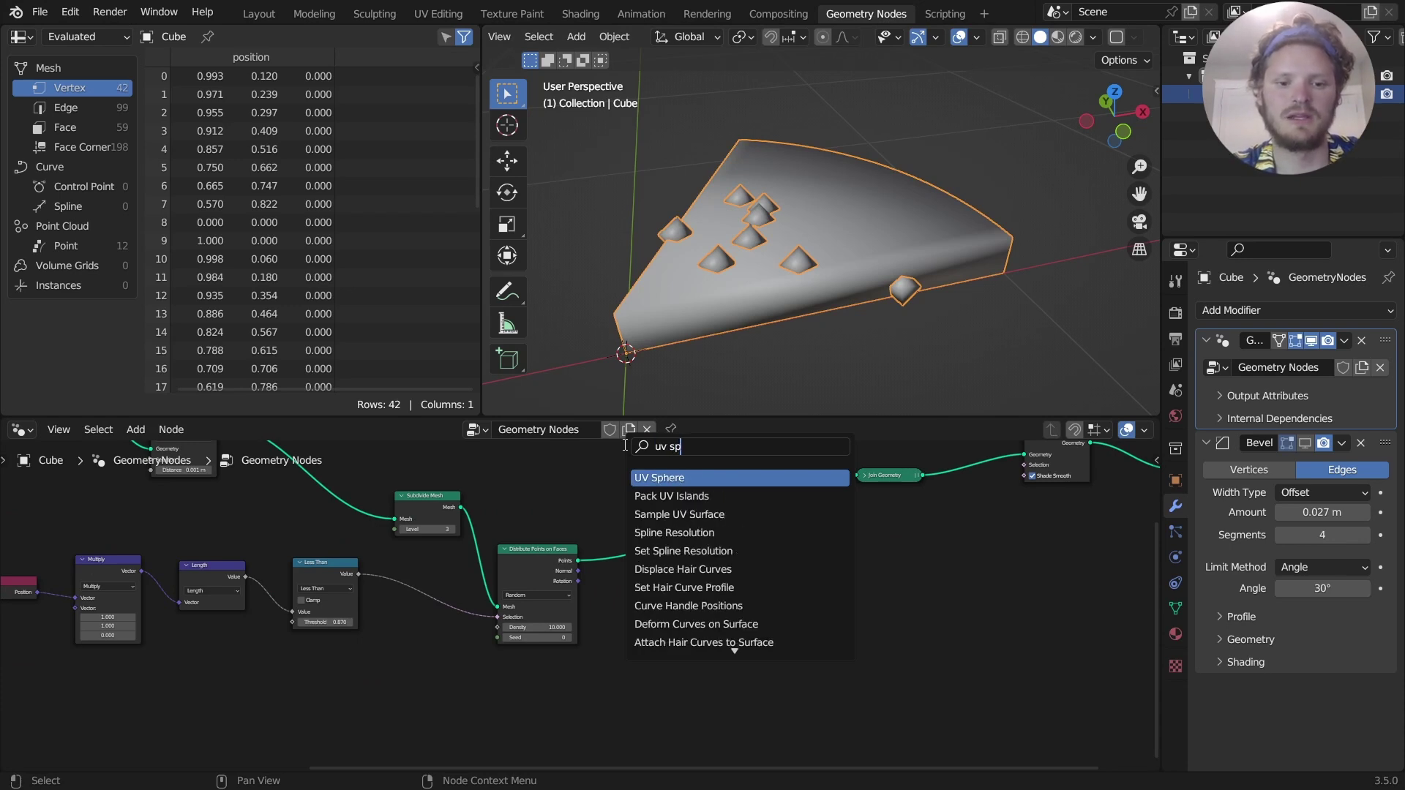
key("Return")
left_click(695, 659)
left_click(698, 651, "ctrl+shift")
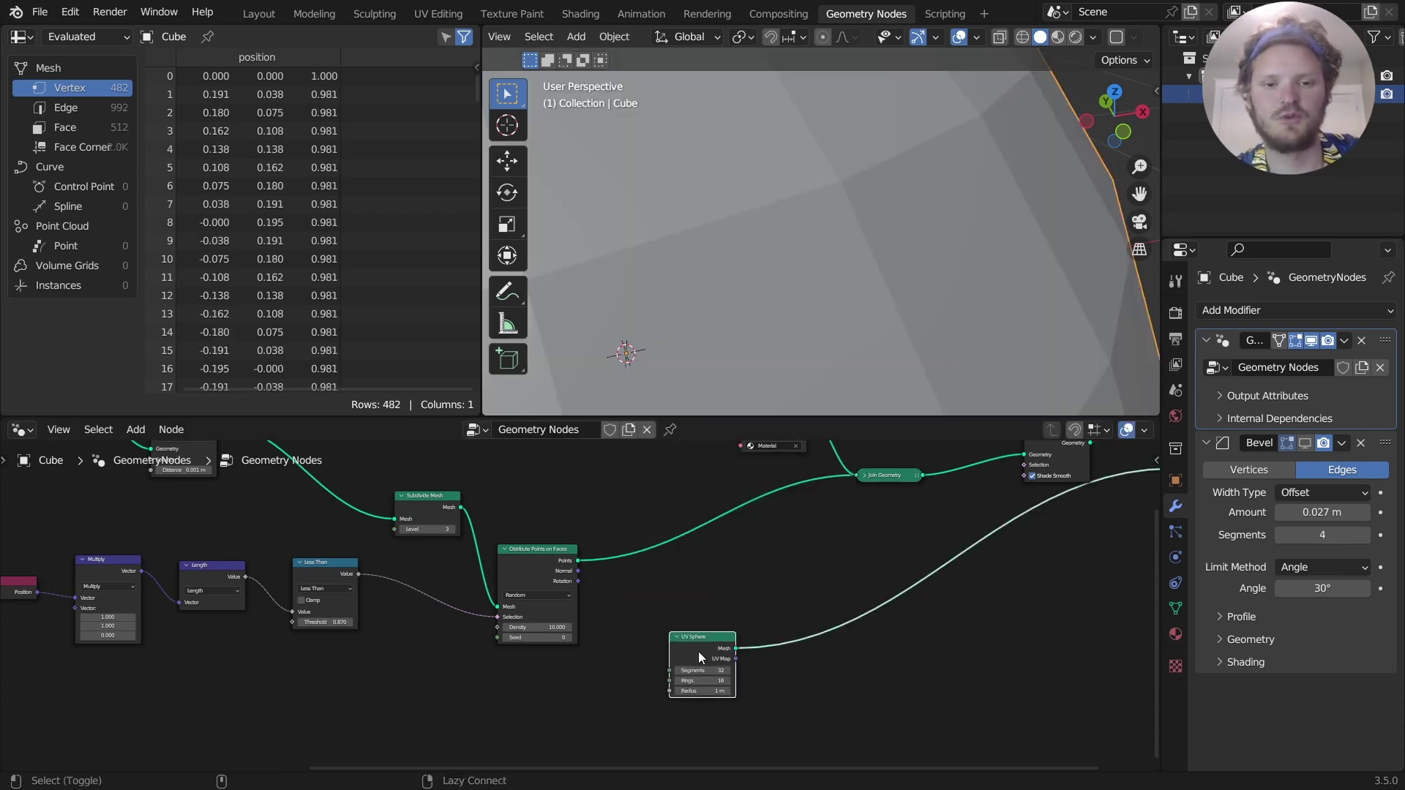
left_click(1113, 116)
scroll(844, 249, "down", 5)
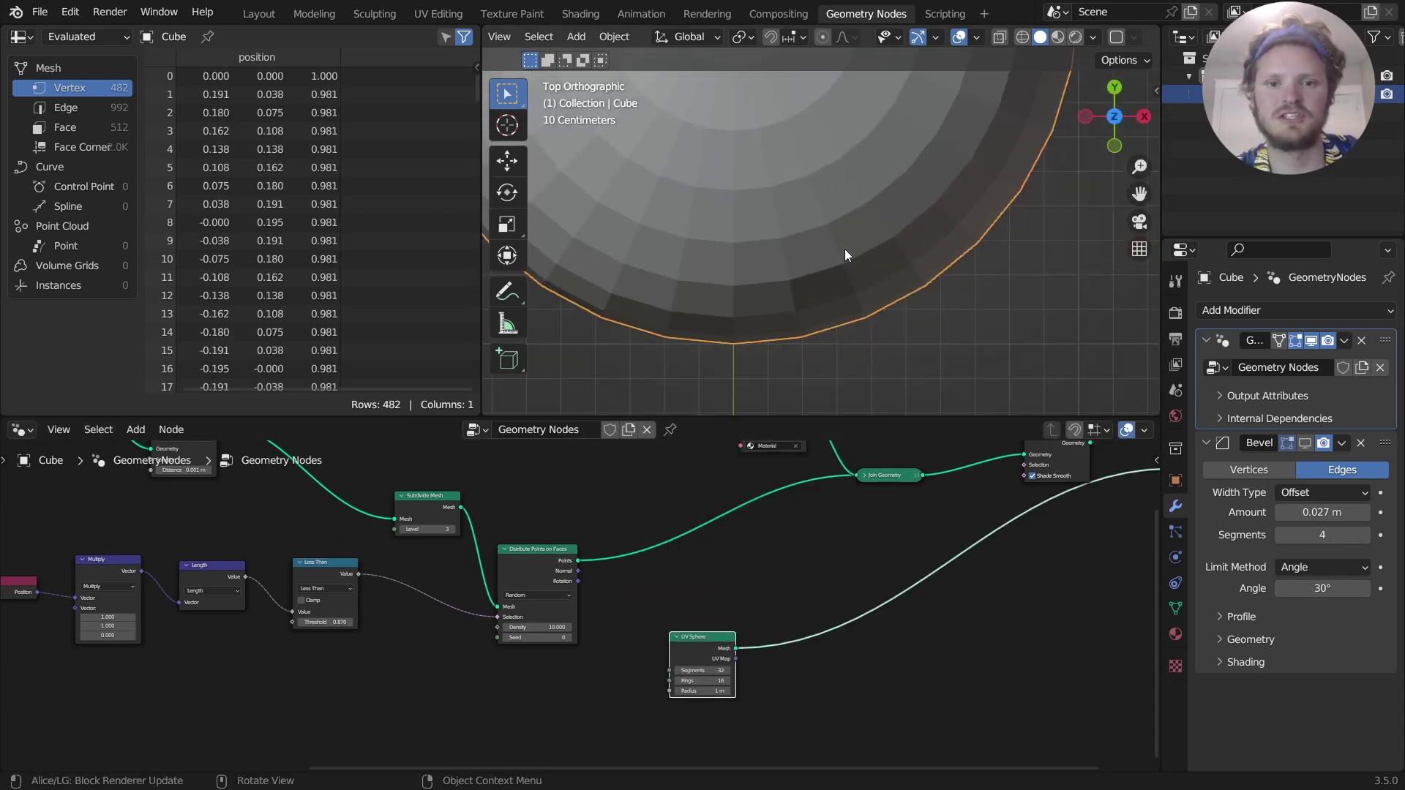
middle_click_drag(844, 249, 852, 329)
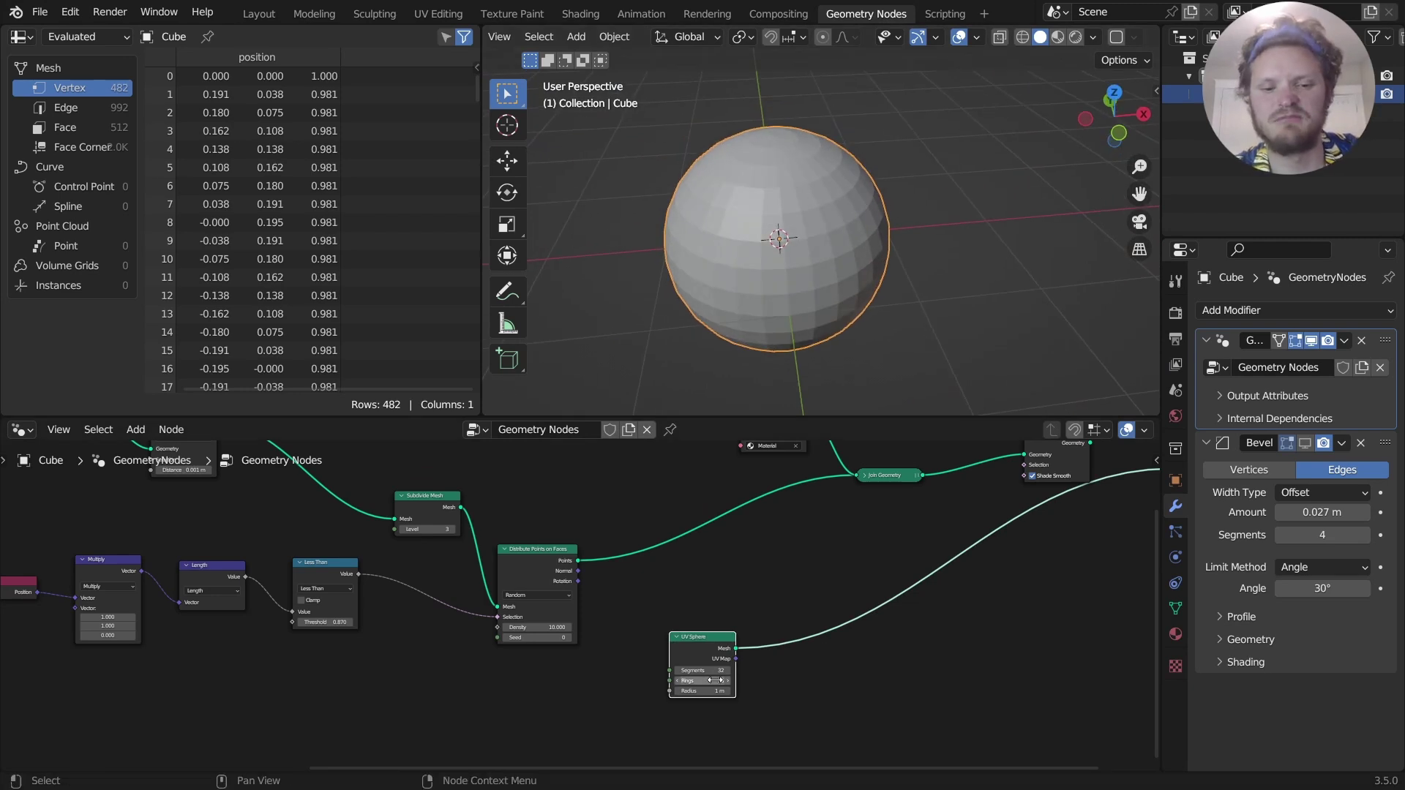
Insert a Transform Geometry node between the UV Sphere and the Group Output.
scroll(715, 680, "up", 2)
key("shift+a")
left_click(687, 433)
type("tra")
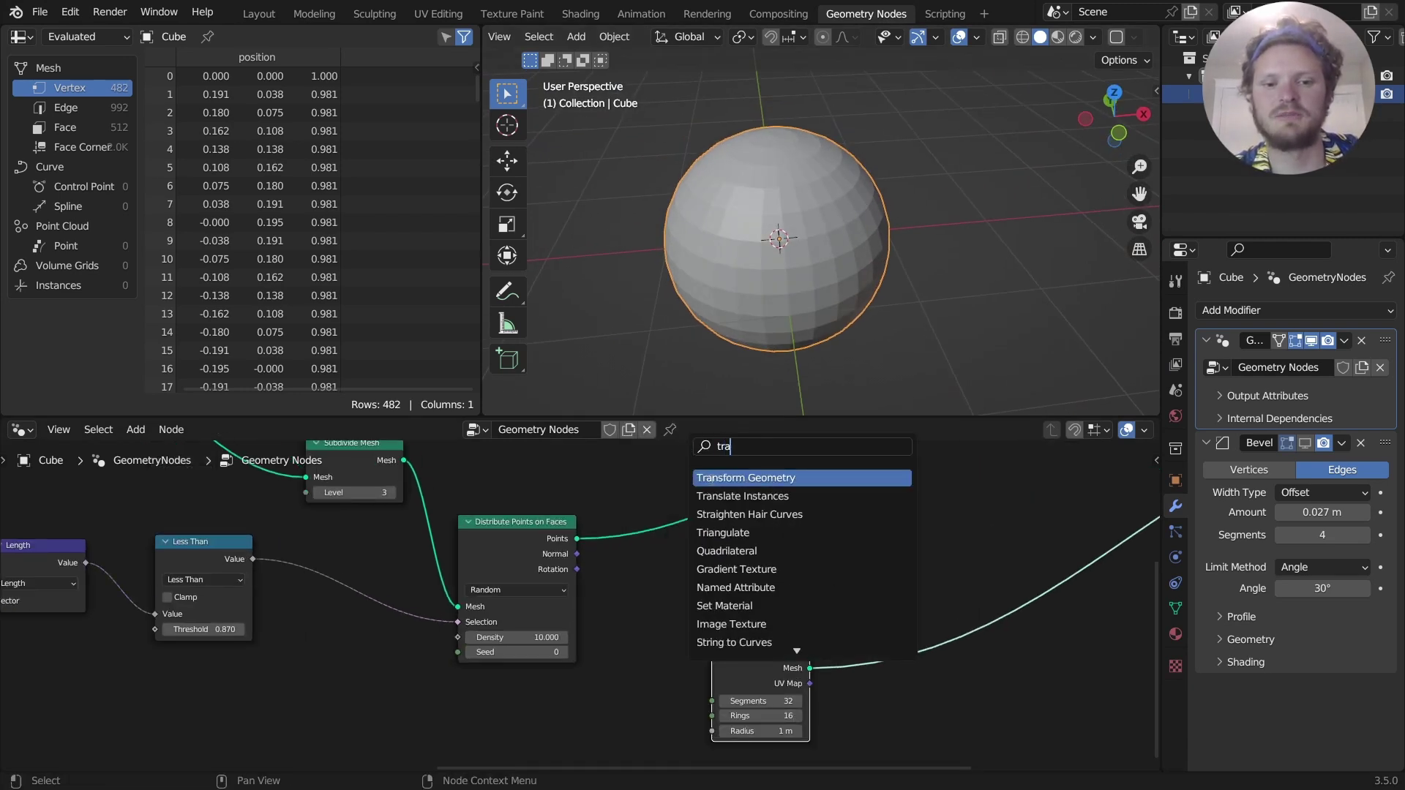
key("Return")
left_click(773, 561)
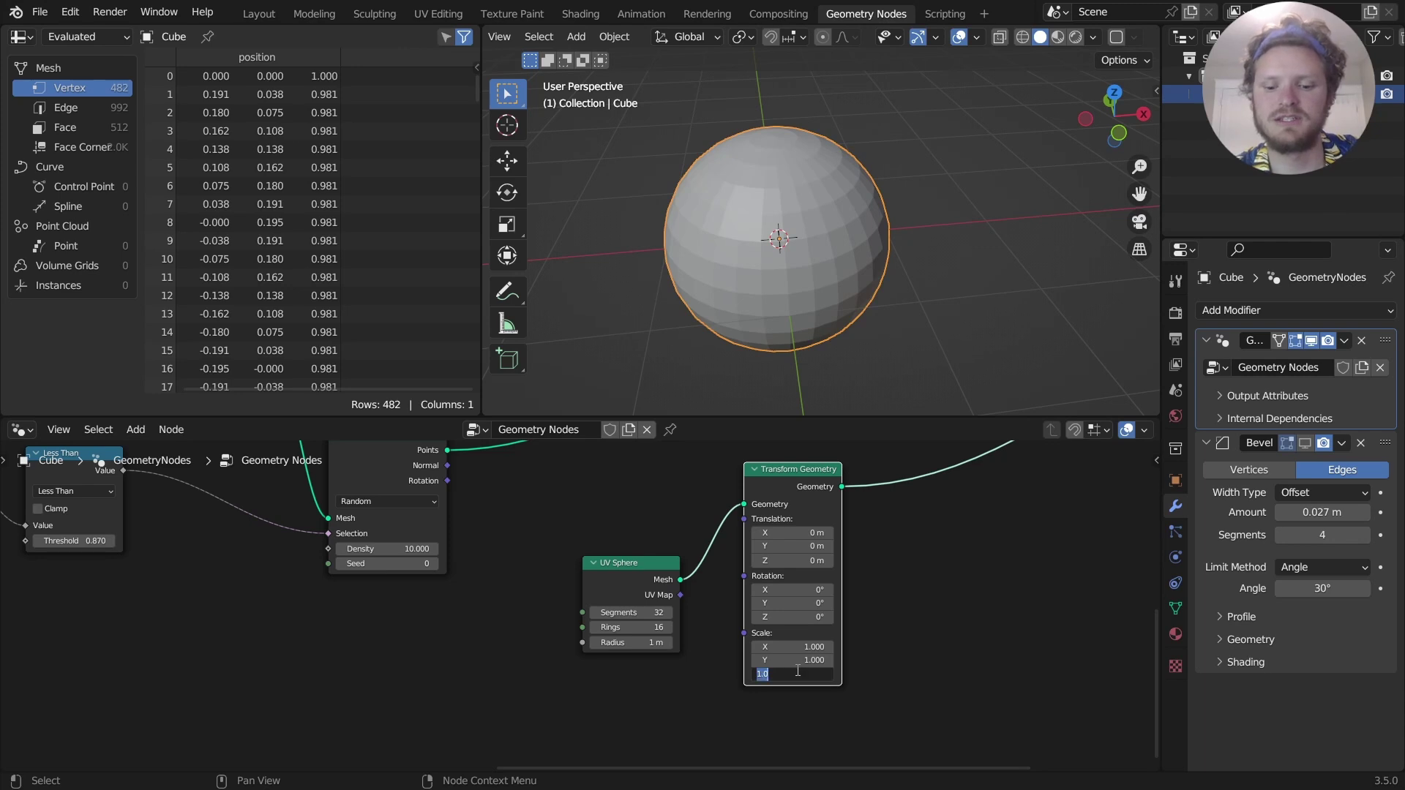
Try a Z scale of 0.1 on the Transform Geometry node and settle on 0.2 to flatten the sphere.
type(".1")
key("Return")
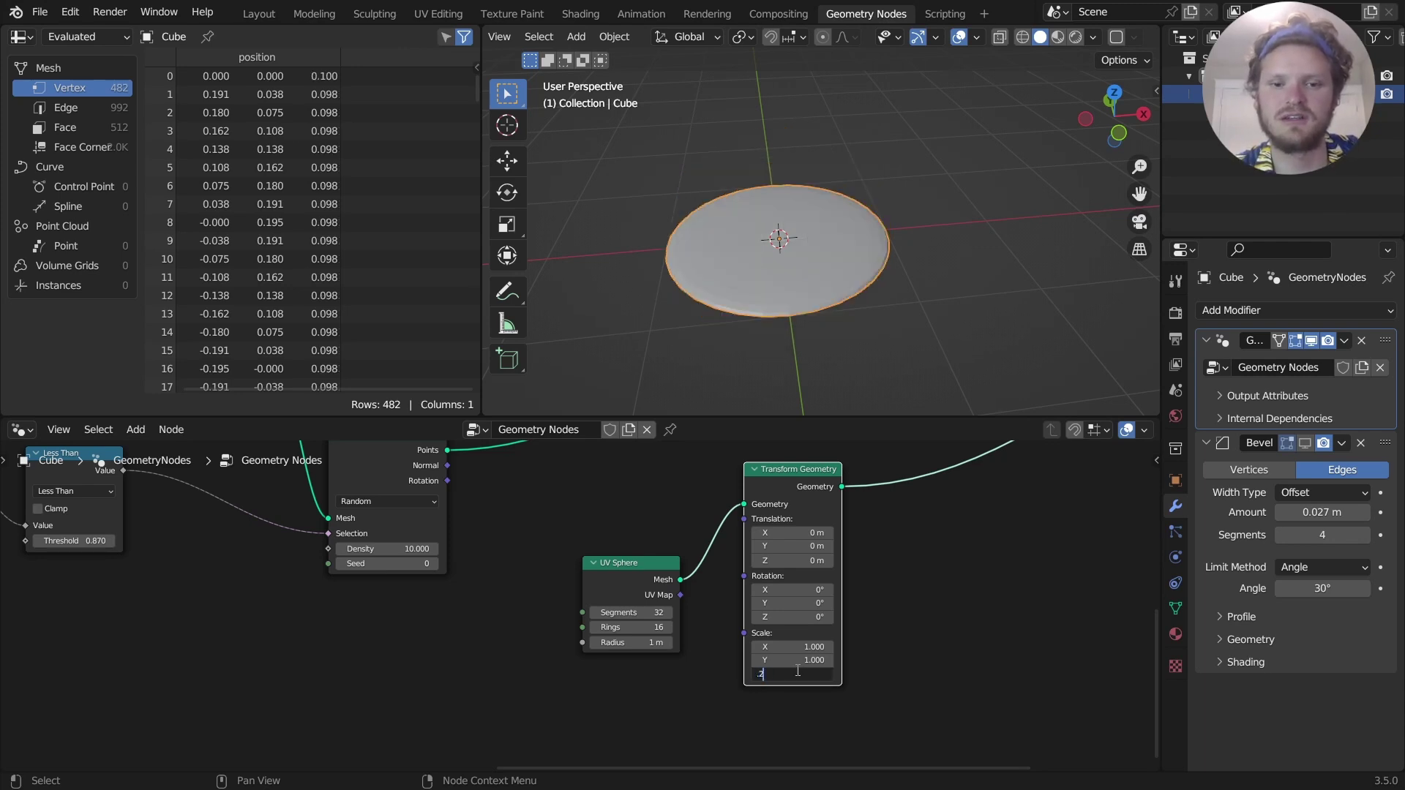
key("Return")
middle_click_drag(758, 332, 803, 284)
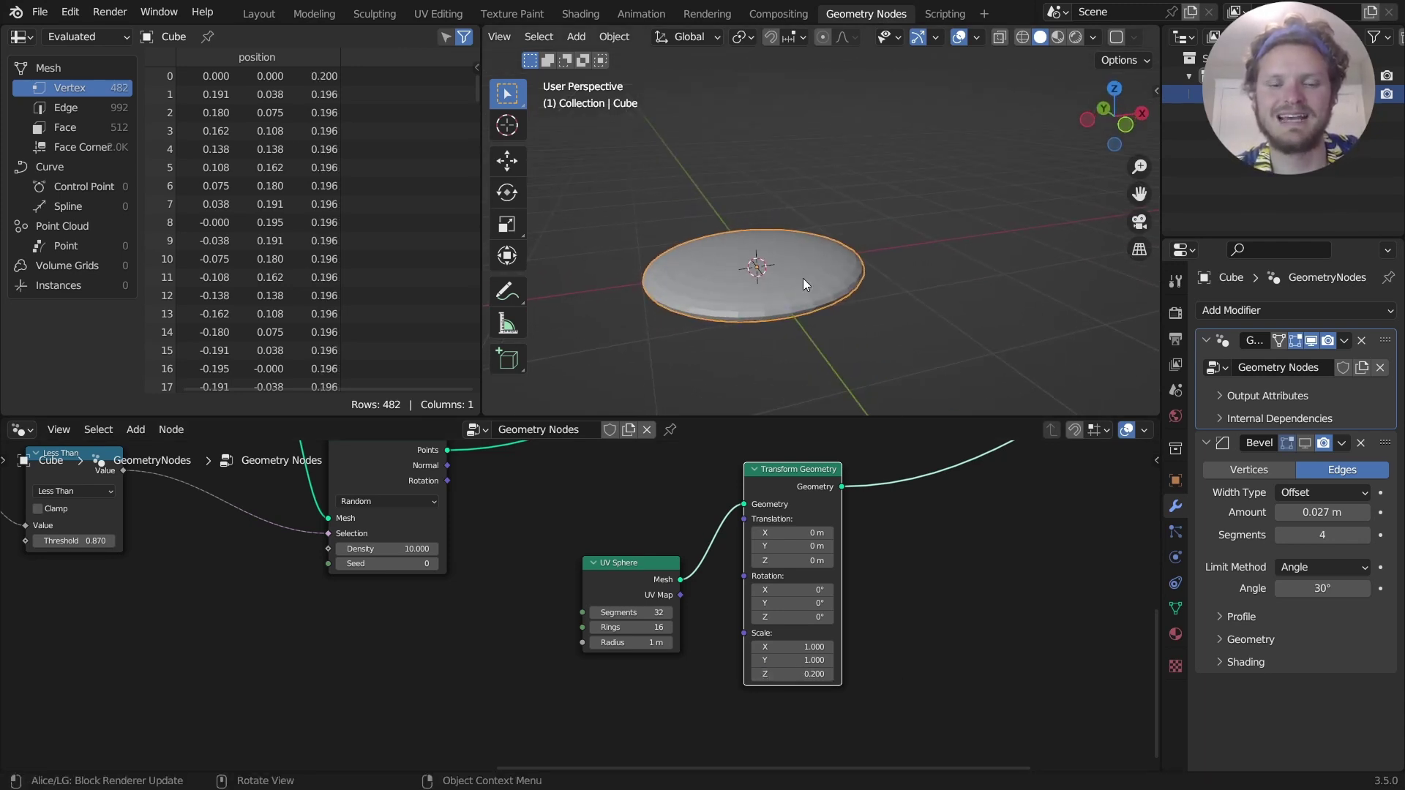
Try a Y scale of 2 on the Transform Geometry node and settle on 1.6 for a seed shape.
left_click(797, 660)
type("2")
key("Return")
middle_click_drag(776, 236, 800, 316)
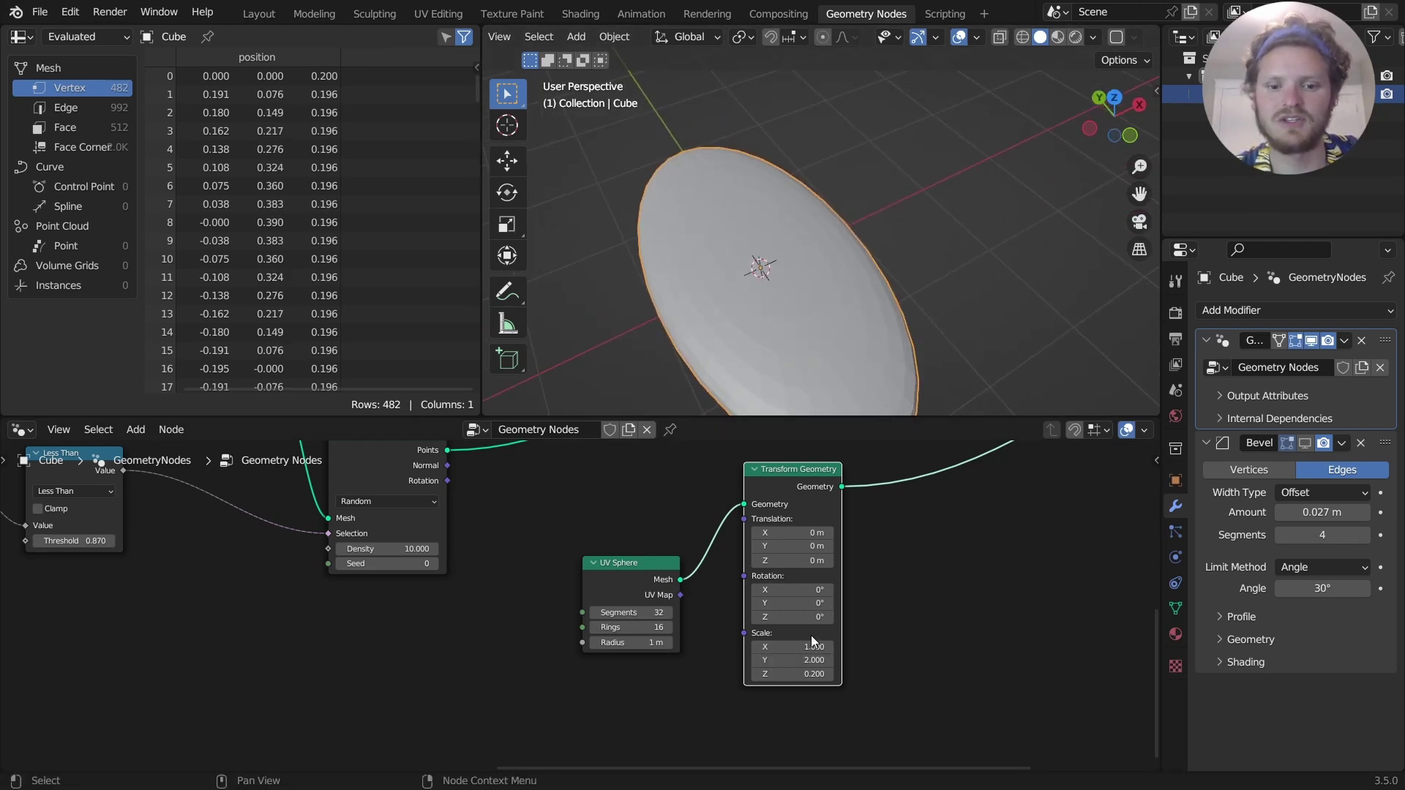
left_click(805, 657)
type("1.6")
key("Return")
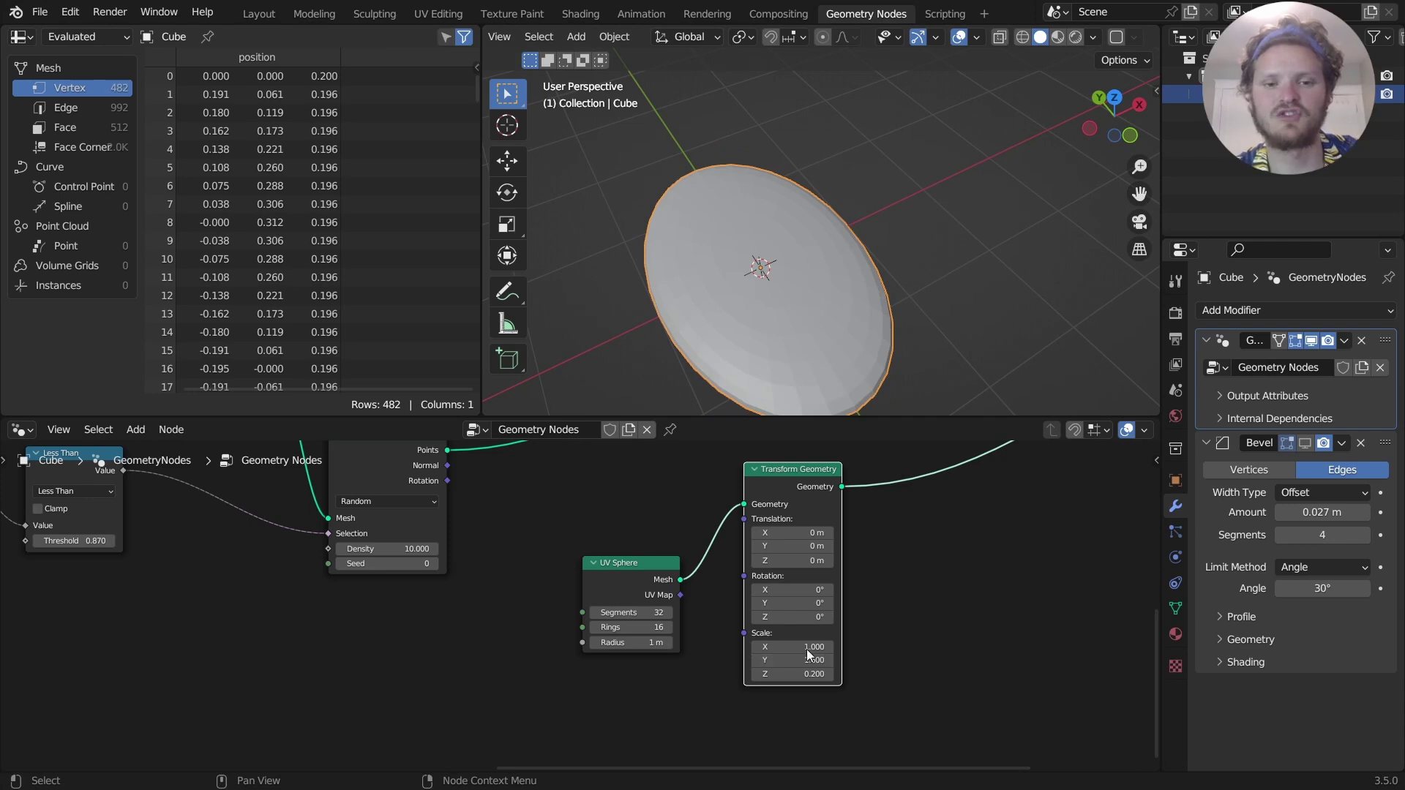
middle_click_drag(764, 243, 801, 287)
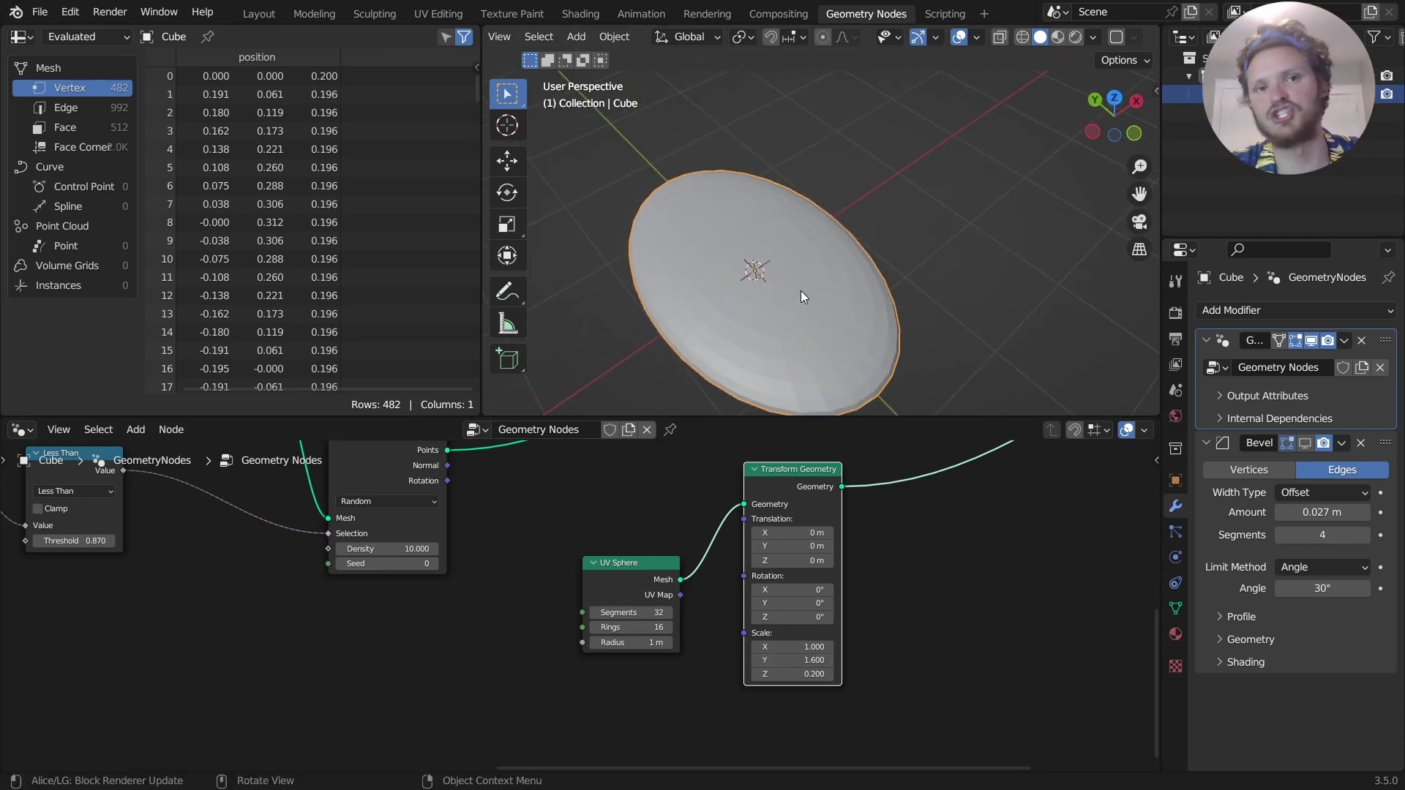
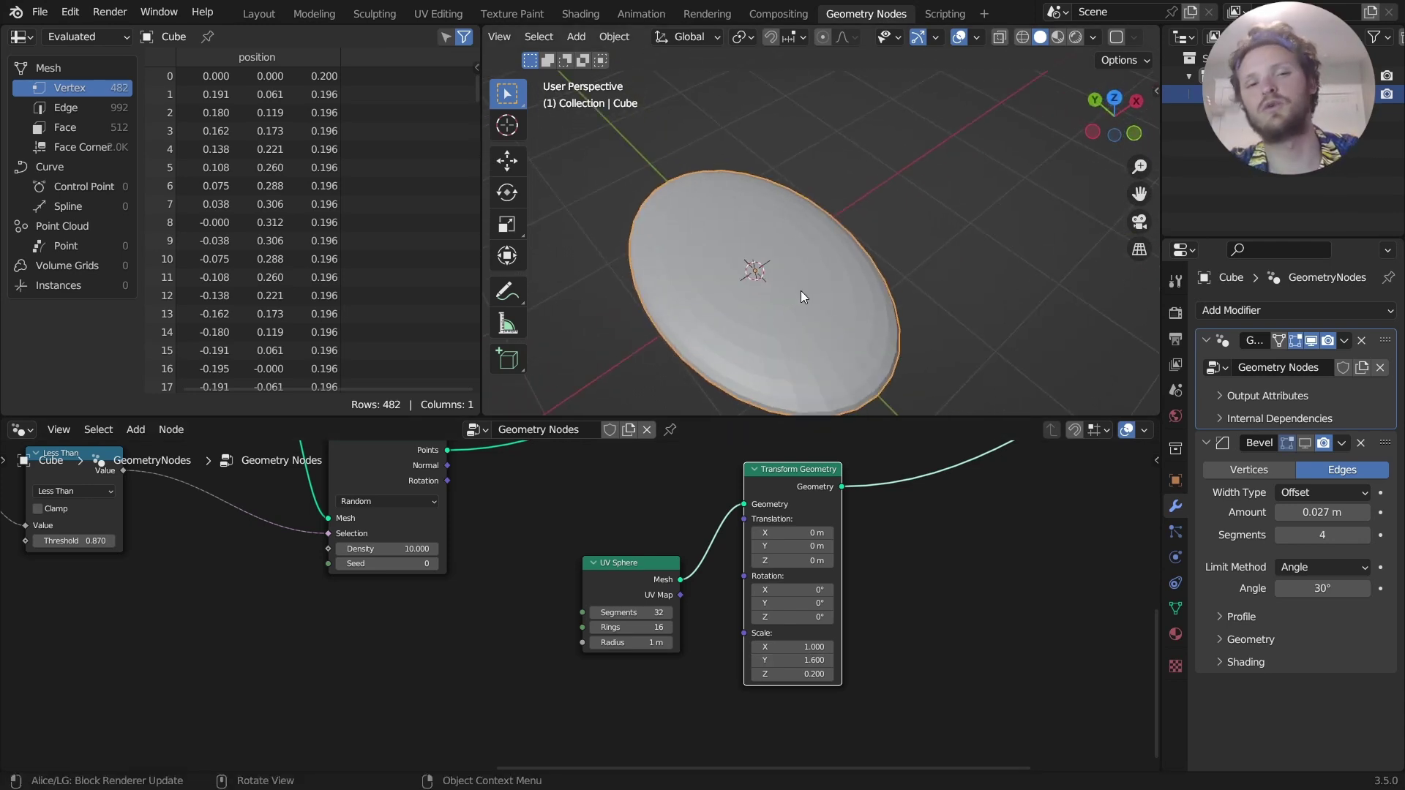
Move the Set Shade Smooth and Group Output nodes farther away from Join Geometry.
scroll(740, 536, "down", 9)
middle_click_drag(808, 542, 736, 617)
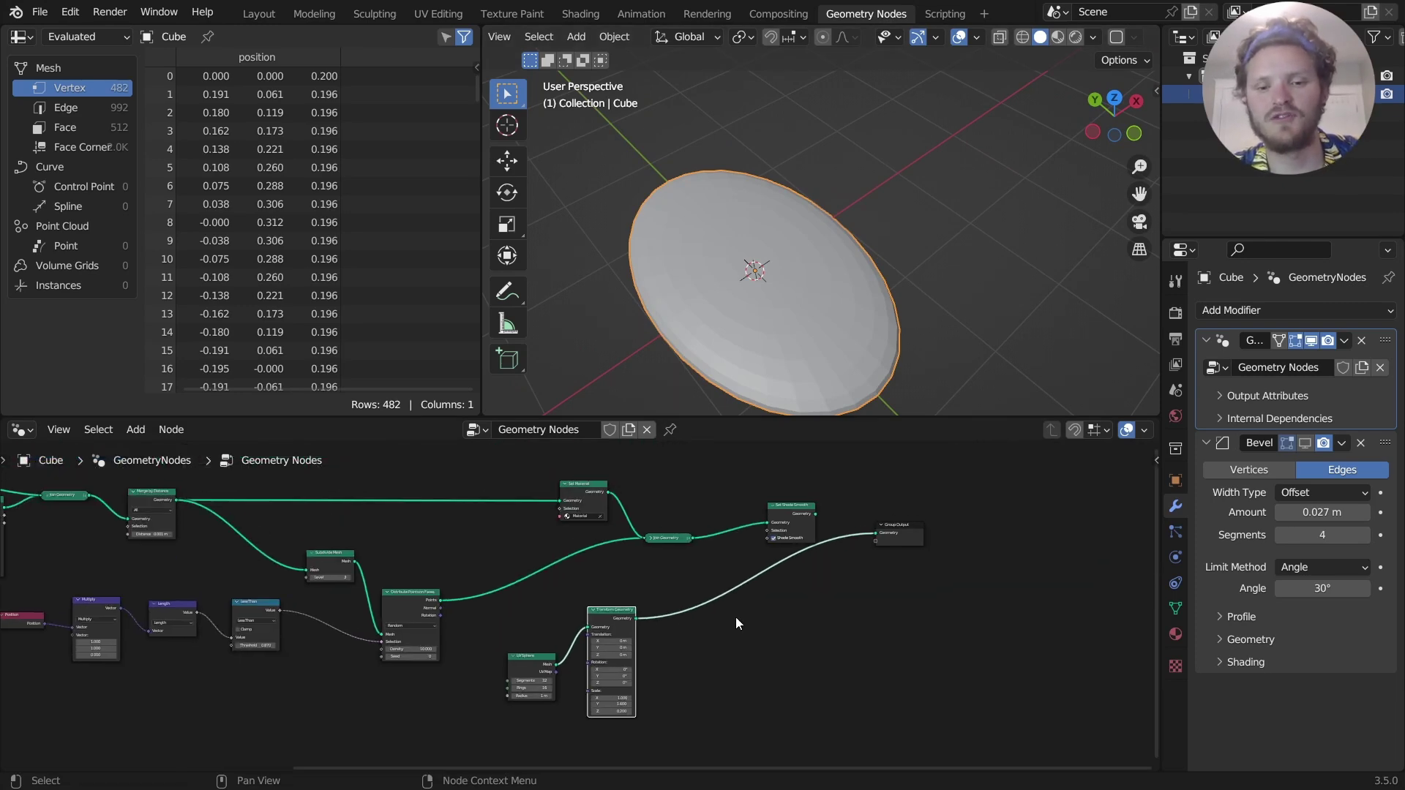
left_click_drag(992, 604, 979, 494)
key("g")
left_click(943, 507)
Move the UV Sphere and Transform Geometry nodes below the Distribute Points on Faces node.
scroll(805, 505, "up", 9)
scroll(564, 599, "down", 2)
scroll(586, 601, "down", 4)
left_click_drag(485, 742, 677, 654)
key("g")
left_click(396, 735)
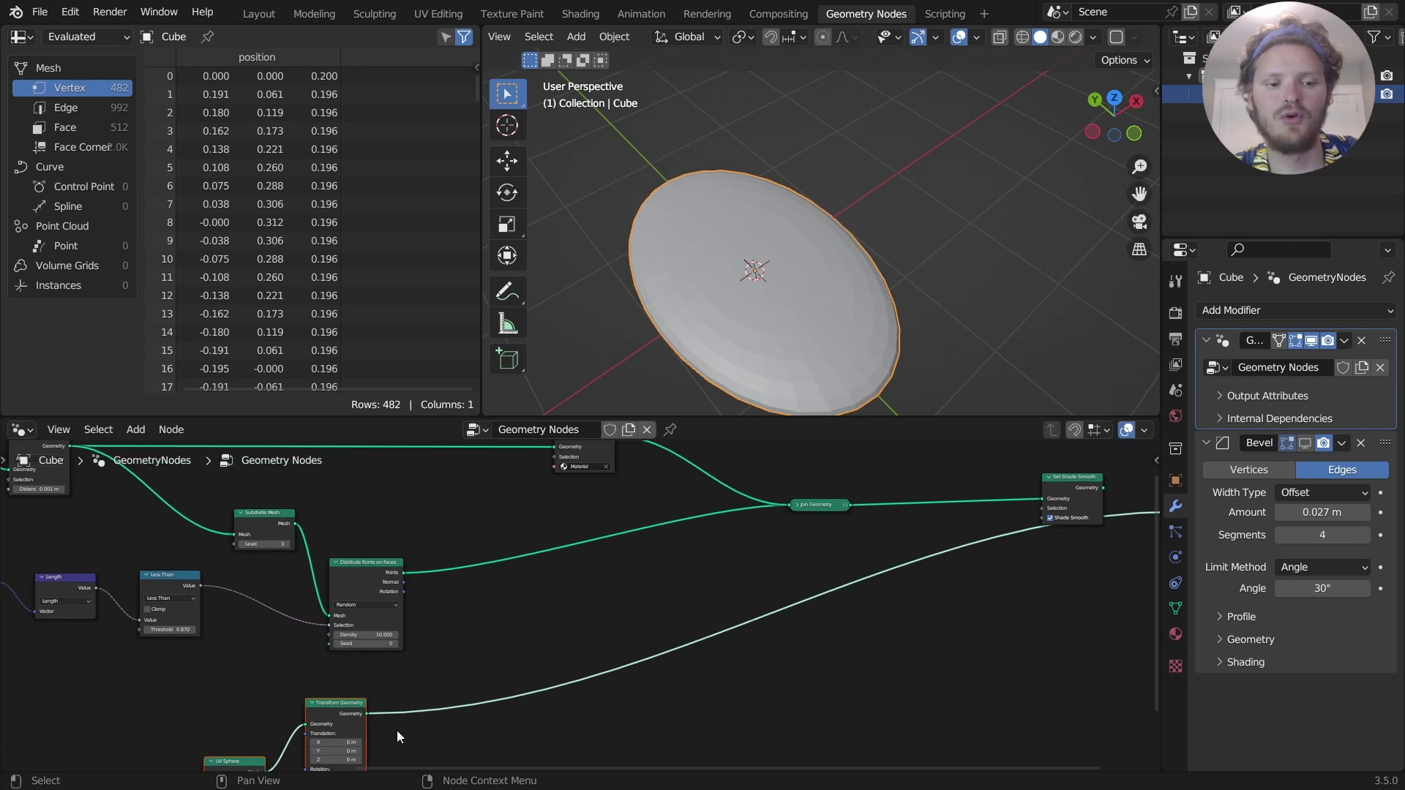
Insert an Instance on Points node between Distribute Points on Faces and Join Geometry.
middle_click_drag(477, 613, 534, 639)
key("shift+a")
left_click(528, 454)
type("instan")
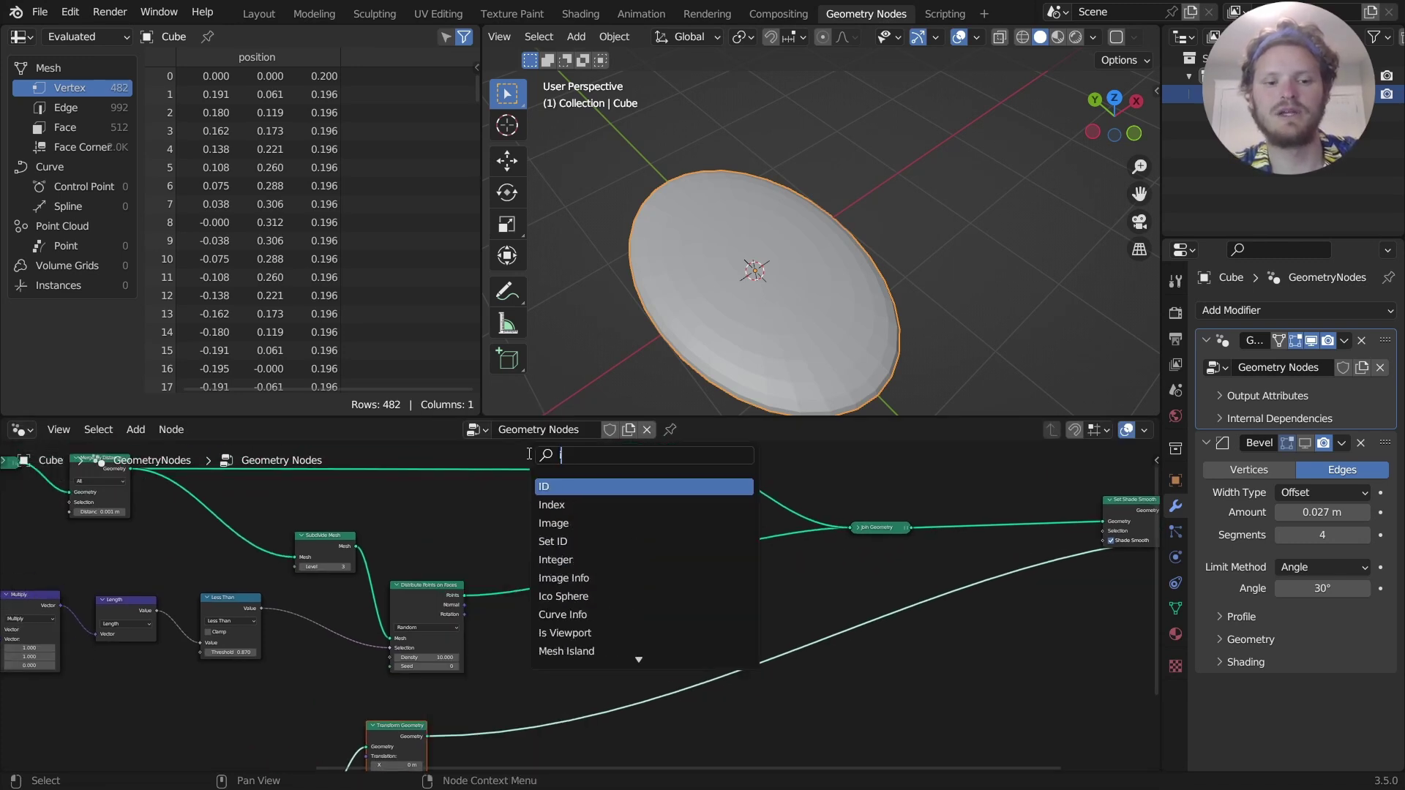
type("ce on")
key("Return")
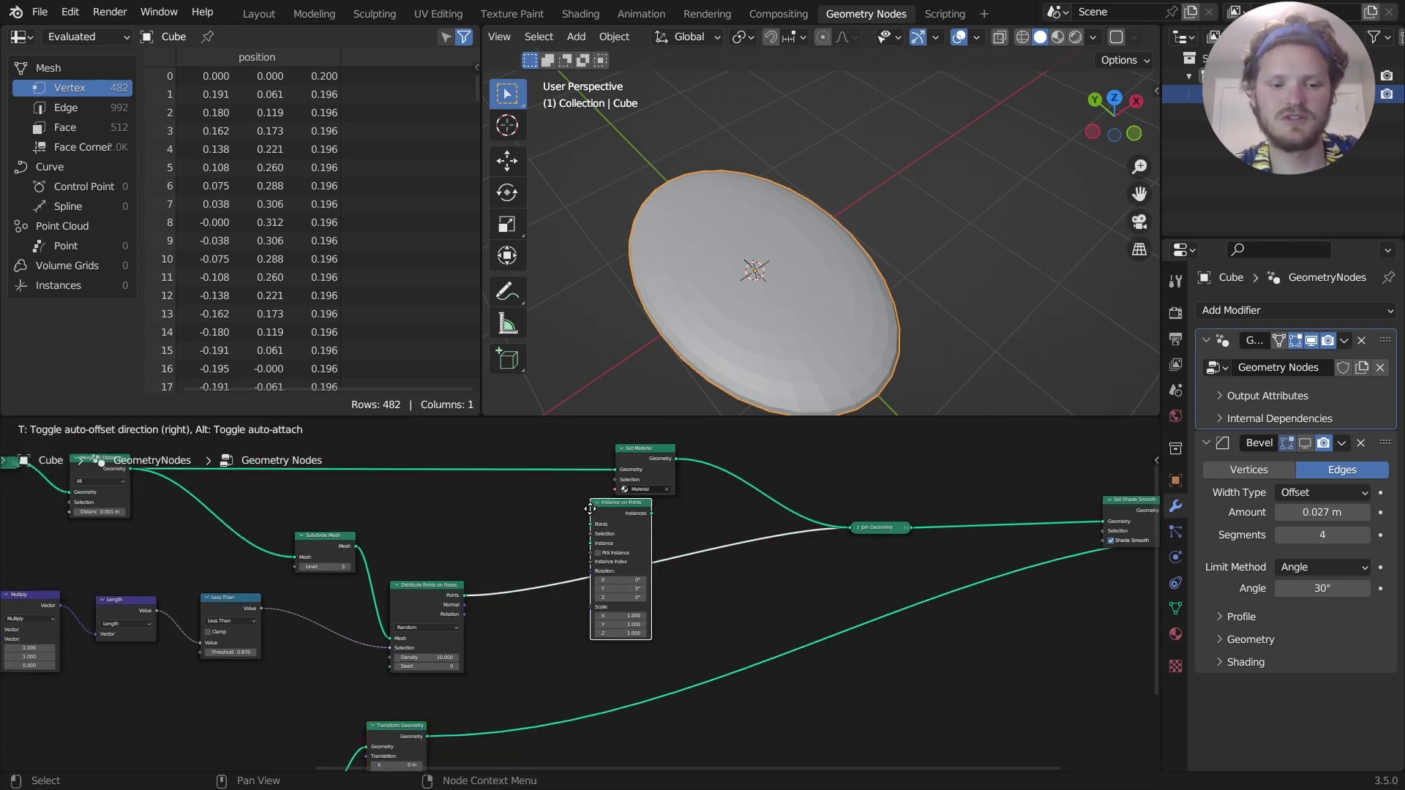
left_click(599, 531)
Feed Transform Geometry into the Instance input of Instance on Points, and link that node to the Group Output to preview the instances.
middle_click_drag(503, 613, 599, 546)
right_click_drag(520, 661, 691, 515, "alt")
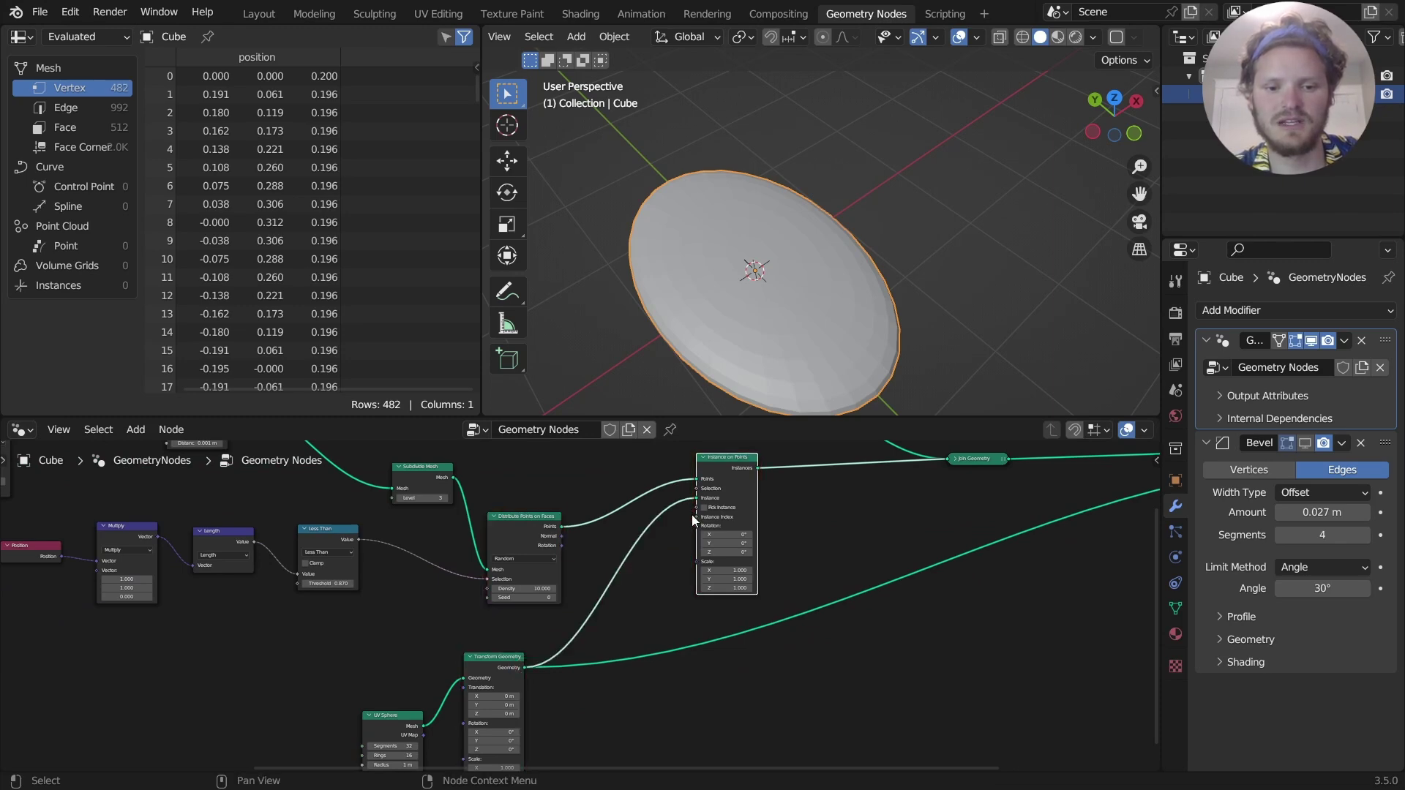
middle_click_drag(691, 515, 584, 570)
middle_click_drag(815, 261, 852, 250)
left_click_drag(591, 543, 705, 573)
Add a Random Value node and connect its Value output to the Scale input of Instance on Points.
middle_click_drag(705, 574, 712, 476)
key("shift+a")
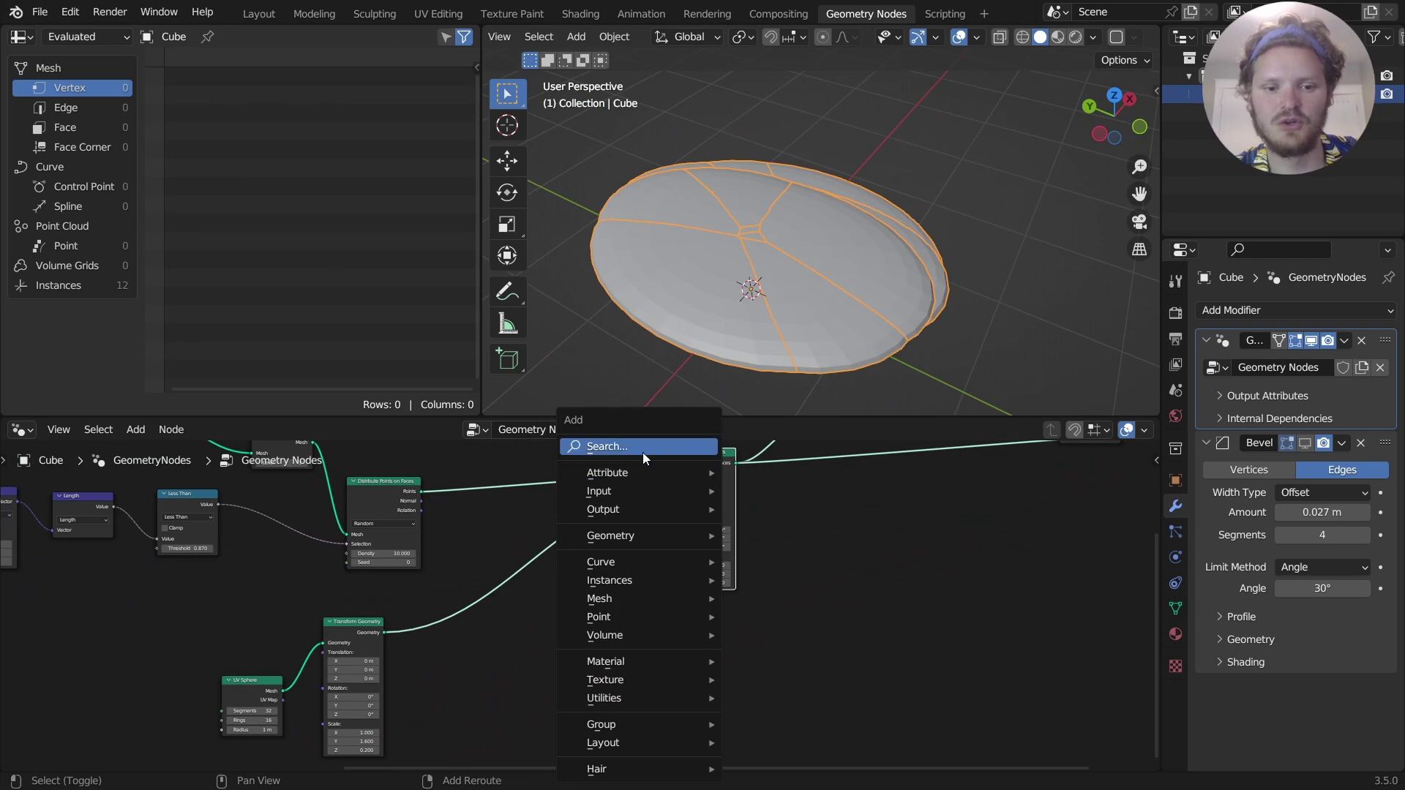
left_click(639, 451)
type("rand")
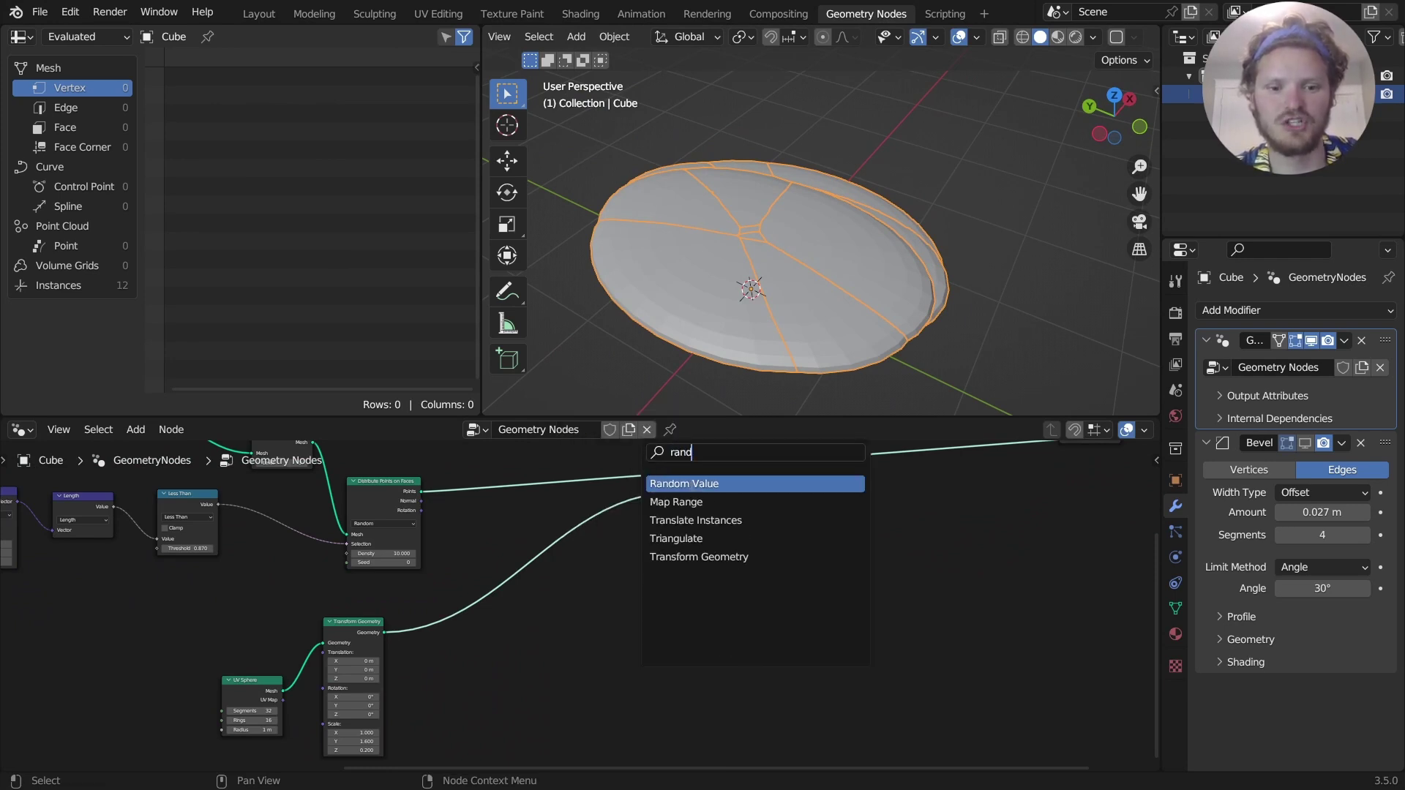
left_click(684, 482)
left_click(630, 596)
scroll(632, 595, "up", 10)
middle_click_drag(633, 595, 541, 650)
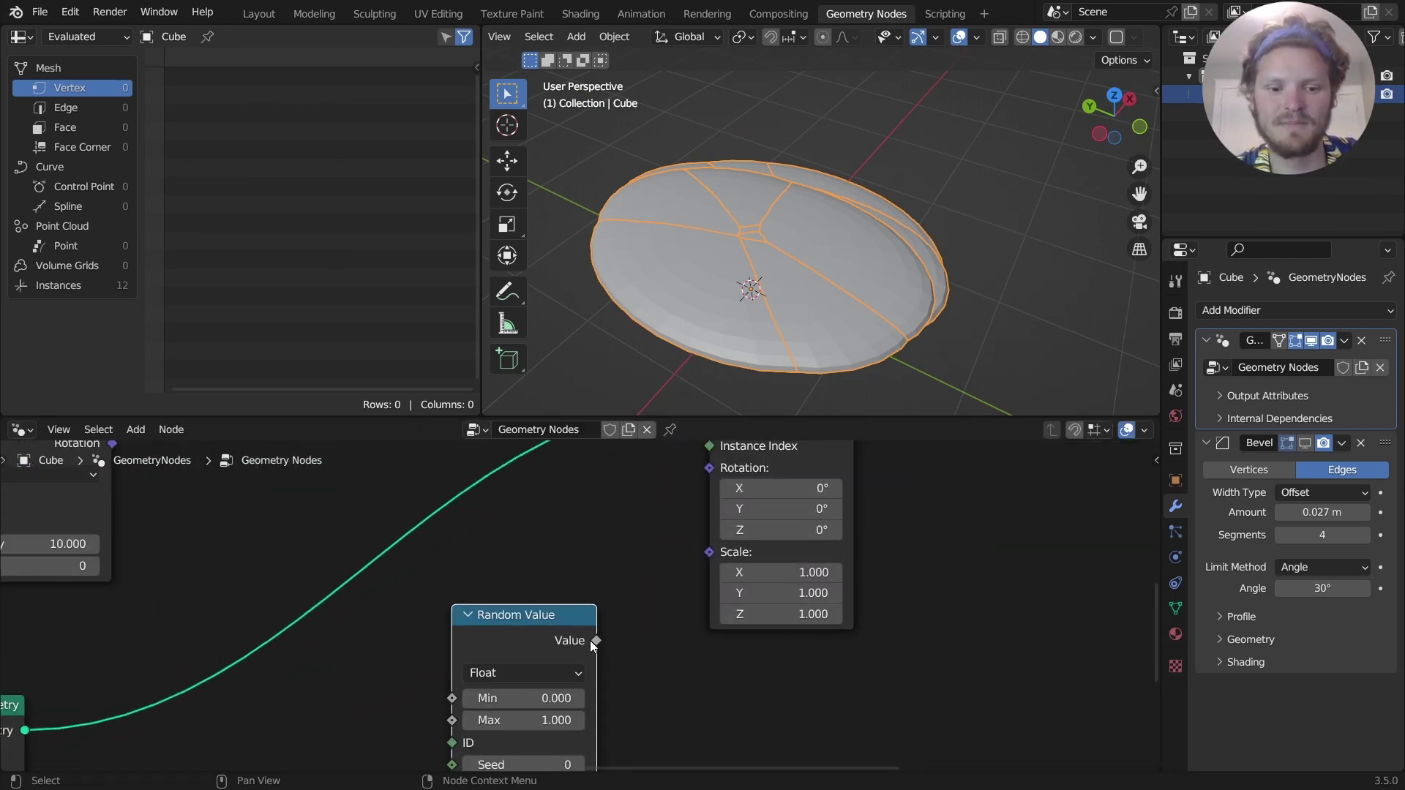
left_click_drag(597, 640, 709, 552)
Lower the Max of the Random Value node driving the seed scale to 0.060.
middle_click_drag(597, 644, 759, 534)
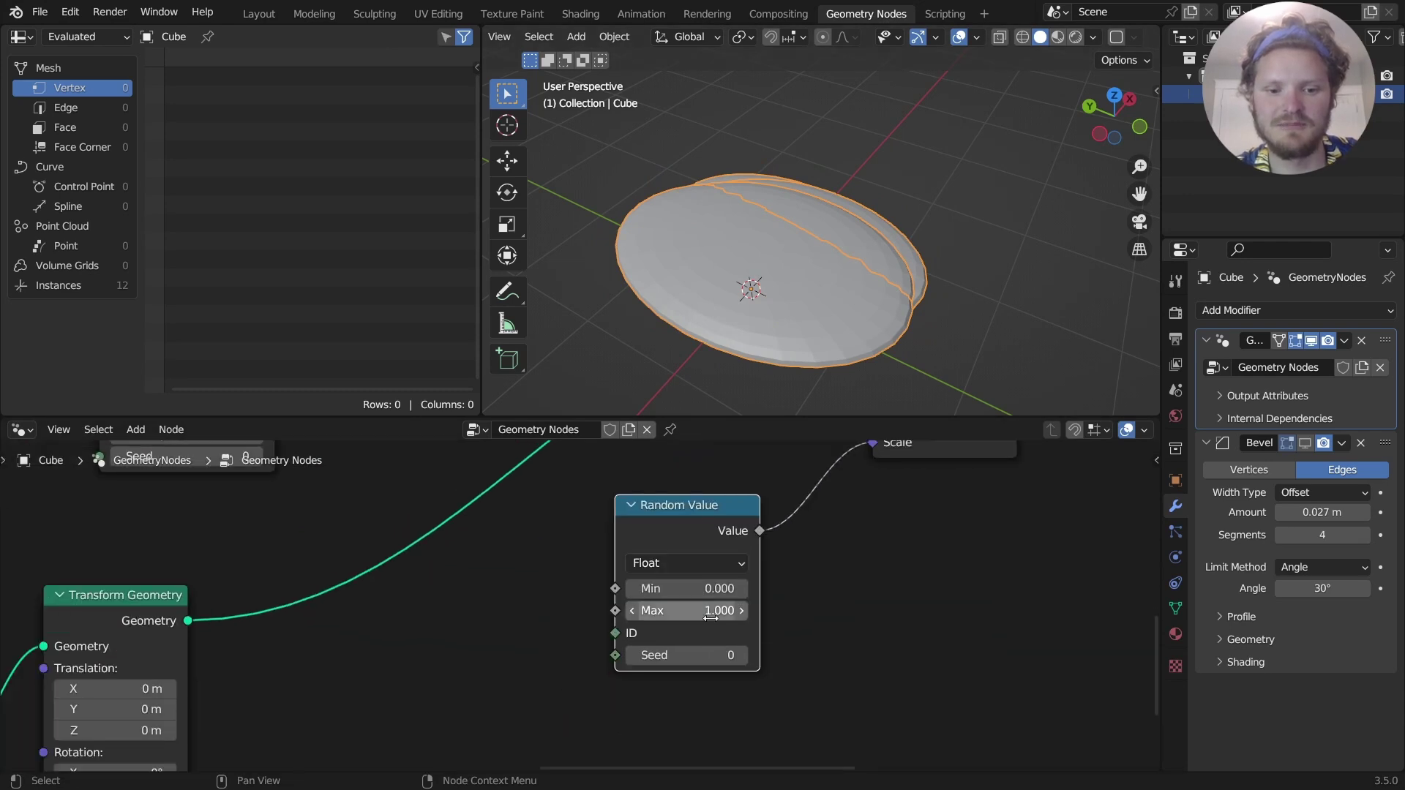
left_click_drag(688, 611, 626, 610)
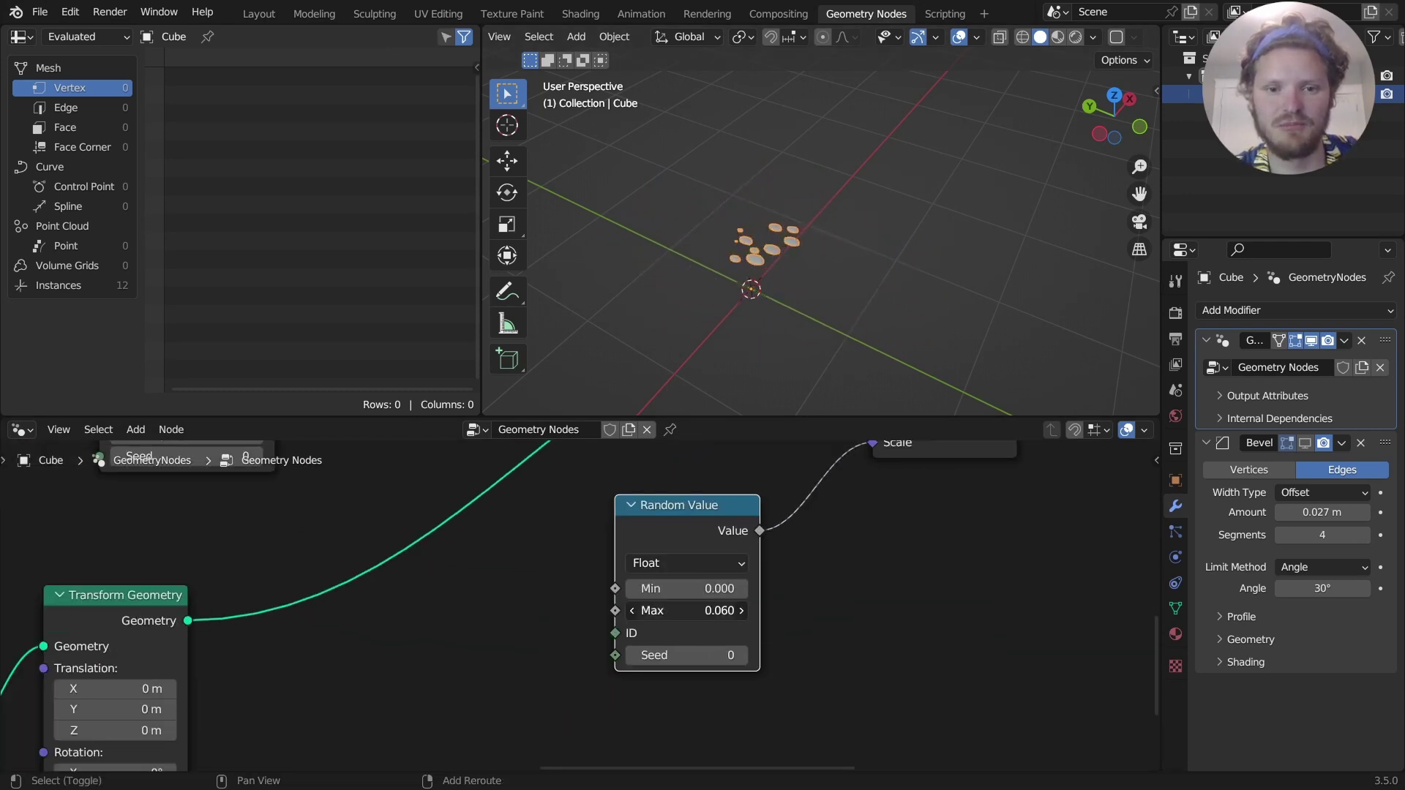
scroll(760, 275, "up", 2)
middle_click_drag(723, 260, 739, 266)
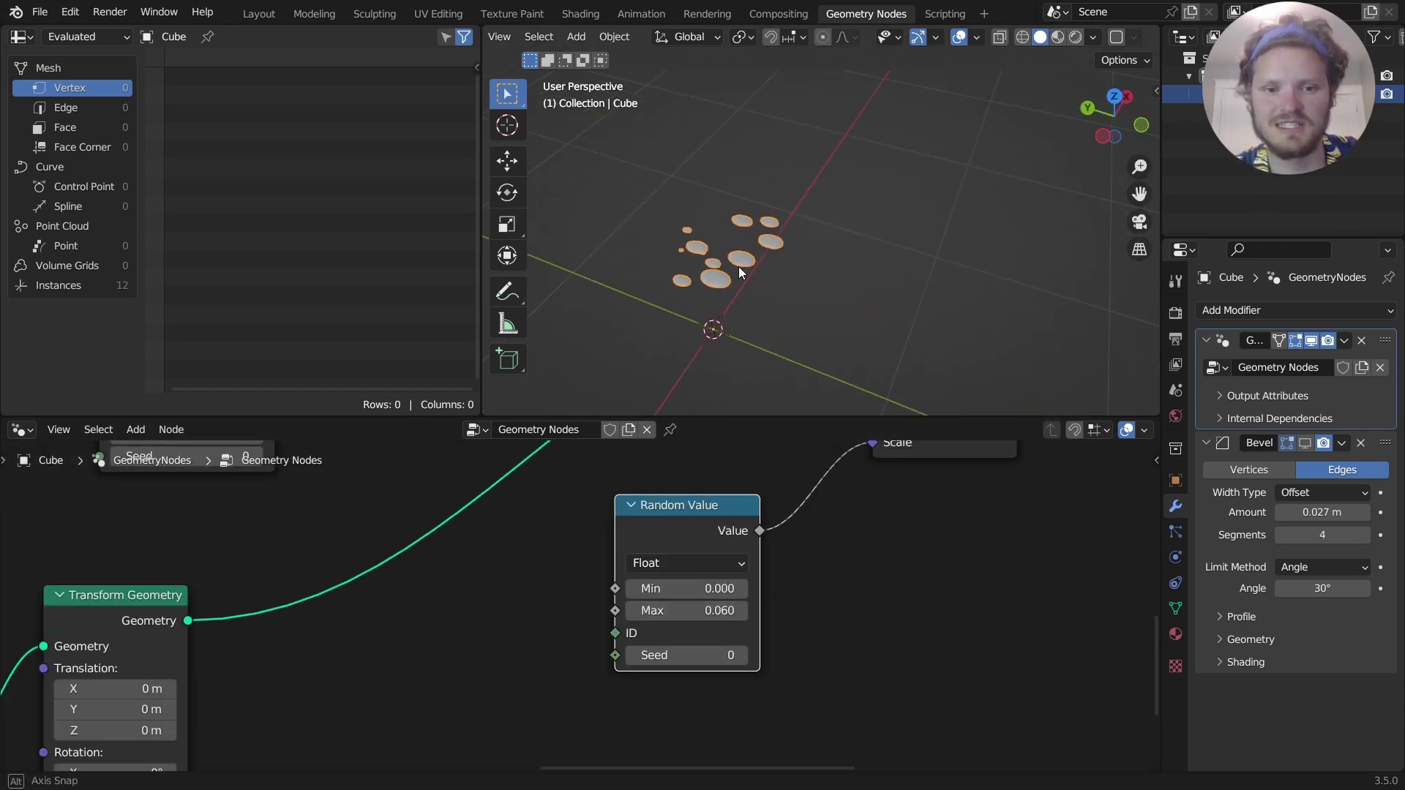
Connect the Set Shade Smooth output to the Group Output to show the slice together with its seeds.
scroll(904, 587, "down", 2)
middle_click_drag(904, 587, 775, 609)
middle_click_drag(1126, 483, 811, 577)
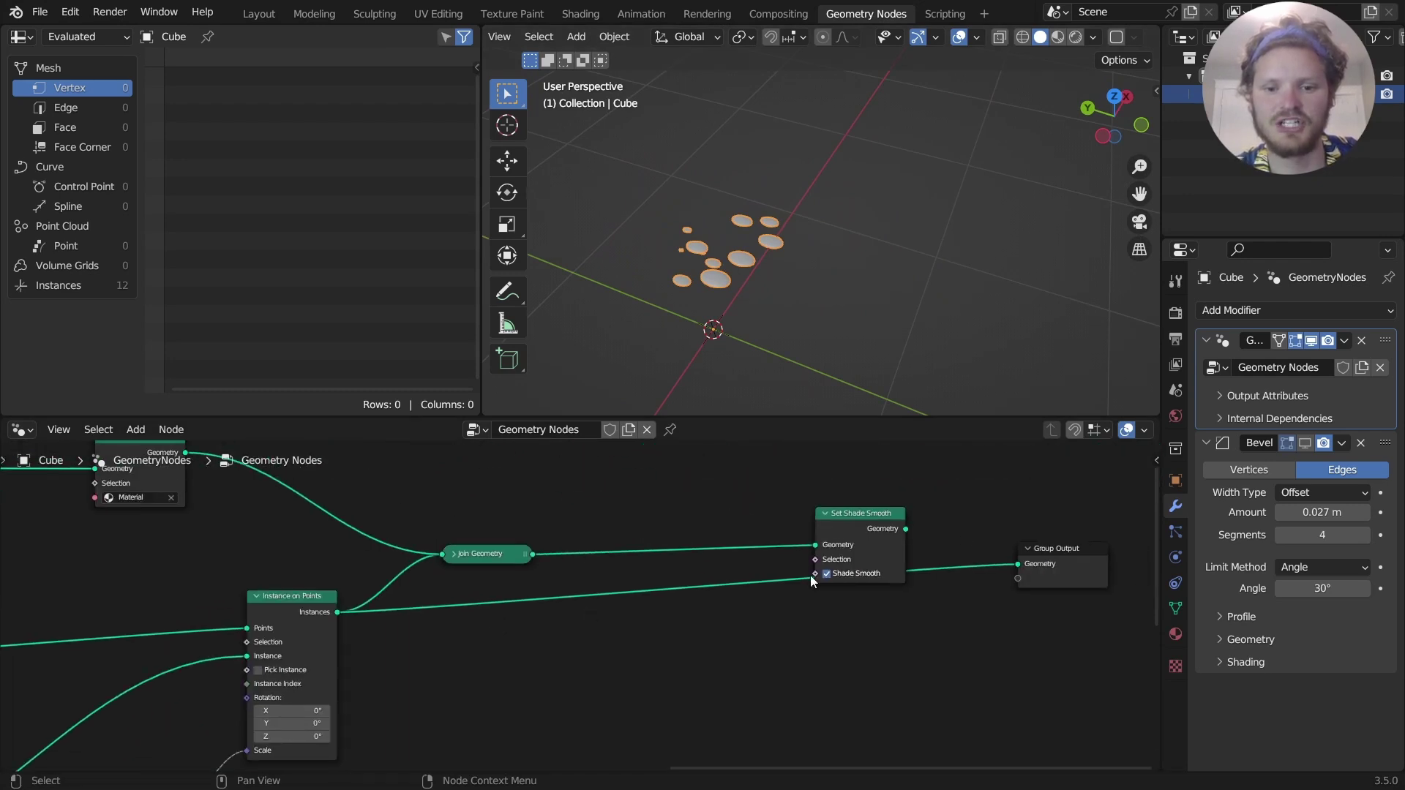
left_click(852, 523, "ctrl+shift")
scroll(714, 281, "up", 4)
middle_click_drag(714, 281, 790, 315)
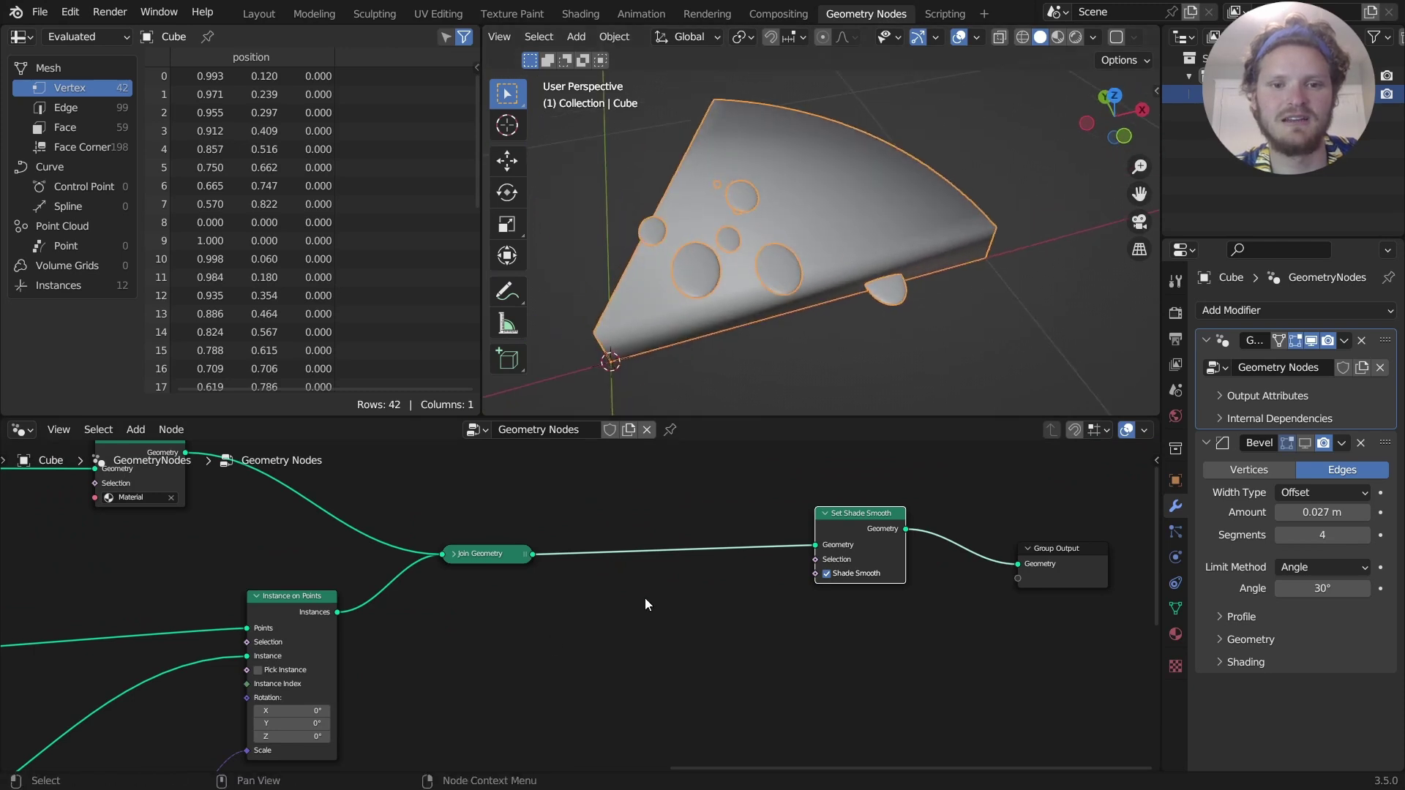
Set the seed scale's Random Value range to Min 0.015 and Max 0.030.
scroll(644, 598, "down", 16)
middle_click_drag(476, 648, 729, 560)
scroll(730, 561, "up", 9)
middle_click_drag(868, 539, 561, 597)
scroll(561, 597, "up", 1)
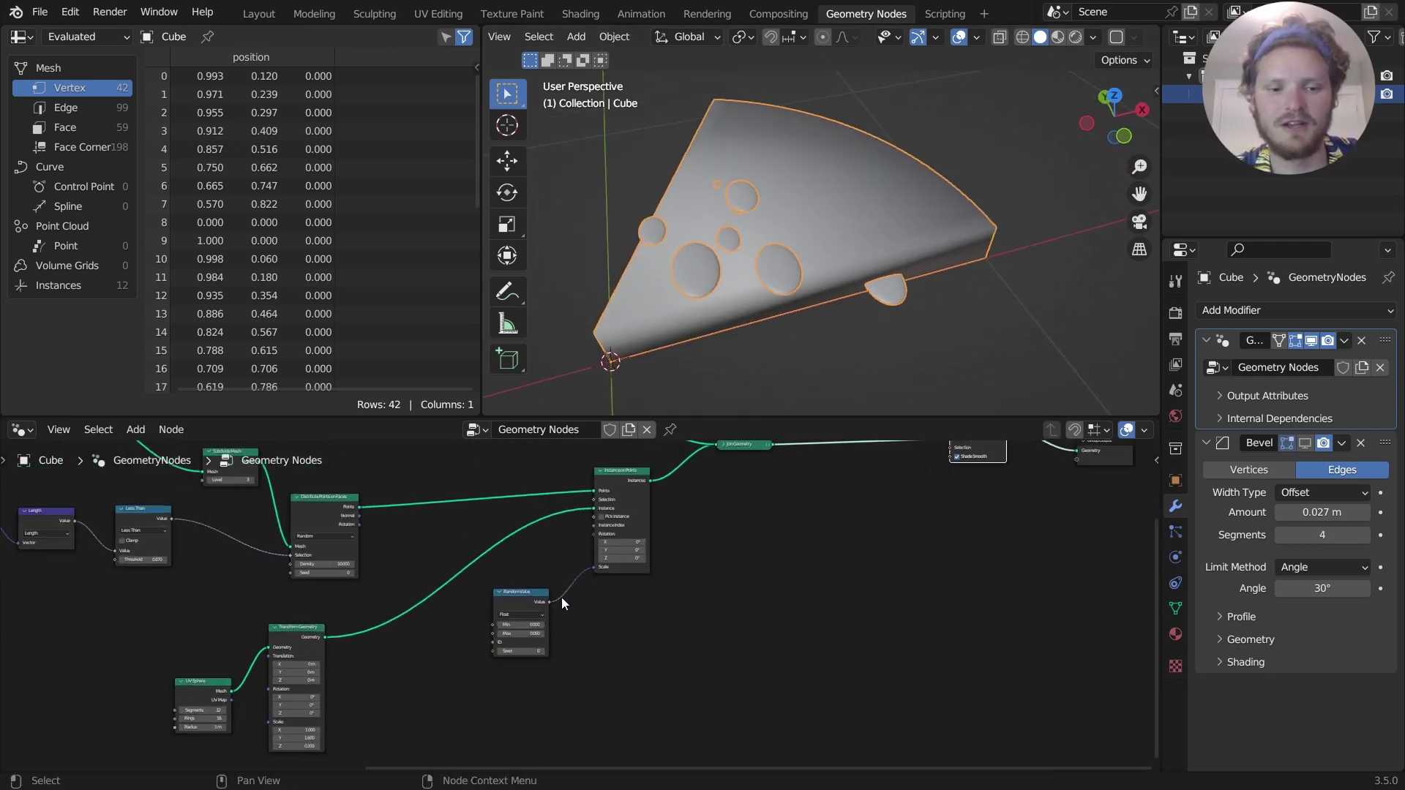
scroll(563, 600, "up", 5)
left_click(427, 694)
type(".")
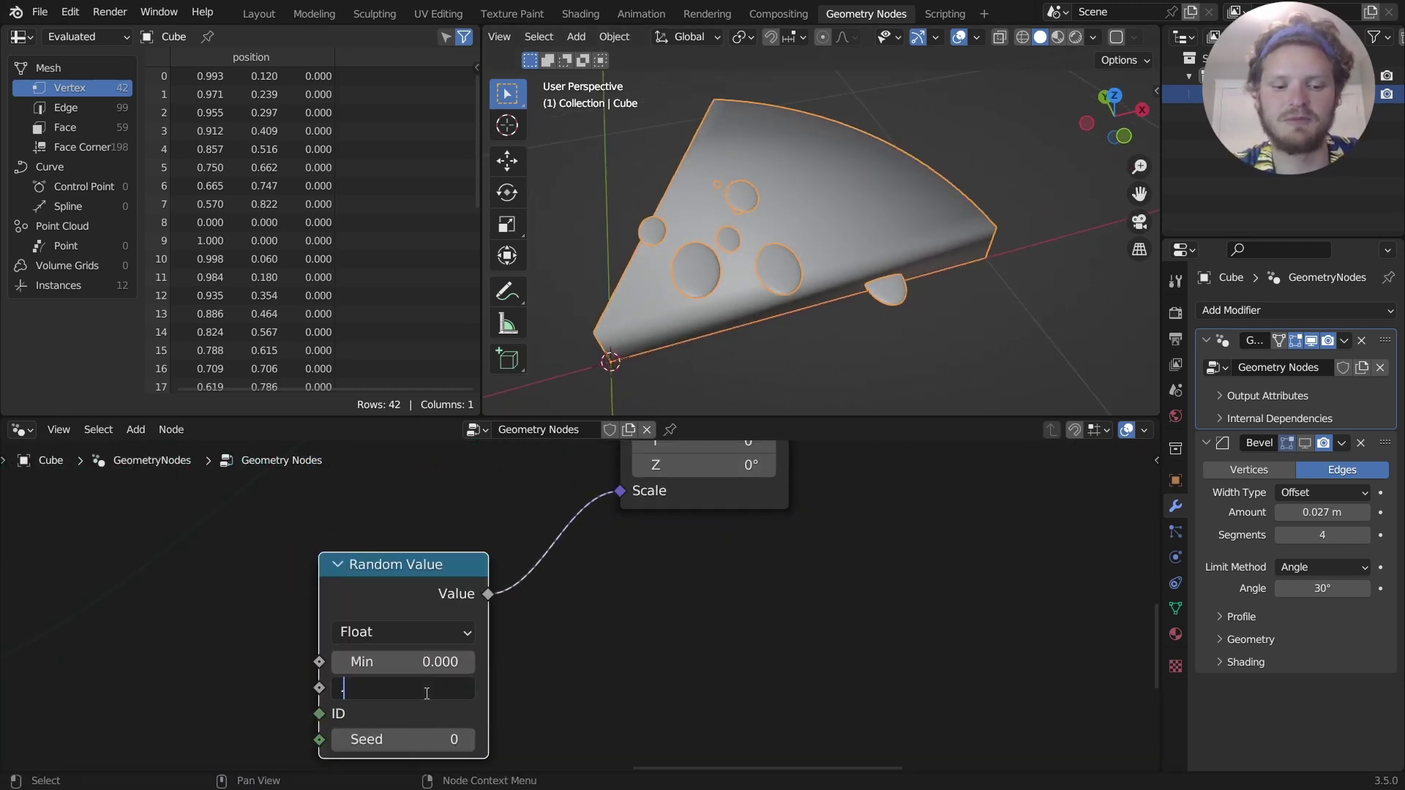
type("030")
left_click(427, 663)
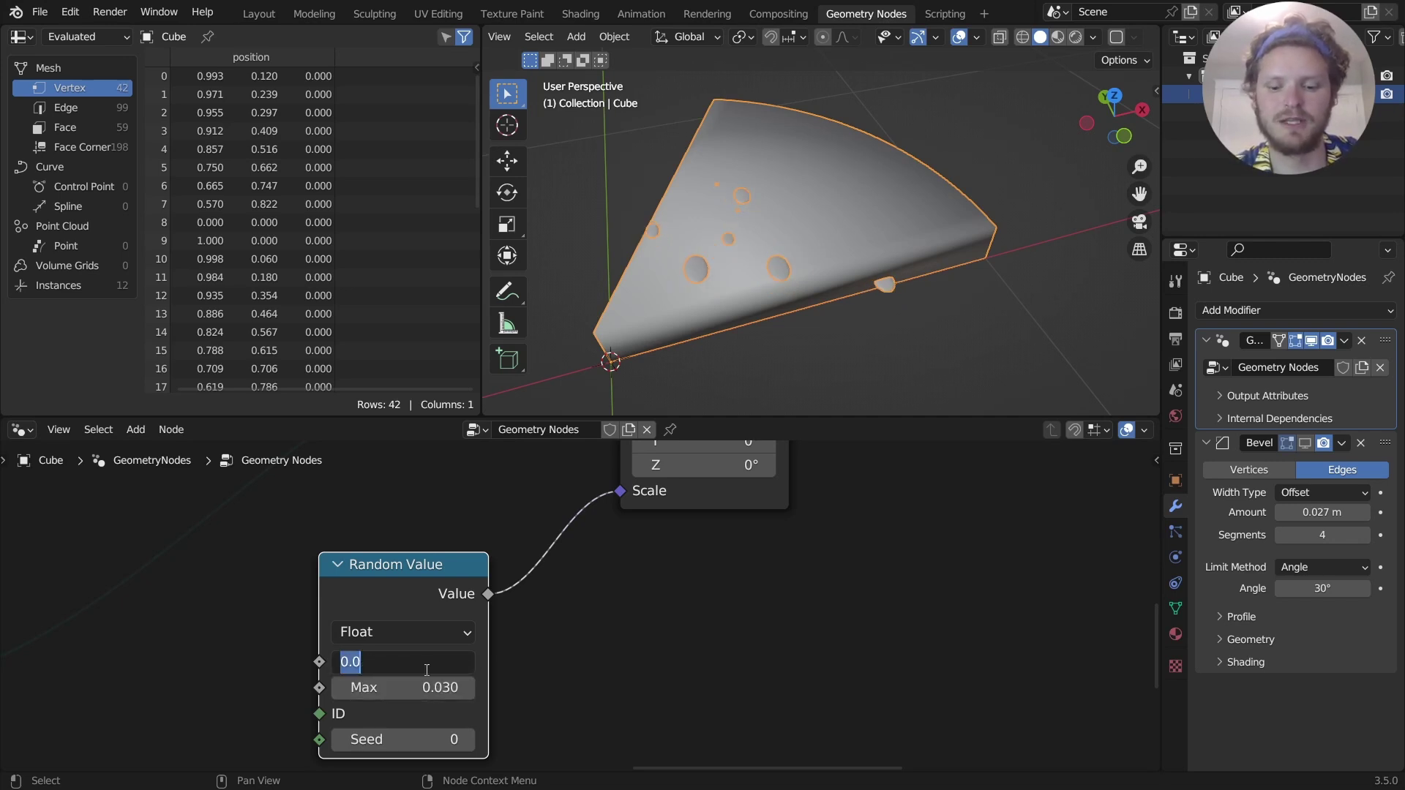
type(".015")
key("Return")
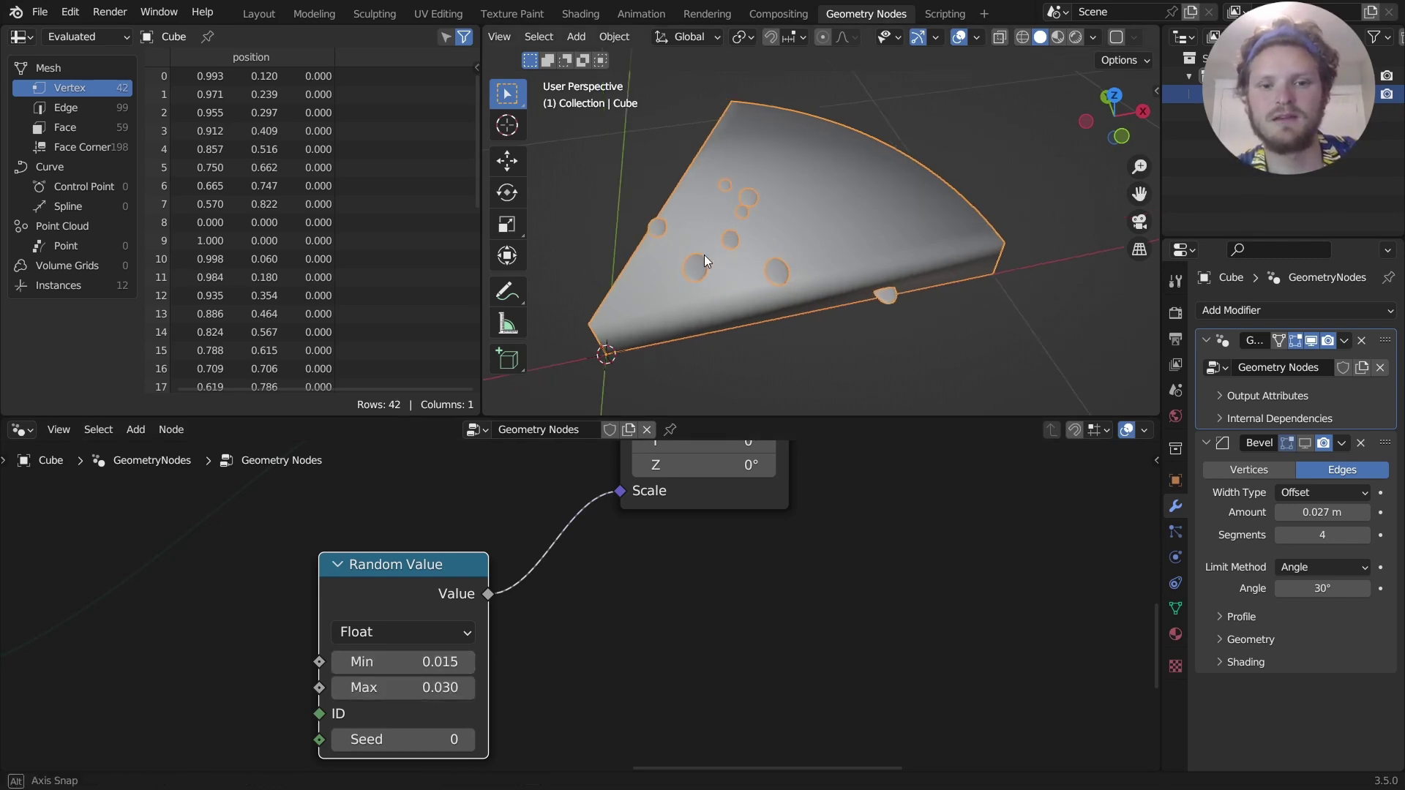
mouse_move(704, 255)
middle_mouse_down()
mouse_move(673, 192)
mouse_move(732, 235)
mouse_move(723, 250)
middle_mouse_up()
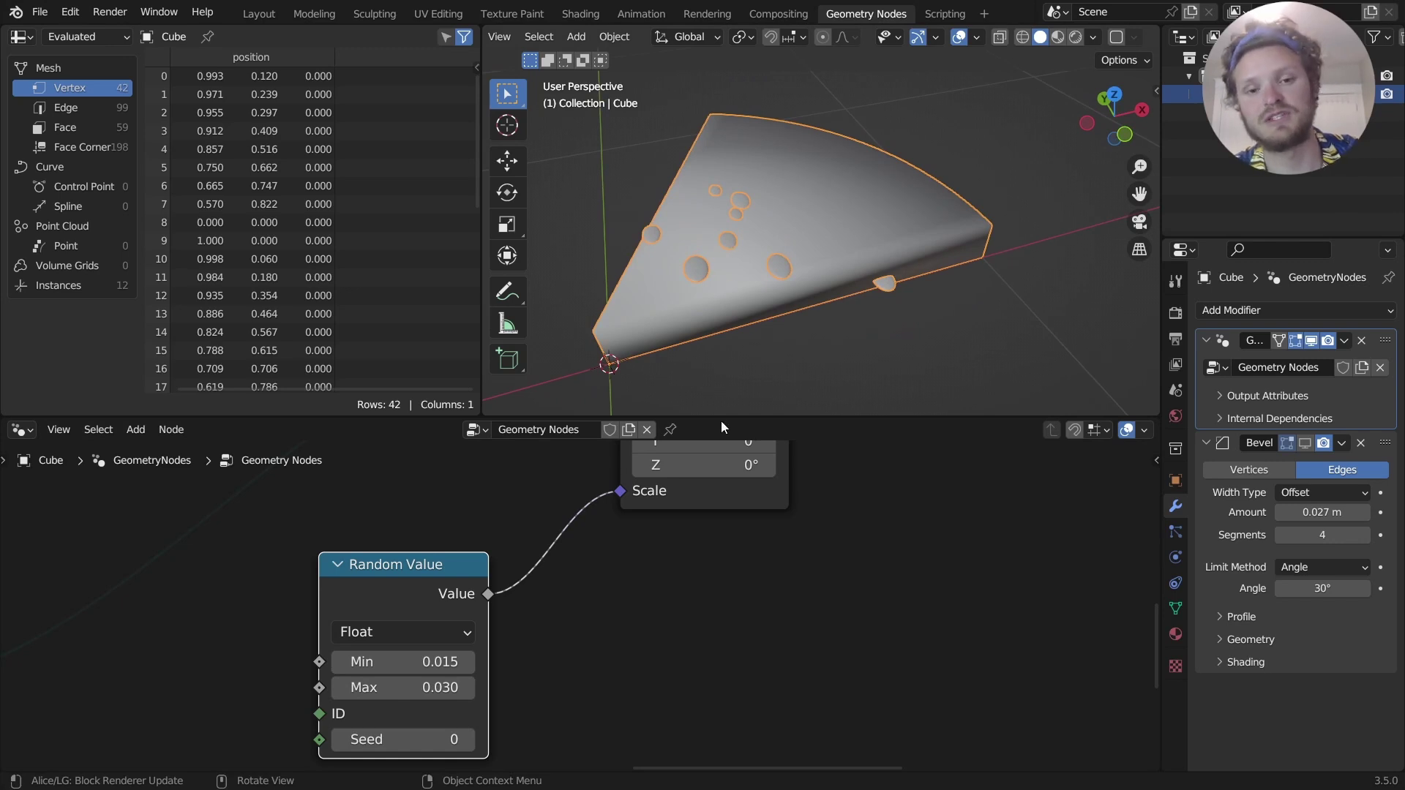
Link the Rotation output of Distribute Points on Faces to the Rotation input of Instance on Points.
scroll(538, 552, "down", 2)
middle_click_drag(538, 552, 708, 609)
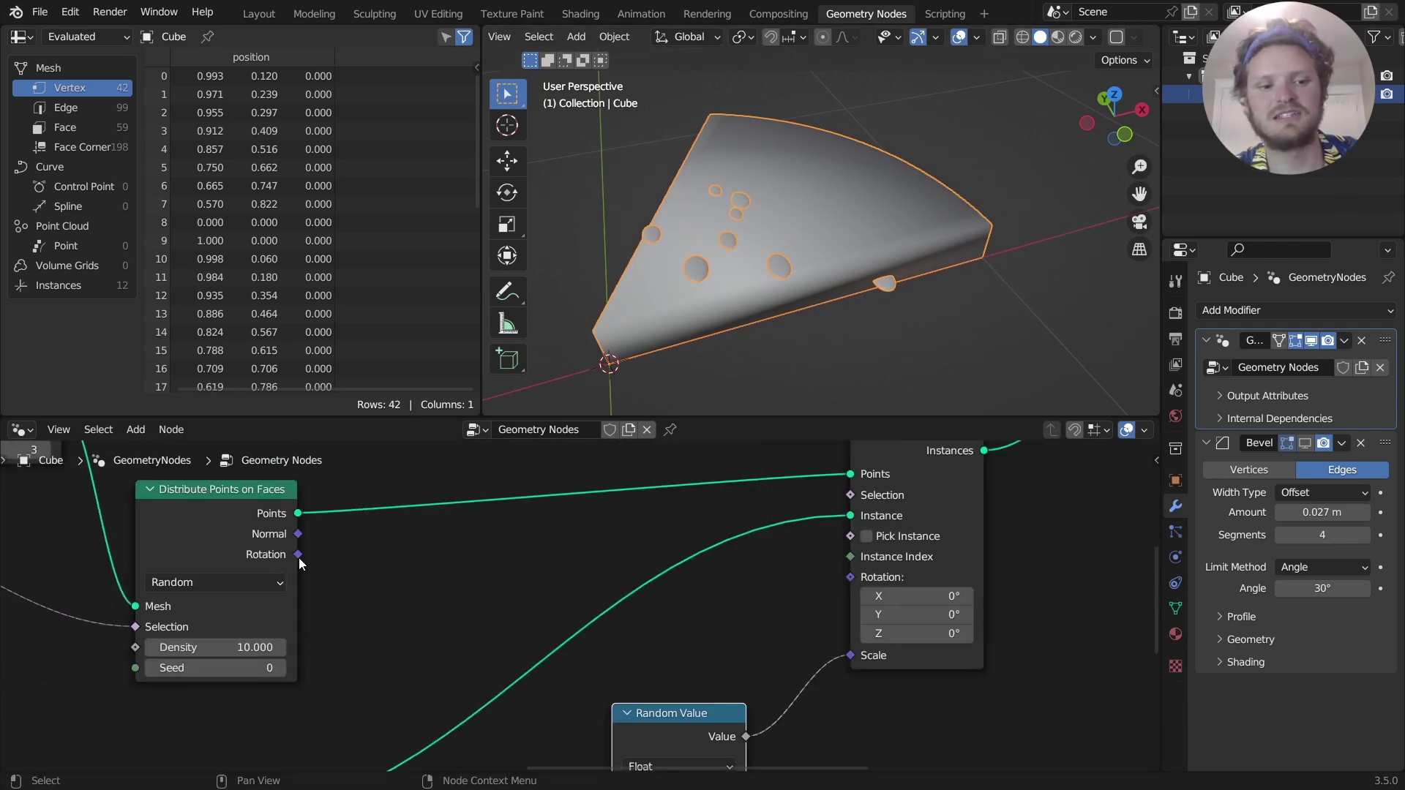
left_click_drag(297, 555, 861, 582)
middle_click_drag(845, 245, 849, 209)
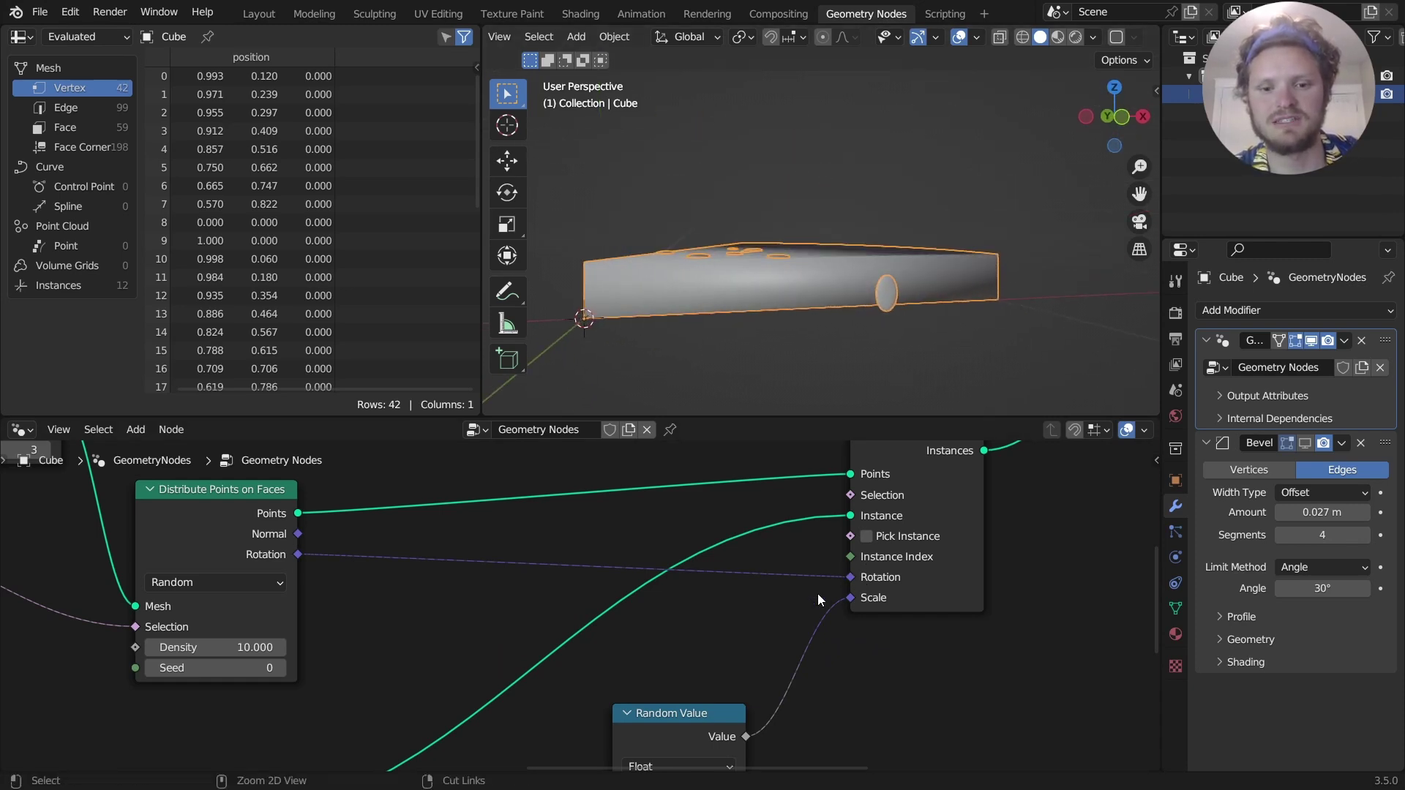
left_click_drag(850, 577, 414, 529)
left_click_drag(298, 554, 678, 555)
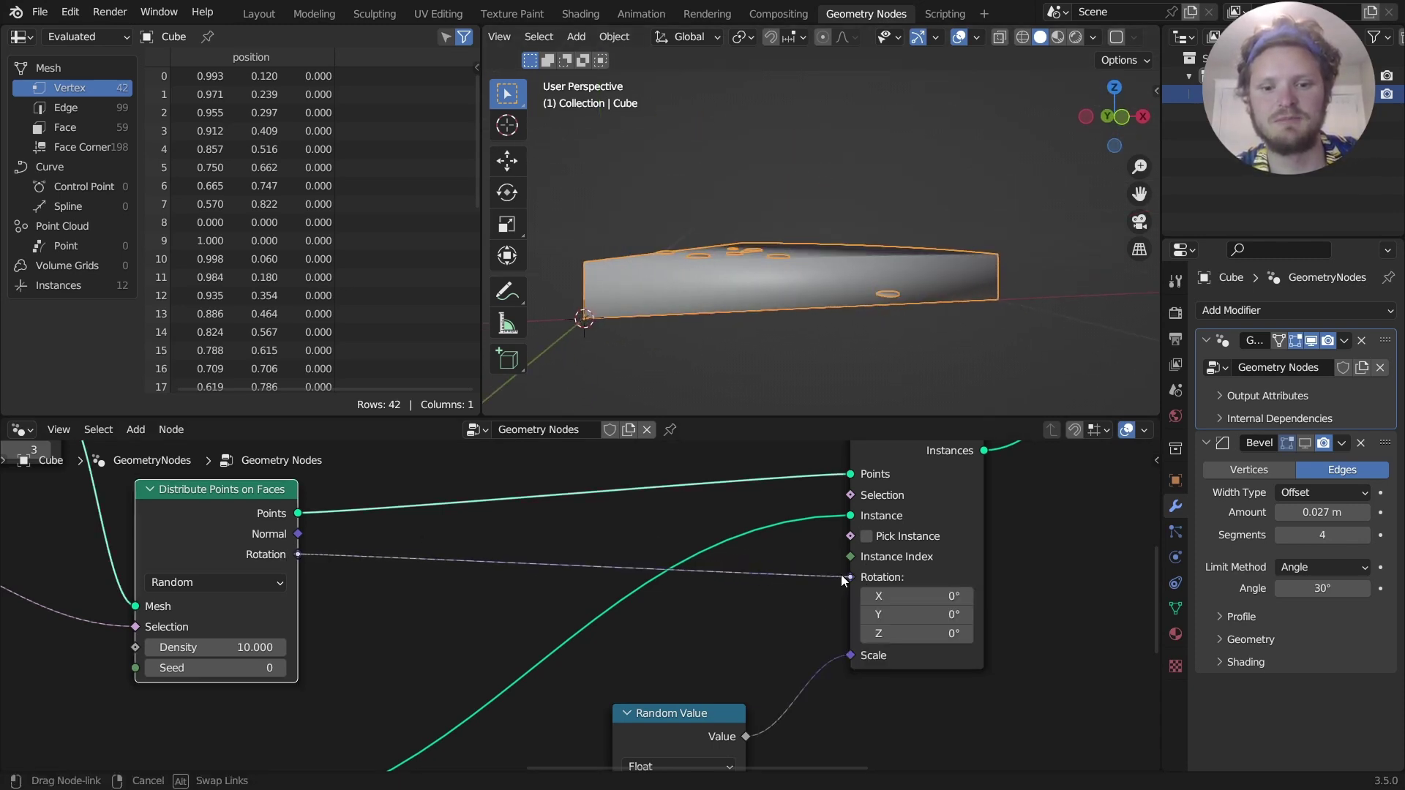
left_click_drag(840, 574, 848, 577)
Insert a Vector Math node set to Add on the rotation link before Instance on Points.
key("shift+a")
type("vec")
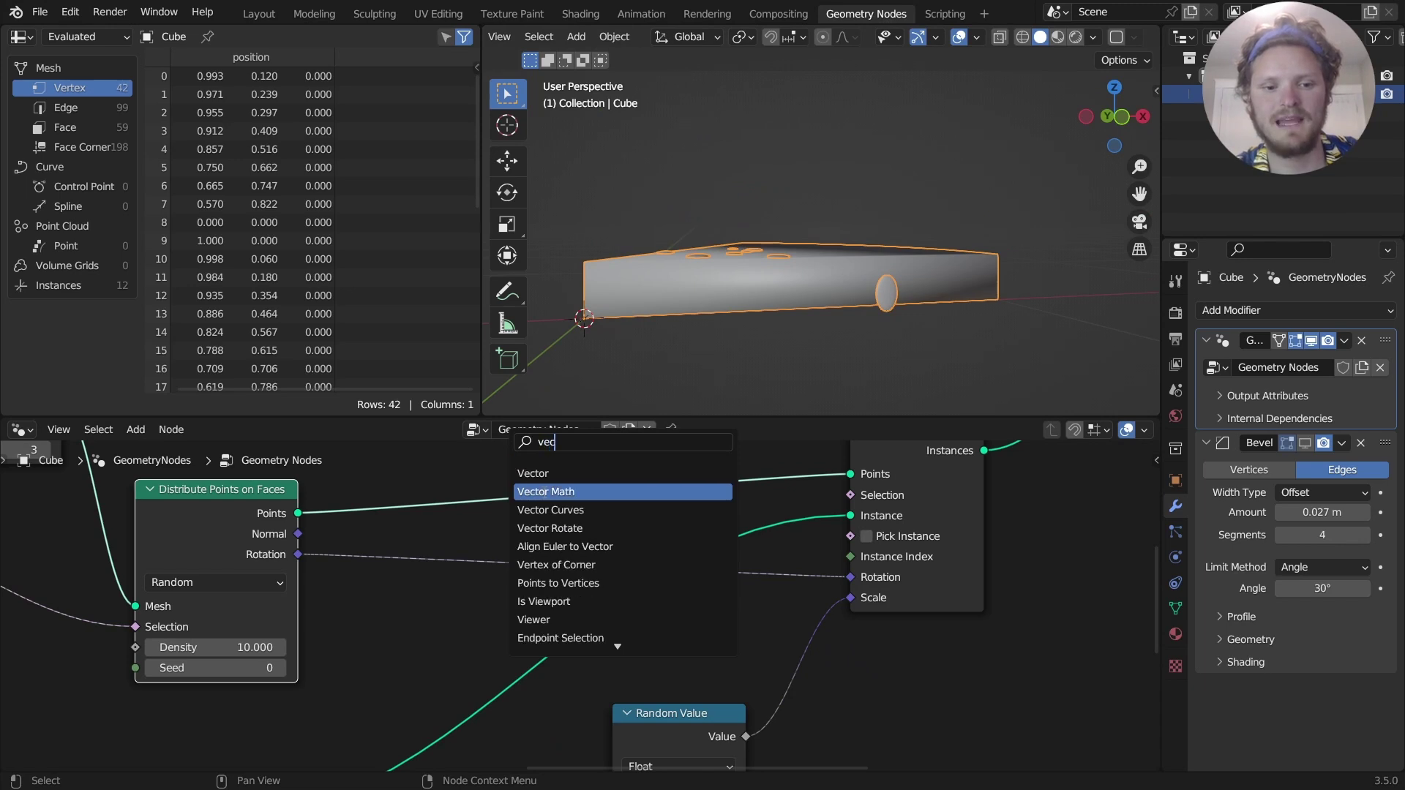
left_click(544, 492)
left_click(584, 580)
middle_click_drag(477, 602, 607, 548)
scroll(701, 322, "down", 4)
middle_click_drag(729, 272, 730, 371)
scroll(773, 227, "up", 3)
Attach a vector Random Value node to the second Vector input of the Add node.
left_click_drag(684, 567, 497, 615)
type("r")
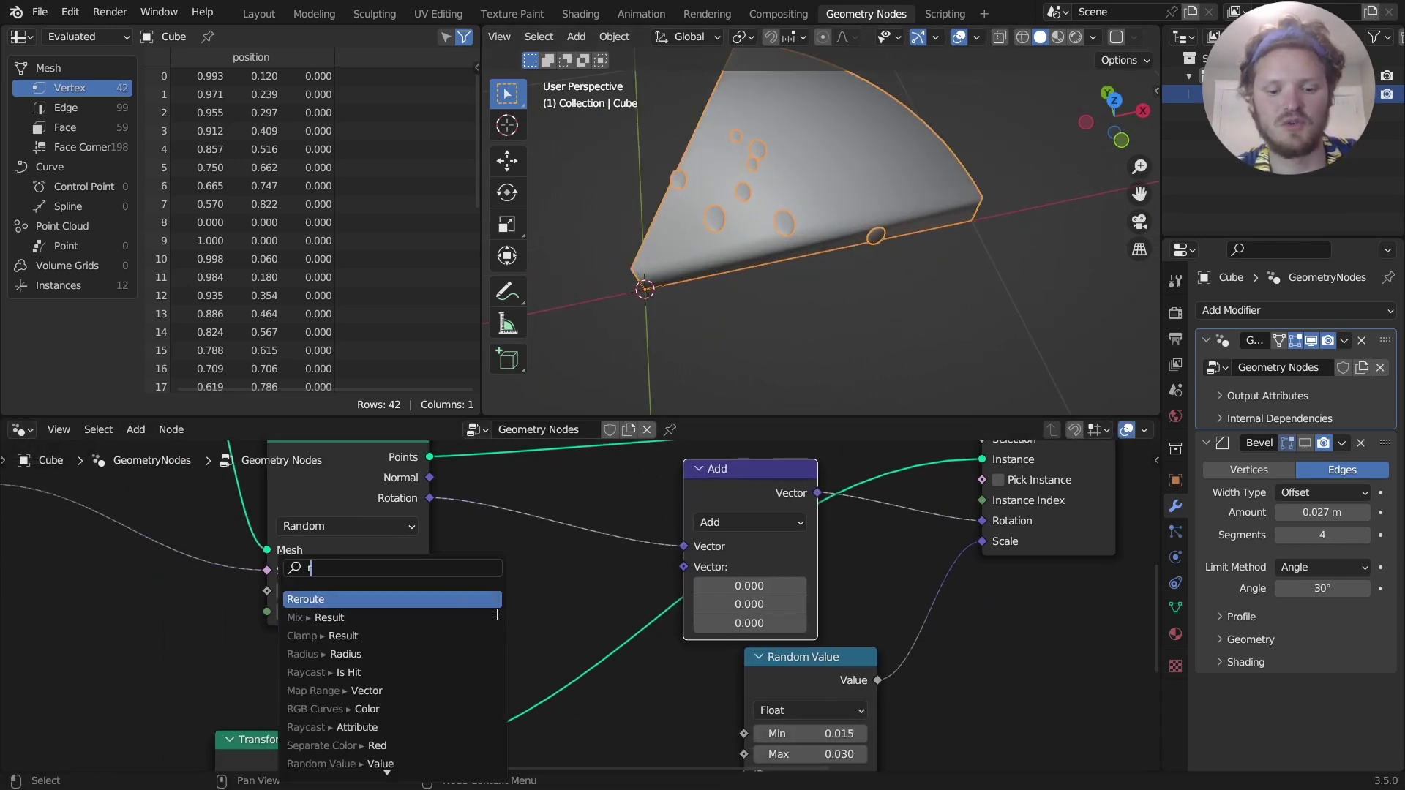
type("andom")
key("Return")
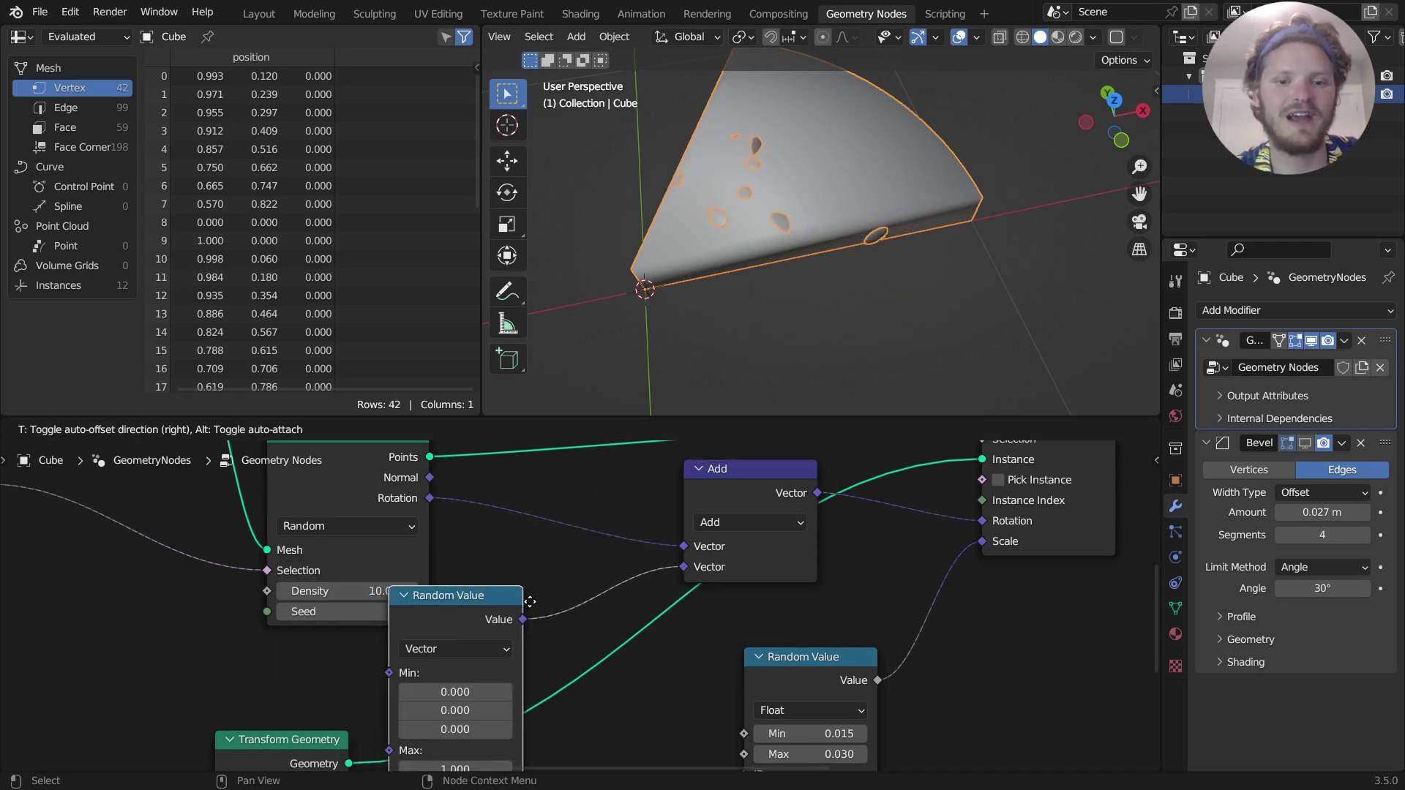
Set the vector Random Value node's Max to 0 on X and Y and 22.2 on Z.
middle_click_drag(514, 762, 523, 624)
left_click_drag(523, 624, 524, 642)
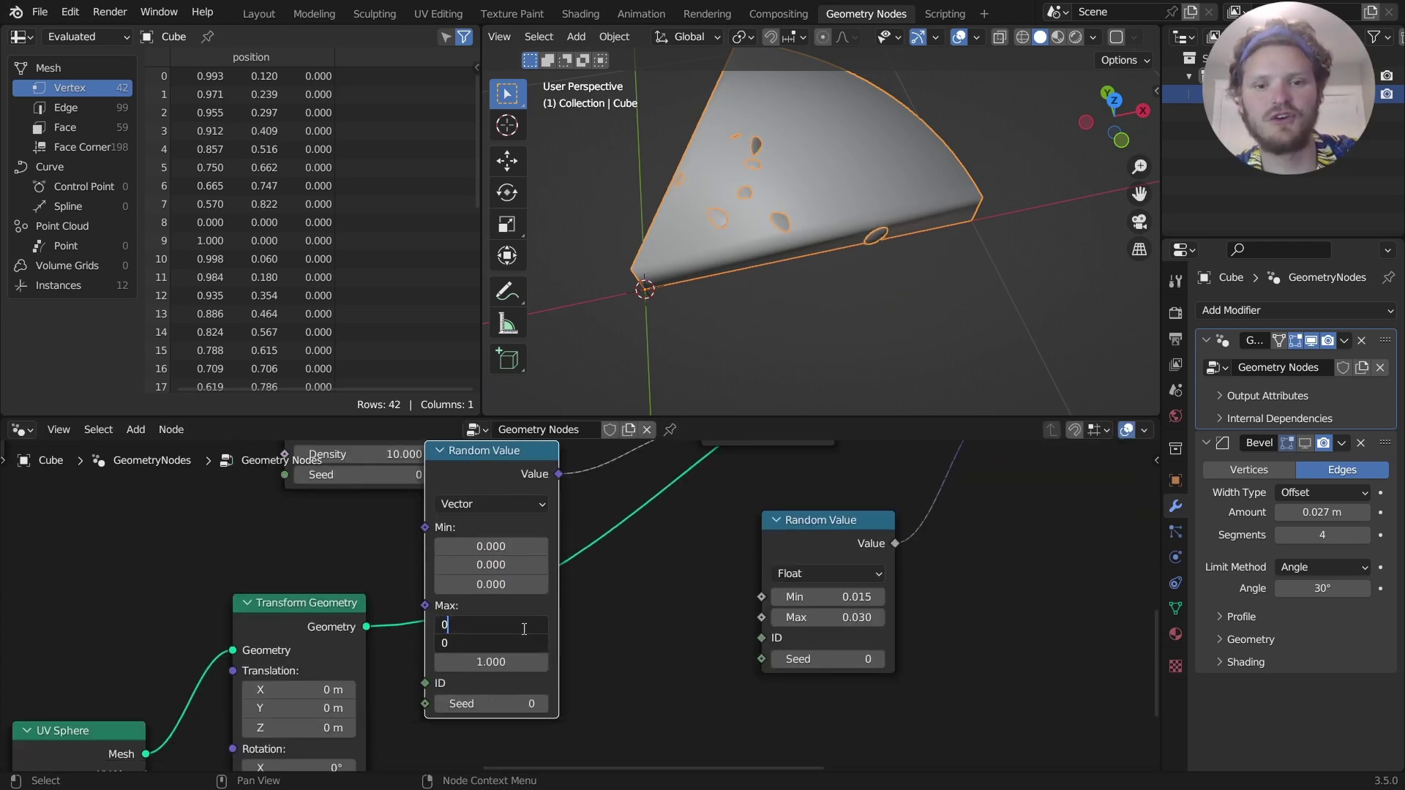
type("0")
key("Return")
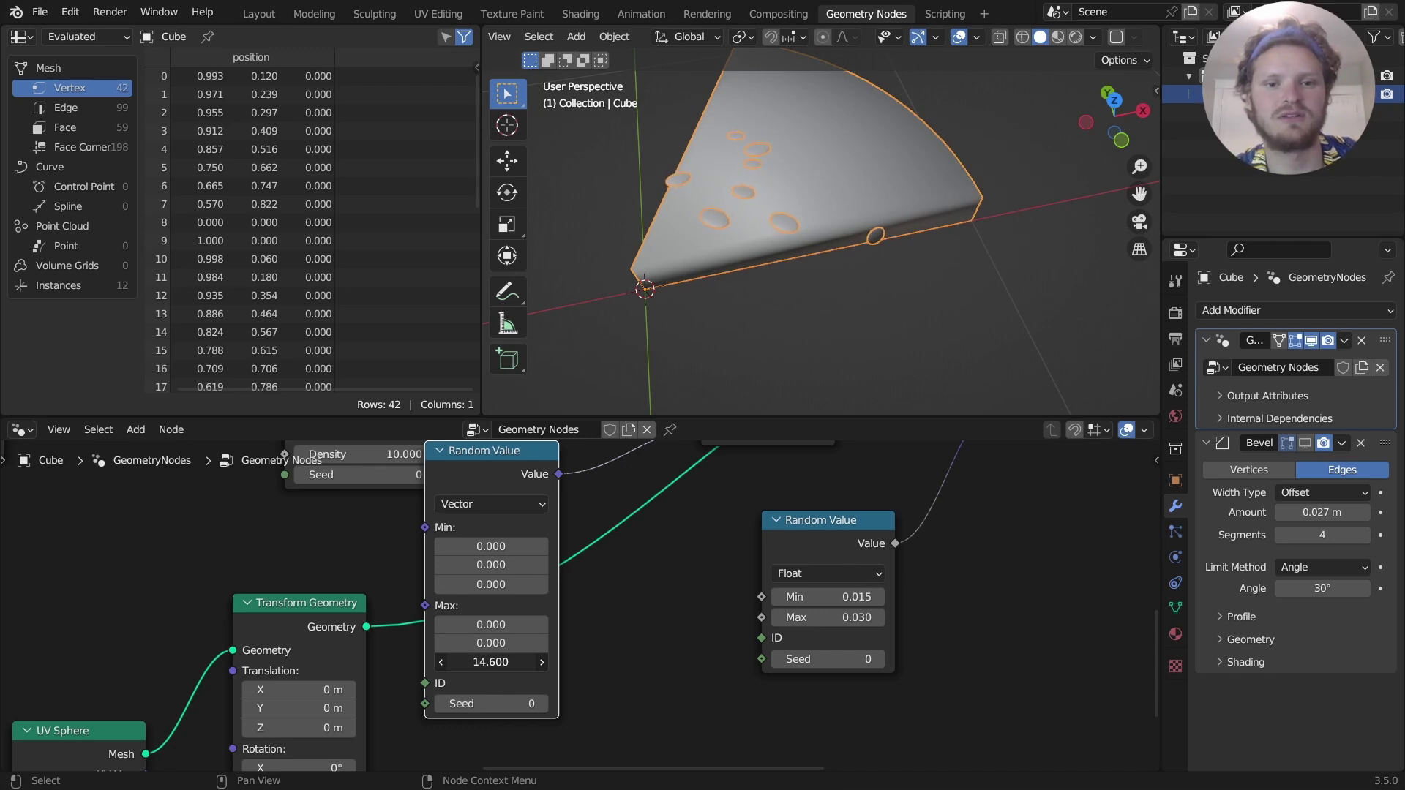
middle_click_drag(491, 661, 518, 672)
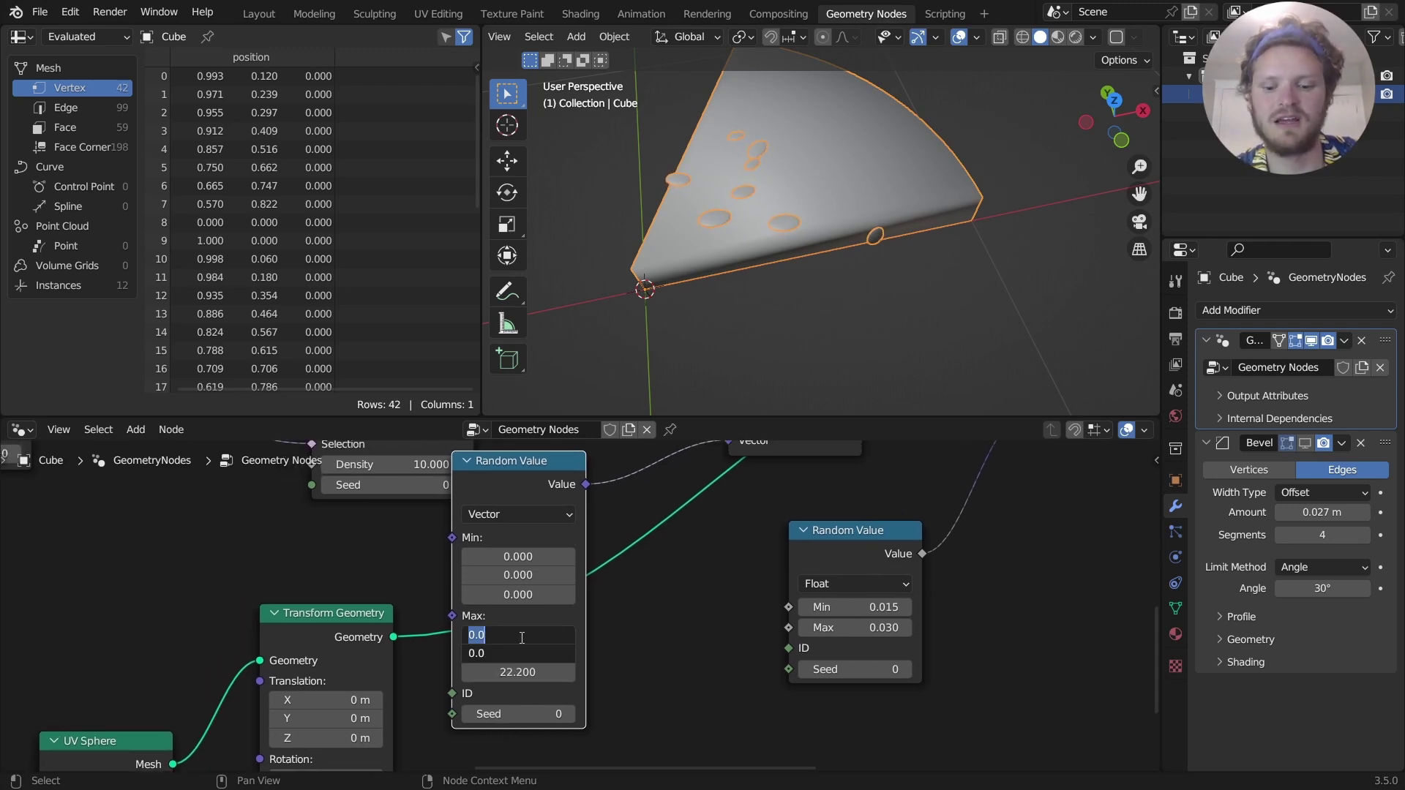
Set the vector Random Value node's X and Y range to Max 0.1 and Min -0.1.
type(".1")
key("Return")
left_click_drag(528, 562, 528, 575)
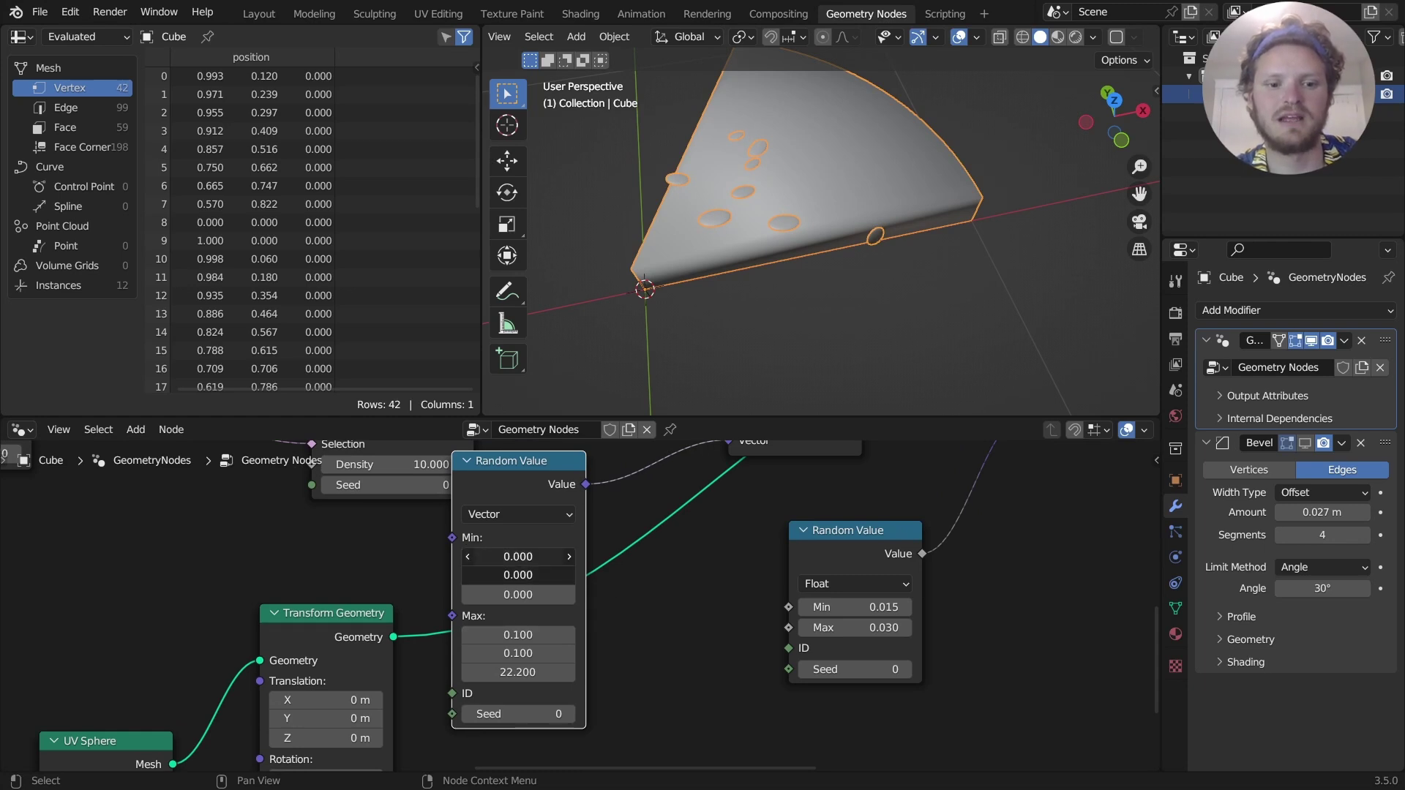
type("-0.1")
key("Return")
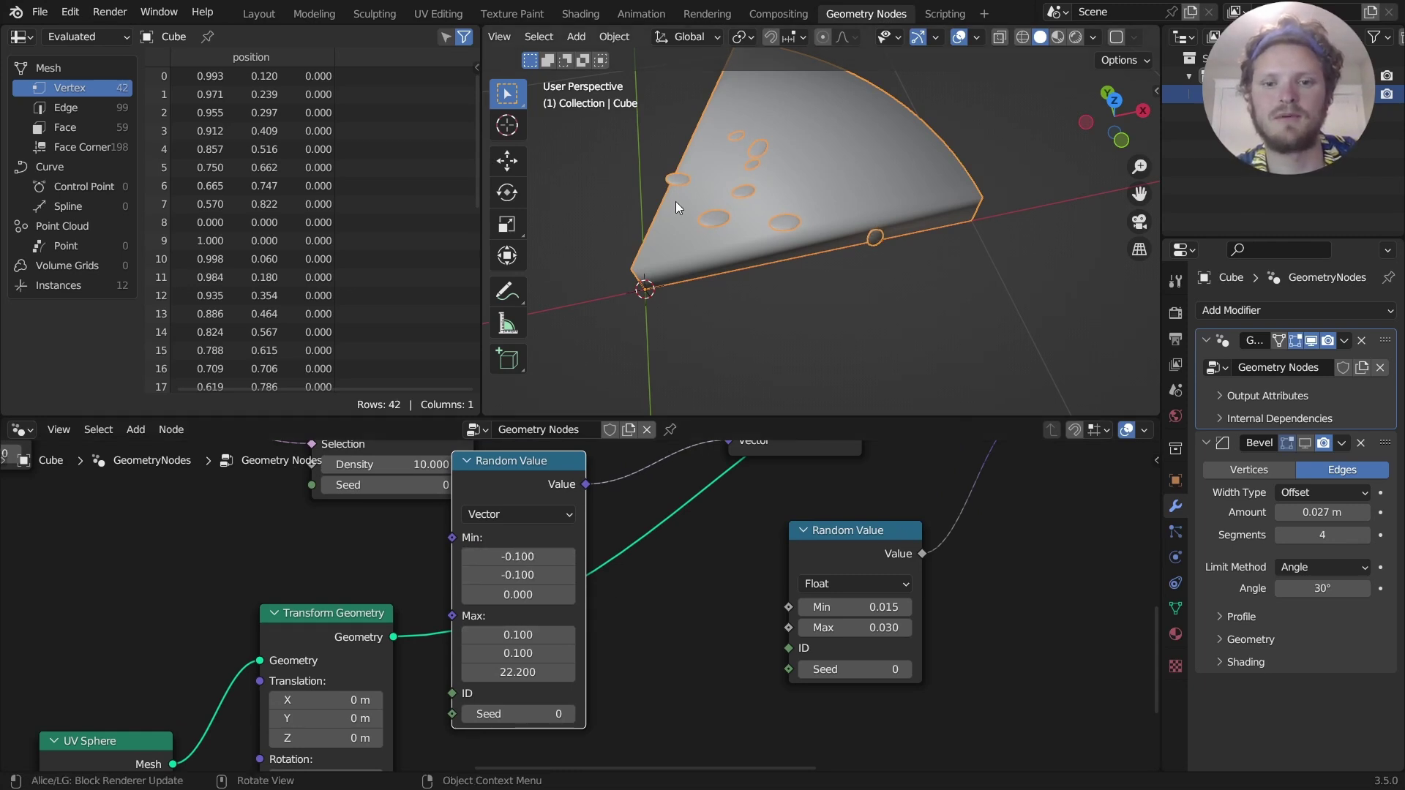
middle_click_drag(675, 201, 745, 170)
Move the vector Random Value node clear of the Distribute Points on Faces node.
scroll(691, 513, "down", 6)
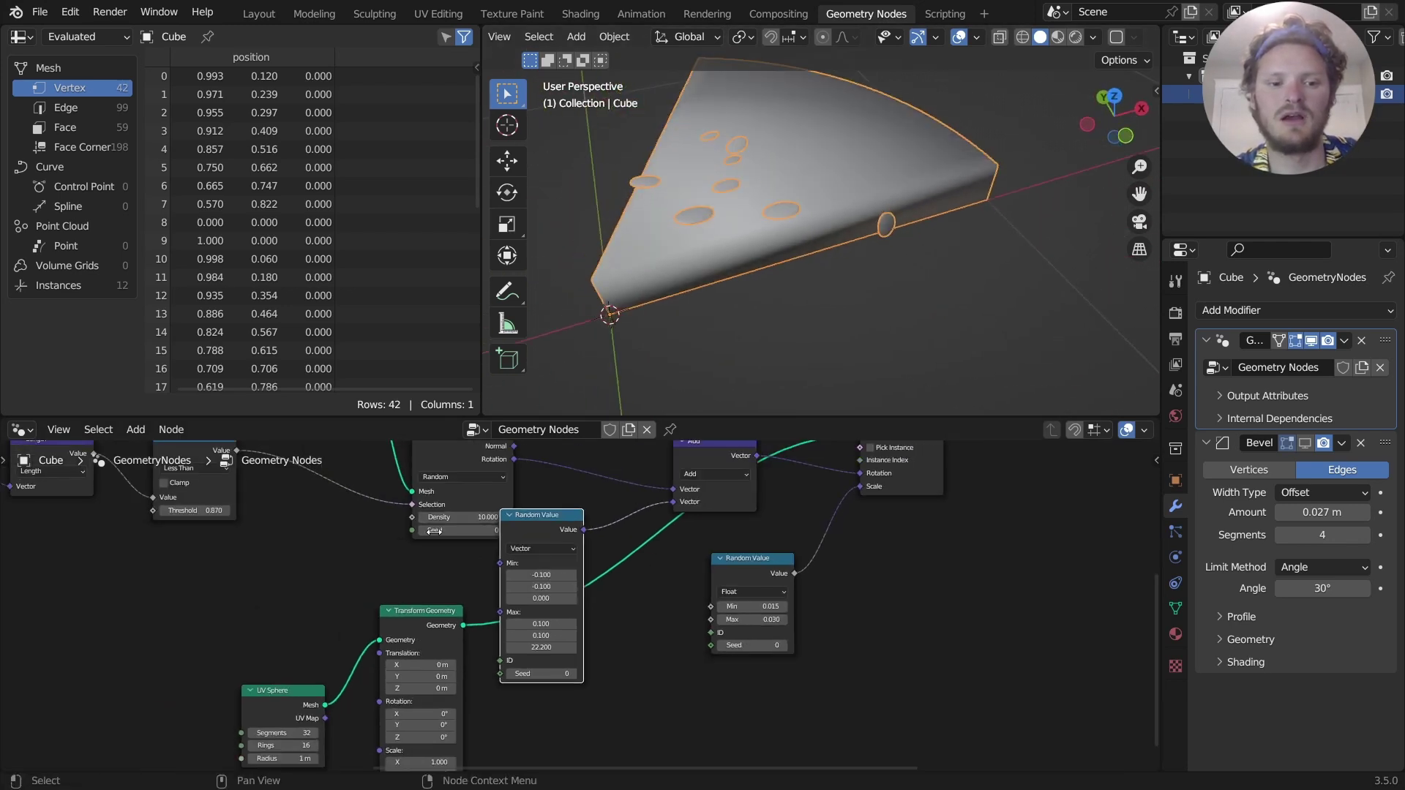
middle_click_drag(691, 514, 792, 593)
left_click_drag(627, 602, 660, 625)
Try different seeds up to 8 on Distribute Points on Faces, settling on 7.
scroll(622, 623, "up", 1)
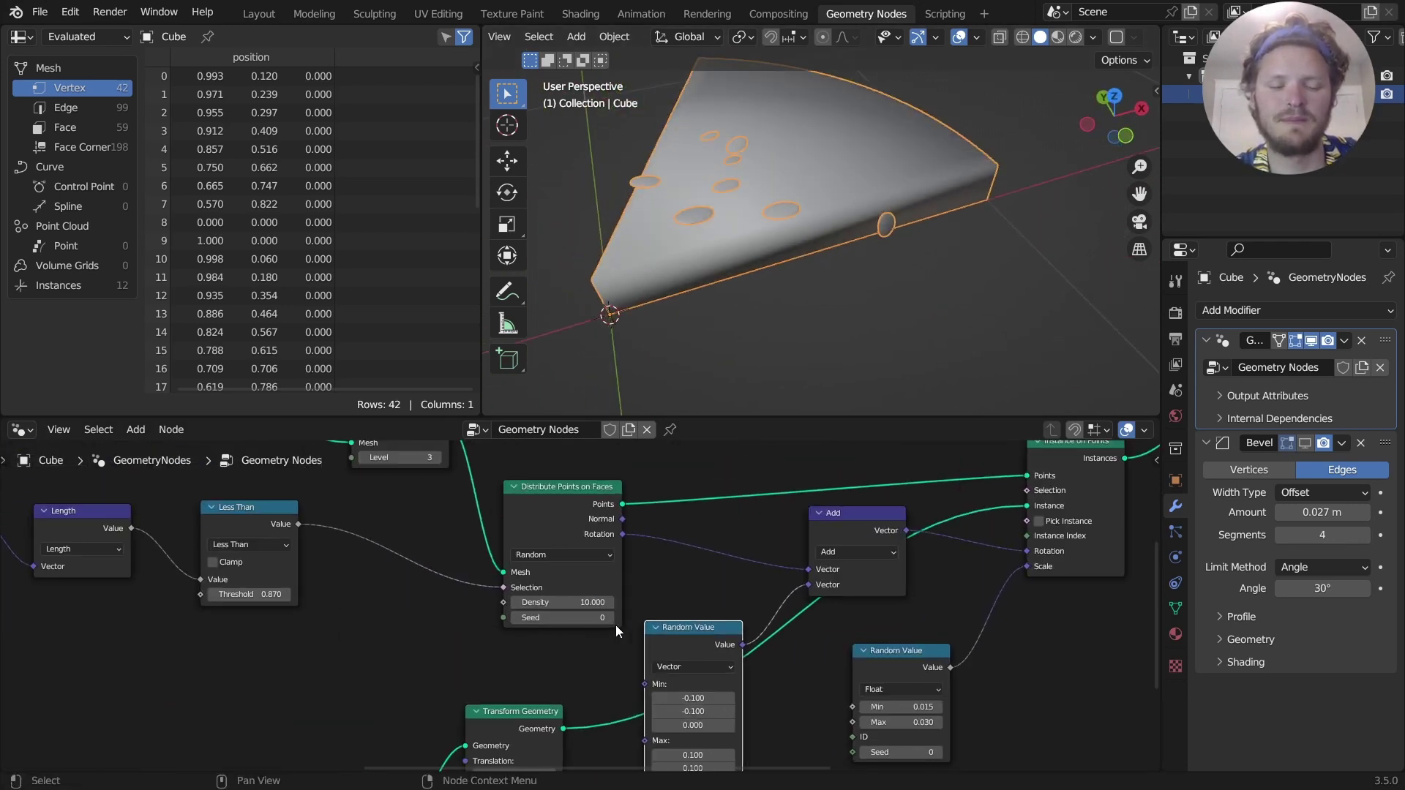
double_click(610, 619)
left_click(610, 619)
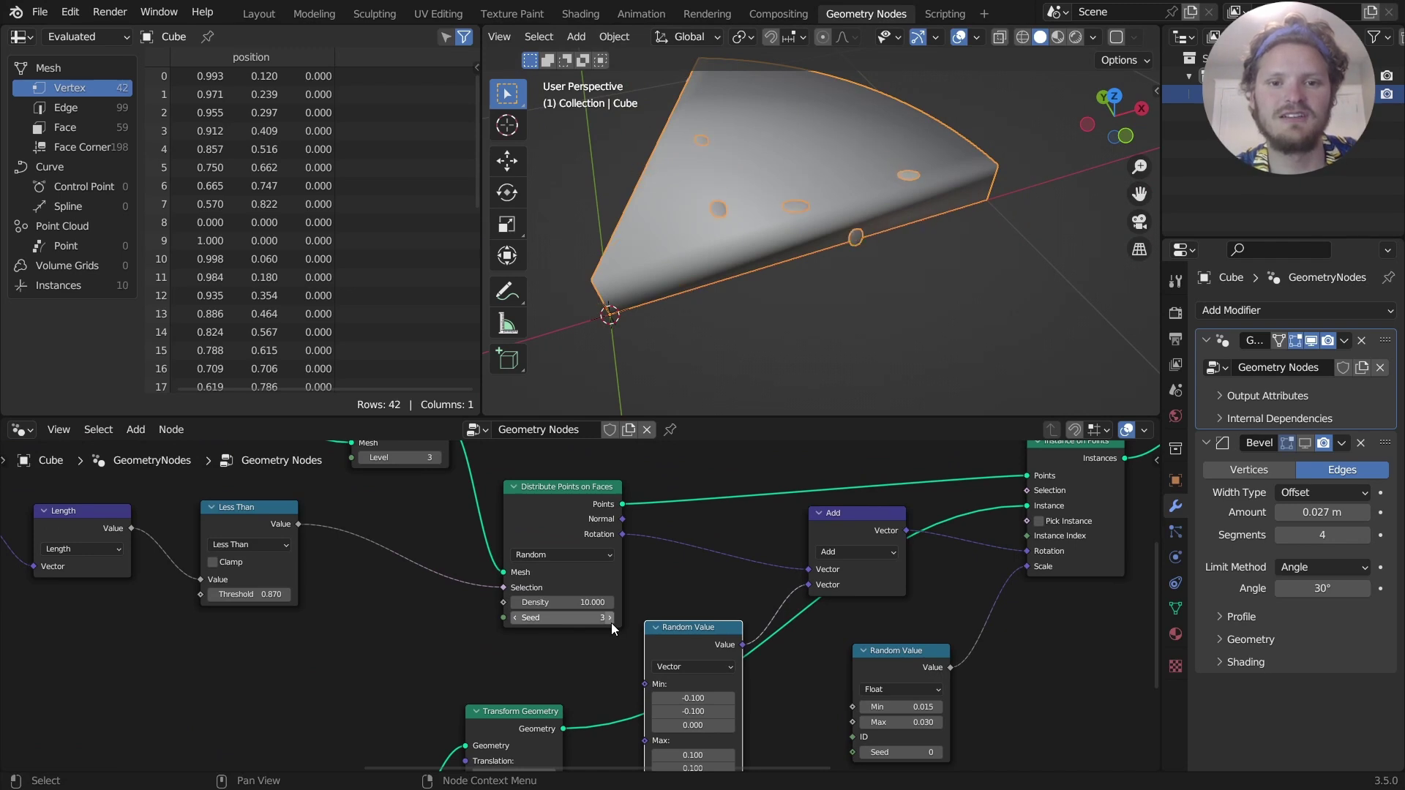
left_click(610, 620)
left_click(611, 620)
left_click(610, 619)
left_click(611, 622)
left_click(612, 622)
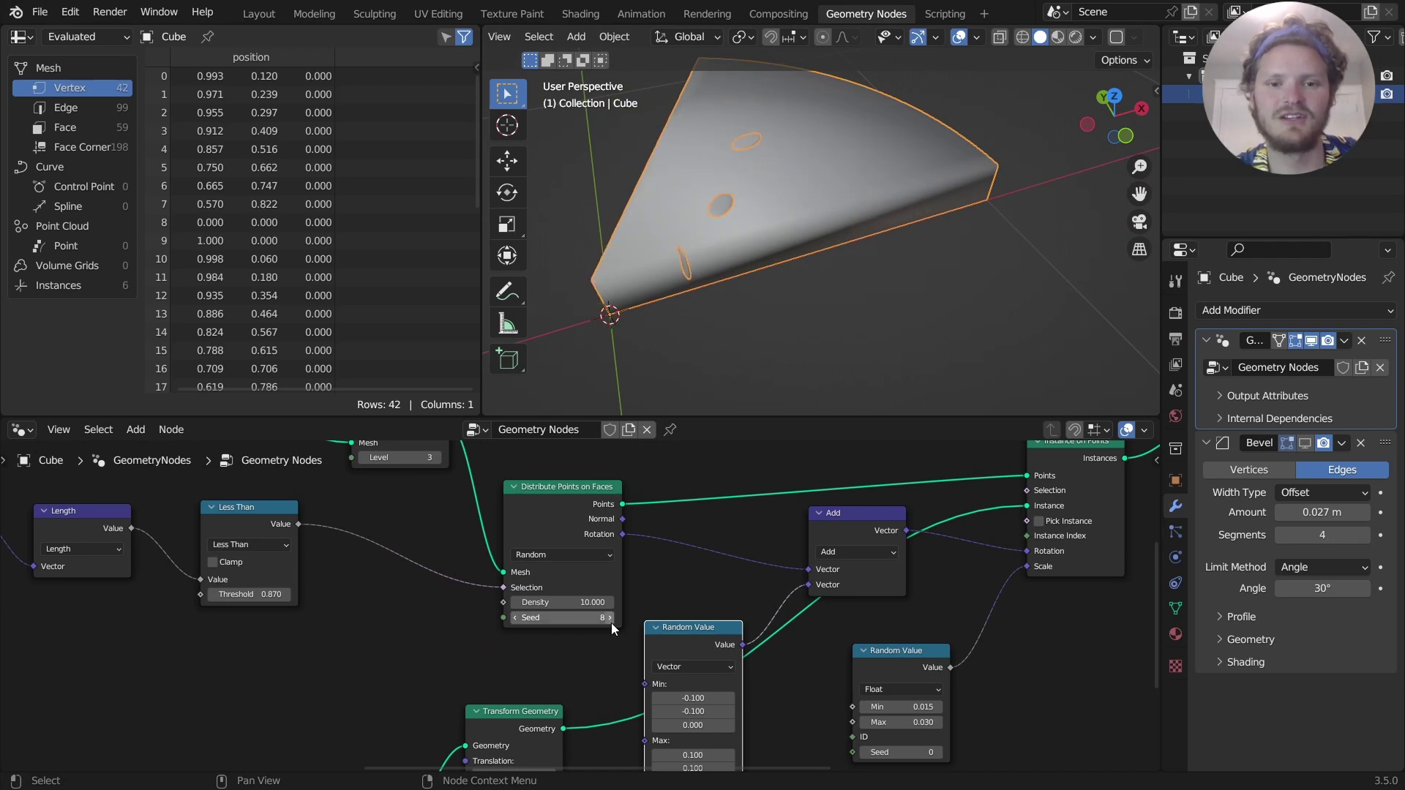
mouse_move(725, 281)
middle_mouse_down()
mouse_move(736, 165)
mouse_move(748, 270)
middle_mouse_up()
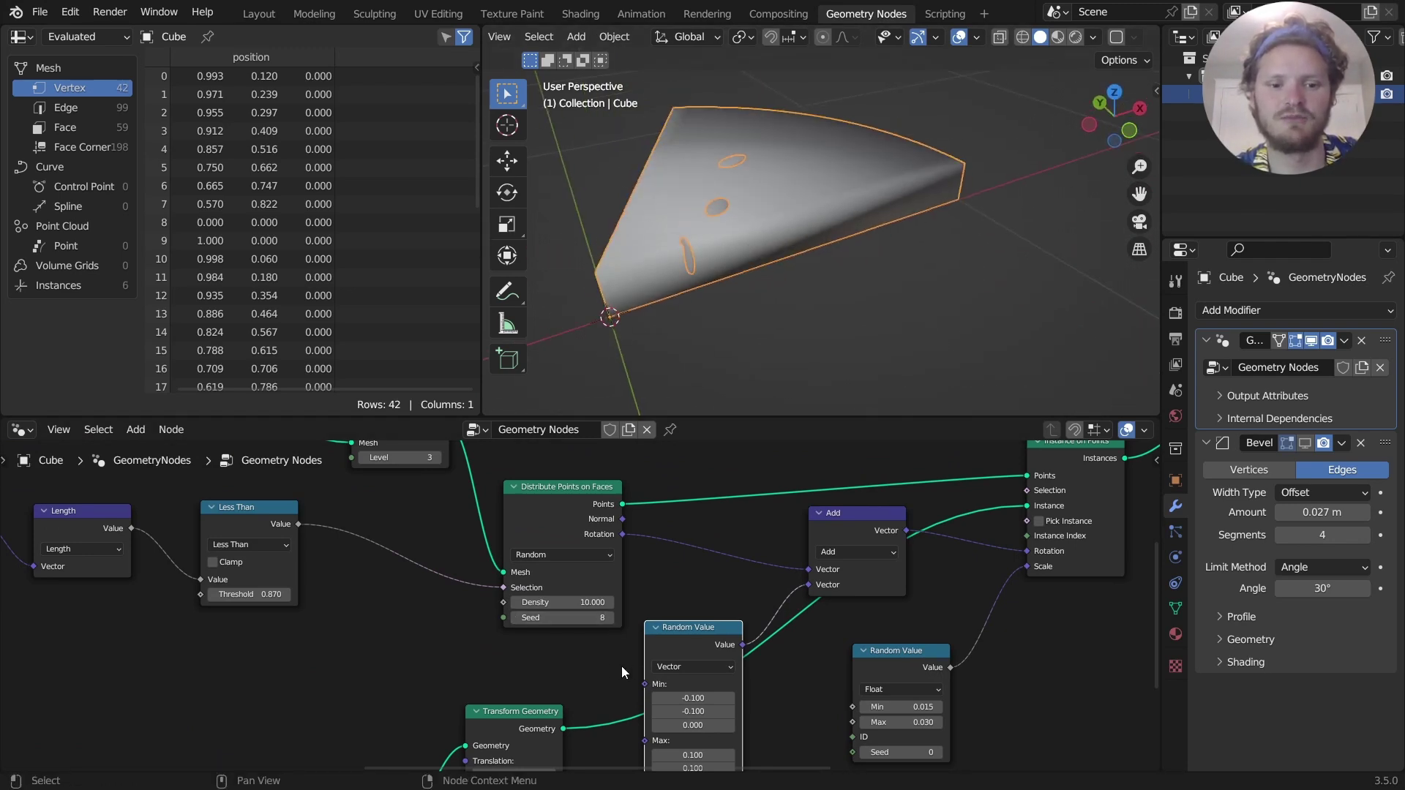
left_click(517, 617)
mouse_move(688, 307)
middle_mouse_down()
mouse_move(687, 125)
mouse_move(677, 293)
middle_mouse_up()
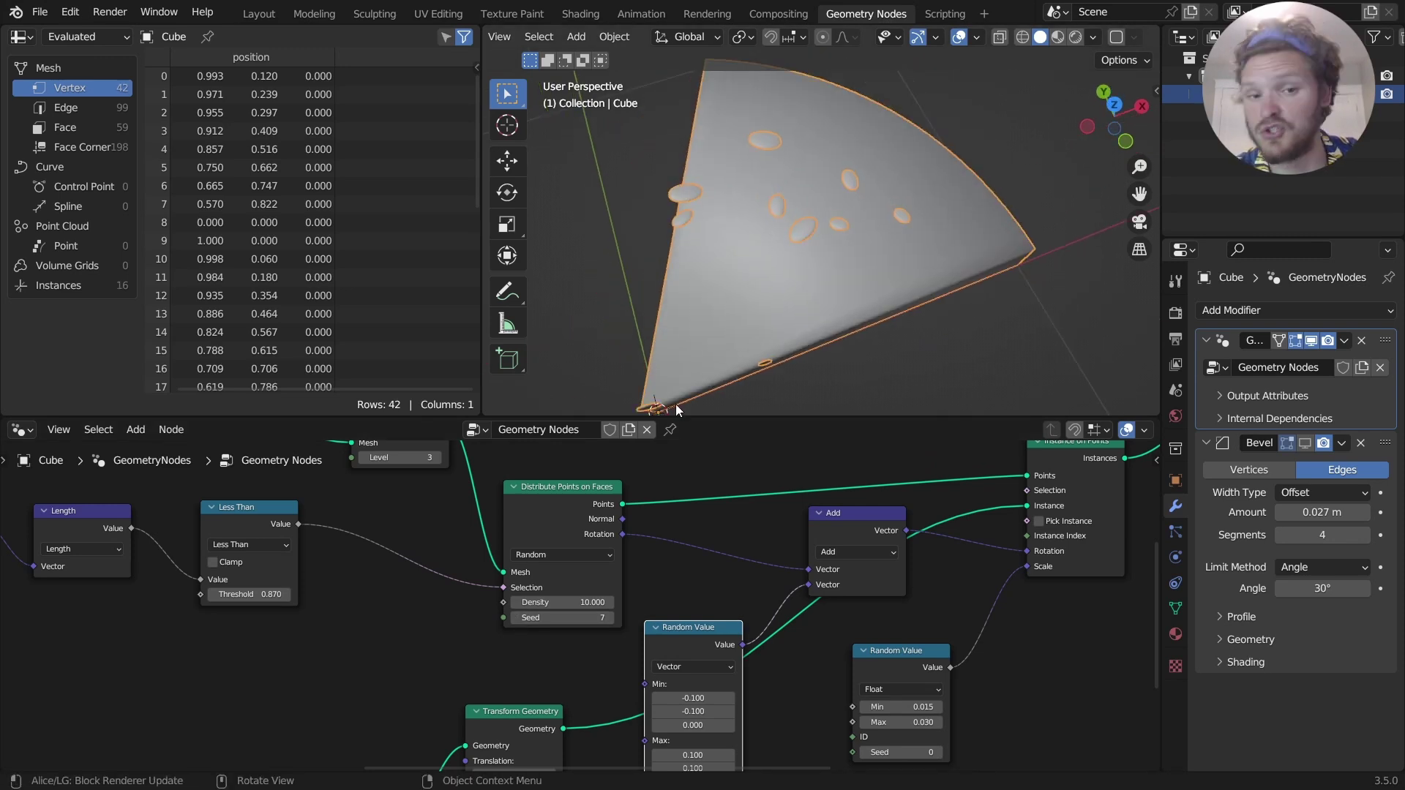
Switch the point distribution to Poisson Disk with Distance Min 0.15 m and Density Max 47.1.
scroll(564, 556, "up", 5)
left_click(565, 570)
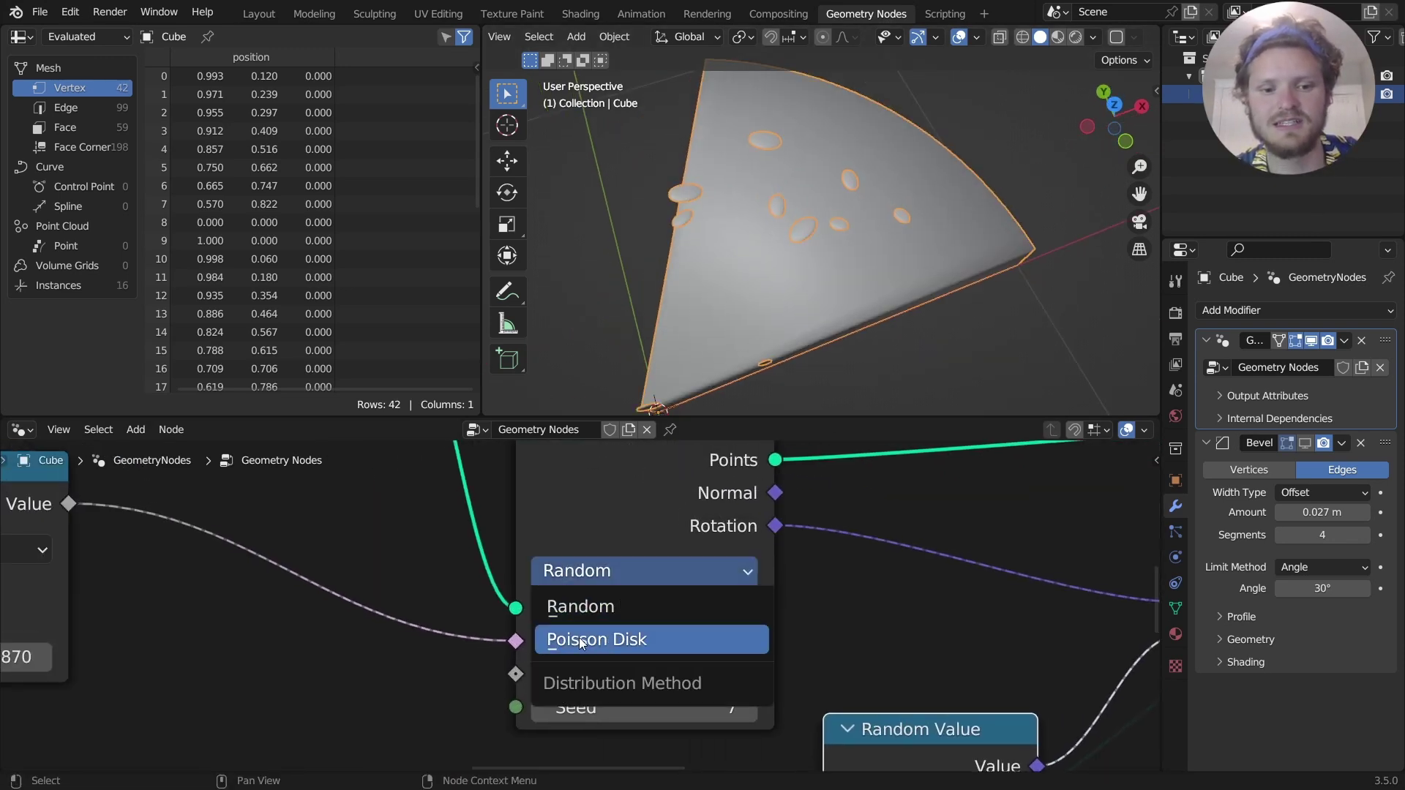
left_click(552, 637)
middle_click_drag(553, 637, 525, 538)
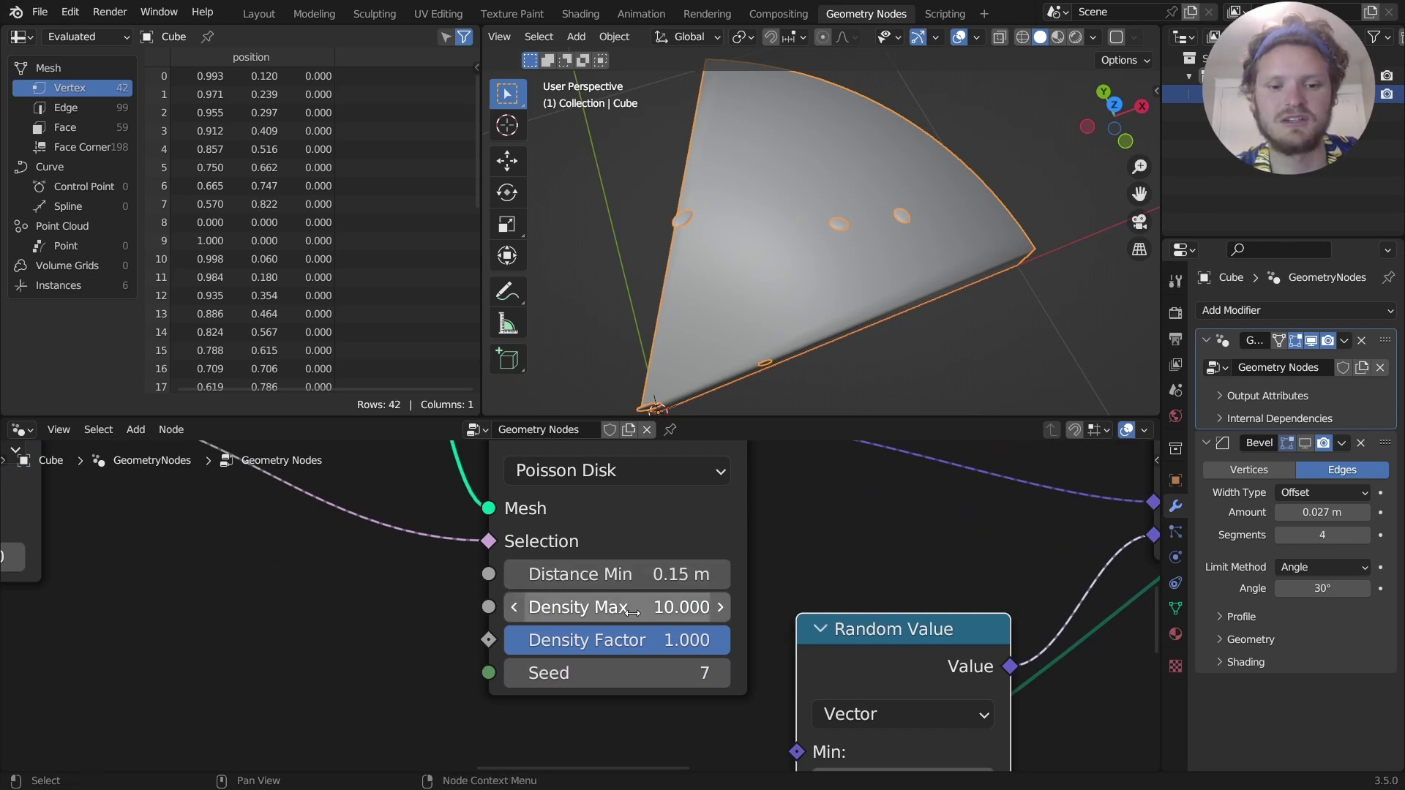
left_click_drag(614, 607, 667, 608)
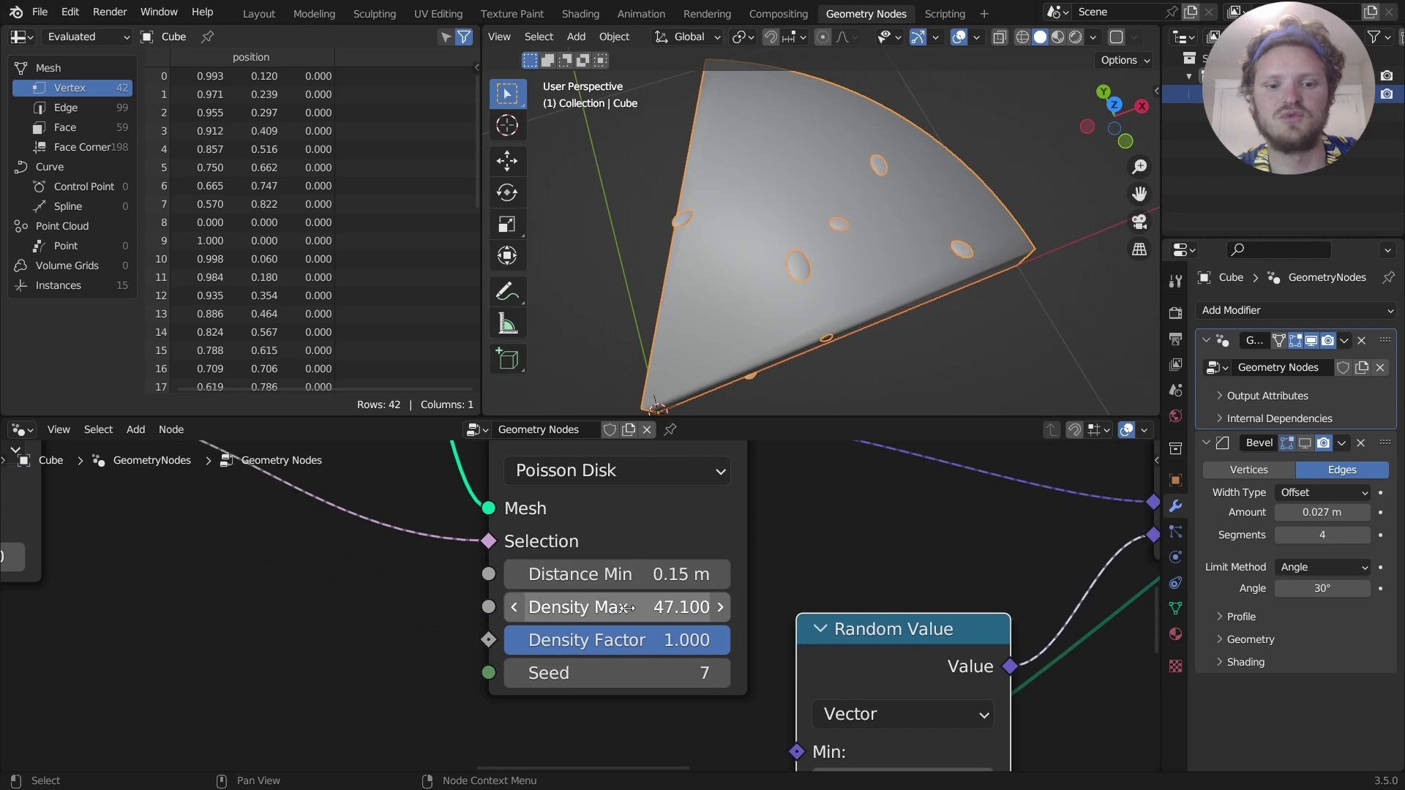
Set the Poisson Disk distribution's Seed to 10.
left_click(717, 673)
left_click(718, 673)
left_click(714, 670)
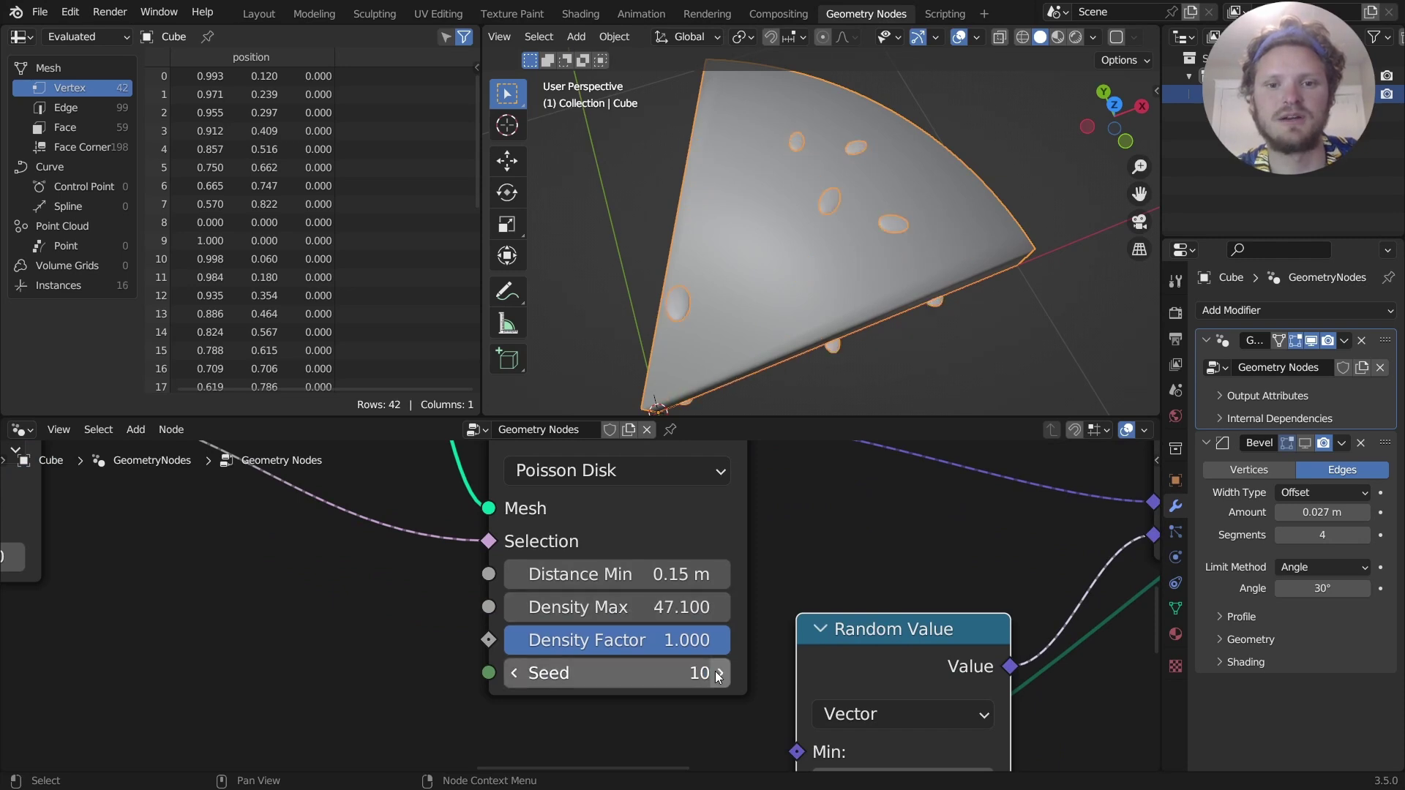
left_click(714, 671)
left_click(509, 674)
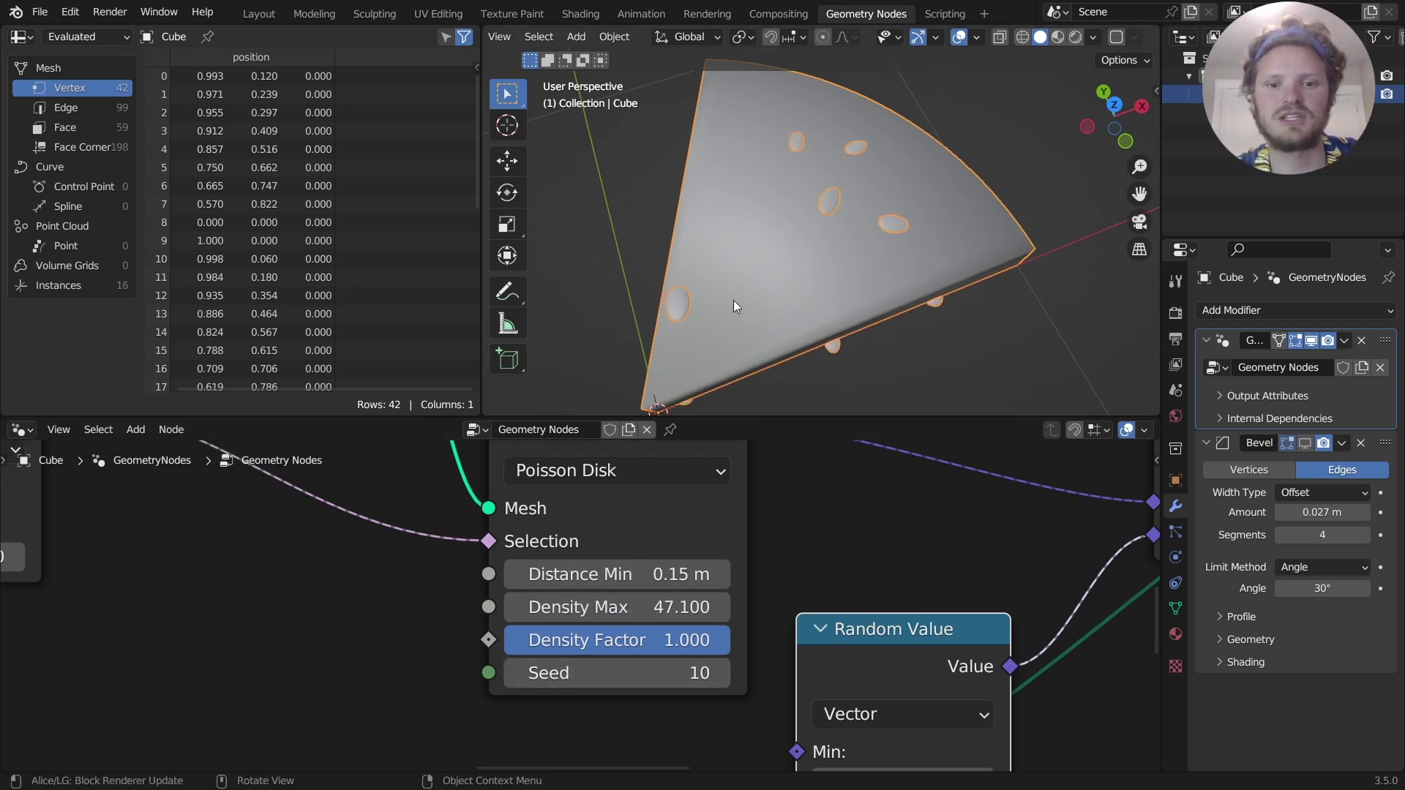
Try Seed 13 for the Poisson Disk distribution on Distribute Points on Faces and check the seed placement.
middle_click_drag(733, 300, 729, 269)
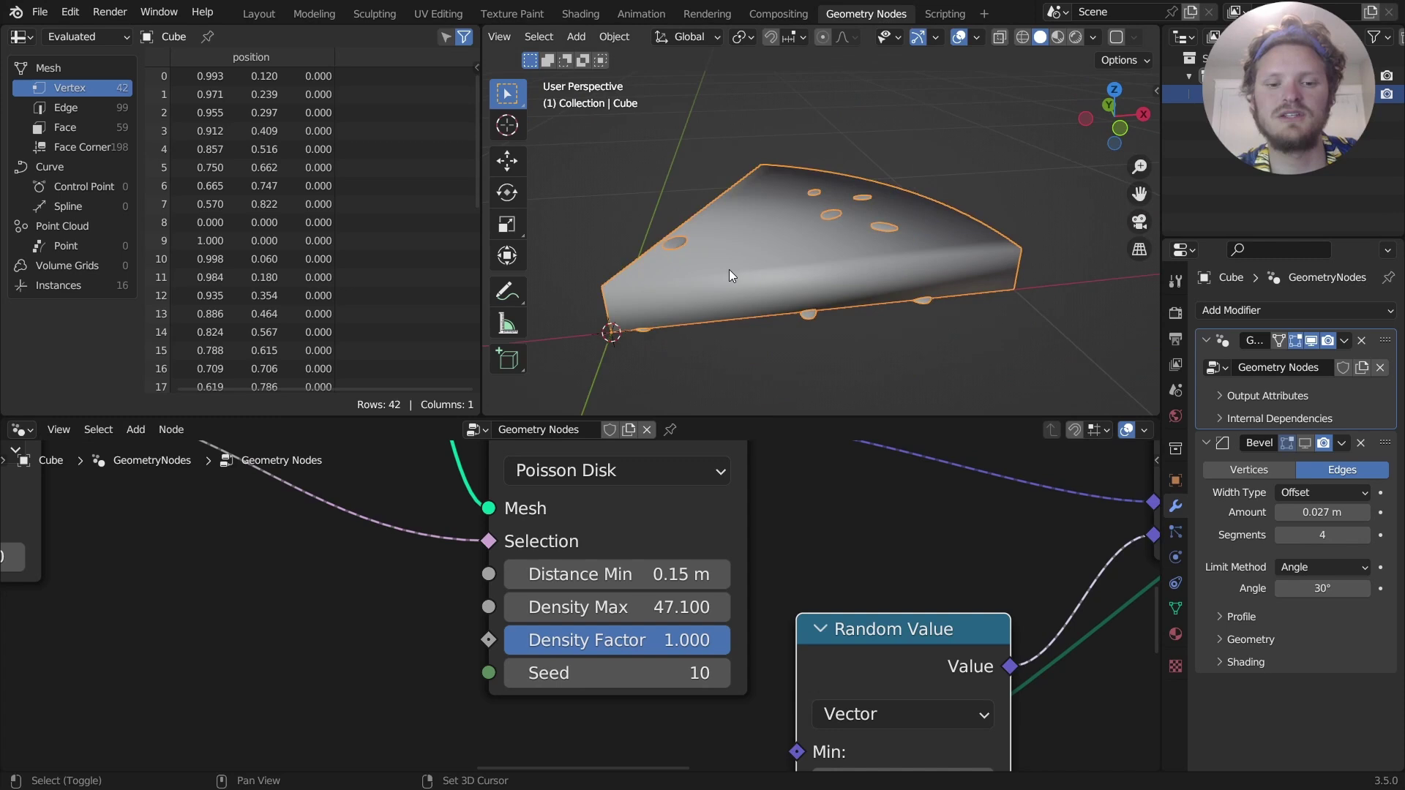
left_click(720, 673)
left_click(720, 672)
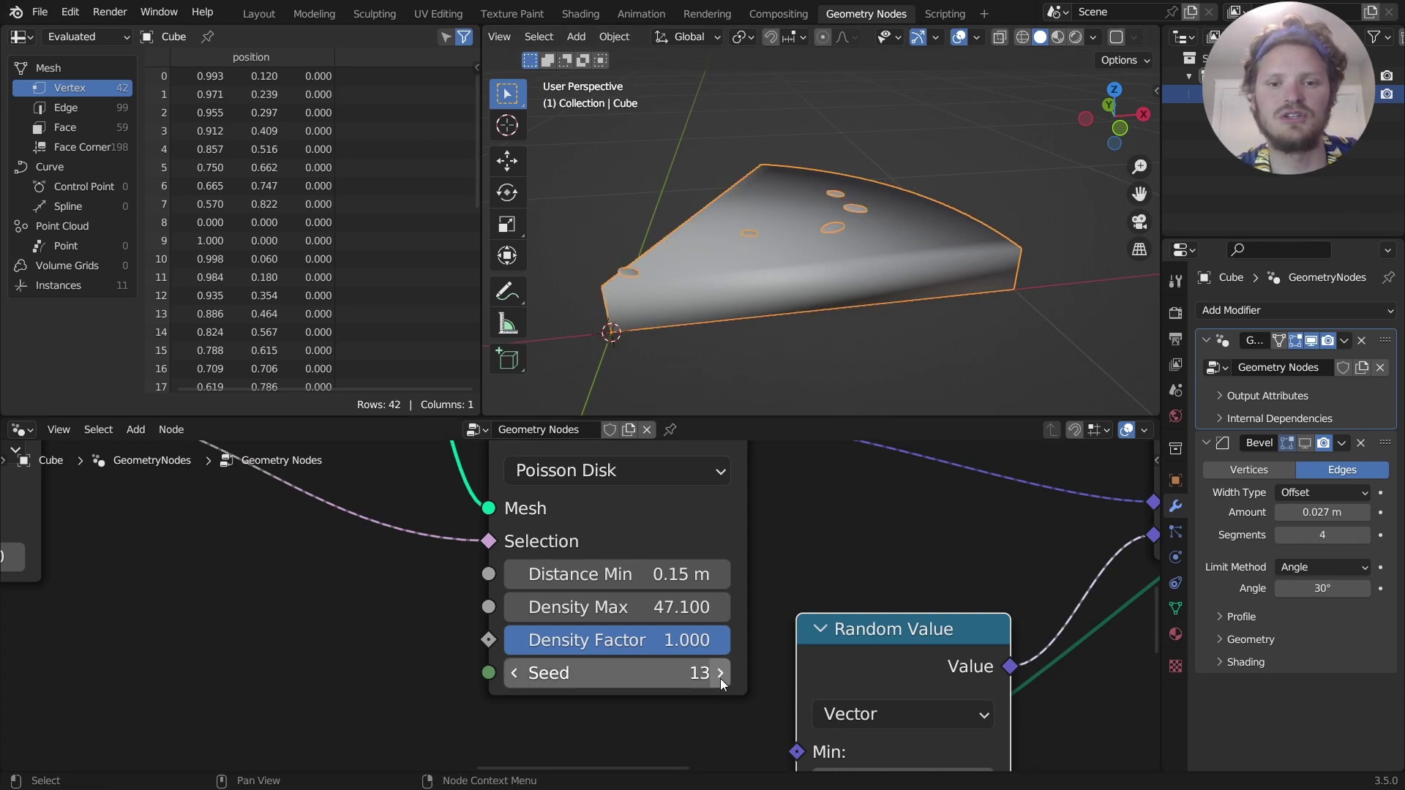
middle_click_drag(761, 234, 803, 382)
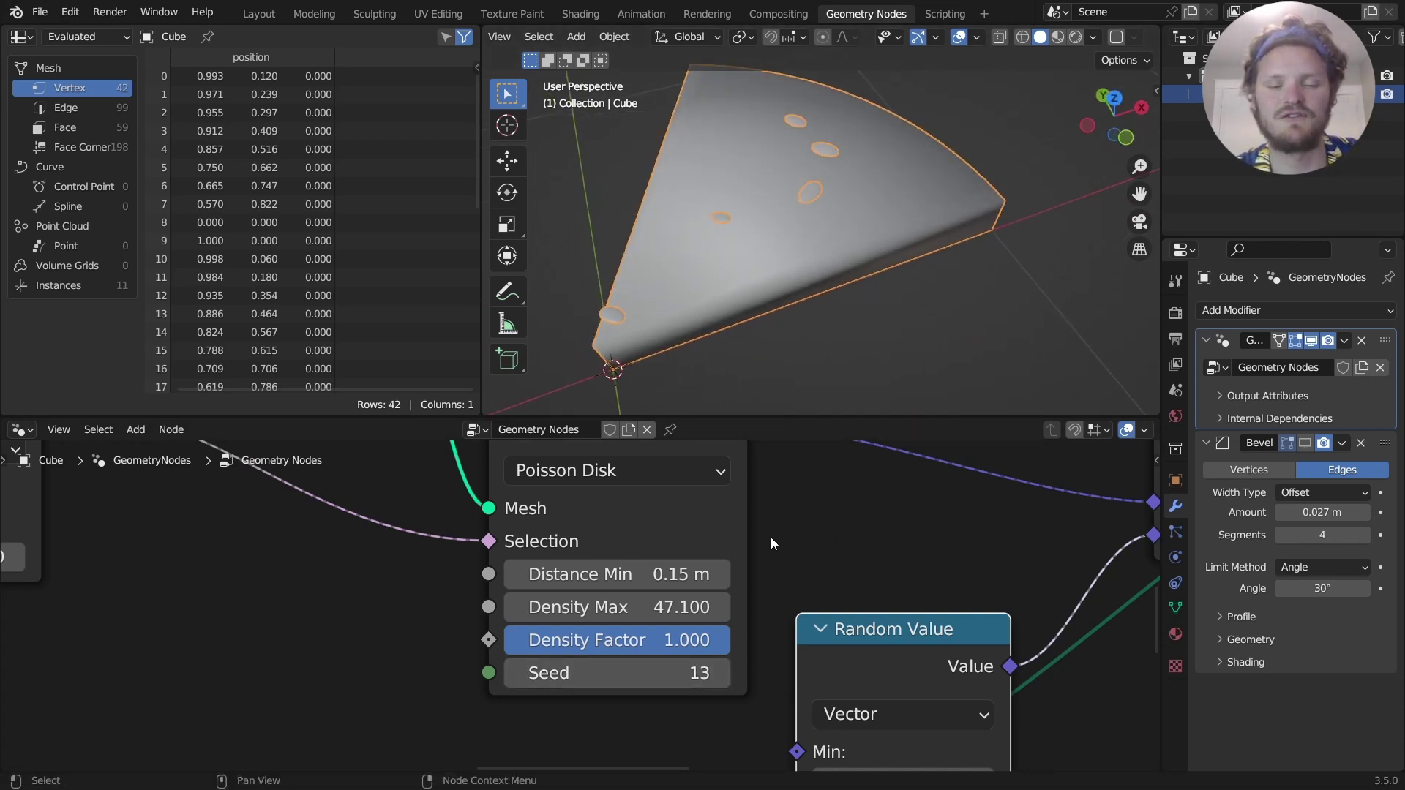
Show the slice in Rendered viewport shading and enable the Bevel modifier's viewport display.
scroll(791, 564, "down", 4)
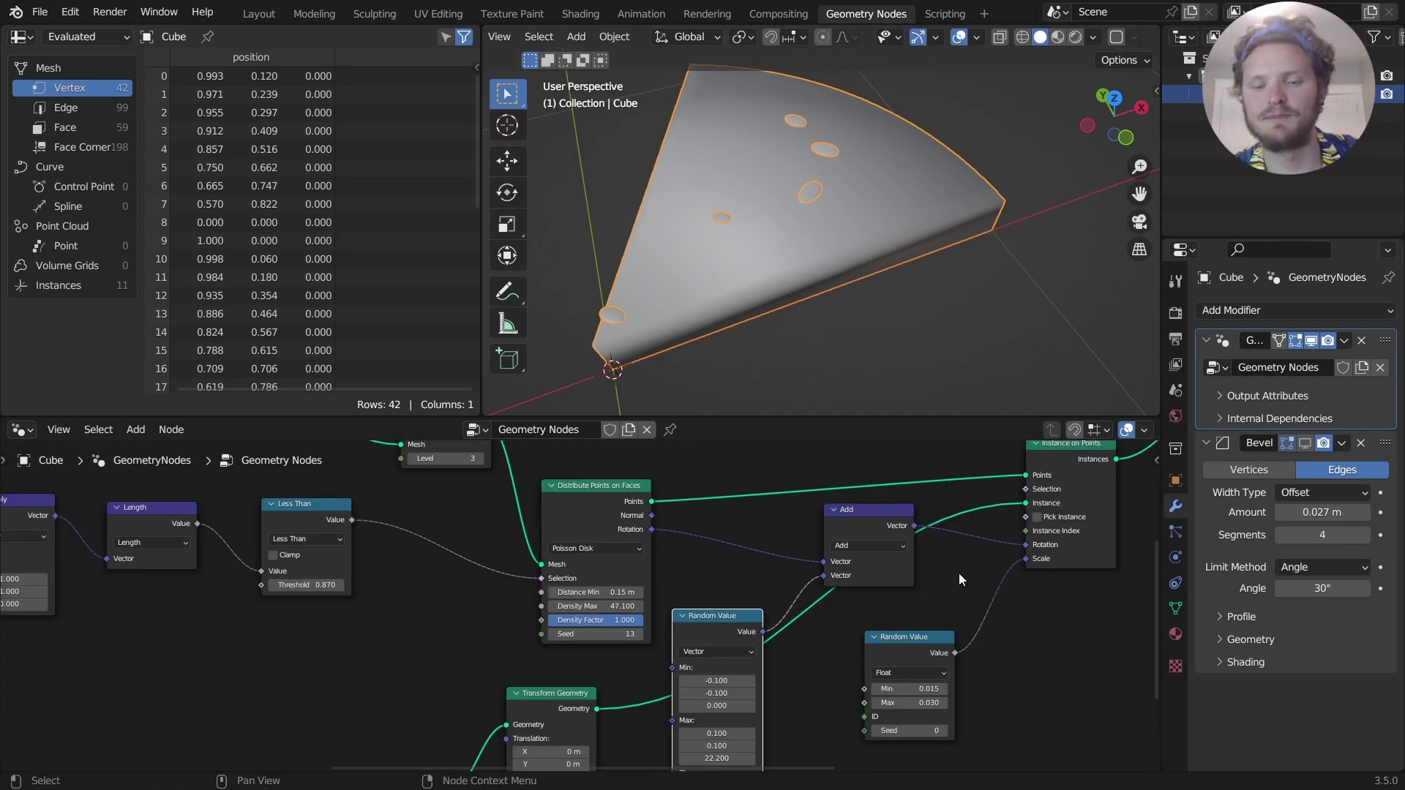
scroll(650, 584, "down", 5)
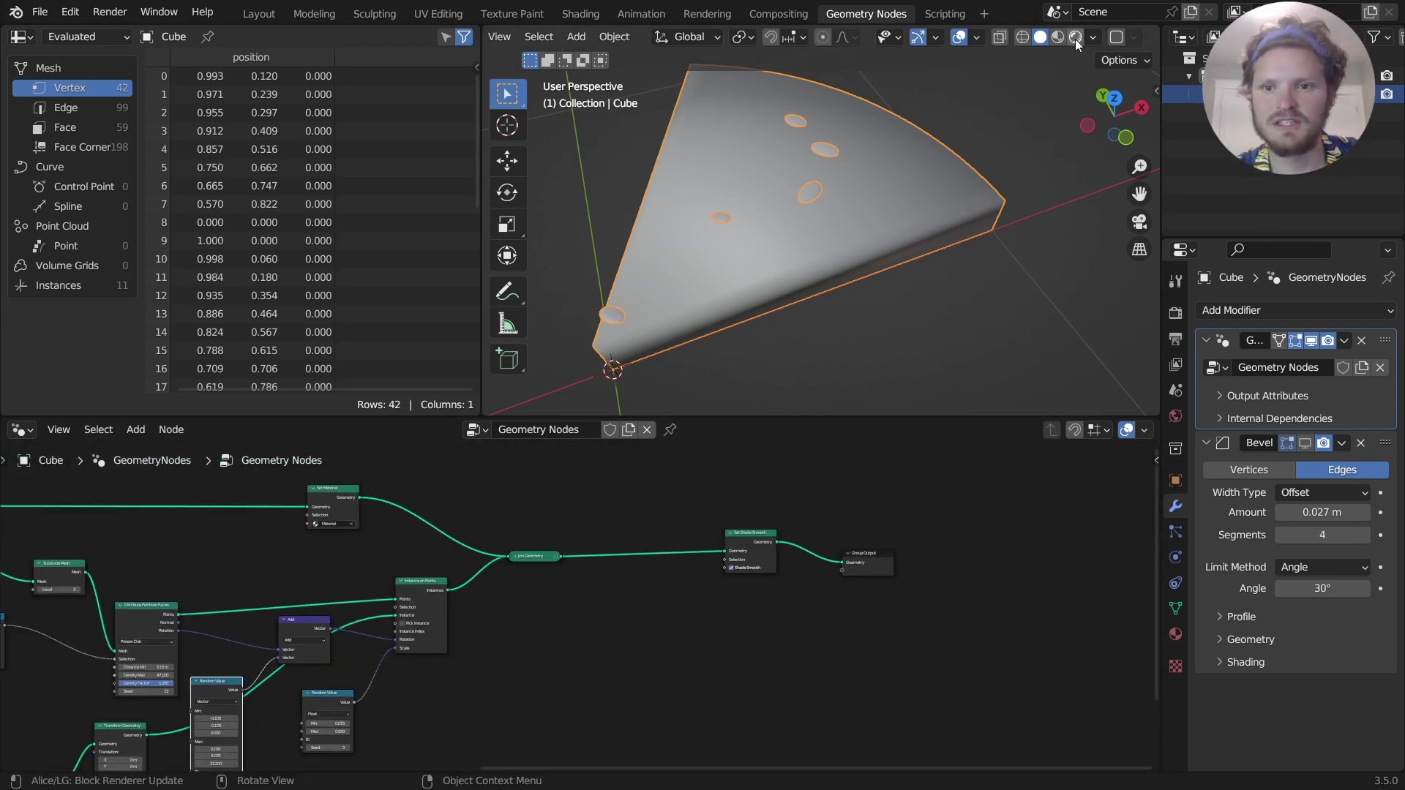
left_click(1075, 37)
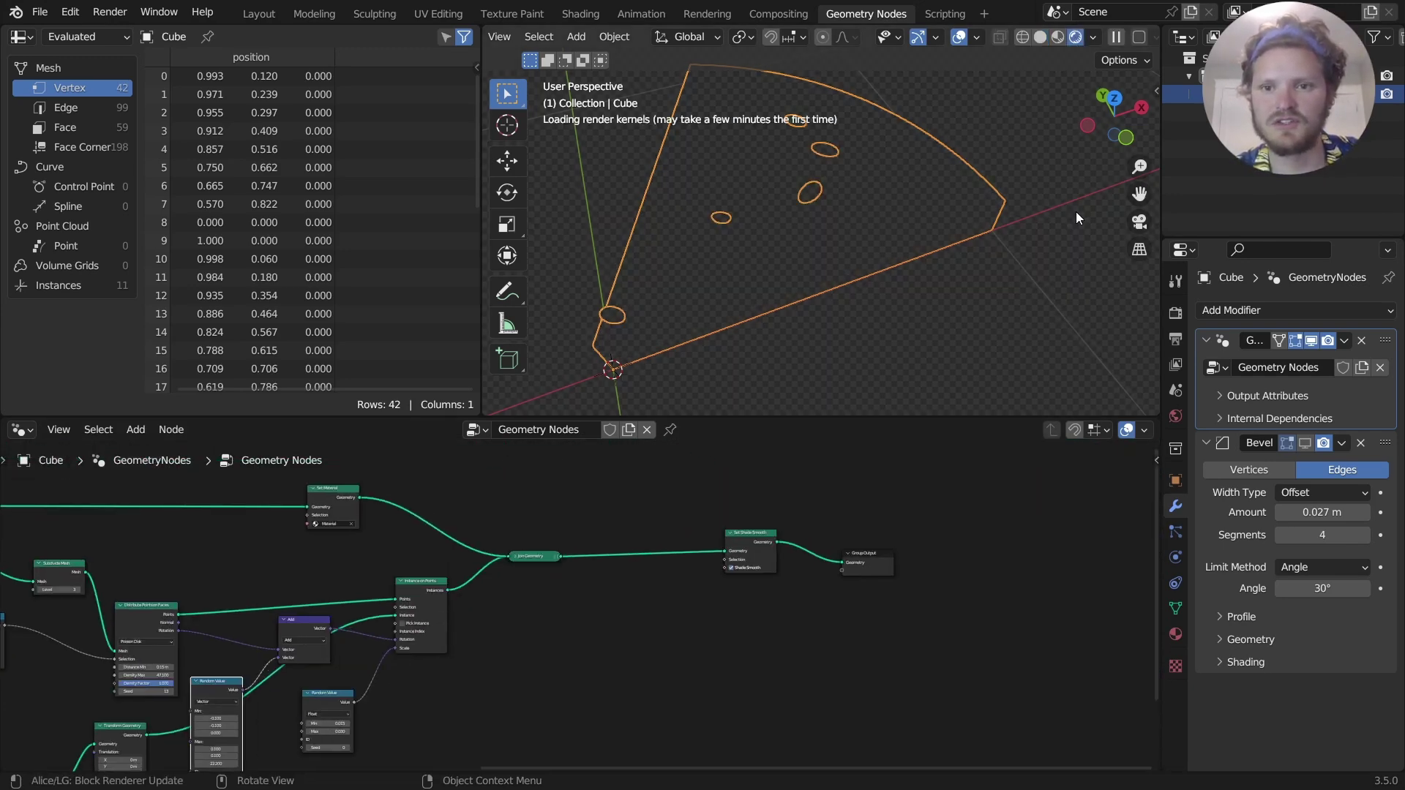
left_click(1306, 443)
middle_click_drag(735, 254, 736, 291)
Set the float Random Value node driving instance Scale to Min 0.01 and Max 0.02.
scroll(545, 609, "up", 10)
middle_click_drag(307, 679, 671, 587)
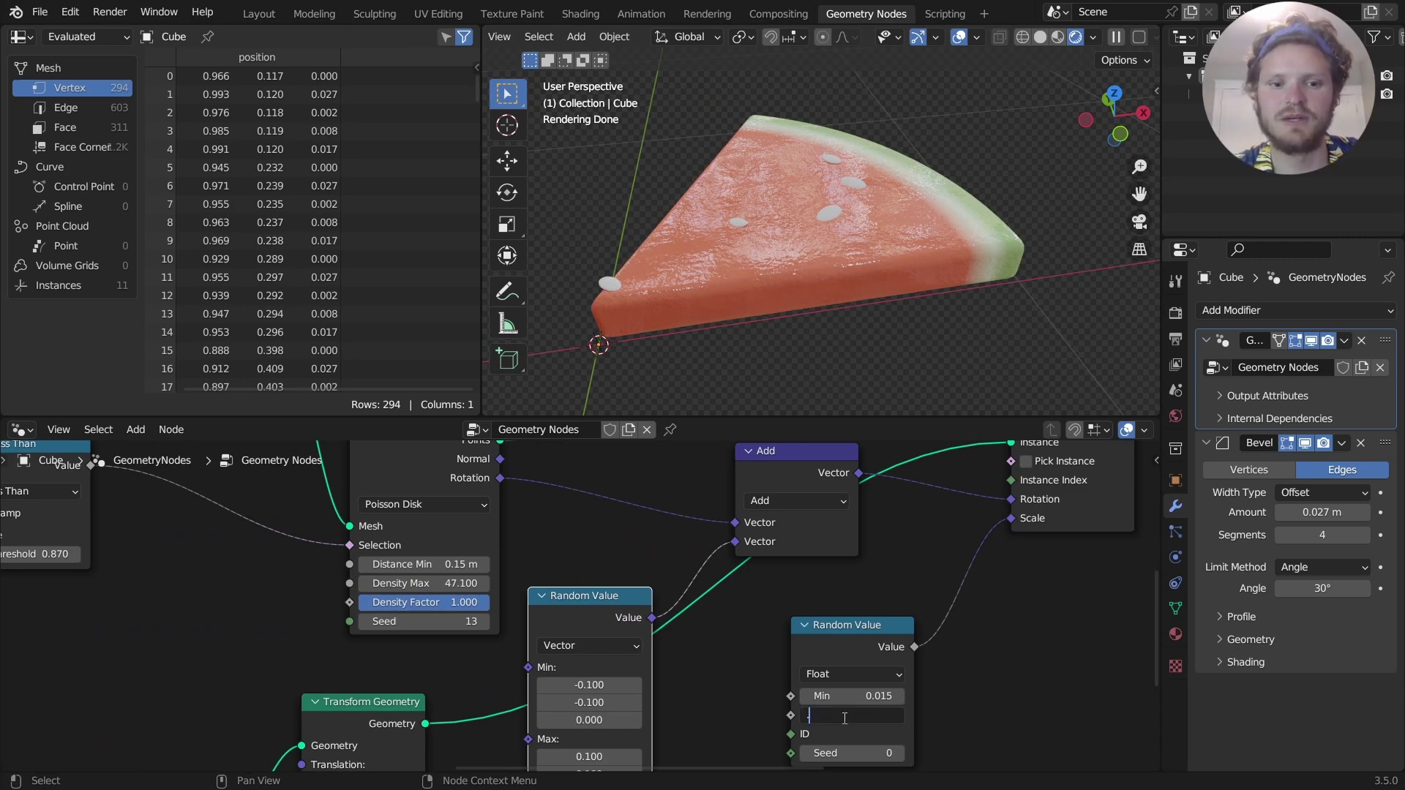
type("0.02")
key("Return")
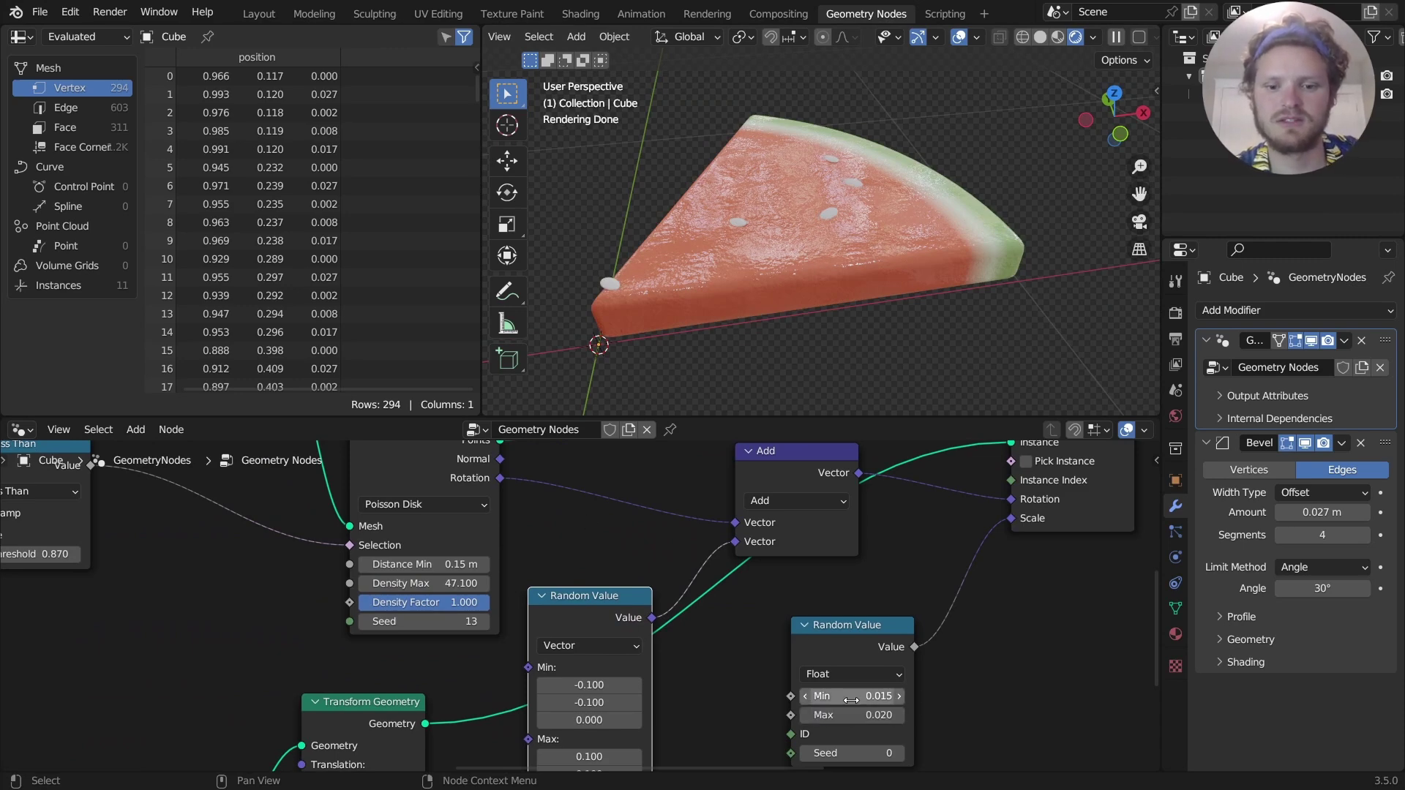
left_click(853, 699)
type(".01")
key("Return")
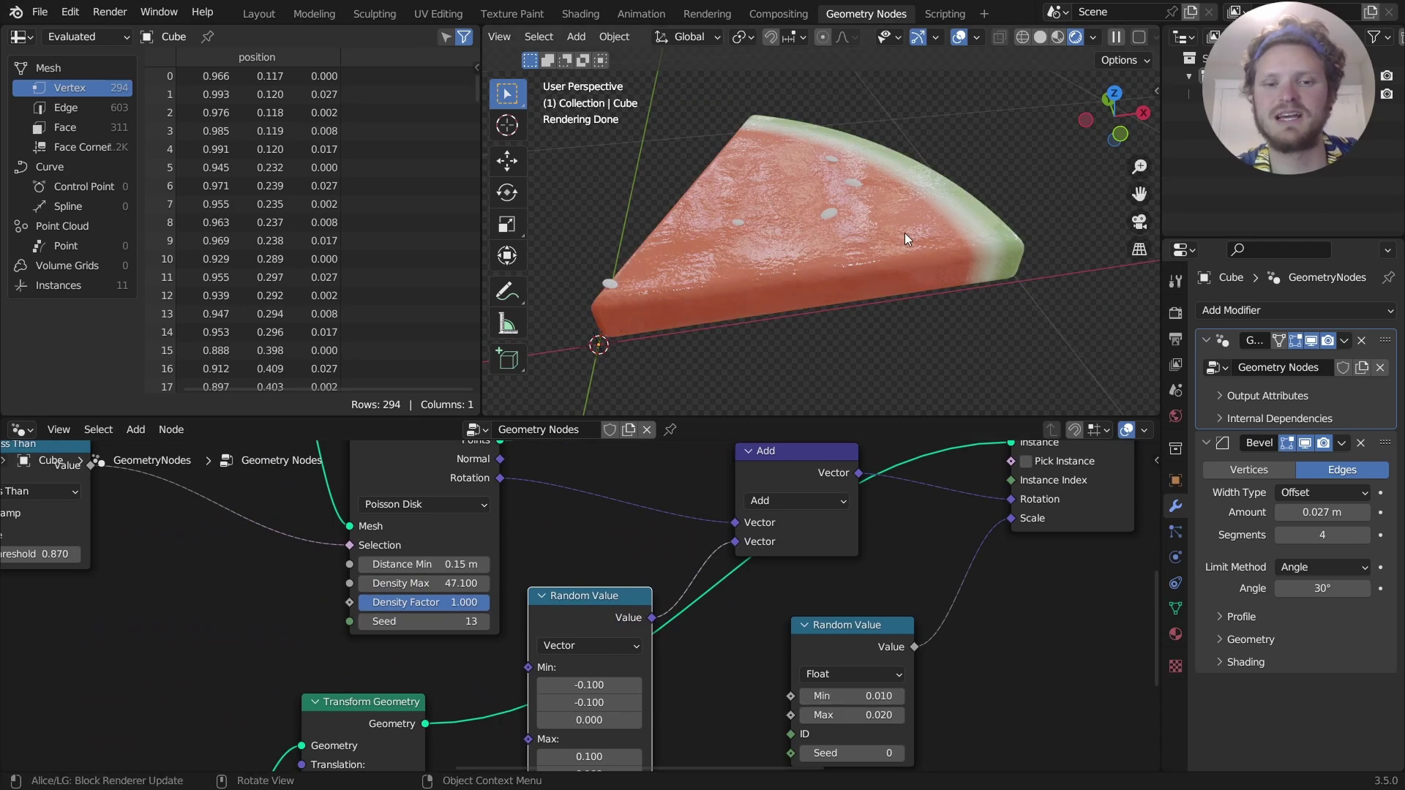
Try higher seeds on Distribute Points on Faces, settling on Seed 19.
middle_click_drag(540, 597, 646, 631)
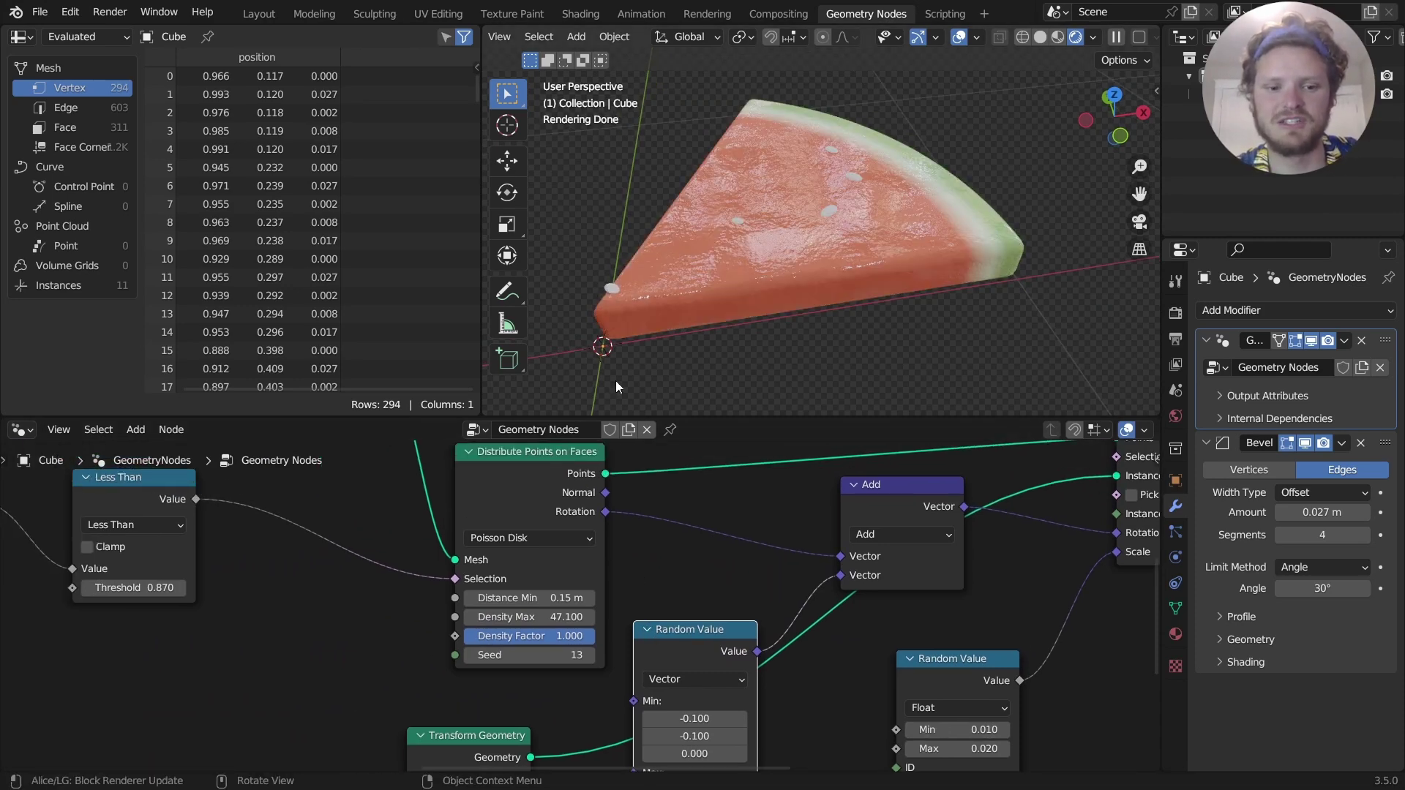
left_click(588, 659)
left_click(588, 658)
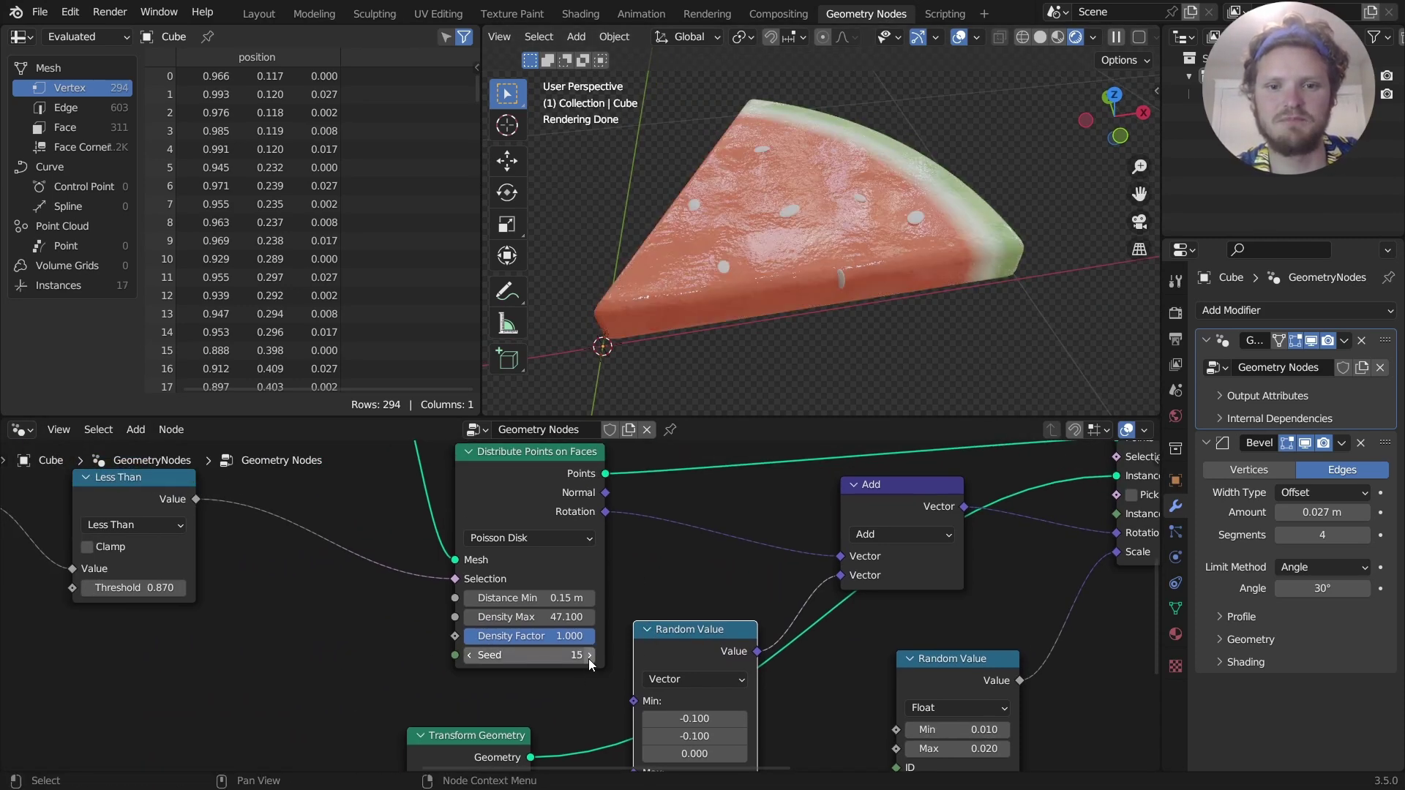
left_click(588, 659)
left_click(589, 658)
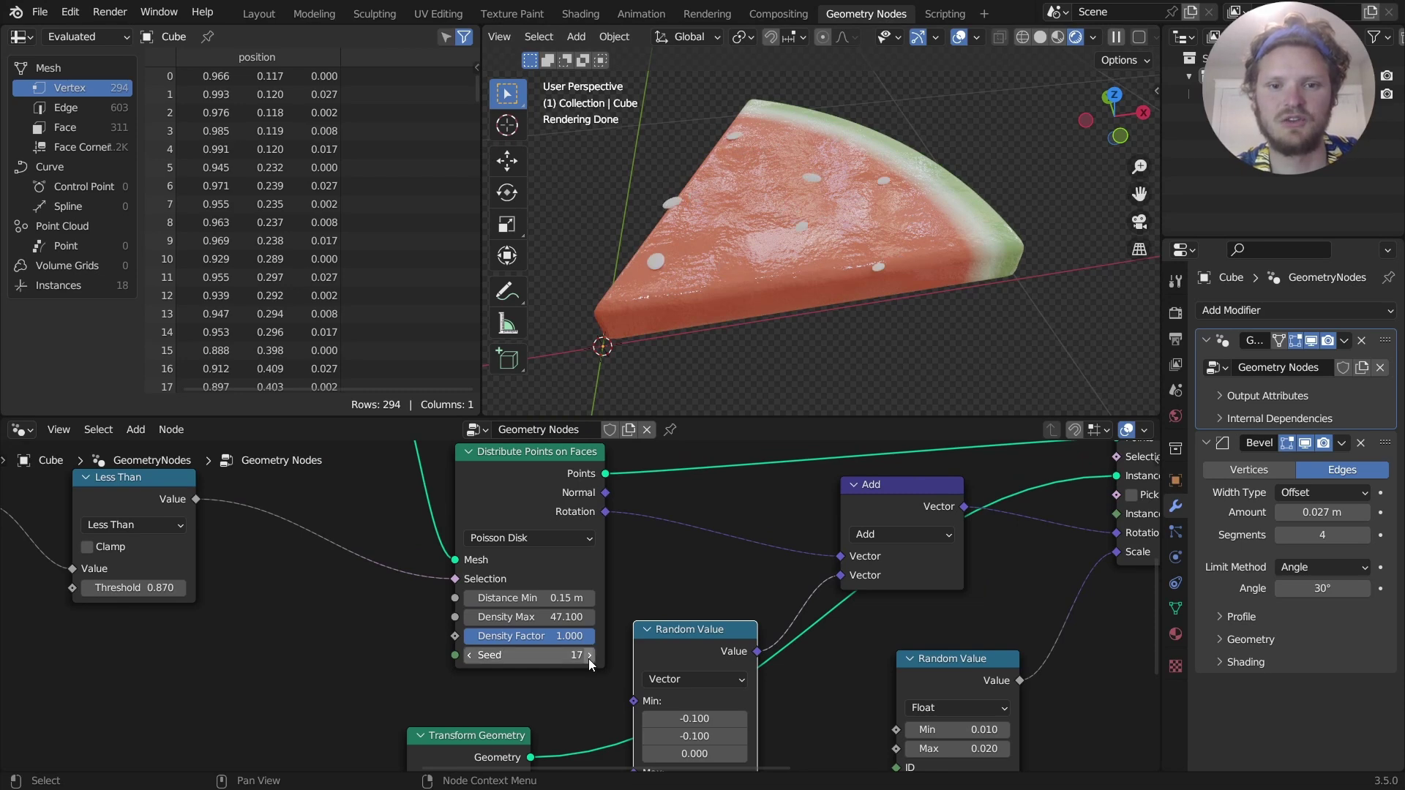
left_click(588, 658)
left_click(589, 659)
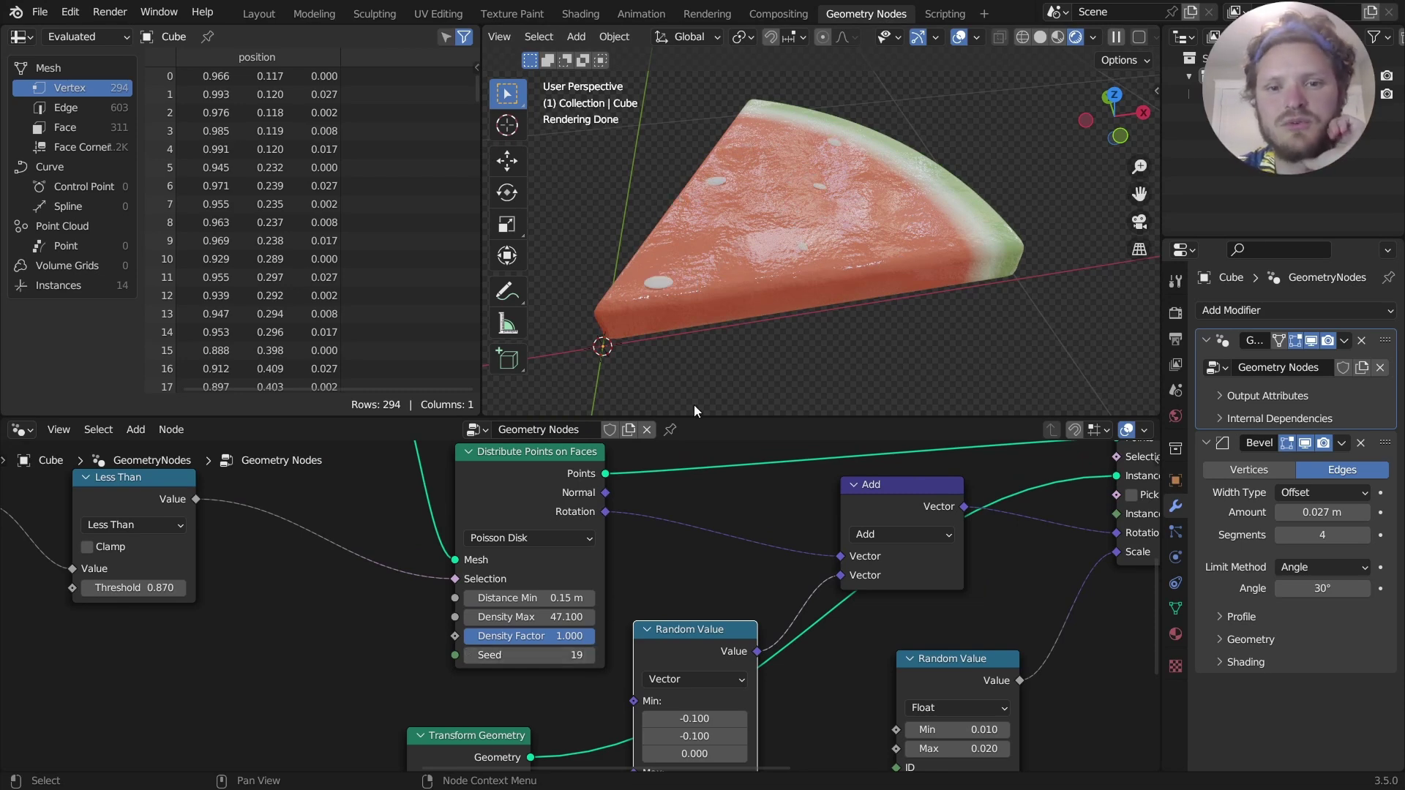
middle_click_drag(694, 406, 803, 218)
Duplicate the Set Material node and insert the copy between Instance on Points and Join Geometry.
scroll(954, 604, "down", 10)
middle_click_drag(997, 570, 695, 624)
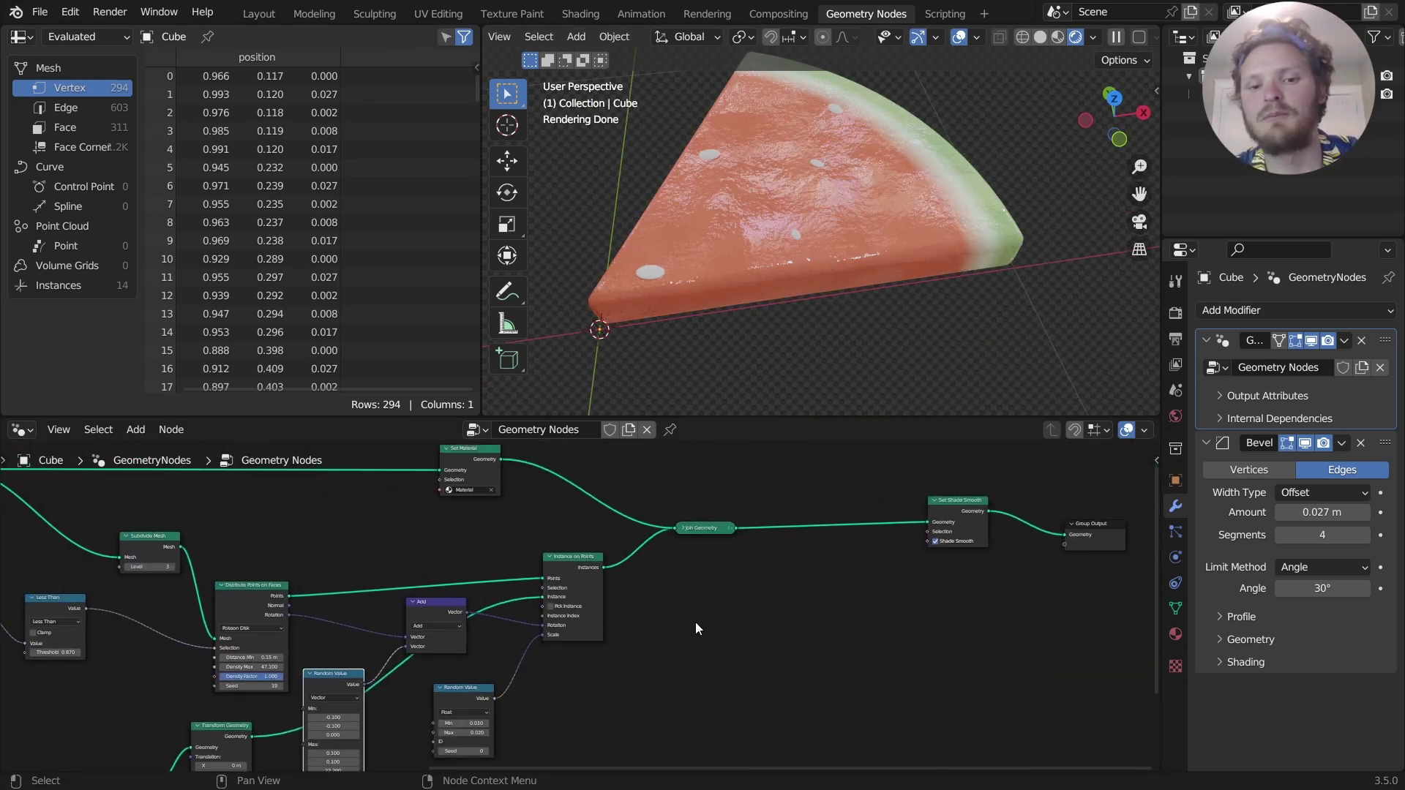
scroll(639, 580, "up", 3)
middle_click_drag(640, 576, 743, 664)
left_click(551, 512)
key("shift+d")
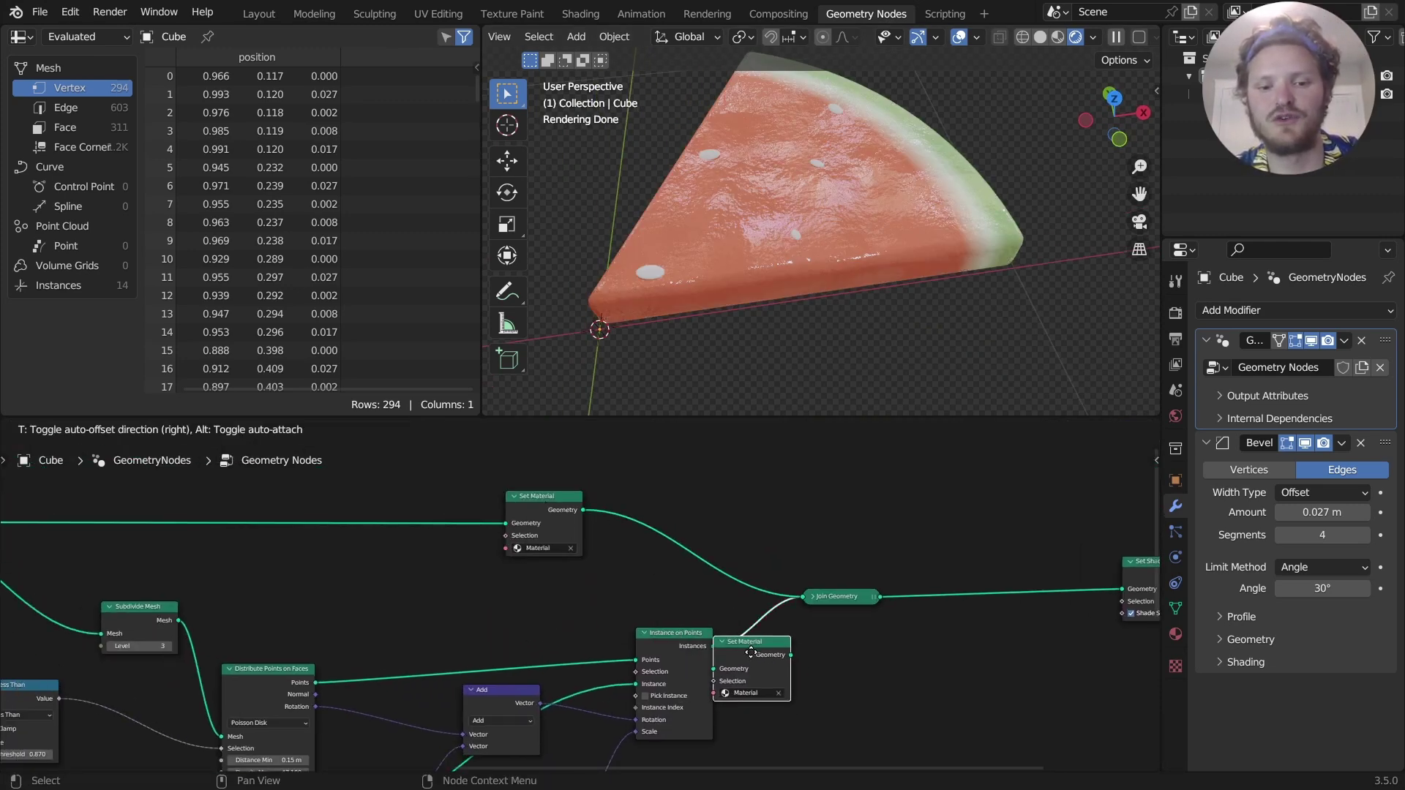
left_click(829, 681)
middle_click_drag(829, 681, 719, 629)
scroll(719, 630, "up", 2)
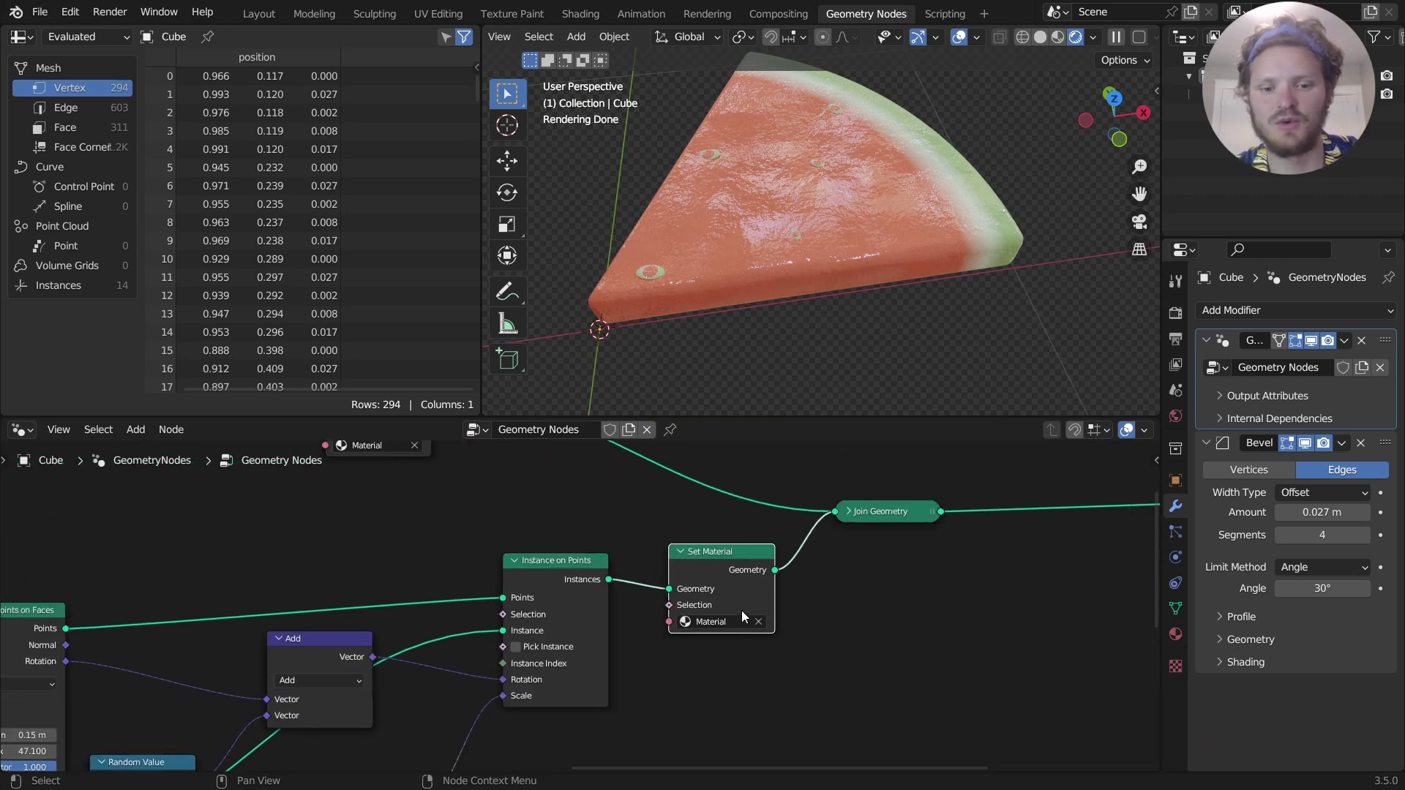
In the Shading workspace, make a separate copy of the slice's material and name it "seed".
left_click(599, 15)
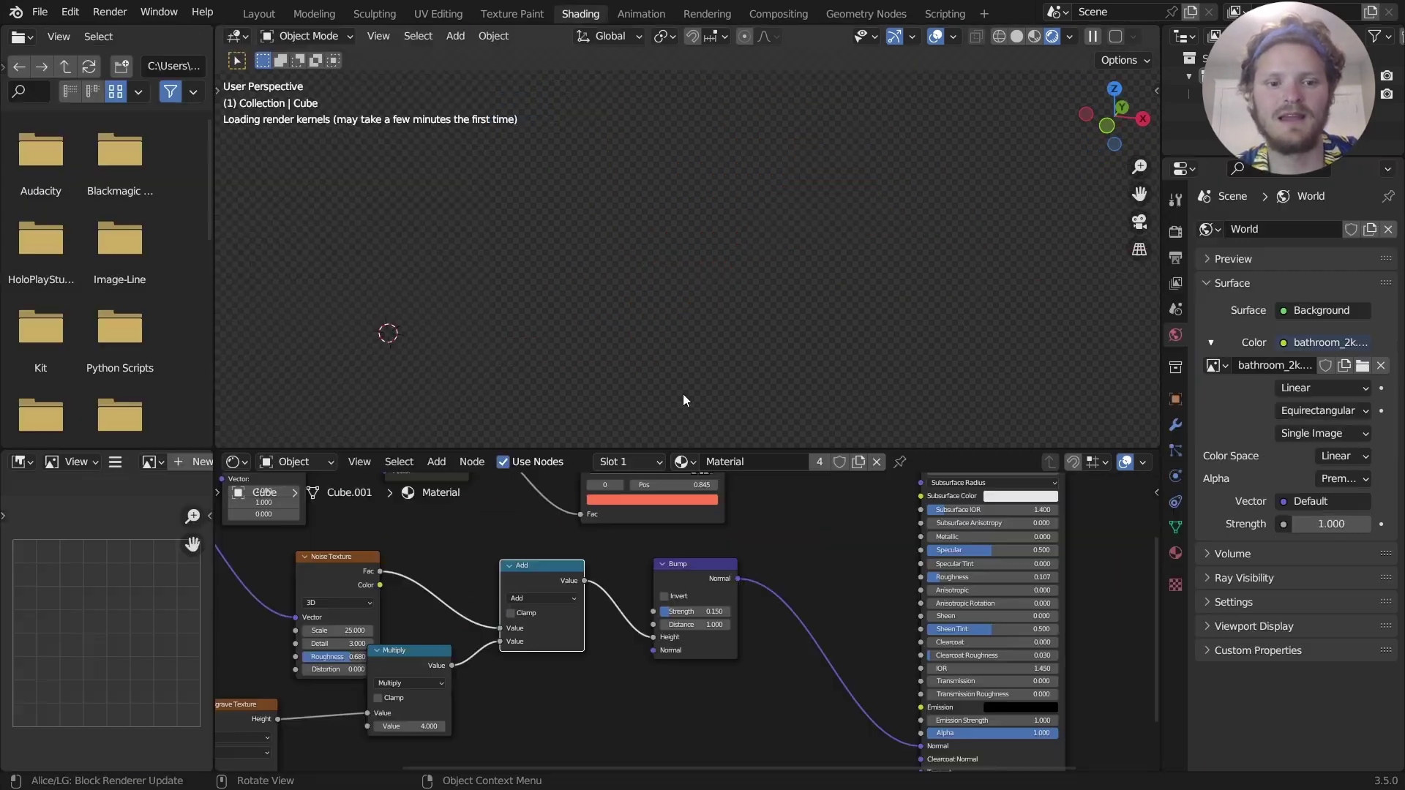
left_click(820, 462)
double_click(762, 462)
type("seed")
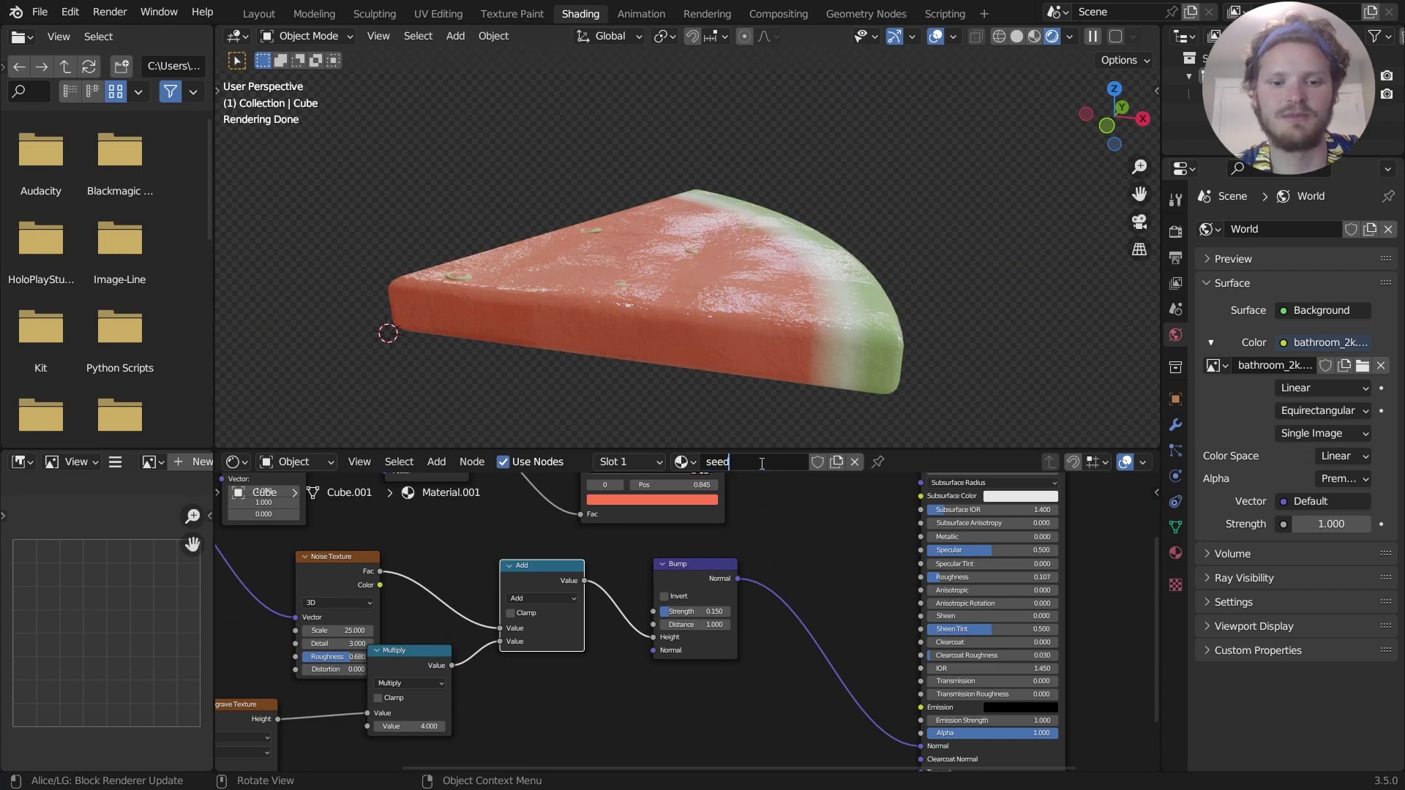
key("Return")
Switch the slot back to the original material and rename it "watermelon".
left_click(685, 461)
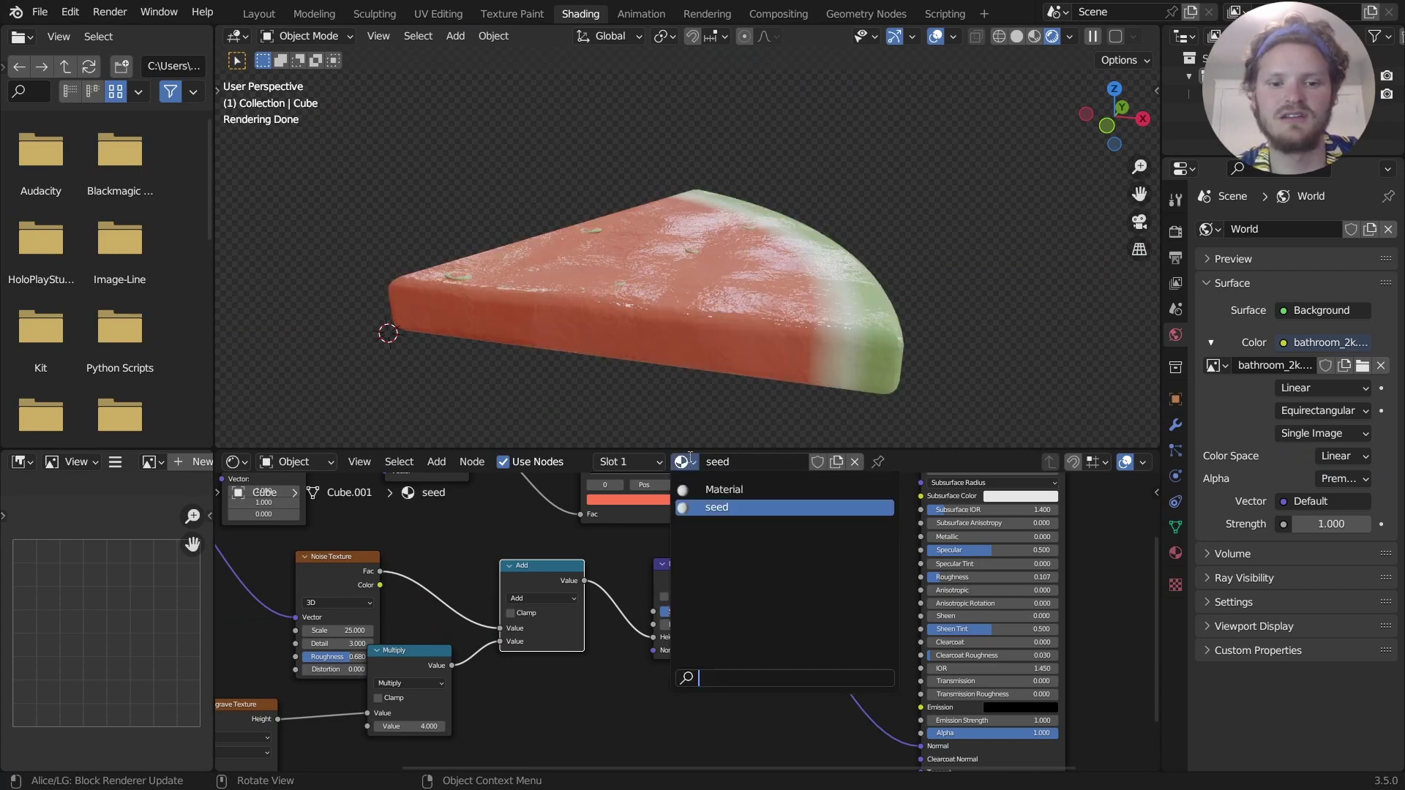
left_click(723, 489)
left_click(748, 461)
type("waa")
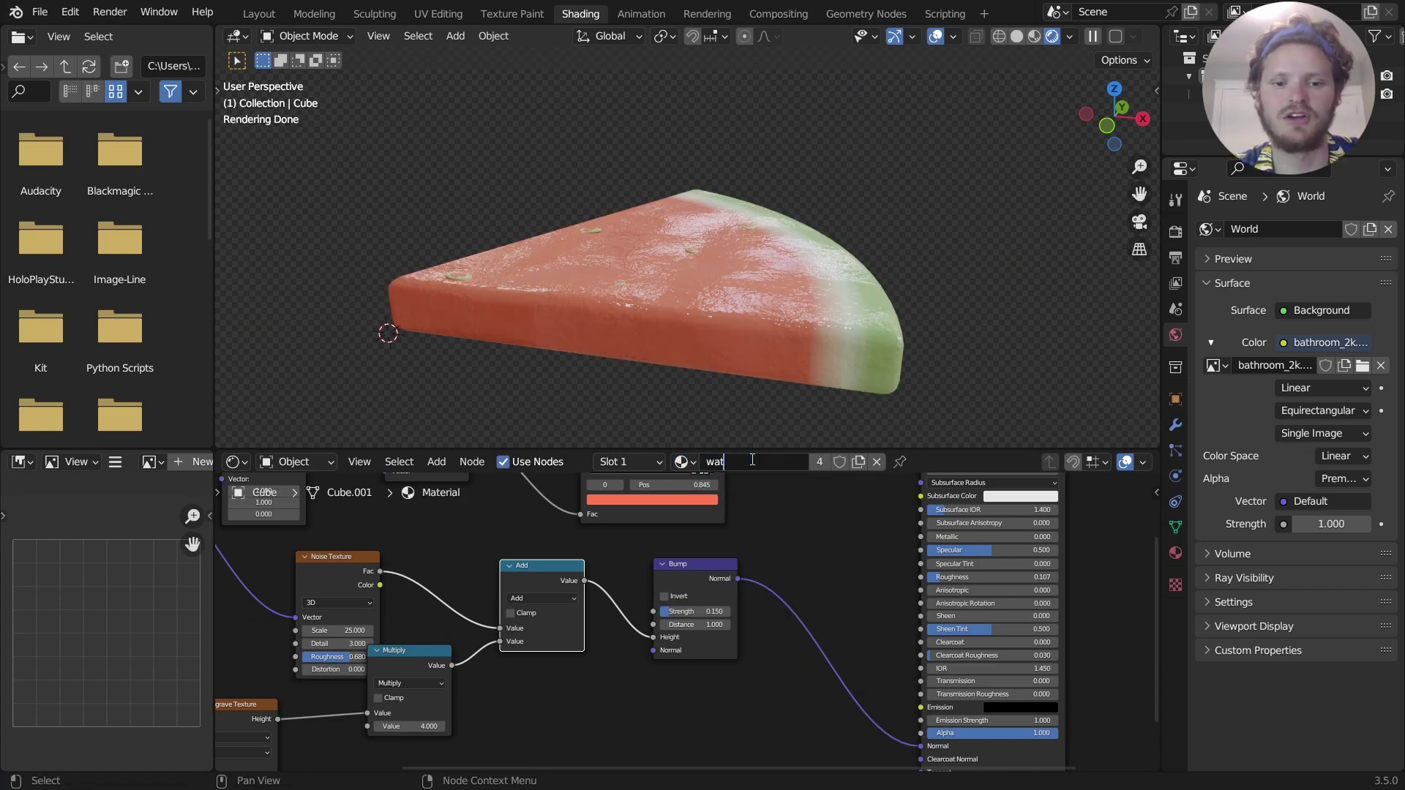
type("ermelon")
key("Return")
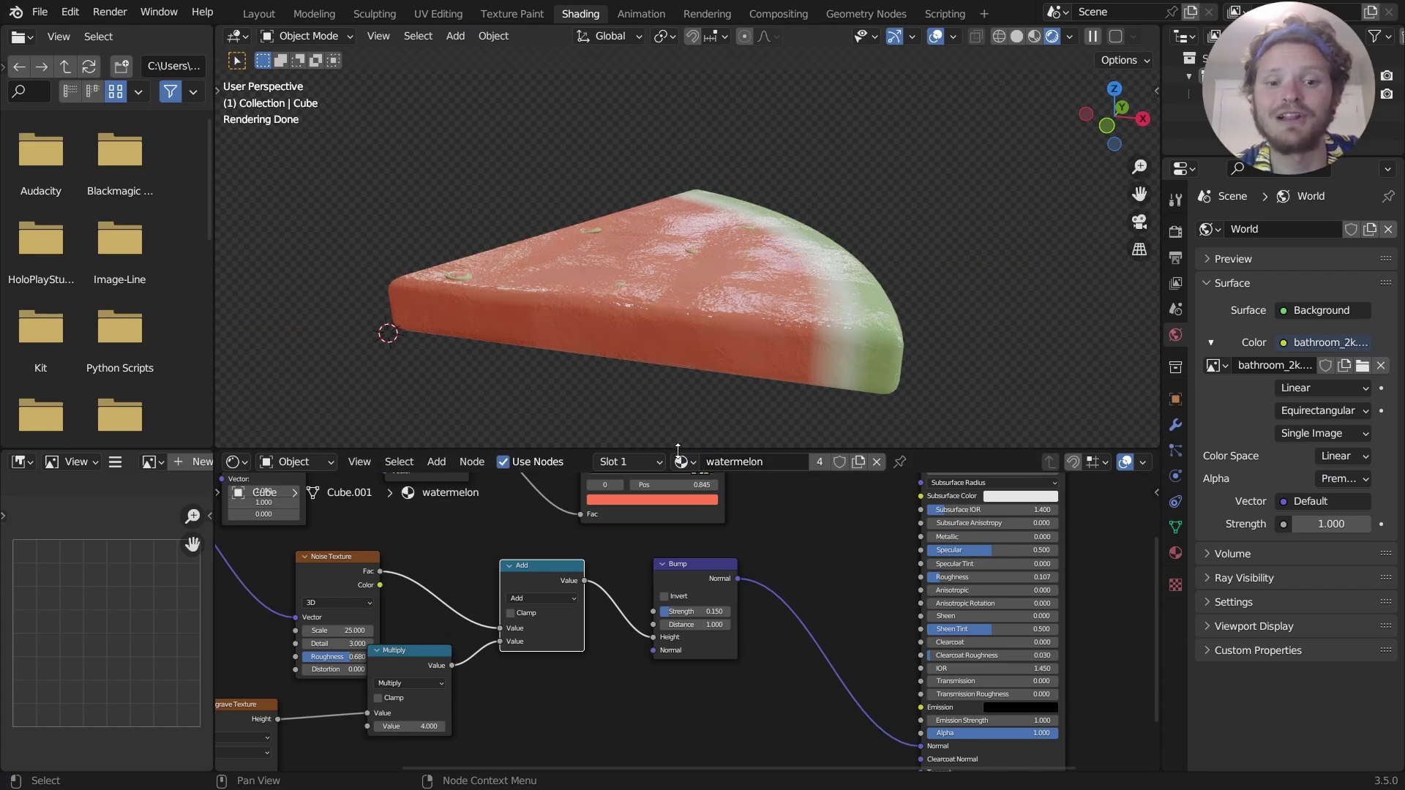
Switch to the seed material and delete all its texture, math and bump nodes, keeping only Principled BSDF and Material Output.
left_click(684, 461)
left_click(713, 495)
scroll(725, 596, "down", 4)
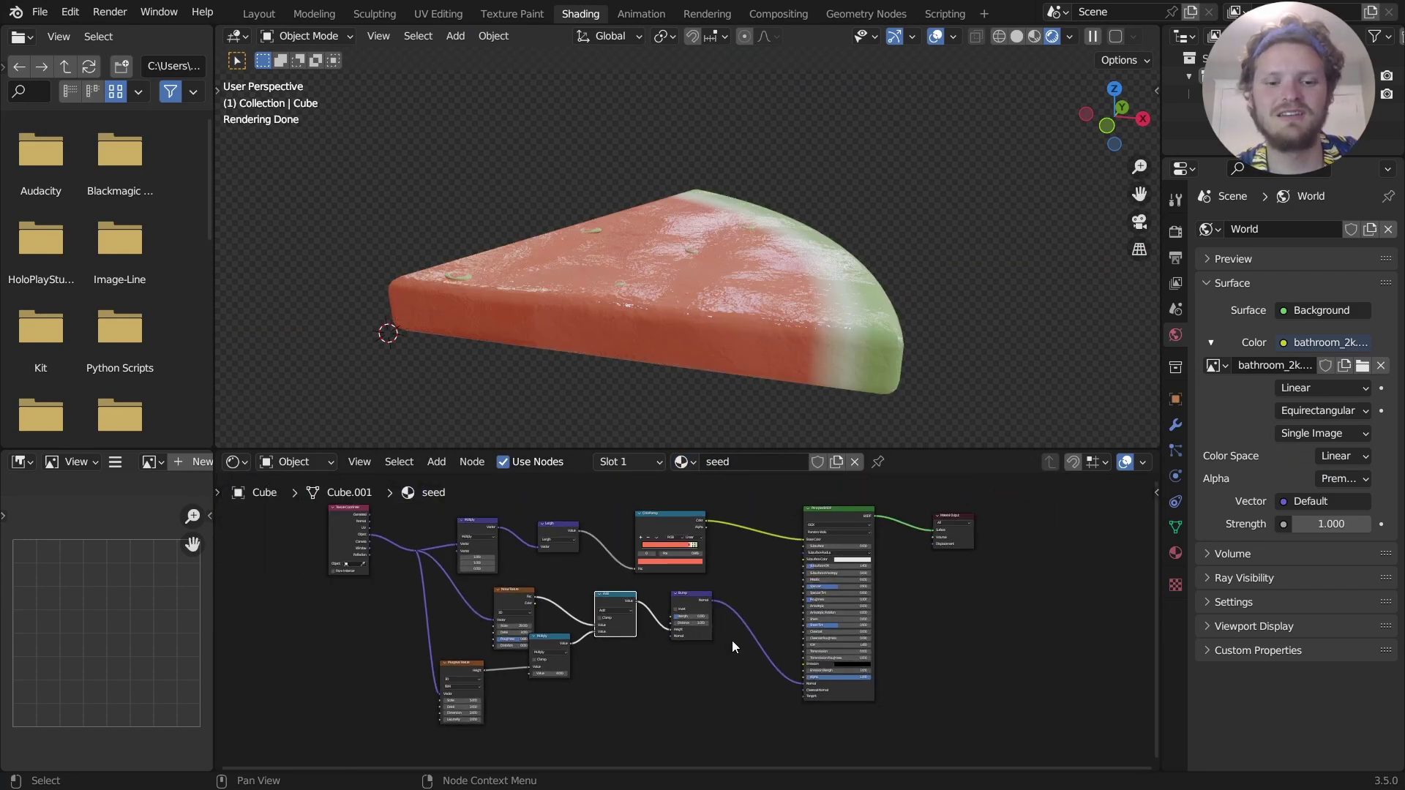
right_click_drag(734, 646, 728, 454, "ctrl")
left_click_drag(727, 695, 291, 508)
key("x")
scroll(736, 549, "up", 4)
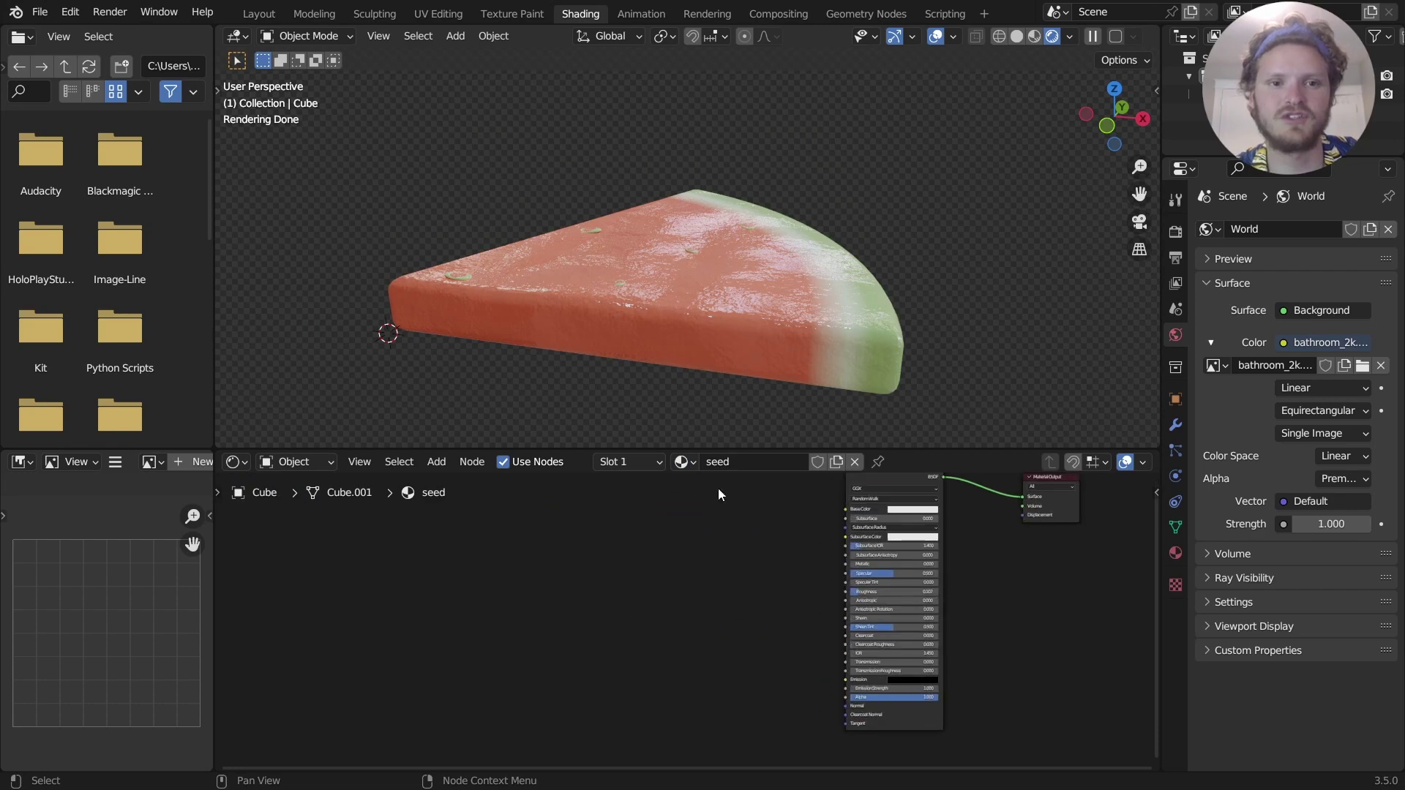
middle_click_drag(798, 554, 502, 549)
In the Geometry Nodes workspace, assign the seed material in the Set Material node after Instance on Points.
left_click(866, 13)
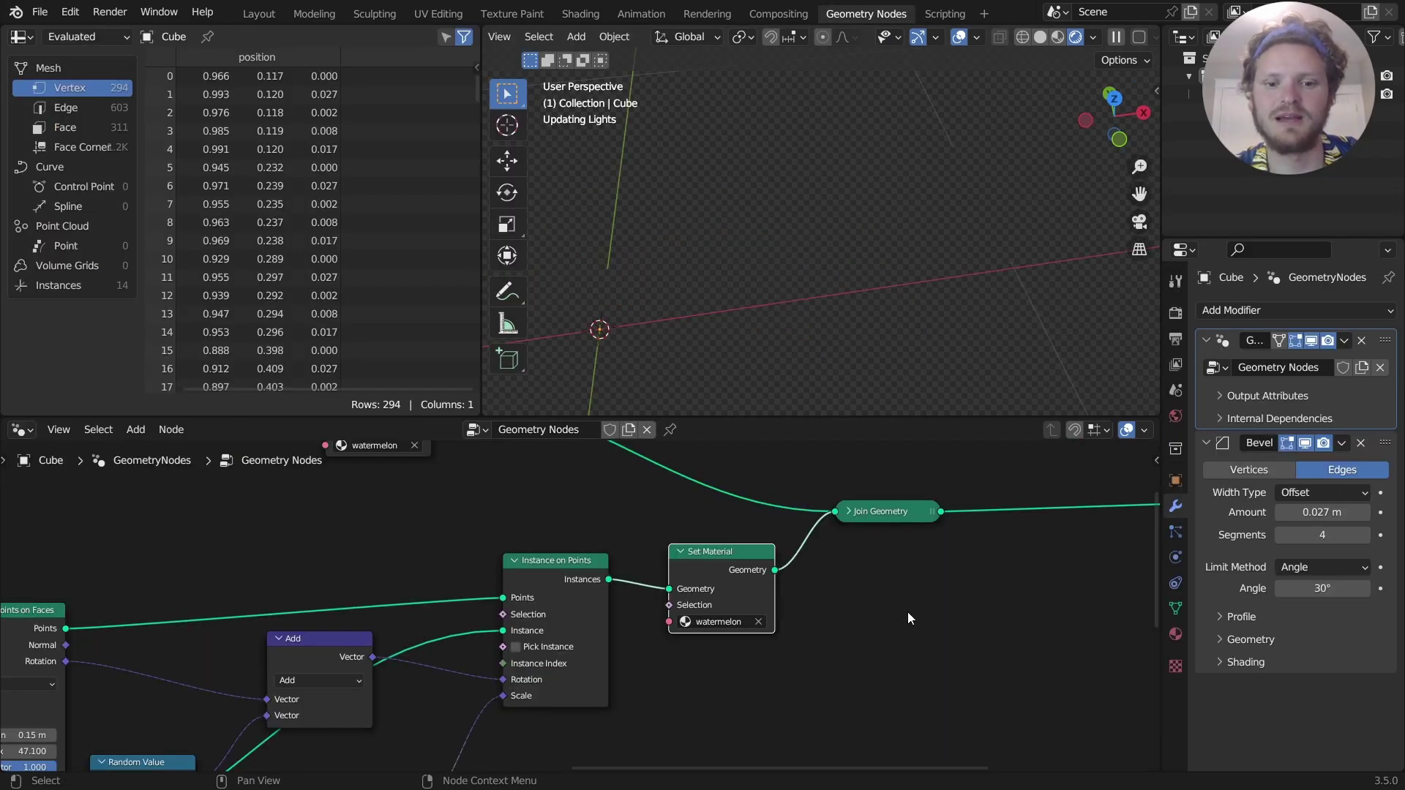
left_click(744, 624)
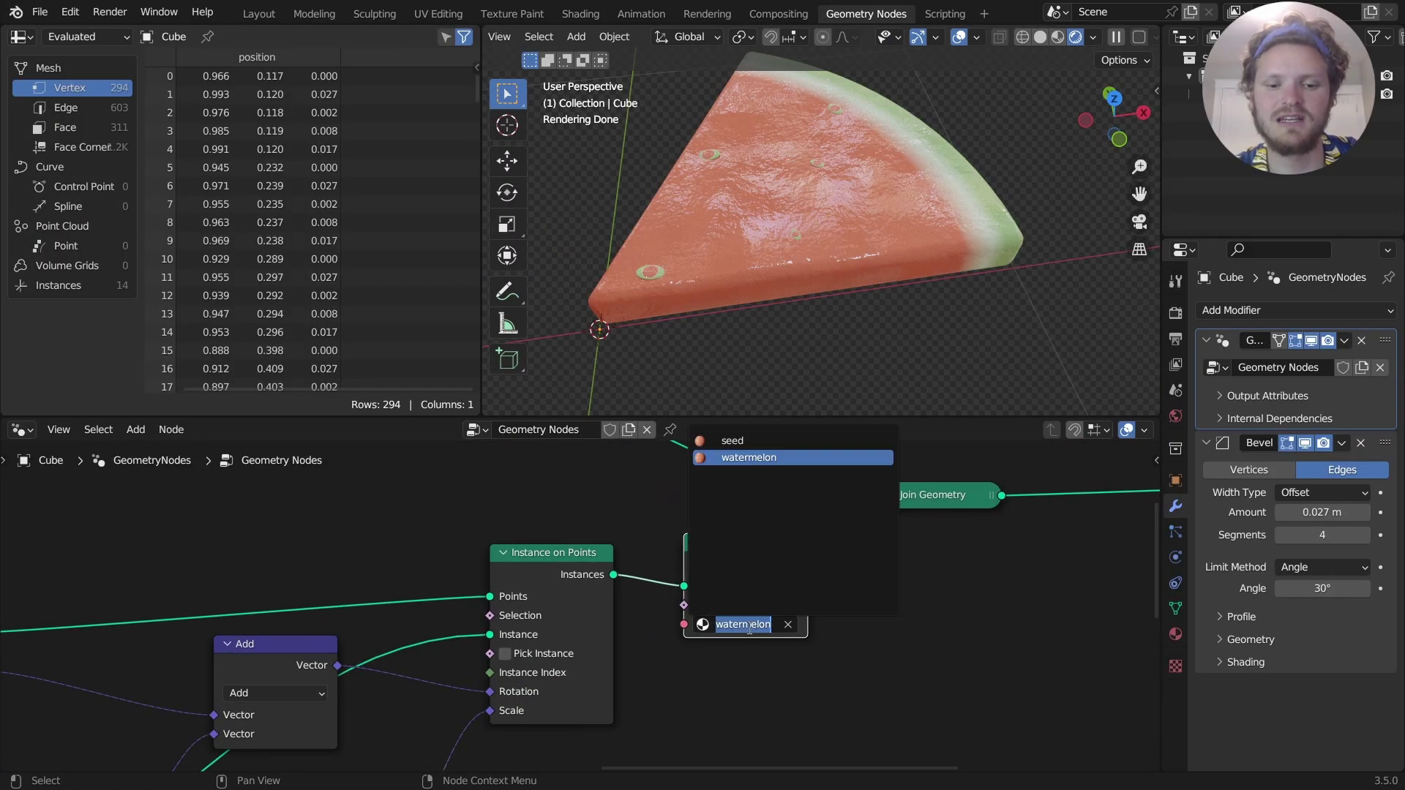
left_click(734, 440)
scroll(759, 203, "up", 4)
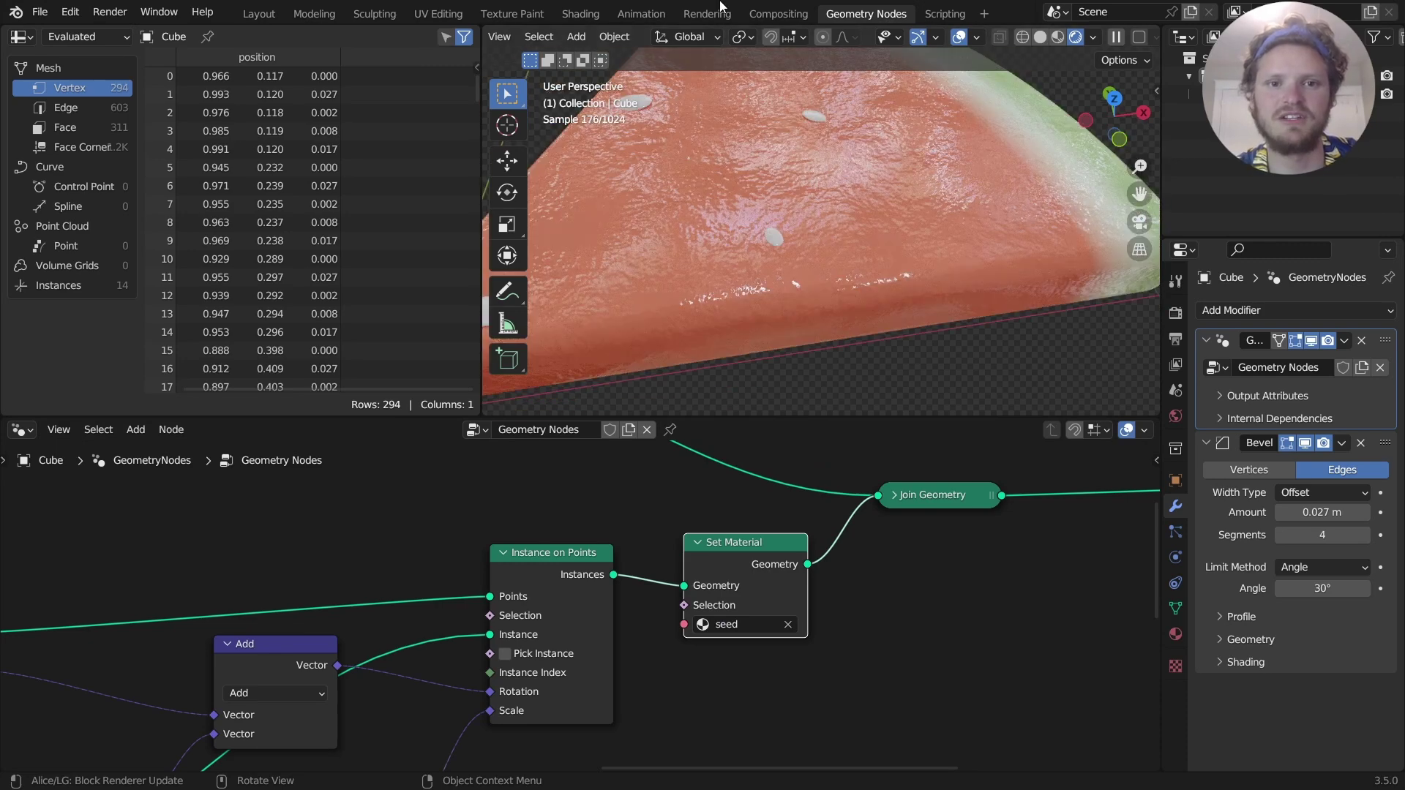
In the Shading workspace, set the seed material's Base Color to a very dark brown with hue 0.040, saturation 0.583, value 0.027.
left_click(580, 13)
middle_click_drag(788, 594, 895, 638)
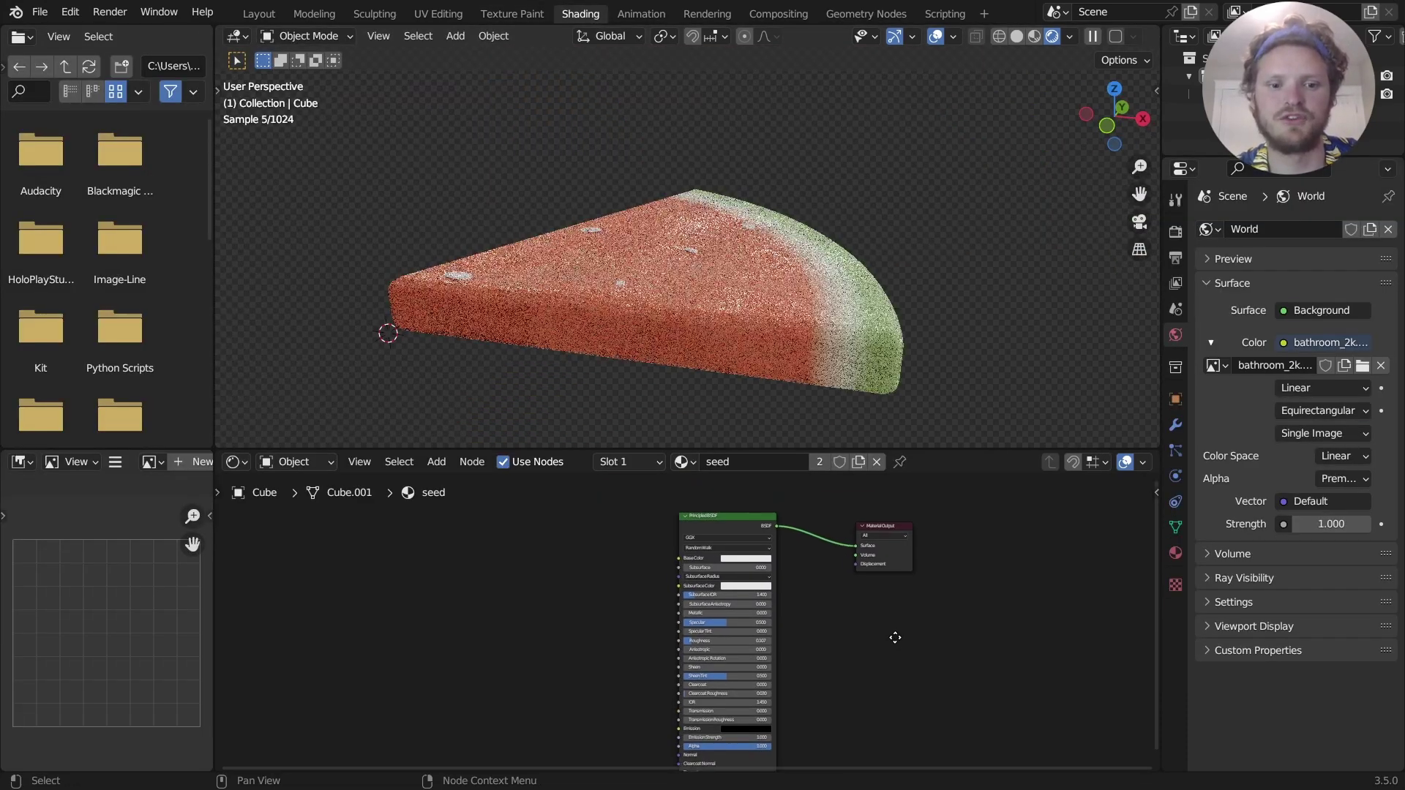
scroll(702, 607, "up", 3)
left_click(788, 505)
left_click_drag(898, 355, 897, 364)
left_click_drag(825, 330, 818, 349)
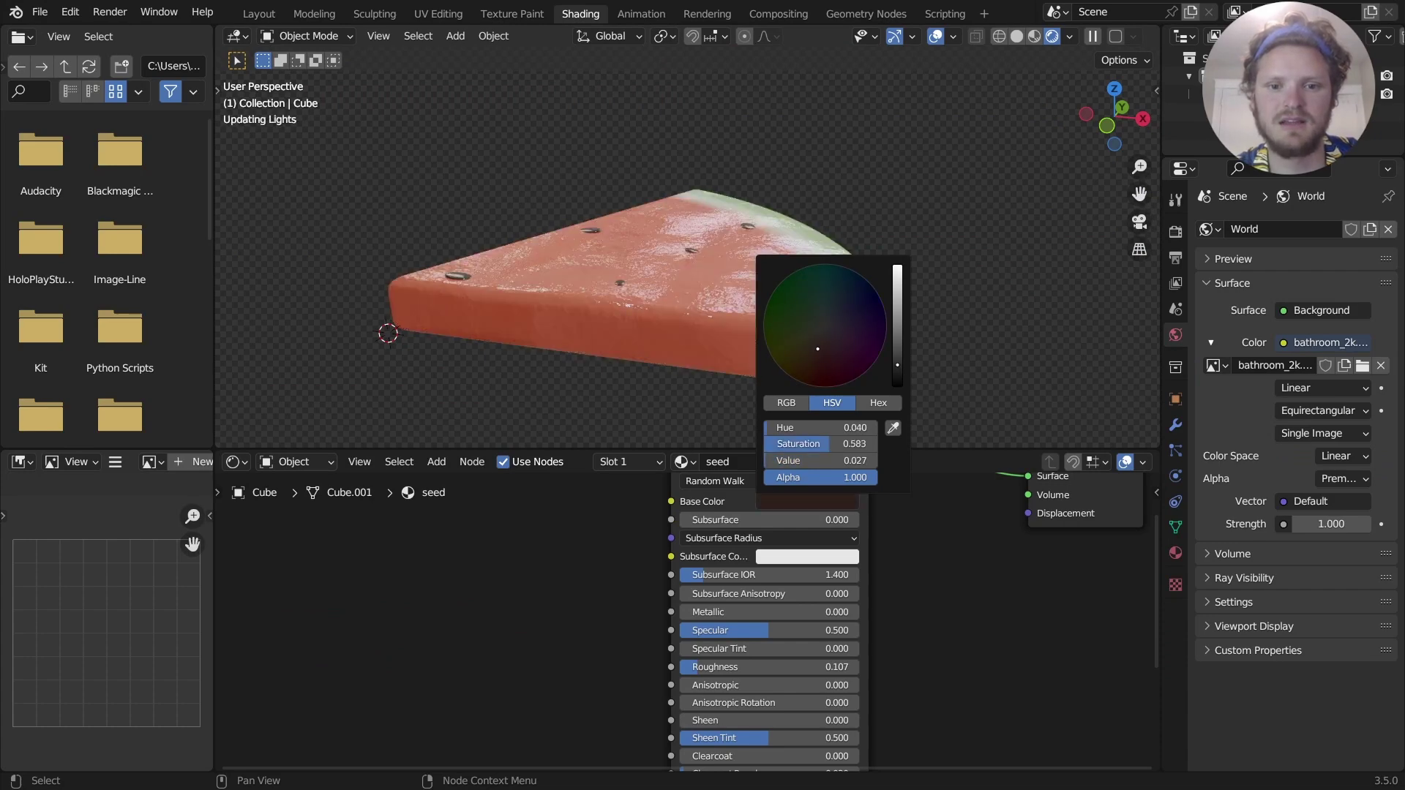
middle_click_drag(546, 256, 569, 331)
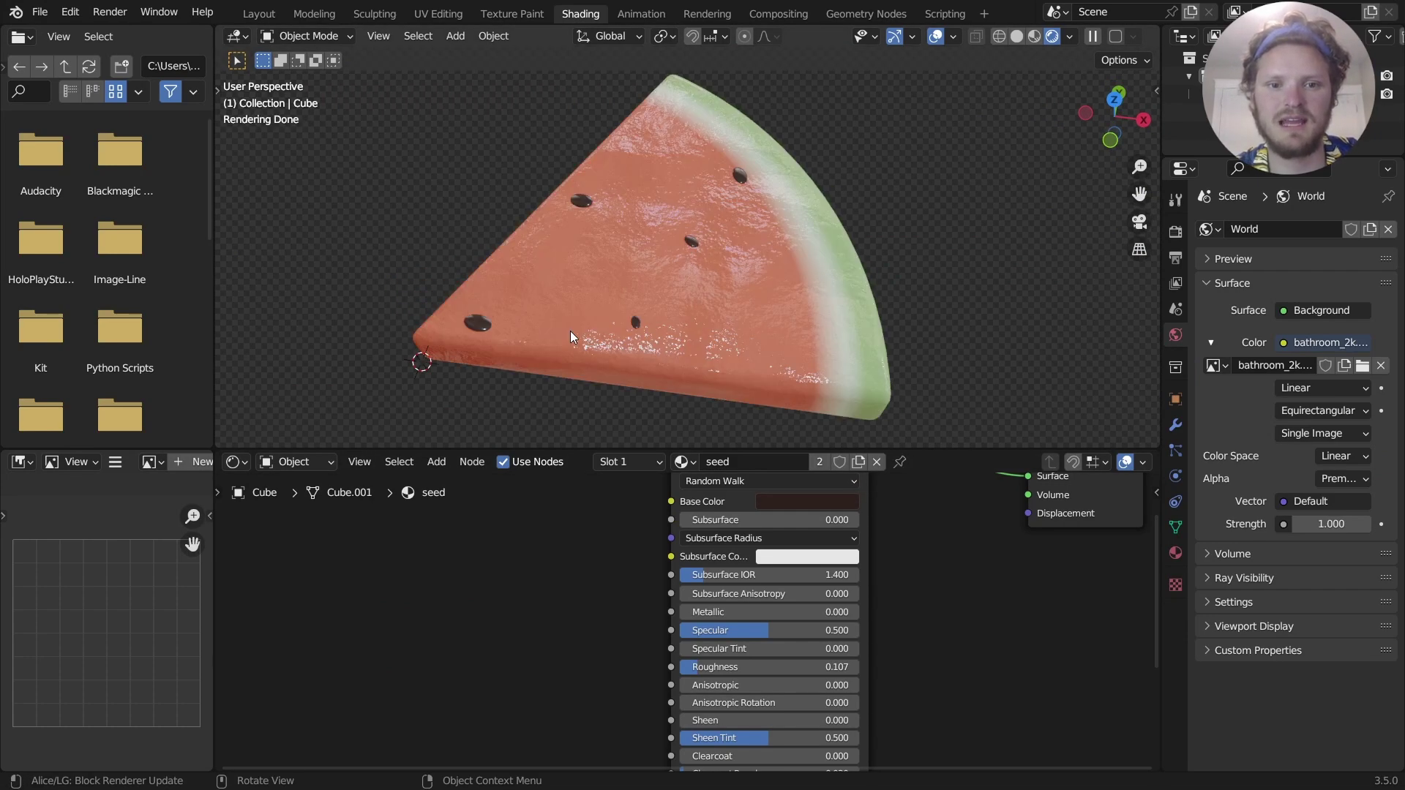
Raise the seed material's Roughness to 0.224 and check the highlights on the seeds.
middle_click_drag(717, 674, 743, 642)
mouse_move(744, 633)
left_mouse_down()
mouse_move(802, 634)
mouse_move(756, 634)
left_mouse_up()
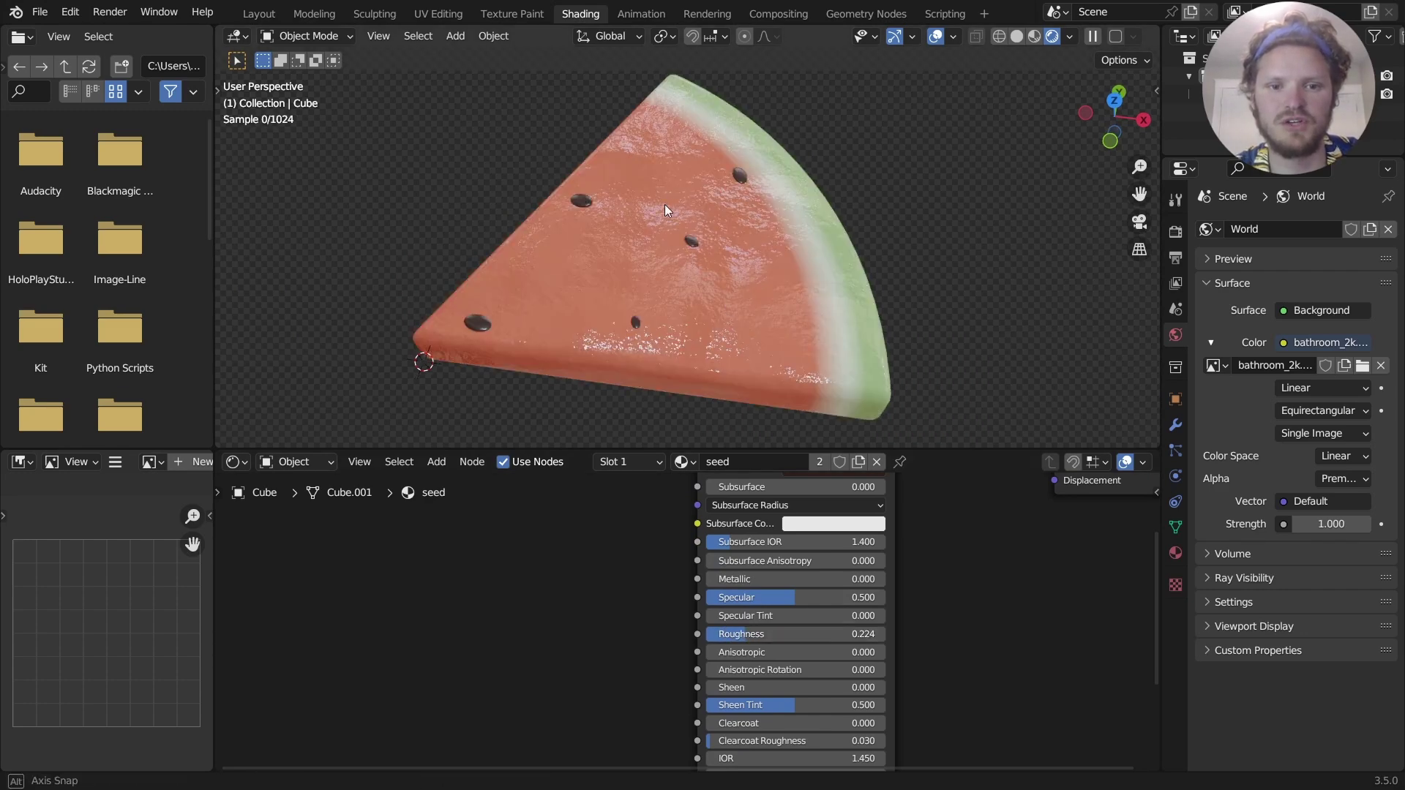
middle_click_drag(665, 205, 661, 252)
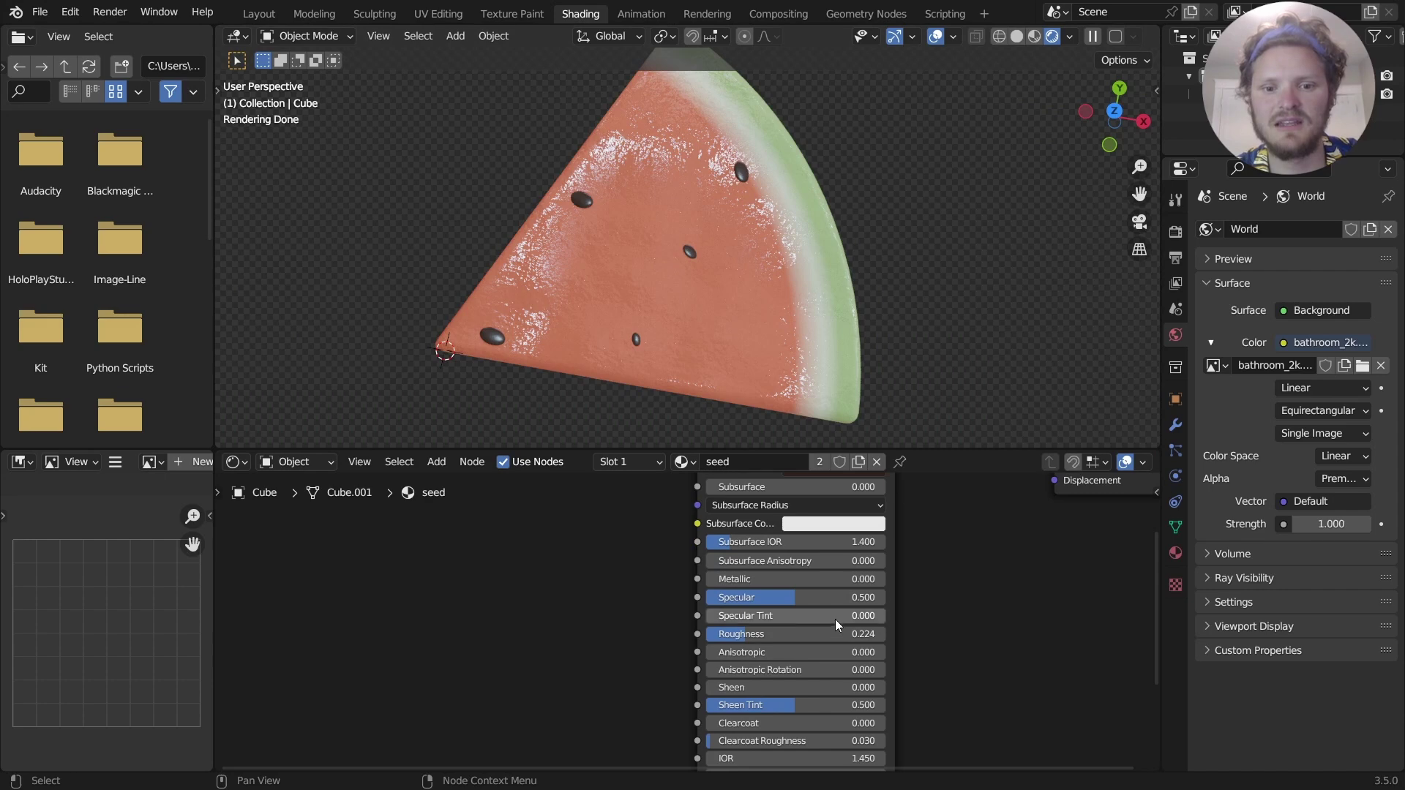
Lighten the seed material's Base Color to a brown with hue 0.035, saturation 0.629 and value 0.085.
scroll(835, 585, "up", 2)
left_click(836, 517)
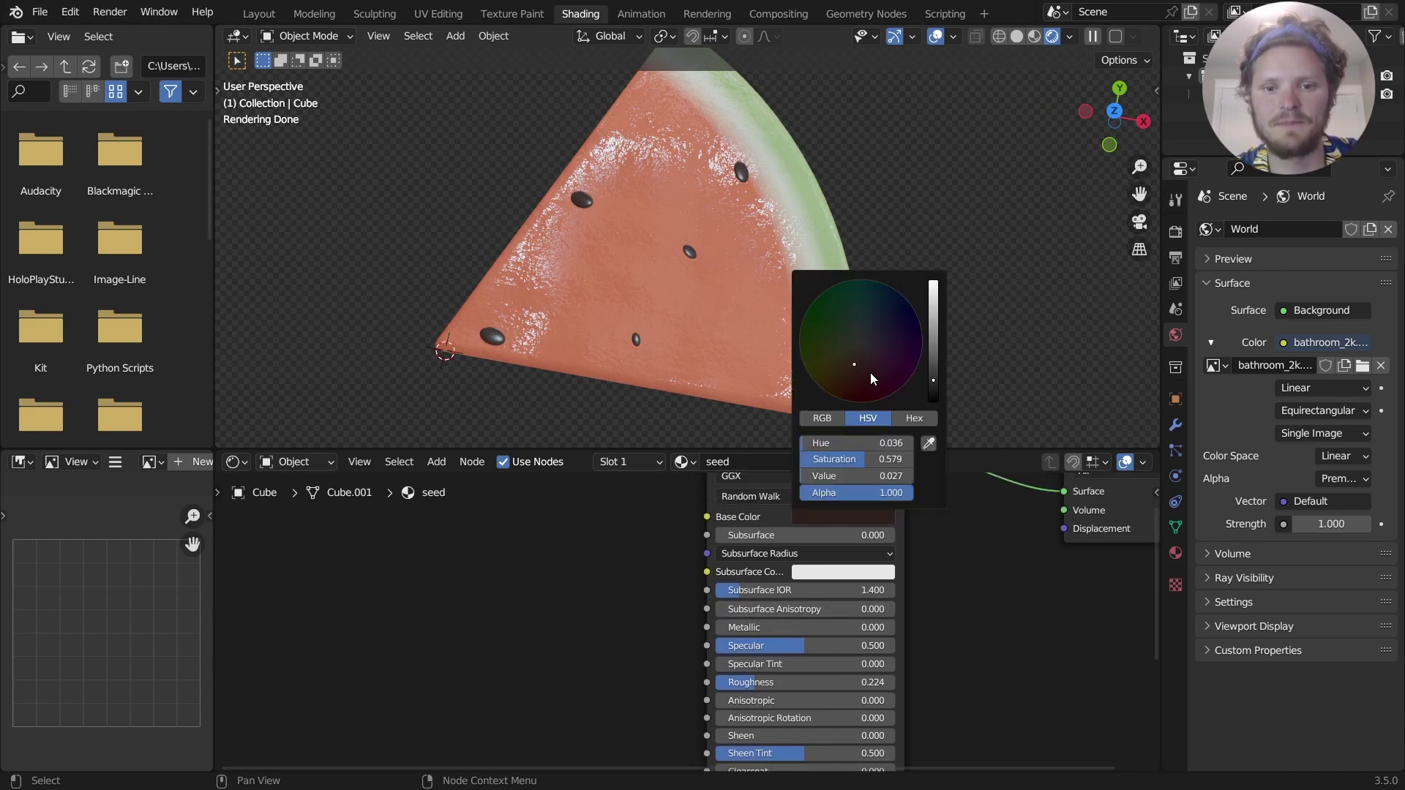
left_click_drag(934, 357, 938, 362)
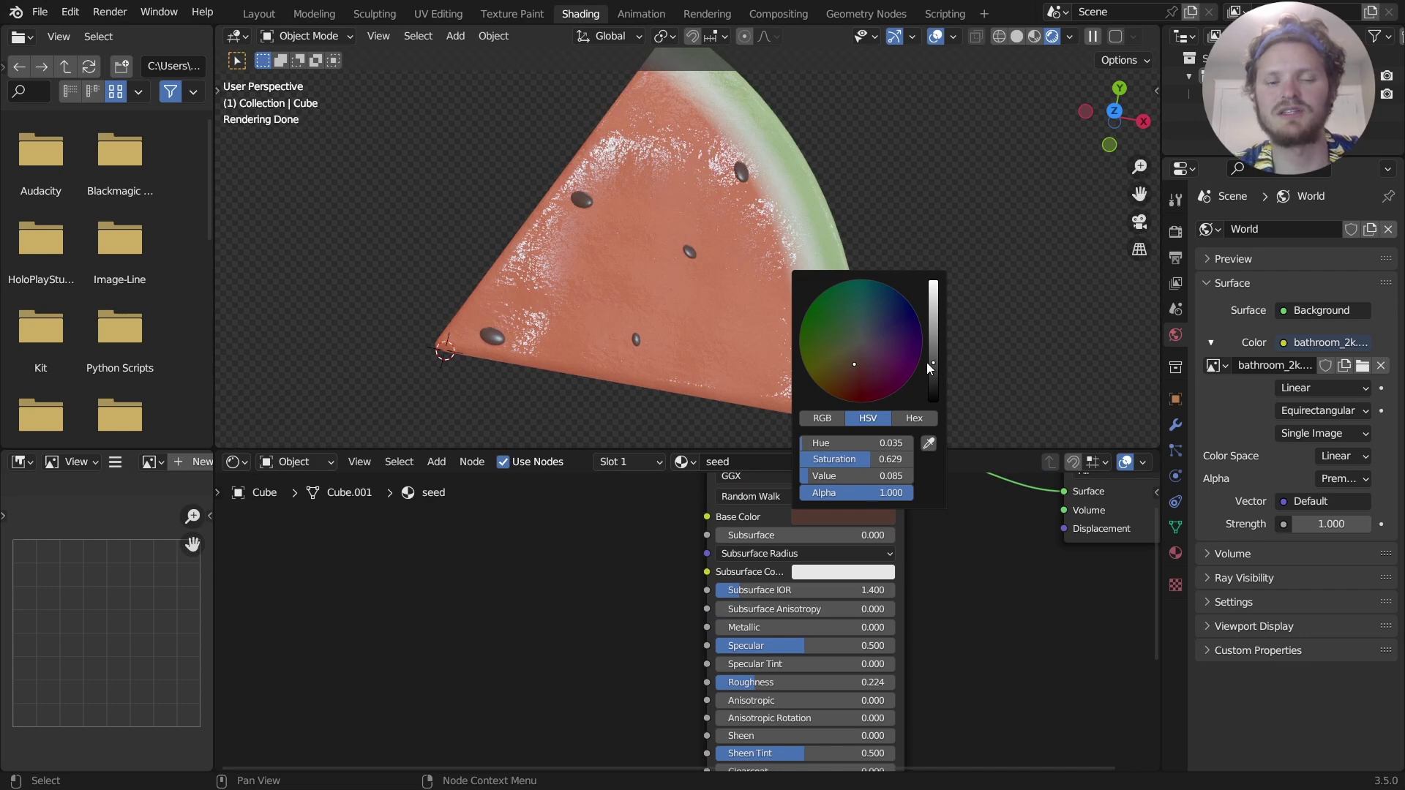
middle_click_drag(741, 251, 735, 183)
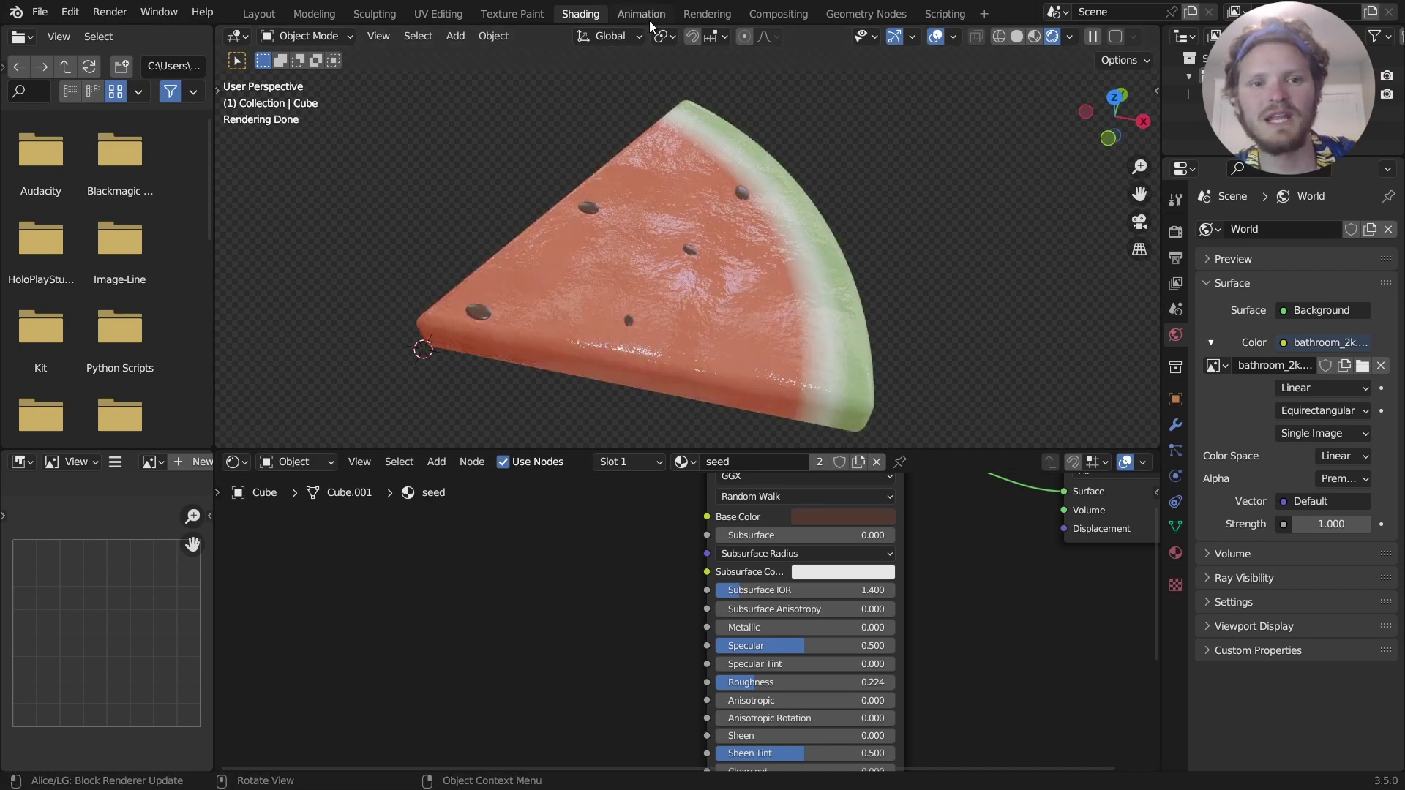
In the Geometry Nodes workspace, set Density Max of the Distribute Points on Faces node to 100.
left_click(866, 13)
scroll(544, 605, "down", 6)
middle_click_drag(357, 637, 601, 615)
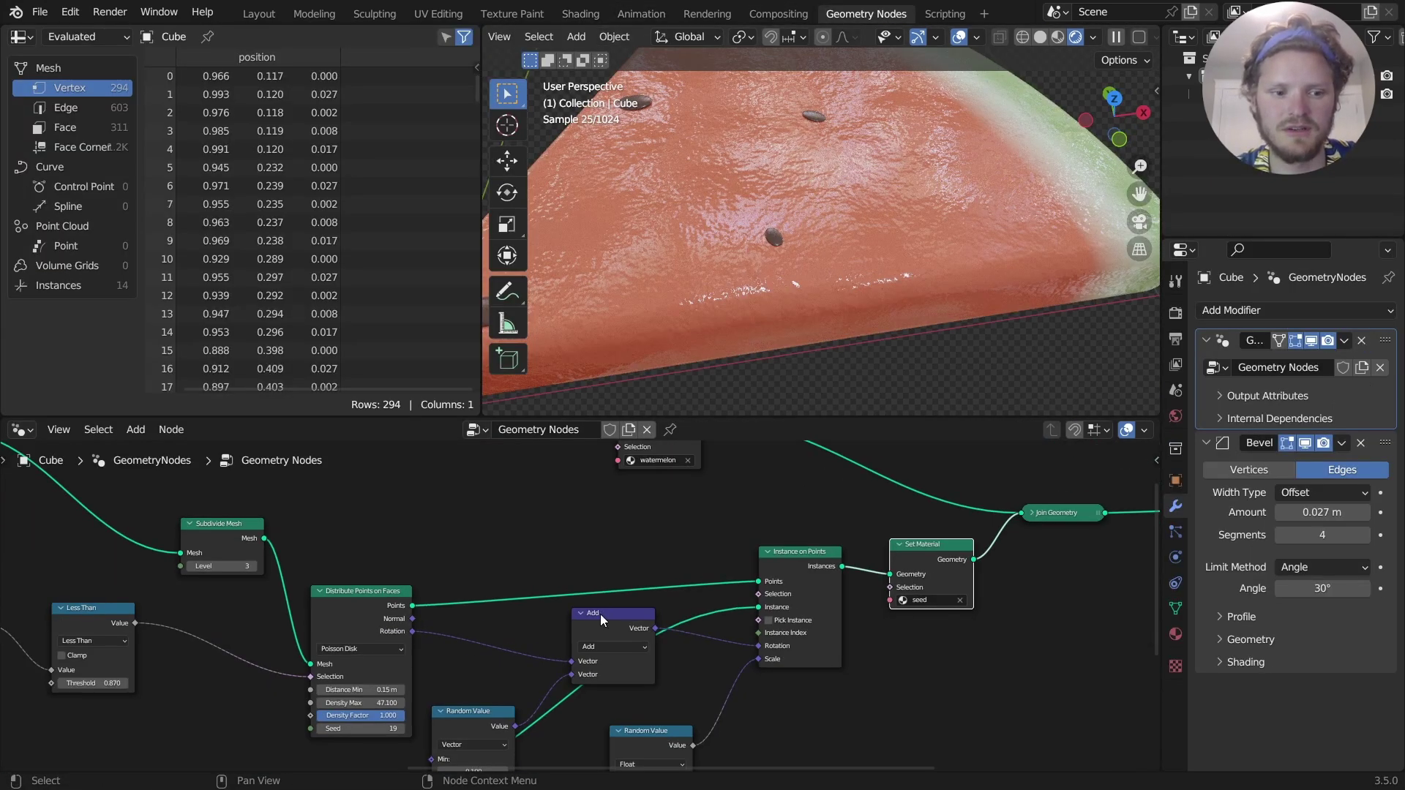
middle_click_drag(276, 666, 627, 632)
scroll(627, 632, "up", 10)
middle_click_drag(724, 633, 462, 551)
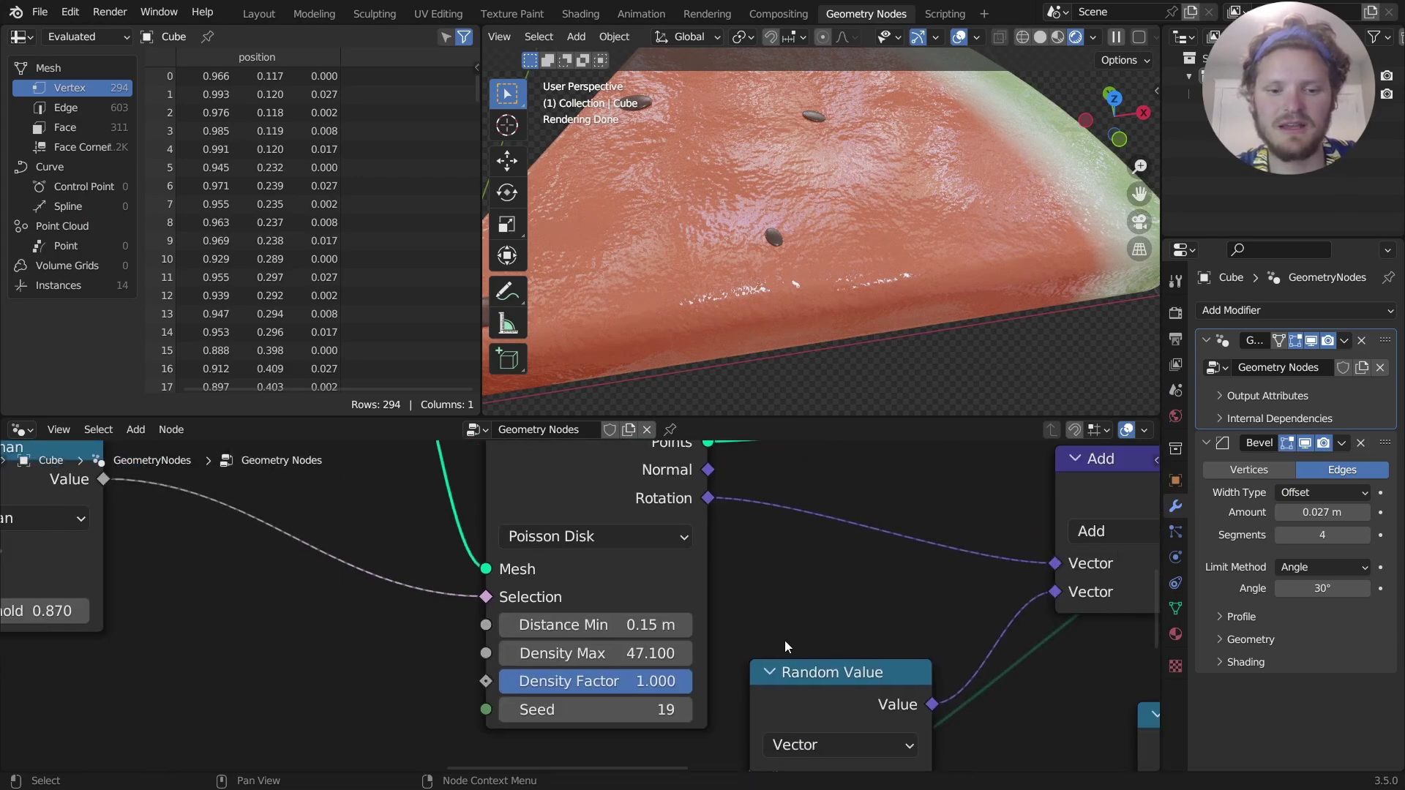
left_click(640, 655)
type("100000")
key("Return")
scroll(823, 306, "down", 3)
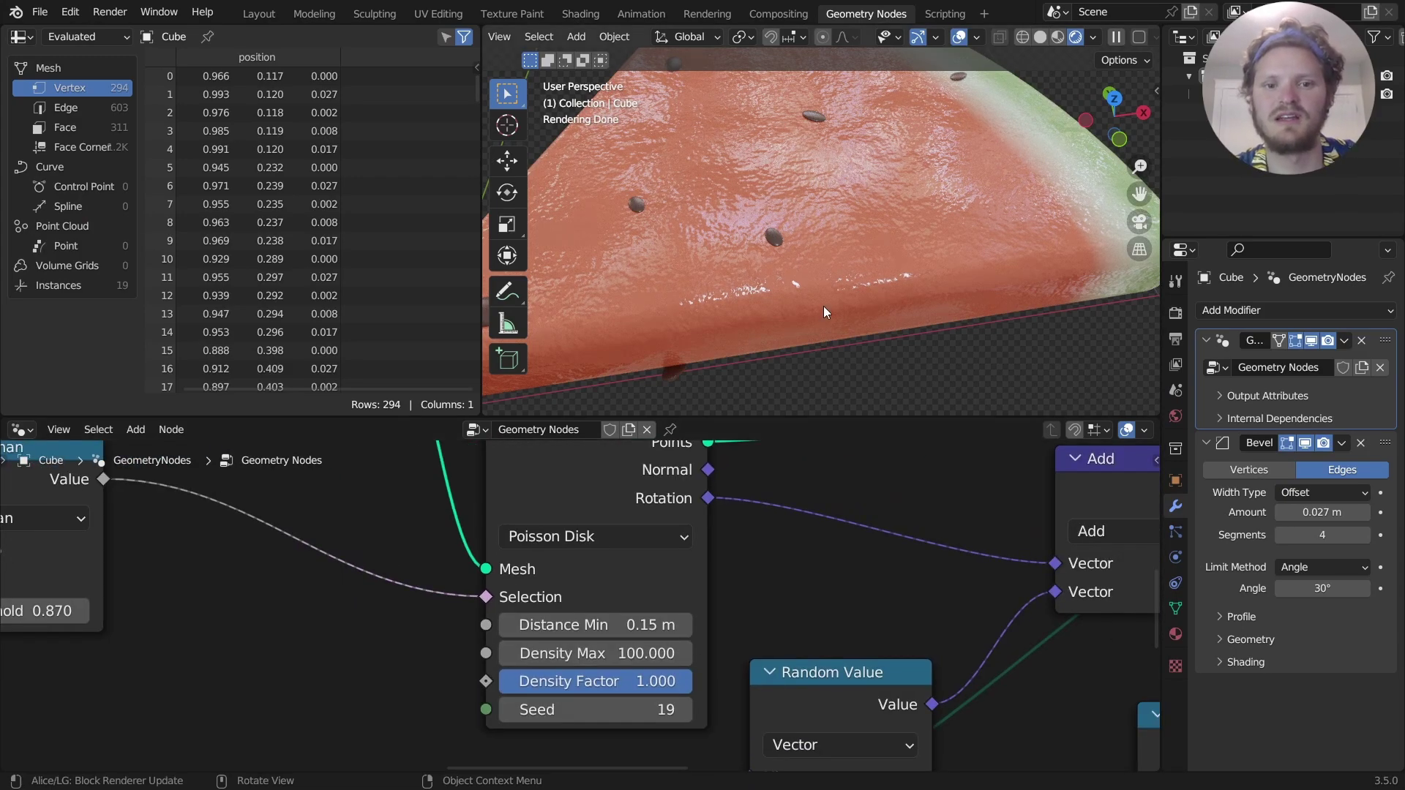
scroll(810, 288, "up", 3)
scroll(790, 314, "down", 3)
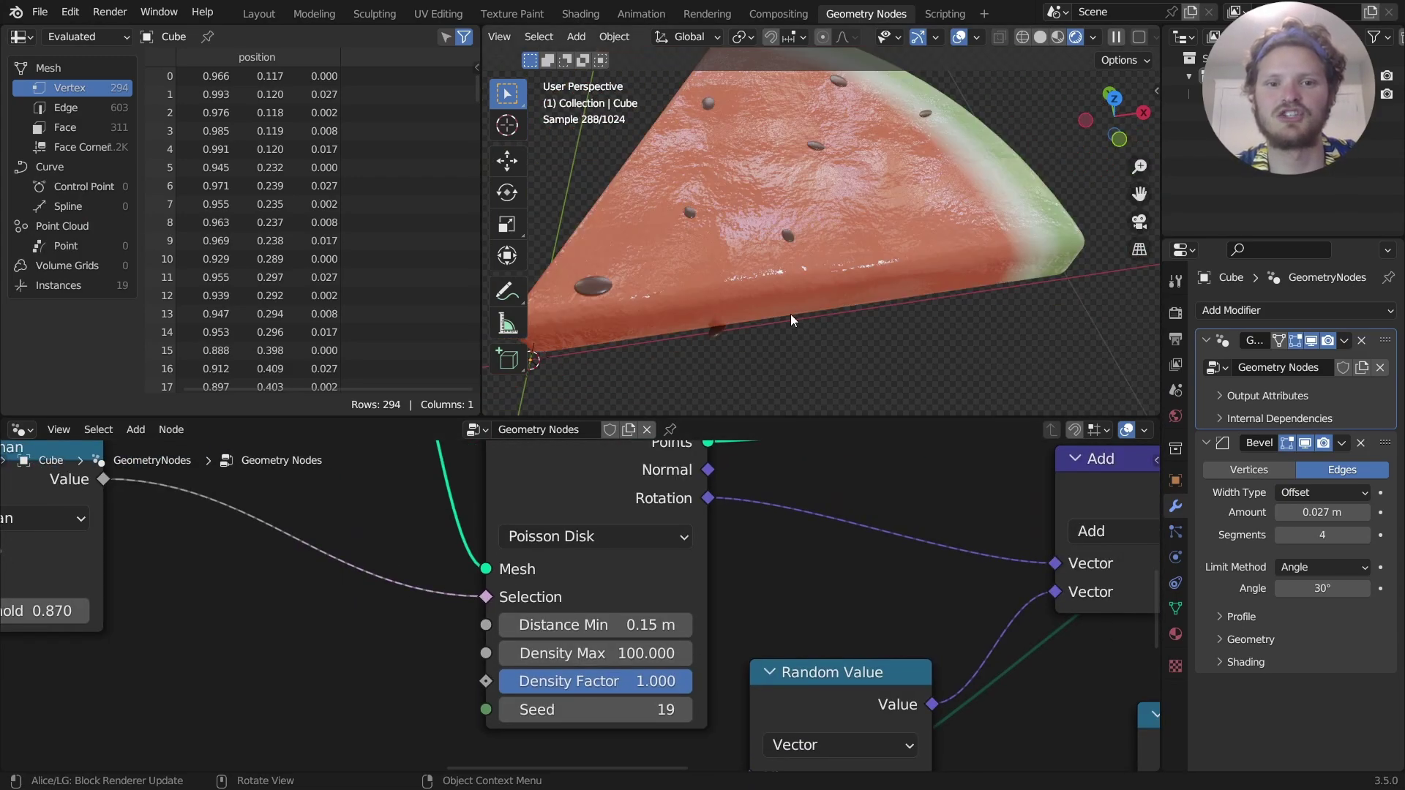
Try a Distance Min of 0.01 m for the seed distribution and undo it.
left_click(640, 623)
type(".01")
key("Return")
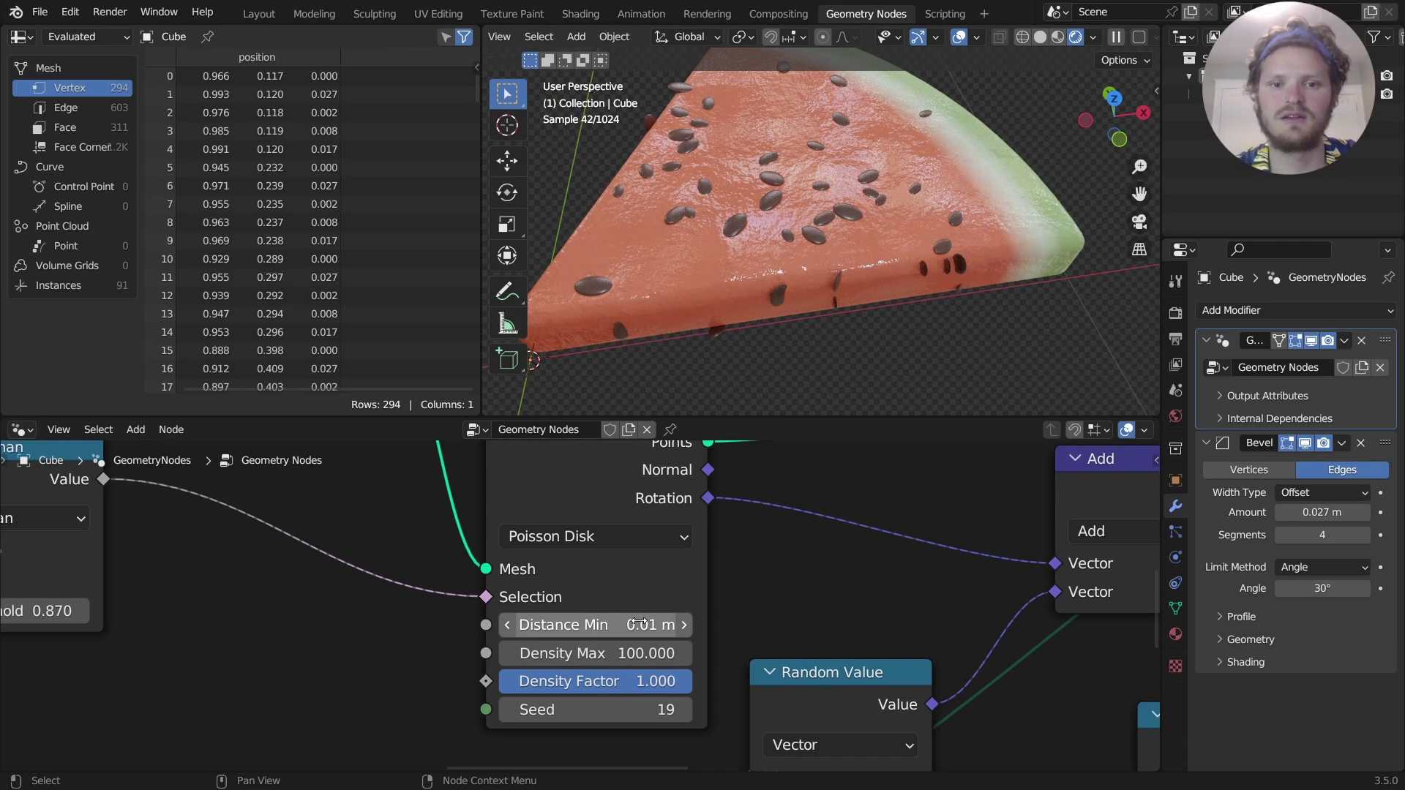
key("ctrl+z")
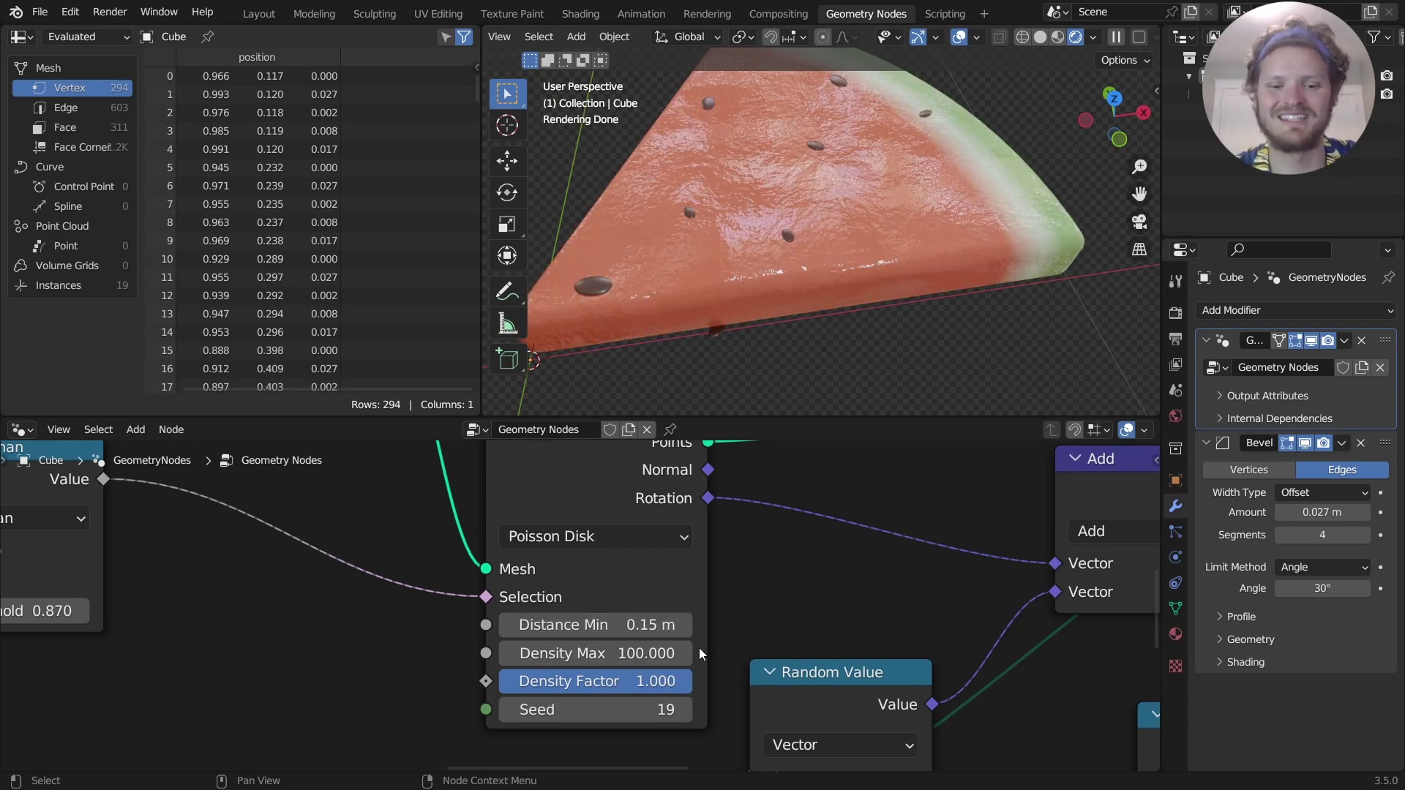
Set the Seed of the Distribute Points on Faces node to 21 and check the seed layout across the slice.
left_click(684, 709)
left_click(682, 710)
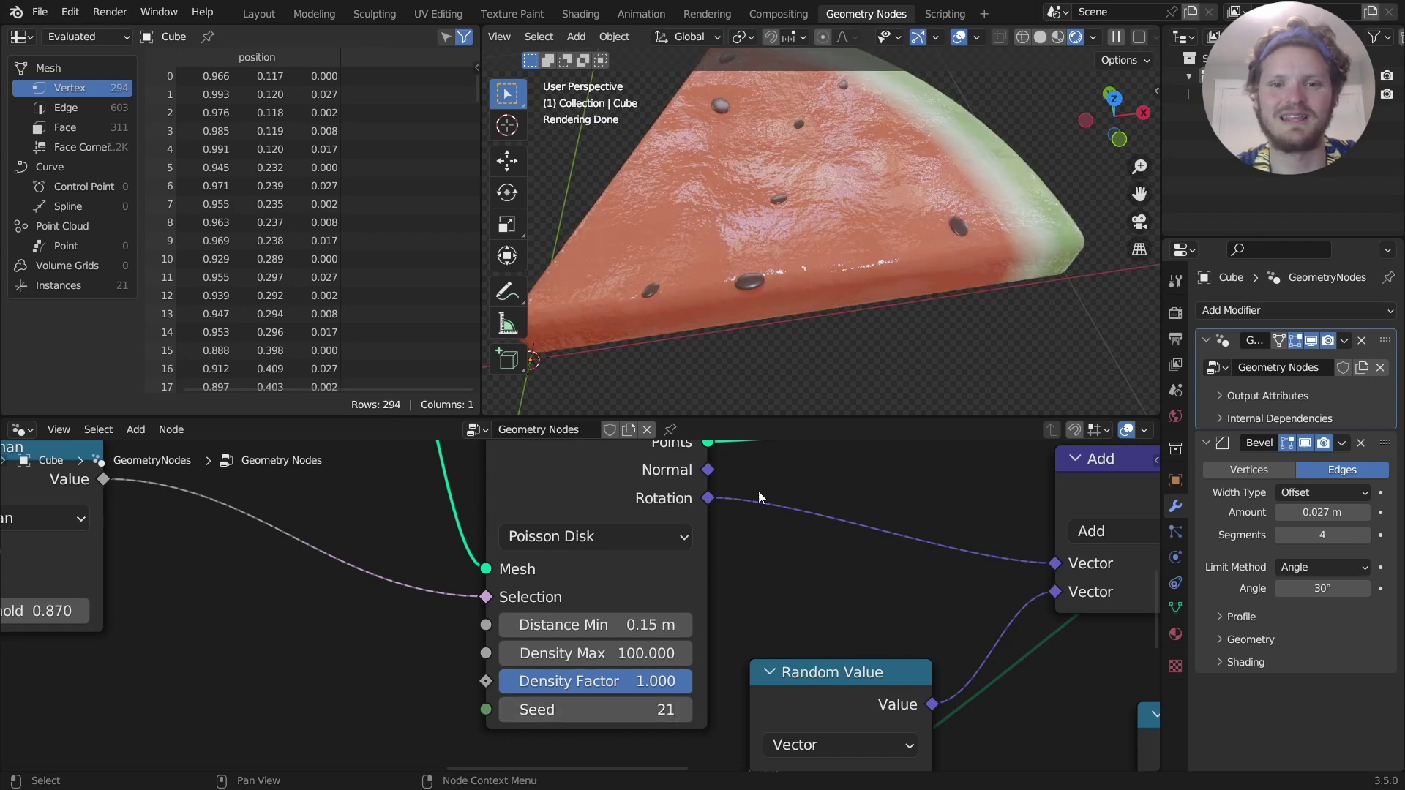
scroll(834, 222, "down", 6)
middle_click_drag(834, 222, 811, 295)
scroll(837, 222, "up", 2)
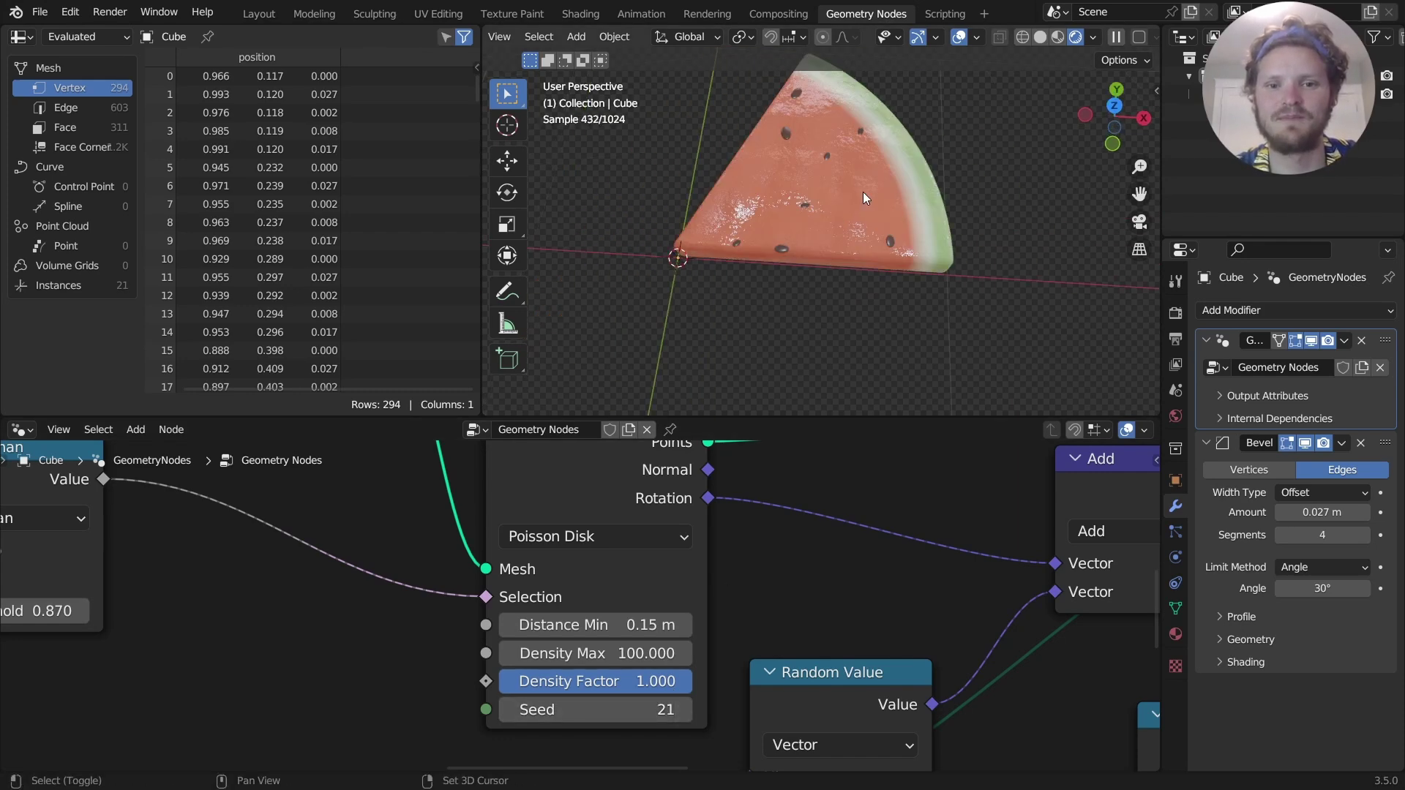
middle_click_drag(849, 217, 765, 136)
Switch to the Shading workspace and view the slice's top face.
left_click(594, 16)
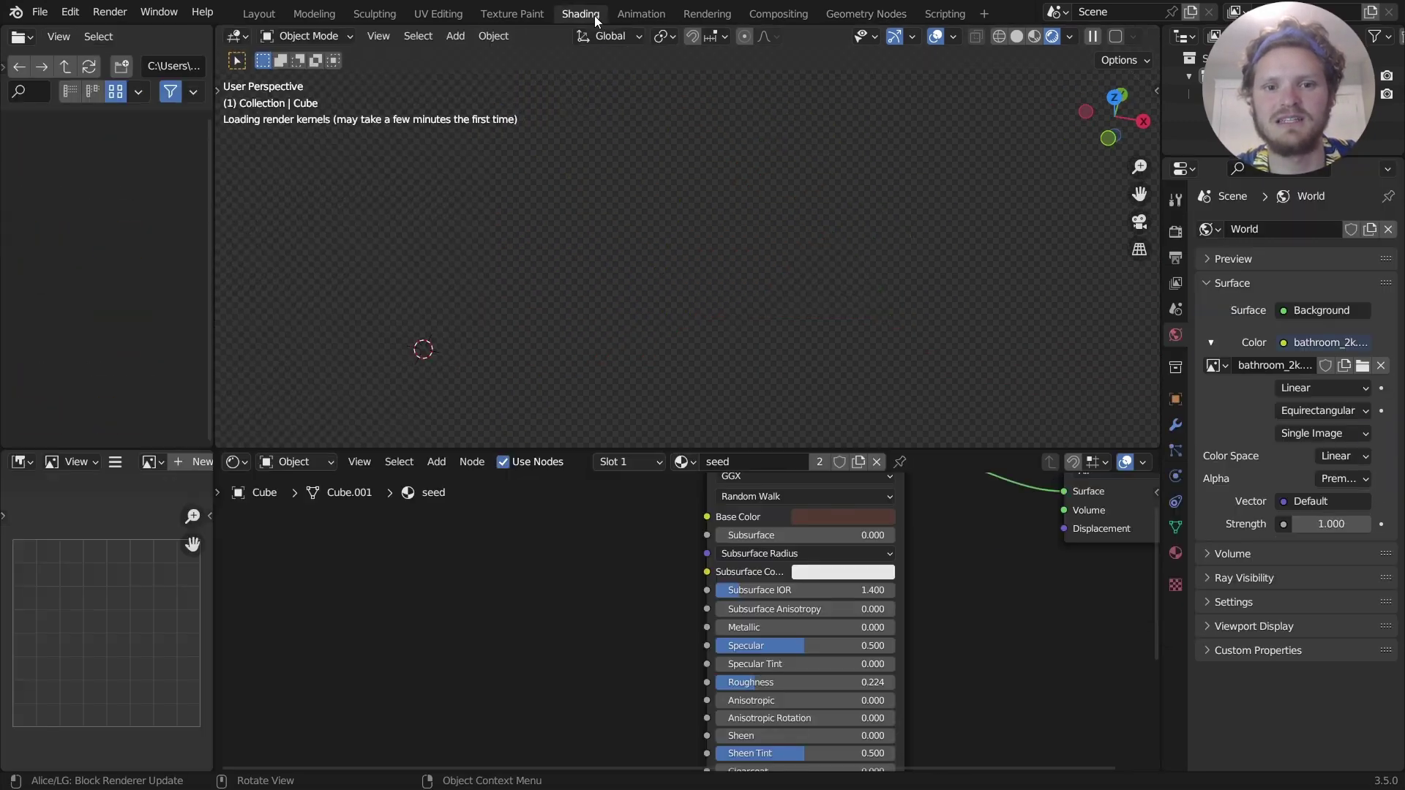
middle_click_drag(881, 241, 789, 275)
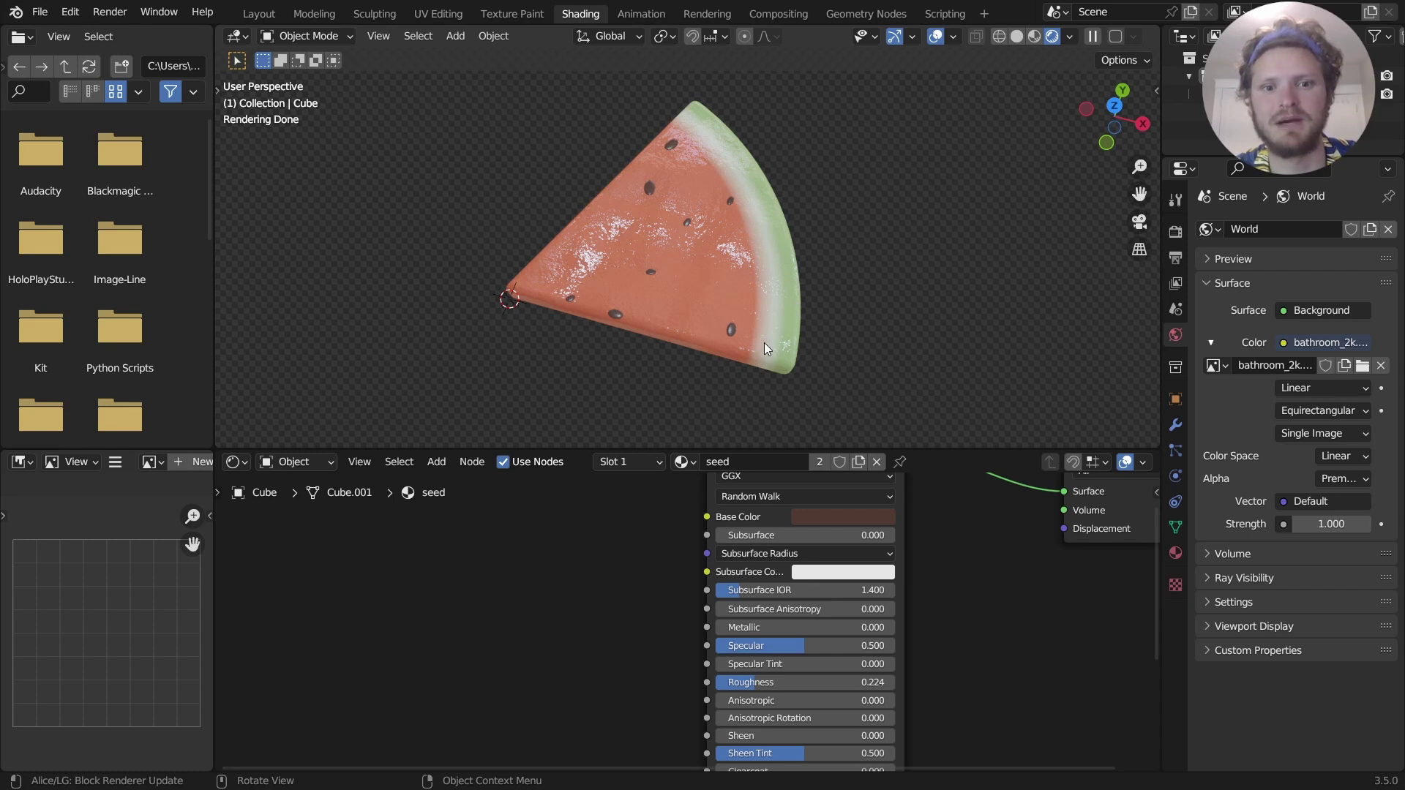
Sketch temporary annotation lines along the flesh, rind and outer edges of the slice and erase them.
left_click_drag(758, 344, 729, 160)
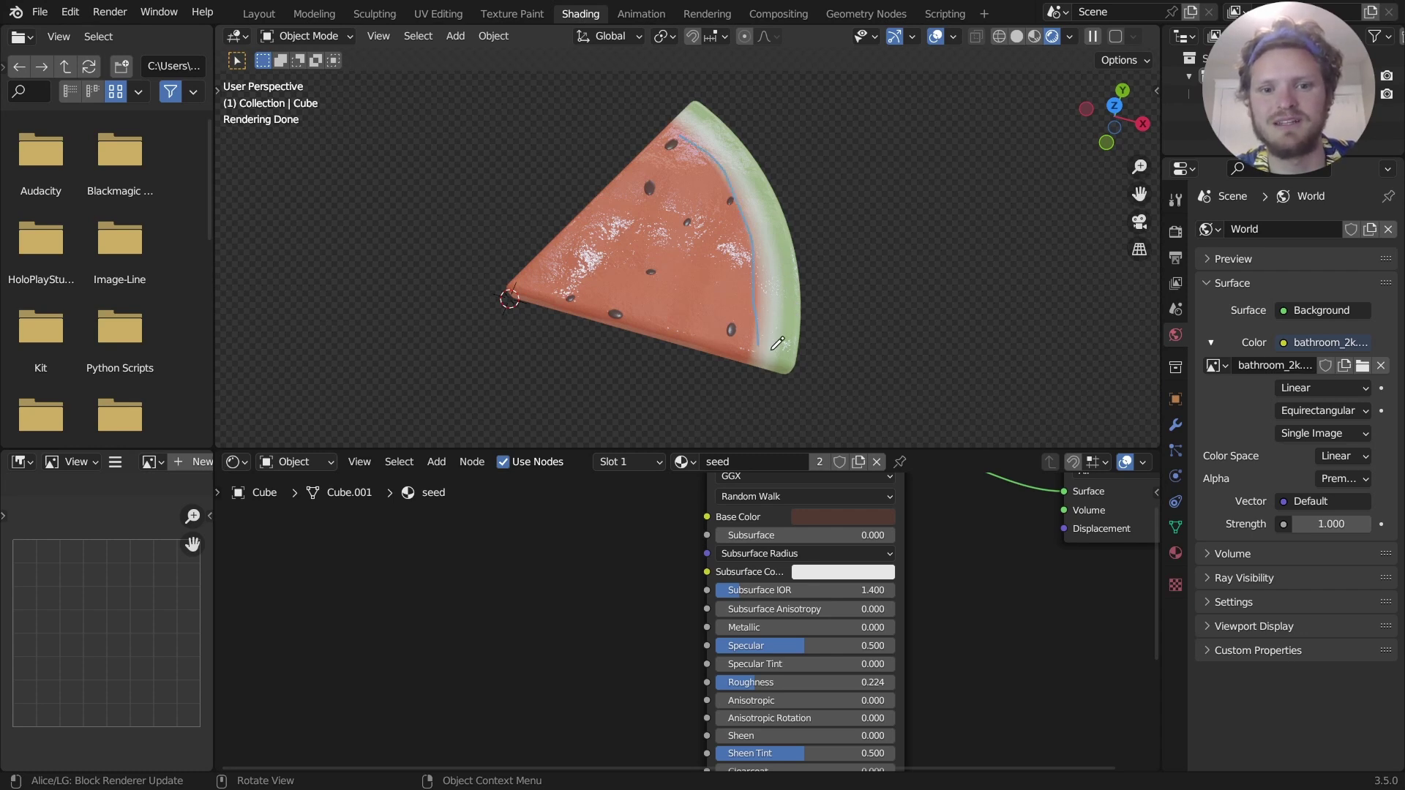
left_click_drag(771, 350, 714, 133)
right_click_drag(713, 136, 782, 154)
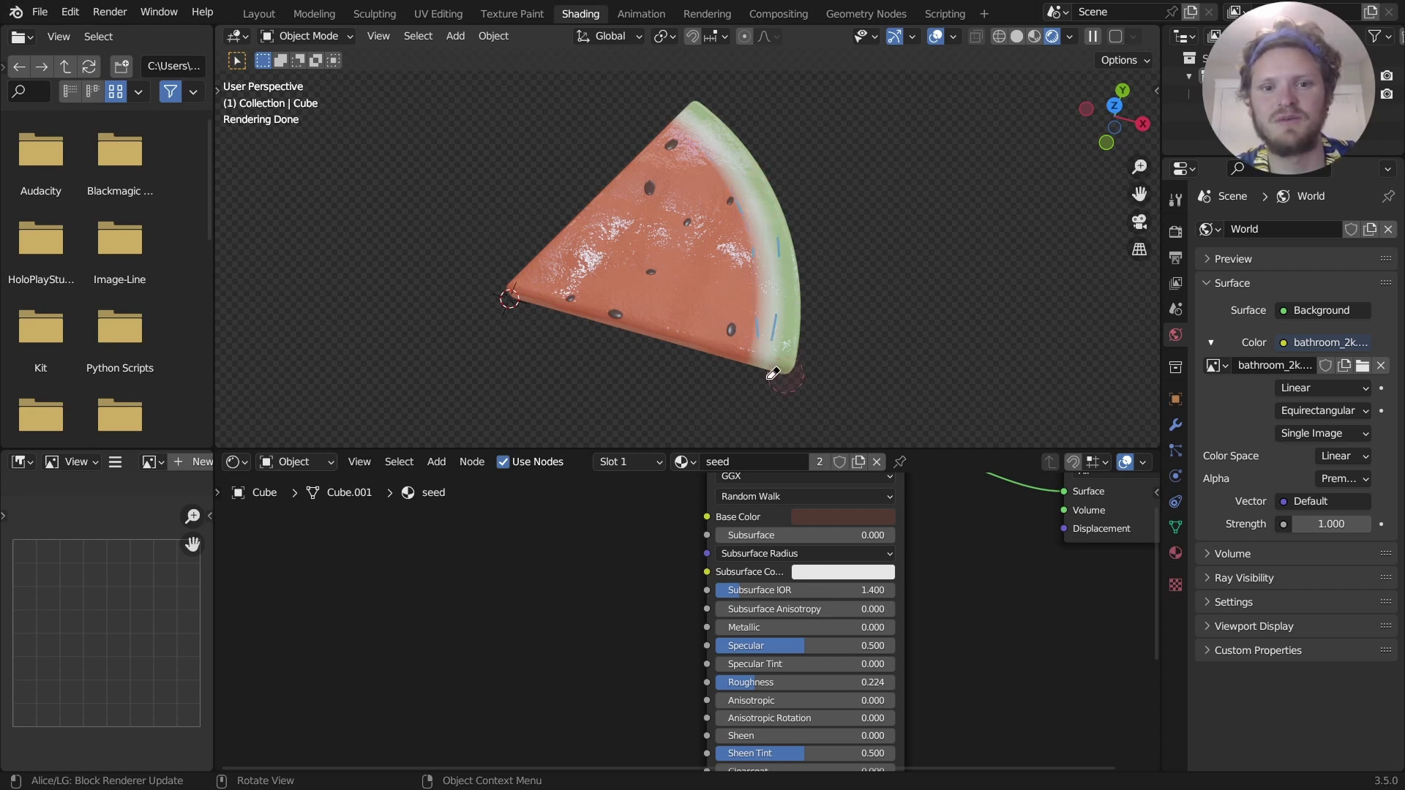
left_click_drag(773, 374, 914, 234, "ctrl")
left_click_drag(788, 371, 770, 164)
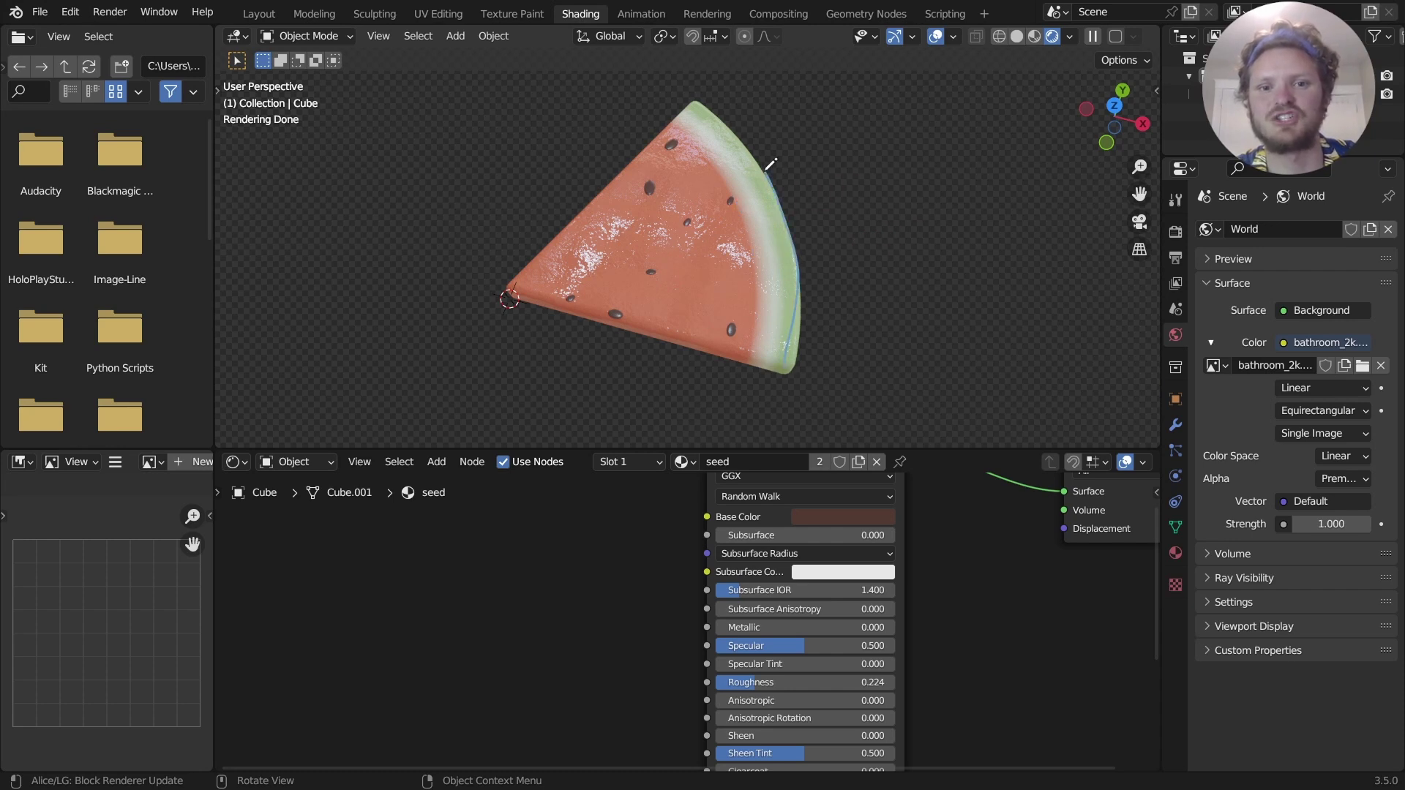
left_click_drag(705, 129, 790, 380, "ctrl")
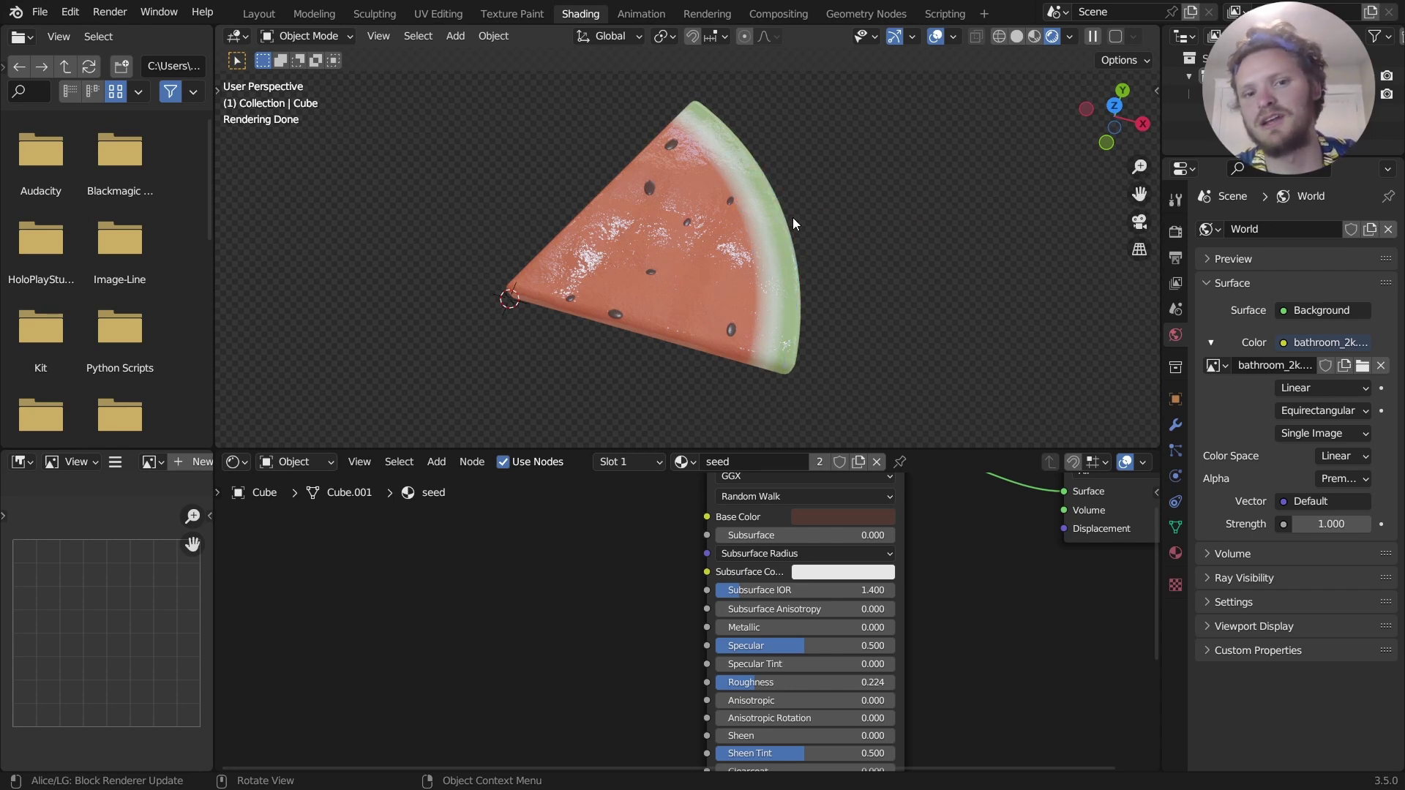
Show the watermelon material's nodes and move the Texture Coordinate node away to make room before the reroute point.
left_click(684, 470)
left_click(732, 508)
scroll(453, 609, "down", 5)
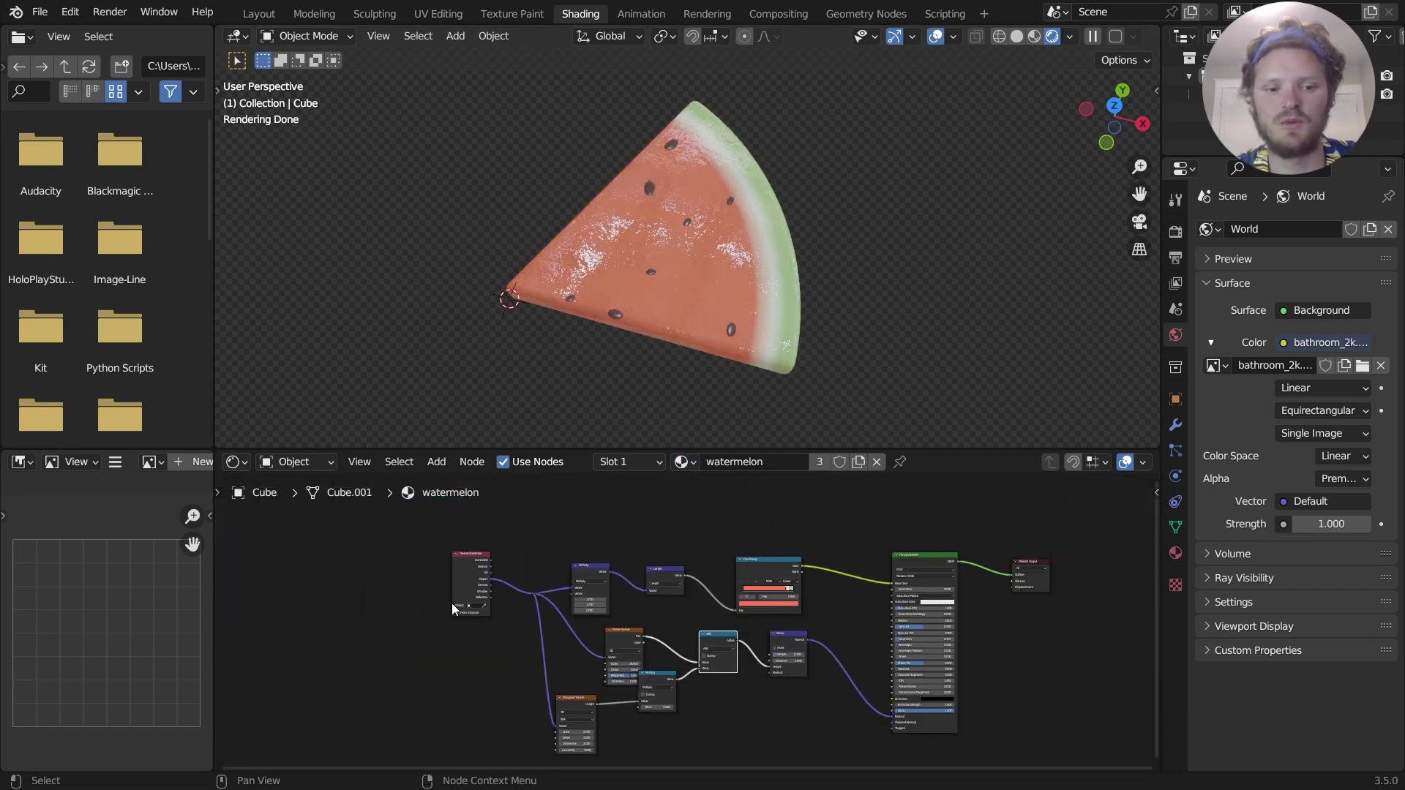
middle_click_drag(452, 610, 715, 618)
scroll(715, 617, "up", 5)
left_click(764, 578)
key("g")
left_click(521, 577)
scroll(469, 567, "up", 7)
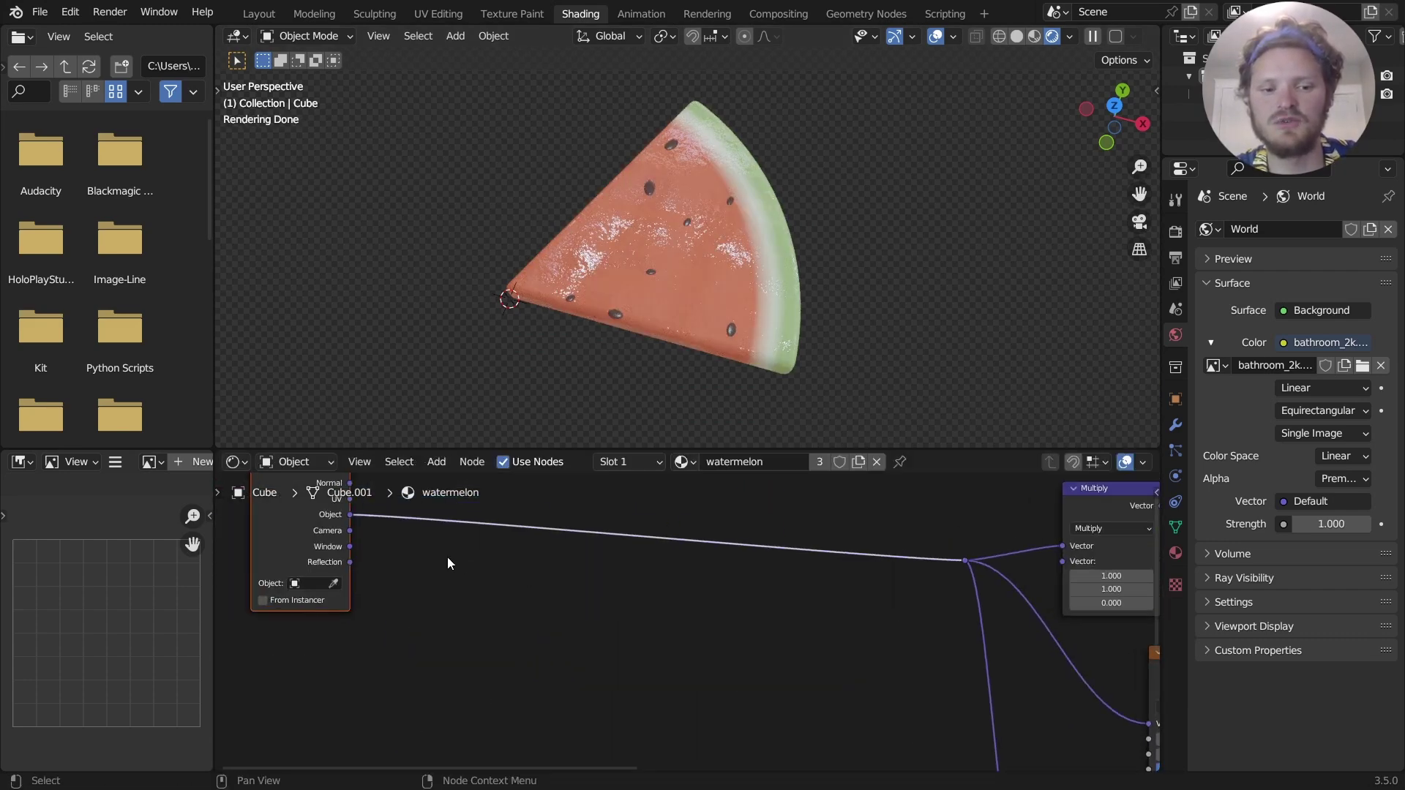
middle_click_drag(448, 558, 710, 615)
scroll(812, 594, "down", 8)
middle_click_drag(1023, 618, 678, 579)
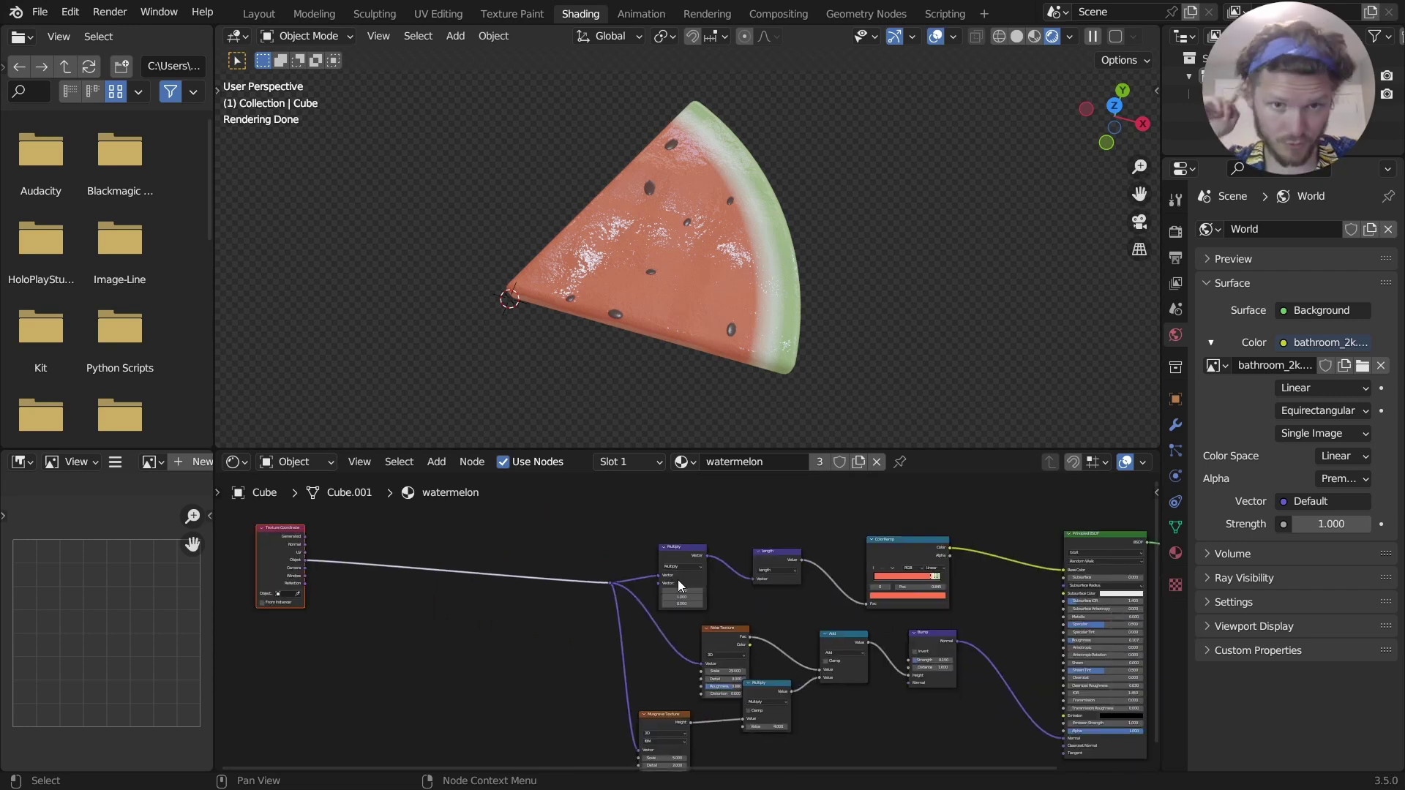
Draw a temporary annotation between the Texture Coordinate and Multiply nodes and erase it.
scroll(502, 679, "up", 6)
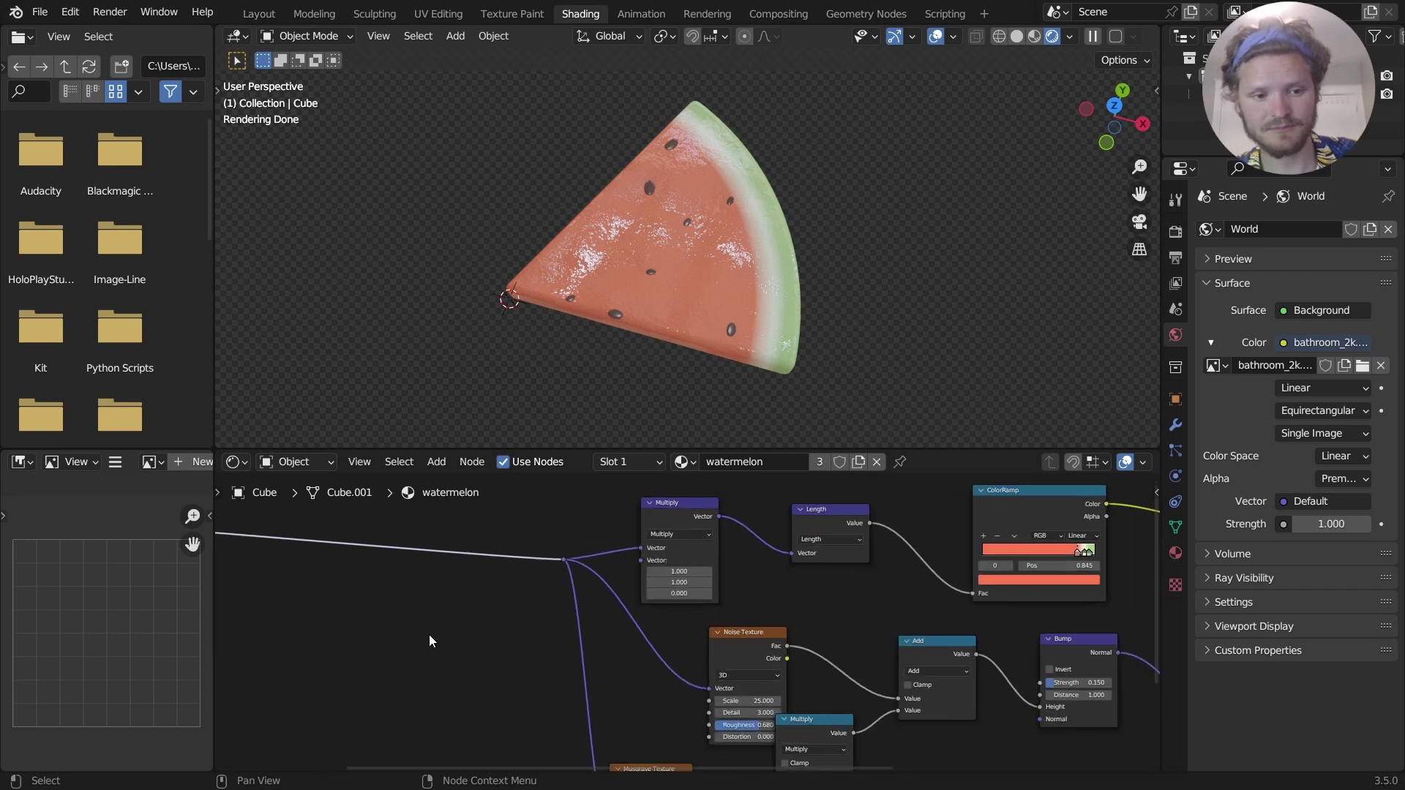
middle_click_drag(354, 586, 657, 614)
left_click(624, 605)
mouse_move(623, 606)
left_mouse_down()
mouse_move(577, 583)
mouse_move(641, 603)
left_mouse_up()
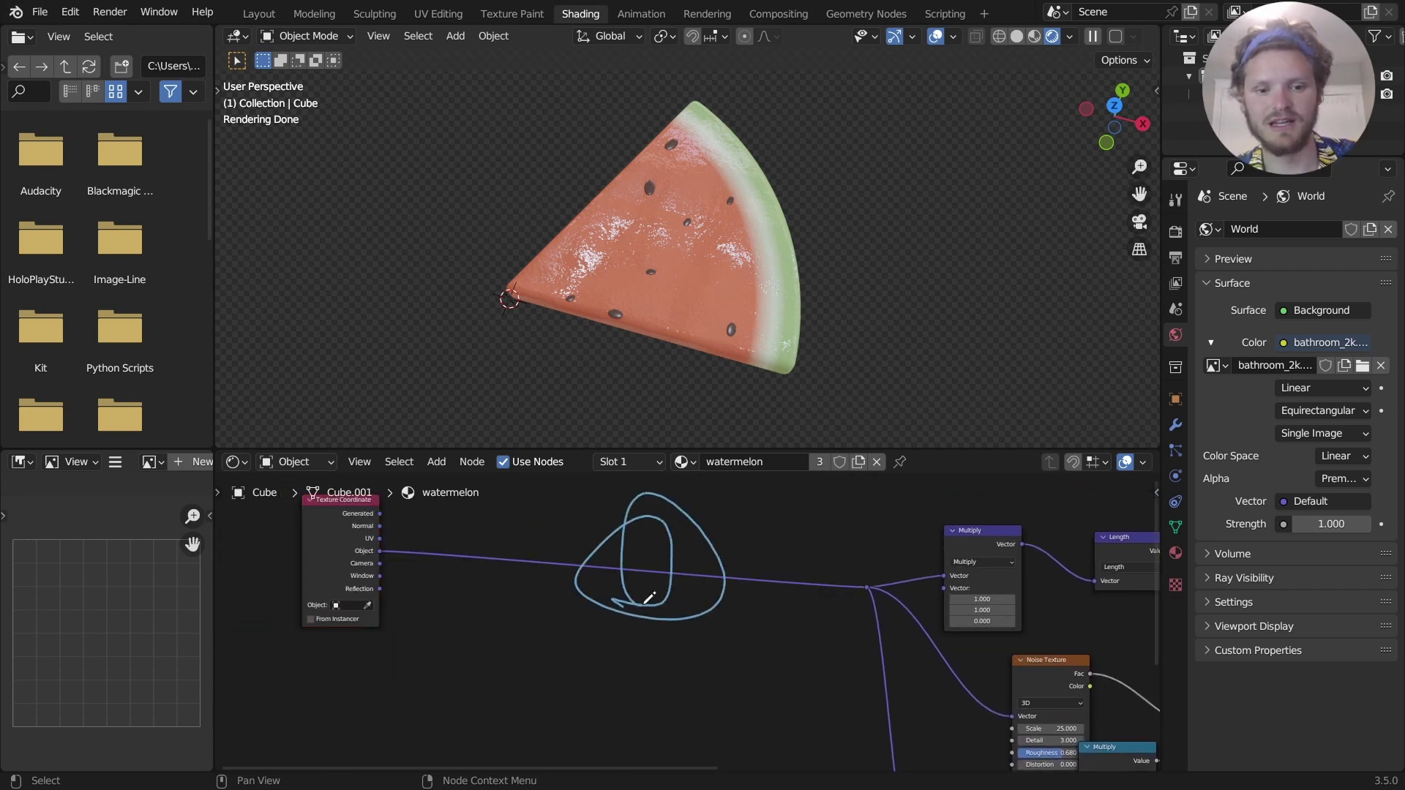
mouse_move(641, 603)
right_mouse_down()
mouse_move(703, 615)
mouse_move(559, 577)
mouse_move(704, 496)
mouse_move(638, 502)
right_mouse_up()
scroll(673, 560, "down", 6)
middle_click_drag(1031, 597, 673, 595)
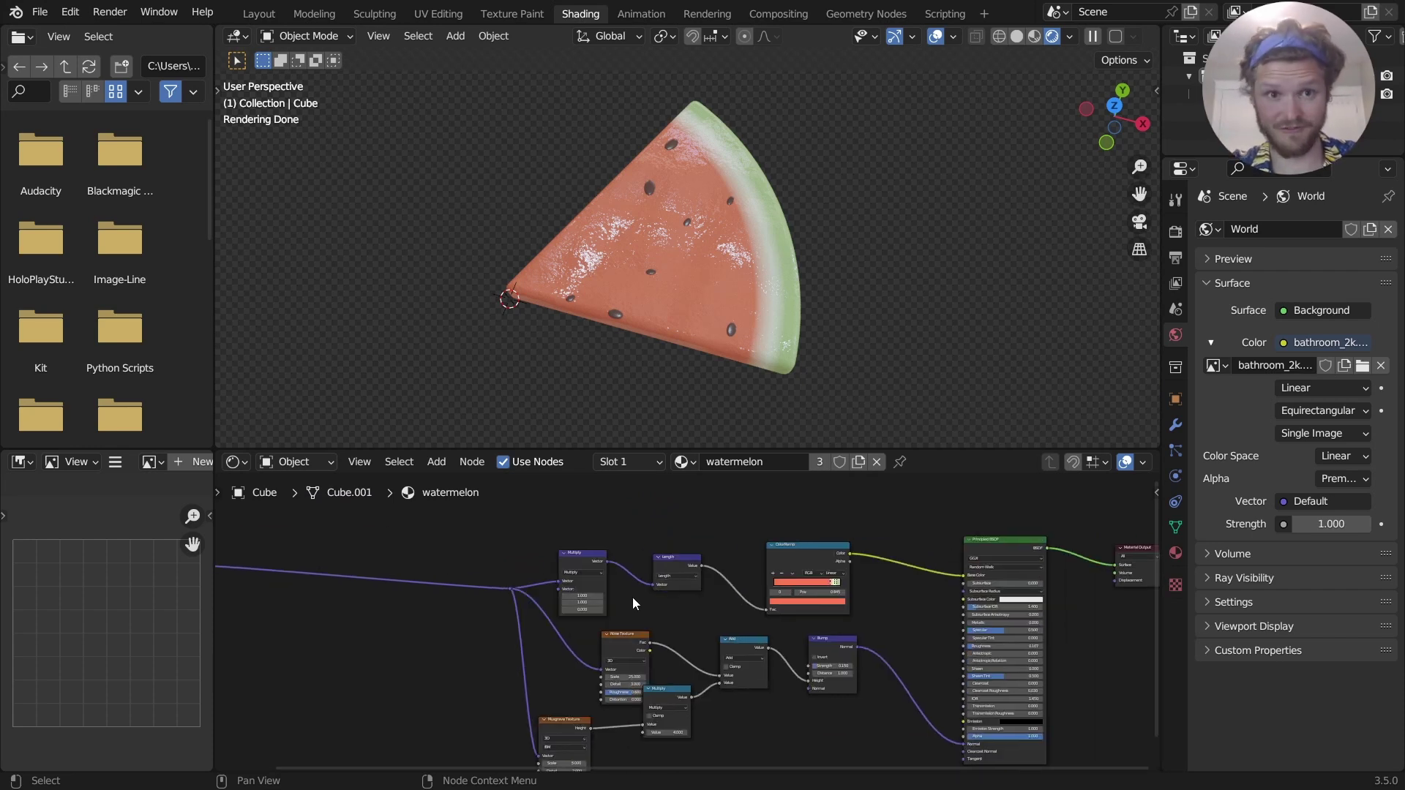
Add a Noise Texture beside the Texture Coordinate node and feed its Vector from the Object coordinates.
middle_click_drag(517, 559, 885, 542)
scroll(584, 587, "up", 9)
key("shift+a")
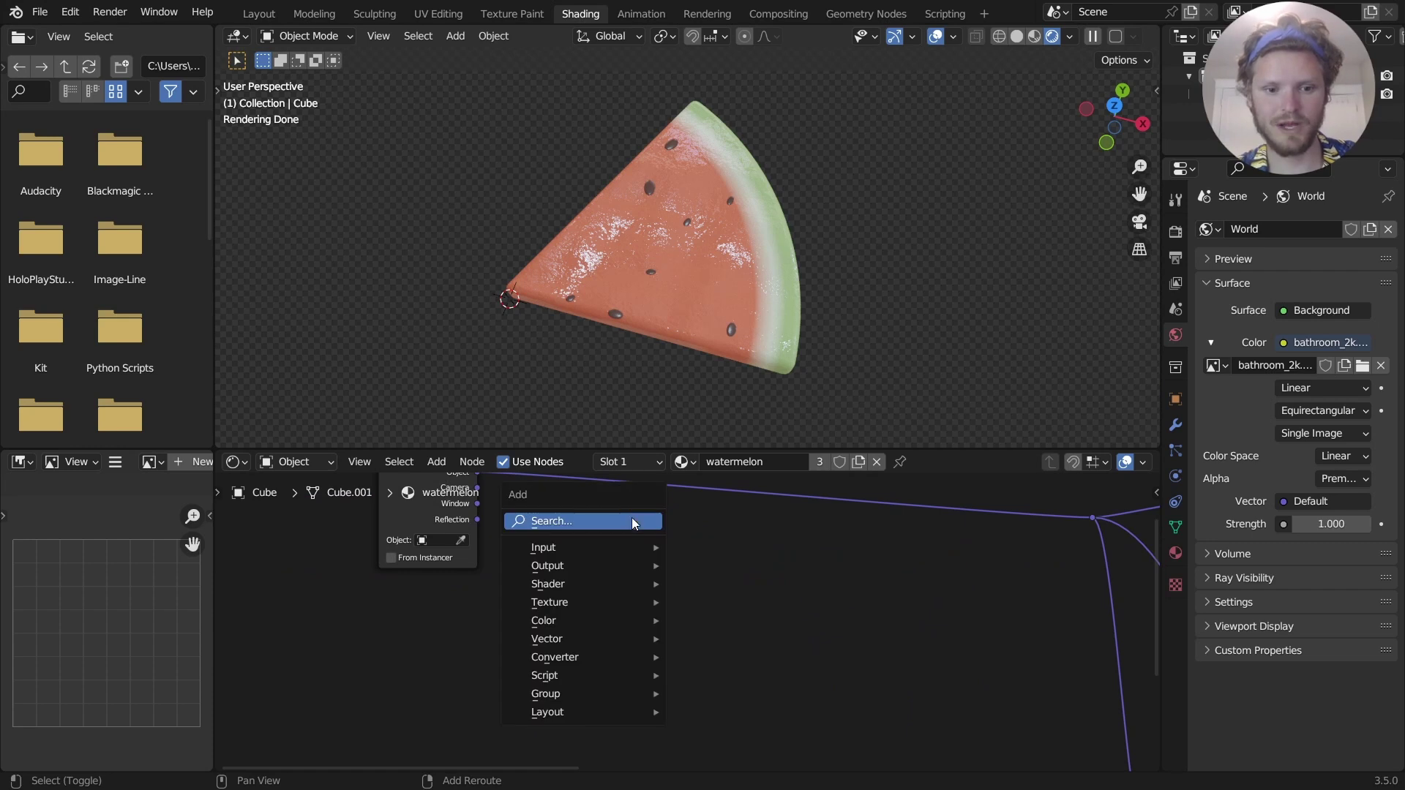
left_click(633, 523)
type("noise")
key("Return")
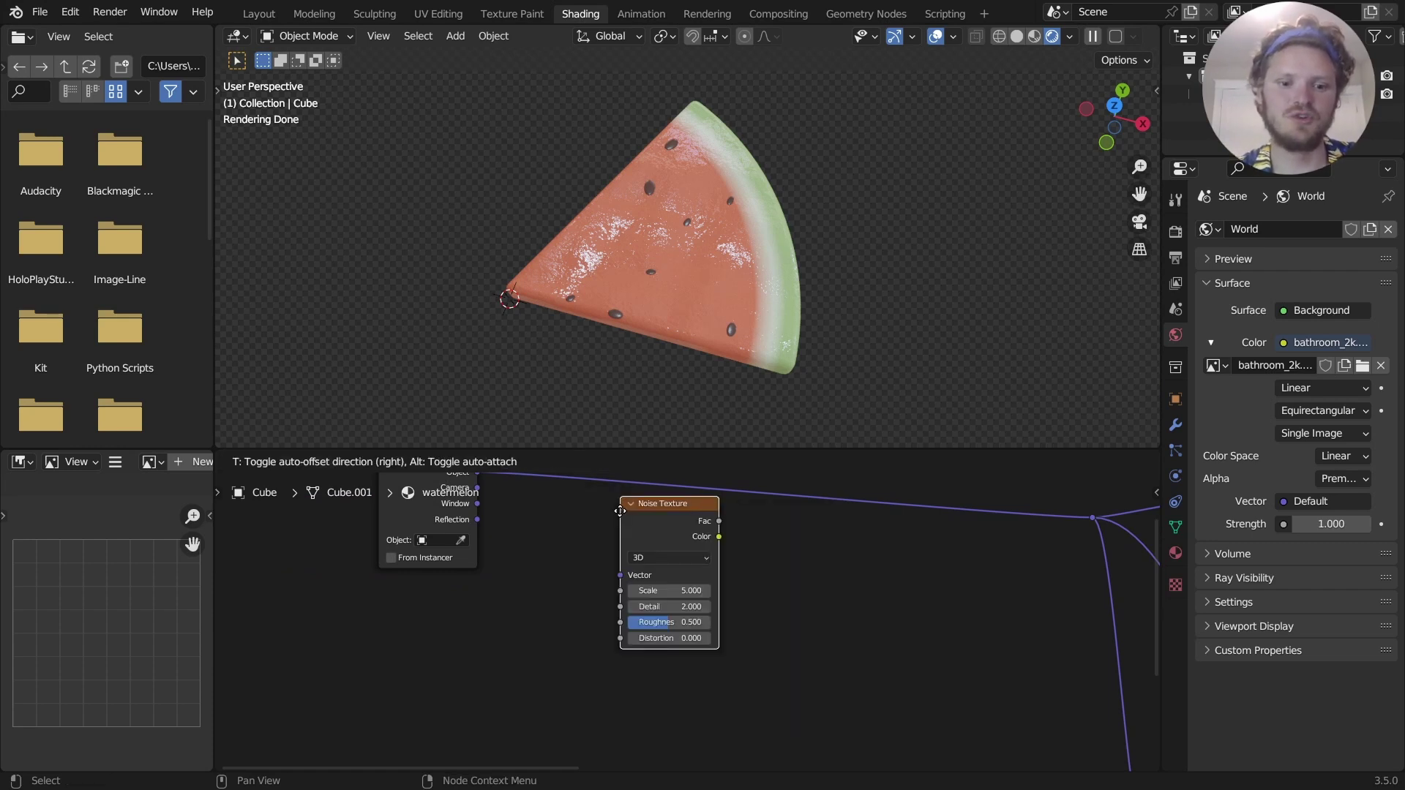
left_click(528, 513)
middle_click_drag(528, 513, 585, 568)
left_click_drag(532, 527, 592, 644)
Insert a Mix node set to Color between the Object coordinates and the reroute point, with the noise Color connected to input B.
middle_click_drag(692, 601, 465, 616)
key("shift+a")
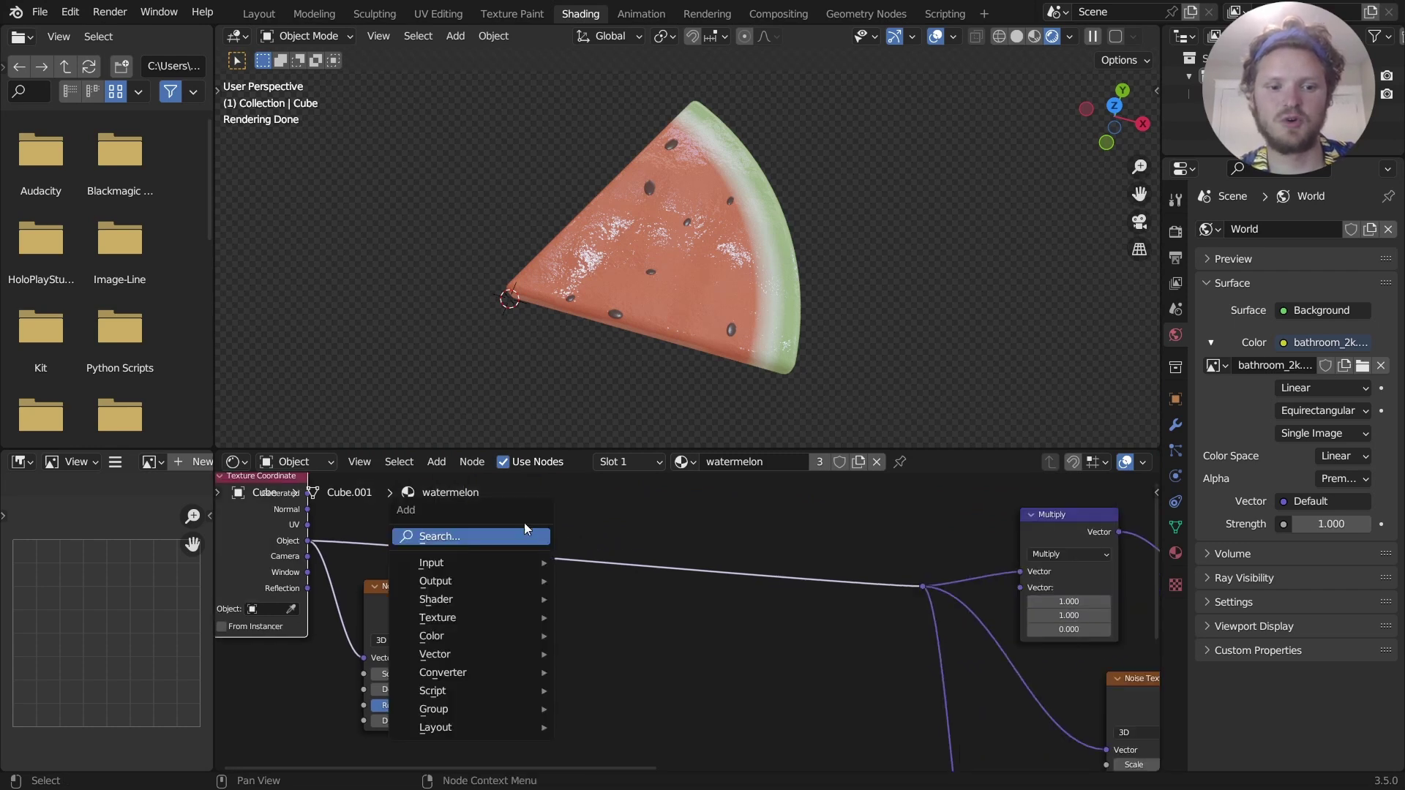
left_click(527, 534)
type("mix")
key("Return")
left_click(605, 633)
left_click(608, 634)
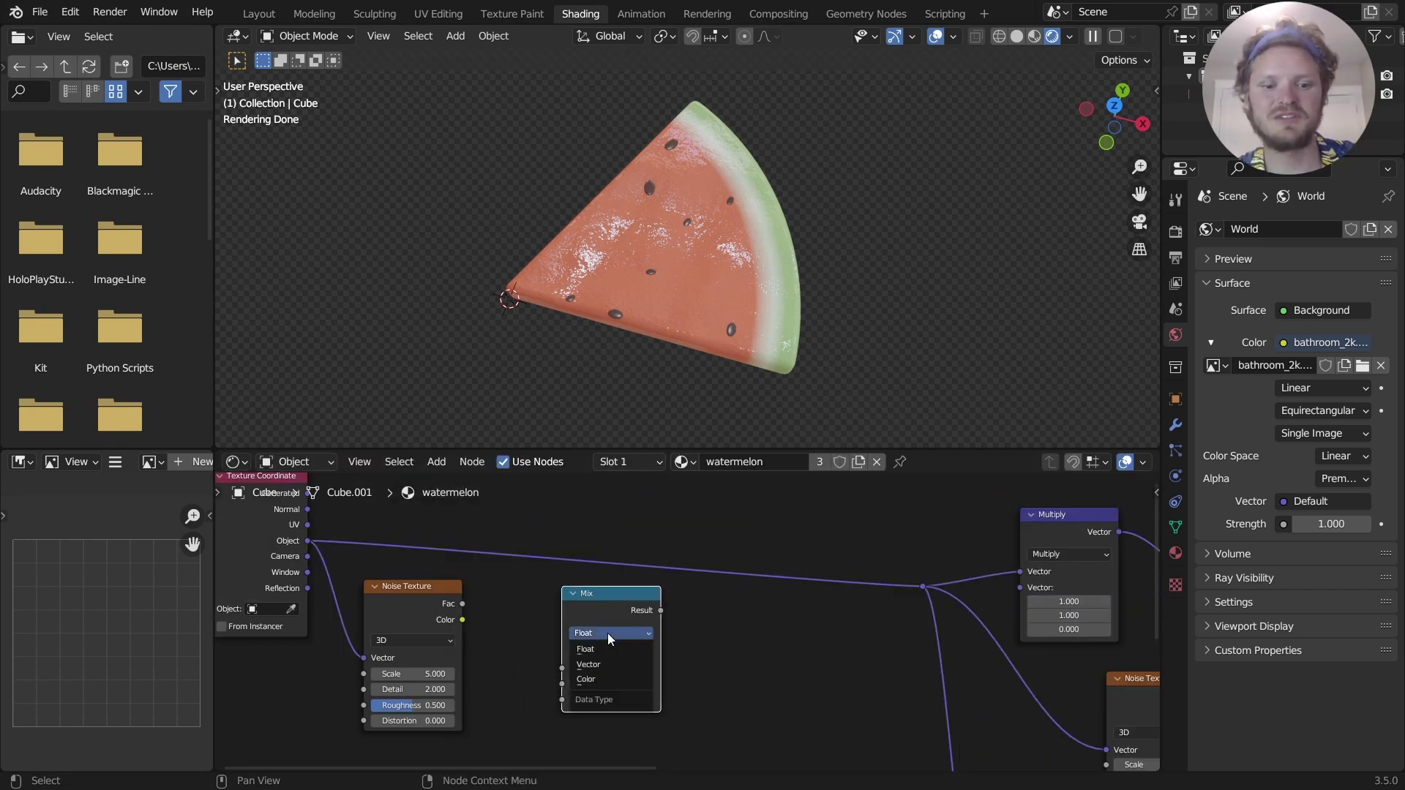
left_click(607, 678)
left_click_drag(605, 605, 644, 548)
left_click_drag(462, 620, 601, 676)
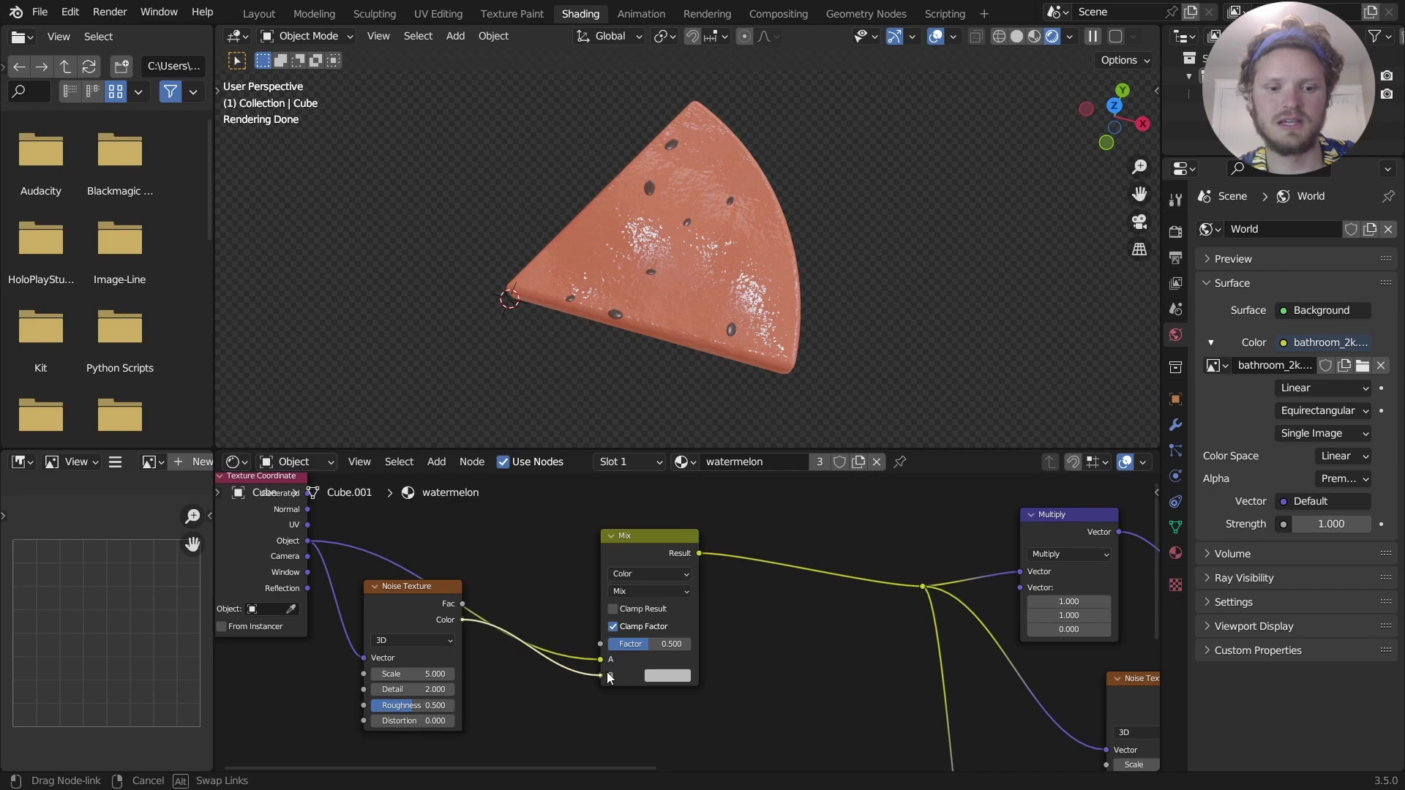
left_click_drag(404, 598, 403, 637)
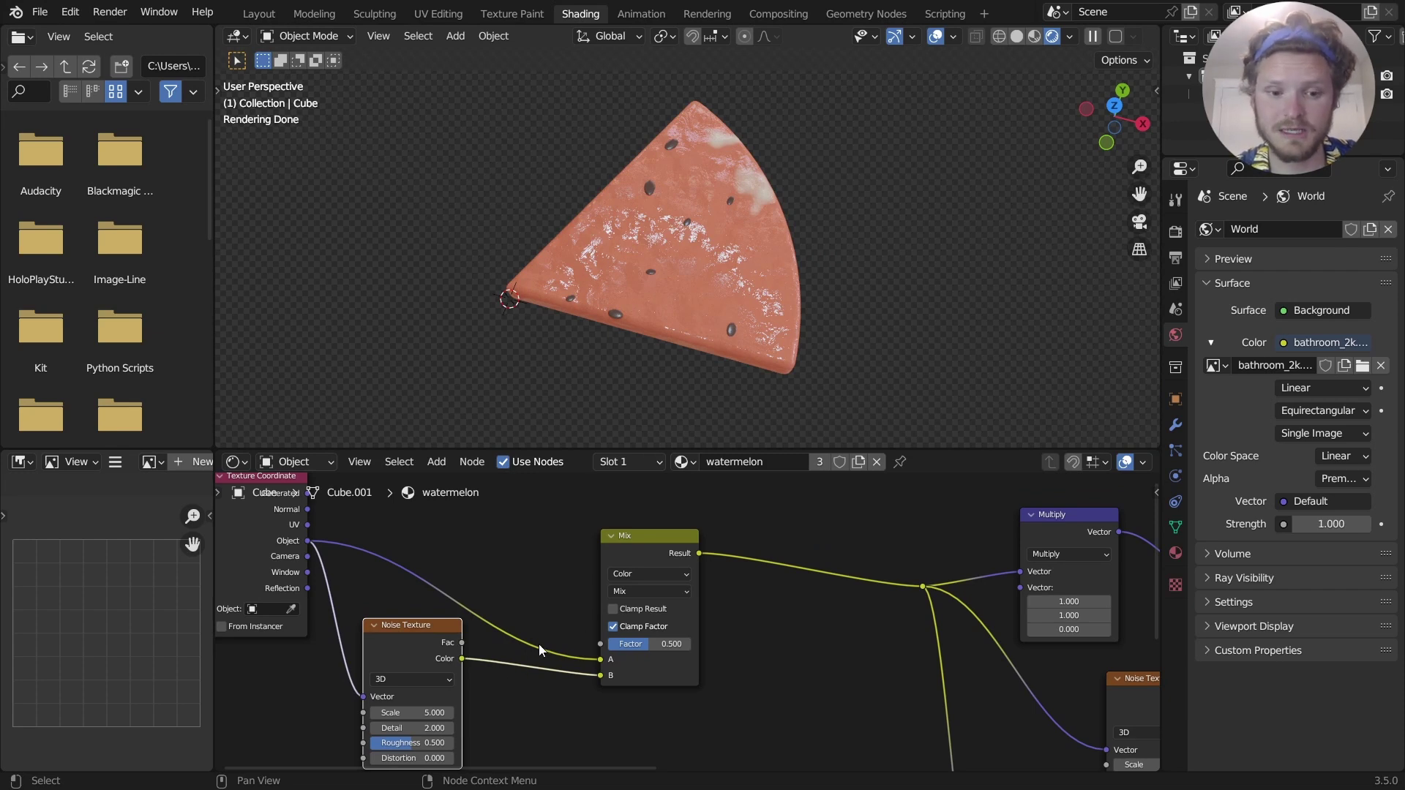
Set the Mix node's blending mode to Linear Light with a Factor of 0.060.
left_click(656, 589)
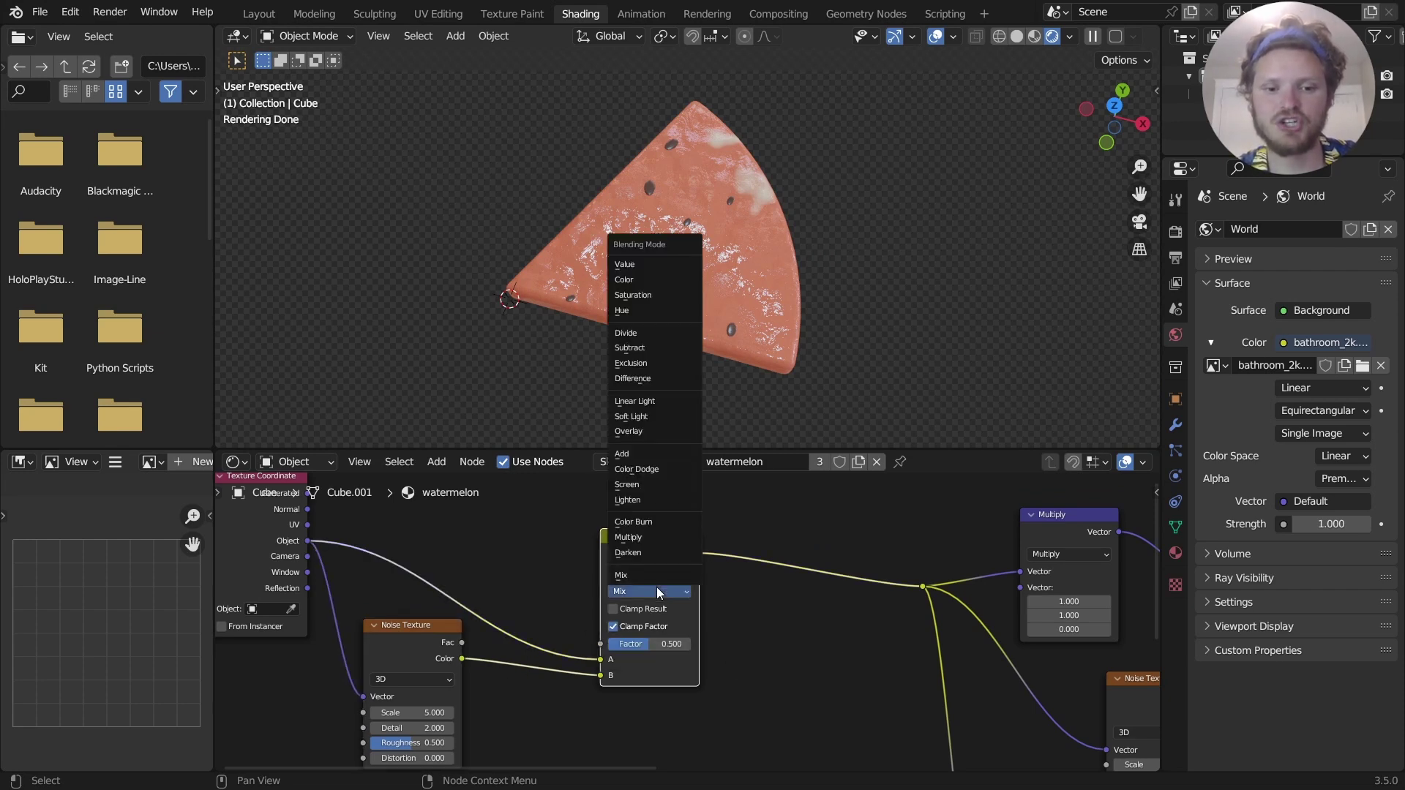
left_click(663, 403)
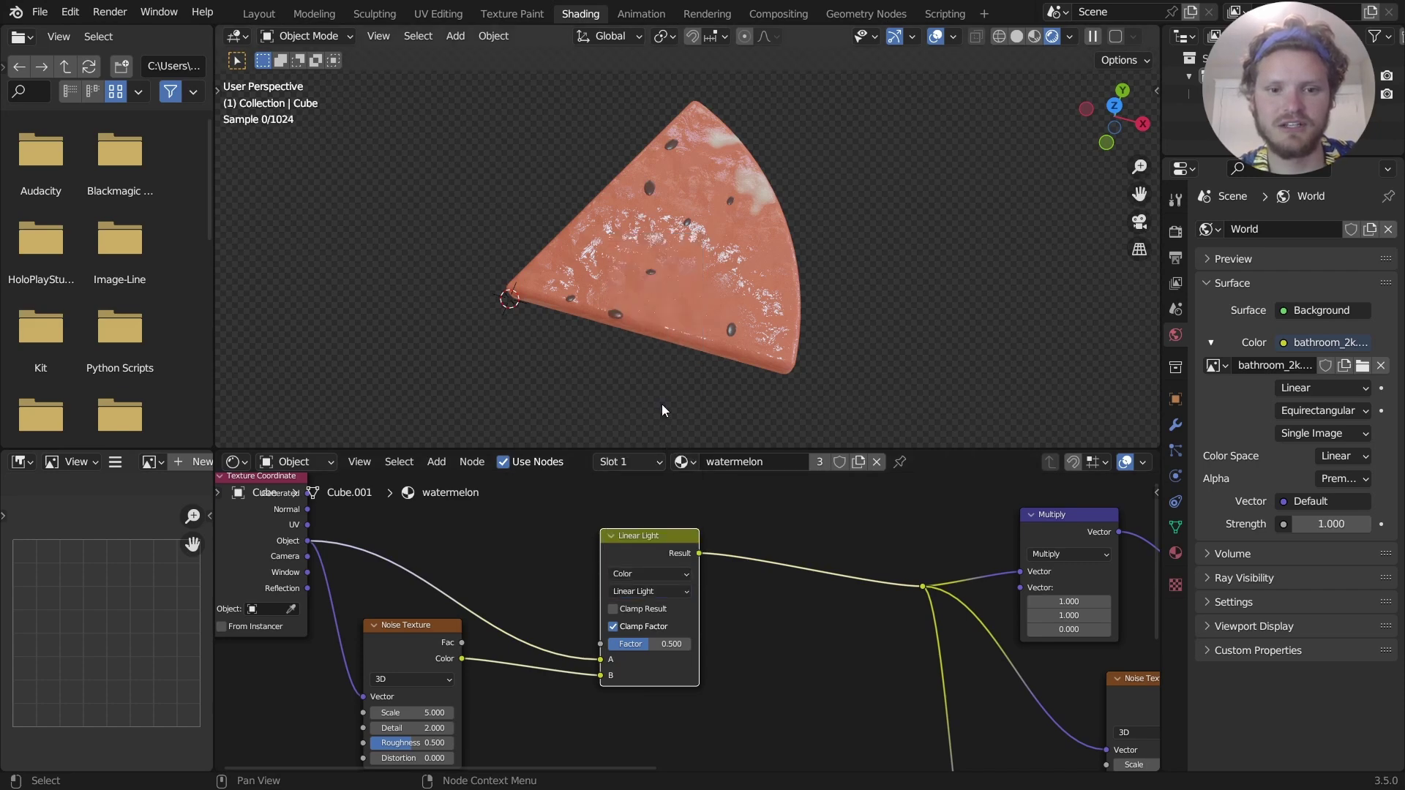
scroll(658, 661, "up", 1)
mouse_move(639, 649)
left_mouse_down()
mouse_move(587, 649)
mouse_move(616, 652)
left_mouse_up()
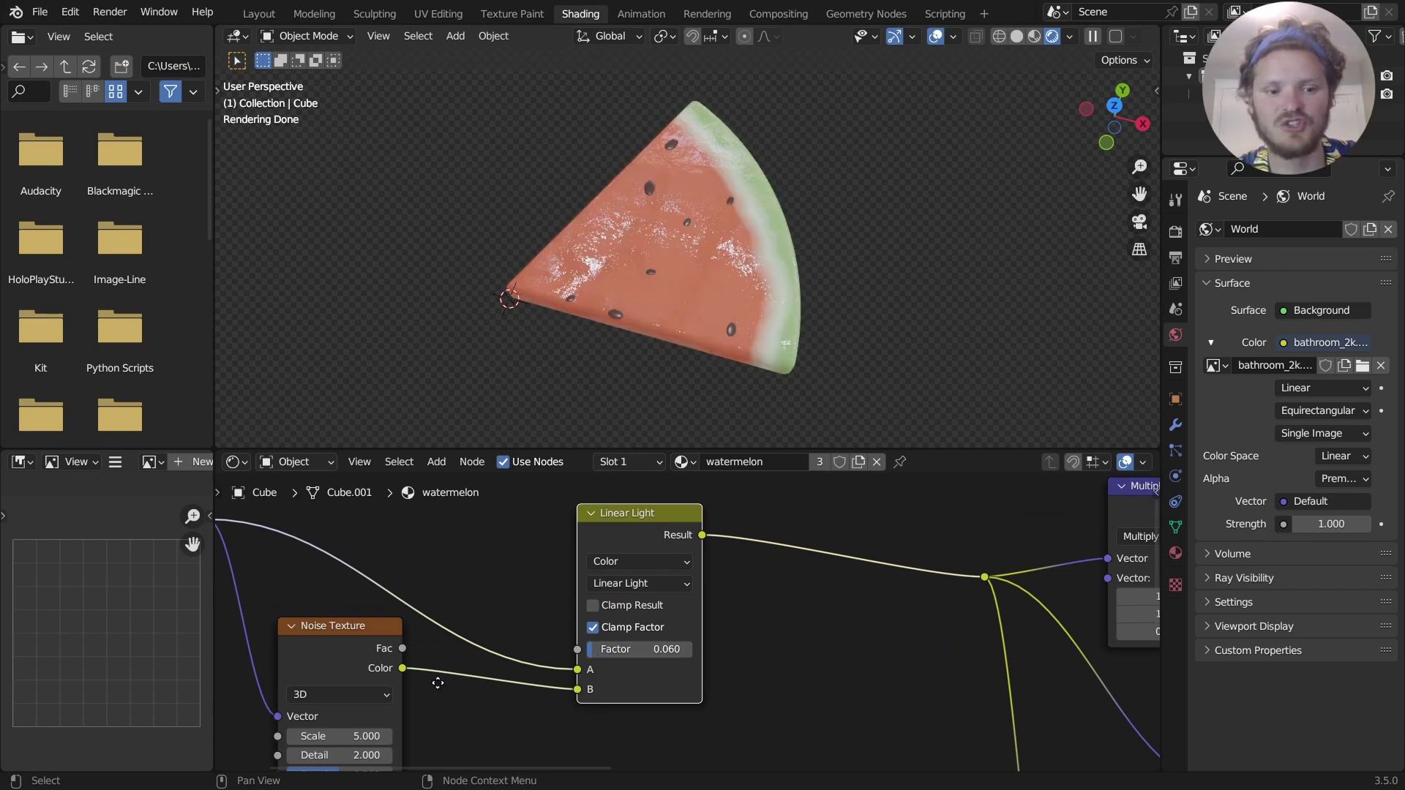
Set the new Noise Texture's Detail to 6 and its Roughness to 0.740.
middle_click_drag(346, 757, 566, 667)
double_click(567, 666)
type("6")
key("Return")
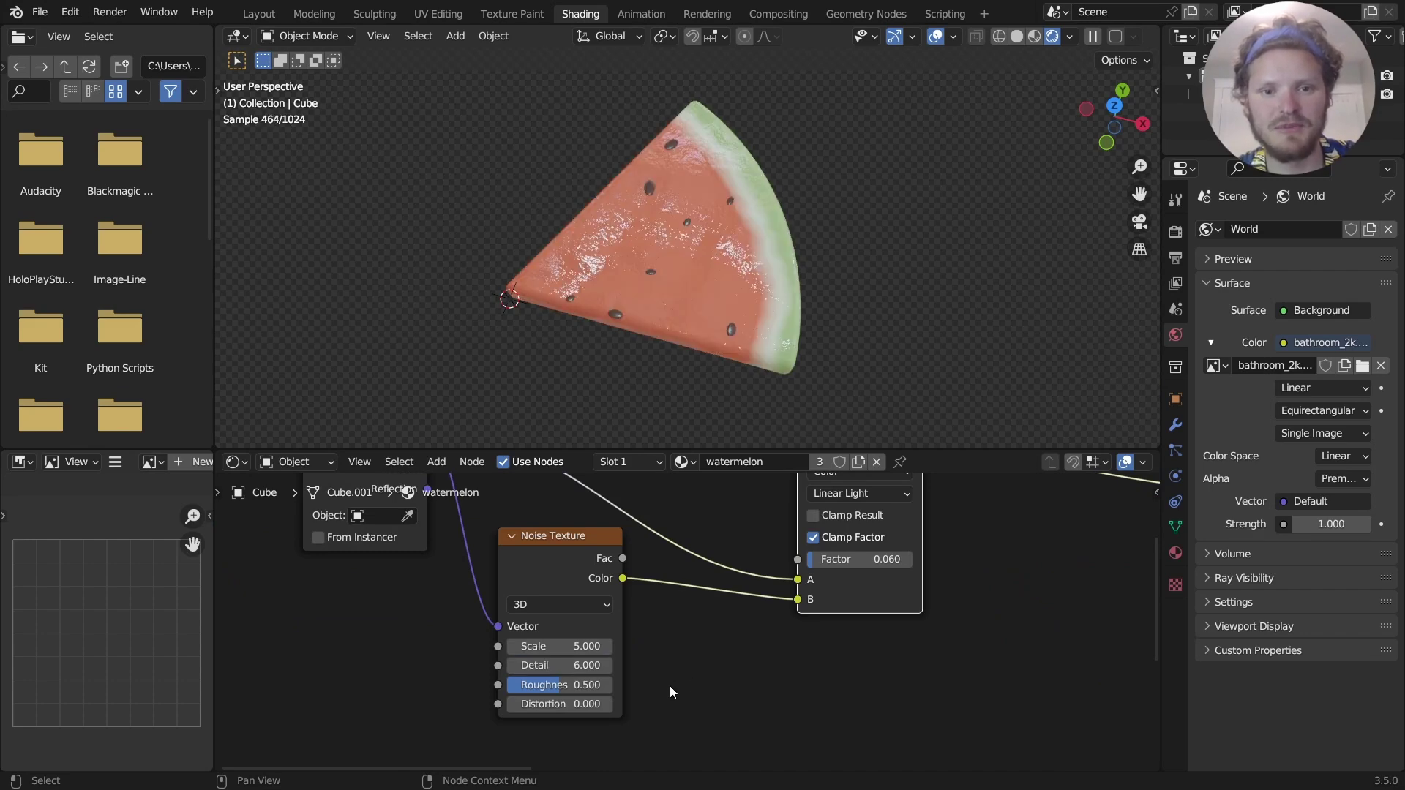
left_click_drag(578, 685, 622, 685)
Raise the Linear Light Factor to 0.093 and compare the rind edge with the node muted and unmuted.
left_click_drag(849, 559, 859, 559)
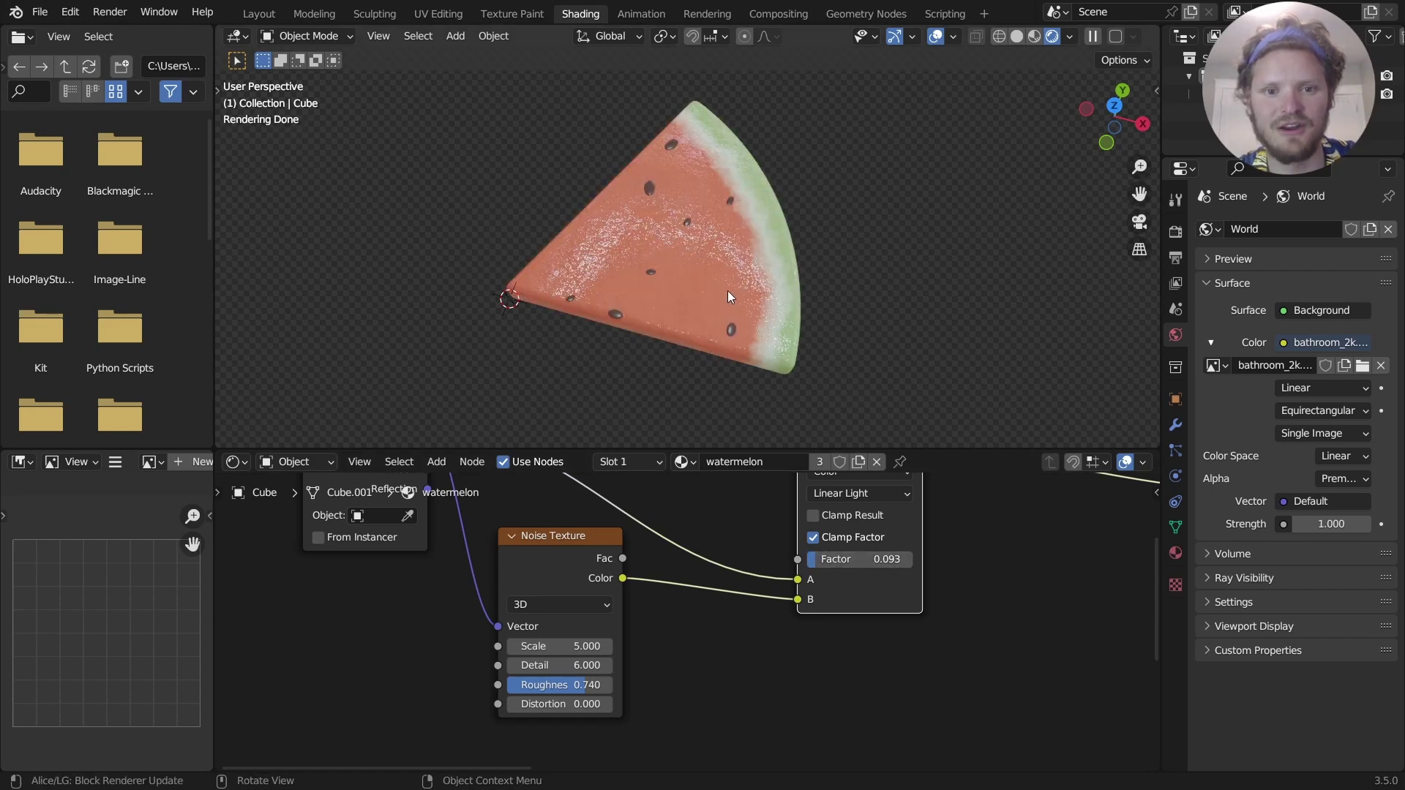
scroll(727, 291, "up", 4)
middle_click_drag(950, 510, 735, 671)
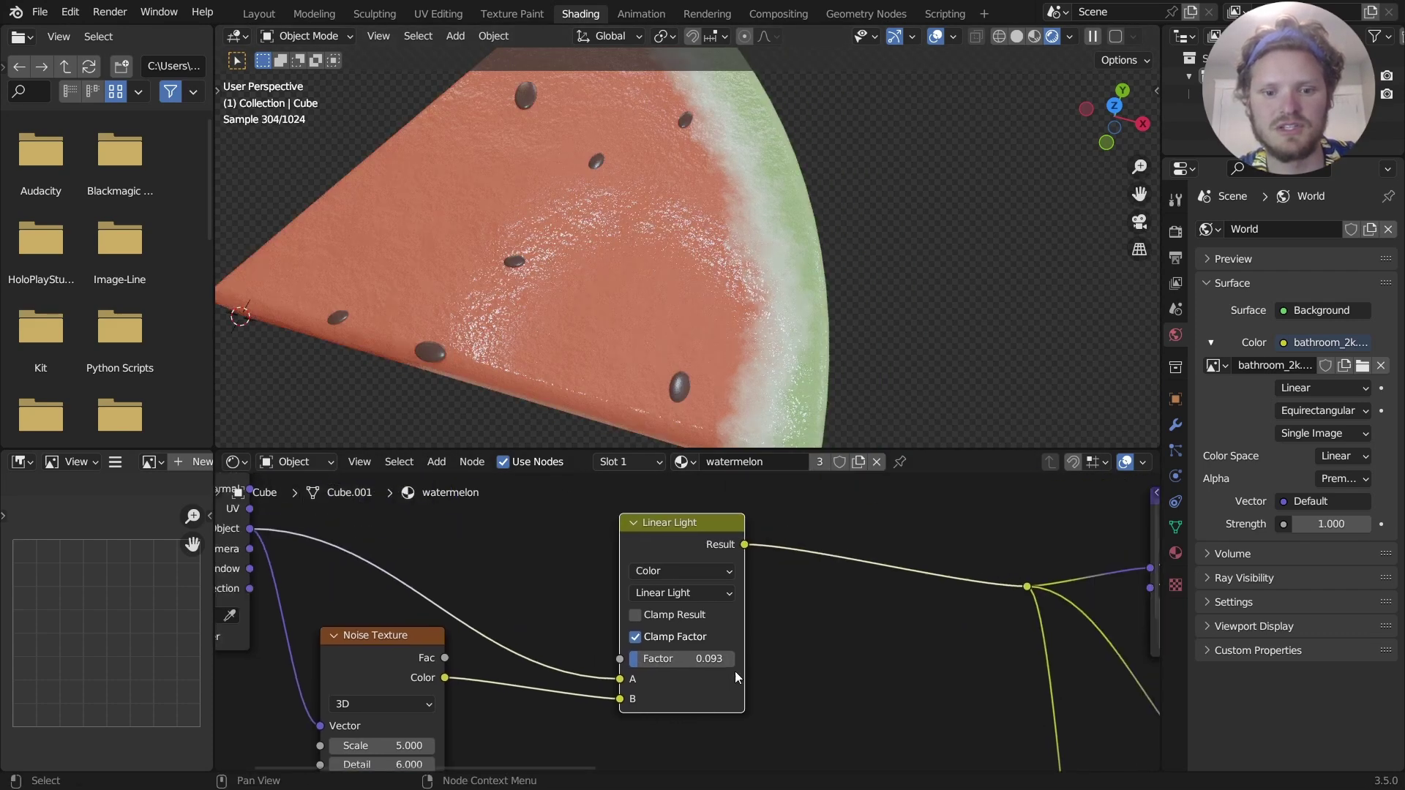
key("m")
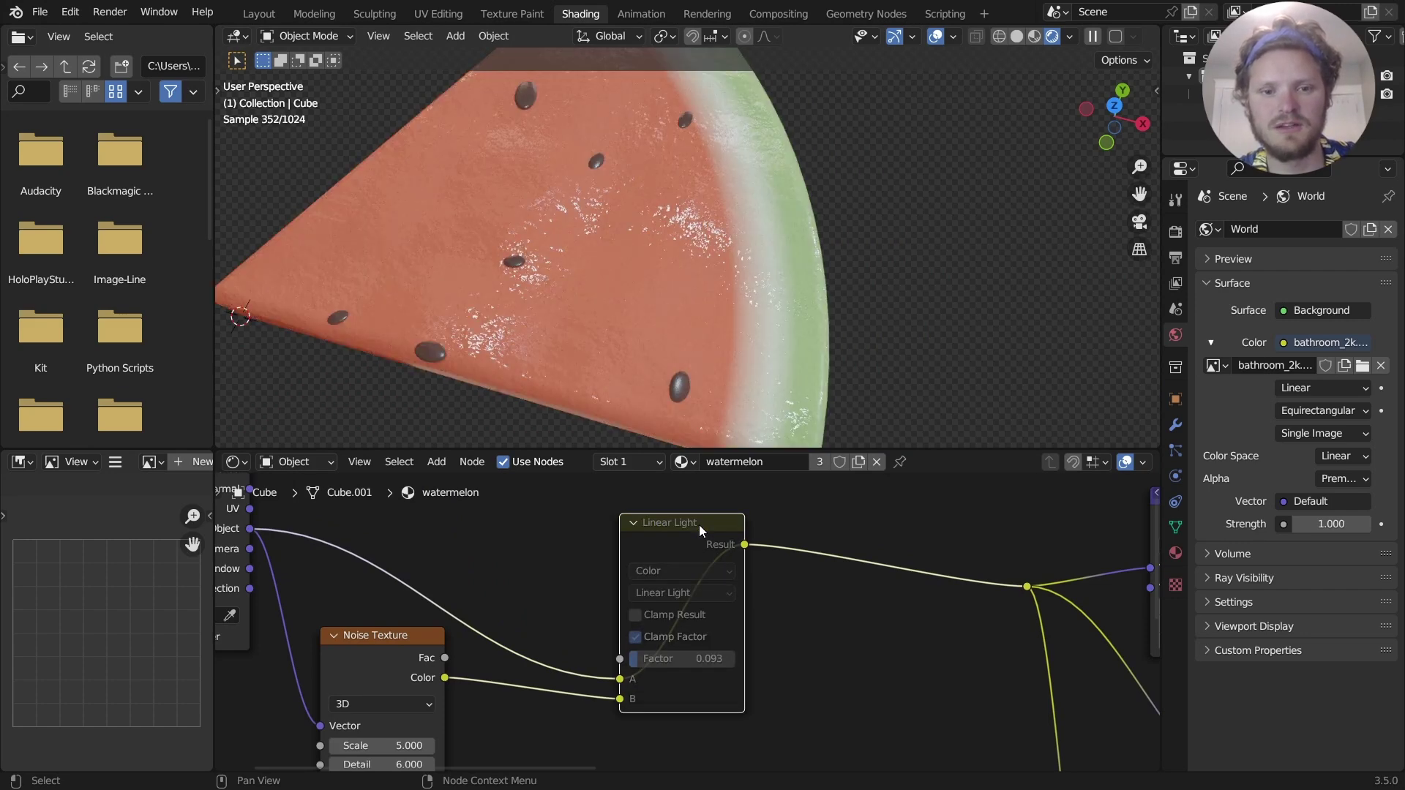
key("m")
scroll(693, 223, "down", 3)
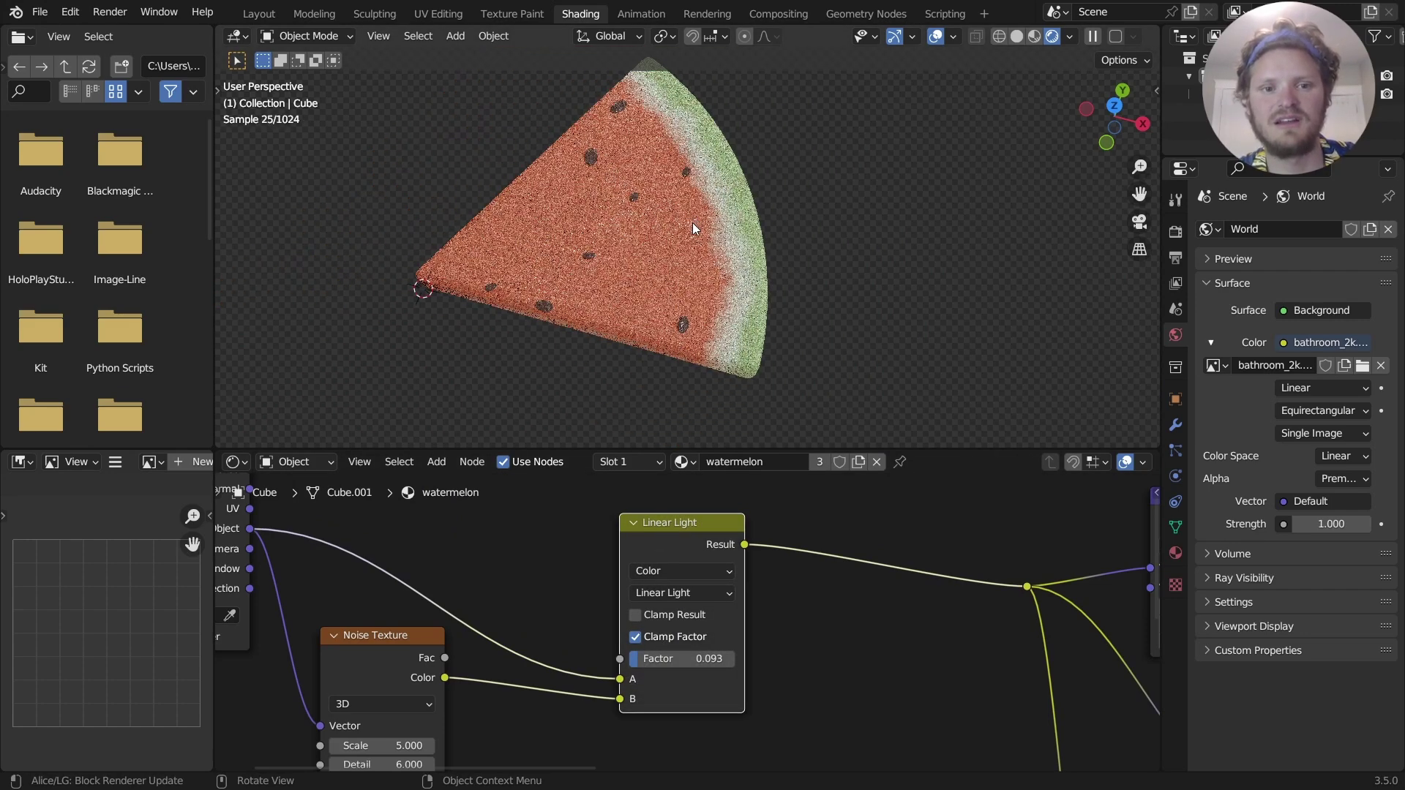
middle_click_drag(682, 282, 591, 287)
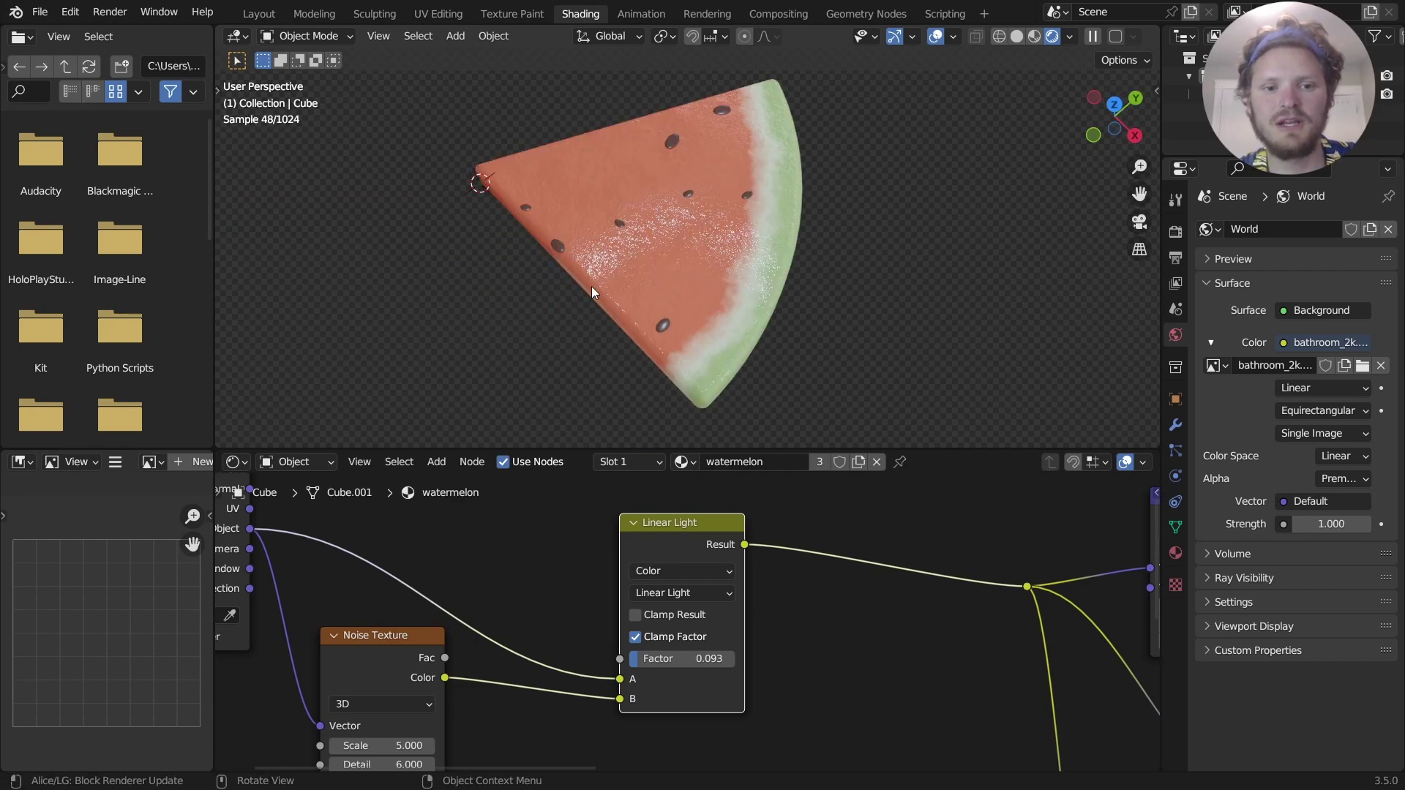
Switch to the Geometry Nodes workspace and bring the Arc and Fill Curve nodes at the start of the tree into view.
left_click(878, 14)
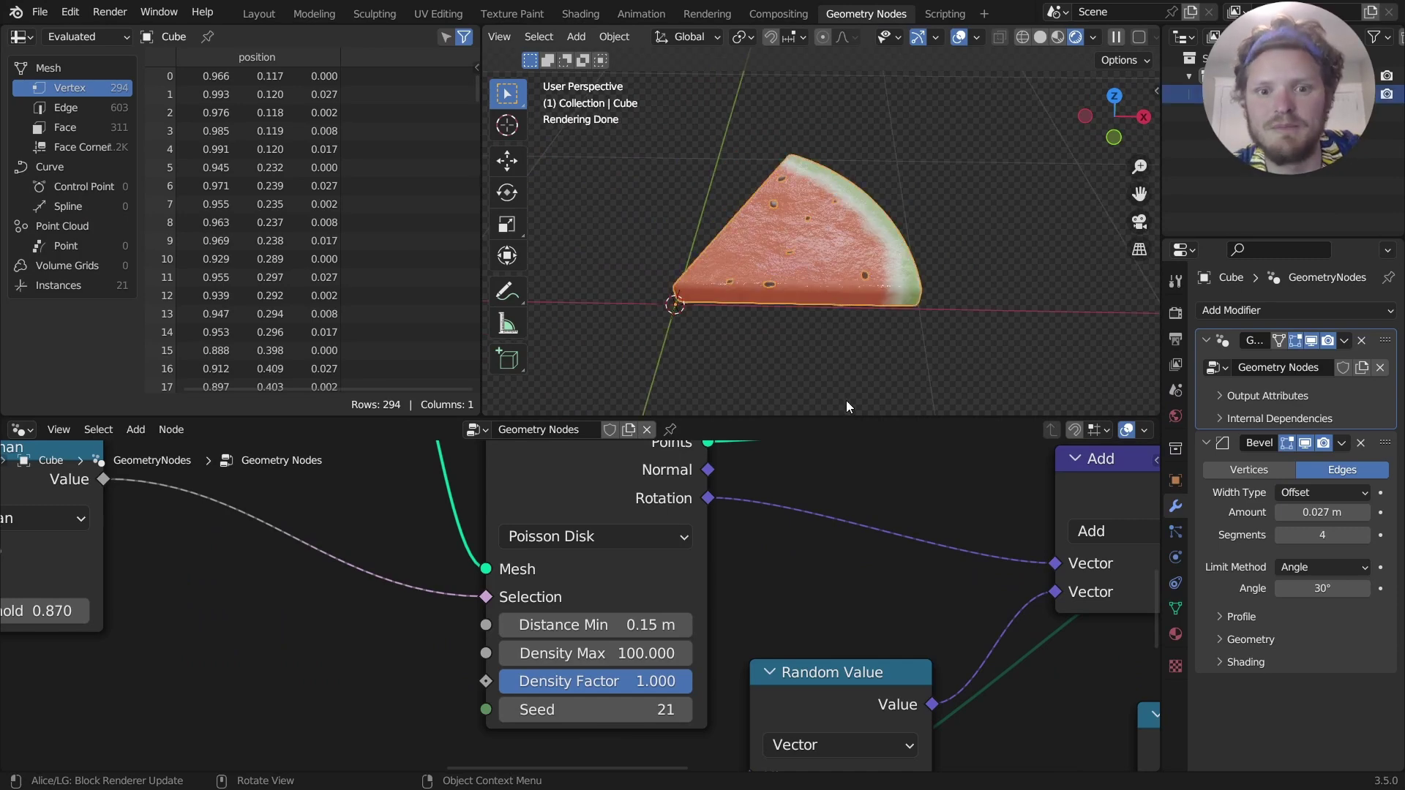
scroll(561, 596, "down", 5)
middle_click_drag(560, 597, 850, 625)
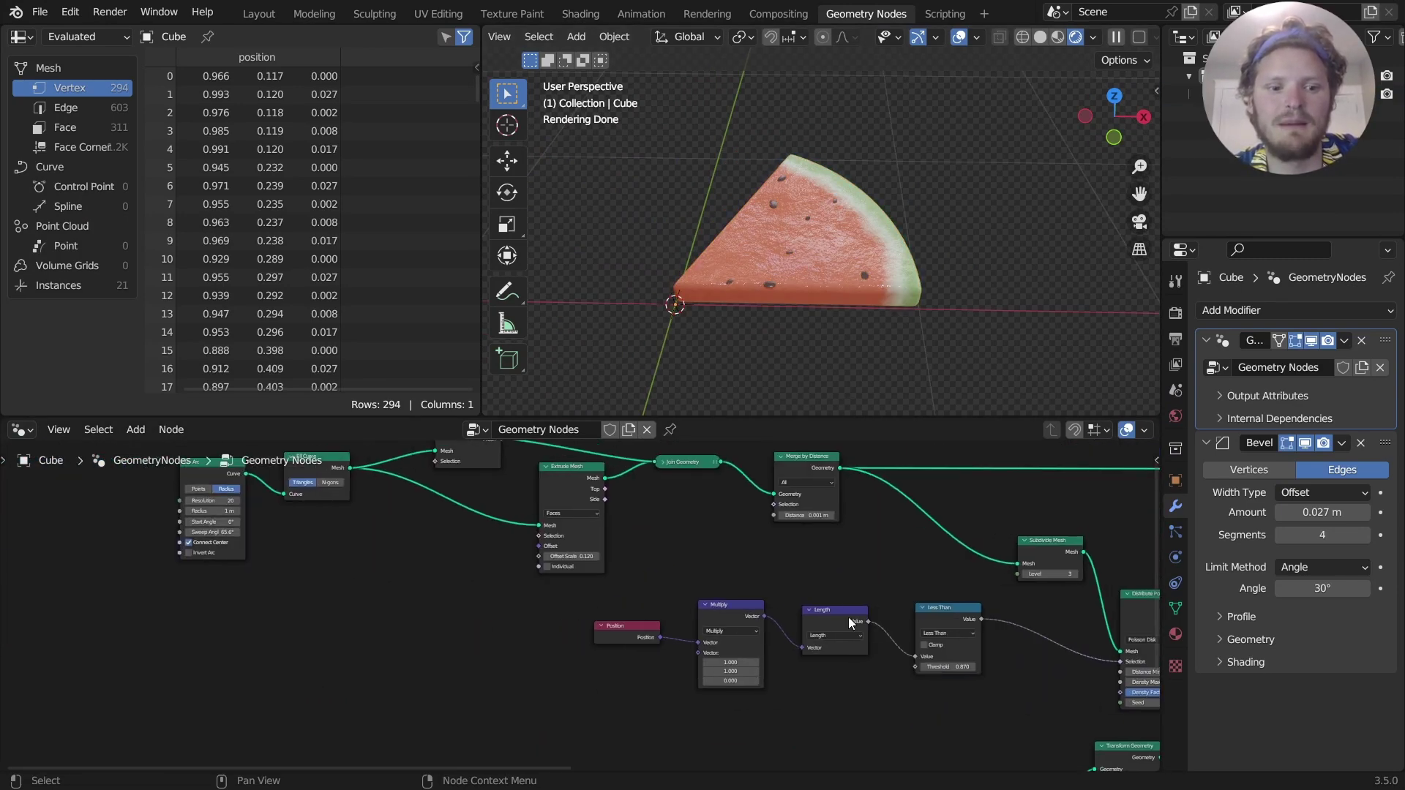
scroll(849, 624, "up", 7)
middle_click_drag(508, 514, 884, 625)
scroll(564, 550, "down", 1)
middle_click_drag(564, 550, 656, 610)
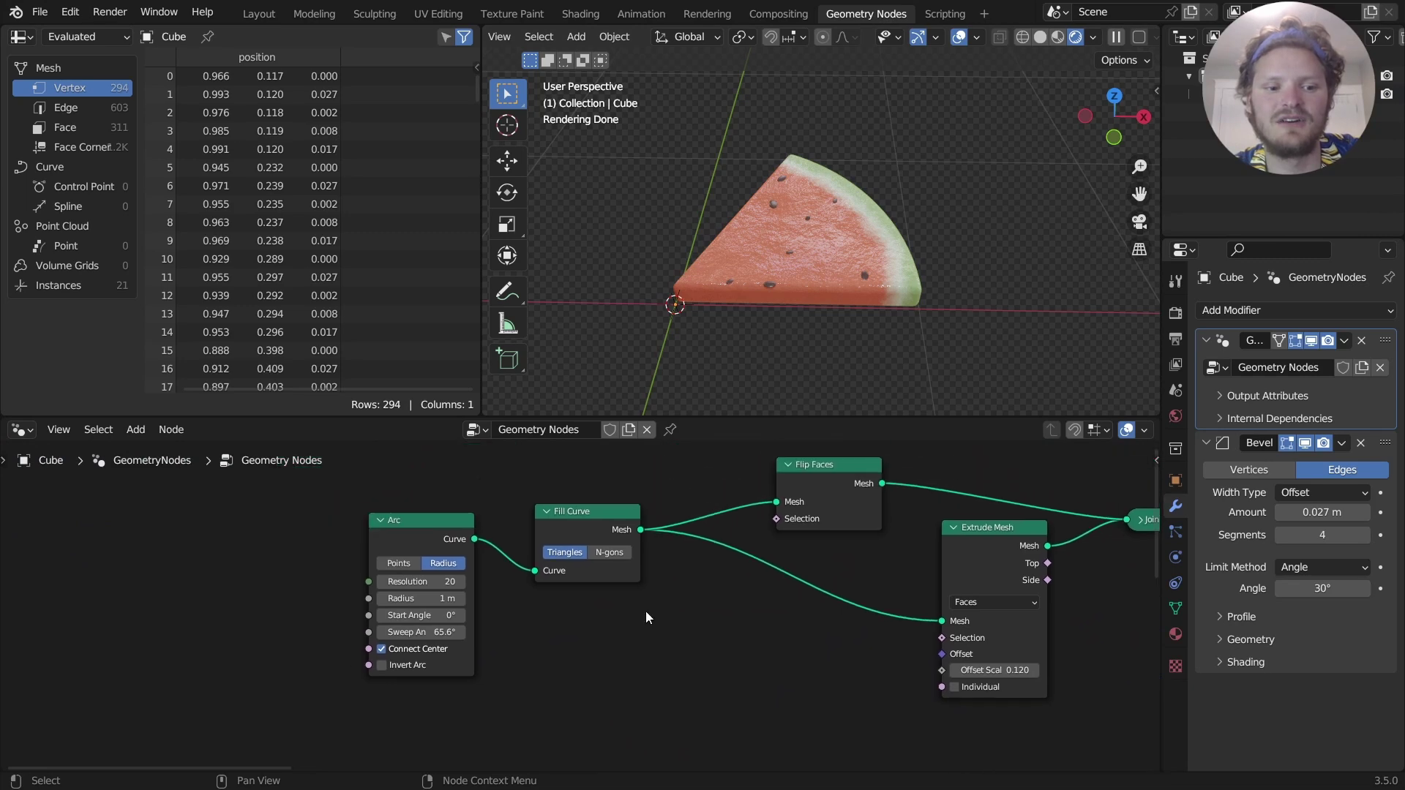
Try varying the Arc's Sweep Angle and an Extrude Mesh Offset Scale of 0.480, and undo the thickness change.
mouse_move(429, 632)
left_mouse_down()
mouse_move(526, 632)
mouse_move(407, 632)
mouse_move(516, 632)
mouse_move(440, 632)
left_mouse_up()
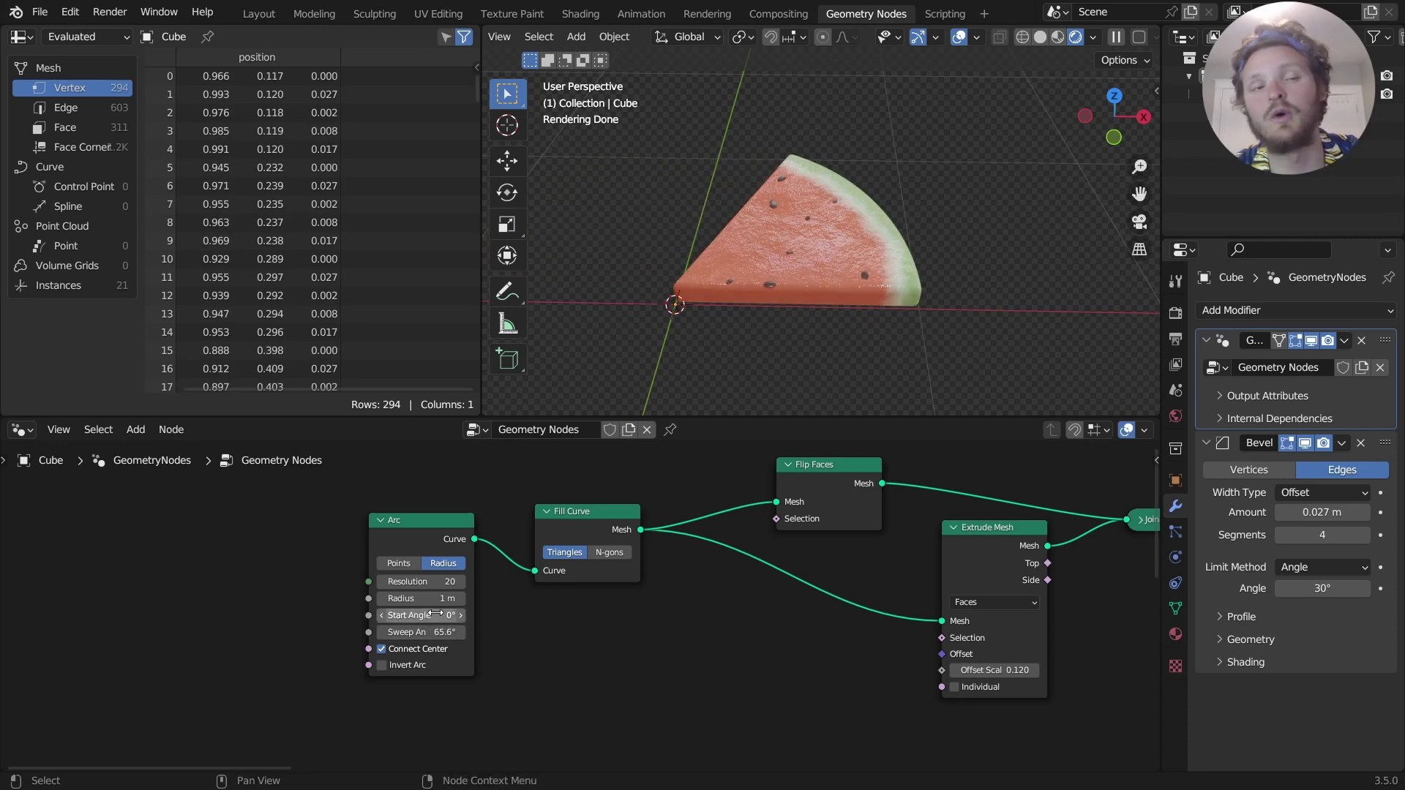
middle_click_drag(930, 669, 727, 674)
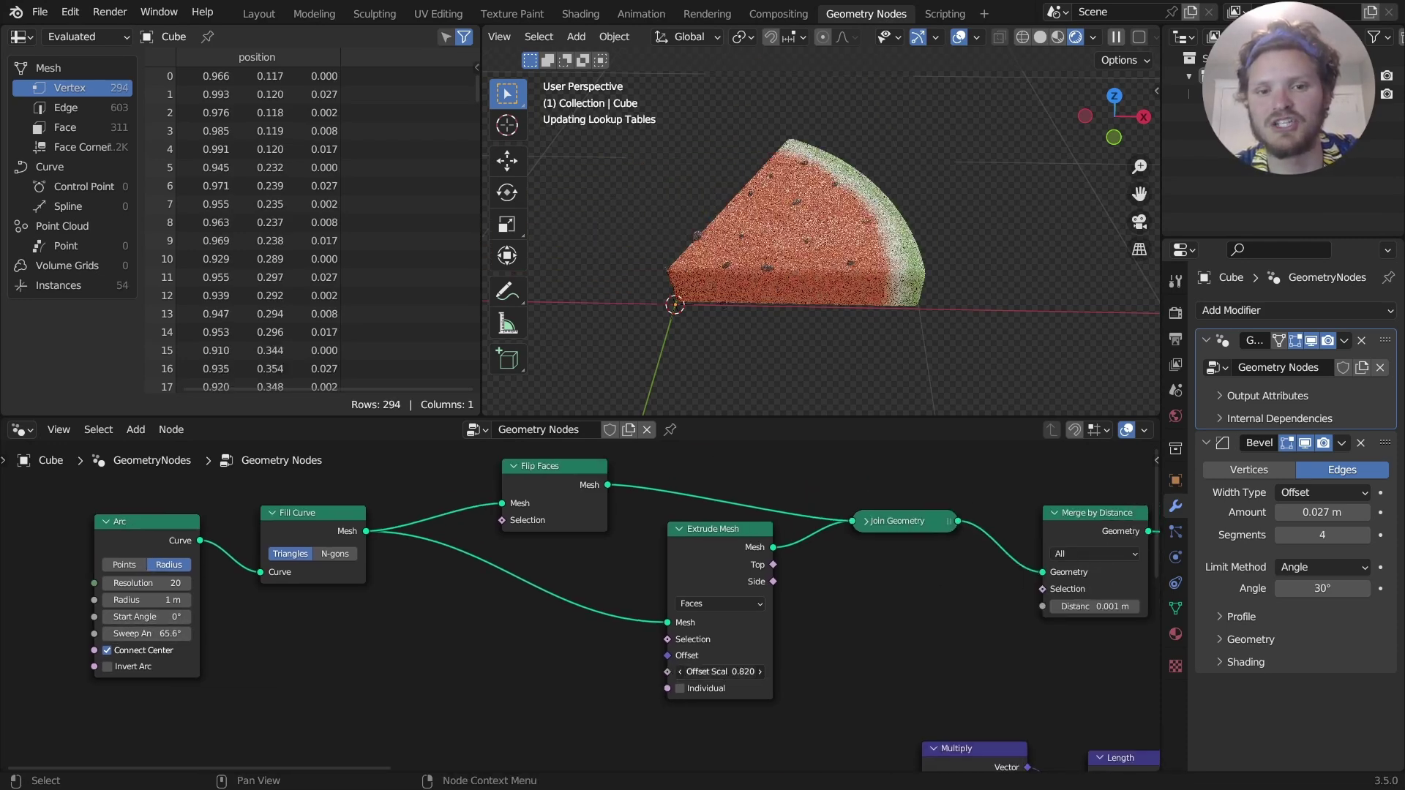
left_click_drag(725, 671, 695, 671)
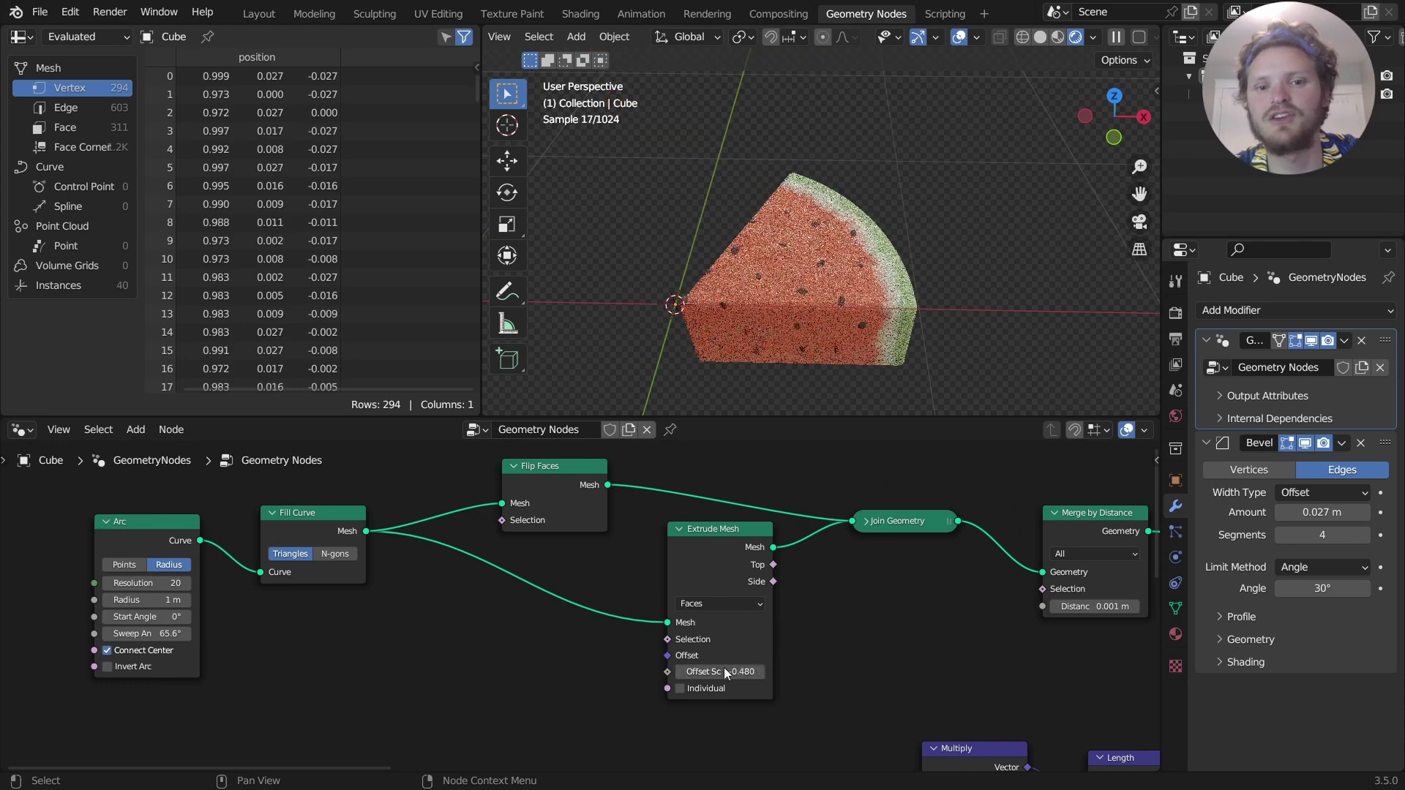
key("ctrl+z")
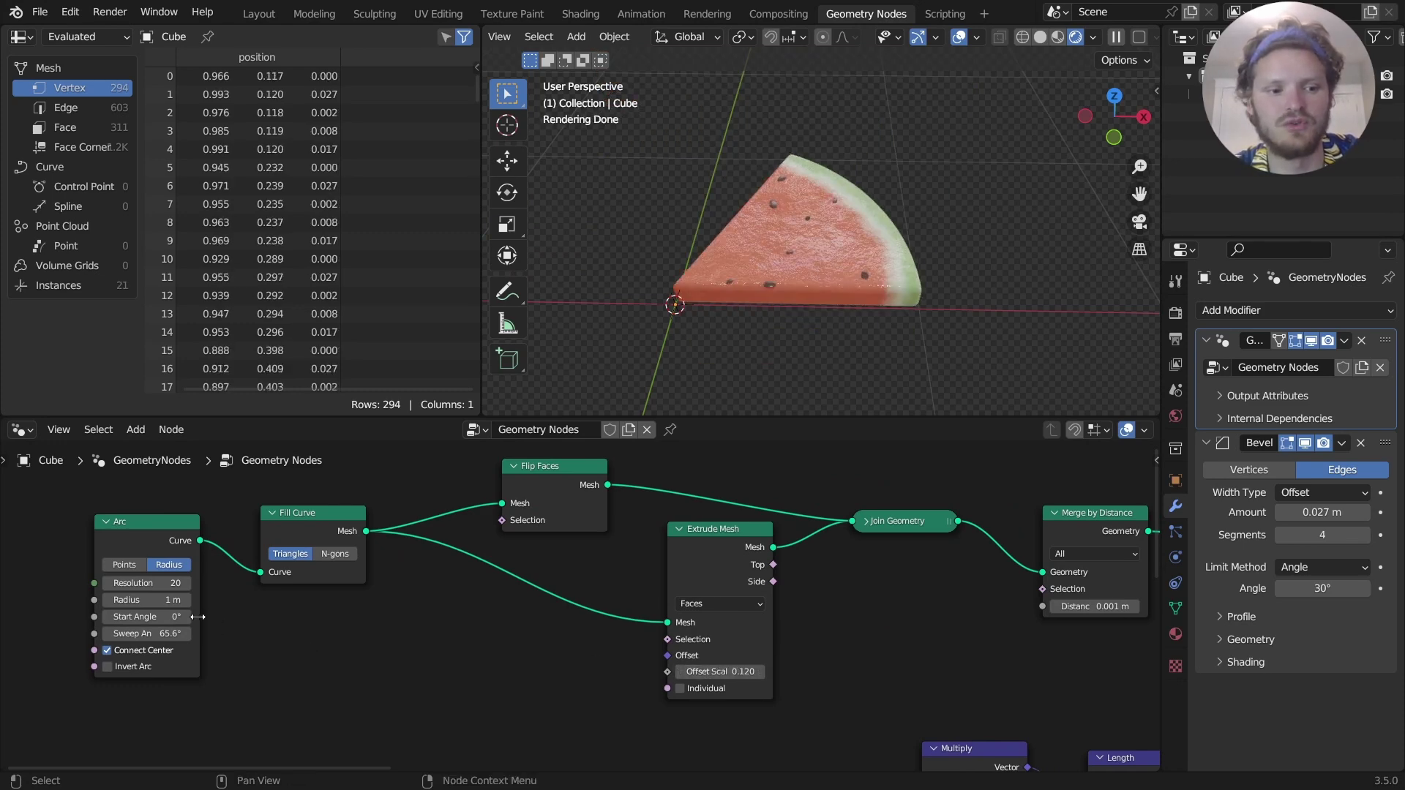
Try an Arc Resolution of 3 and N-gons filling on the Fill Curve node, restoring each setting after the comparison.
left_click(166, 583)
type("3")
key("Return")
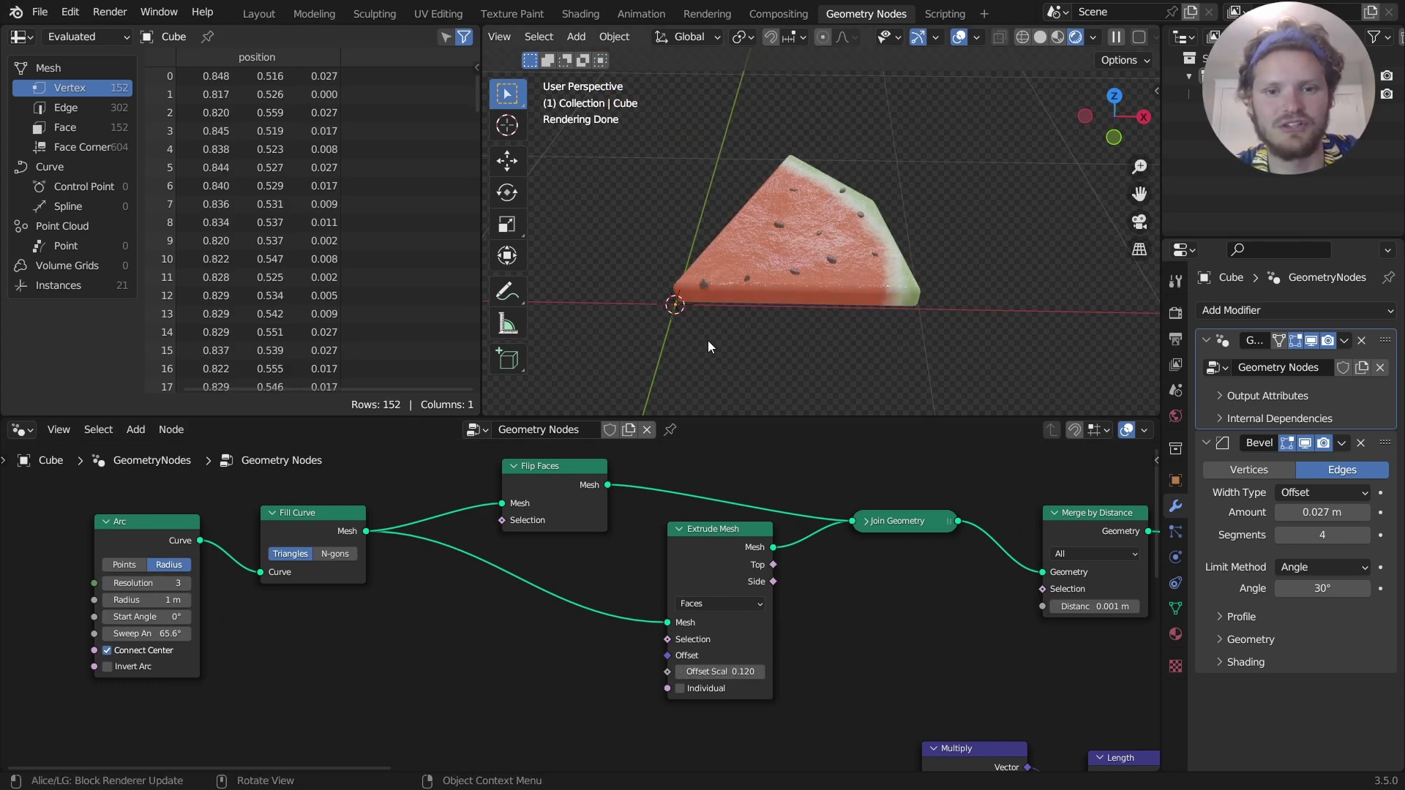
key("ctrl+z")
left_click(322, 555)
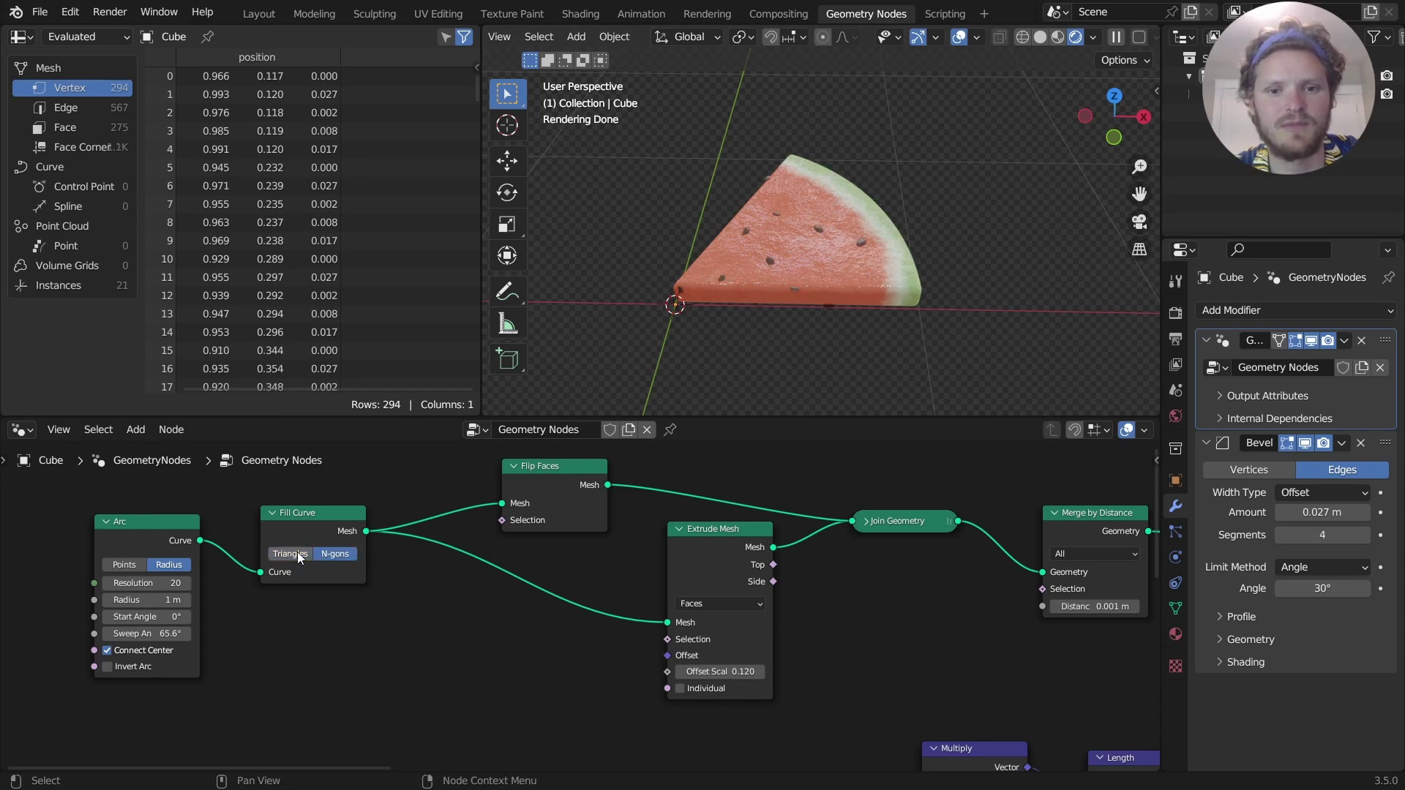
left_click(297, 552)
Examine the seed-scattering branch of the node tree, from Position and Less Than to the UV Sphere and Transform Geometry nodes.
scroll(790, 618, "down", 9)
middle_click_drag(869, 589, 359, 481)
scroll(603, 587, "up", 4)
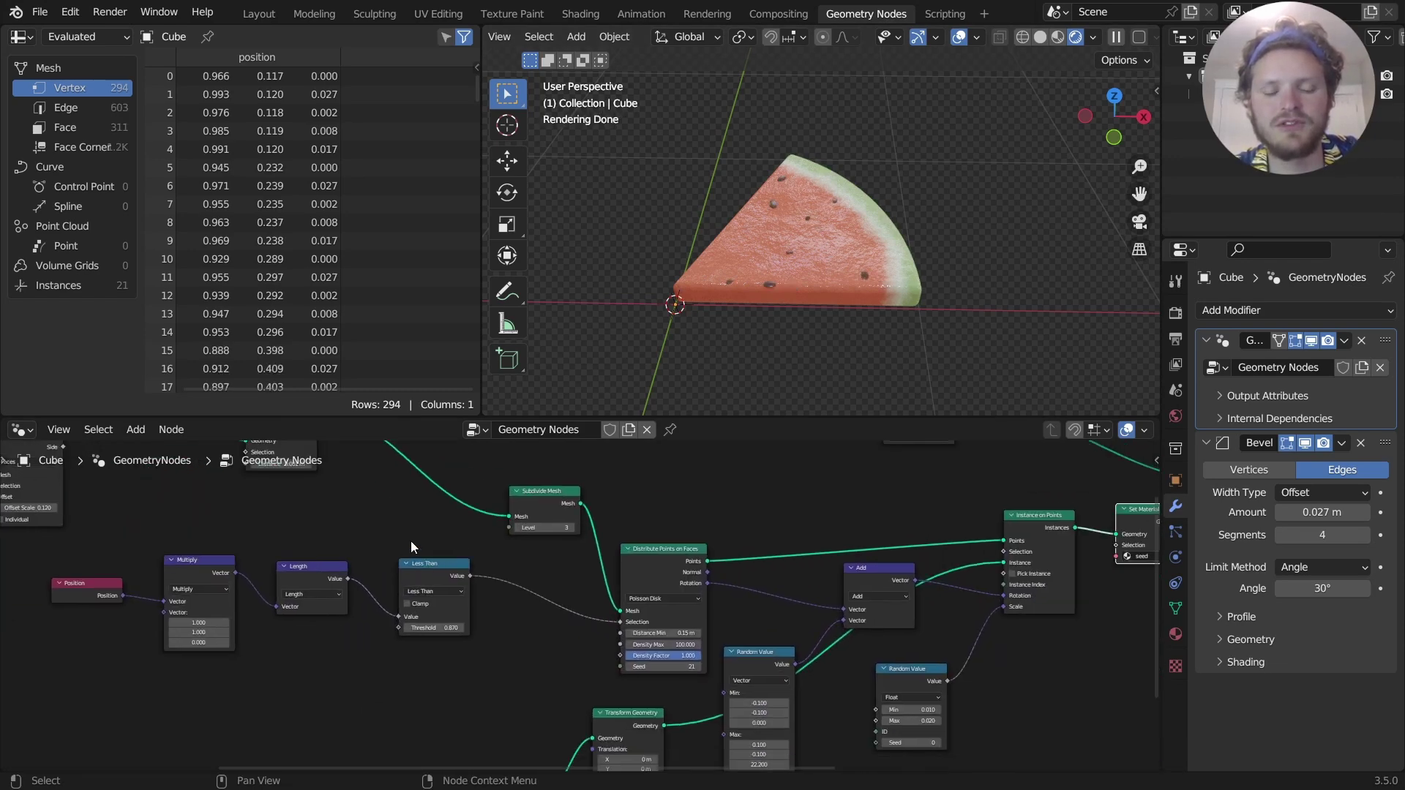
middle_click_drag(738, 571, 621, 500)
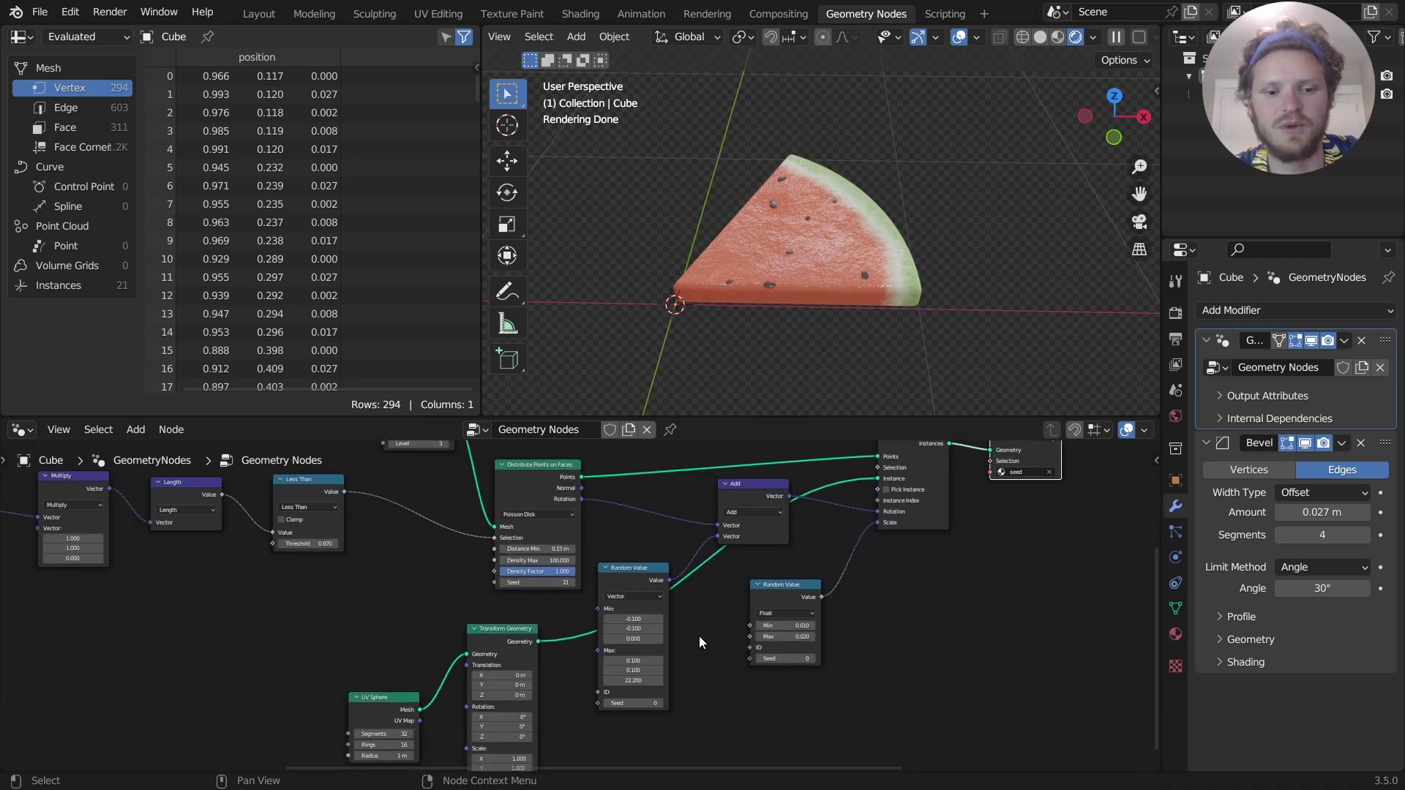
middle_click_drag(699, 642, 755, 590)
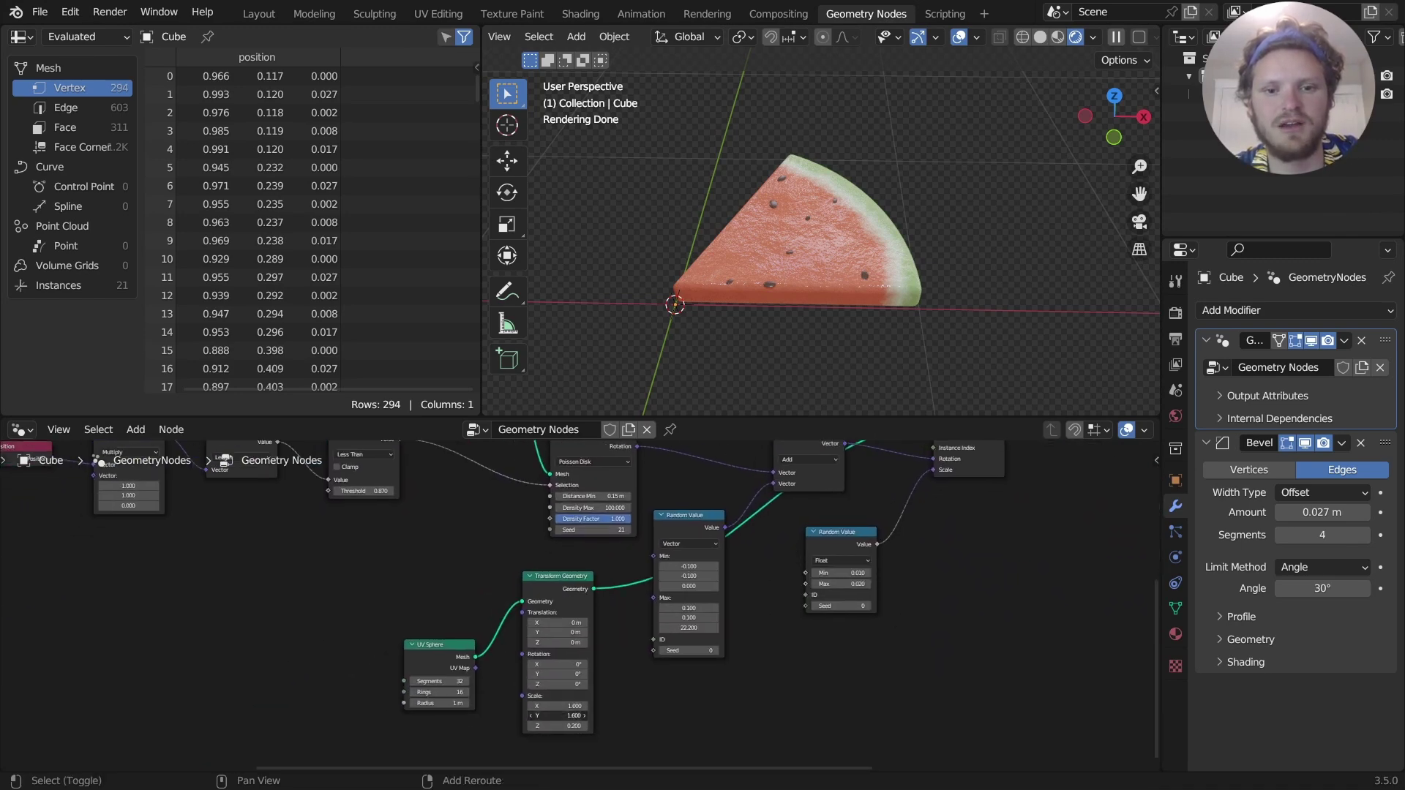